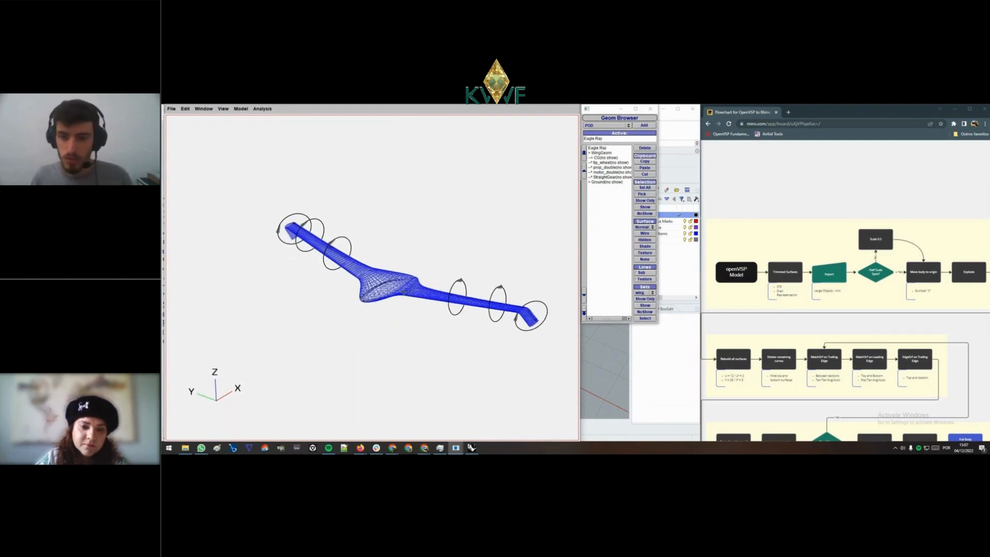
# - Open the Trimmed Surfaces analysis for the Eagle Ray model and bring up its global geometry control settings
pyautogui.moveTo(403, 292); pyautogui.dragTo(360, 289)
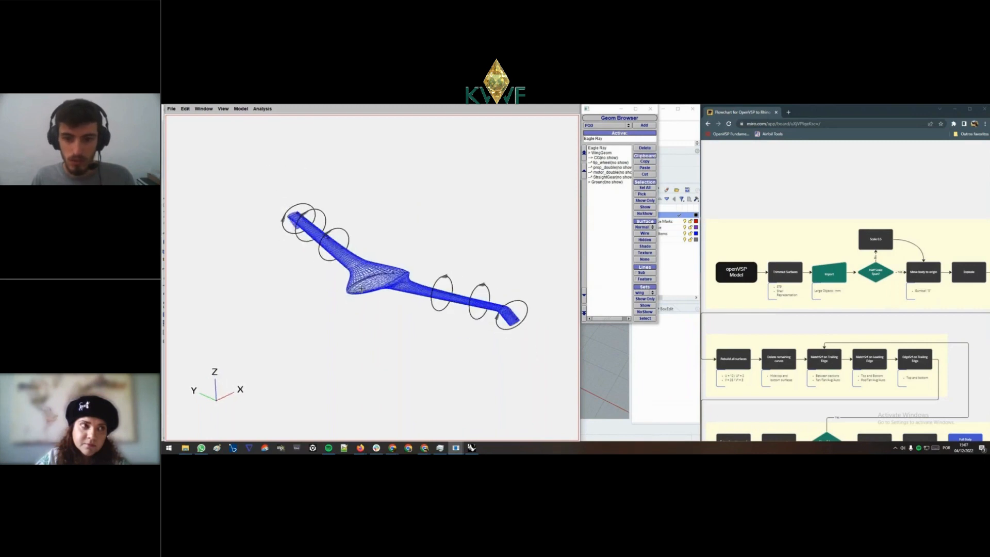
pyautogui.moveTo(423, 306); pyautogui.dragTo(396, 320)
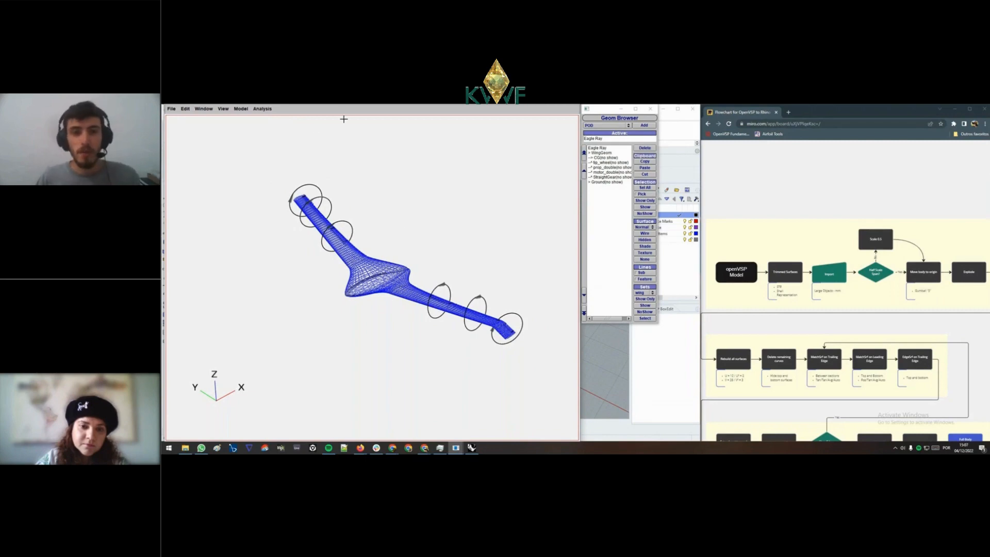
pyautogui.click(263, 109)
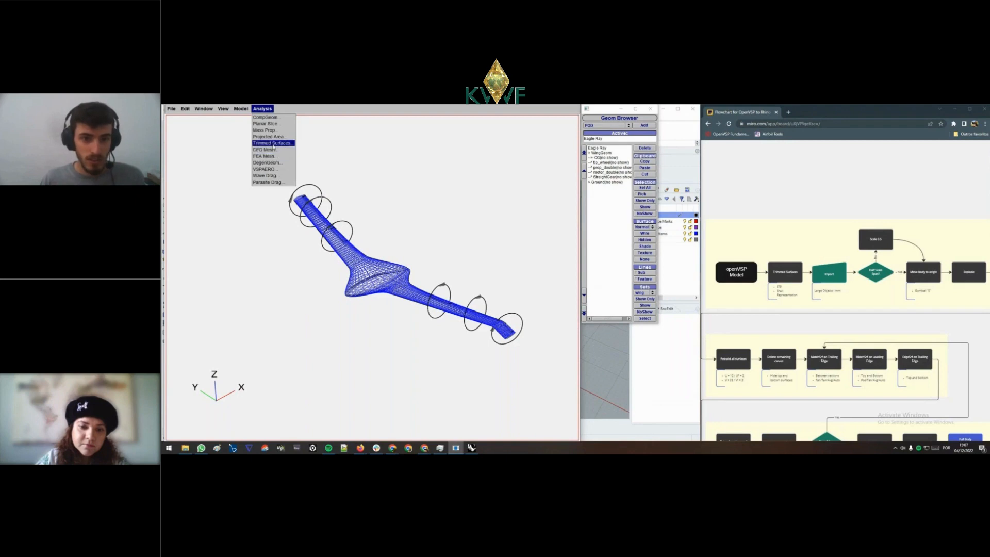
pyautogui.click(271, 143)
pyautogui.moveTo(237, 135); pyautogui.dragTo(288, 134)
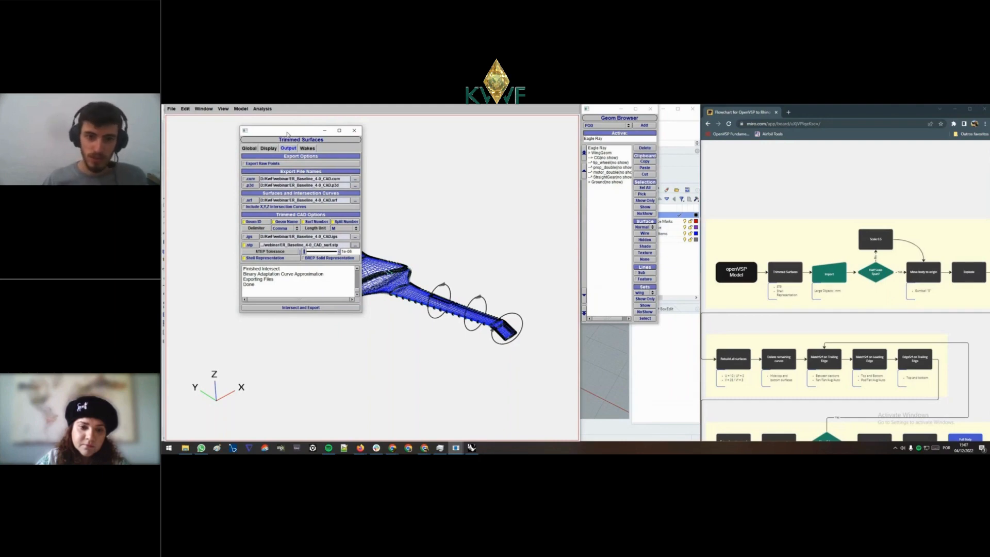
pyautogui.click(250, 149)
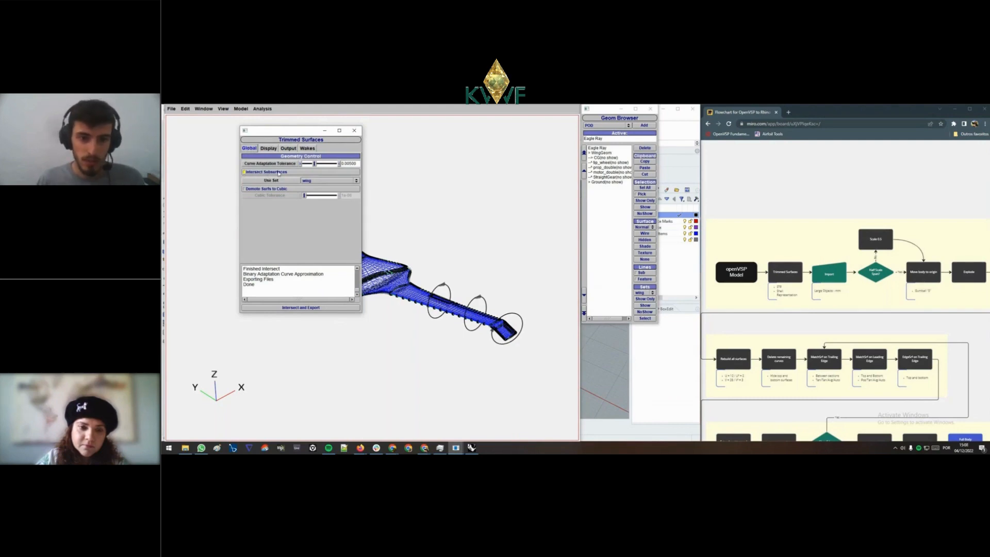
pyautogui.moveTo(397, 335); pyautogui.dragTo(463, 318)
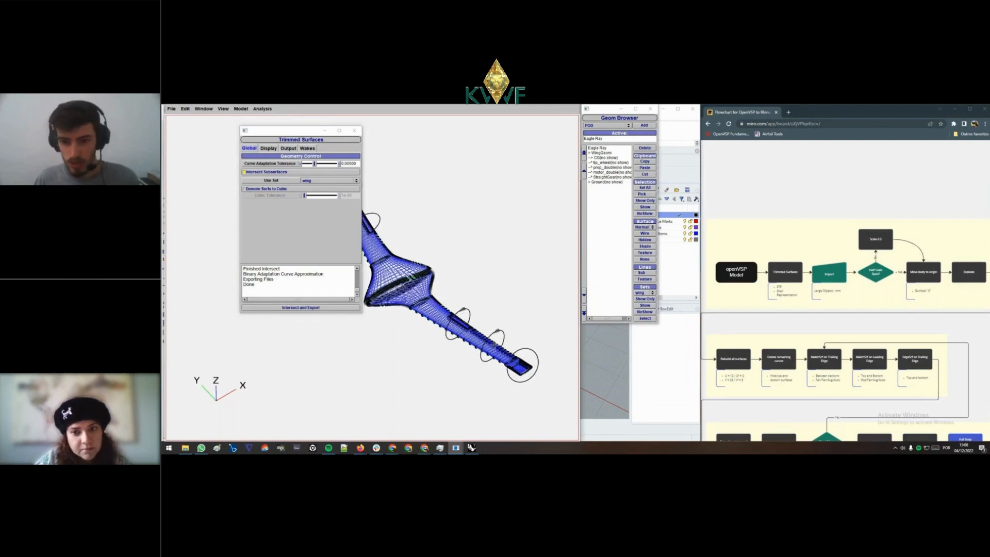
# - Keep the trimmed CAD length unit at M and intersect and export the Eagle Ray surfaces as a STEP file
pyautogui.click(284, 149)
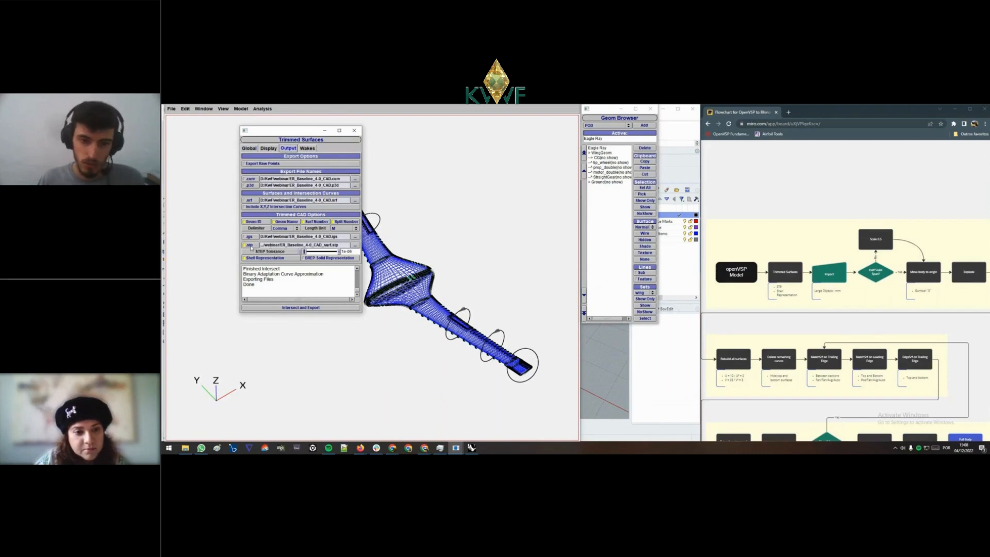
pyautogui.click(345, 230)
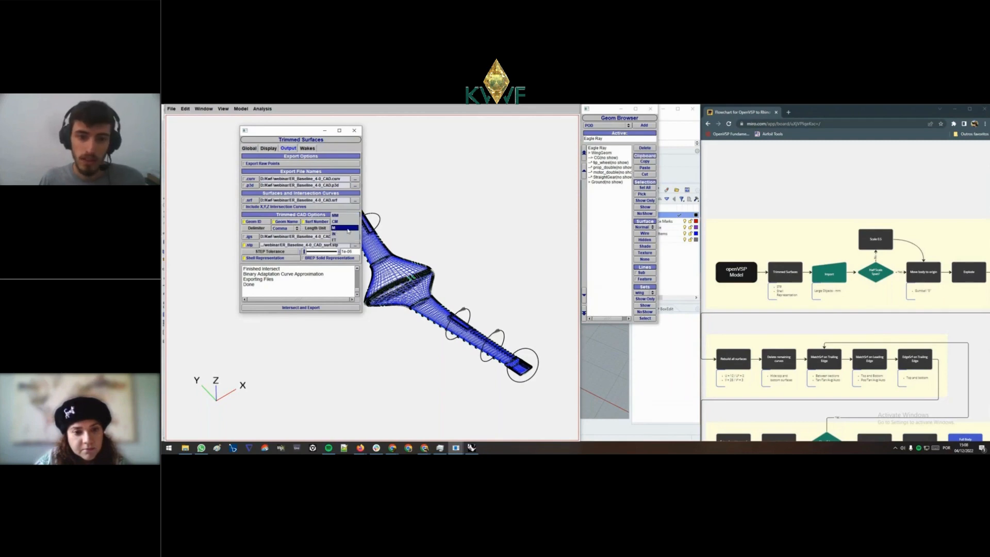
pyautogui.click(347, 227)
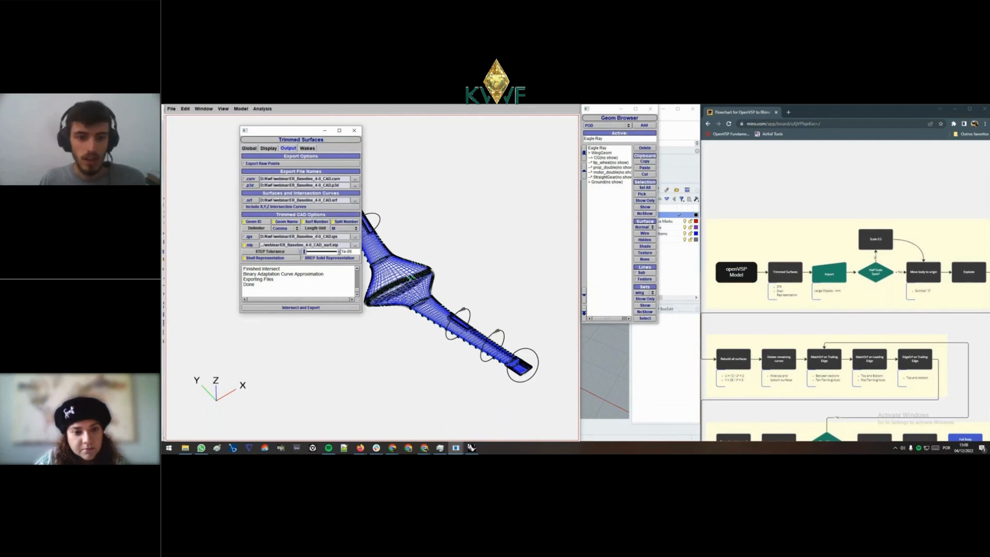
pyautogui.click(299, 308)
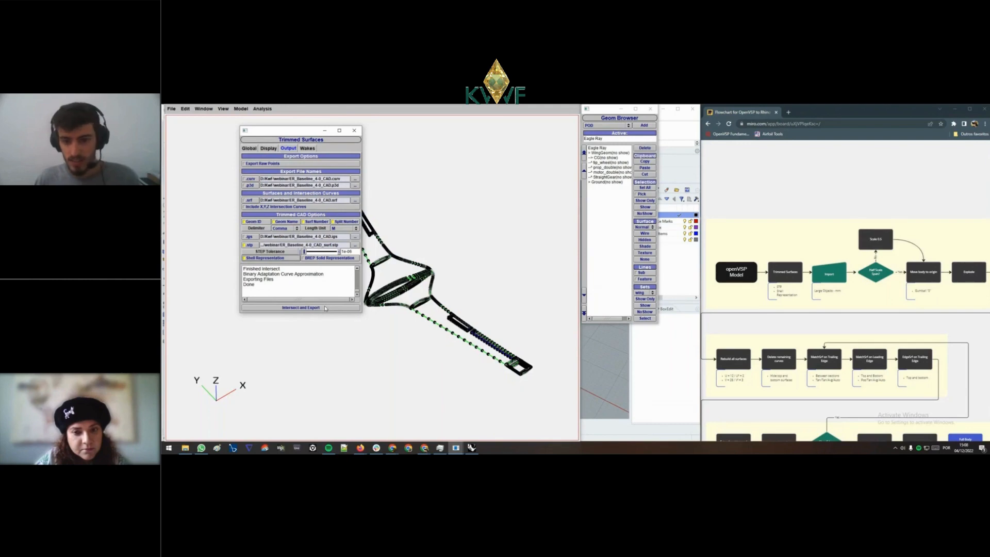
pyautogui.moveTo(431, 306); pyautogui.dragTo(472, 294)
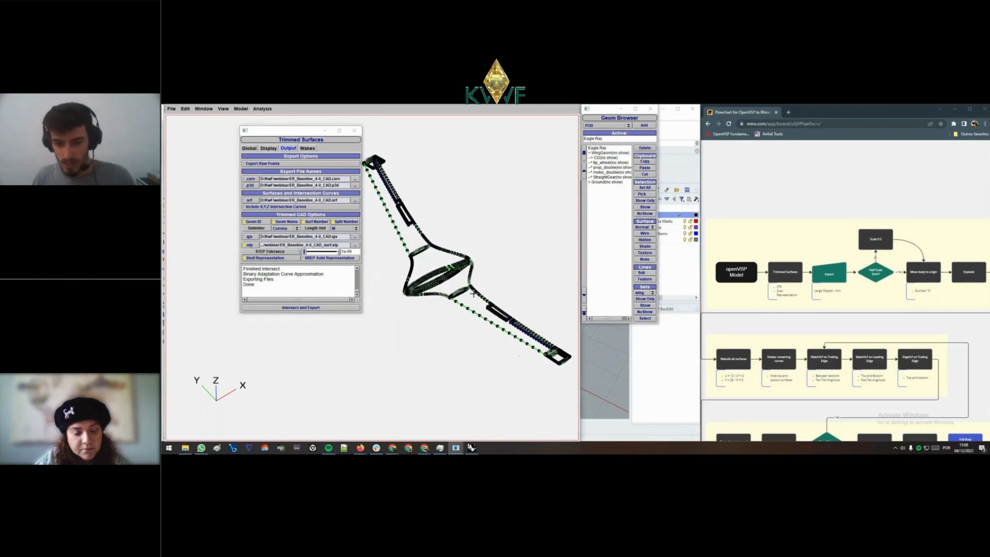
# - Switch to the empty millimetre document in Rhino 7
pyautogui.click(476, 448)
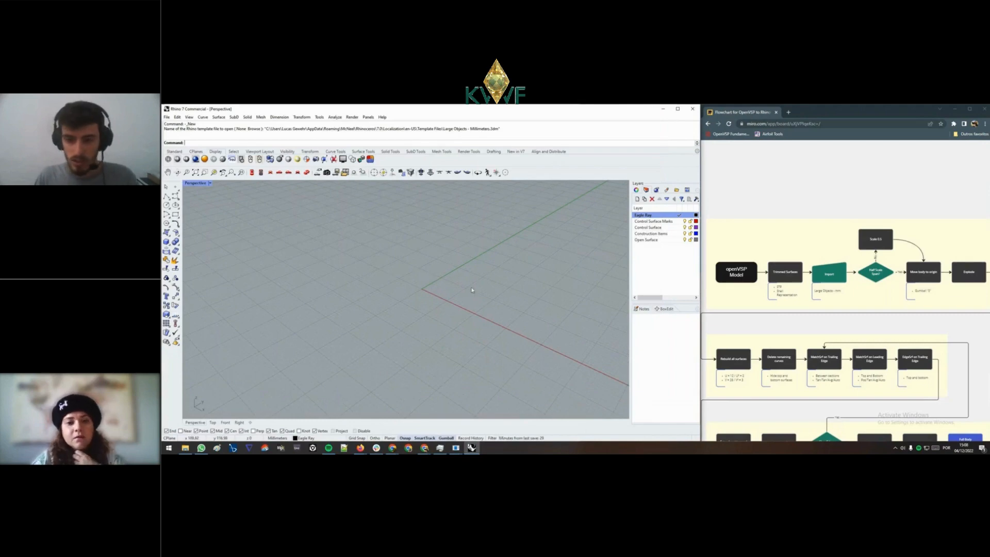
pyautogui.moveTo(429, 276); pyautogui.dragTo(490, 289, button='right')
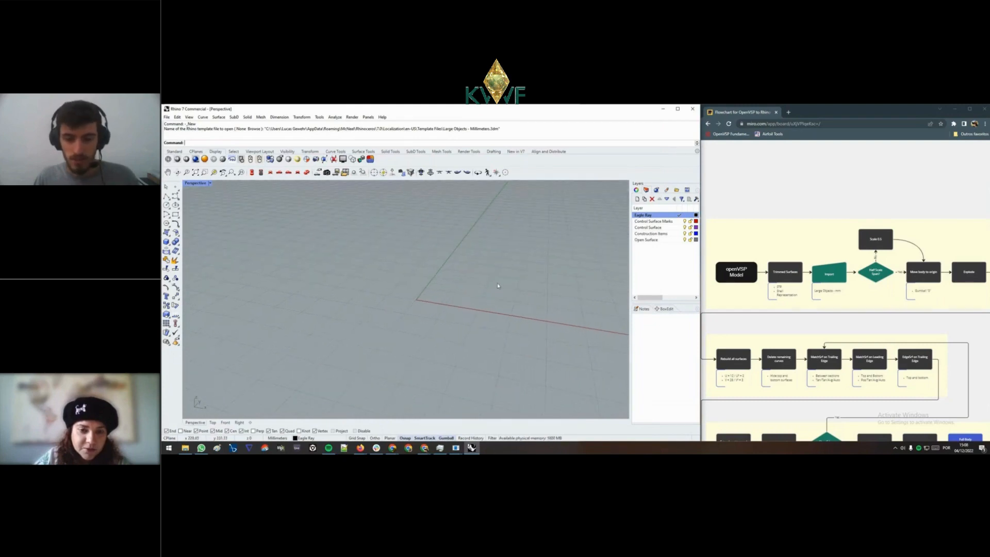
# - Check the GoTo meeting window and return to Rhino
pyautogui.click(425, 446)
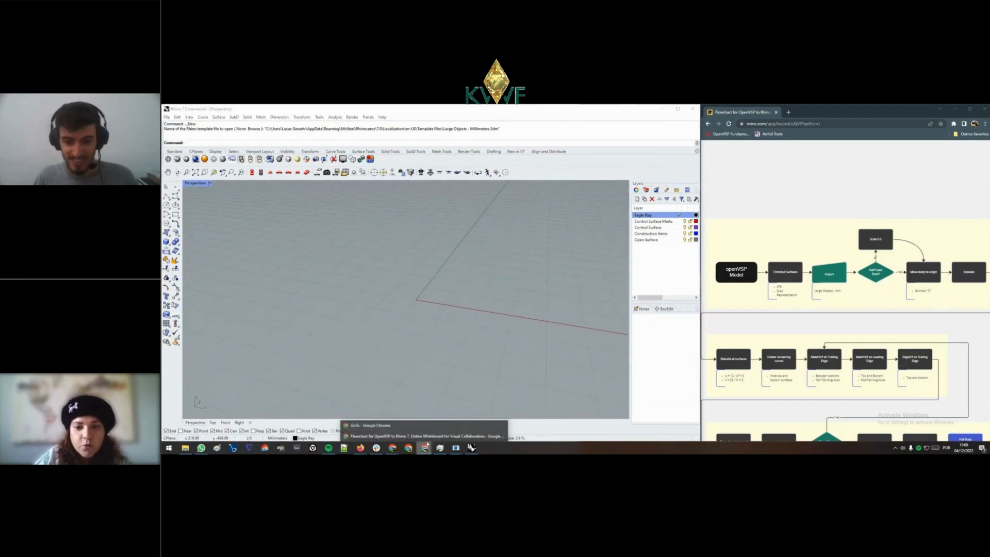
pyautogui.click(382, 425)
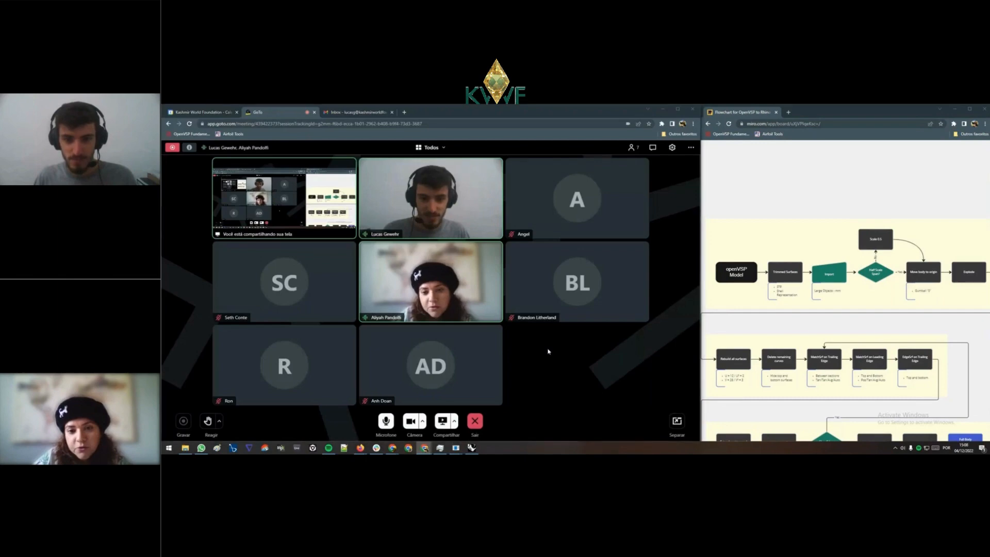
pyautogui.hotkey('alt', 'Tab')
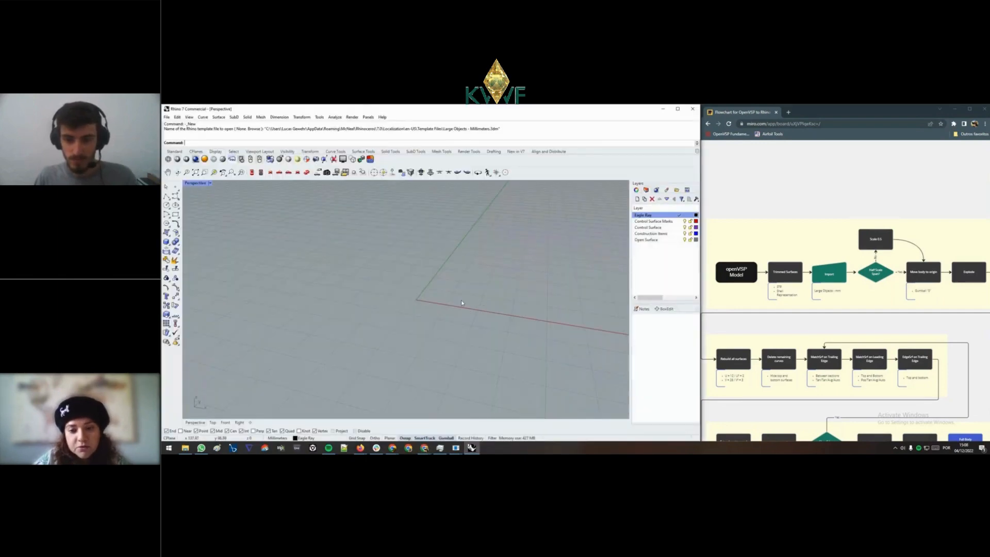
# - Examine the Trimmed Surfaces and Import stages of the OpenVSP to Rhino flowchart in Miro
pyautogui.moveTo(825, 207); pyautogui.dragTo(821, 176)
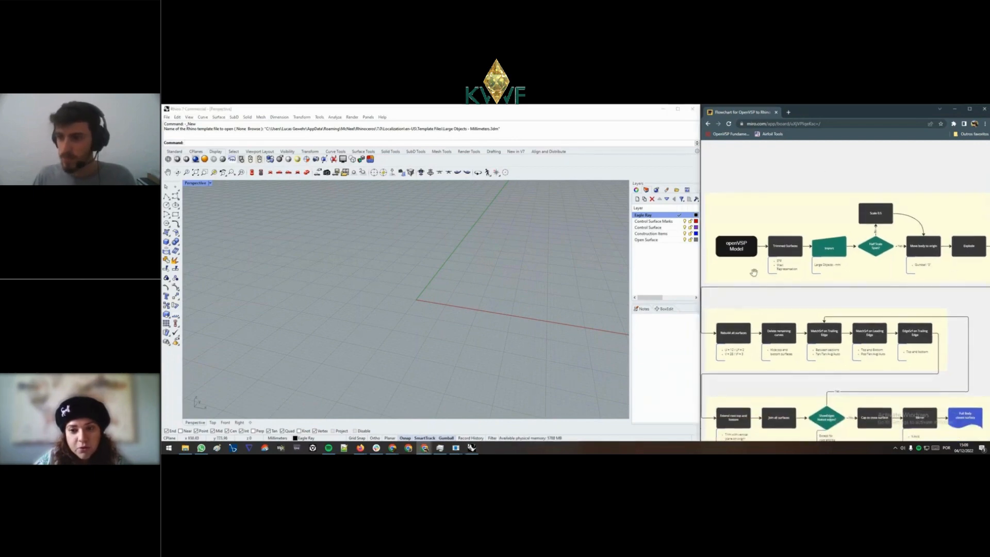
pyautogui.moveTo(753, 272); pyautogui.dragTo(756, 265)
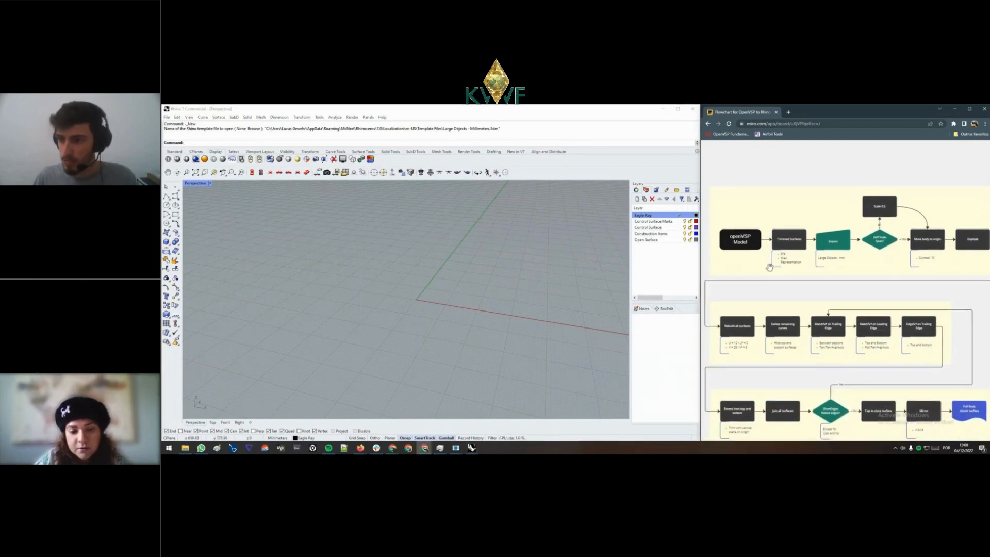
pyautogui.scroll(-3, 858, 252)
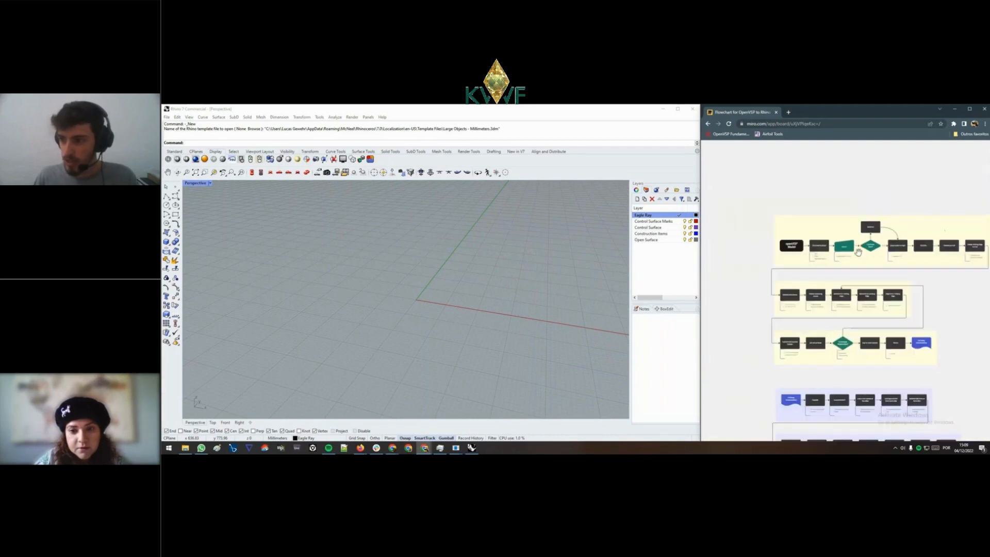
pyautogui.scroll(3, 852, 252)
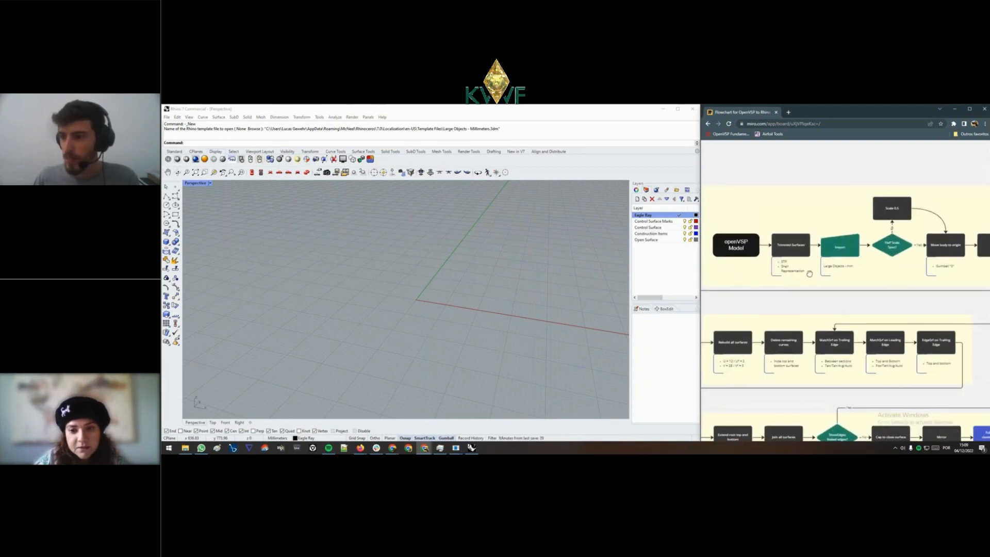
pyautogui.click(794, 251)
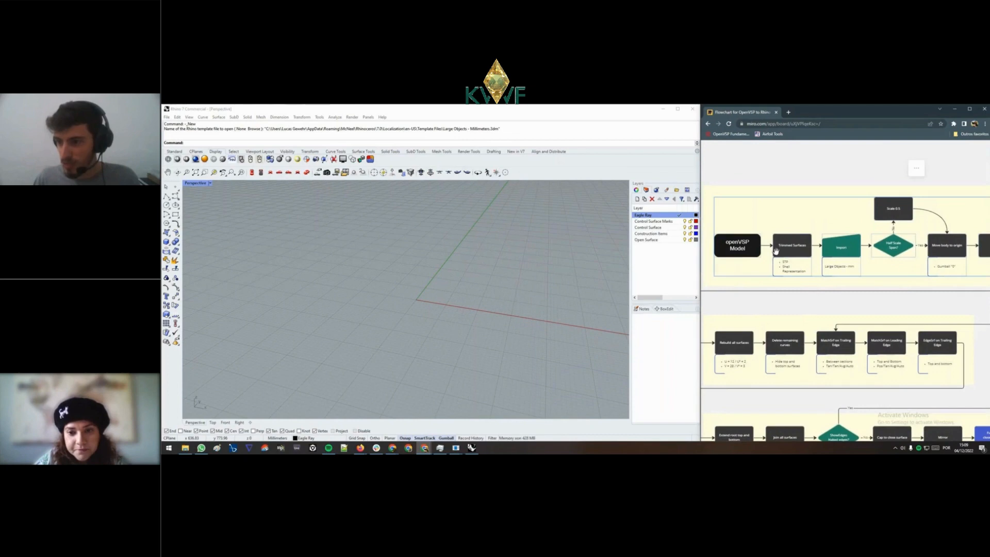
pyautogui.click(794, 289)
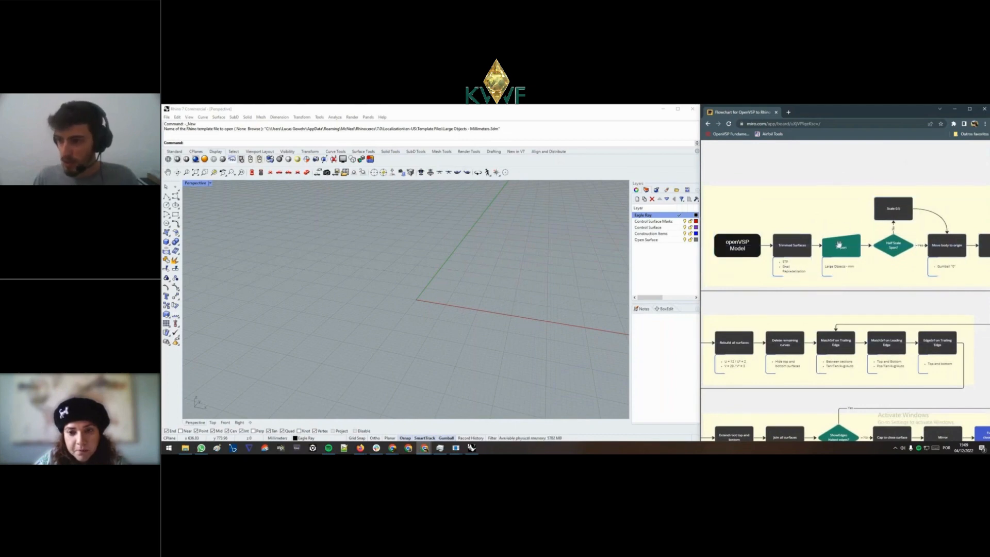
pyautogui.hscroll(1, 852, 266)
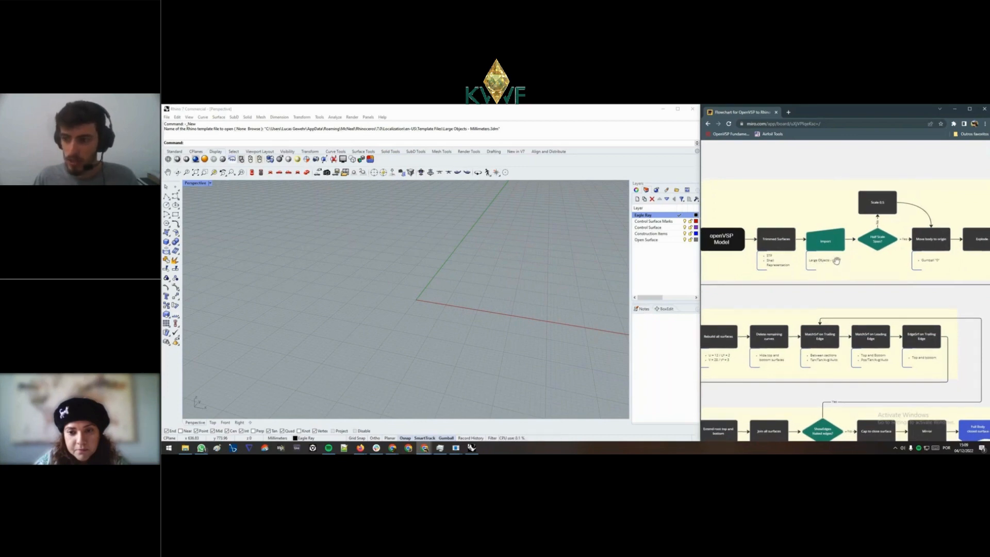
# - Import ER_Baseline_4-0_CAD_surf.stp into Rhino with the default STEP options, scale it to the model units, and deselect the geometry
pyautogui.click(549, 275)
pyautogui.moveTo(548, 275); pyautogui.dragTo(516, 265, button='right')
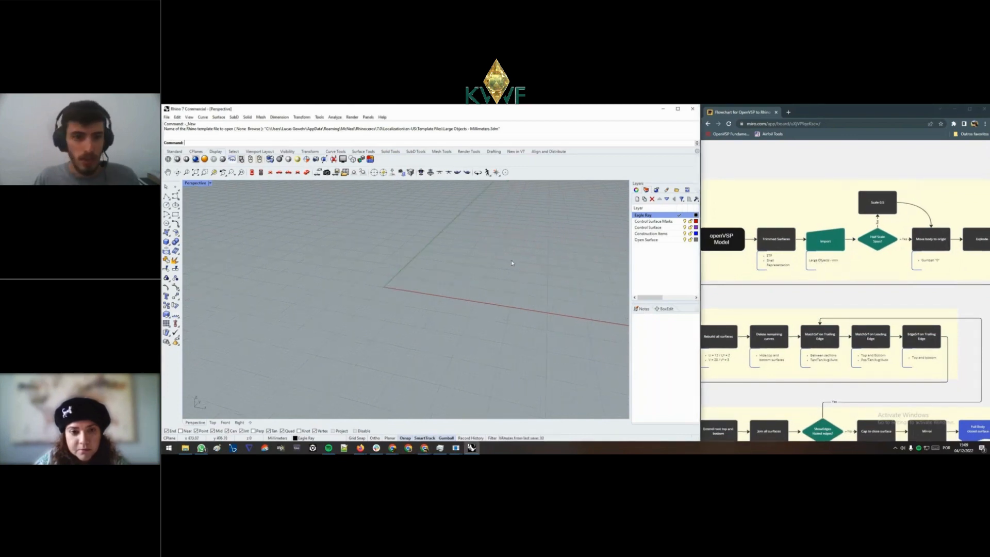
pyautogui.click(166, 117)
pyautogui.click(199, 194)
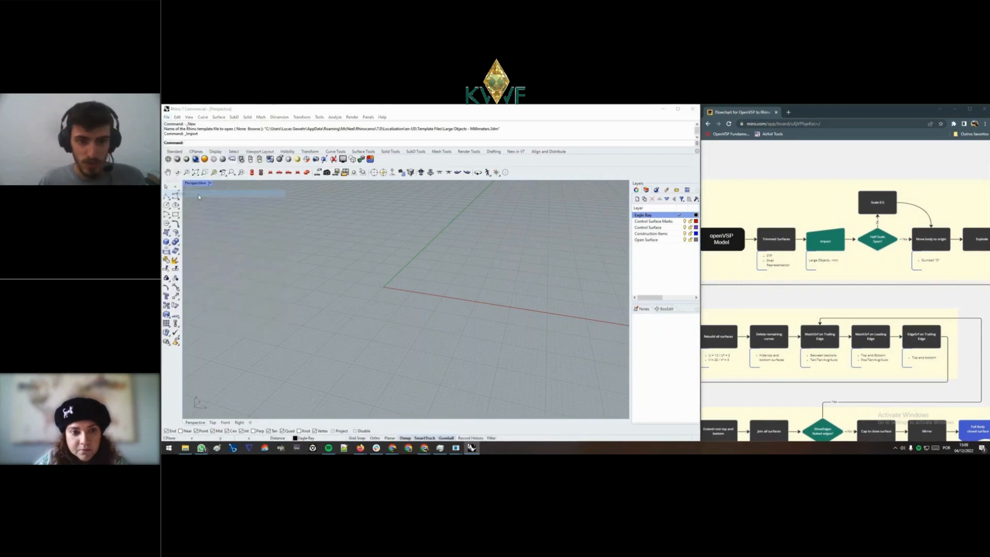
pyautogui.click(467, 221)
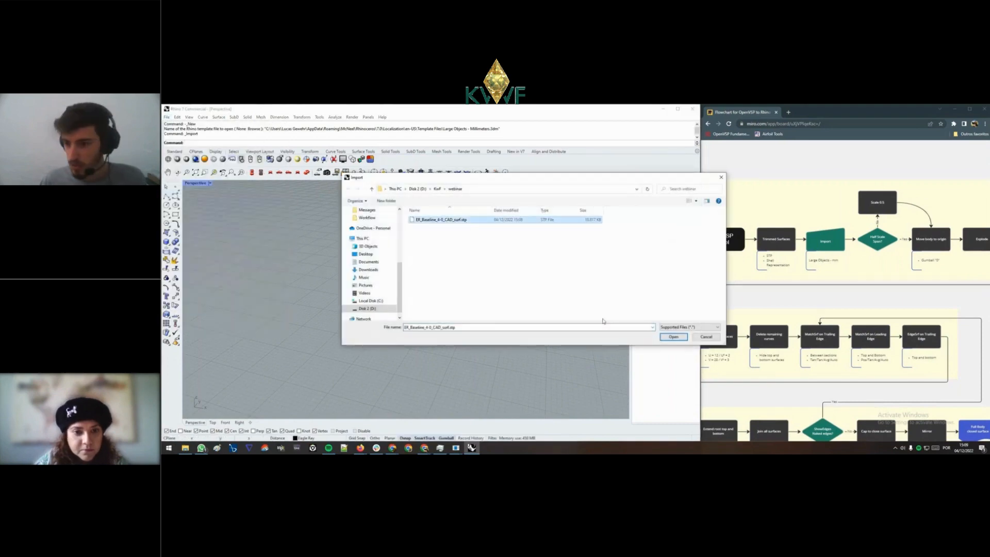
pyautogui.click(673, 337)
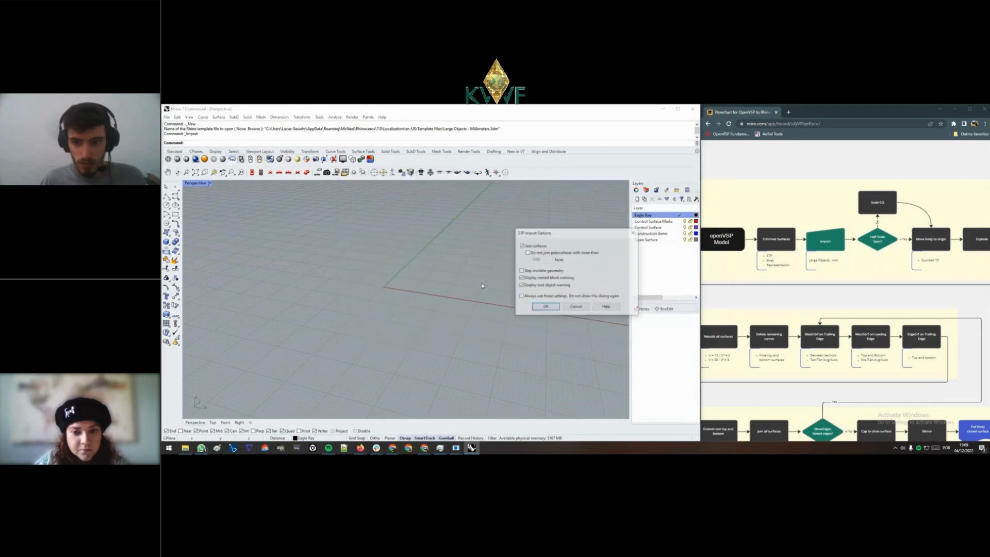
pyautogui.click(545, 308)
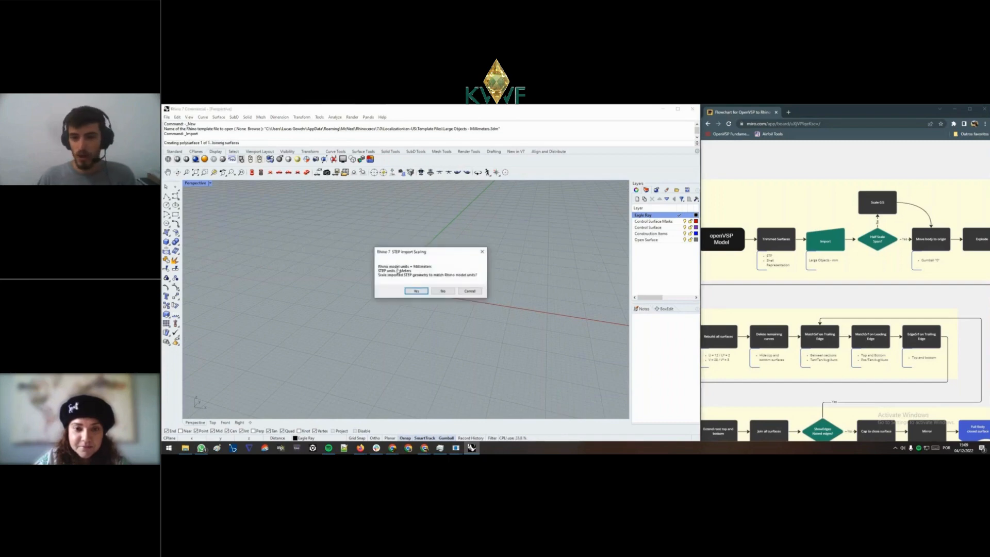
pyautogui.click(417, 292)
pyautogui.scroll(-5, 402, 315)
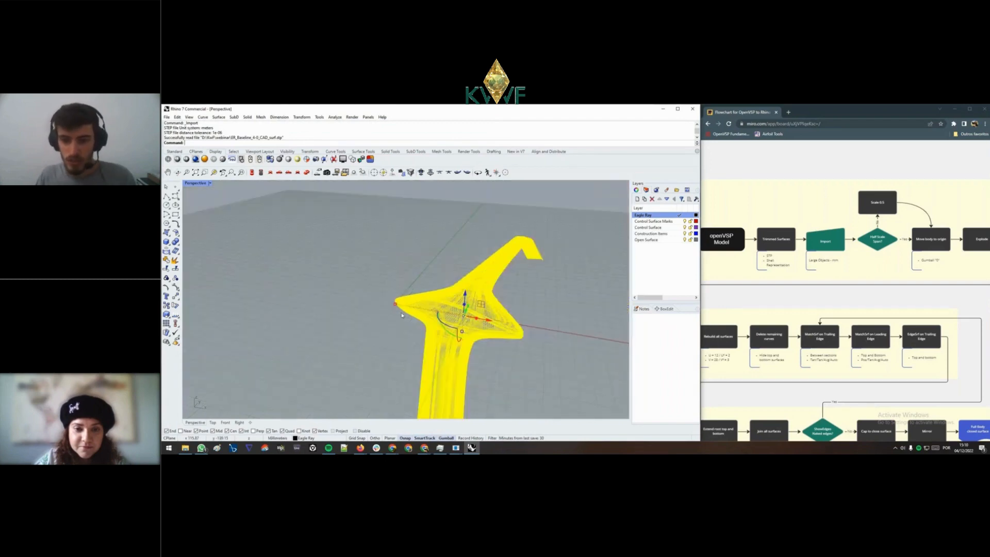
pyautogui.click(545, 308)
# - Examine the imported aircraft from several angles and review the layers prepared for the Eagle Ray model
pyautogui.keyDown('shift'); pyautogui.moveTo(537, 343); pyautogui.dragTo(489, 294, button='right'); pyautogui.keyUp('shift')
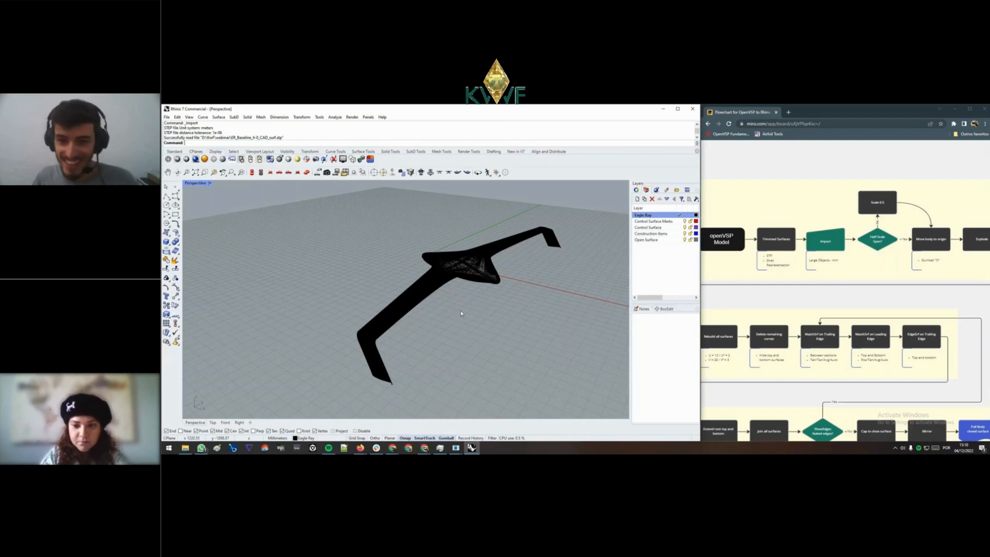
pyautogui.moveTo(460, 313); pyautogui.dragTo(467, 312, button='right')
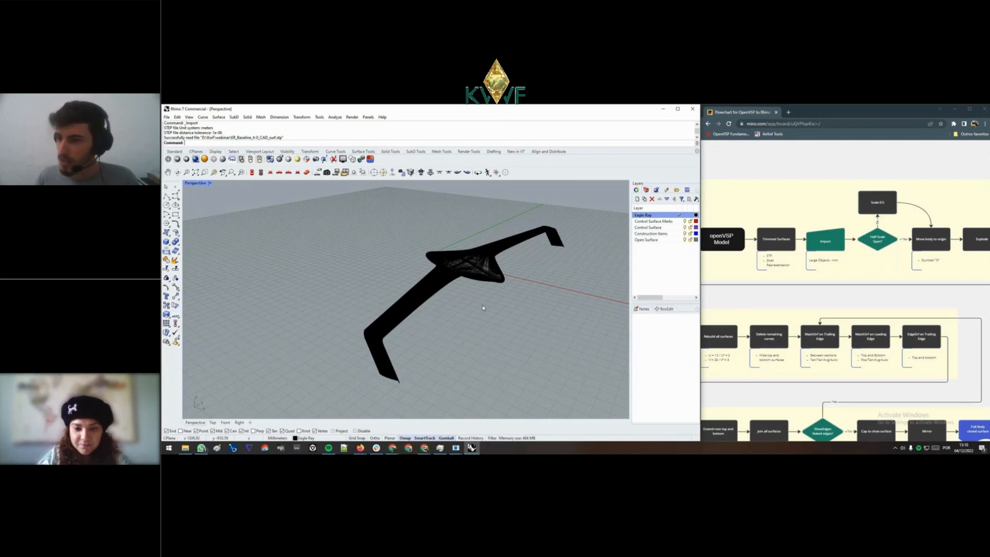
pyautogui.moveTo(483, 307)
pyautogui.mouseDown(button='right')
pyautogui.moveTo(510, 291)
pyautogui.moveTo(467, 319)
pyautogui.moveTo(467, 304)
pyautogui.mouseUp(button='right')
pyautogui.click(653, 222)
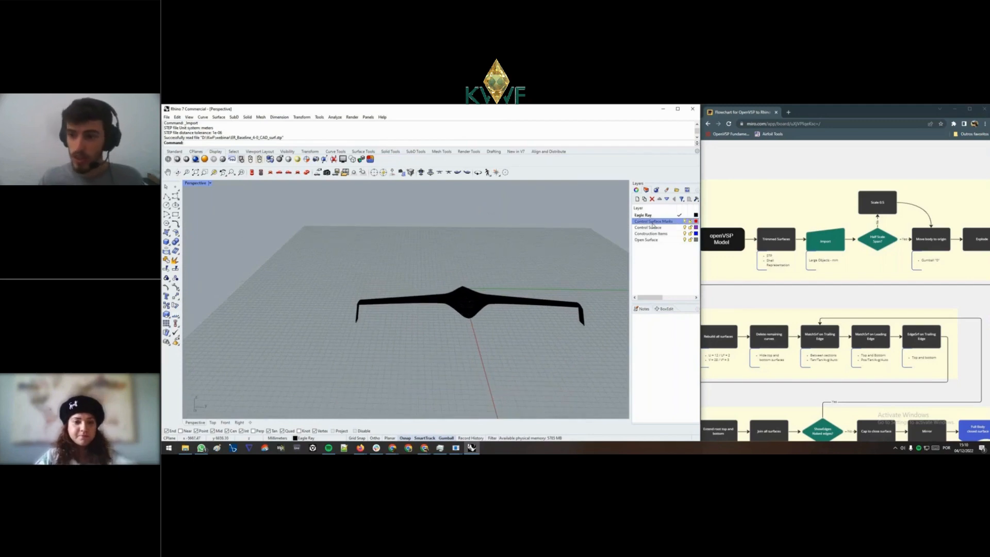
pyautogui.click(655, 256)
pyautogui.moveTo(652, 253); pyautogui.dragTo(664, 264)
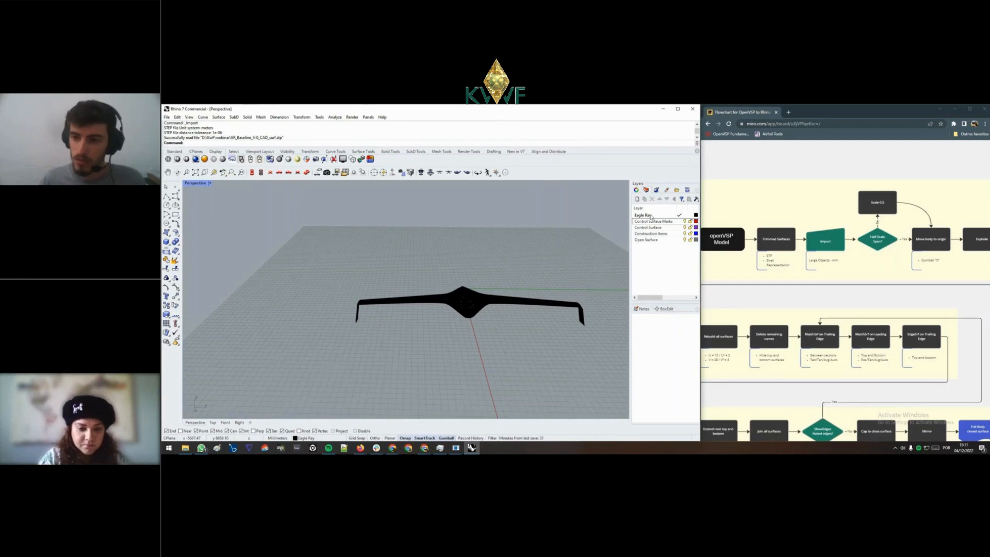
pyautogui.keyDown('shift'); pyautogui.moveTo(505, 298); pyautogui.dragTo(500, 283, button='right'); pyautogui.keyUp('shift')
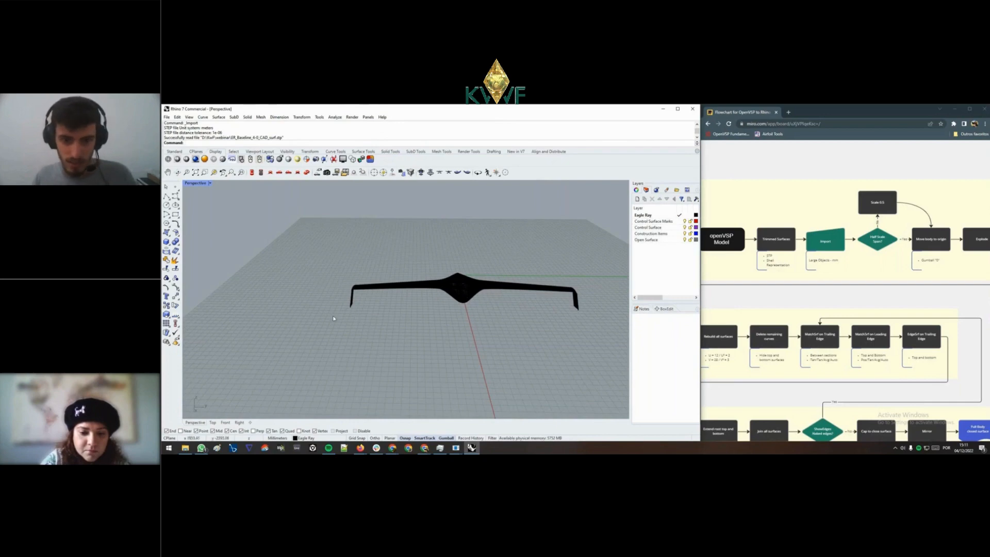
pyautogui.scroll(5, 340, 310)
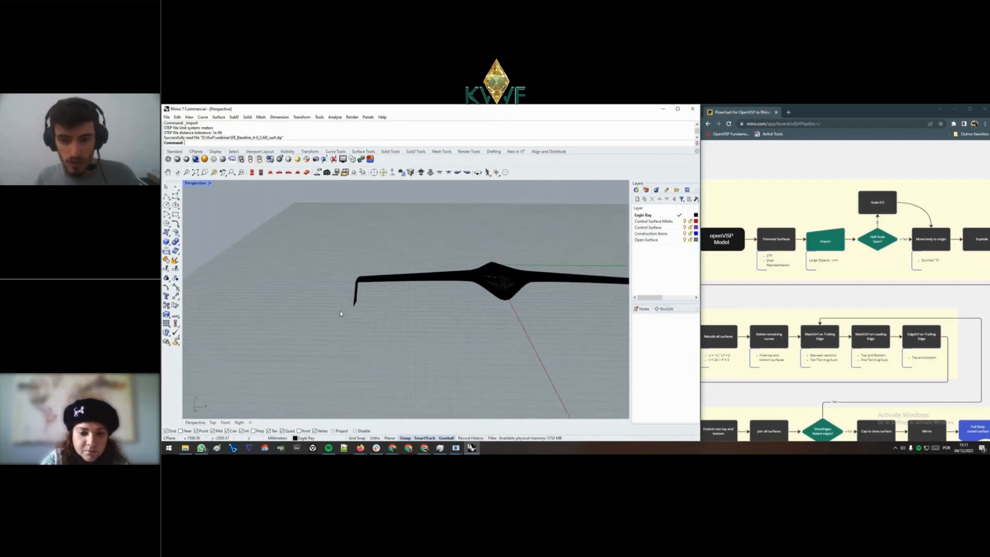
# - Measure the imported aircraft's full span between the wing tips with the Distance command
pyautogui.scroll(-5, 359, 311)
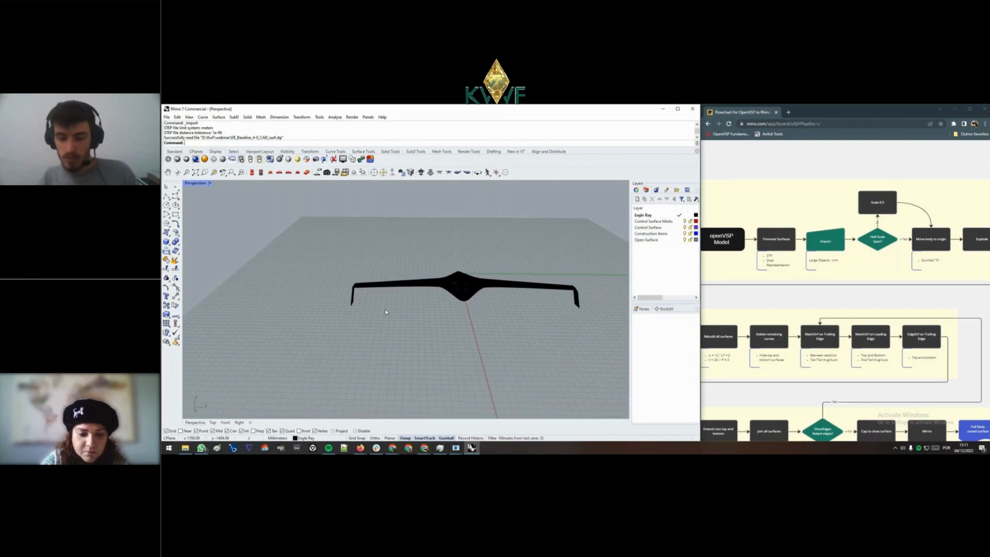
pyautogui.scroll(4, 358, 308)
pyautogui.scroll(-4, 336, 288)
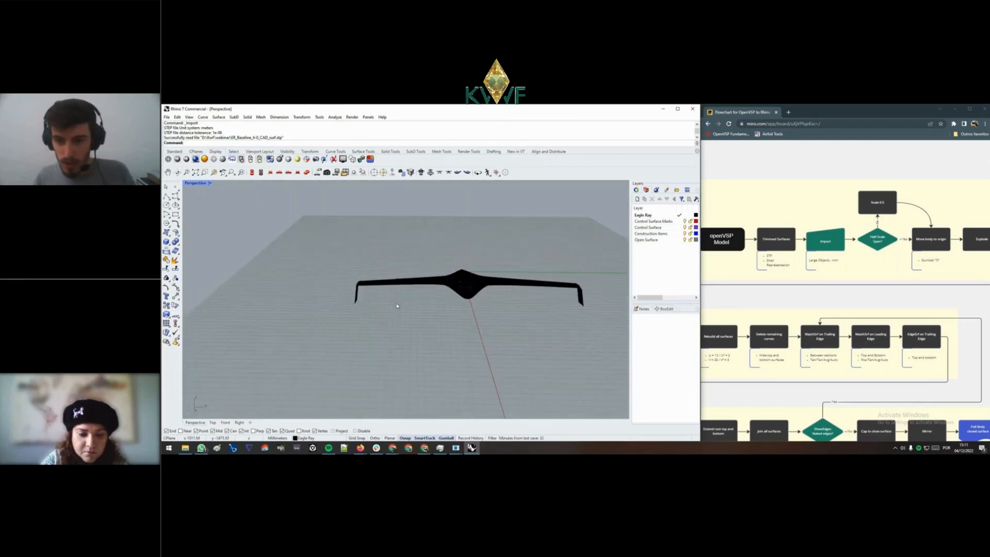
pyautogui.moveTo(349, 306); pyautogui.dragTo(420, 292, button='right')
pyautogui.press('Return')
pyautogui.click(369, 286)
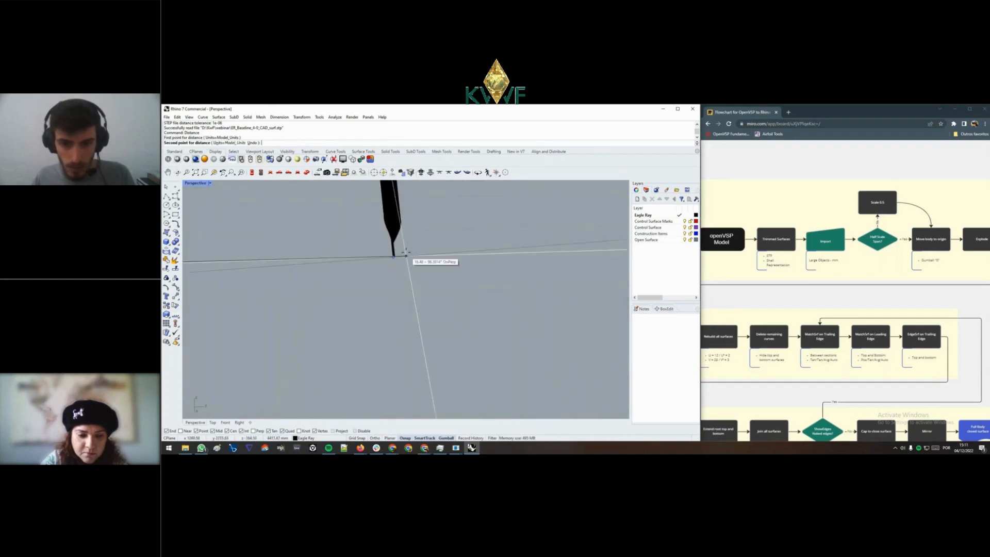
pyautogui.click(395, 246)
pyautogui.moveTo(395, 246); pyautogui.dragTo(387, 209, button='right')
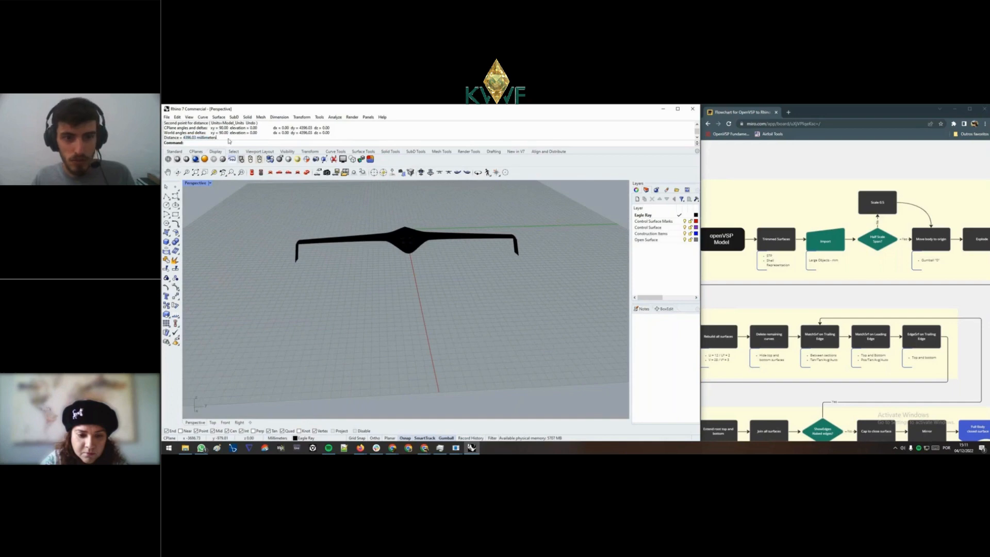
# - Scale all the imported geometry by a factor of 0.5 using the automatic base point
pyautogui.moveTo(412, 278); pyautogui.dragTo(454, 268, button='right')
pyautogui.click(443, 261)
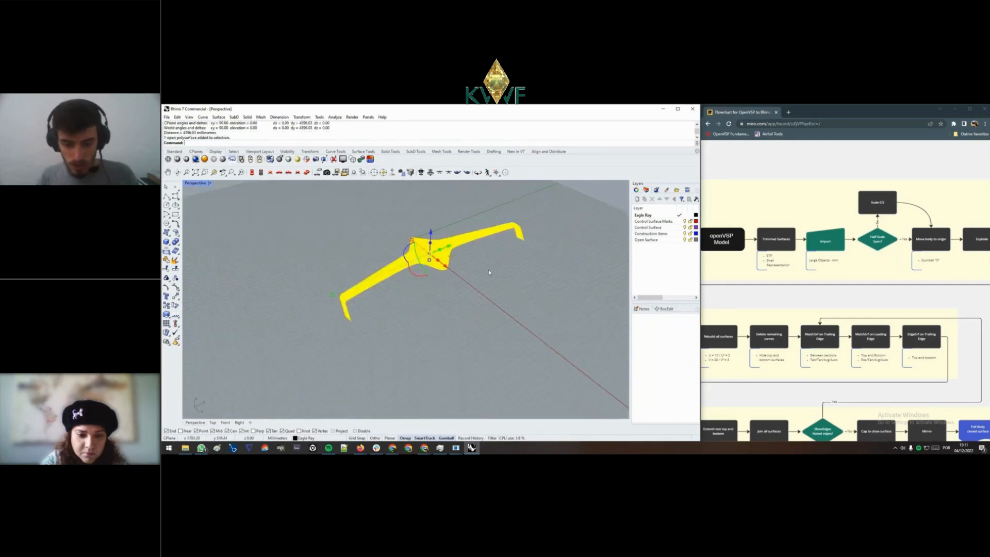
pyautogui.hotkey('ctrl', 'a')
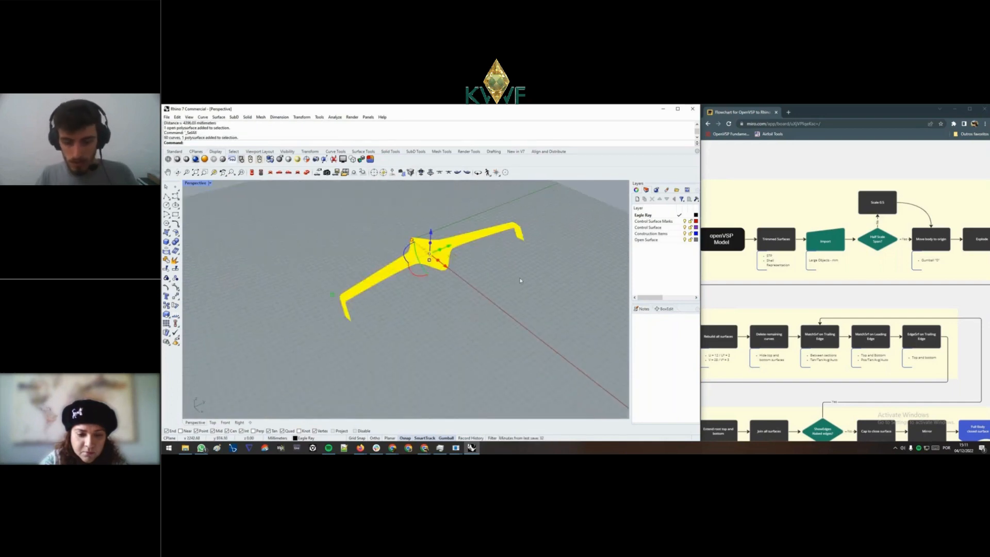
pyautogui.write('Scale')
pyautogui.press('Return')
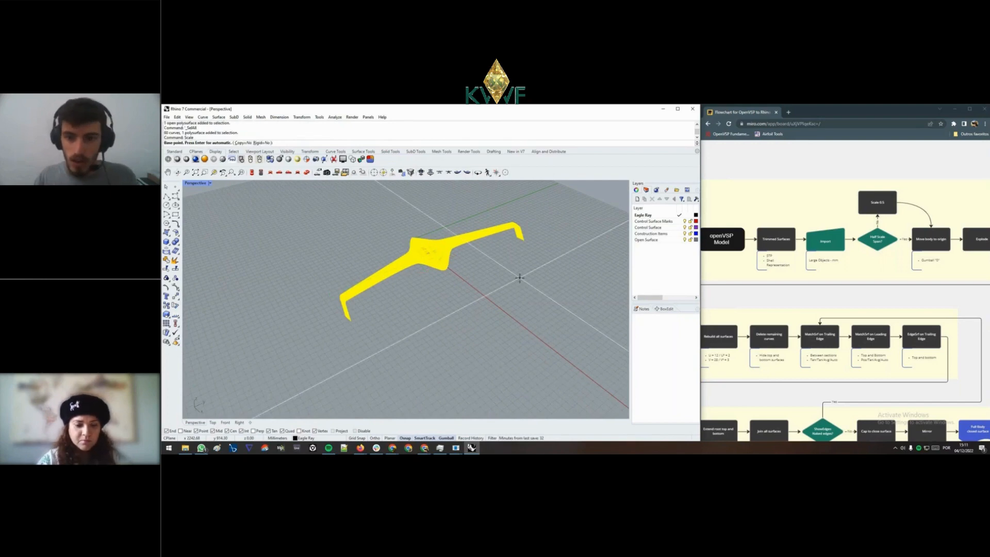
pyautogui.press('Return')
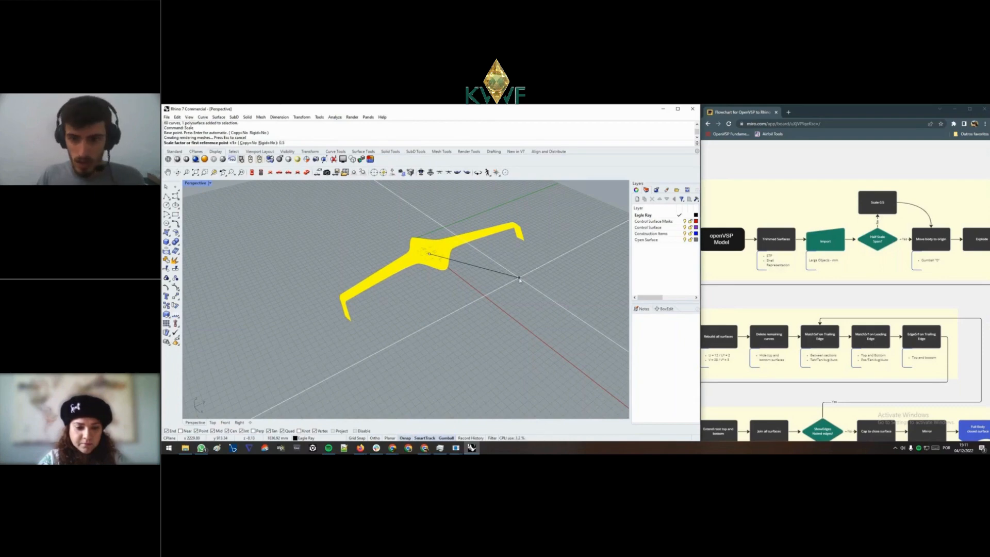
pyautogui.write('0.5')
pyautogui.press('Return')
pyautogui.keyDown('shift'); pyautogui.moveTo(422, 284); pyautogui.dragTo(449, 295, button='right'); pyautogui.keyUp('shift')
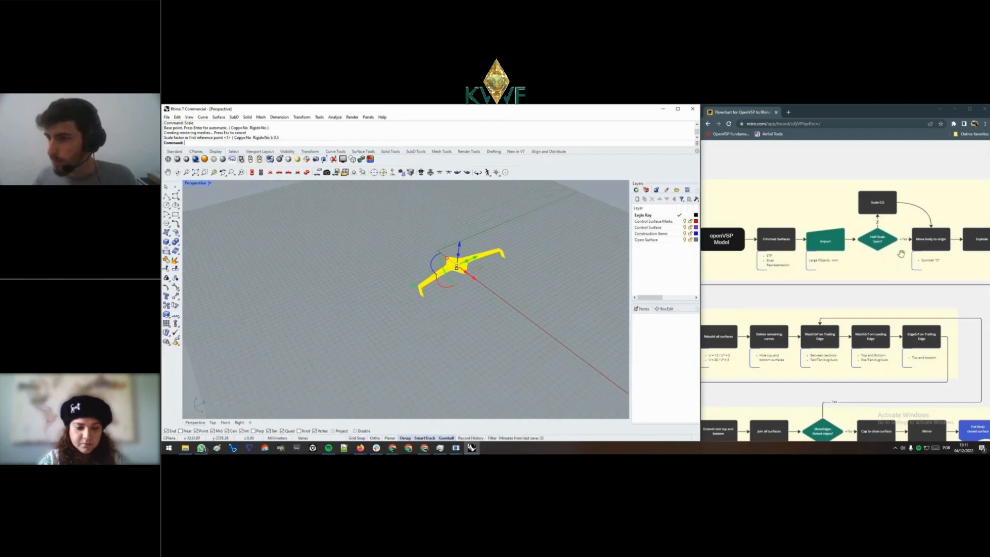
# - Follow the flowchart's Move body to origin stage, entering 0 for each gumball axis of the aircraft, and deselect it
pyautogui.moveTo(909, 266); pyautogui.dragTo(869, 244)
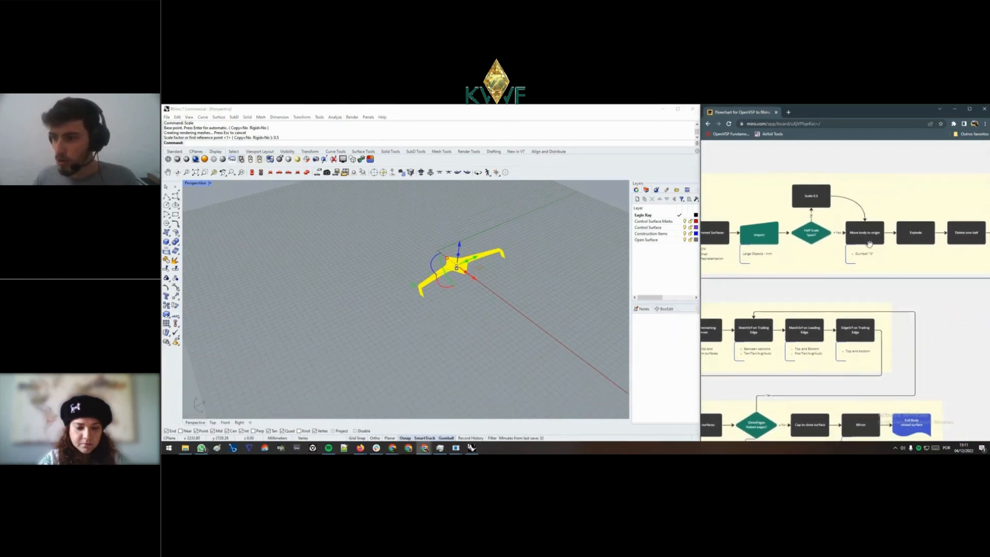
pyautogui.click(459, 275)
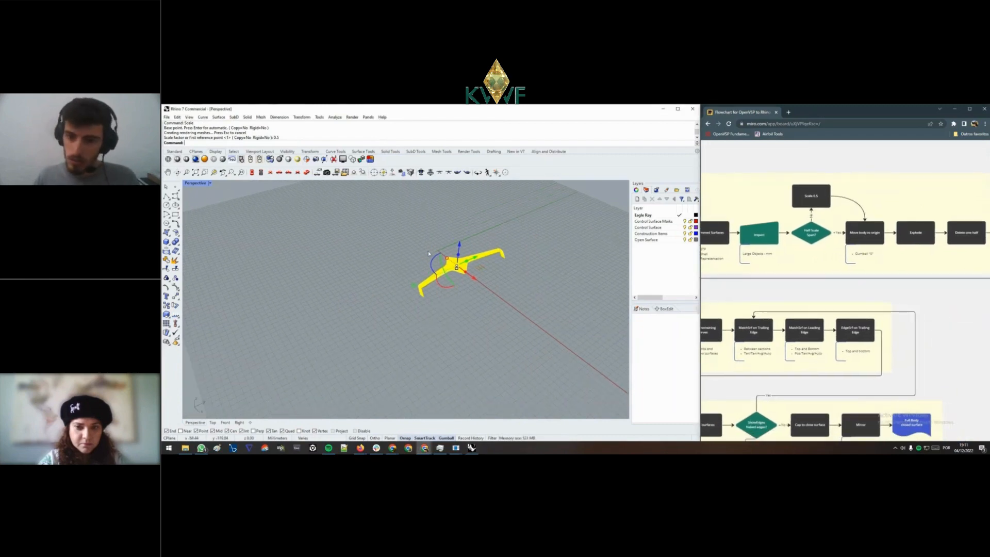
pyautogui.scroll(5, 428, 253)
pyautogui.moveTo(470, 282); pyautogui.dragTo(515, 318)
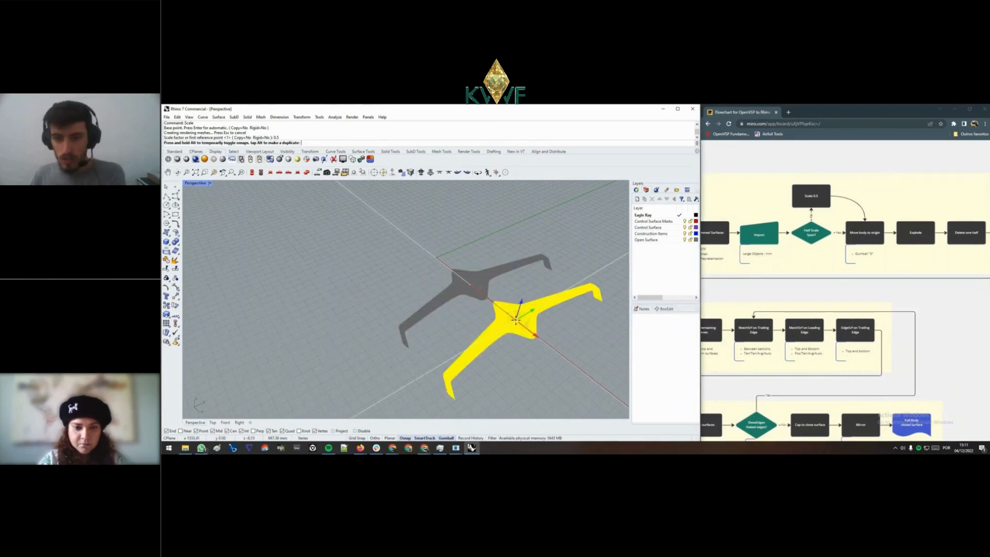
pyautogui.write('0')
pyautogui.press('Return')
pyautogui.moveTo(454, 250); pyautogui.dragTo(437, 198)
pyautogui.write('0')
pyautogui.press('Return')
pyautogui.write('0')
pyautogui.press('Return')
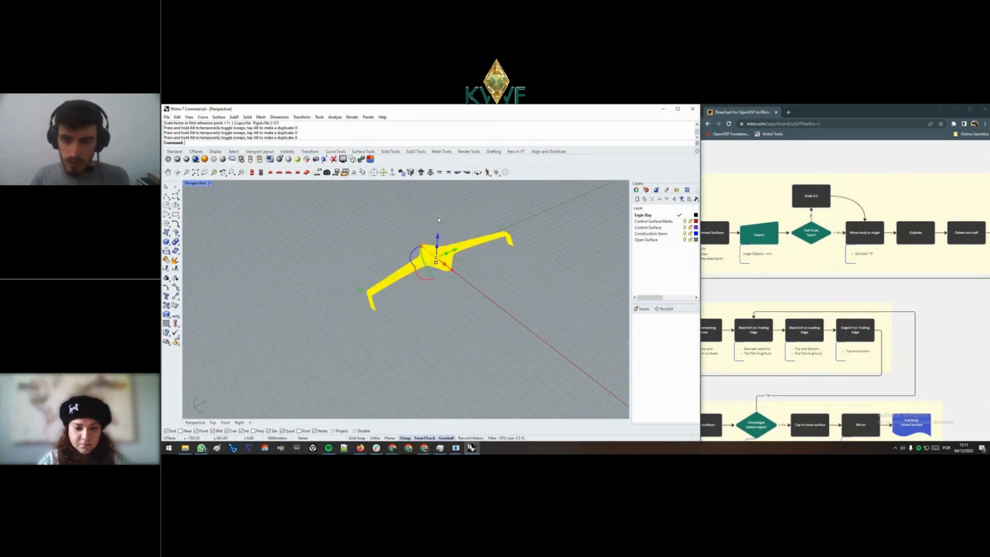
pyautogui.press('Escape')
pyautogui.moveTo(412, 274); pyautogui.dragTo(444, 285, button='right')
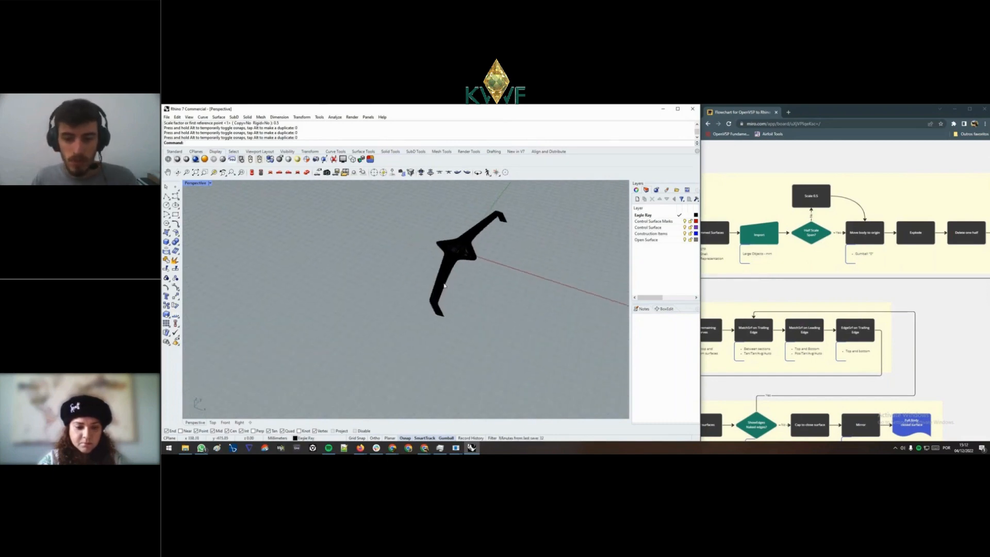
# - Switch to OpenVSP, check the Intersect Subsurfaces option in the Trimmed Surfaces global settings, and return to Rhino
pyautogui.click(456, 447)
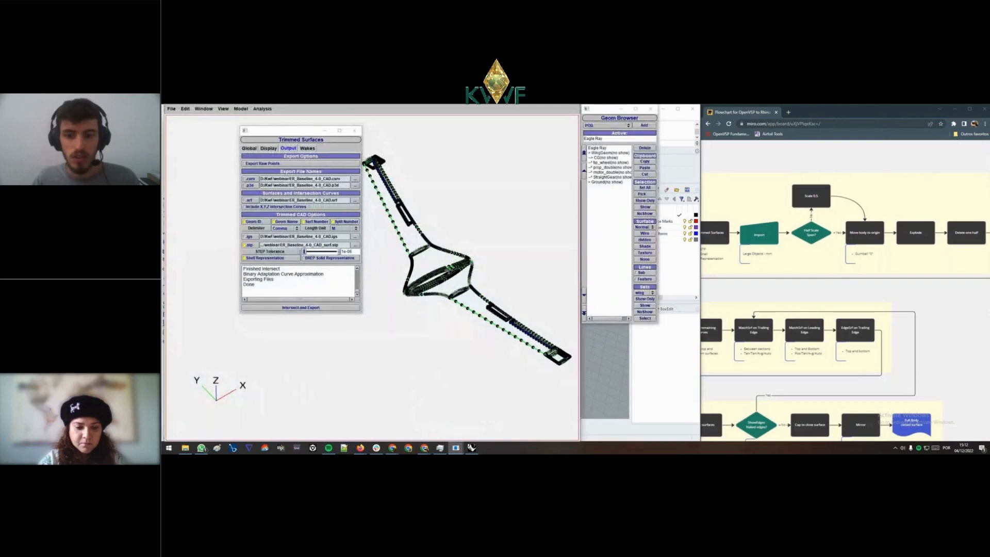
pyautogui.moveTo(447, 271); pyautogui.dragTo(444, 276)
pyautogui.click(250, 148)
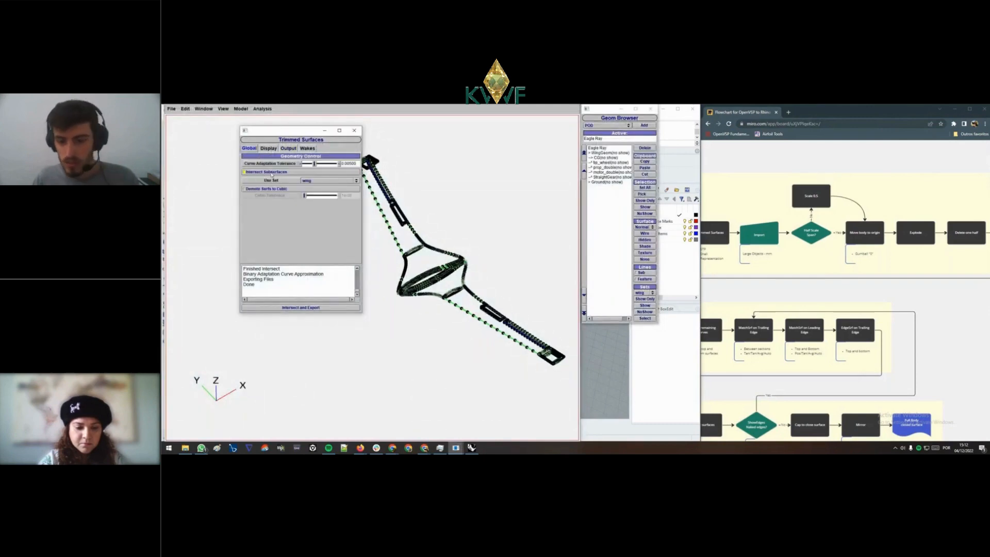
pyautogui.click(472, 448)
# - Hide the aircraft polysurface, leaving the control surface outline curves in view
pyautogui.scroll(10, 470, 283)
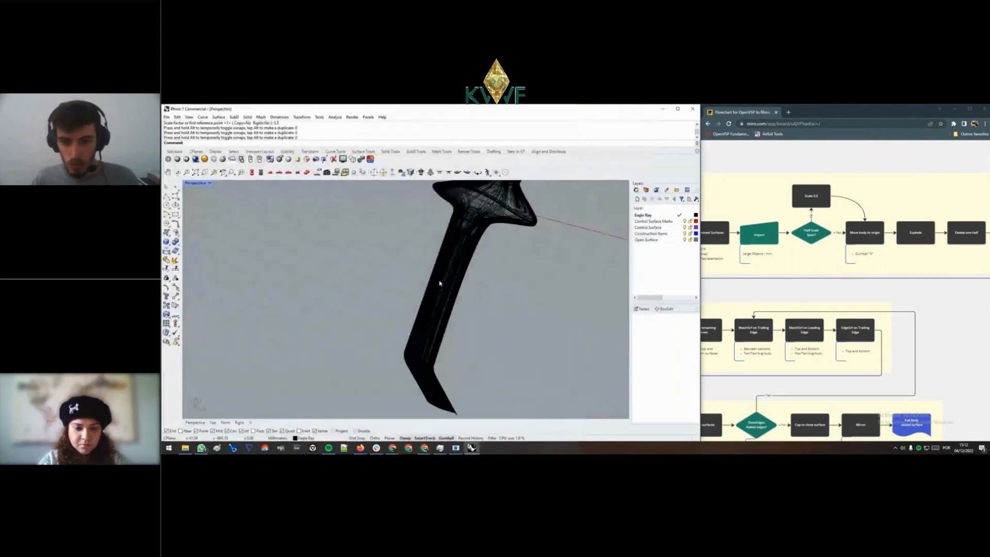
pyautogui.scroll(5, 471, 283)
pyautogui.click(470, 278)
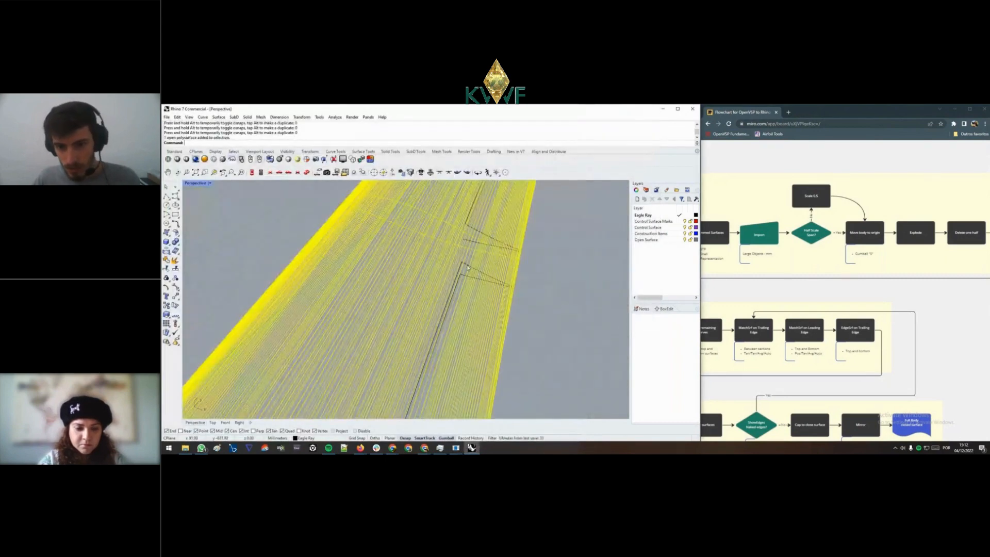
pyautogui.click(467, 267)
pyautogui.click(491, 287)
pyautogui.scroll(-10, 491, 287)
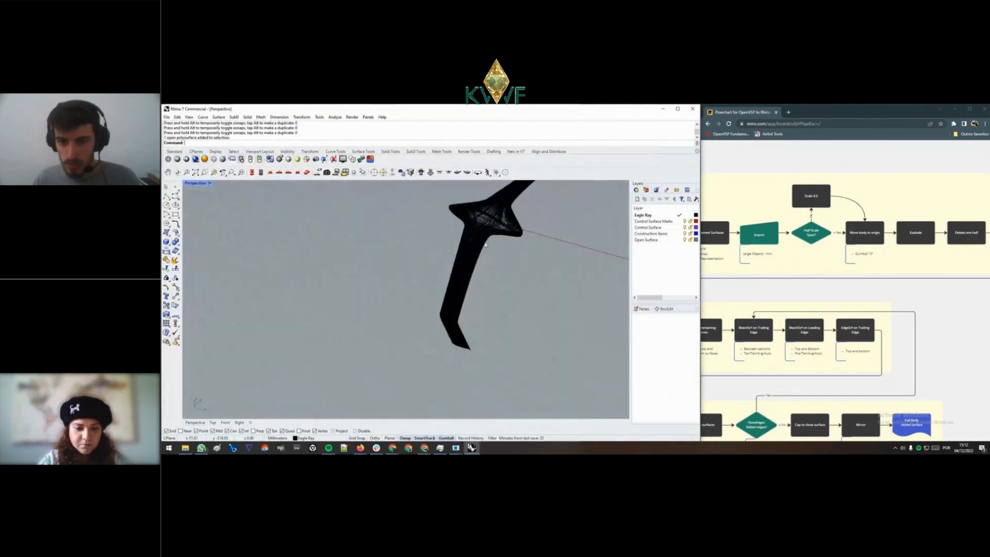
pyautogui.hotkey('ctrl', 'h')
pyautogui.scroll(-2, 546, 267)
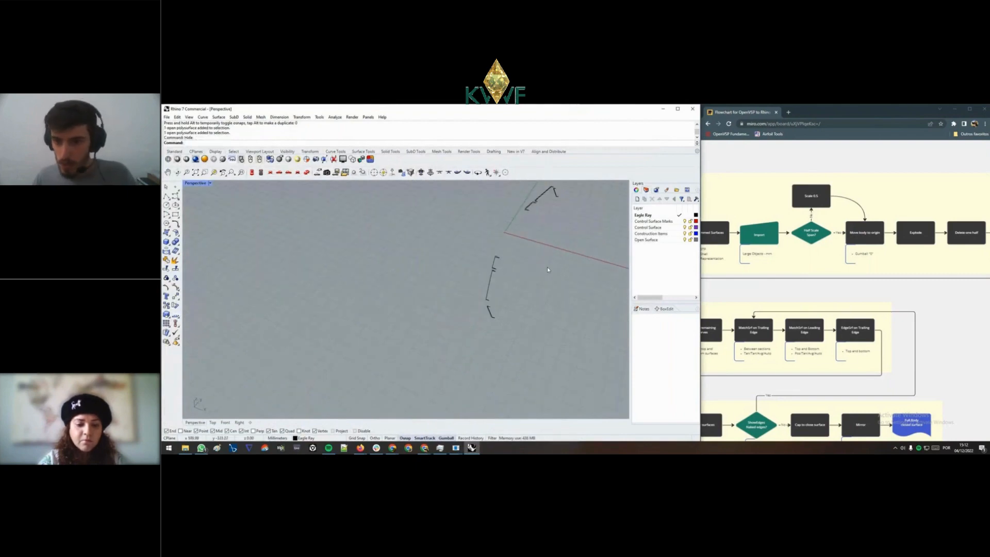
# - Move all the remaining curves to the Control Surface Marks layer and turn that layer off
pyautogui.moveTo(542, 261); pyautogui.dragTo(519, 272, button='right')
pyautogui.hotkey('ctrl', 'a')
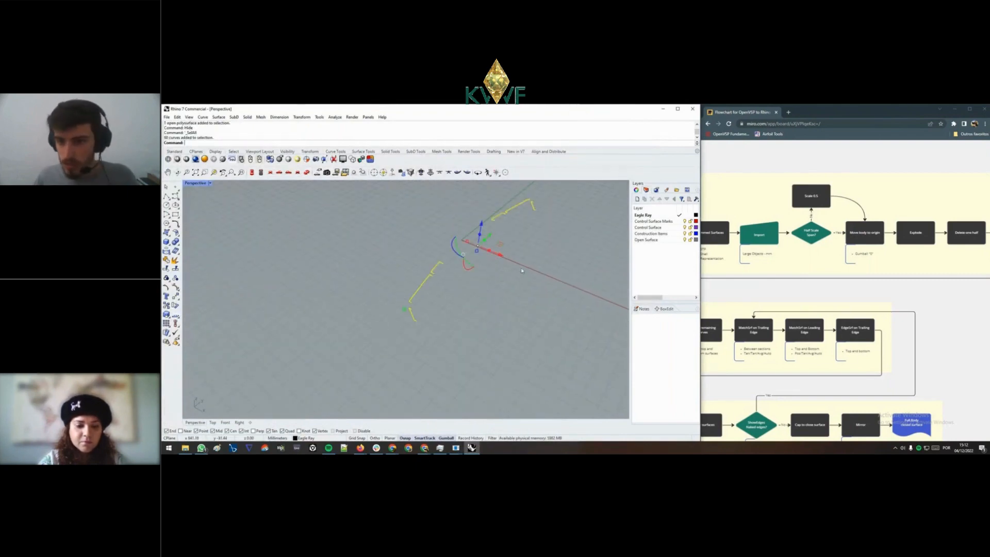
pyautogui.rightClick(652, 222)
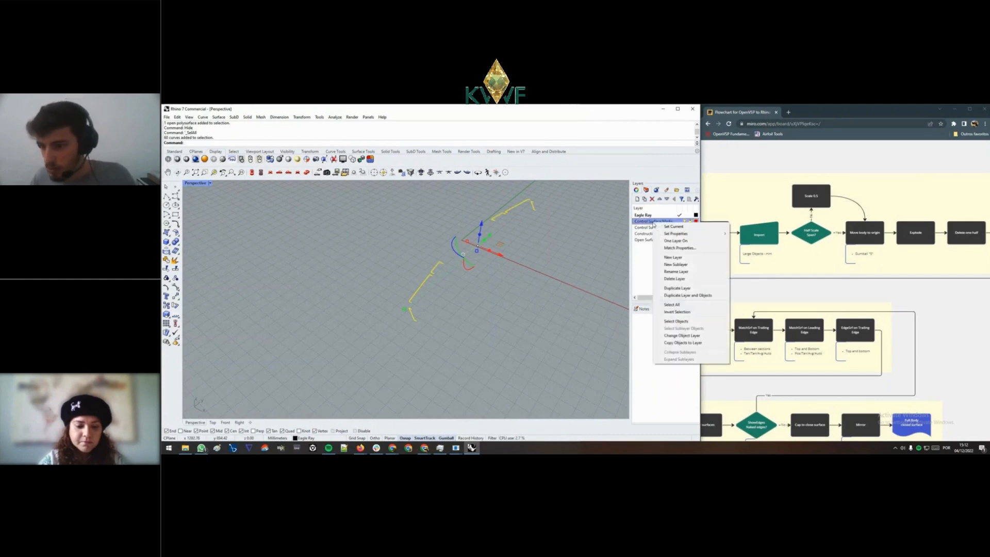
pyautogui.click(682, 336)
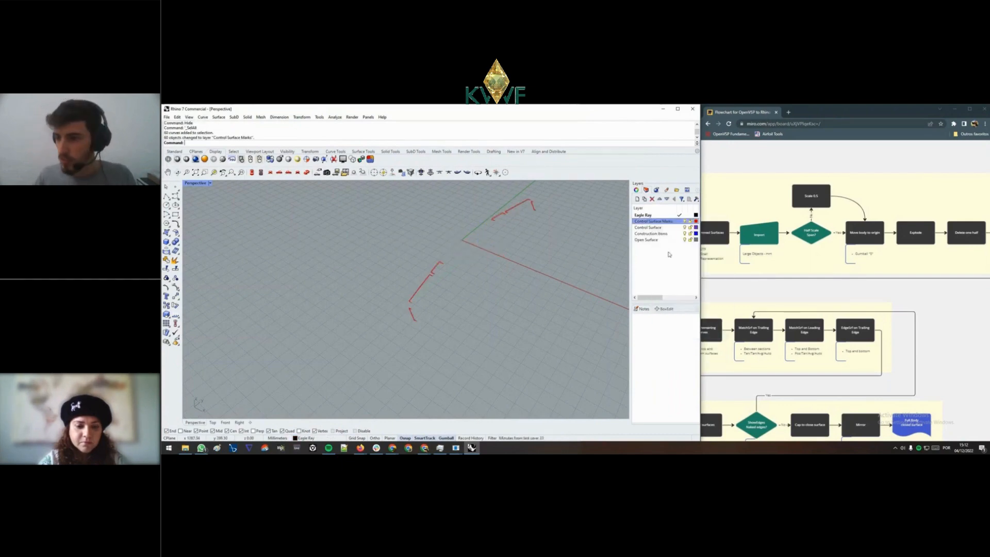
pyautogui.click(685, 221)
# - Show the hidden aircraft polysurface again and examine its centre body
pyautogui.scroll(1, 541, 261)
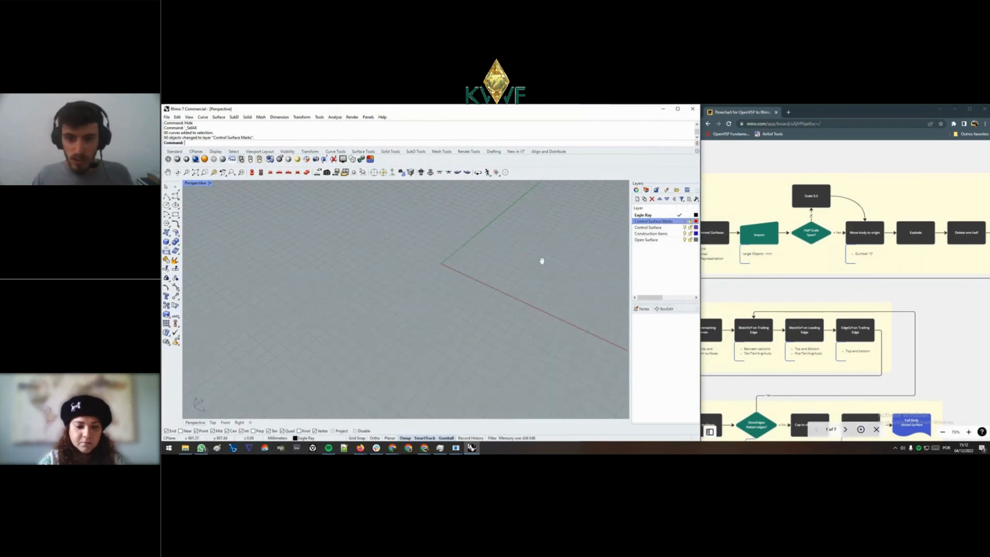
pyautogui.write('Show')
pyautogui.press('Return')
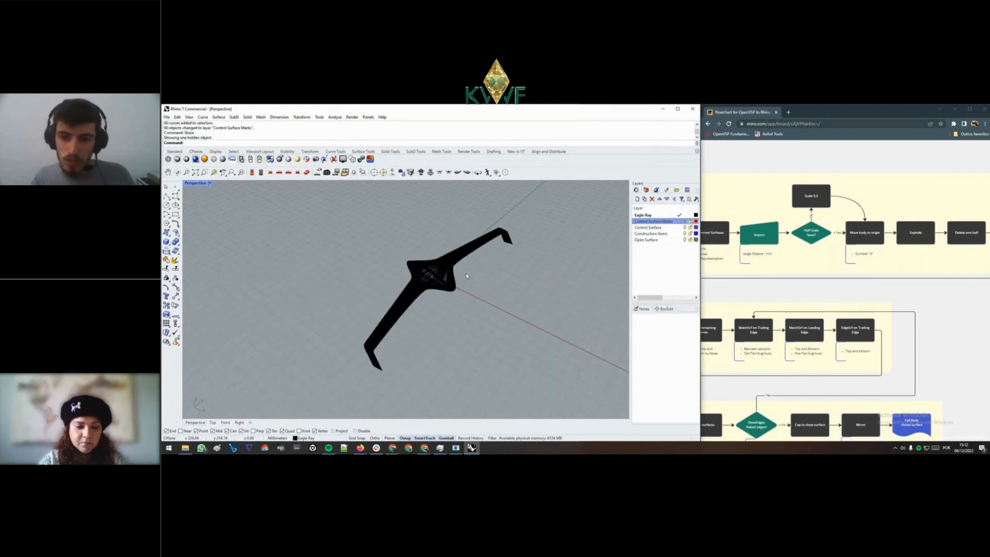
pyautogui.moveTo(466, 276); pyautogui.dragTo(490, 331, button='right')
pyautogui.scroll(5, 465, 244)
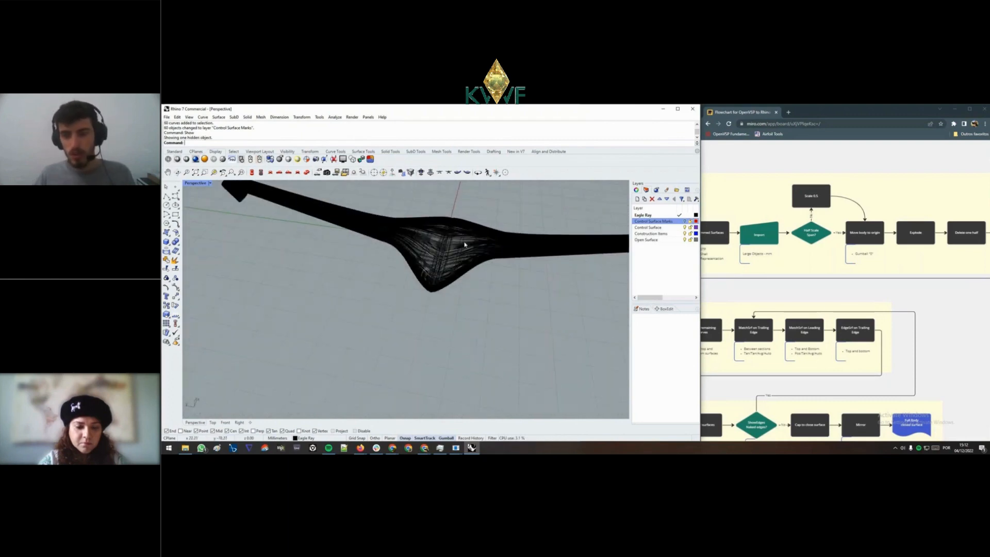
pyautogui.scroll(-4, 446, 259)
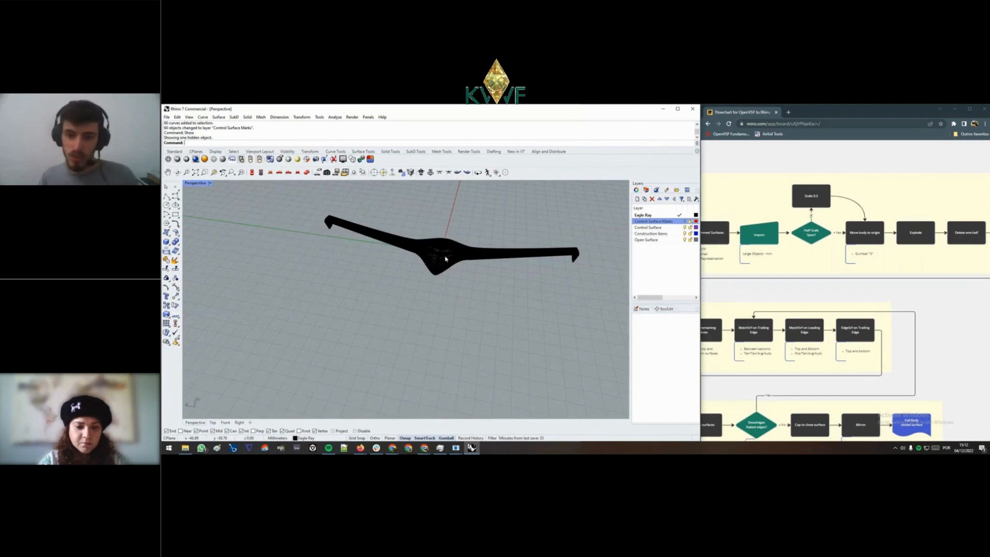
pyautogui.moveTo(447, 259)
pyautogui.mouseDown(button='right')
pyautogui.moveTo(516, 297)
pyautogui.moveTo(438, 268)
pyautogui.mouseUp(button='right')
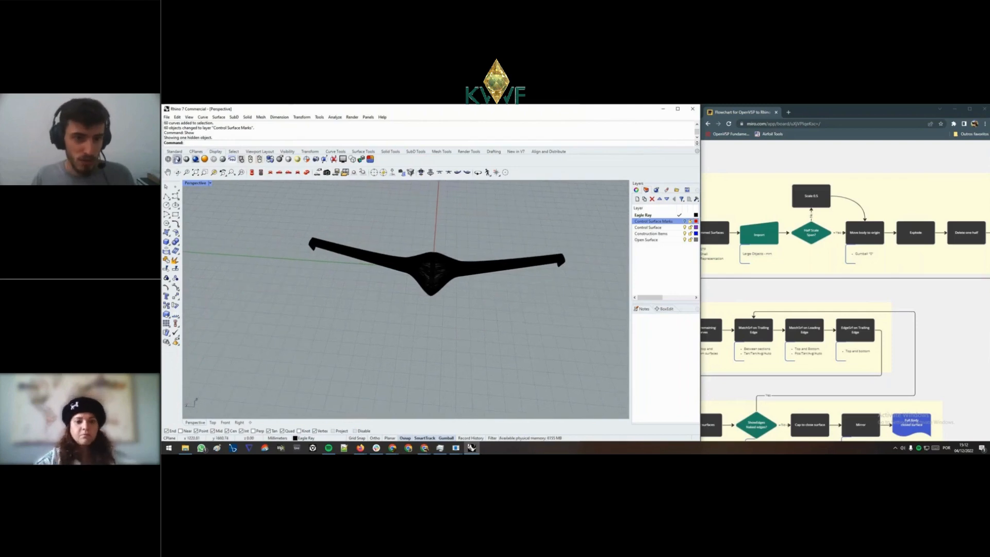
# - Set the perspective viewport to the Shaded display mode and inspect the body's surface
pyautogui.click(176, 158)
pyautogui.scroll(6, 439, 274)
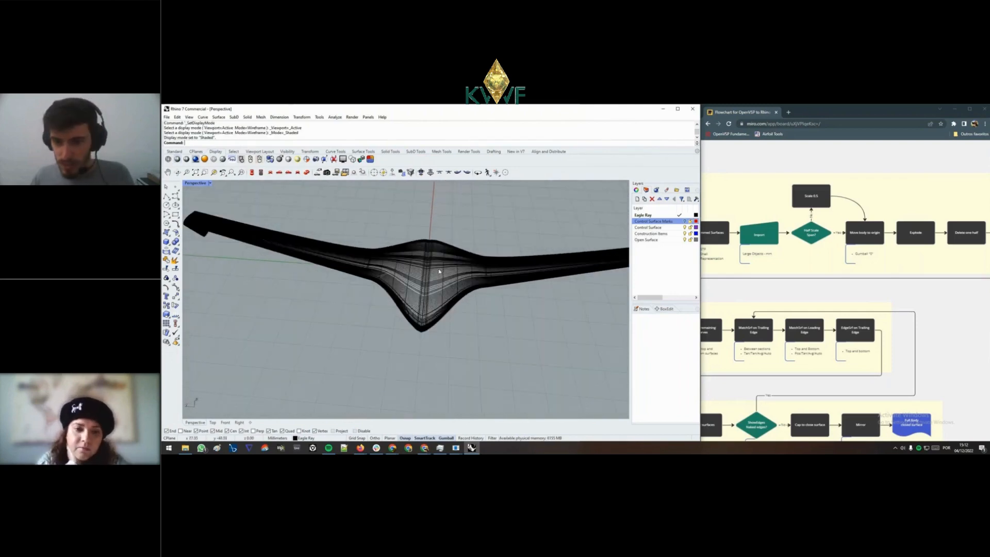
pyautogui.scroll(-6, 439, 274)
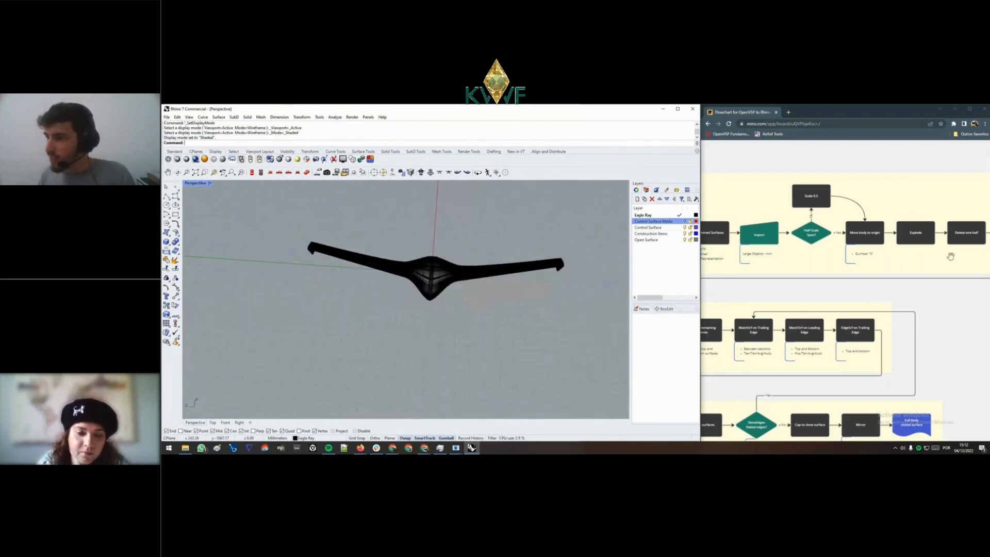
# - Follow the flowchart's Explode stage and explode the aircraft polysurface into separate surfaces
pyautogui.moveTo(926, 266); pyautogui.dragTo(827, 274)
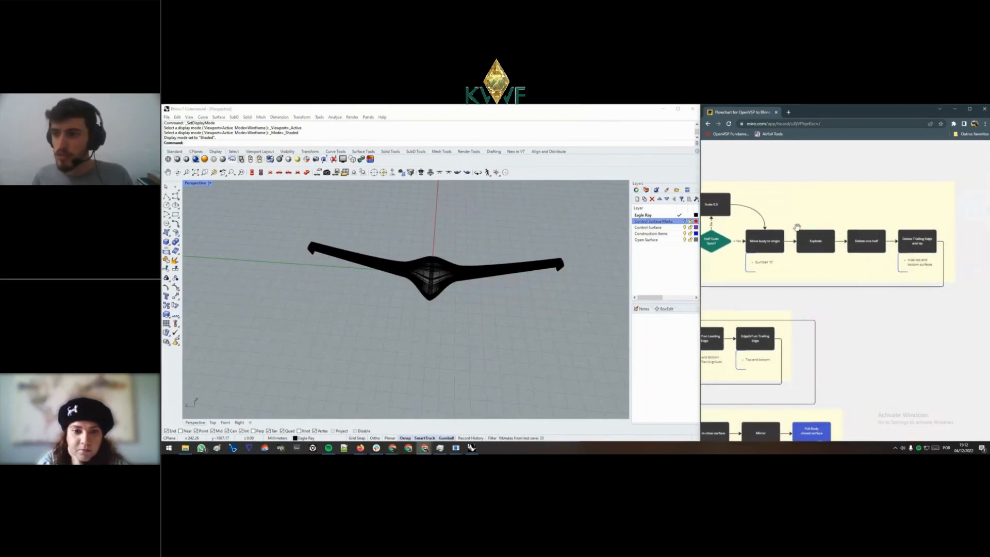
pyautogui.click(476, 278)
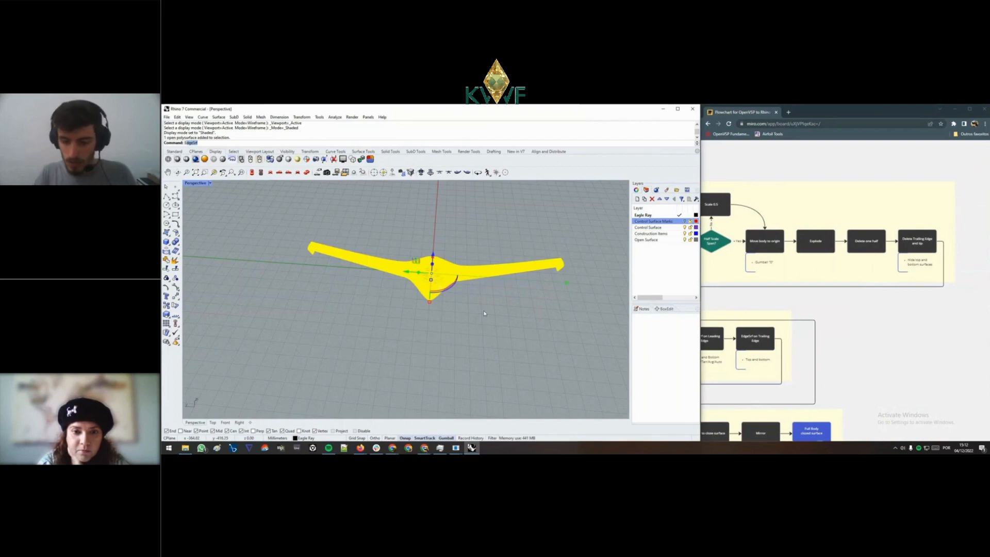
pyautogui.press('Return')
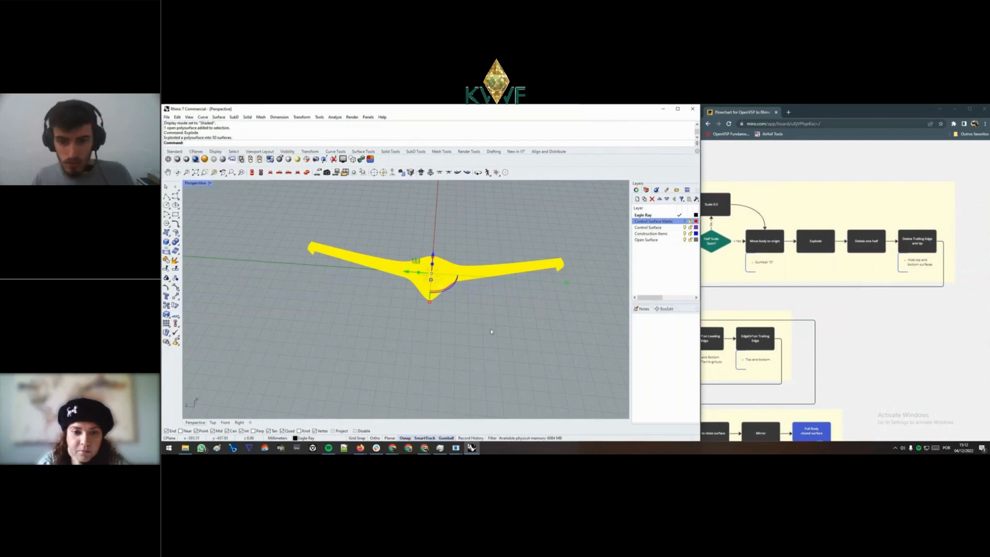
pyautogui.click(490, 329)
# - Delete the surfaces of the aircraft half on the negative Y side of the centreline
pyautogui.click(475, 279)
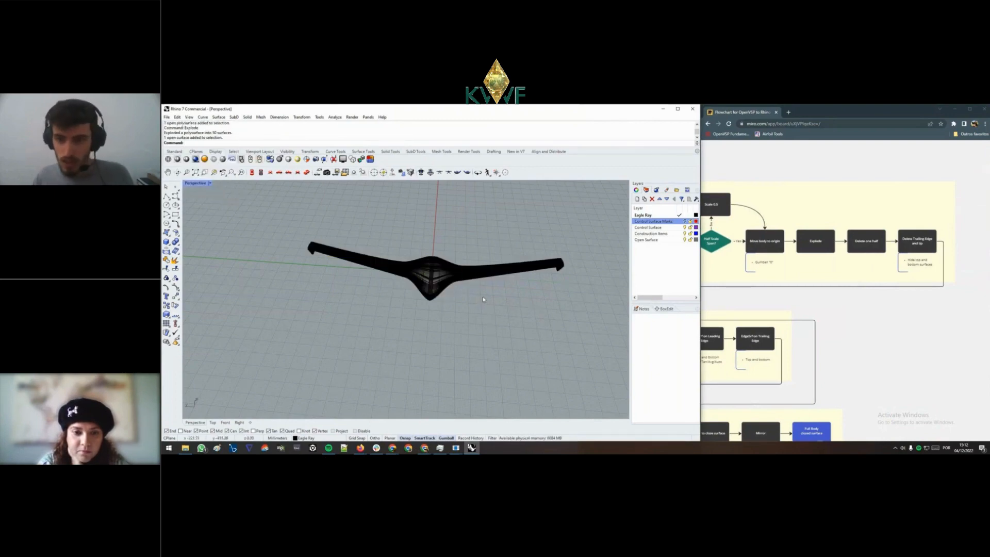
pyautogui.moveTo(574, 269); pyautogui.dragTo(435, 238)
pyautogui.press('Delete')
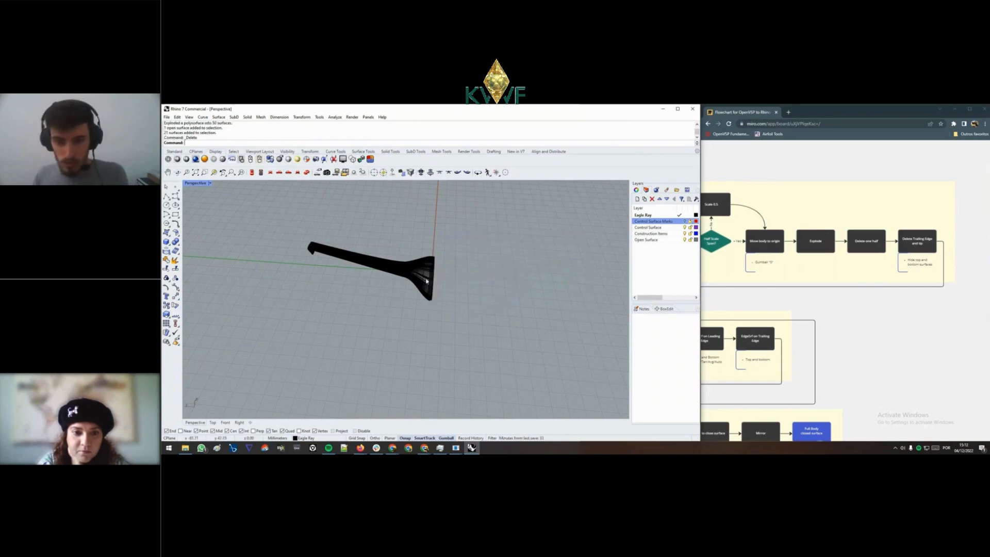
# - Delete the leftover surface at the root of the remaining half body, on the centreline
pyautogui.scroll(5, 432, 281)
pyautogui.click(432, 281)
pyautogui.press('Delete')
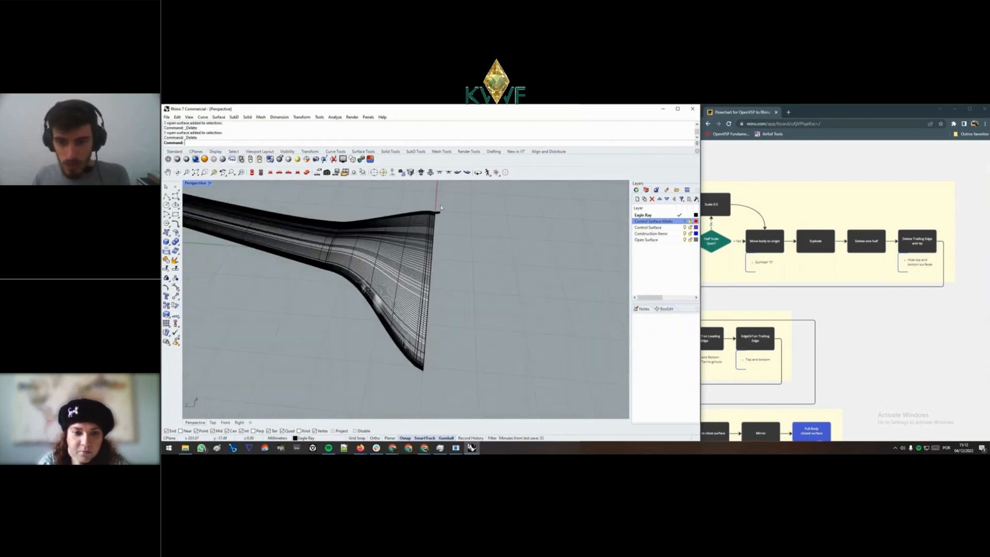
pyautogui.scroll(5, 440, 208)
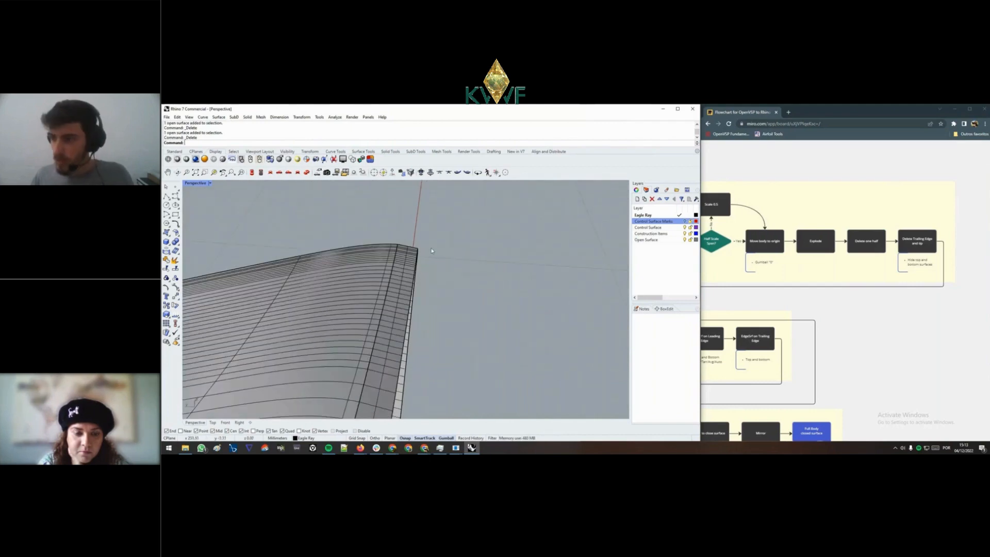
pyautogui.scroll(-8, 431, 251)
pyautogui.scroll(1, 387, 276)
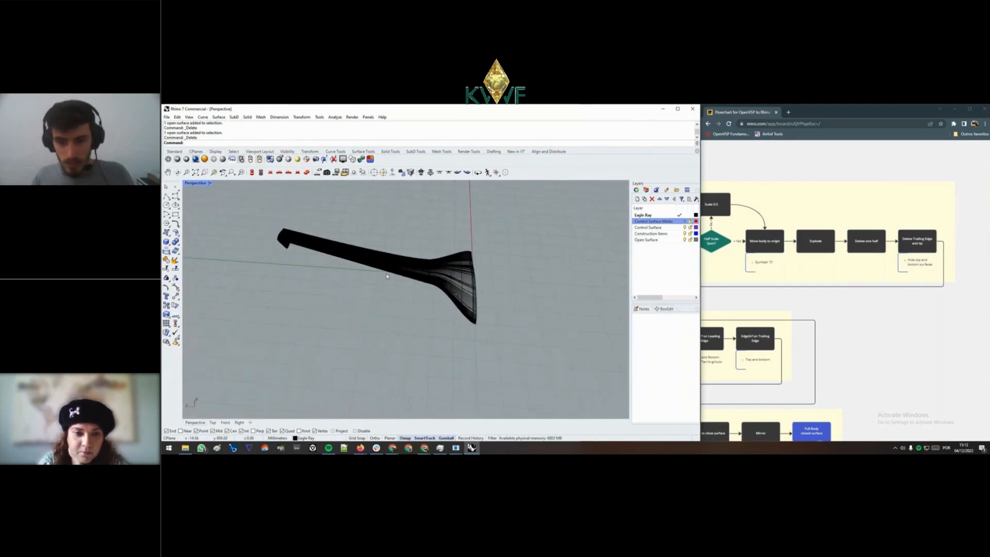
# - Hide the four top and bottom surfaces of the centre body, including the narrow strips at the root
pyautogui.moveTo(387, 277); pyautogui.dragTo(560, 299, button='right')
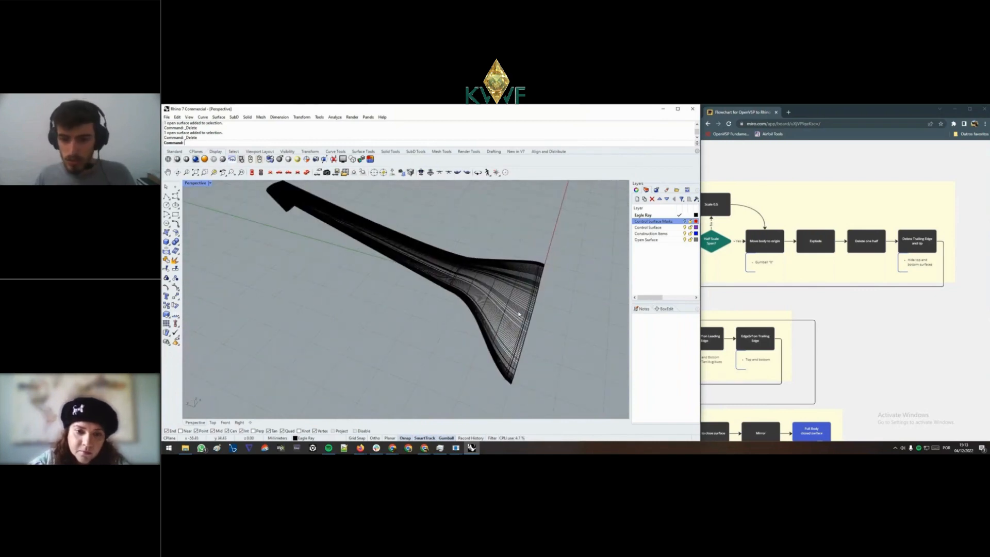
pyautogui.scroll(6, 519, 314)
pyautogui.click(447, 278)
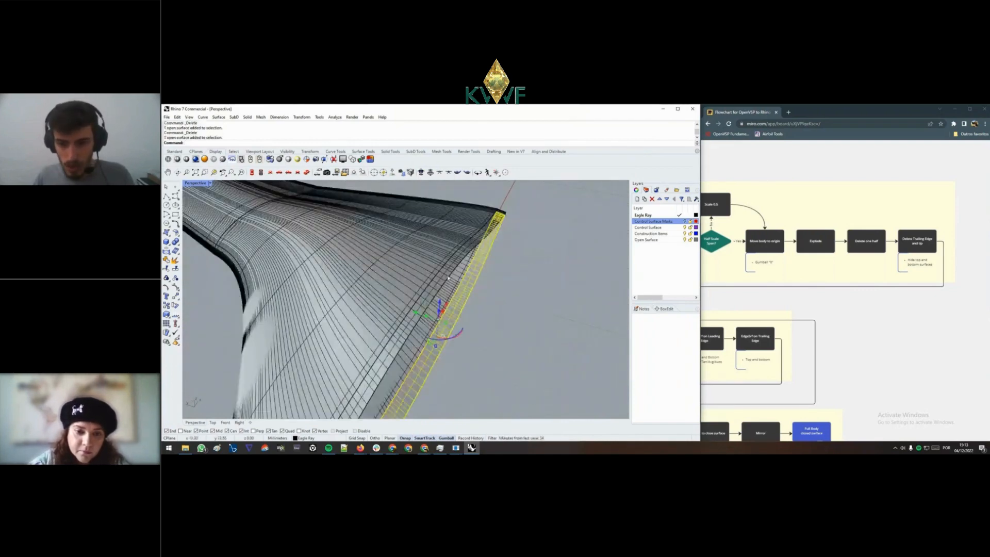
pyautogui.keyDown('shift'); pyautogui.click(447, 278); pyautogui.keyUp('shift')
pyautogui.keyDown('shift'); pyautogui.click(414, 271); pyautogui.keyUp('shift')
pyautogui.keyDown('shift'); pyautogui.click(444, 297); pyautogui.keyUp('shift')
pyautogui.write('Hide')
pyautogui.press('Return')
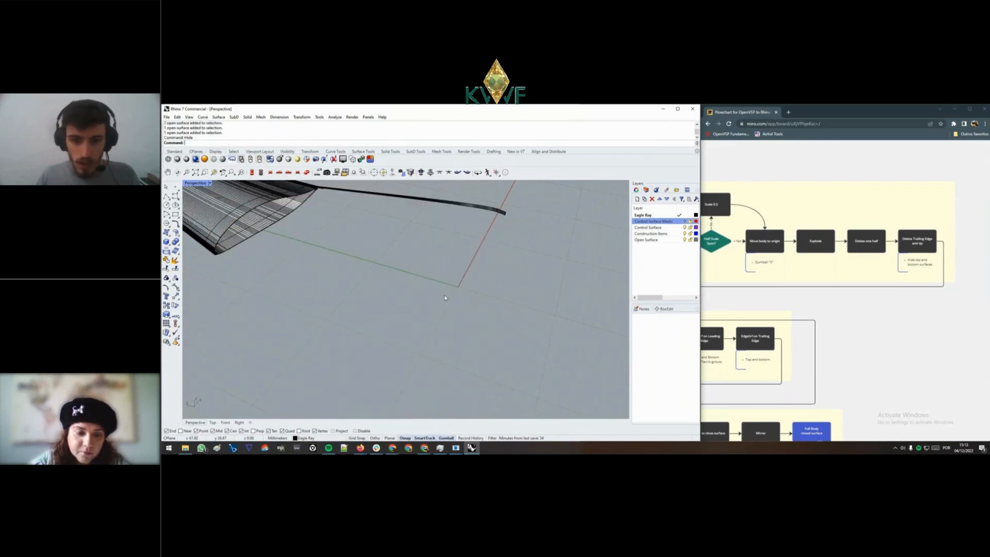
# - Hide the wing's top and bottom surfaces
pyautogui.keyDown('shift'); pyautogui.moveTo(397, 284); pyautogui.dragTo(542, 343, button='right'); pyautogui.keyUp('shift')
pyautogui.click(426, 293)
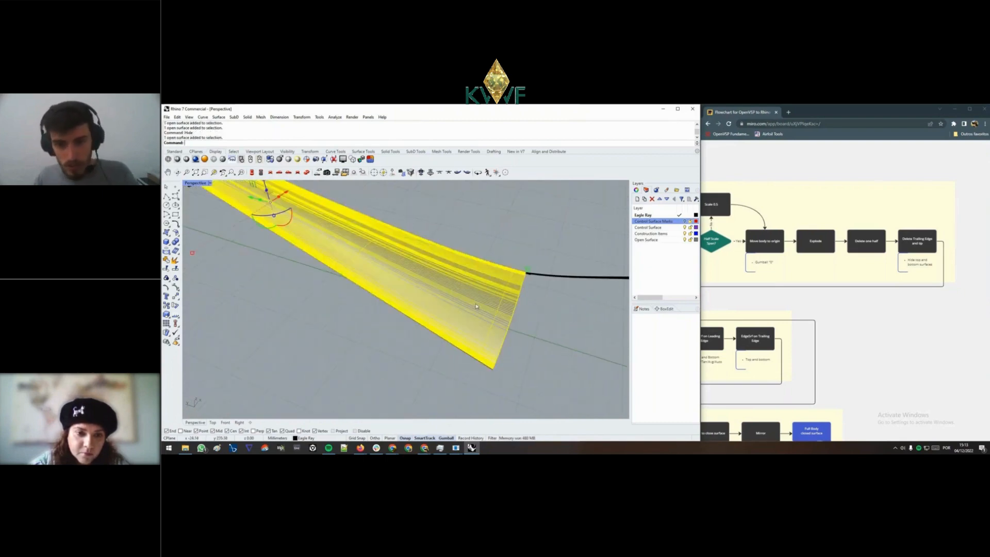
pyautogui.keyDown('shift'); pyautogui.click(421, 291); pyautogui.keyUp('shift')
pyautogui.hotkey('ctrl', 'h')
# - Hide the four surfaces of the wingtip bend and winglet
pyautogui.keyDown('shift'); pyautogui.moveTo(421, 290); pyautogui.dragTo(500, 309, button='right'); pyautogui.keyUp('shift')
pyautogui.scroll(6, 397, 253)
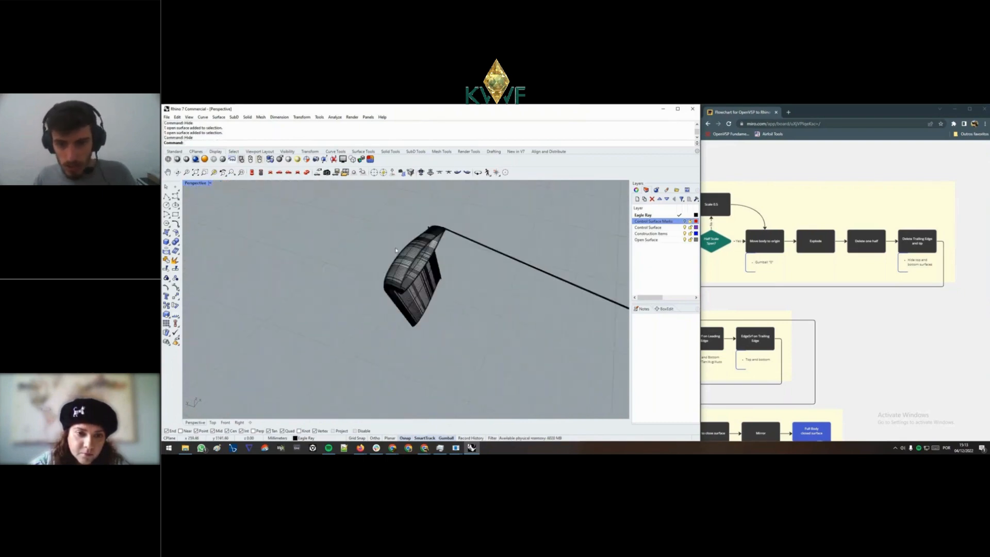
pyautogui.click(427, 271)
pyautogui.keyDown('shift'); pyautogui.click(432, 258); pyautogui.keyUp('shift')
pyautogui.keyDown('shift'); pyautogui.click(425, 301); pyautogui.keyUp('shift')
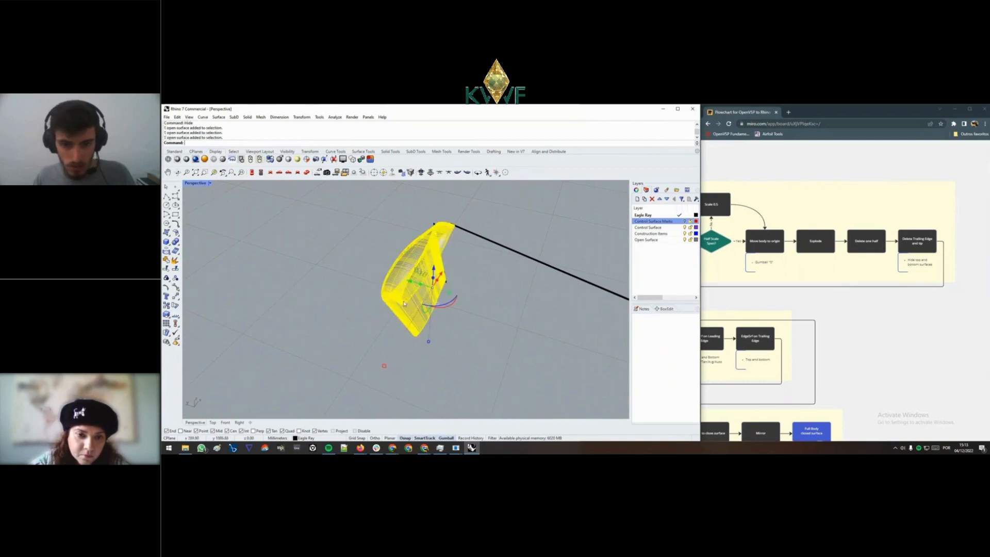
pyautogui.keyDown('shift'); pyautogui.click(407, 309); pyautogui.keyUp('shift')
pyautogui.hotkey('ctrl', 'h')
# - Delete all the trailing edge and tip surfaces left in the scene
pyautogui.scroll(-12, 407, 311)
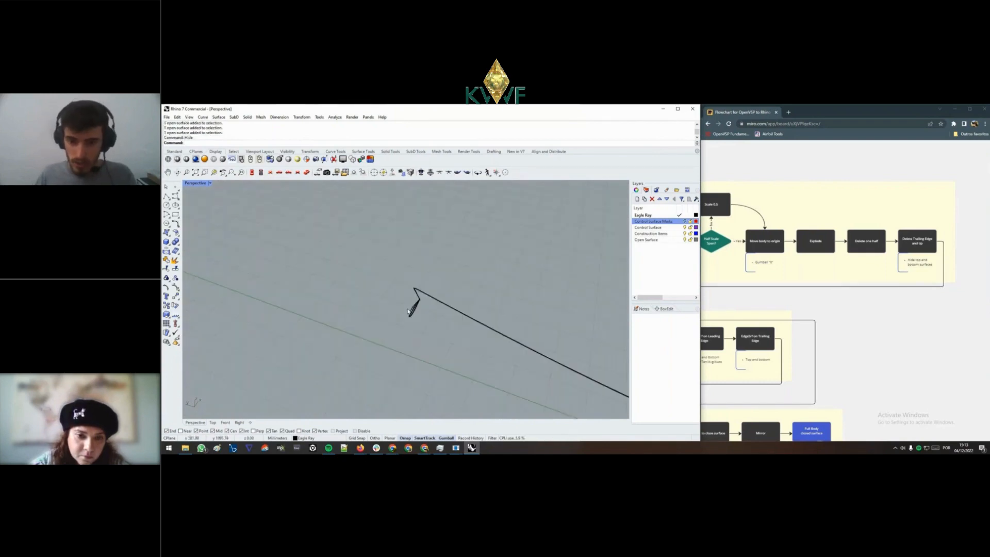
pyautogui.keyDown('shift'); pyautogui.moveTo(446, 322); pyautogui.dragTo(489, 291, button='right'); pyautogui.keyUp('shift')
pyautogui.hotkey('ctrl', 'a')
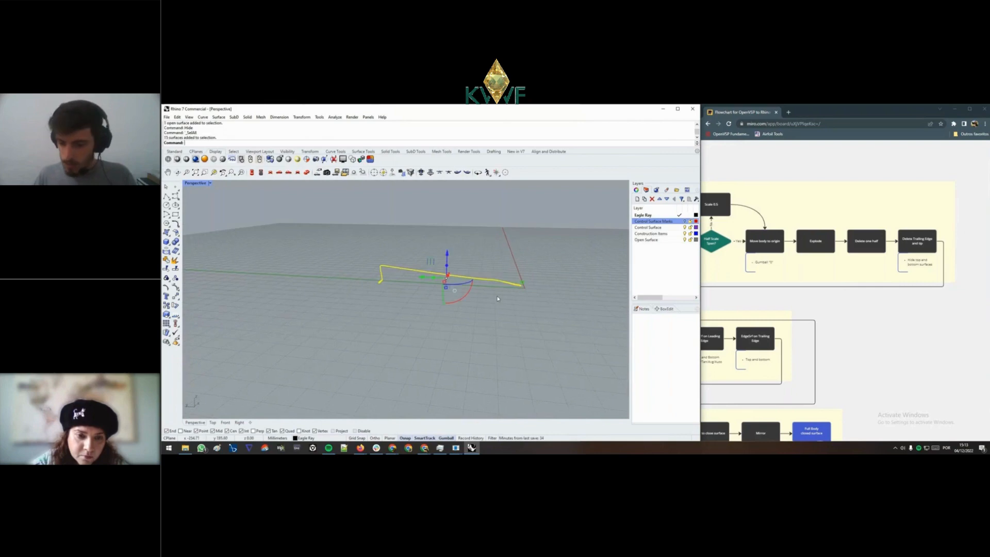
pyautogui.press('Delete')
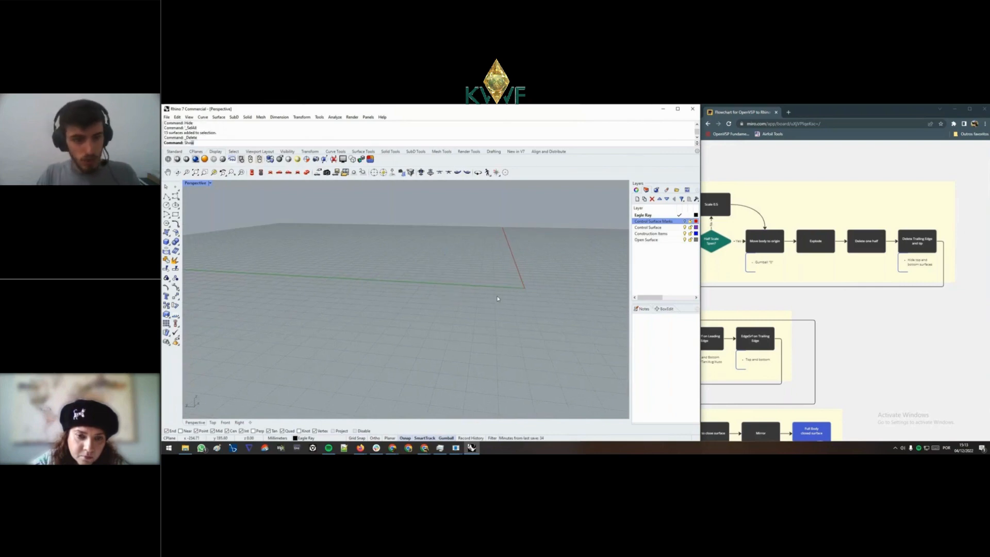
# - Show the hidden top and bottom surfaces of the half aircraft again
pyautogui.write('Show')
pyautogui.press('Return')
pyautogui.moveTo(493, 298)
pyautogui.mouseDown(button='right')
pyautogui.moveTo(426, 287)
pyautogui.moveTo(495, 288)
pyautogui.mouseUp(button='right')
pyautogui.scroll(5, 466, 282)
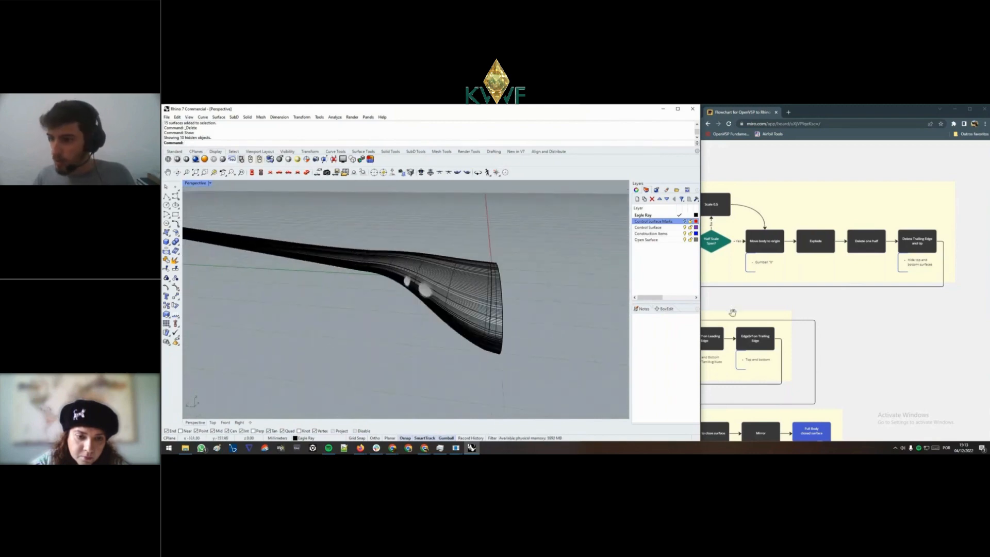
# - Bring the flowchart's second row into view and start the Rebuild command on all surfaces
pyautogui.moveTo(774, 283); pyautogui.dragTo(813, 250)
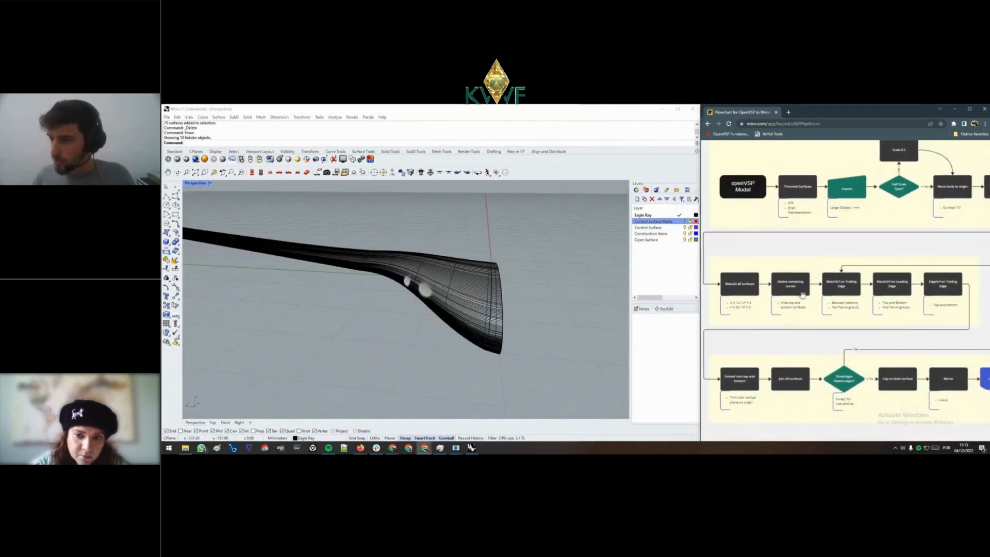
pyautogui.click(520, 284)
pyautogui.keyDown('shift'); pyautogui.moveTo(494, 284); pyautogui.dragTo(447, 296, button='right'); pyautogui.keyUp('shift')
pyautogui.hotkey('ctrl', 'a')
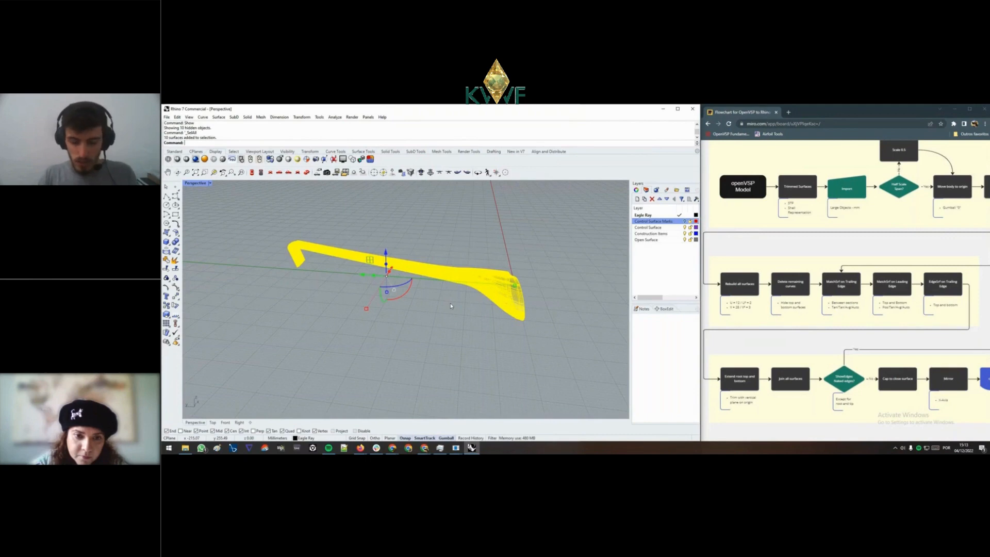
pyautogui.press('Return')
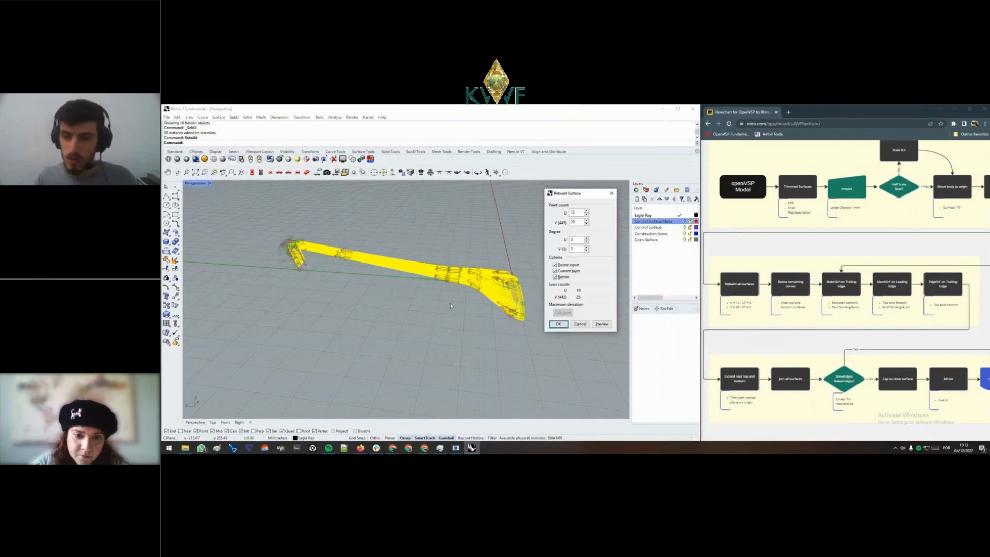
# - Examine the dense isocurves of the centre body and preview the surface rebuild with its deviation
pyautogui.scroll(5, 459, 290)
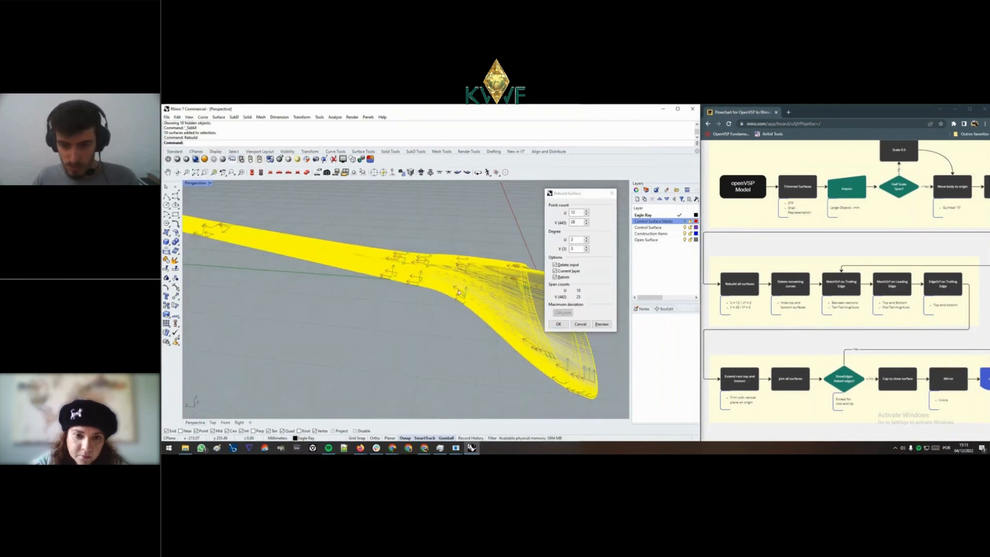
pyautogui.scroll(-2, 460, 294)
pyautogui.moveTo(460, 295)
pyautogui.mouseDown(button='right')
pyautogui.moveTo(441, 322)
pyautogui.moveTo(415, 330)
pyautogui.moveTo(459, 295)
pyautogui.mouseUp(button='right')
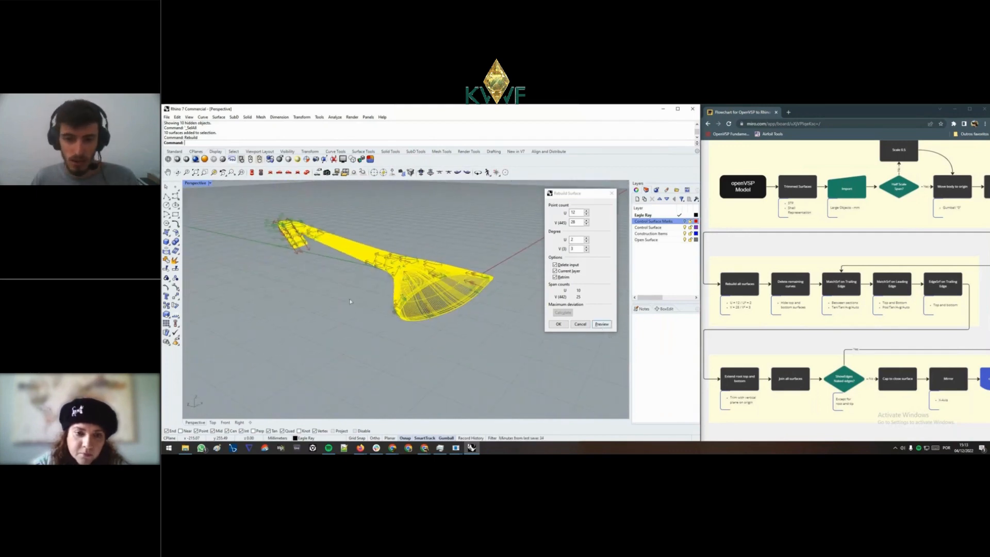
pyautogui.scroll(3, 405, 295)
pyautogui.scroll(2, 405, 295)
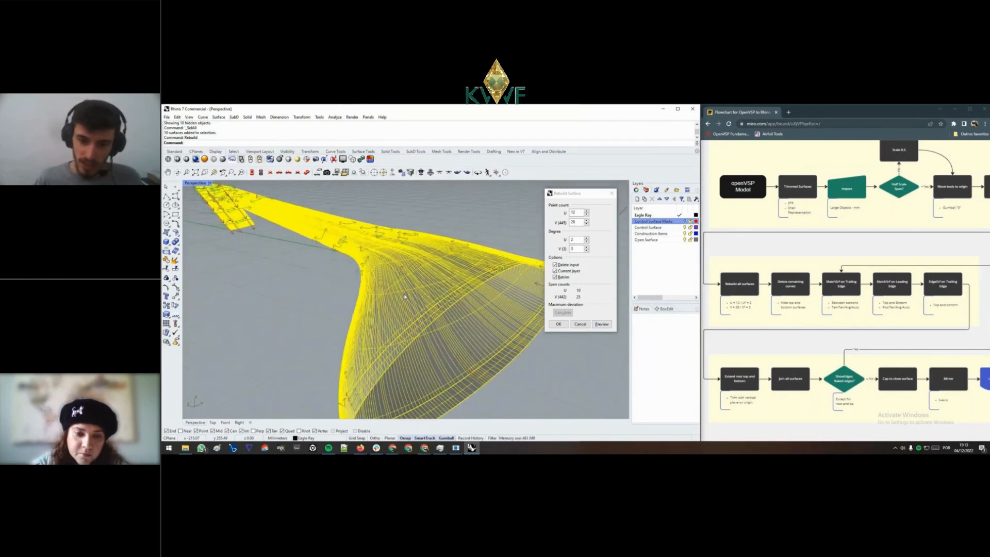
pyautogui.scroll(-4, 376, 304)
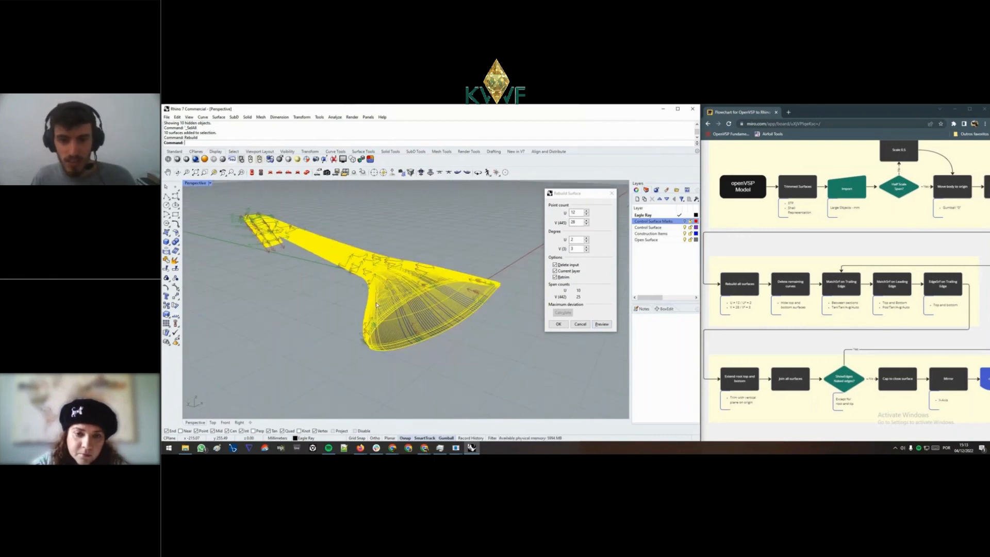
pyautogui.moveTo(376, 304); pyautogui.dragTo(389, 337, button='right')
pyautogui.moveTo(579, 197); pyautogui.dragTo(577, 193)
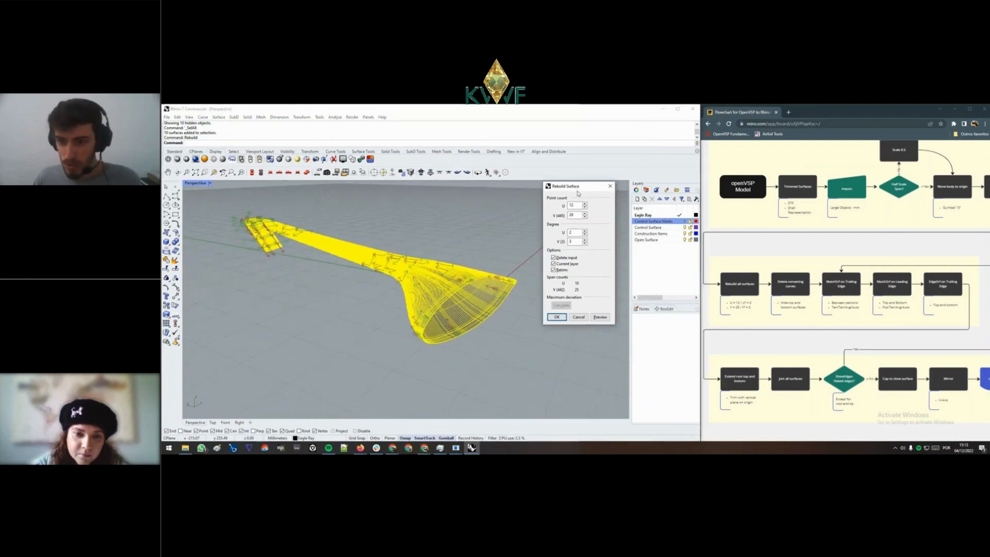
pyautogui.click(600, 317)
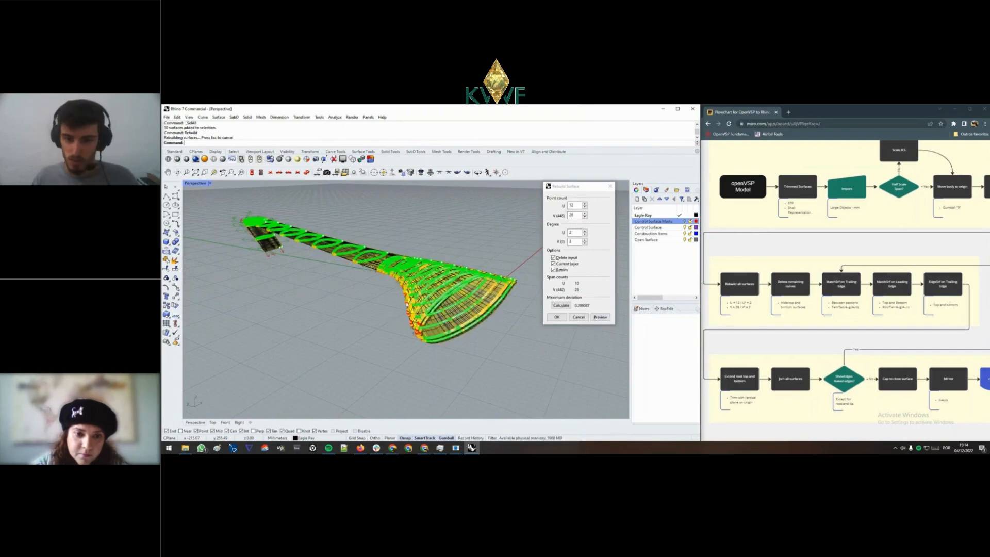
pyautogui.moveTo(407, 306); pyautogui.dragTo(353, 322, button='right')
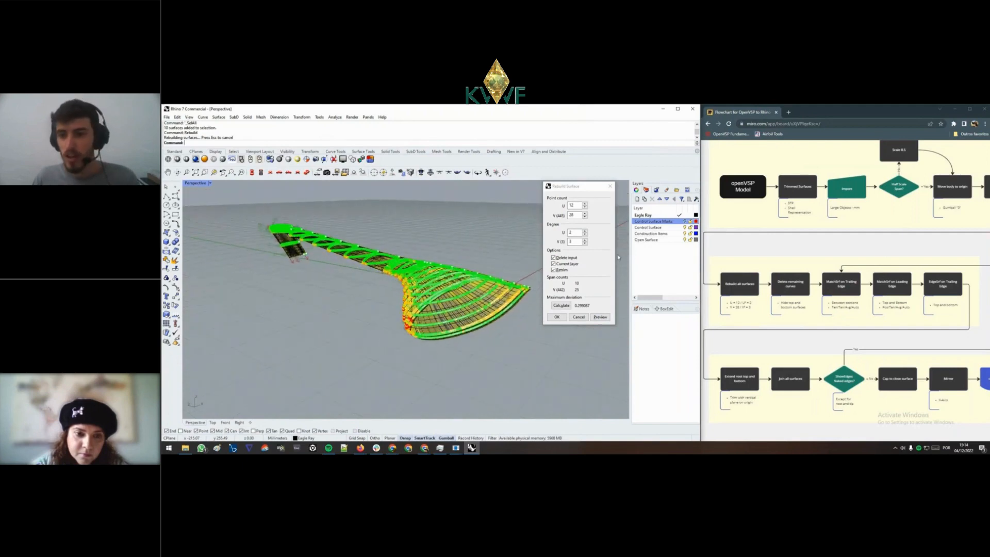
# - Review the deviation along the body edge and rebuild all surfaces with point counts U 12, V 28 and degrees U 2, V 3
pyautogui.doubleClick(573, 233)
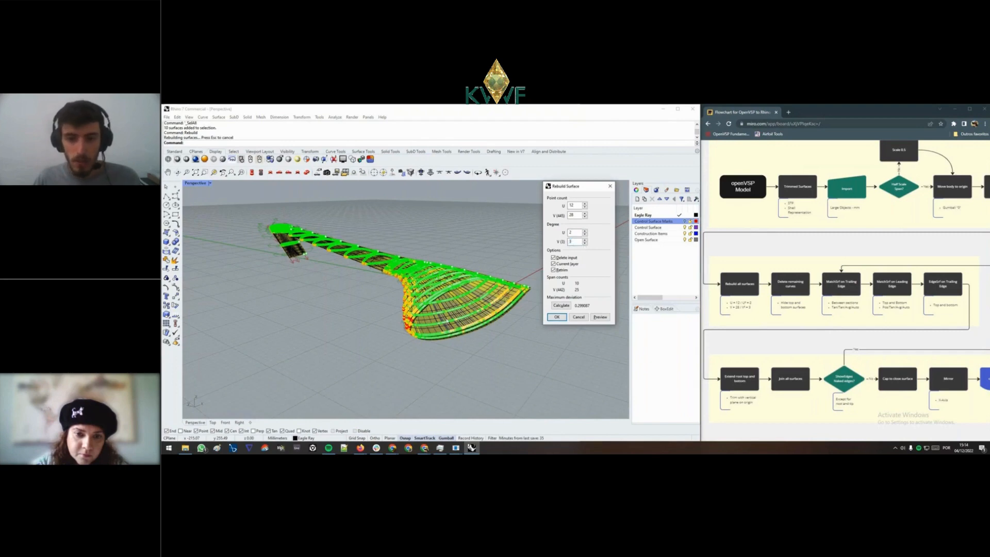
pyautogui.scroll(1, 408, 331)
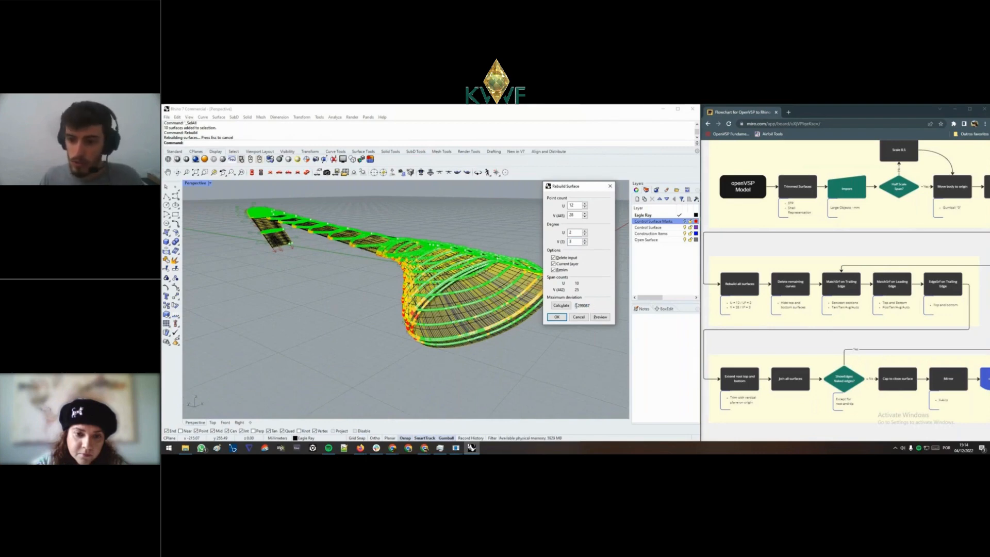
pyautogui.moveTo(576, 305); pyautogui.dragTo(590, 306)
pyautogui.scroll(3, 402, 321)
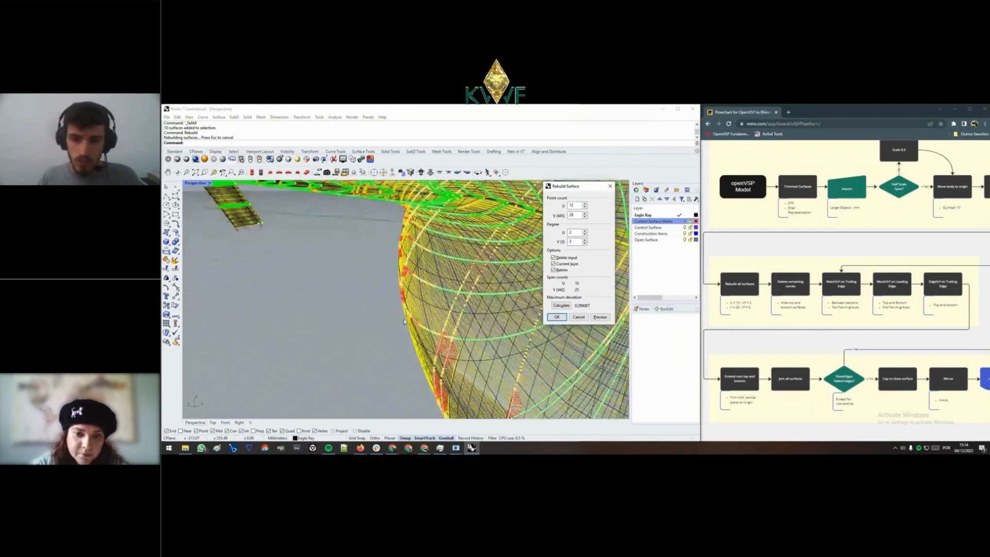
pyautogui.scroll(-2, 402, 321)
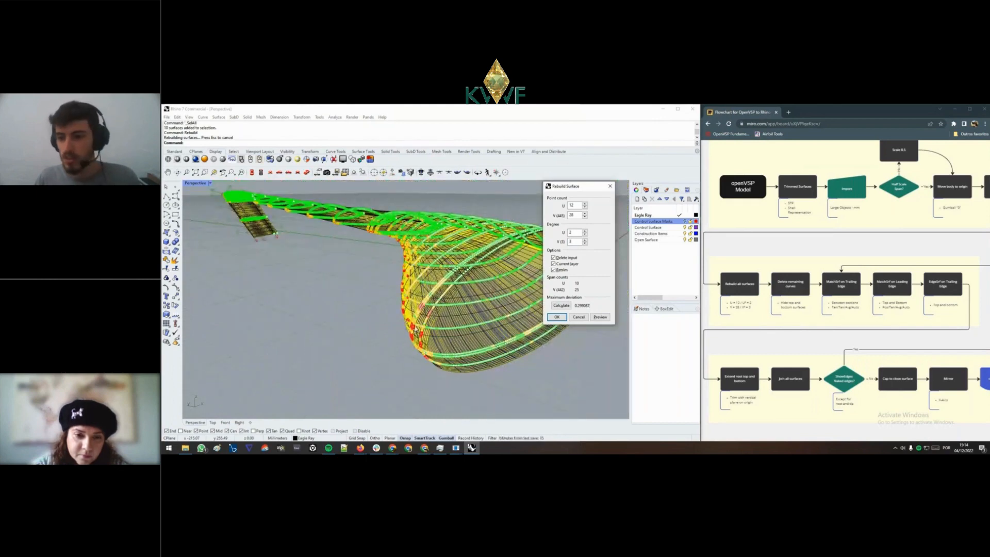
pyautogui.moveTo(392, 309); pyautogui.dragTo(454, 309, button='right')
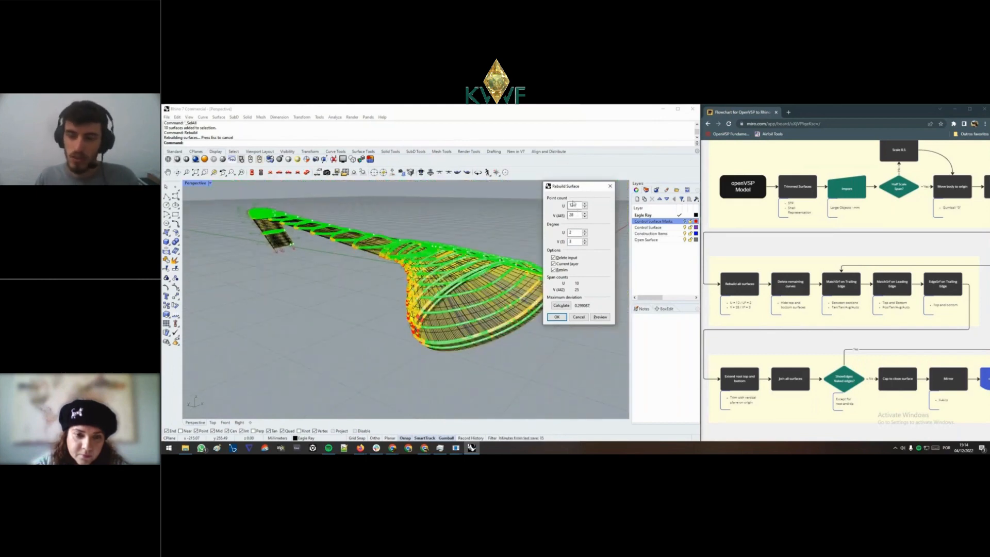
pyautogui.click(556, 318)
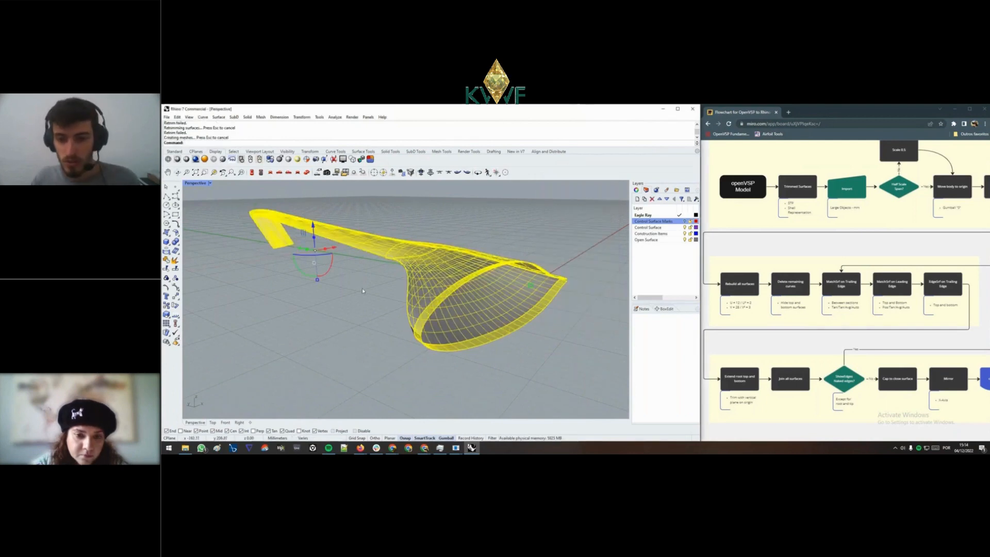
pyautogui.moveTo(365, 299); pyautogui.dragTo(515, 316, button='right')
pyautogui.press('Escape')
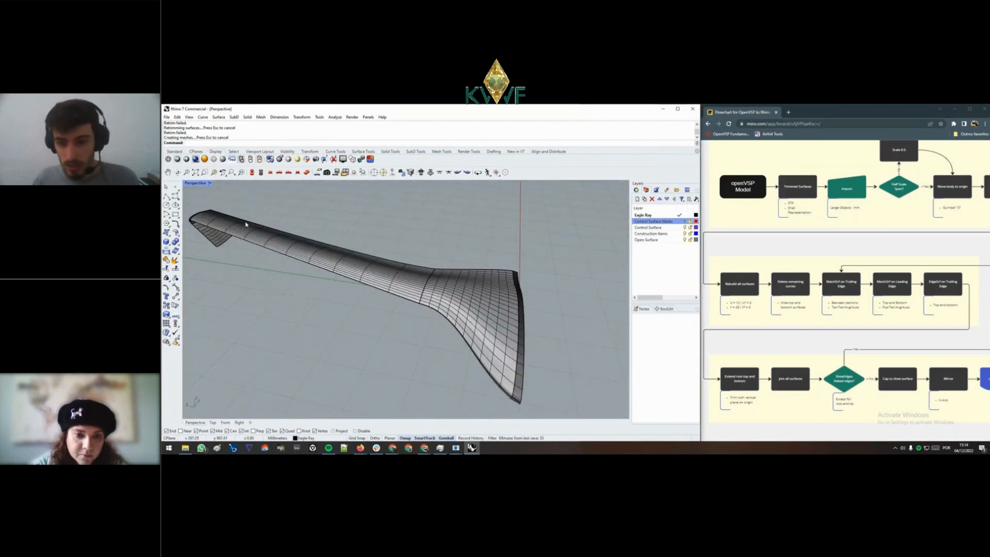
# - Select the rebuilt top and bottom surfaces of the half aircraft and hide them
pyautogui.moveTo(506, 306); pyautogui.dragTo(436, 328, button='right')
pyautogui.scroll(3, 434, 327)
pyautogui.click(403, 339)
pyautogui.keyDown('shift'); pyautogui.click(398, 315); pyautogui.keyUp('shift')
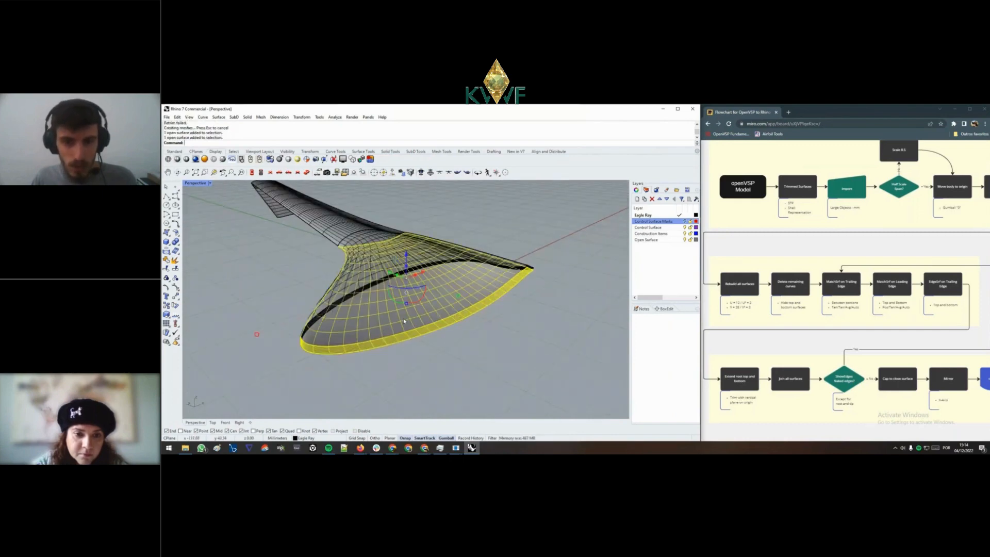
pyautogui.keyDown('shift'); pyautogui.click(365, 259); pyautogui.keyUp('shift')
pyautogui.keyDown('shift'); pyautogui.click(373, 285); pyautogui.keyUp('shift')
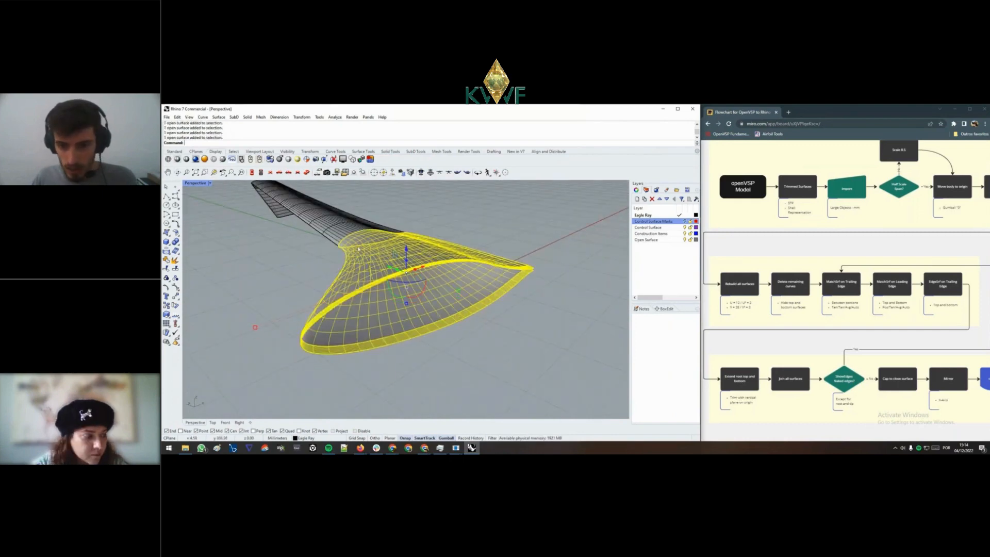
pyautogui.moveTo(374, 285); pyautogui.dragTo(464, 284, button='right')
pyautogui.keyDown('shift'); pyautogui.click(344, 348); pyautogui.keyUp('shift')
pyautogui.hotkey('ctrl', 'h')
# - Delete all the remaining curves and show the hidden rebuilt surfaces again
pyautogui.hotkey('ctrl', 'a')
pyautogui.press('Delete')
pyautogui.press('Return')
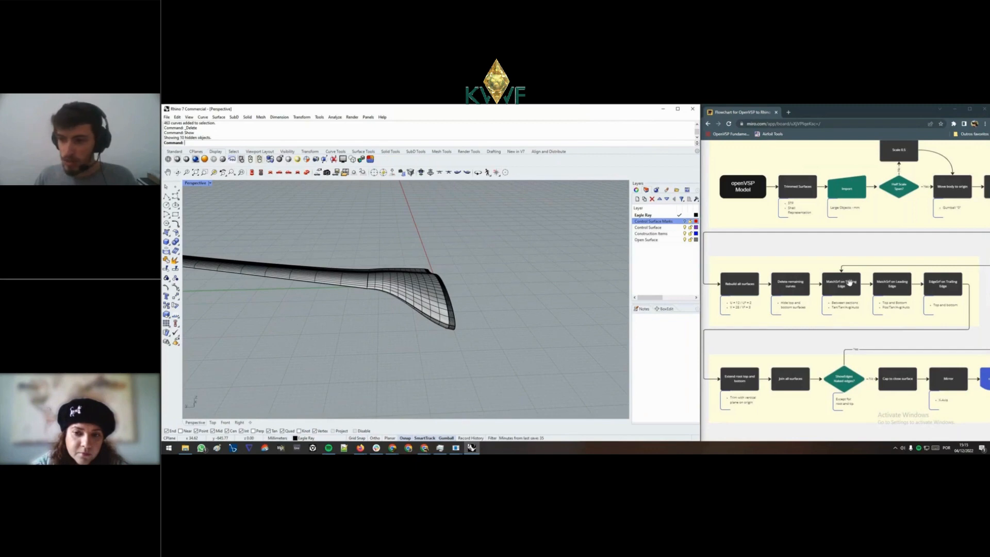
# - Examine the edge seams between the top and bottom surfaces at the centre body's open root
pyautogui.moveTo(445, 320); pyautogui.dragTo(443, 294, button='right')
pyautogui.scroll(3, 469, 299)
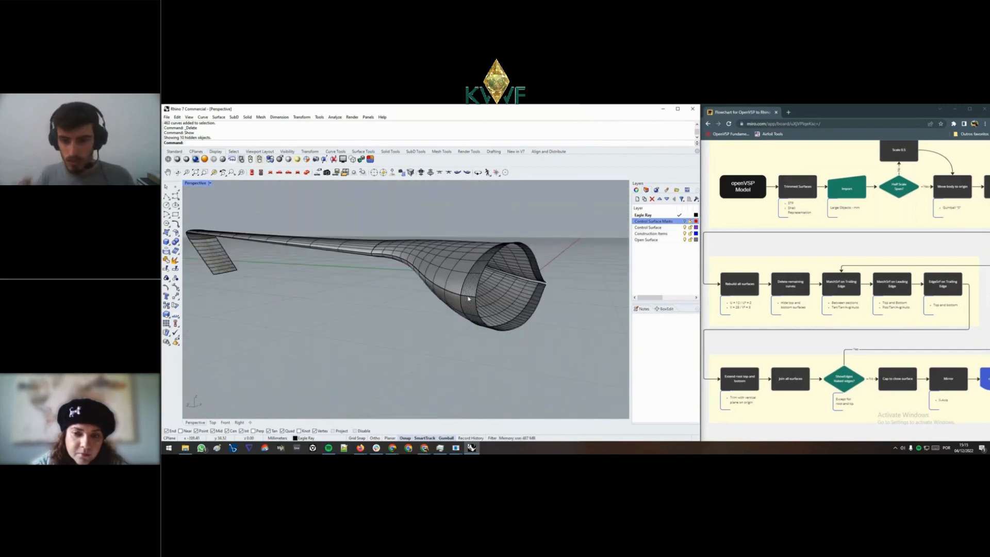
pyautogui.scroll(3, 468, 299)
pyautogui.scroll(1, 453, 300)
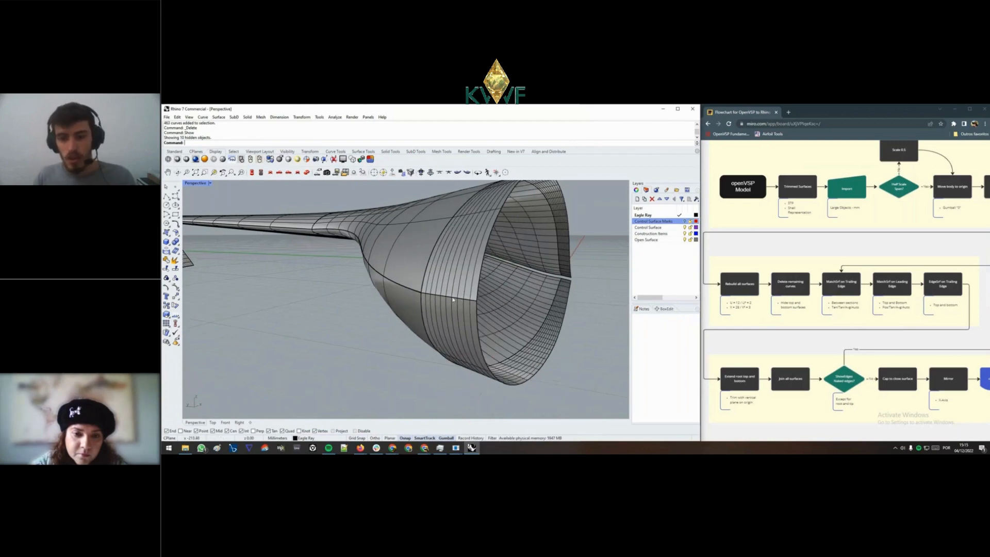
# - Examine the leading-edge seam along the centre body and the joint between sections at the trailing edge near the root
pyautogui.scroll(4, 420, 292)
pyautogui.keyDown('shift'); pyautogui.moveTo(436, 303); pyautogui.dragTo(431, 301, button='right'); pyautogui.keyUp('shift')
pyautogui.scroll(-5, 431, 301)
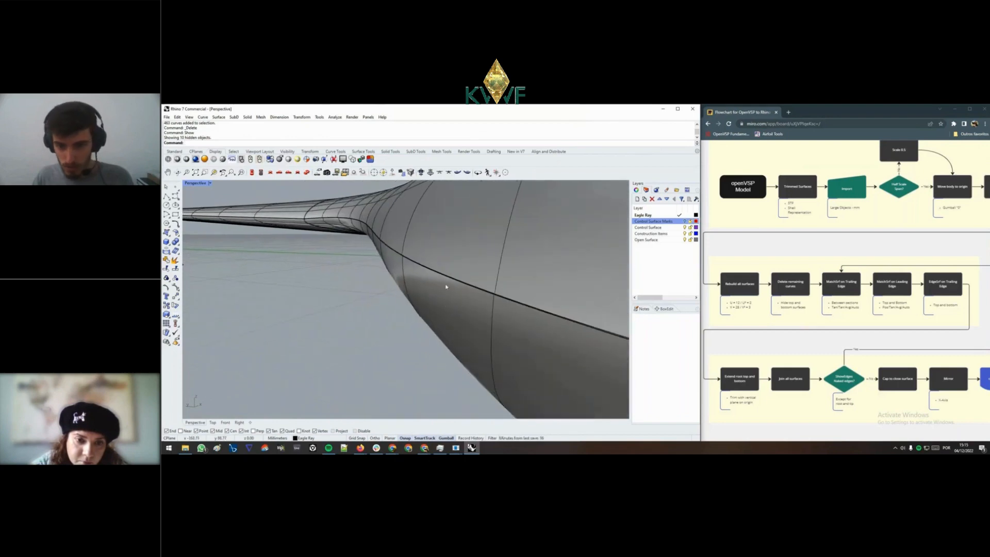
pyautogui.scroll(-8, 446, 287)
pyautogui.moveTo(446, 287); pyautogui.dragTo(377, 360, button='right')
pyautogui.scroll(5, 378, 360)
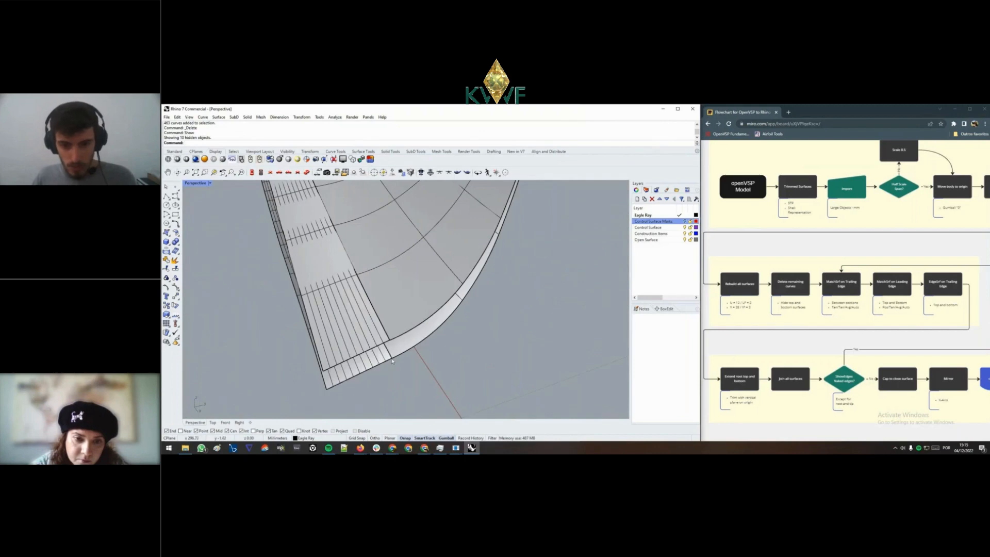
pyautogui.scroll(-5, 392, 360)
# - Match the farther surface's root and body section edges at the trailing edge with MatchSrf, using Tangency for continuity and for preserving the other end
pyautogui.write('Match')
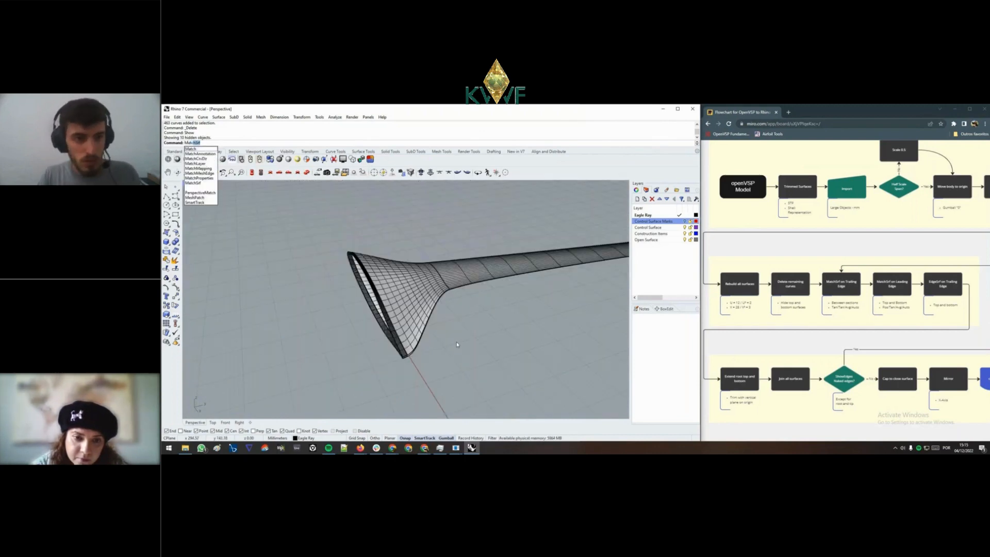
pyautogui.write('Srf')
pyautogui.press('Return')
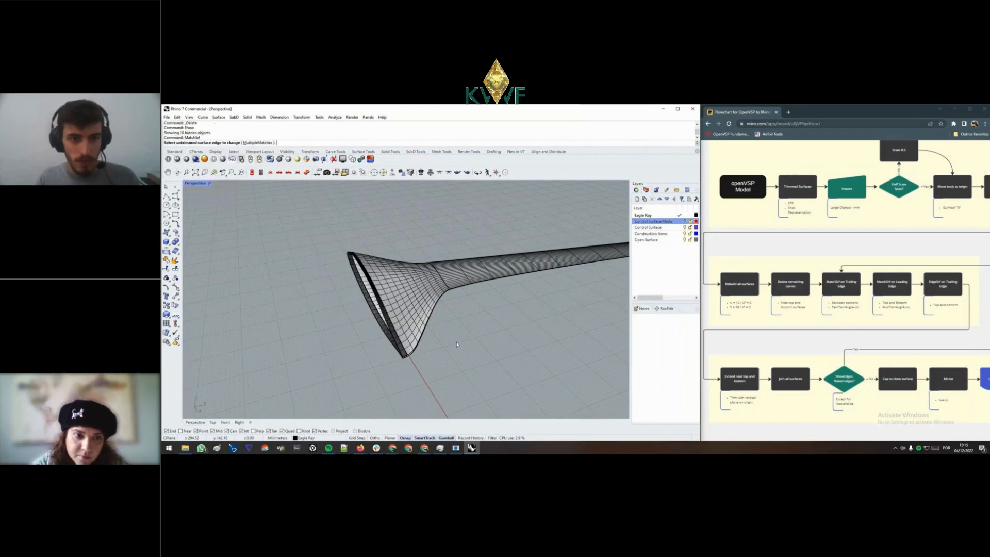
pyautogui.scroll(10, 406, 340)
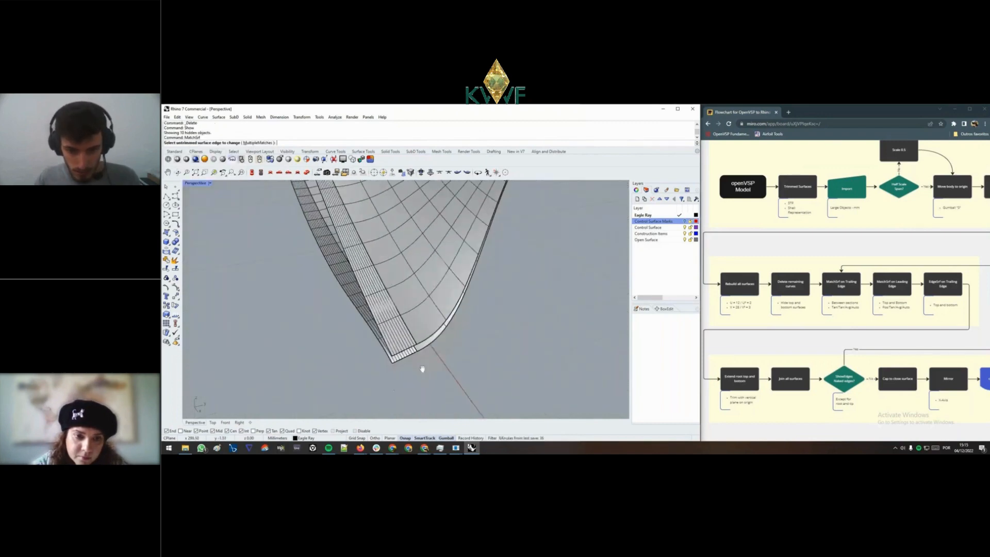
pyautogui.scroll(-5, 412, 335)
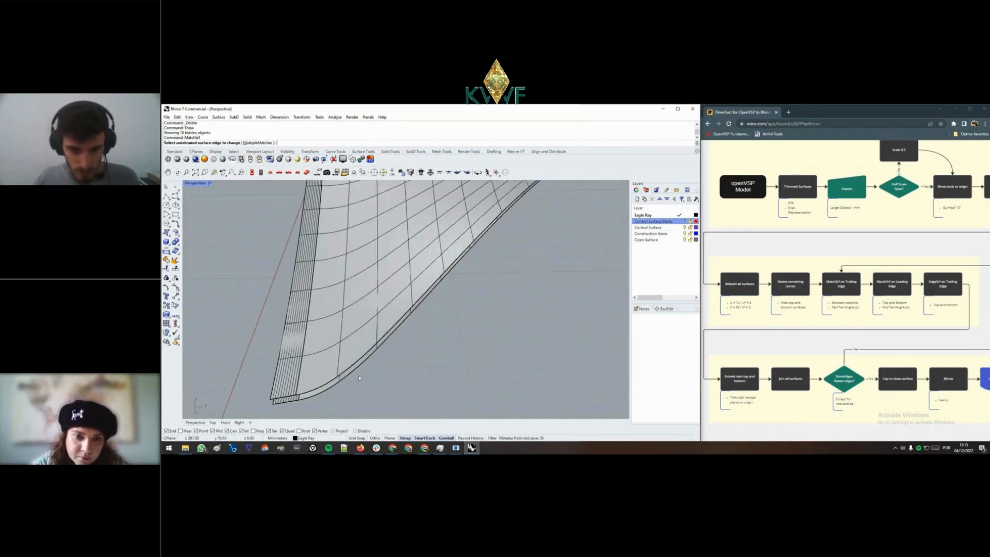
pyautogui.scroll(8, 383, 360)
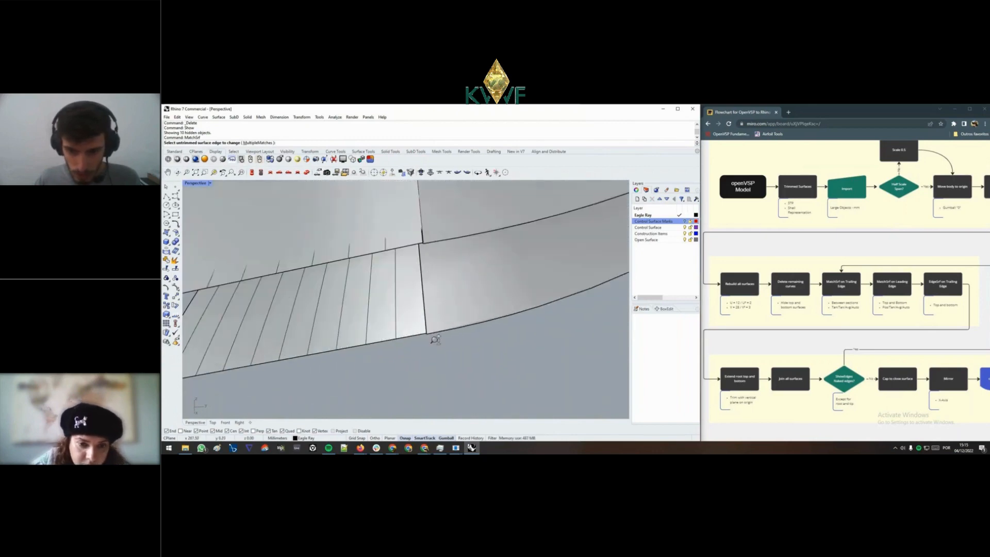
pyautogui.keyDown('shift'); pyautogui.moveTo(424, 341); pyautogui.dragTo(469, 390, button='right'); pyautogui.keyUp('shift')
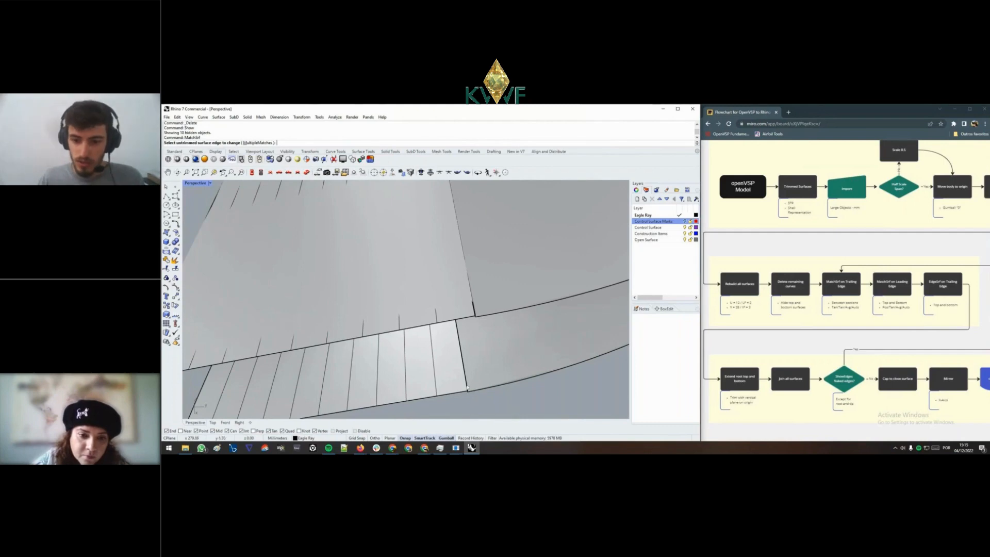
pyautogui.click(467, 388)
pyautogui.click(495, 405)
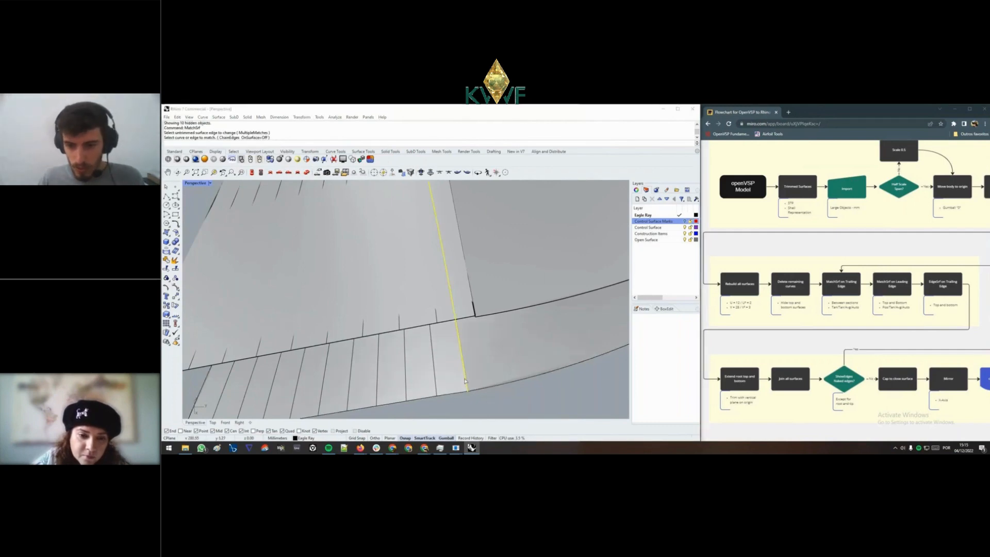
pyautogui.click(464, 381)
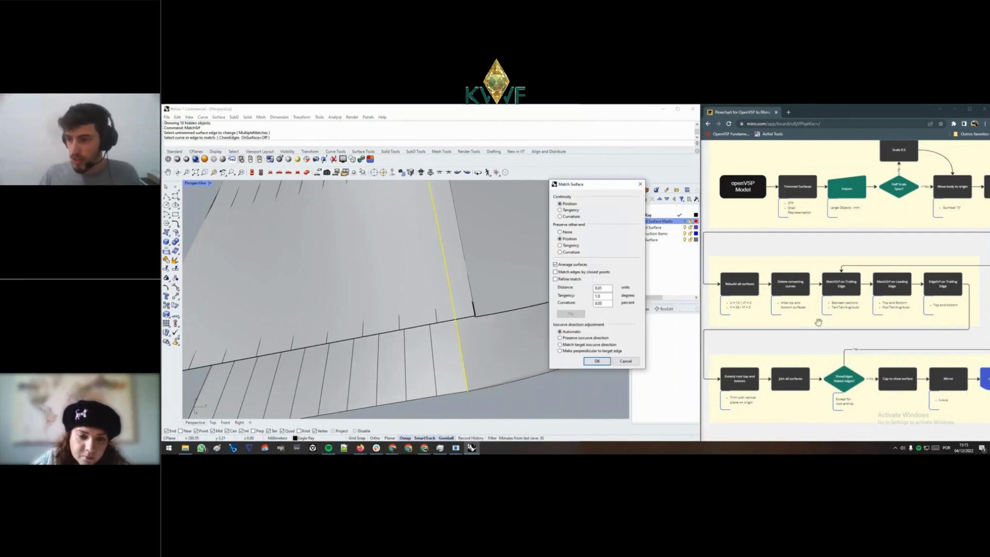
pyautogui.moveTo(842, 317); pyautogui.dragTo(826, 301)
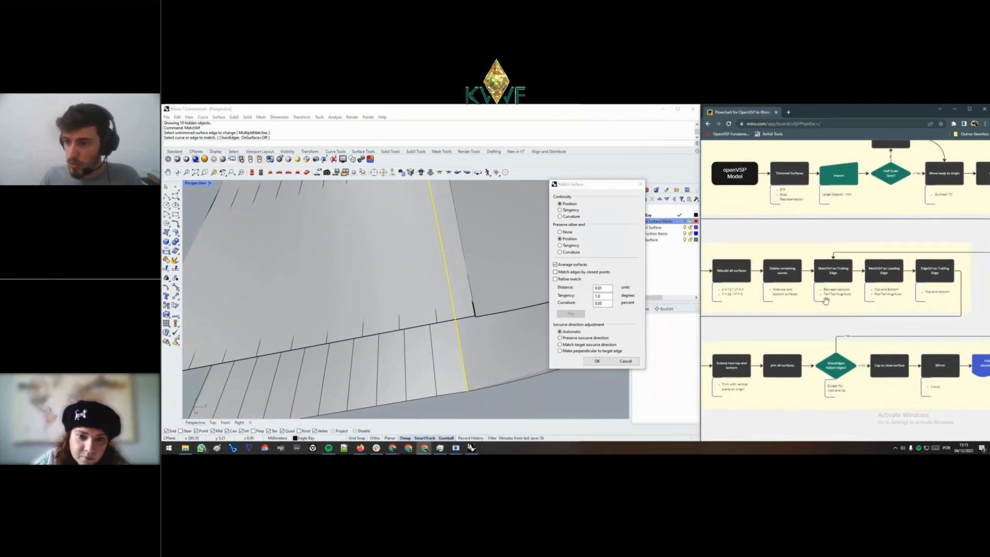
pyautogui.click(608, 227)
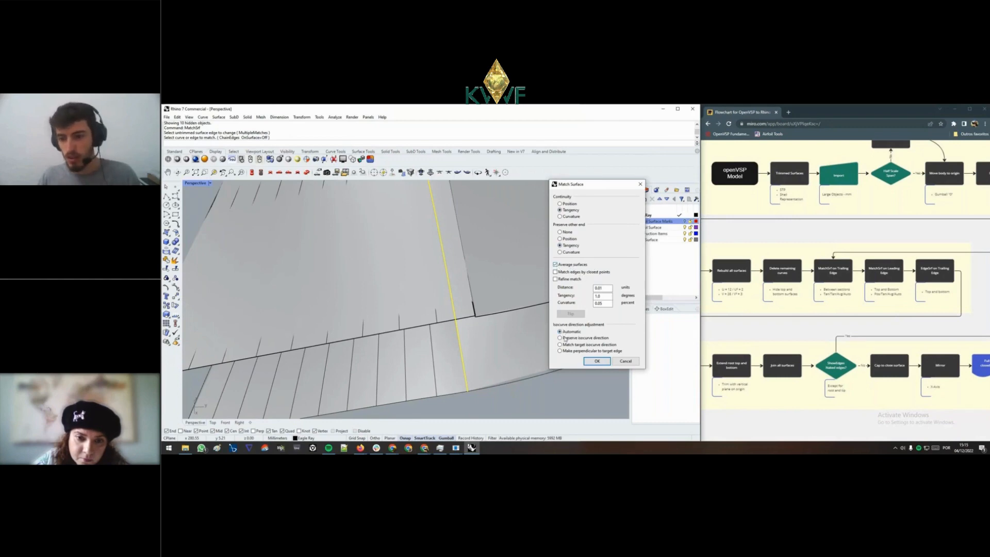
pyautogui.click(597, 361)
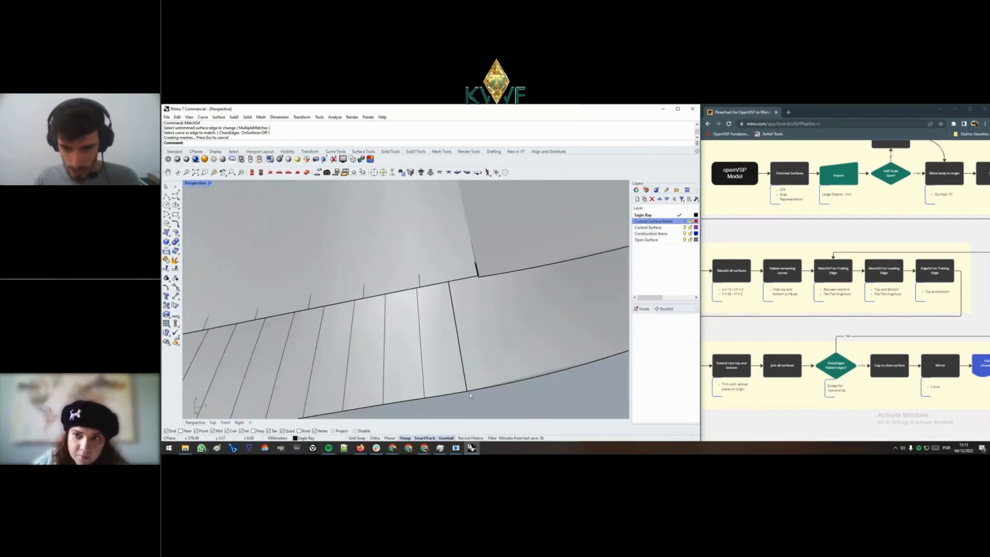
# - Match the nearer surface's root and body section edges at the trailing edge with the same Tangency settings
pyautogui.press('Return')
pyautogui.click(477, 266)
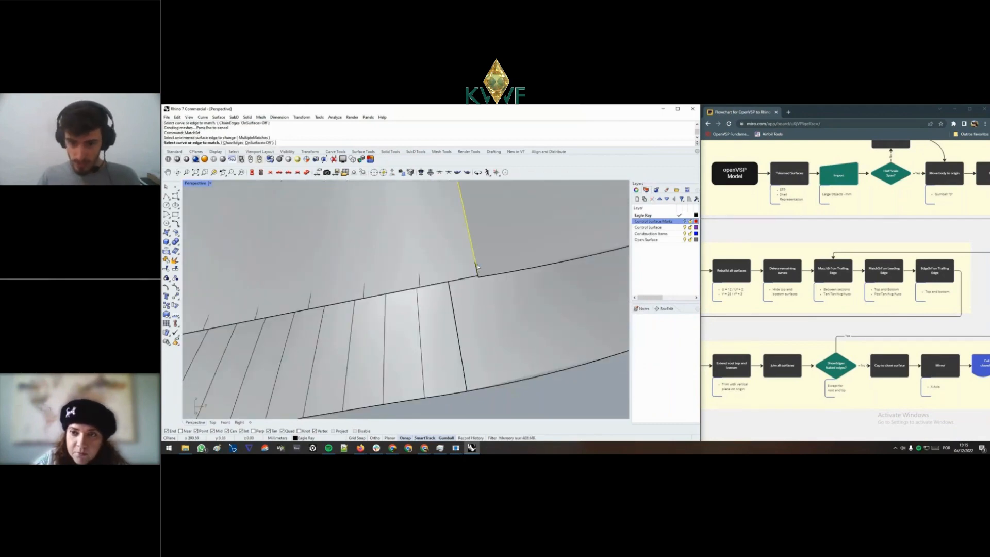
pyautogui.click(479, 277)
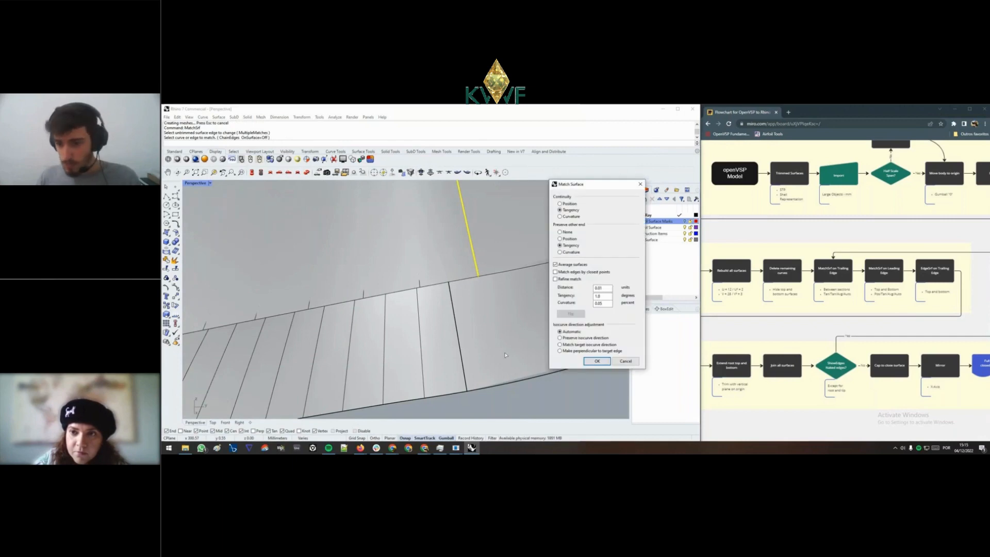
pyautogui.click(597, 361)
# - Match the first pair of surface edges where the body meets the wing at the trailing edge, with Tangency continuity
pyautogui.scroll(-5, 479, 261)
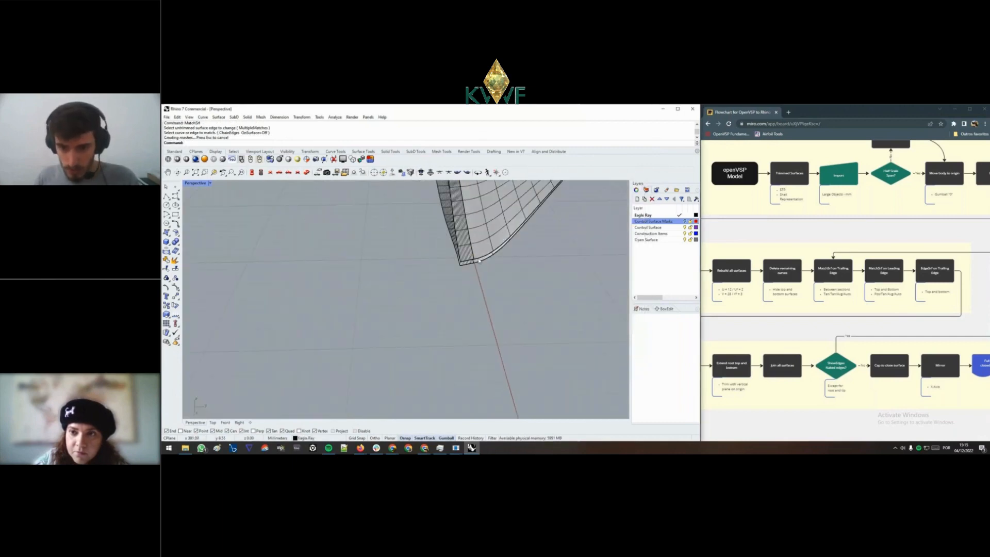
pyautogui.scroll(10, 479, 261)
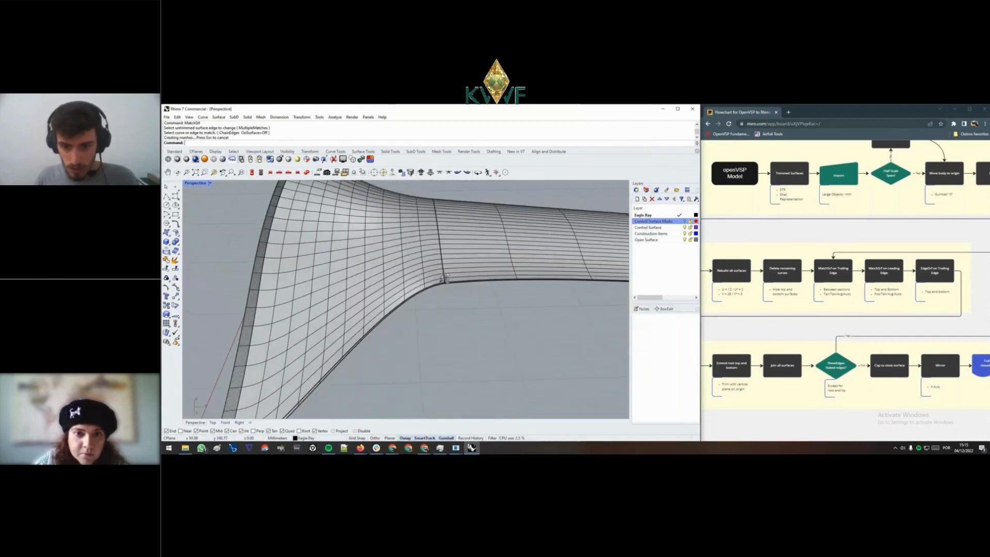
pyautogui.scroll(5, 447, 278)
pyautogui.press('Return')
pyautogui.click(457, 295)
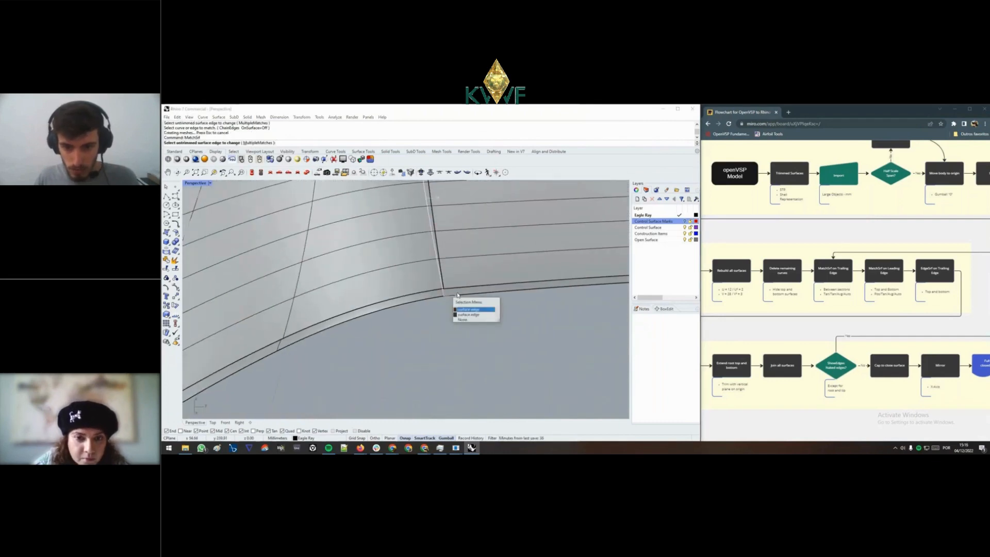
pyautogui.click(473, 309)
pyautogui.click(468, 315)
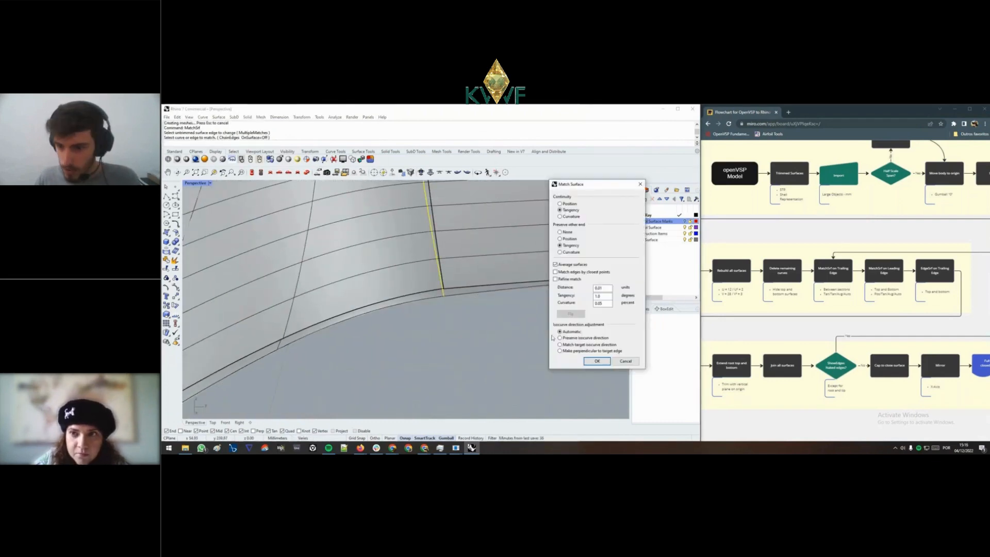
pyautogui.click(597, 361)
# - Match the remaining pair of surface edges at the body-to-wing joint with Tangency continuity
pyautogui.press('Return')
pyautogui.click(446, 283)
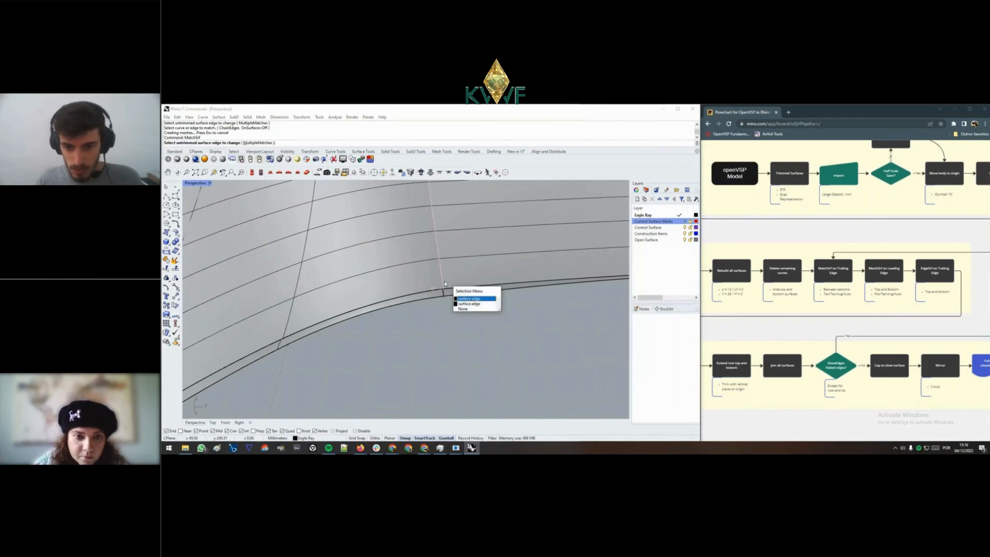
pyautogui.click(472, 302)
pyautogui.click(487, 282)
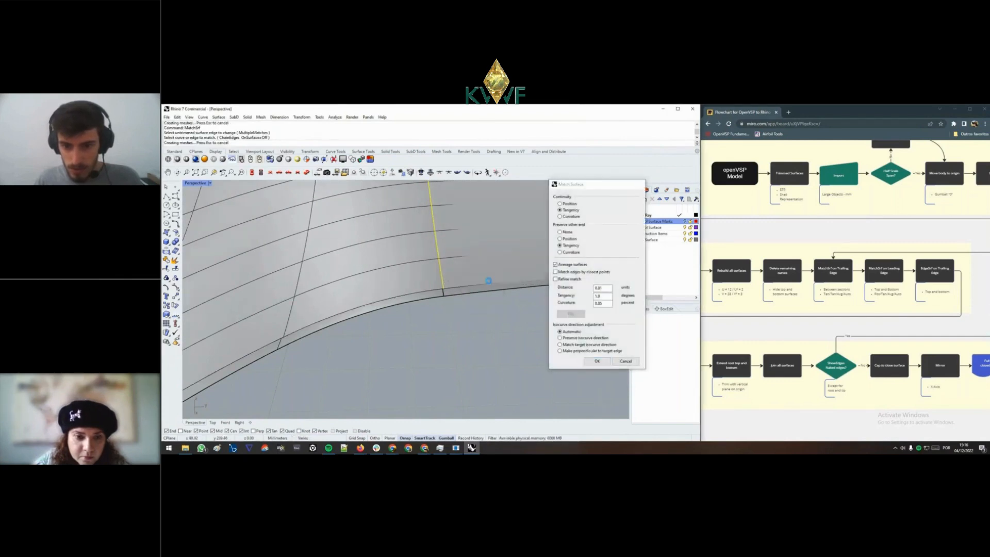
pyautogui.press('Return')
# - Match the first pair of surface edges where the wing meets the curved tip section, keeping the Tangency settings
pyautogui.scroll(-5, 484, 281)
pyautogui.moveTo(498, 282); pyautogui.dragTo(471, 289, button='right')
pyautogui.scroll(5, 470, 289)
pyautogui.scroll(-3, 423, 307)
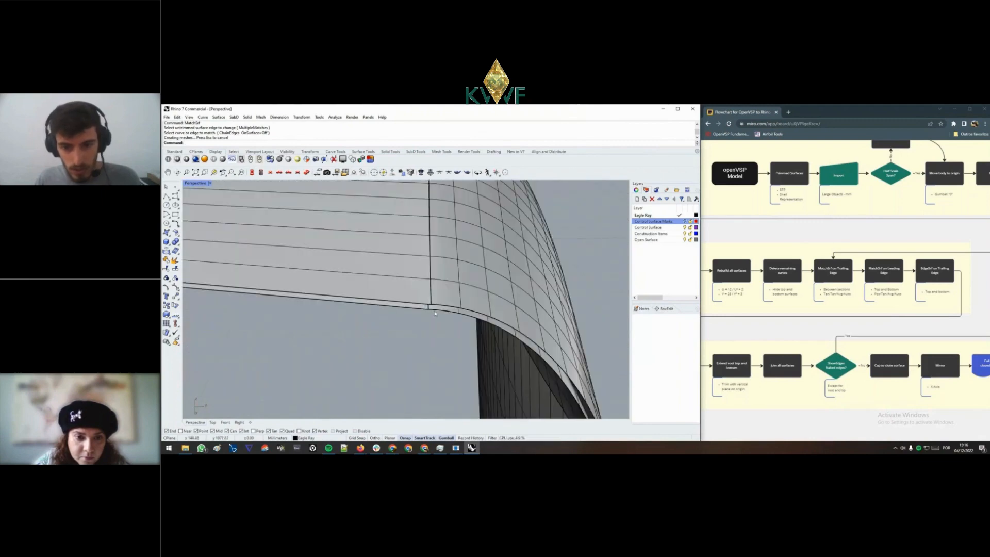
pyautogui.press('Return')
pyautogui.click(435, 310)
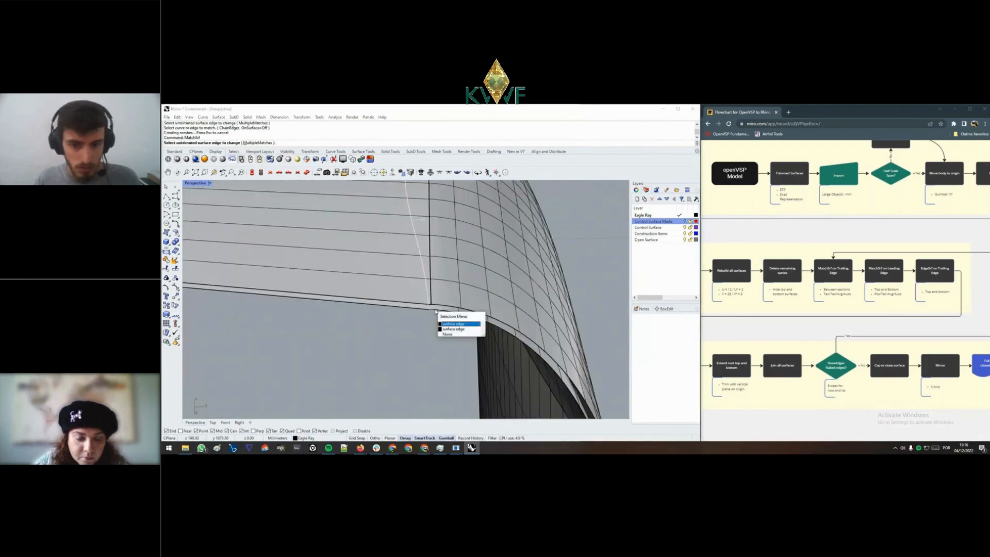
pyautogui.click(457, 325)
pyautogui.click(540, 338)
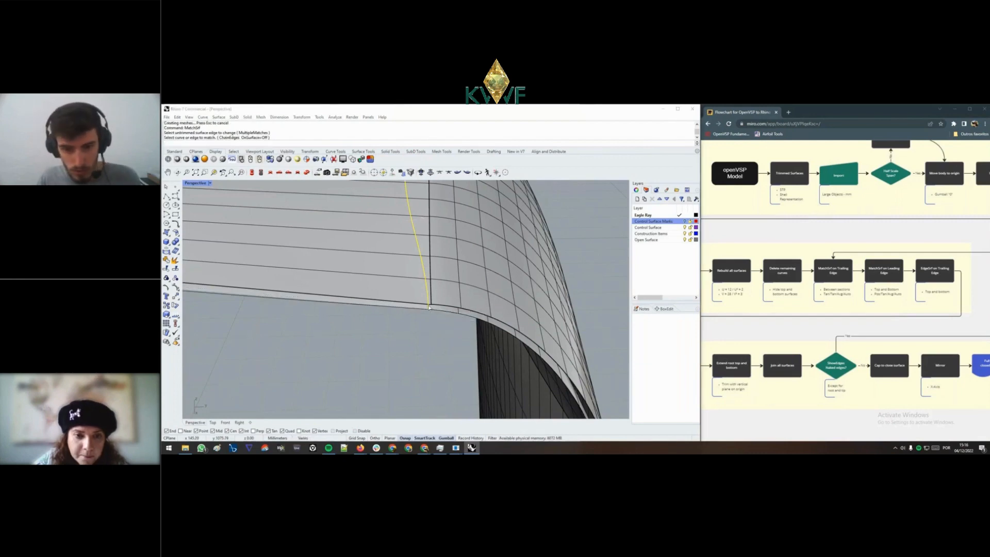
pyautogui.click(596, 361)
# - Match the remaining pair of surface edges at the joint between the wing and the curved tip section with Tangency continuity
pyautogui.press('Return')
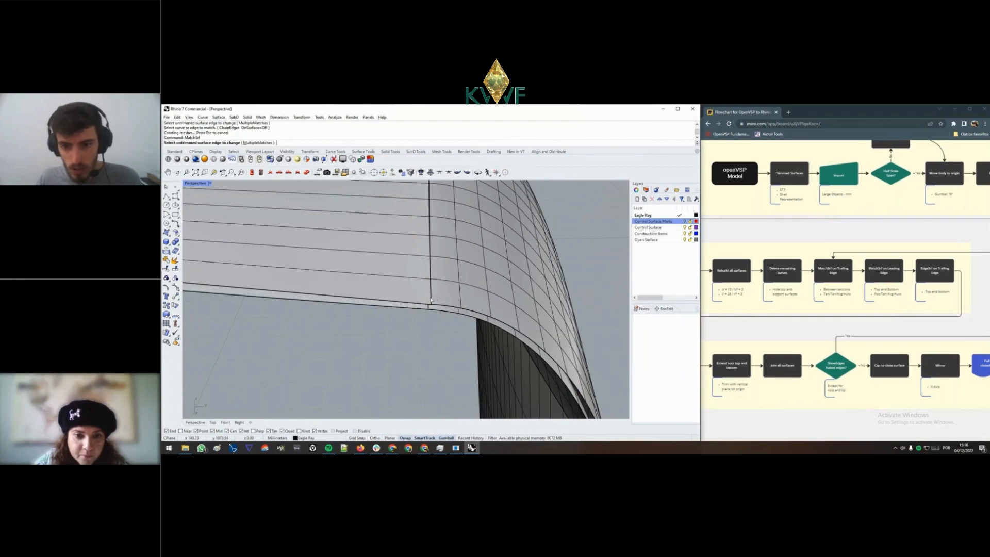
pyautogui.click(435, 305)
pyautogui.click(459, 320)
pyautogui.click(547, 257)
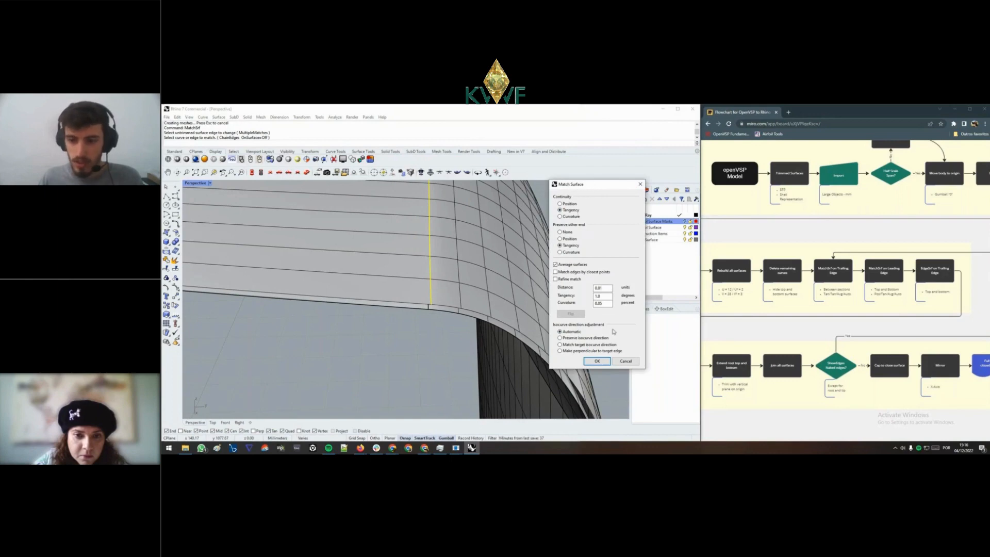
pyautogui.click(596, 364)
# - Match the first pair of surface edges between the curved tip section and the outermost section with Tangency continuity
pyautogui.moveTo(541, 356); pyautogui.dragTo(418, 283, button='right')
pyautogui.rightClick(330, 303)
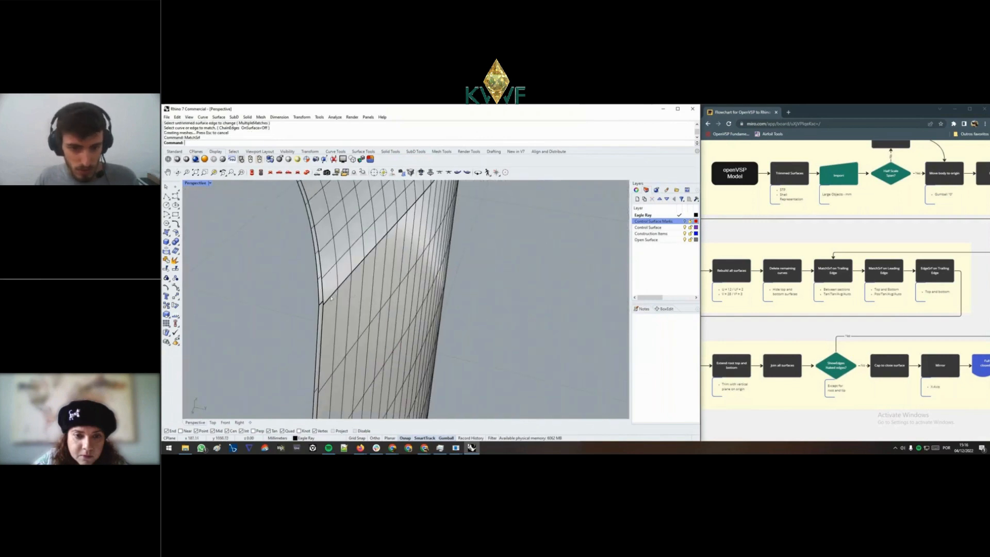
pyautogui.click(328, 304)
pyautogui.click(352, 323)
pyautogui.click(326, 305)
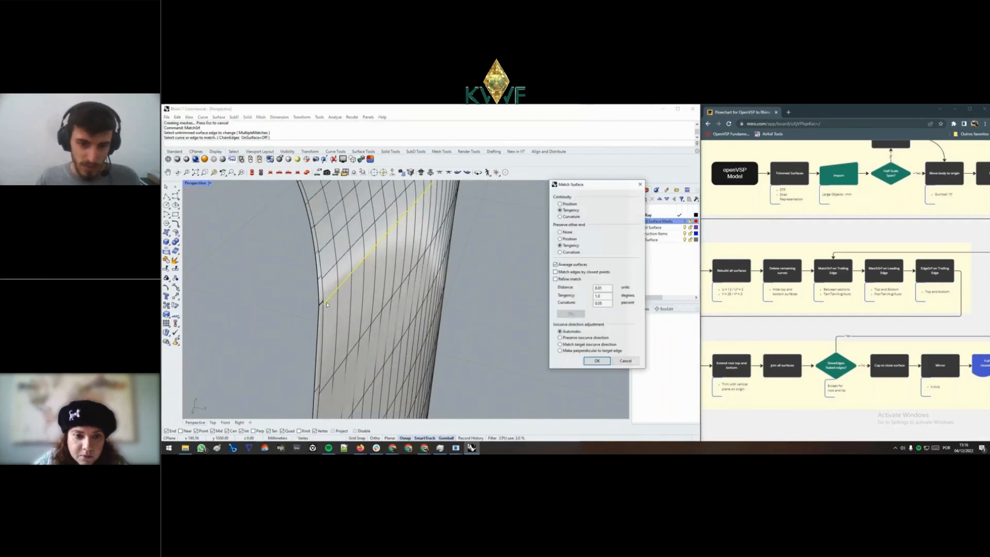
pyautogui.press('Return')
# - Match the other skin's edges at the joint between the curved tip and the outermost section, keeping the Tangency settings
pyautogui.rightClick(326, 305)
pyautogui.click(326, 304)
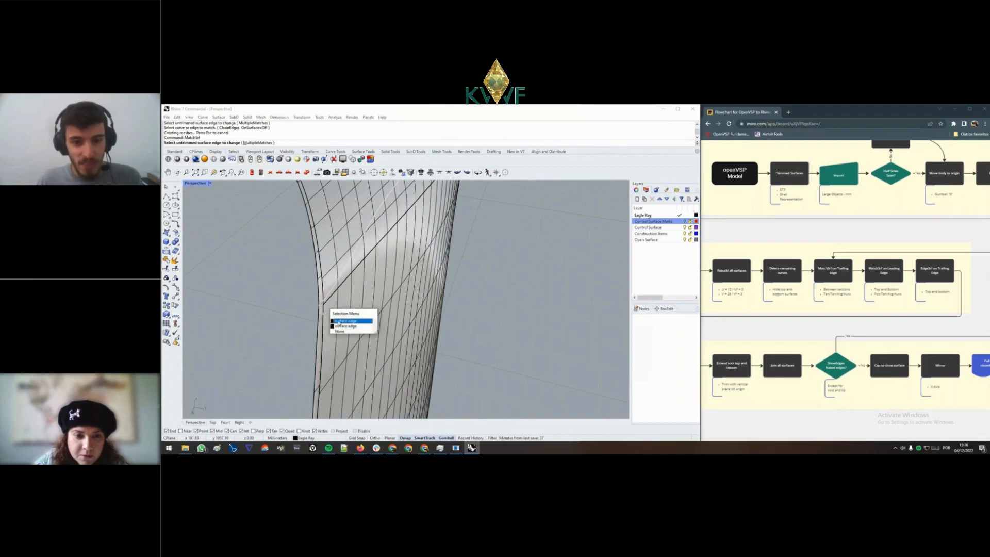
pyautogui.click(342, 325)
pyautogui.click(323, 305)
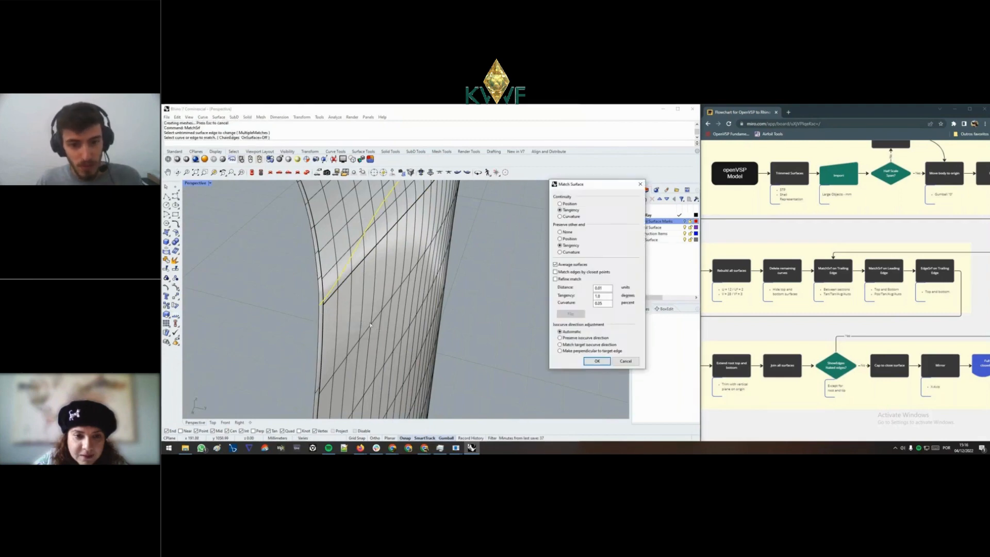
pyautogui.press('Return')
# - Match the top and bottom surface edges along the leading edge of the innermost section with Position continuity
pyautogui.scroll(-8, 344, 322)
pyautogui.moveTo(344, 322); pyautogui.dragTo(396, 330, button='right')
pyautogui.scroll(10, 372, 361)
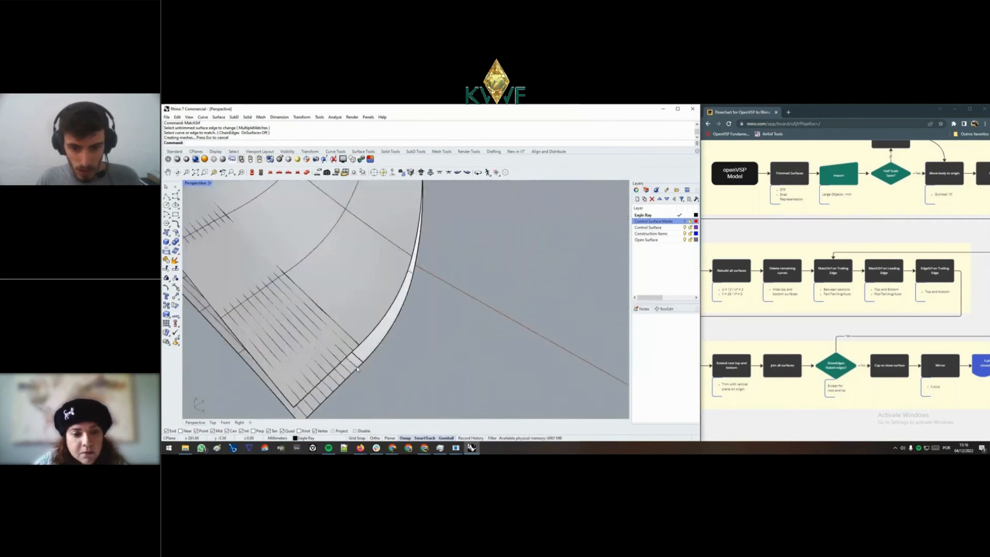
pyautogui.scroll(-10, 402, 351)
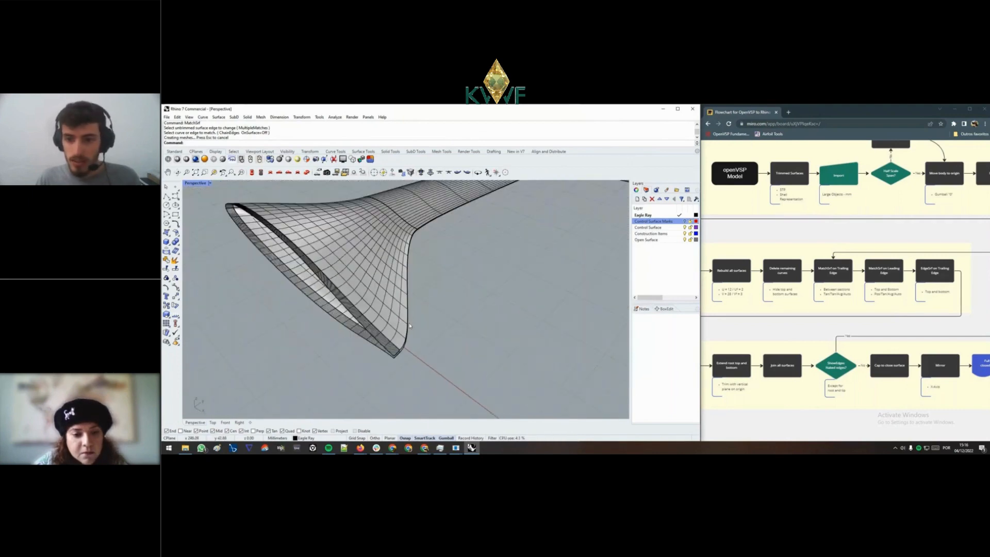
pyautogui.moveTo(400, 334); pyautogui.dragTo(474, 302, button='right')
pyautogui.scroll(3, 473, 300)
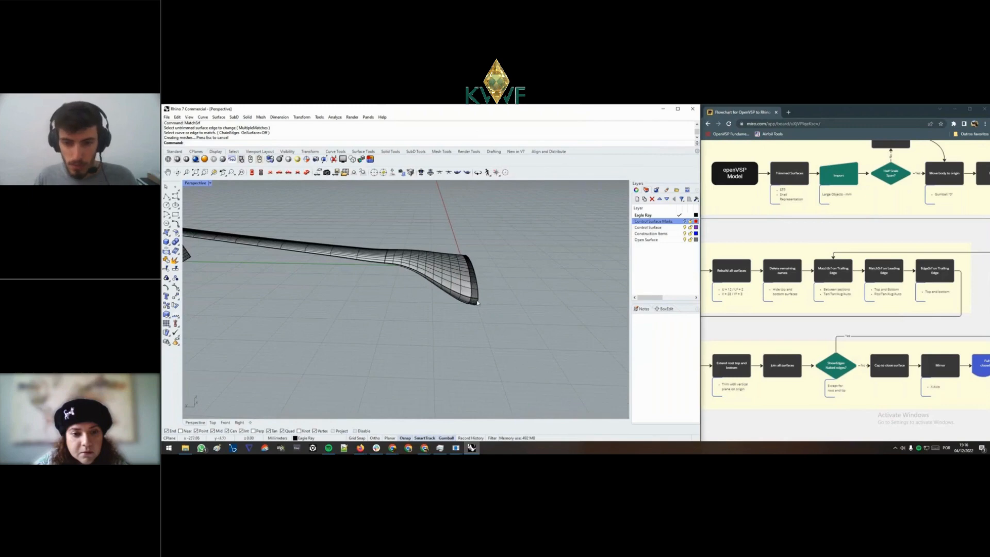
pyautogui.scroll(6, 477, 303)
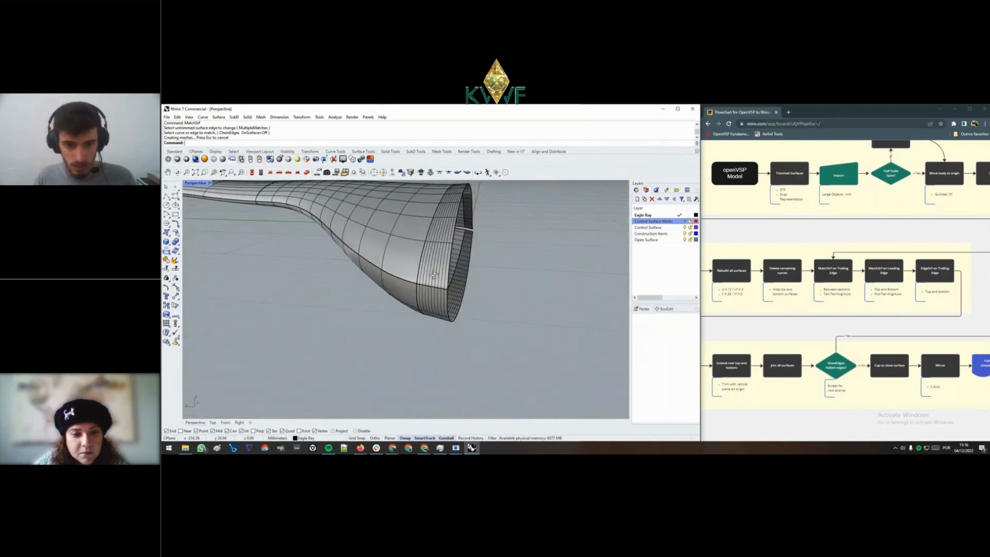
pyautogui.moveTo(433, 274); pyautogui.dragTo(340, 250, button='right')
pyautogui.scroll(2, 379, 255)
pyautogui.press('Return')
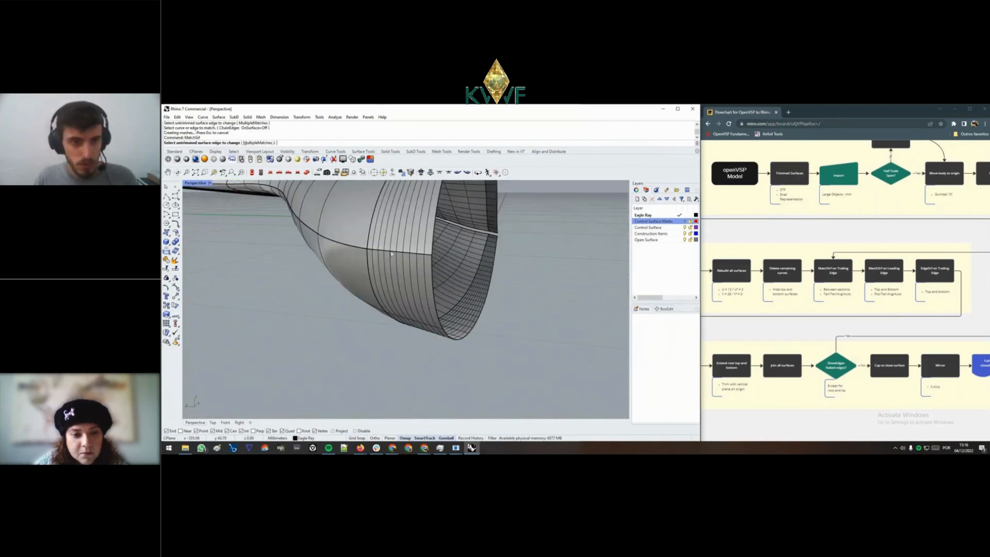
pyautogui.click(388, 252)
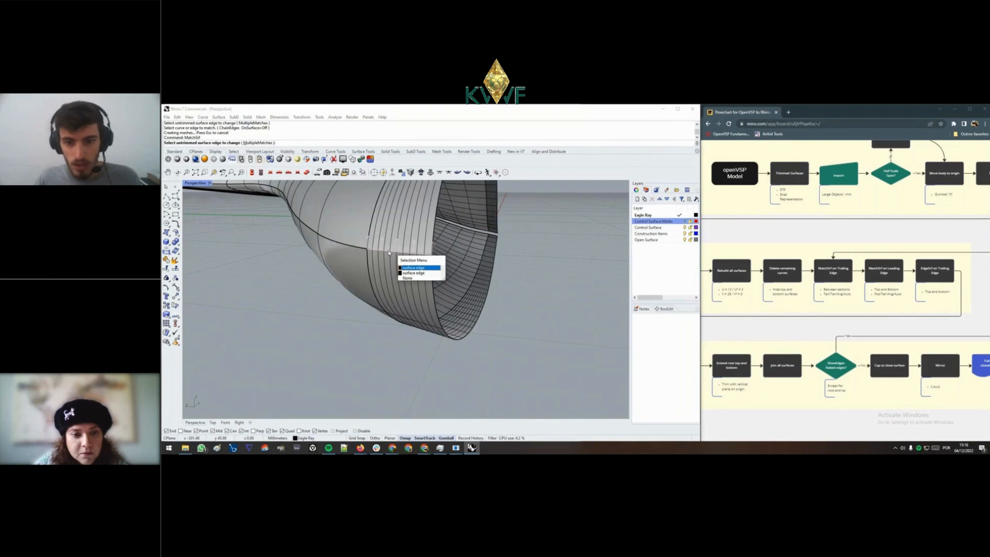
pyautogui.click(413, 273)
pyautogui.click(406, 252)
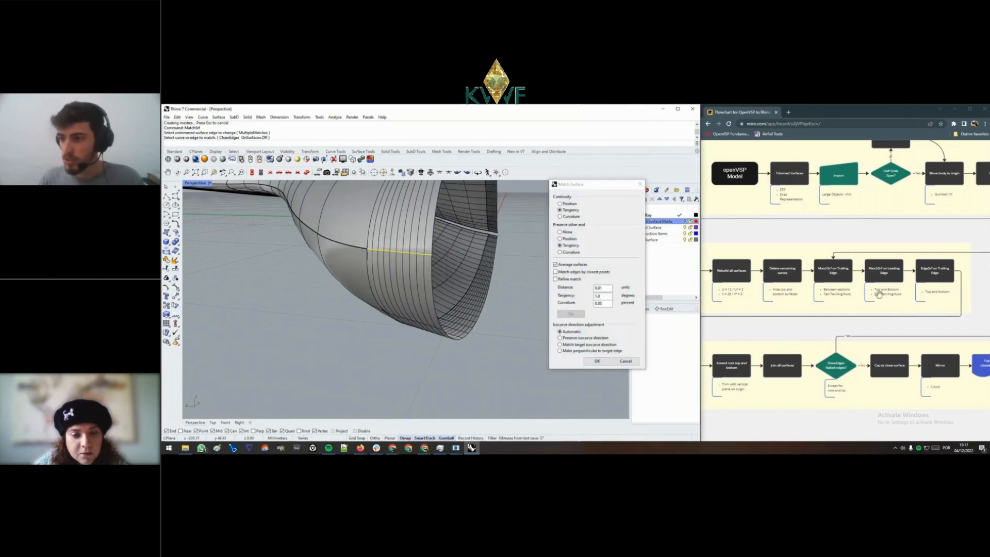
pyautogui.click(566, 204)
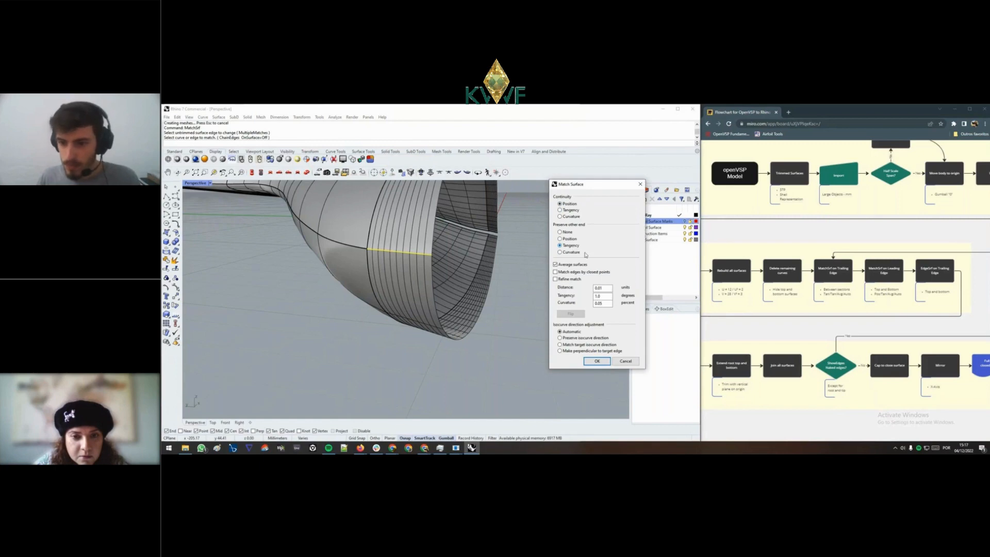
pyautogui.click(594, 363)
# - Match the top and bottom surface edges along the leading edge of the flared body section with Position continuity
pyautogui.moveTo(381, 309); pyautogui.dragTo(449, 308, button='right')
pyautogui.rightClick(446, 307)
pyautogui.click(440, 303)
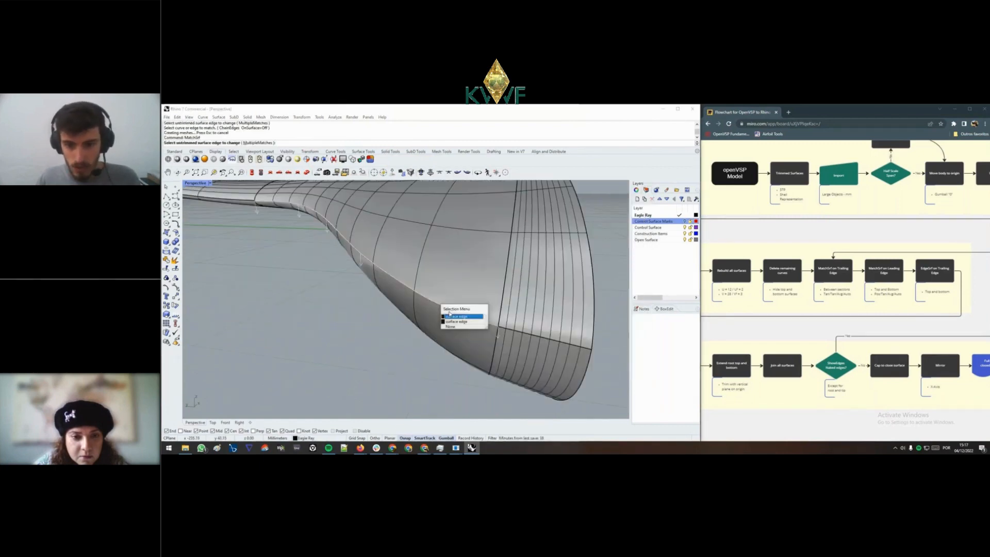
pyautogui.click(461, 321)
pyautogui.click(420, 298)
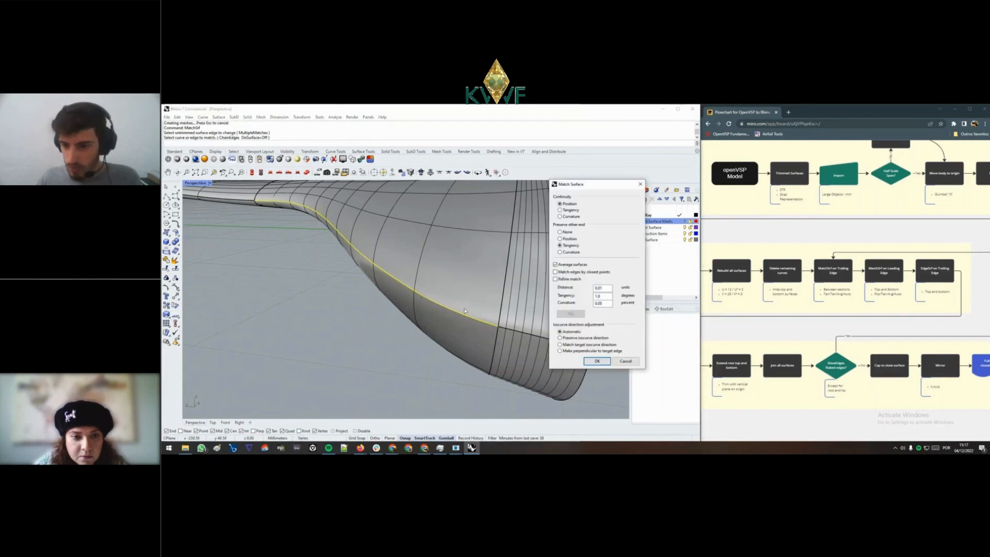
pyautogui.click(597, 364)
# - Match the top and bottom surface edges along the straight wing section's leading edge, keeping Position continuity
pyautogui.keyDown('shift'); pyautogui.moveTo(403, 242); pyautogui.dragTo(490, 285, button='right'); pyautogui.keyUp('shift')
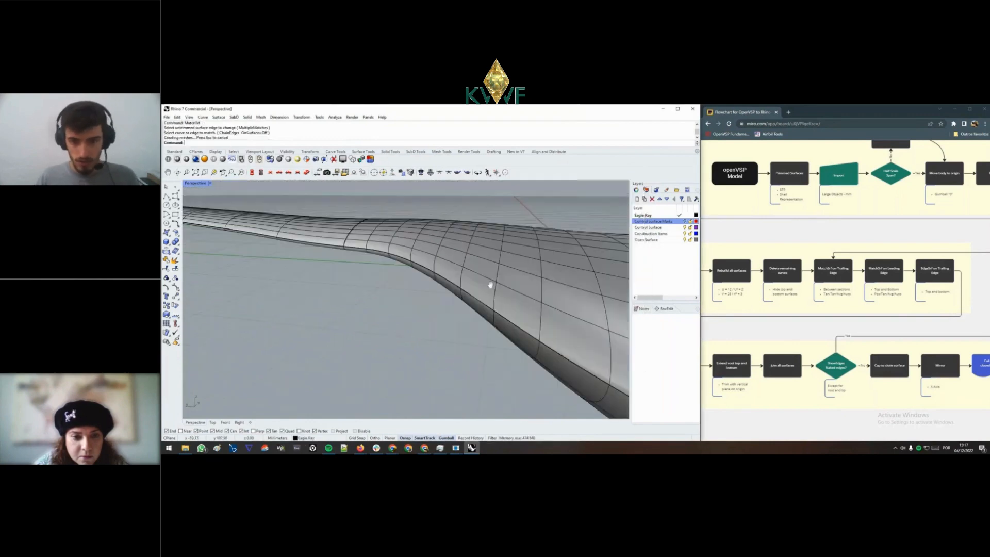
pyautogui.scroll(7, 374, 265)
pyautogui.rightClick(370, 265)
pyautogui.click(367, 264)
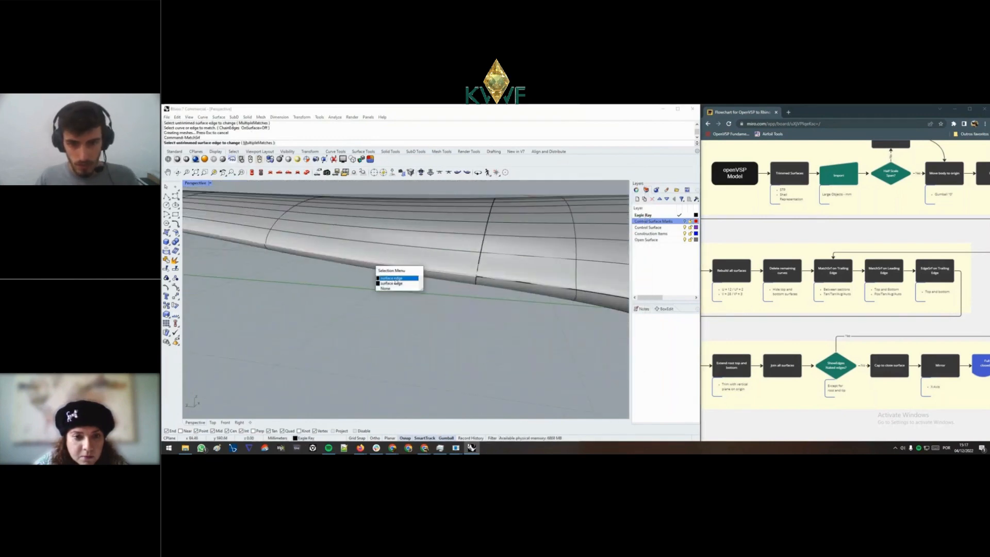
pyautogui.click(391, 278)
pyautogui.click(382, 265)
pyautogui.press('Return')
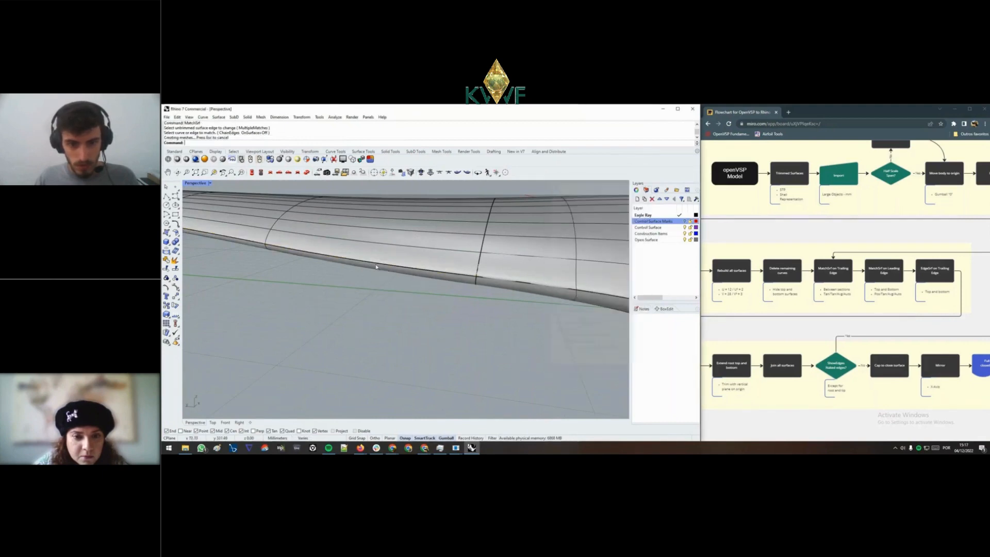
# - Match the two surface edges along the leading edge of the curved tip section, keeping the Position setting
pyautogui.scroll(-6, 426, 280)
pyautogui.moveTo(441, 275); pyautogui.dragTo(314, 263, button='right')
pyautogui.scroll(5, 443, 268)
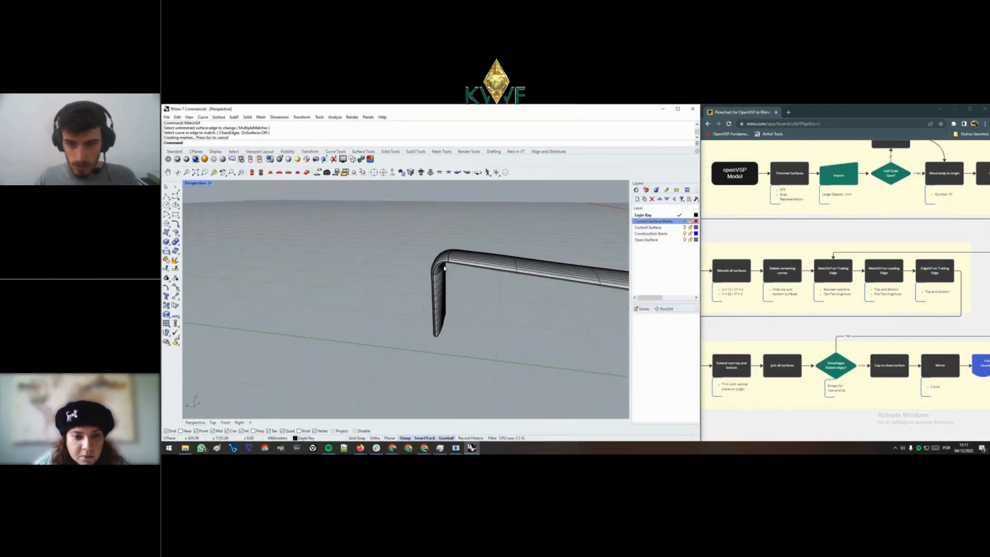
pyautogui.scroll(6, 442, 268)
pyautogui.rightClick(432, 255)
pyautogui.click(430, 253)
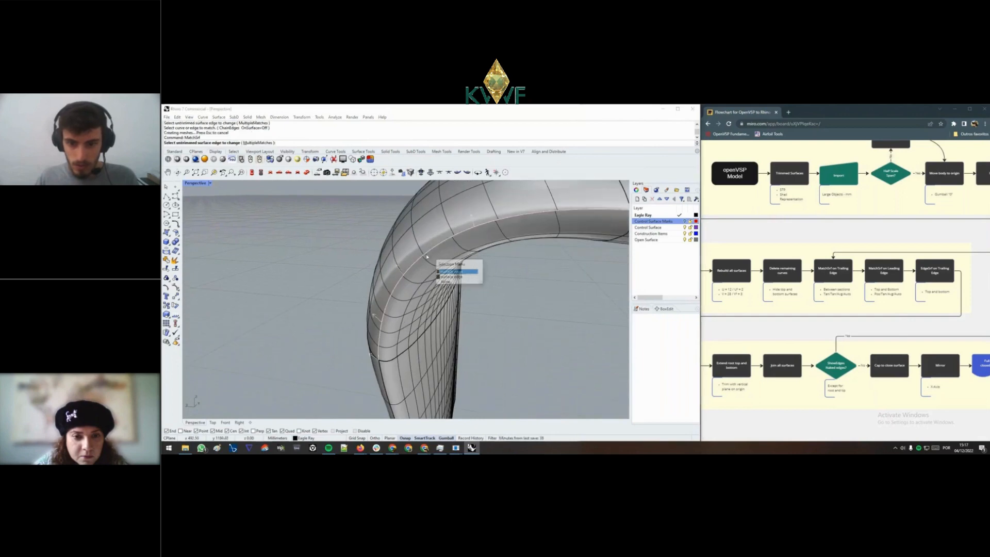
pyautogui.click(442, 276)
pyautogui.click(429, 252)
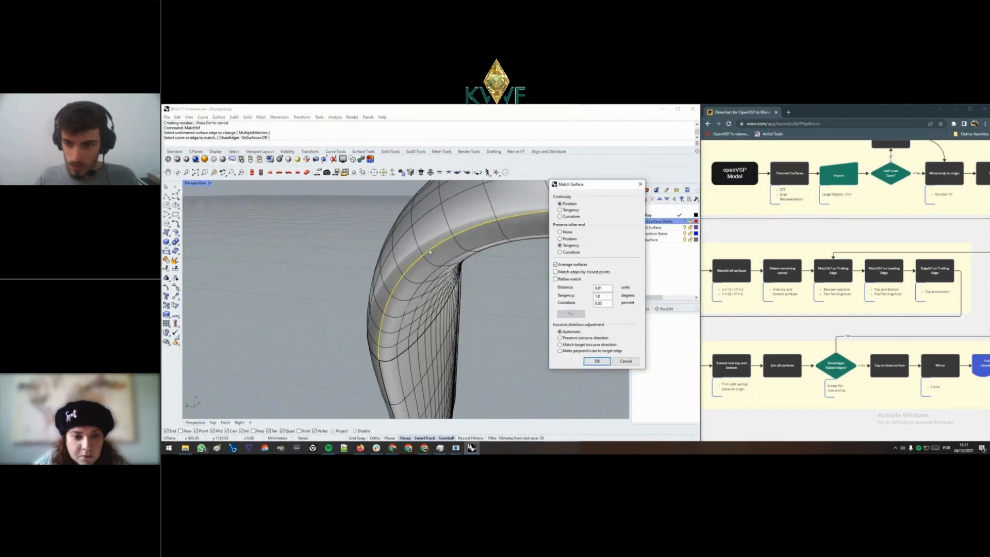
pyautogui.click(597, 361)
# - Match the two surface edges along the outermost section's leading edge, keeping Position continuity
pyautogui.keyDown('shift'); pyautogui.moveTo(424, 289); pyautogui.dragTo(460, 192, button='right'); pyautogui.keyUp('shift')
pyautogui.rightClick(431, 286)
pyautogui.click(430, 285)
pyautogui.click(444, 304)
pyautogui.click(431, 296)
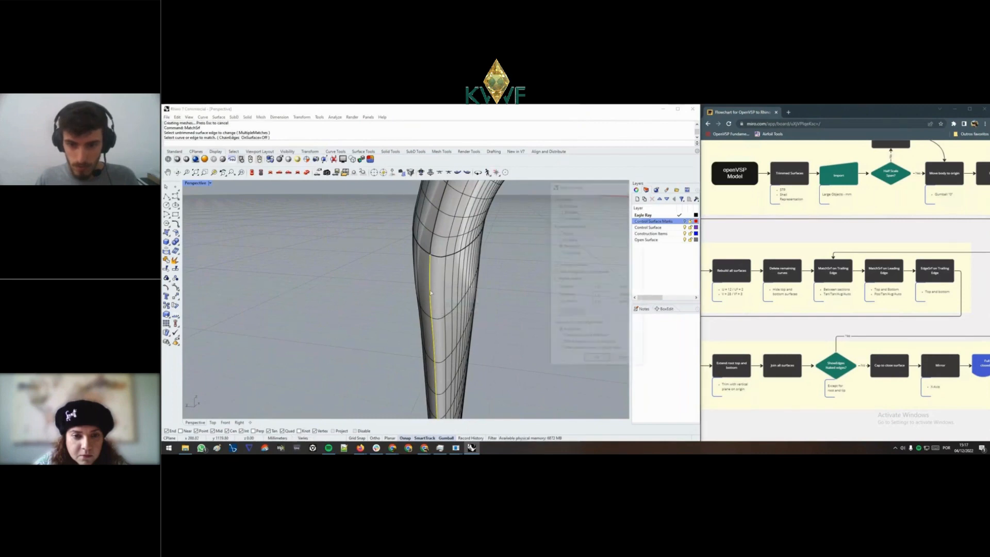
pyautogui.click(600, 361)
# - Close the innermost section's trailing-edge gap with an EdgeSrf surface between its top and bottom edges
pyautogui.scroll(-6, 443, 286)
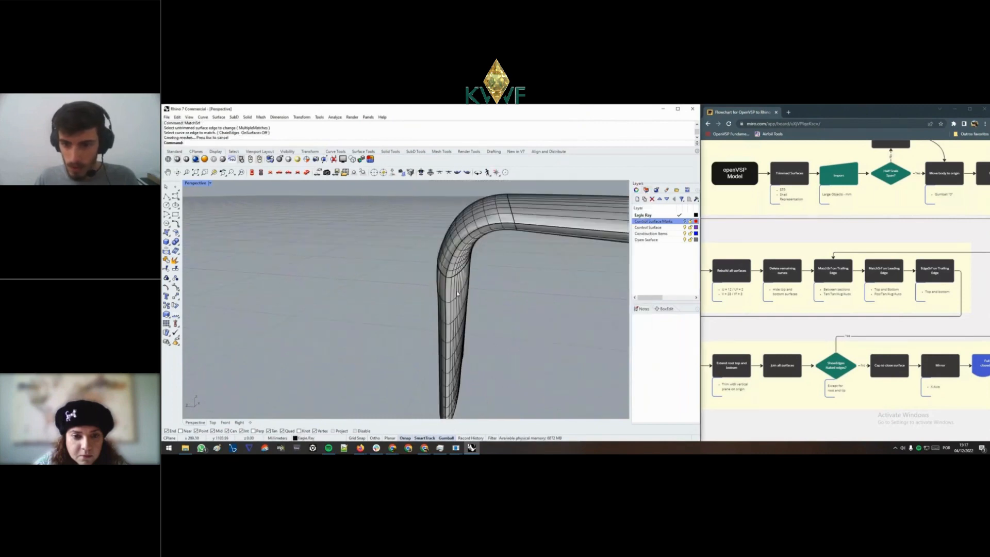
pyautogui.scroll(-5, 482, 308)
pyautogui.keyDown('shift'); pyautogui.moveTo(482, 307); pyautogui.dragTo(366, 302, button='right'); pyautogui.keyUp('shift')
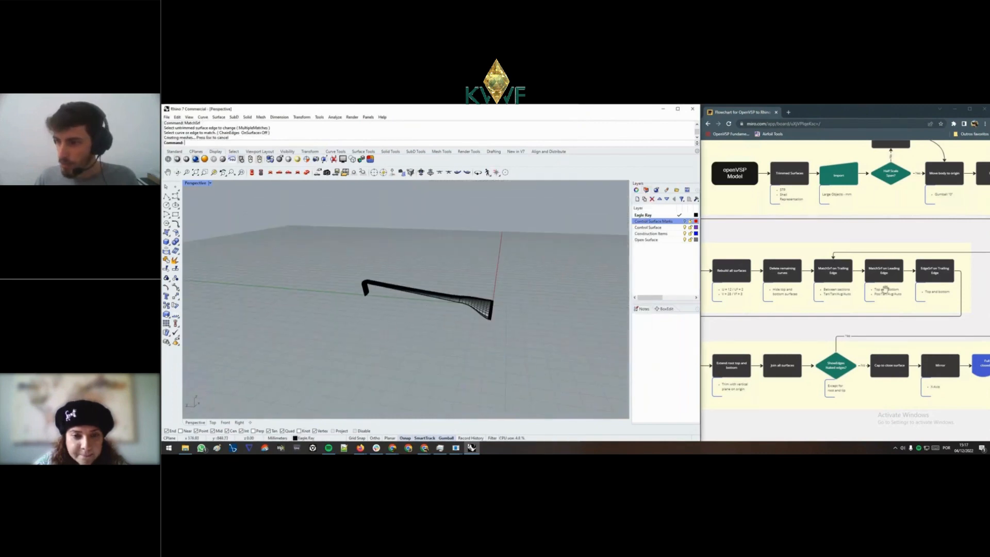
pyautogui.moveTo(909, 284); pyautogui.dragTo(853, 283)
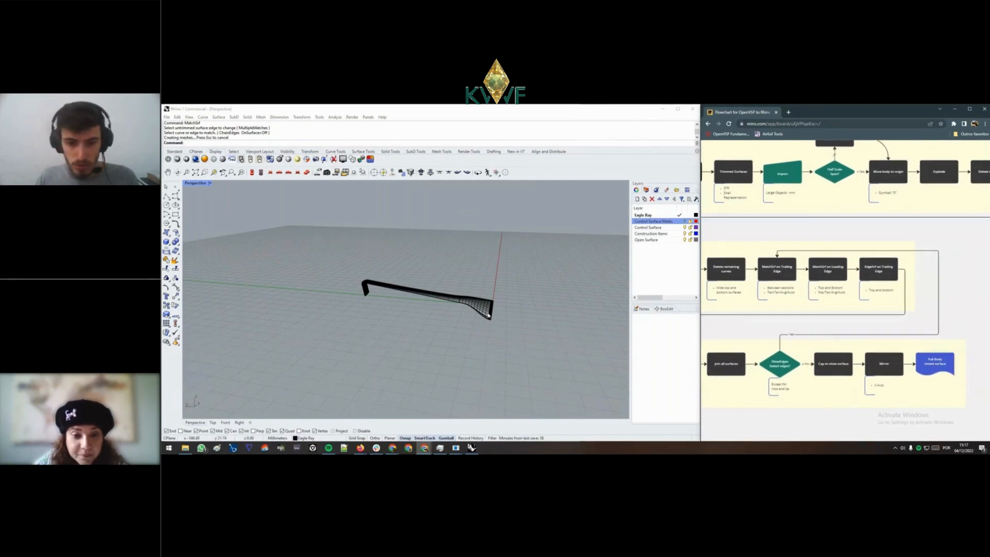
pyautogui.moveTo(488, 315); pyautogui.dragTo(391, 299, button='right')
pyautogui.scroll(5, 397, 312)
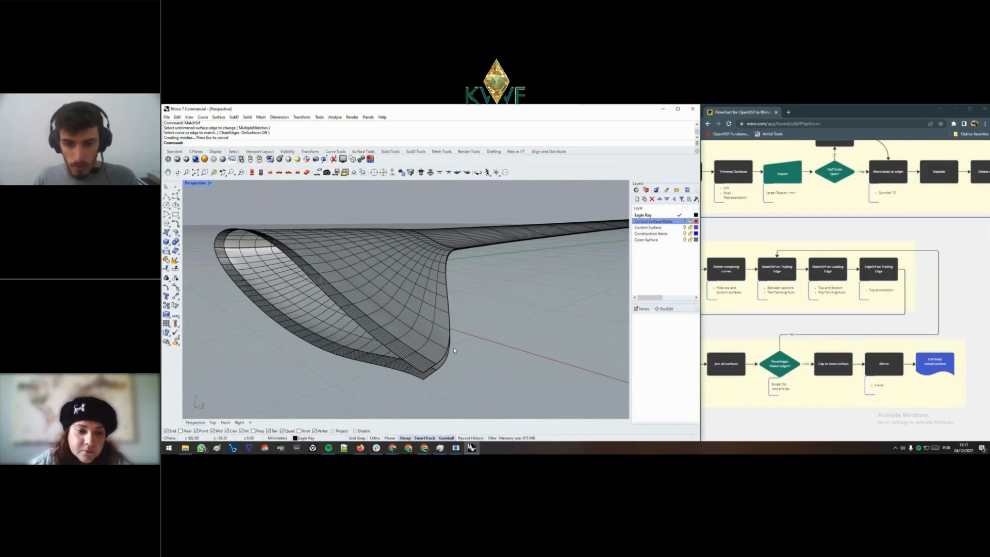
pyautogui.moveTo(454, 350); pyautogui.dragTo(408, 342, button='right')
pyautogui.press('Return')
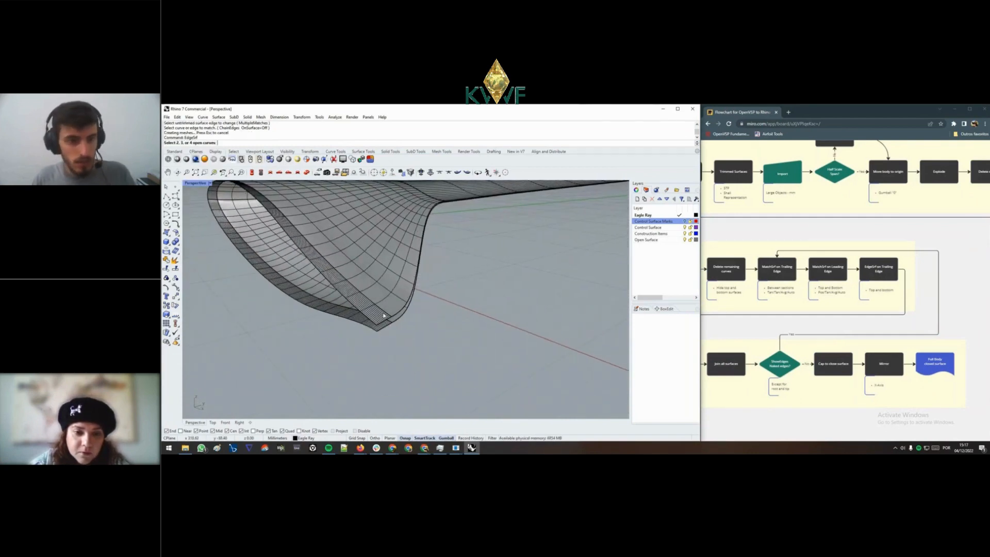
pyautogui.scroll(5, 392, 317)
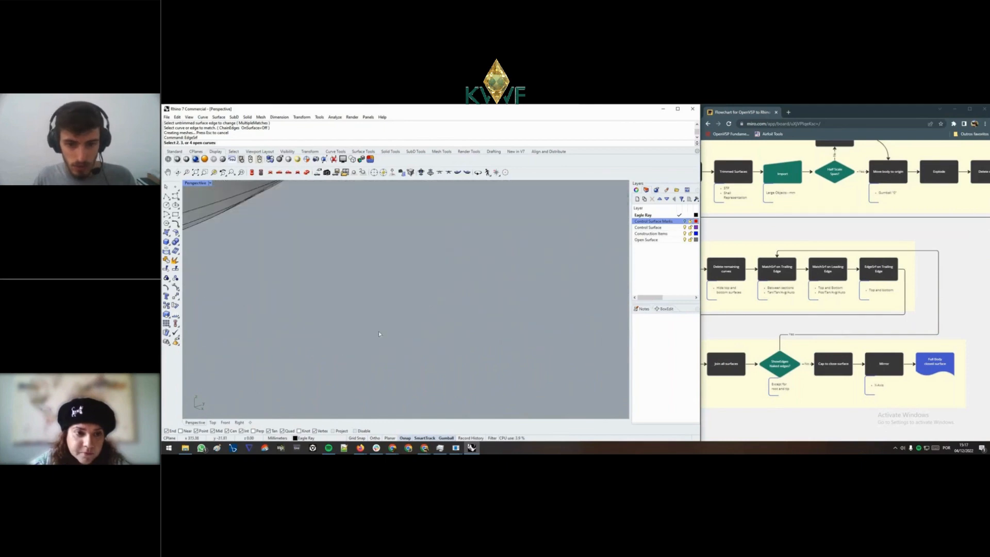
pyautogui.click(369, 344)
pyautogui.click(376, 357)
pyautogui.press('Return')
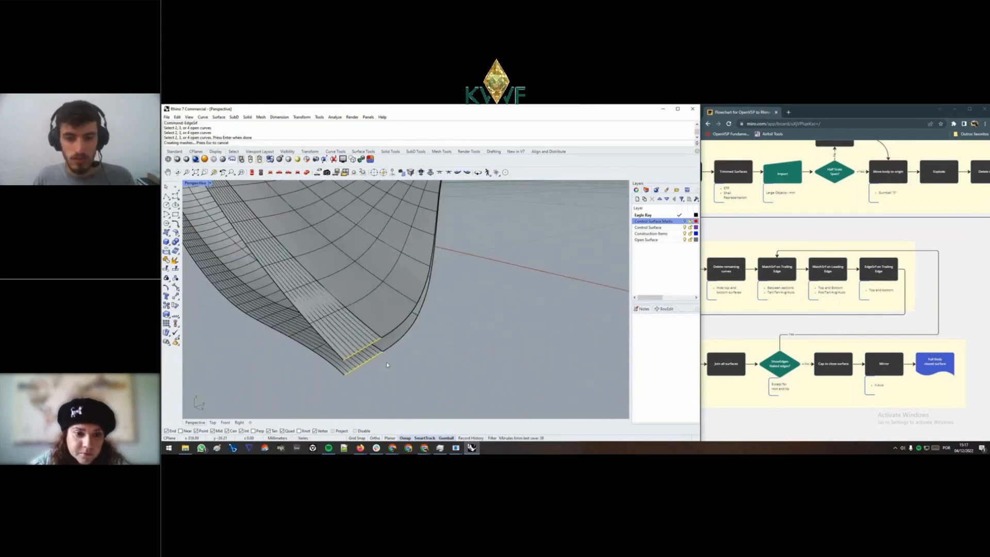
# - Create an EdgeSrf surface between the top and bottom trailing edges of the flared body section
pyautogui.press('Return')
pyautogui.click(422, 309)
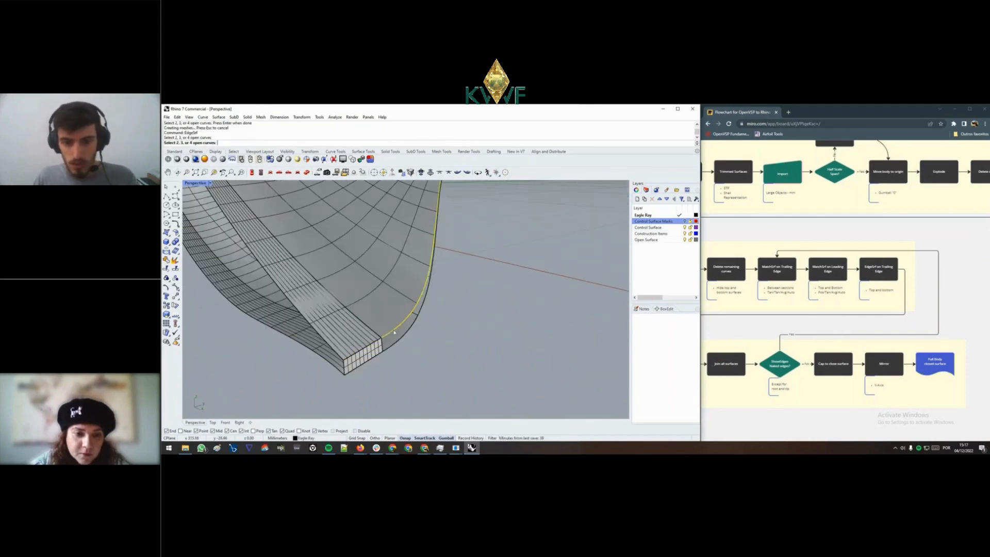
pyautogui.click(426, 298)
pyautogui.press('Return')
# - Create an EdgeSrf surface between the top and bottom trailing edges of the straight wing section
pyautogui.moveTo(426, 299); pyautogui.dragTo(393, 281, button='right')
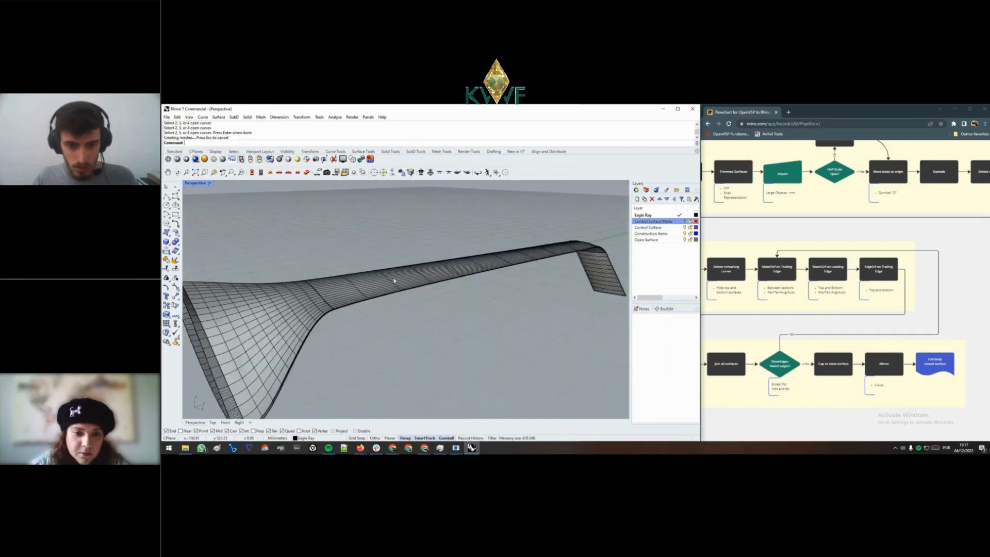
pyautogui.scroll(5, 329, 261)
pyautogui.press('Return')
pyautogui.click(321, 249)
pyautogui.click(325, 253)
pyautogui.press('Return')
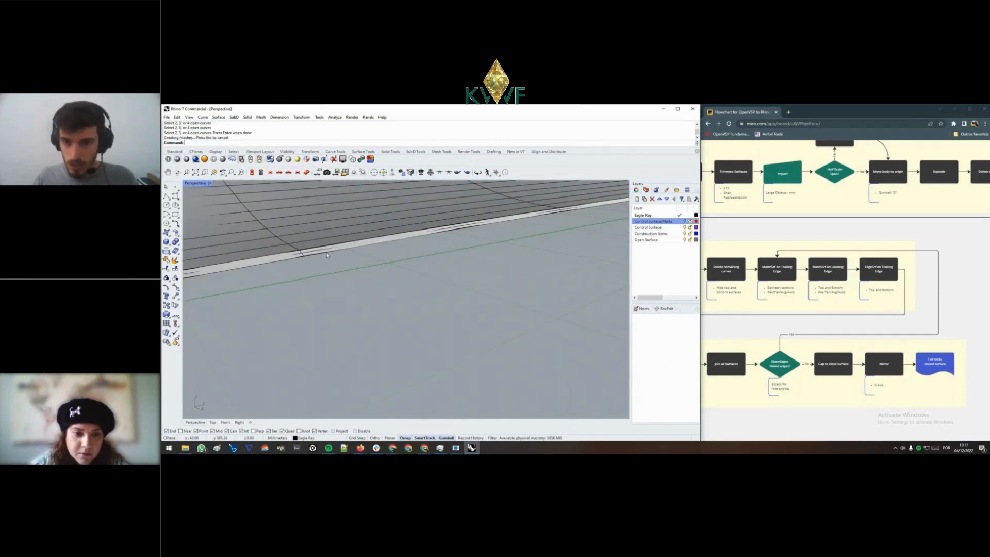
# - Close the trailing-edge gaps of the curved tip section and the outermost section with EdgeSrf surfaces
pyautogui.scroll(-5, 326, 255)
pyautogui.moveTo(298, 307); pyautogui.dragTo(425, 280, button='right')
pyautogui.scroll(5, 434, 270)
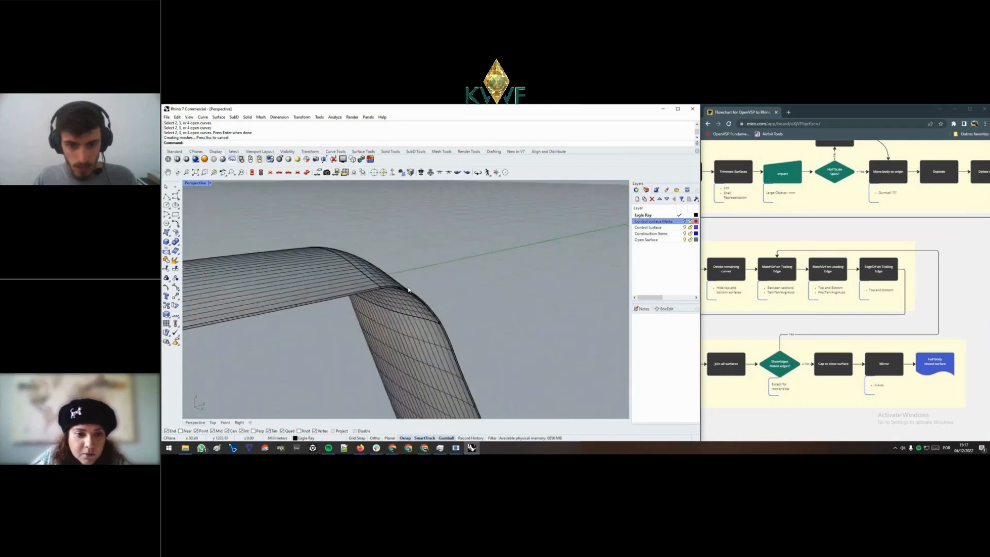
pyautogui.scroll(8, 408, 290)
pyautogui.press('Return')
pyautogui.click(364, 283)
pyautogui.click(373, 285)
pyautogui.press('Return')
pyautogui.scroll(-3, 444, 312)
pyautogui.scroll(1, 450, 330)
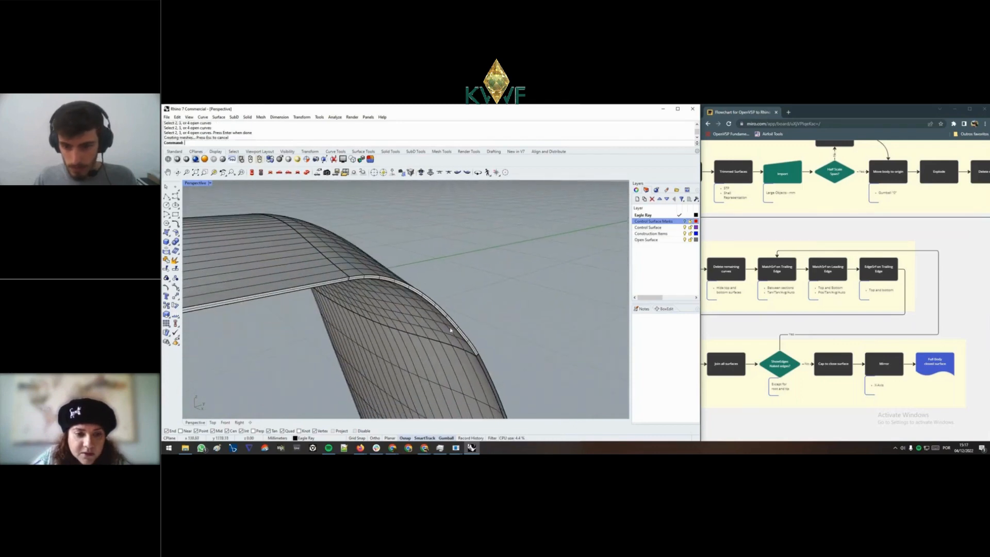
pyautogui.moveTo(450, 330); pyautogui.dragTo(506, 362, button='right')
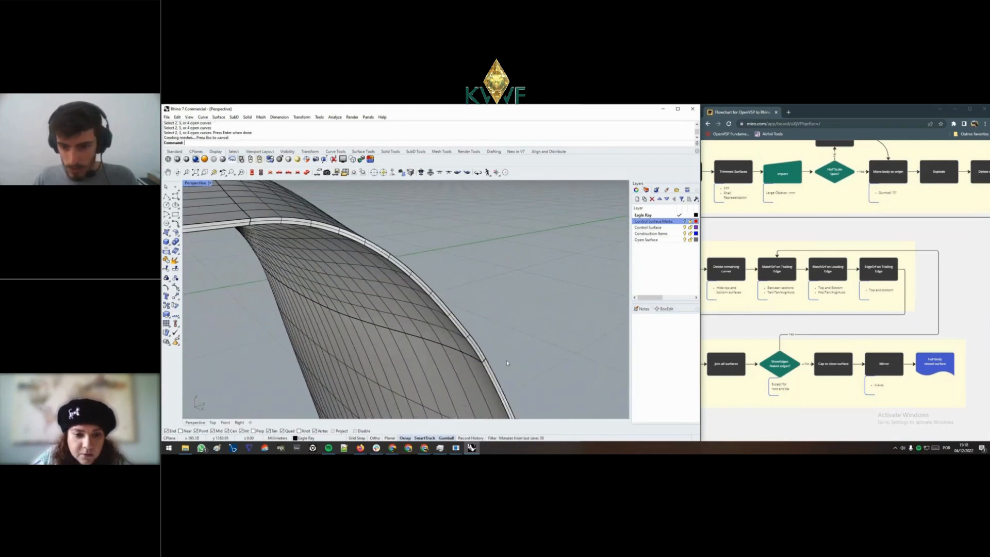
# - Measure the trailing-edge thickness at the joint between the innermost section and the flared body section
pyautogui.scroll(-10, 506, 360)
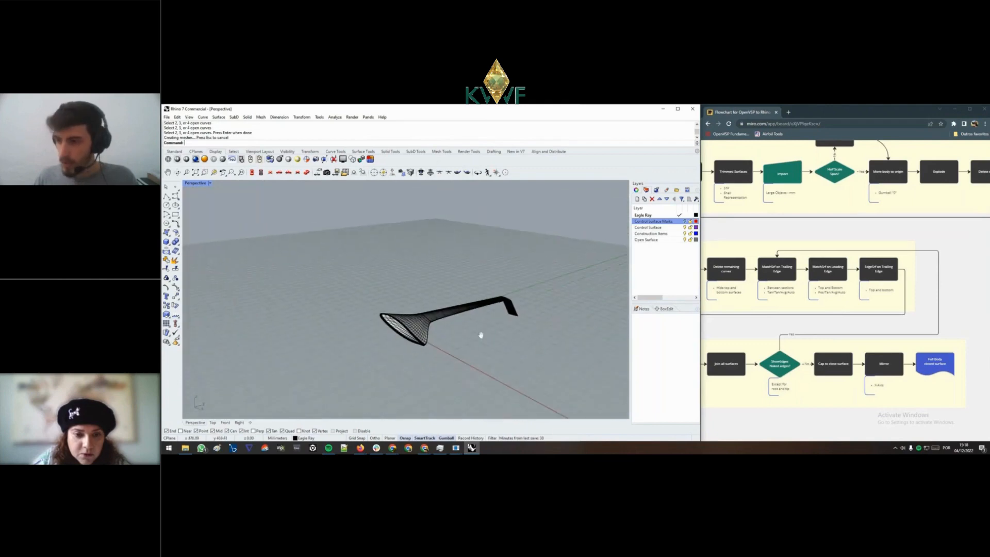
pyautogui.moveTo(480, 335); pyautogui.dragTo(427, 329, button='right')
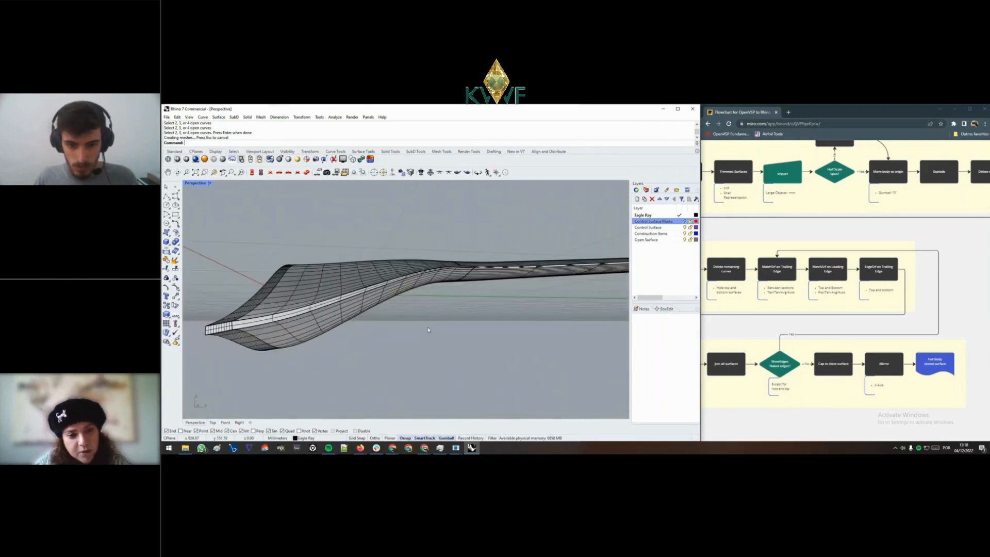
pyautogui.moveTo(369, 338); pyautogui.dragTo(456, 325, button='right')
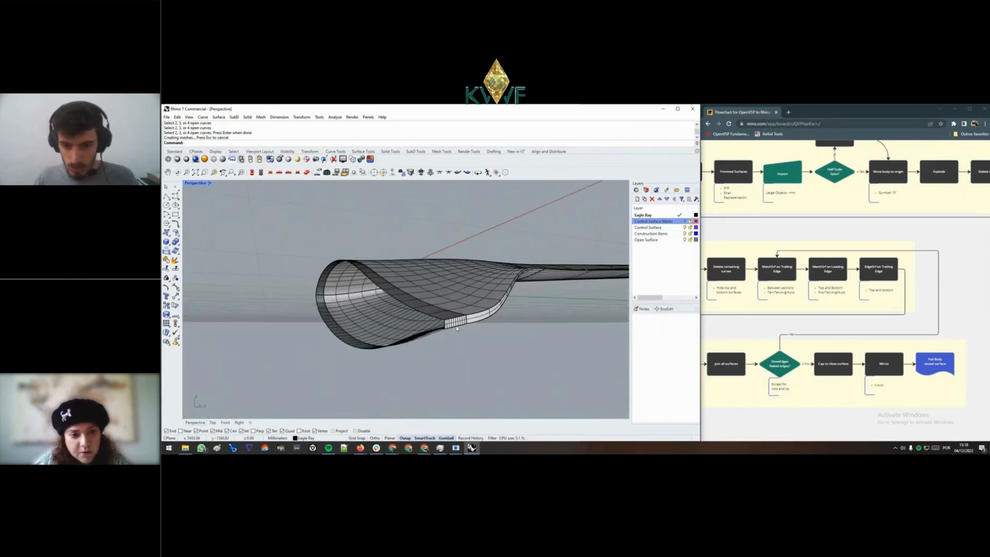
pyautogui.scroll(5, 456, 326)
pyautogui.press('Return')
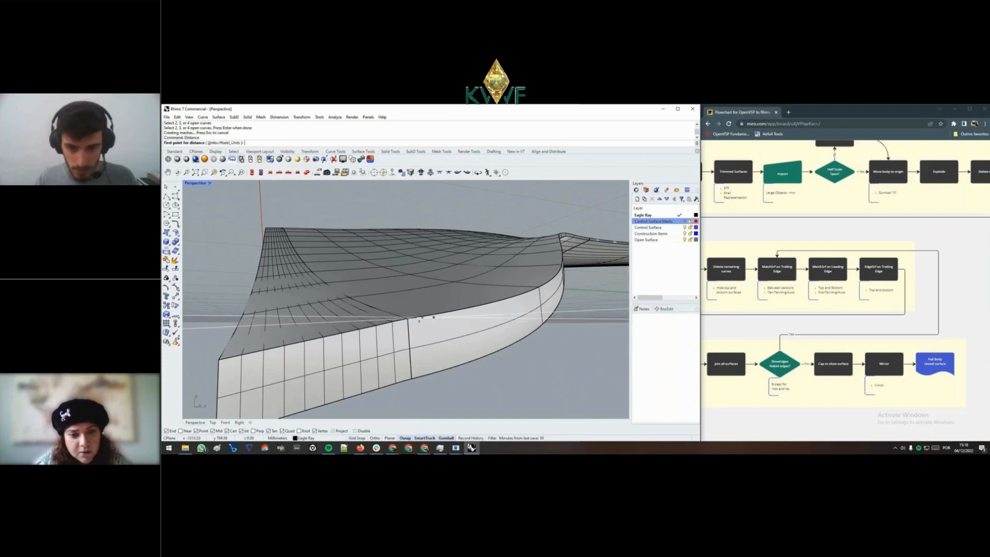
pyautogui.click(408, 319)
pyautogui.click(411, 382)
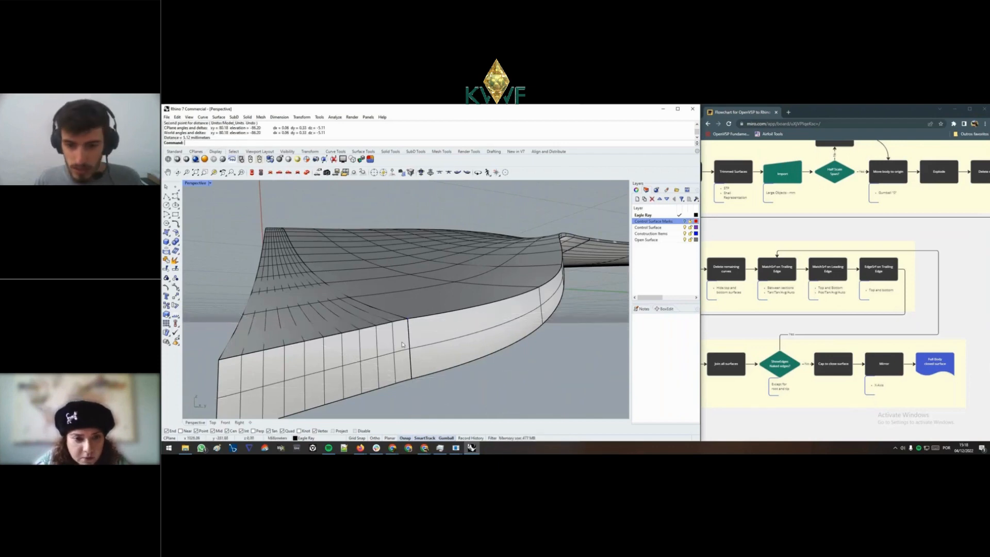
# - Measure the trailing-edge thickness at the free end of the curved tip section
pyautogui.scroll(-5, 403, 344)
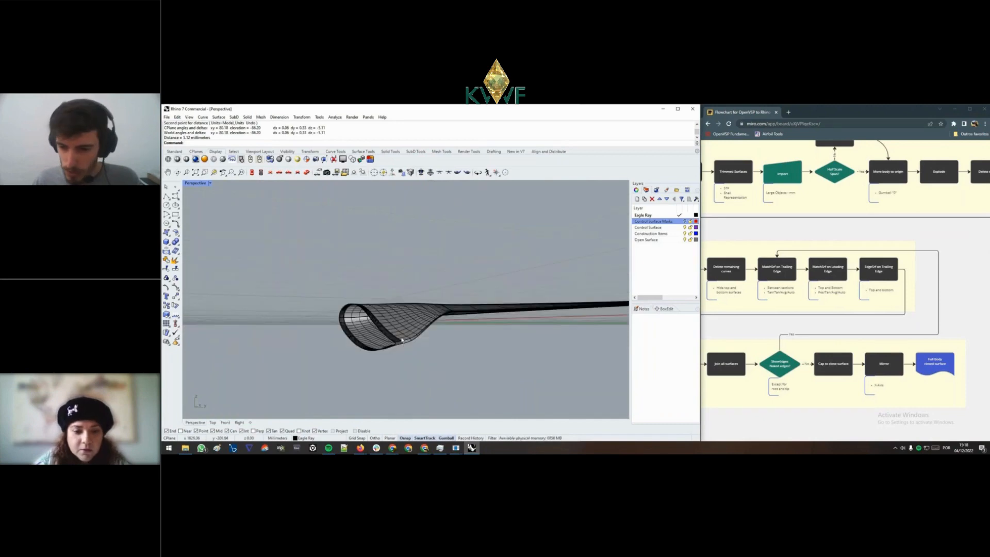
pyautogui.moveTo(401, 339); pyautogui.dragTo(385, 317, button='right')
pyautogui.scroll(8, 427, 339)
pyautogui.moveTo(448, 364); pyautogui.dragTo(357, 310, button='right')
pyautogui.scroll(4, 357, 309)
pyautogui.rightClick(357, 309)
pyautogui.click(385, 311)
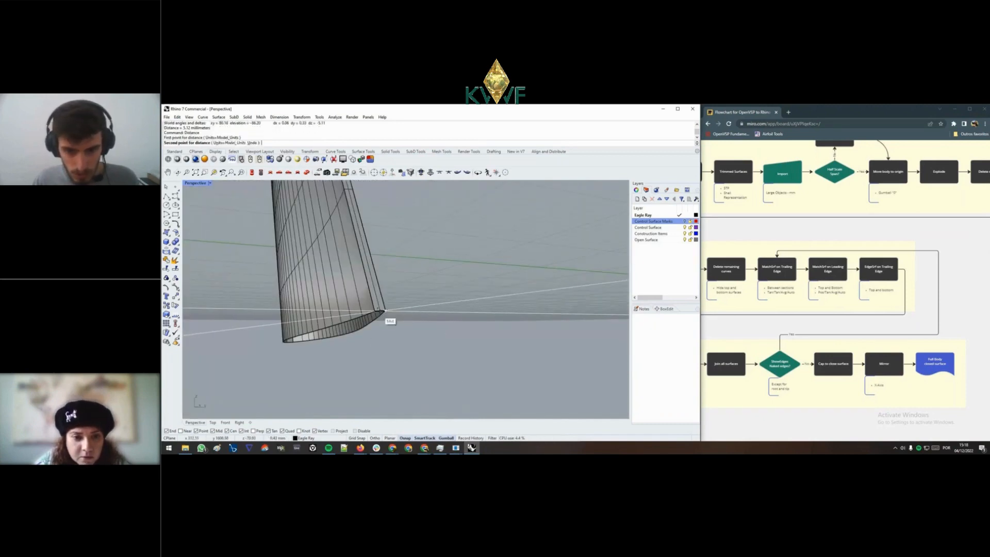
pyautogui.click(376, 312)
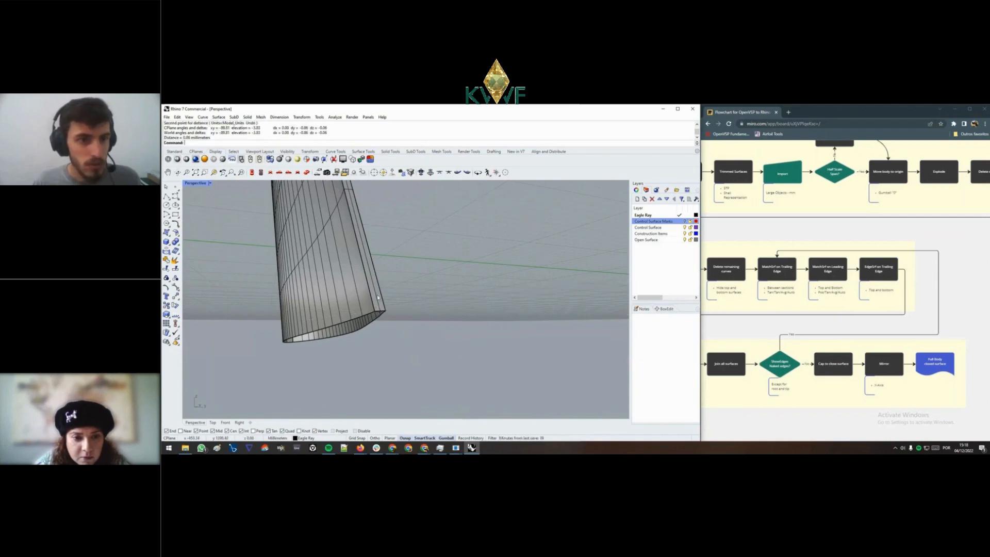
pyautogui.scroll(-6, 370, 299)
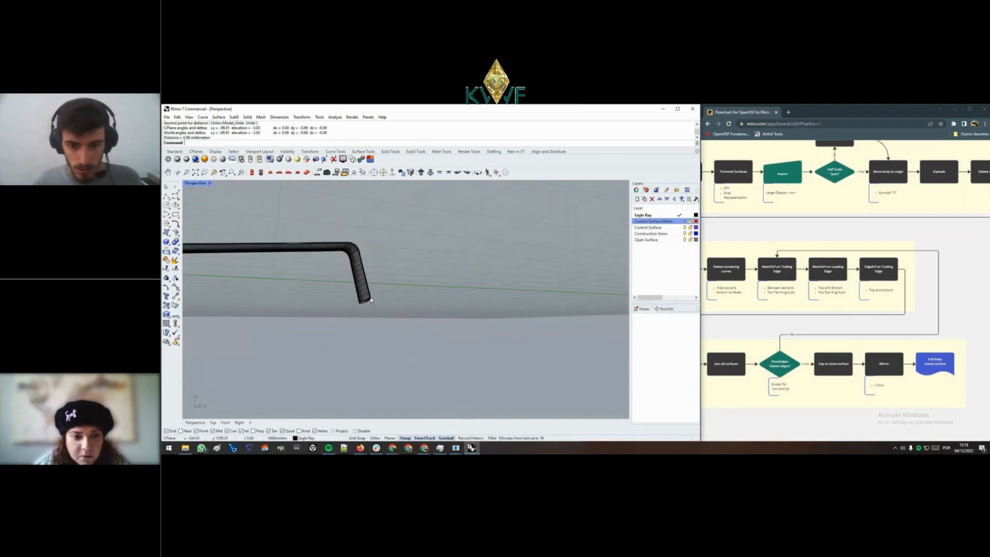
# - Extend the root edges of the top and bottom surfaces past the centre plane with ExtendSrf, using the Smooth type and merging
pyautogui.moveTo(411, 305)
pyautogui.mouseDown(button='right')
pyautogui.moveTo(412, 326)
pyautogui.moveTo(442, 335)
pyautogui.moveTo(417, 319)
pyautogui.mouseUp(button='right')
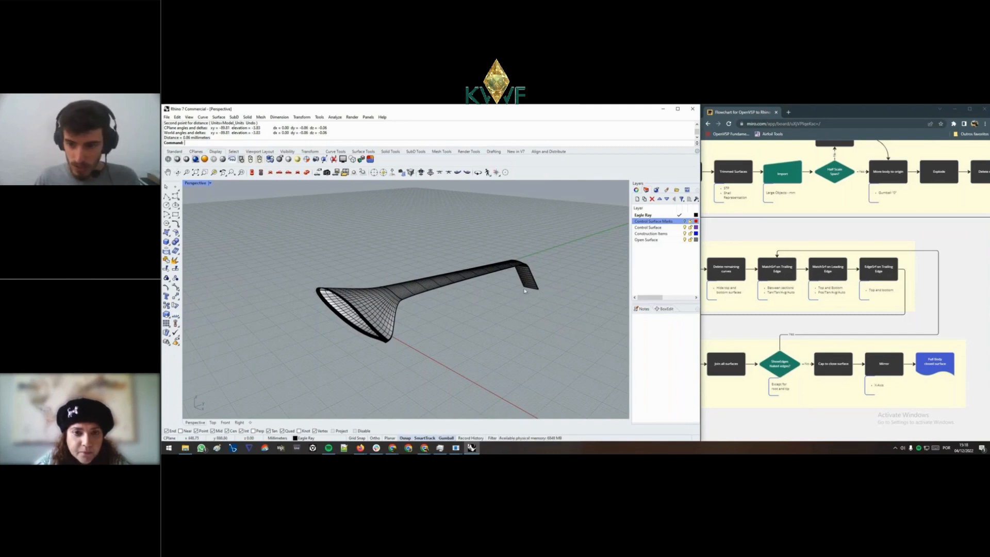
pyautogui.moveTo(542, 293); pyautogui.dragTo(371, 304, button='right')
pyautogui.moveTo(772, 325); pyautogui.dragTo(850, 261)
pyautogui.moveTo(439, 328); pyautogui.dragTo(412, 303, button='right')
pyautogui.scroll(5, 474, 310)
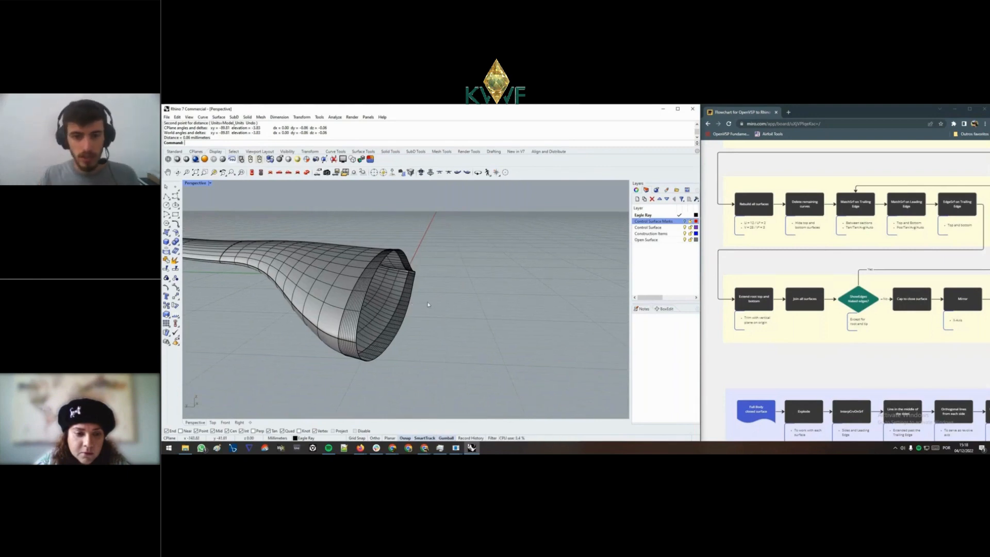
pyautogui.moveTo(428, 305); pyautogui.dragTo(425, 336, button='right')
pyautogui.write('EdgeSrf')
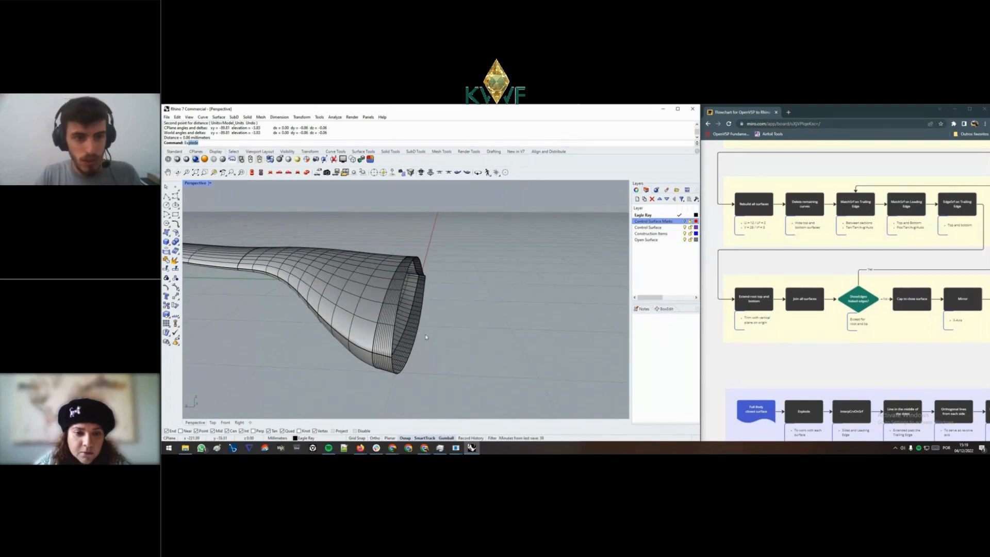
pyautogui.write('xt')
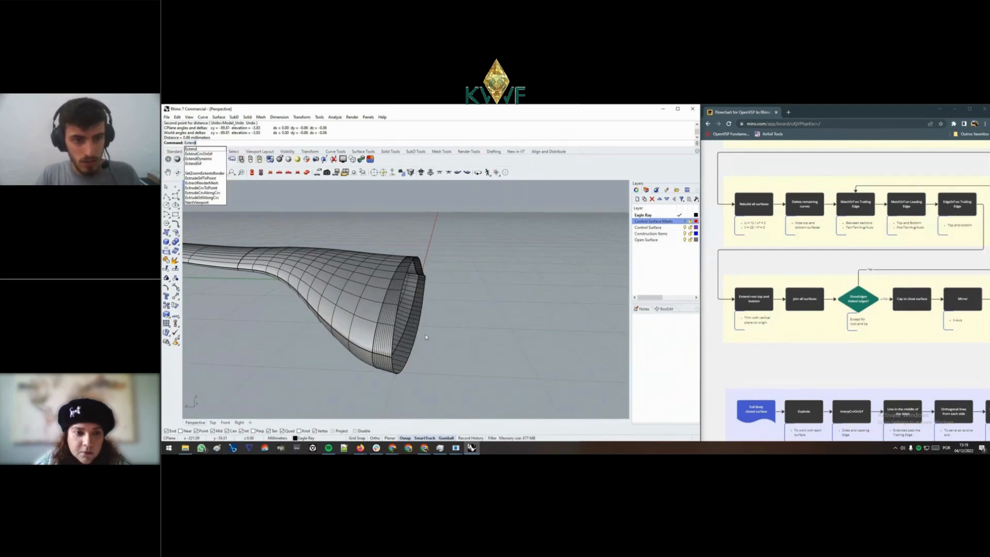
pyautogui.write('Srf')
pyautogui.press('Return')
pyautogui.click(415, 339)
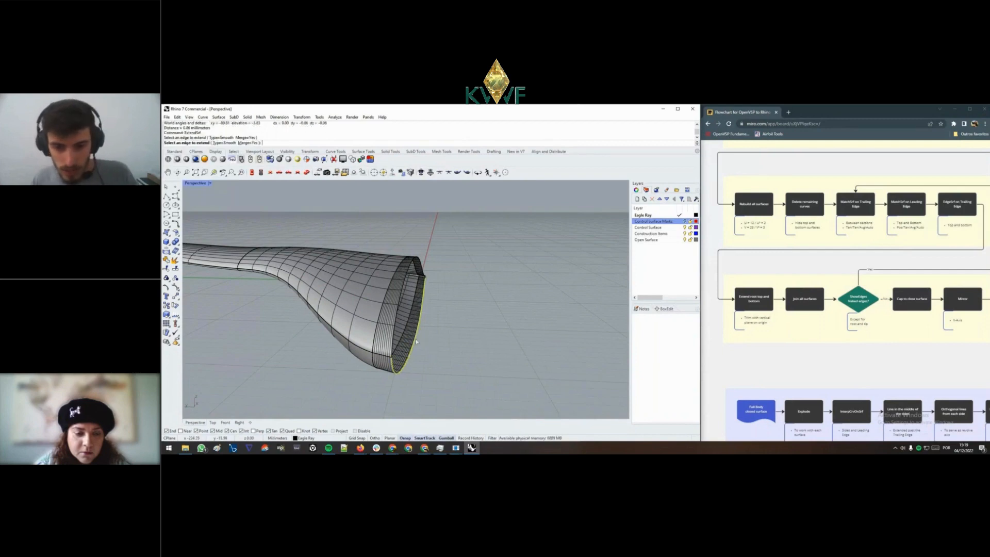
pyautogui.click(447, 345)
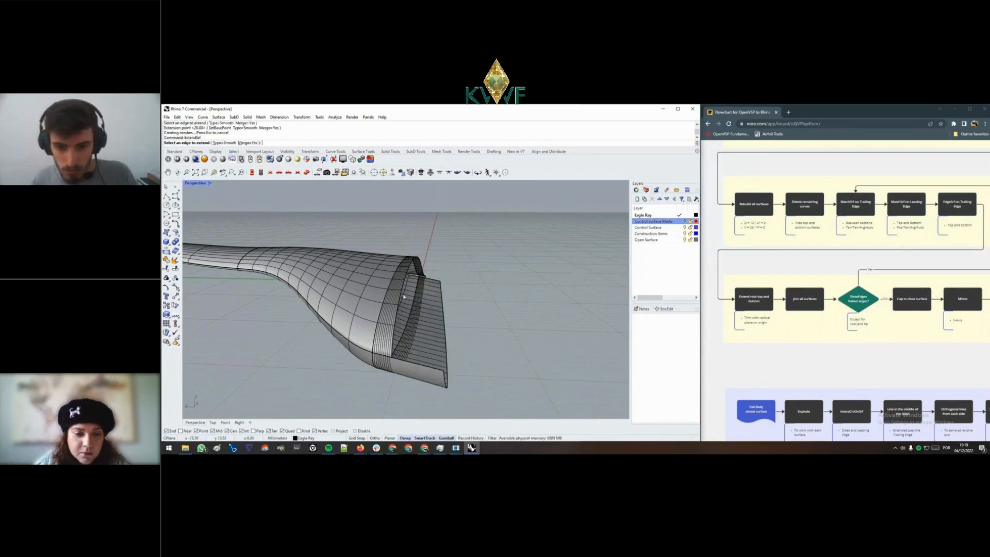
pyautogui.moveTo(456, 290); pyautogui.dragTo(473, 331, button='right')
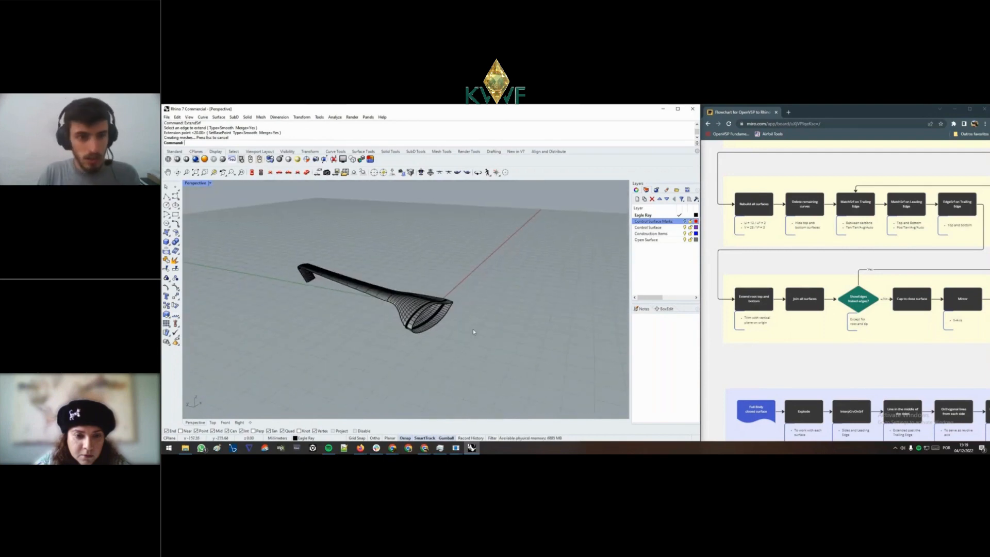
# - Create a 1000 by 1000 mm plane centred on the origin at 0,0,0
pyautogui.press('Return')
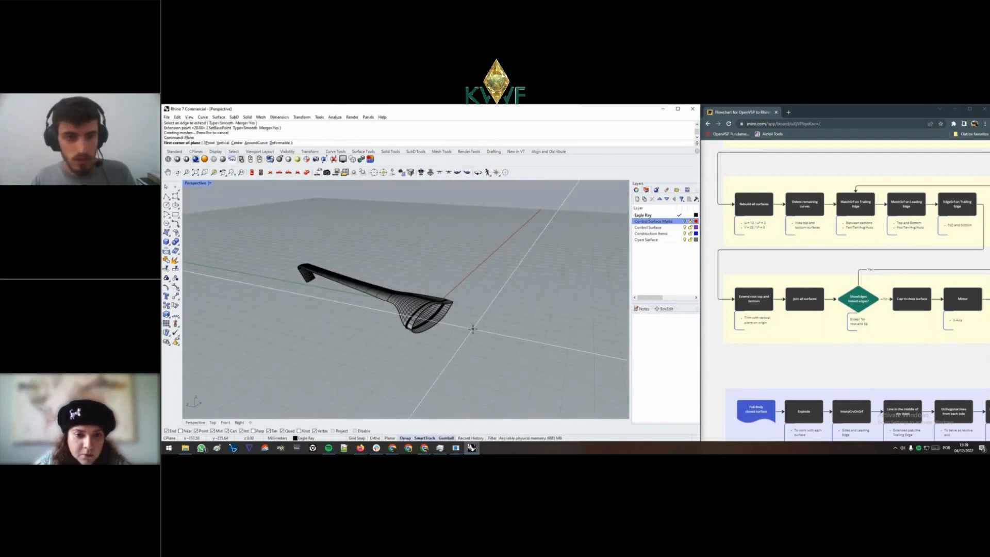
pyautogui.write('c')
pyautogui.press('Return')
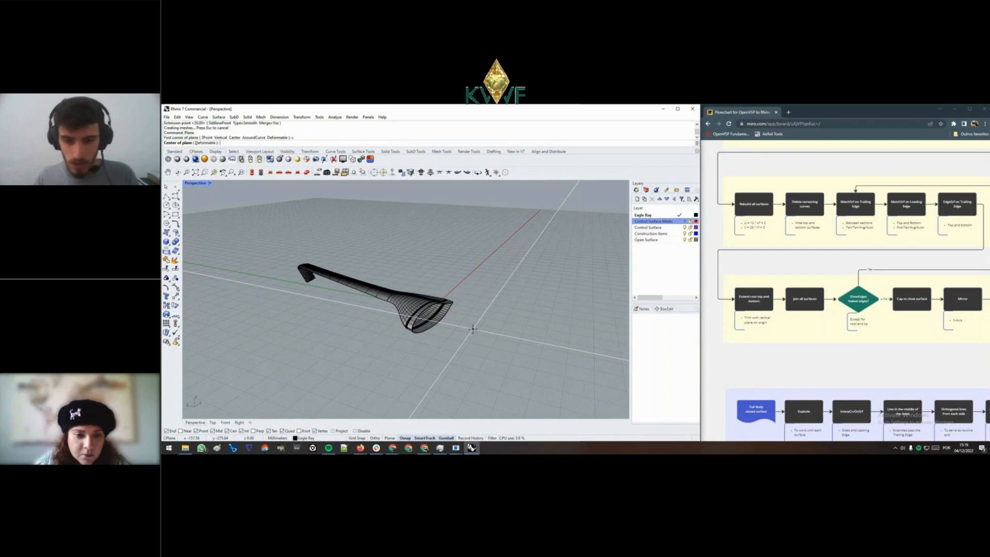
pyautogui.write('1000')
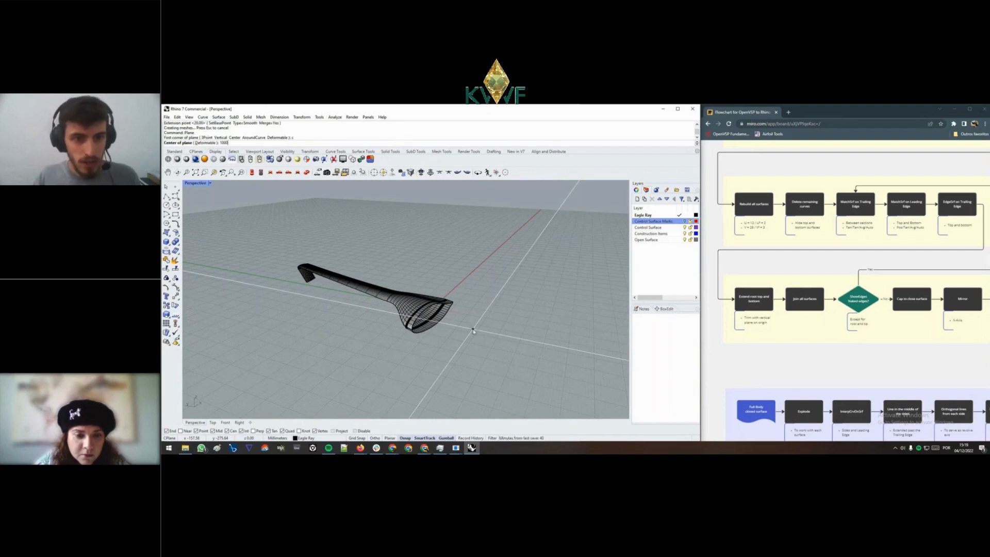
pyautogui.press('Return')
pyautogui.write('1000')
pyautogui.press('Return')
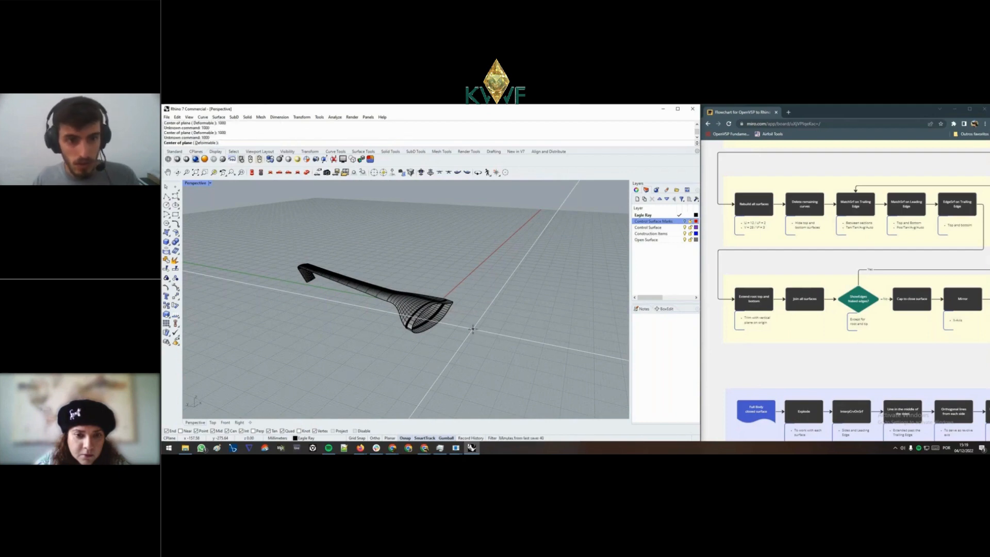
pyautogui.write('0,0,0')
pyautogui.press('Return')
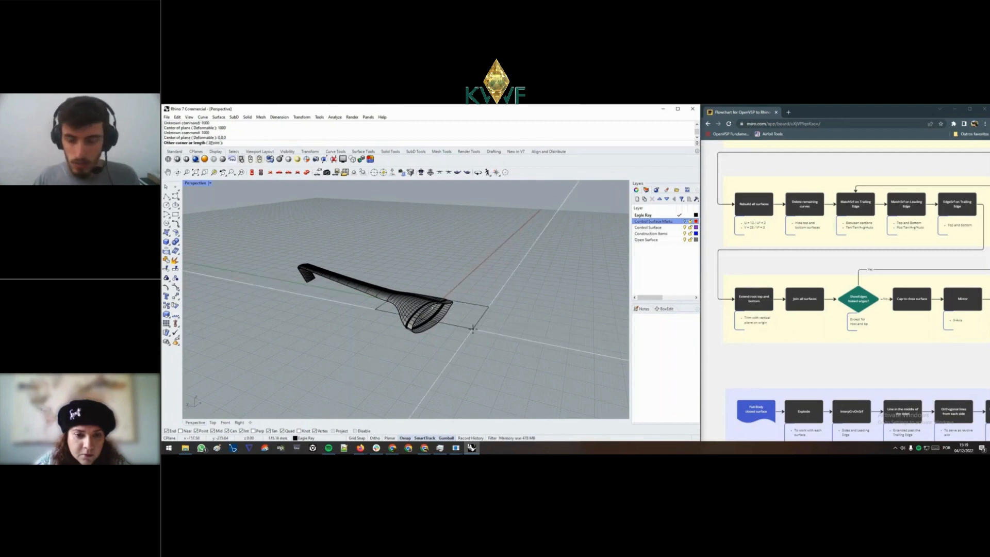
pyautogui.write('1000')
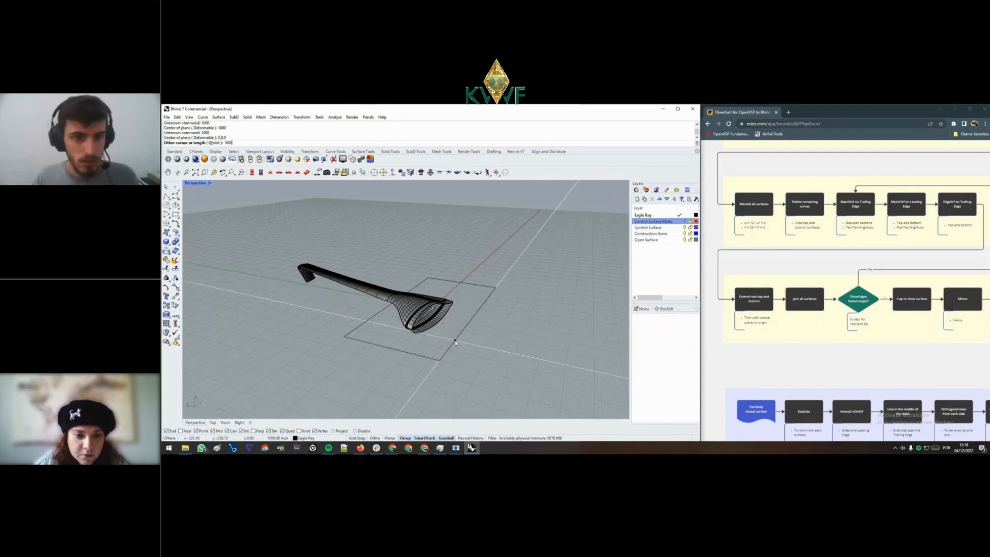
pyautogui.press('Return')
pyautogui.write('1000')
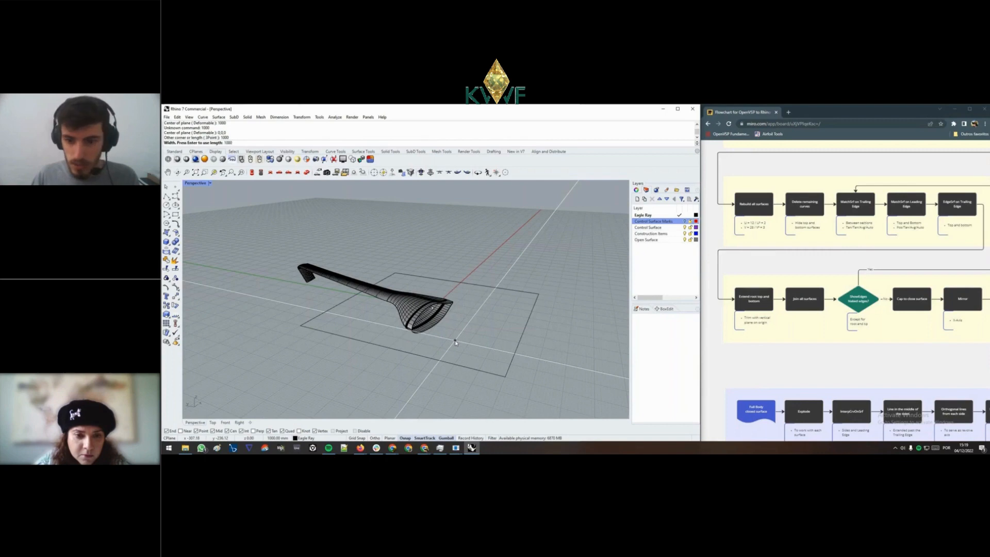
pyautogui.press('Return')
# - Rotate the plane so it stands vertically across the root of the half body
pyautogui.click(457, 342)
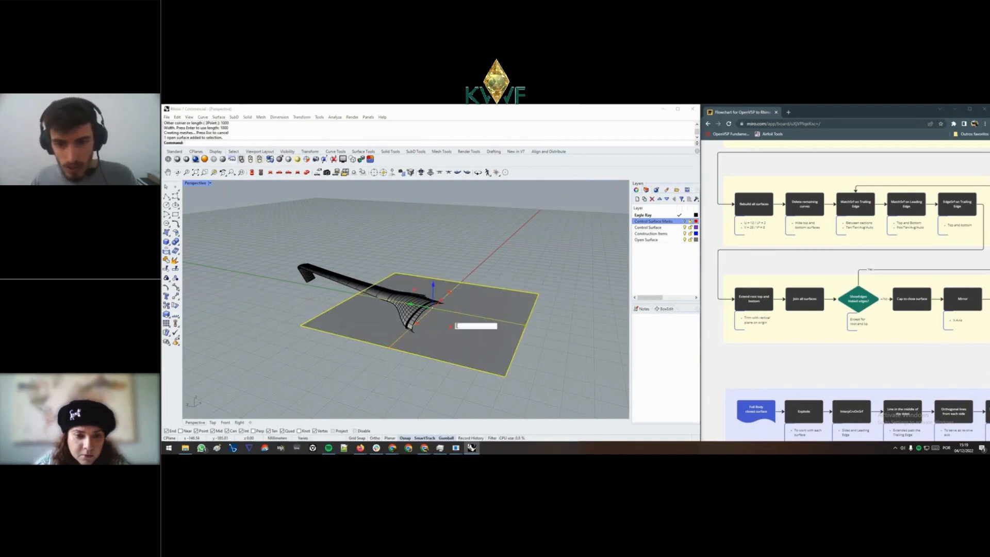
pyautogui.press('Return')
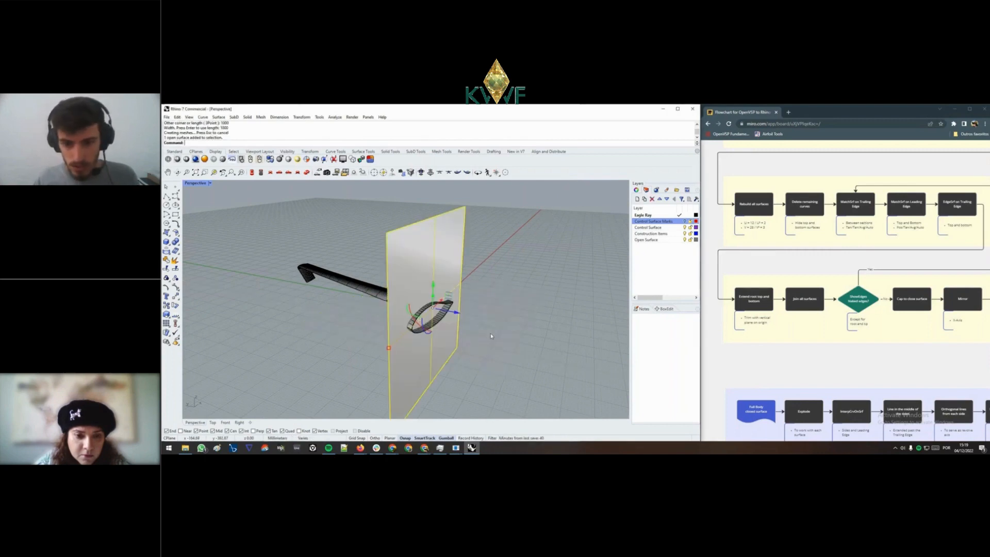
pyautogui.click(490, 333)
# - Trim off the extended root surfaces beyond the vertical plane, using the plane as the cutting object
pyautogui.moveTo(490, 333)
pyautogui.mouseDown(button='right')
pyautogui.moveTo(541, 319)
pyautogui.moveTo(483, 322)
pyautogui.moveTo(371, 301)
pyautogui.moveTo(468, 330)
pyautogui.moveTo(453, 292)
pyautogui.moveTo(481, 326)
pyautogui.moveTo(474, 334)
pyautogui.mouseUp(button='right')
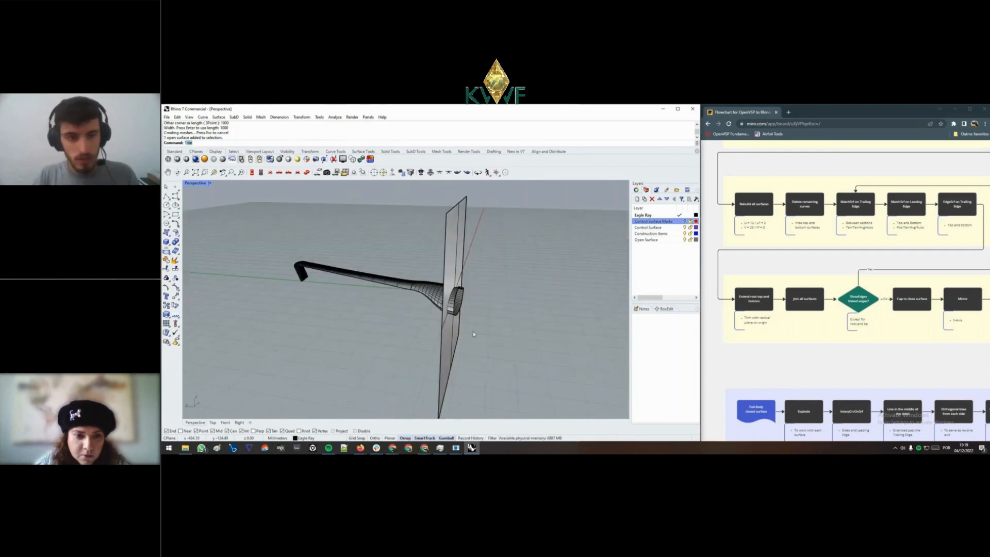
pyautogui.press('Return')
pyautogui.click(458, 302)
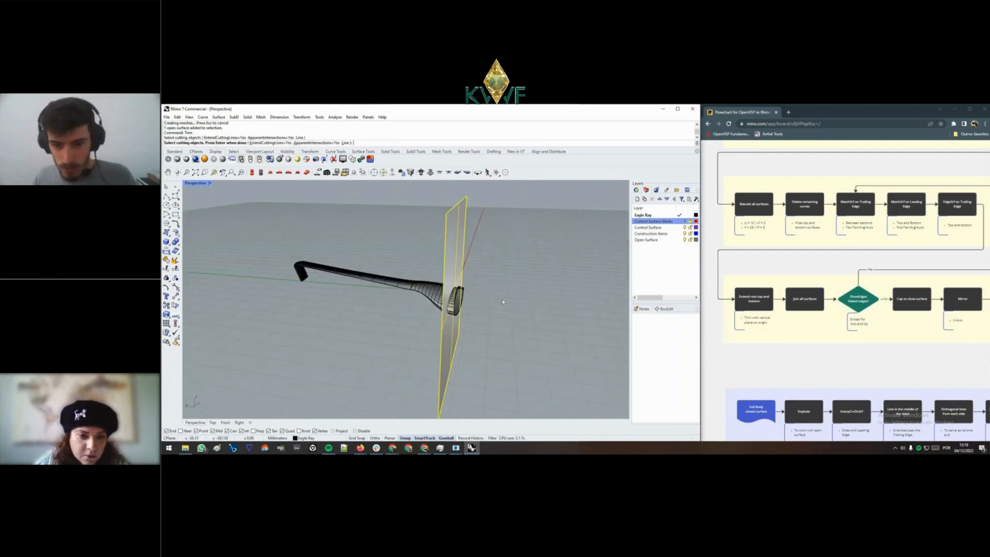
pyautogui.press('Return')
pyautogui.scroll(4, 460, 301)
pyautogui.click(459, 302)
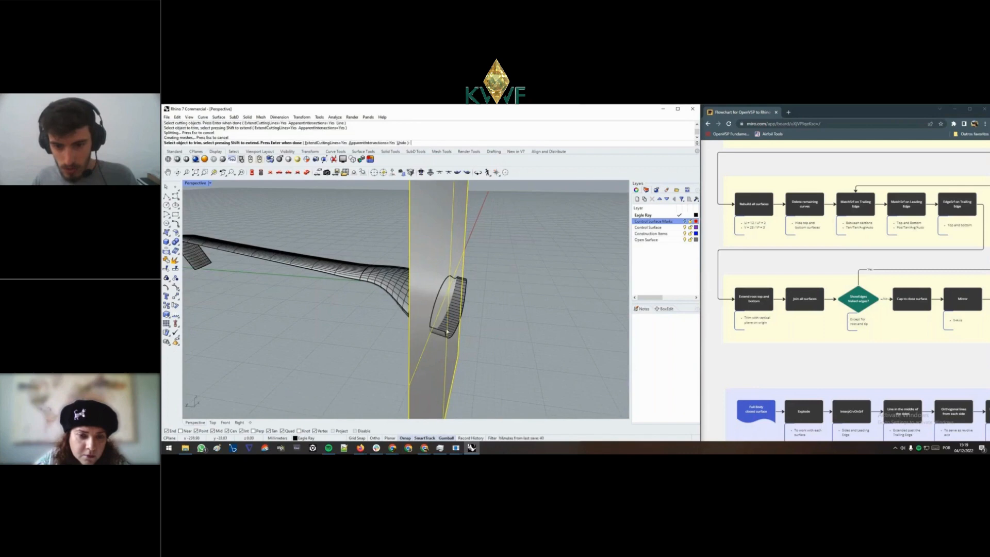
pyautogui.click(446, 328)
pyautogui.scroll(8, 467, 279)
pyautogui.click(466, 279)
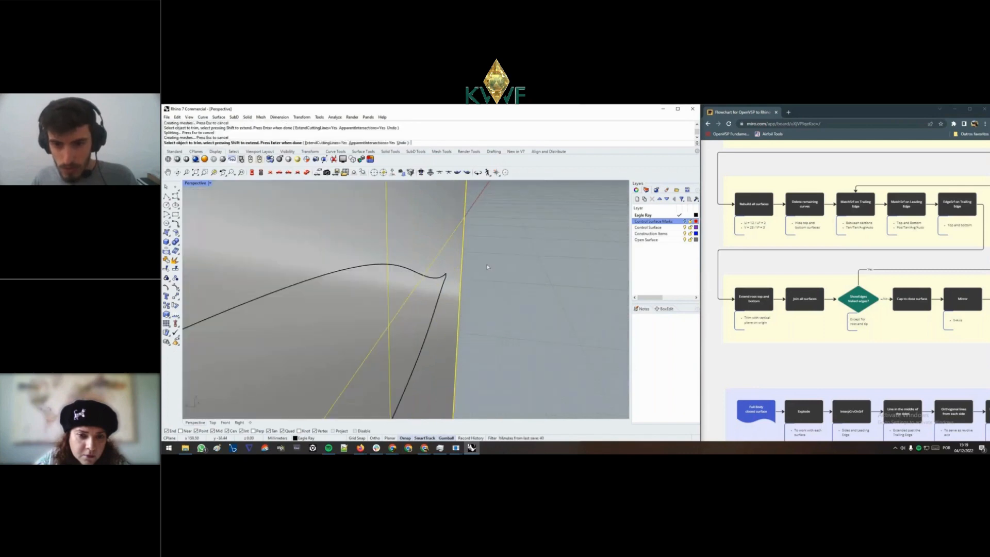
pyautogui.scroll(-7, 466, 279)
pyautogui.moveTo(475, 278); pyautogui.dragTo(459, 258, button='right')
pyautogui.press('Return')
# - Delete the vertical cutting plane
pyautogui.scroll(-8, 505, 267)
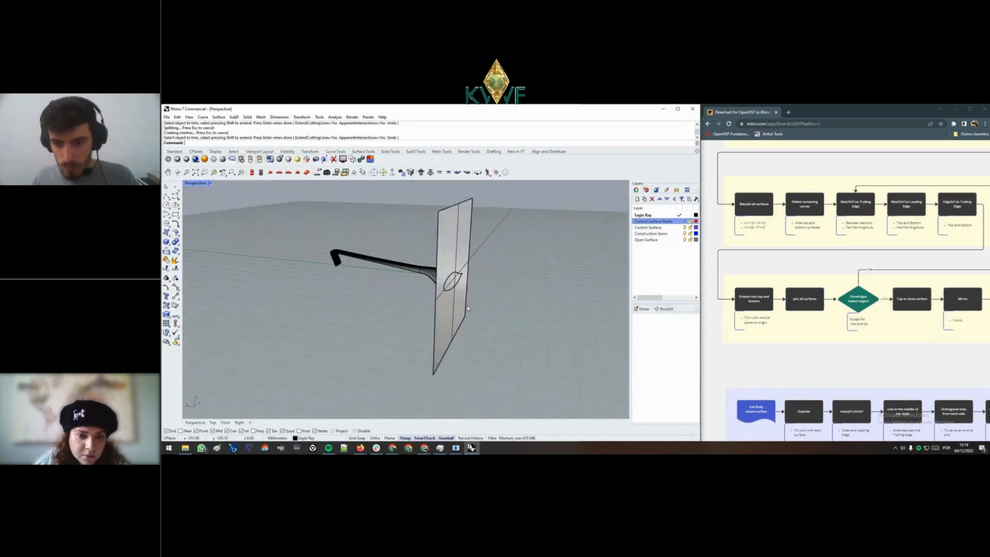
pyautogui.click(457, 311)
pyautogui.press('Delete')
# - Join all surfaces of the half body into one polysurface
pyautogui.moveTo(522, 315); pyautogui.dragTo(428, 274, button='right')
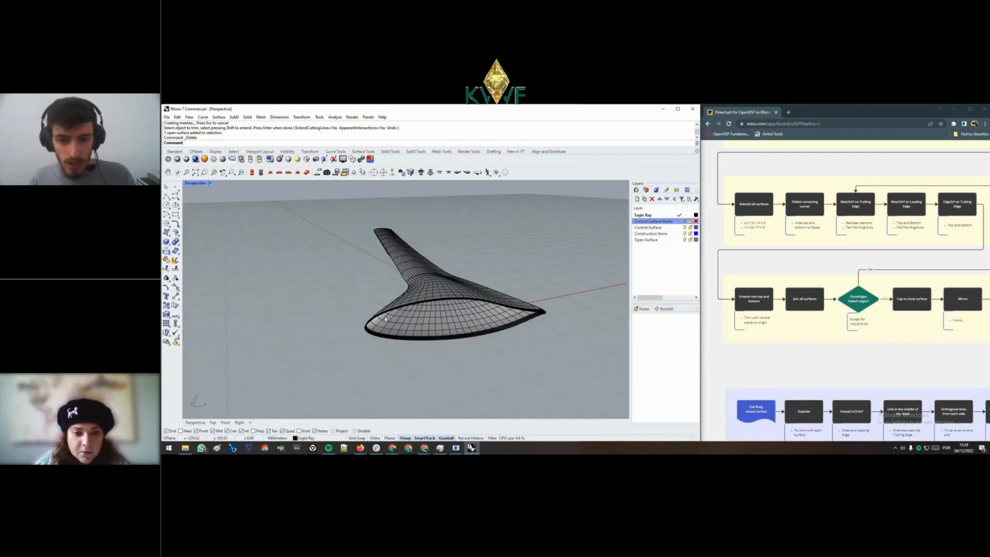
pyautogui.scroll(-7, 413, 315)
pyautogui.moveTo(384, 318); pyautogui.dragTo(432, 352, button='right')
pyautogui.hotkey('ctrl', 'a')
pyautogui.write('Joinm')
pyautogui.press('Return')
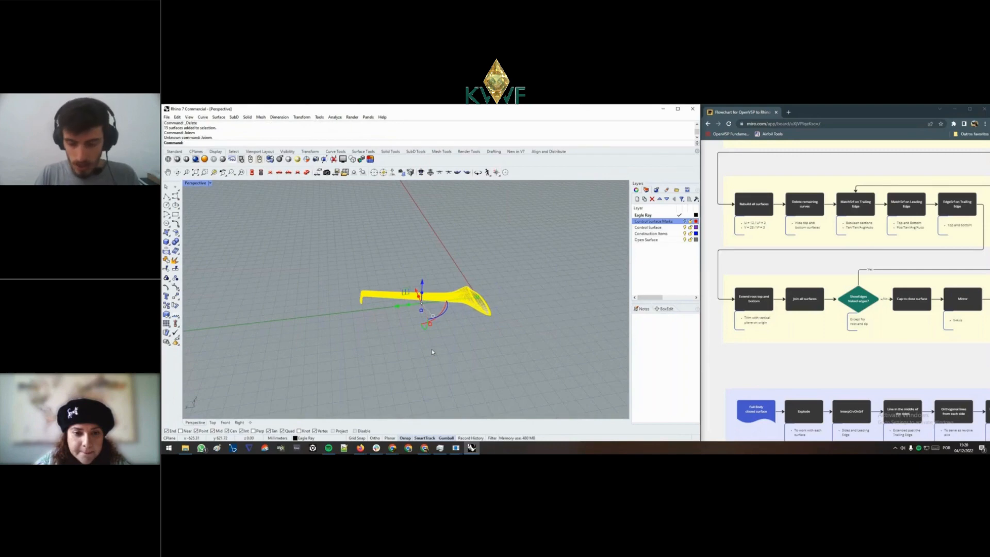
pyautogui.write('Join')
pyautogui.press('Return')
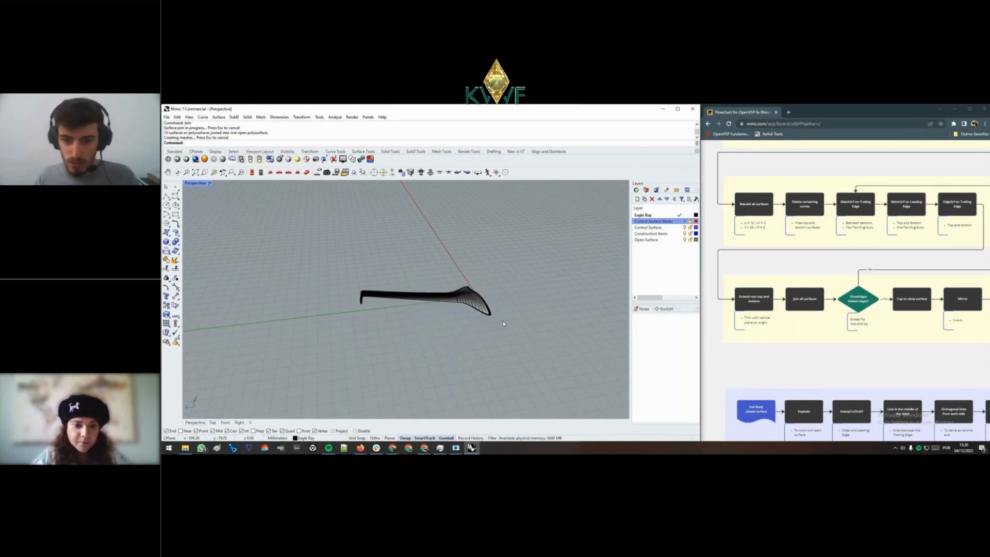
# - Run ShowEdges on the joined half body to highlight naked edges, and inspect the highlighted edges along the body
pyautogui.moveTo(504, 319); pyautogui.dragTo(416, 317, button='right')
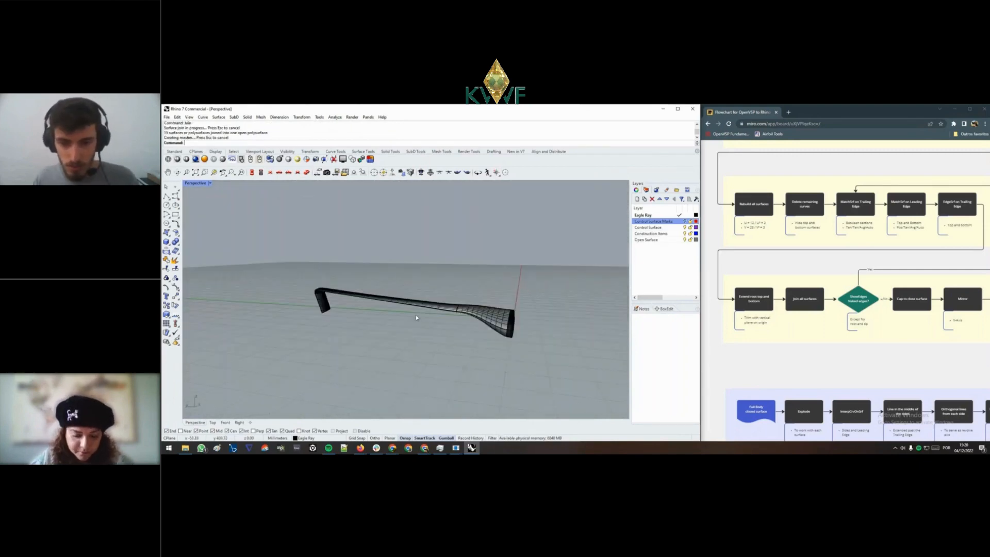
pyautogui.hotkey('ctrl', 'a')
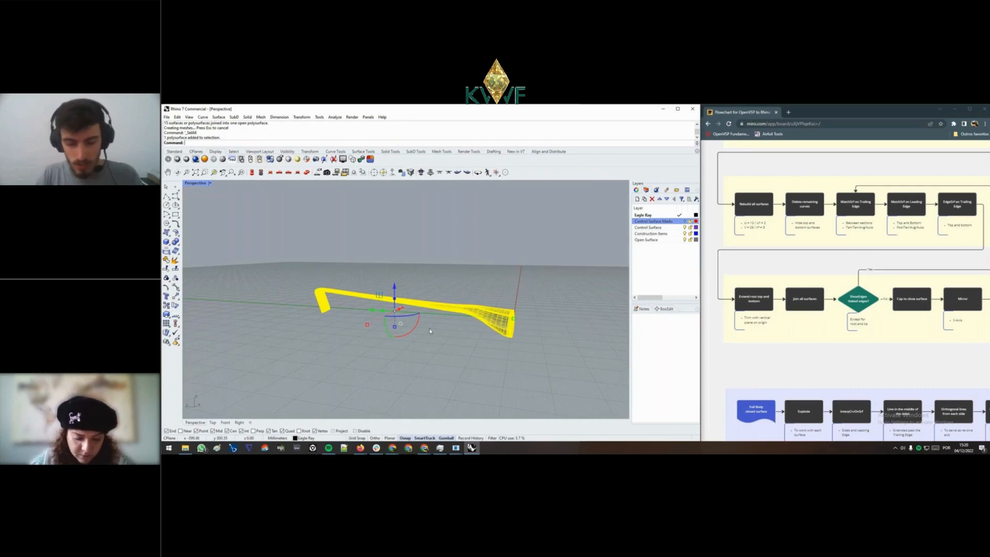
pyautogui.write('ShowEdges')
pyautogui.press('Return')
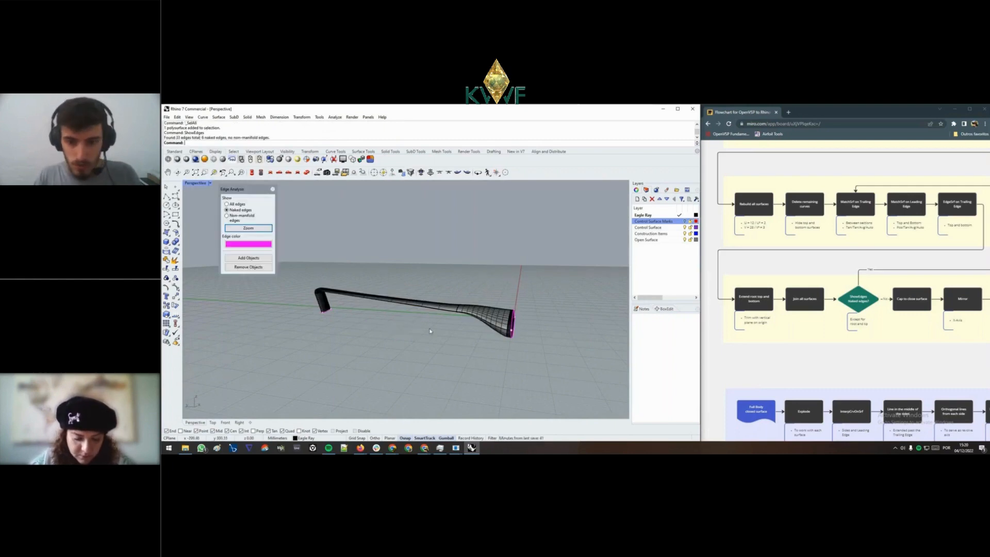
pyautogui.moveTo(441, 329); pyautogui.dragTo(475, 339, button='right')
pyautogui.scroll(10, 350, 323)
pyautogui.scroll(-10, 353, 322)
pyautogui.scroll(9, 504, 314)
pyautogui.scroll(-18, 498, 322)
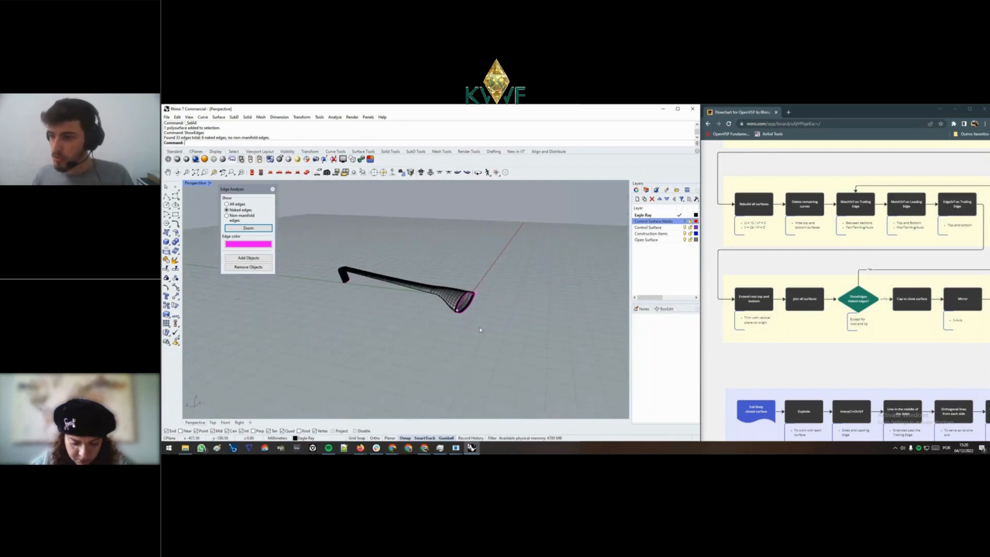
# - Check the flowchart's naked-edge criterion and examine the highlighted open edges at the half body's root and wing tip
pyautogui.moveTo(890, 334); pyautogui.dragTo(817, 334)
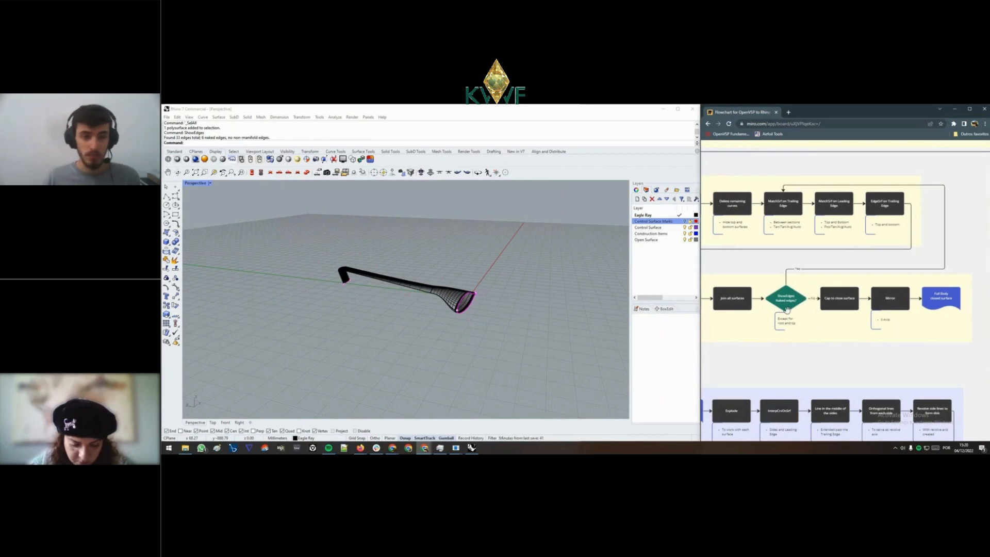
pyautogui.click(463, 266)
pyautogui.moveTo(443, 264)
pyautogui.mouseDown(button='right')
pyautogui.moveTo(457, 267)
pyautogui.moveTo(437, 278)
pyautogui.mouseUp(button='right')
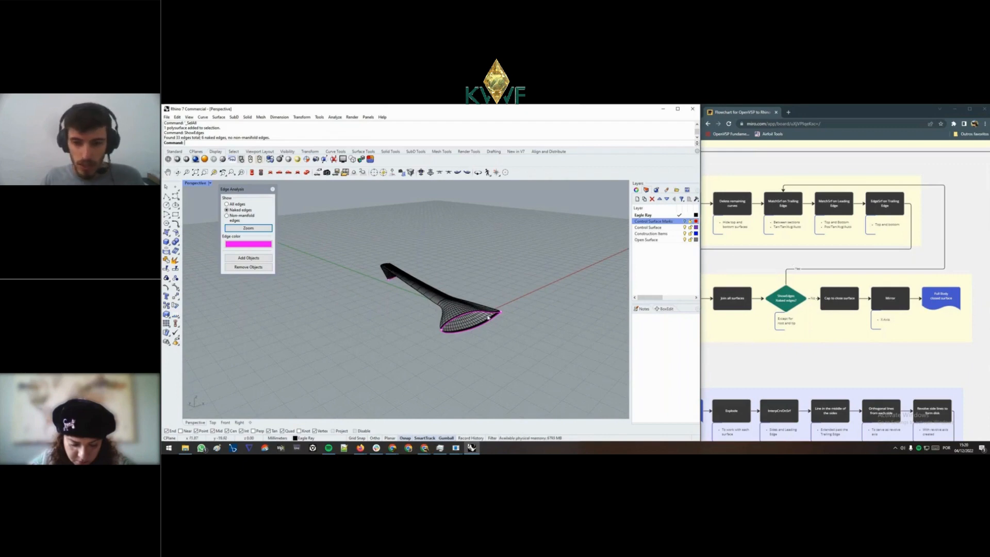
pyautogui.moveTo(488, 318); pyautogui.dragTo(382, 324, button='right')
pyautogui.scroll(10, 360, 244)
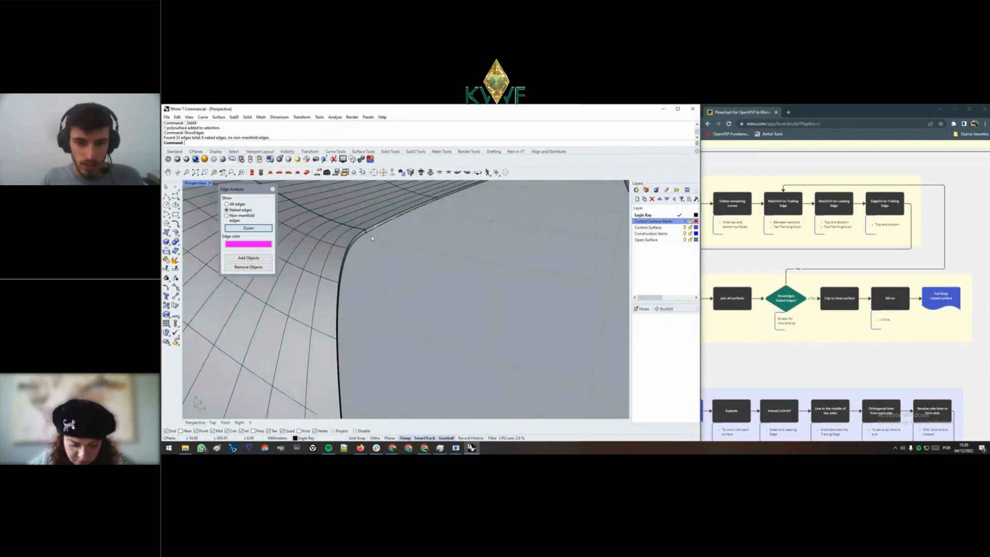
pyautogui.scroll(-12, 364, 233)
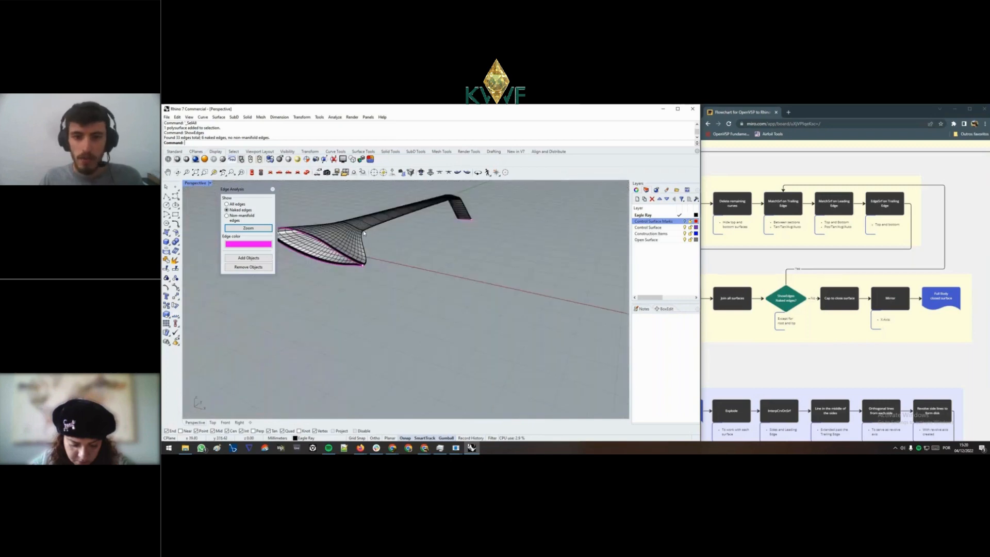
pyautogui.moveTo(365, 258); pyautogui.dragTo(424, 298, button='right')
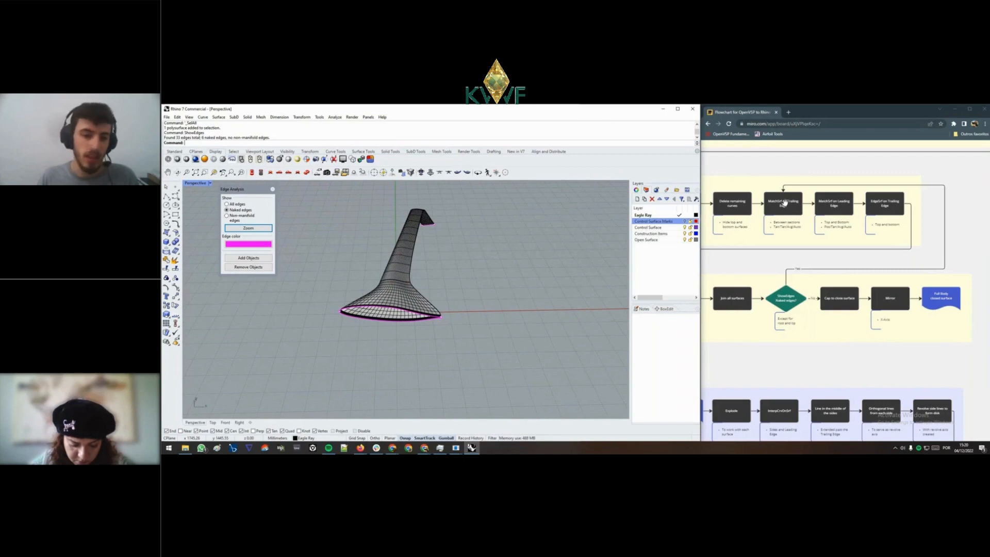
pyautogui.moveTo(463, 298); pyautogui.dragTo(536, 311, button='right')
# - Mirror a copy of the half body across the X axis using the XAxis option
pyautogui.click(467, 289)
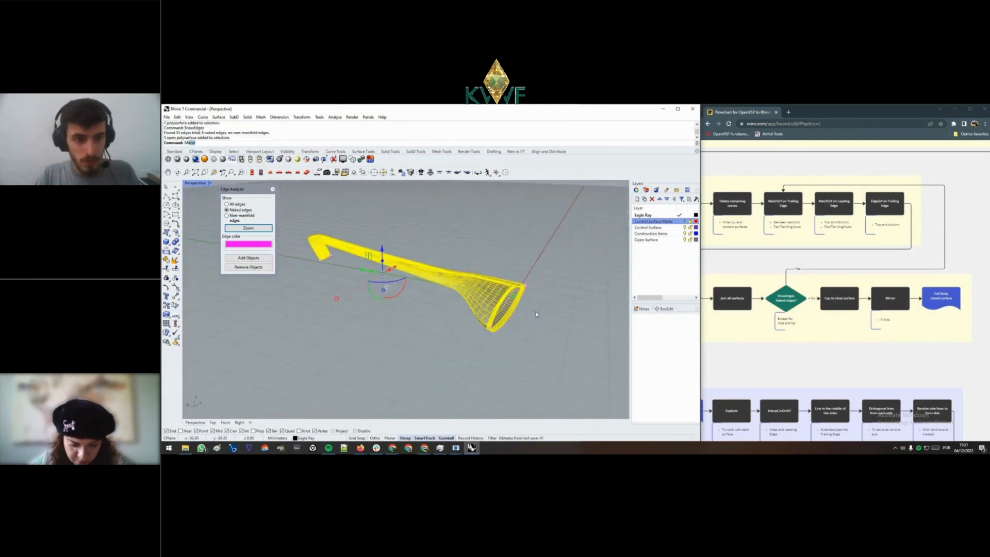
pyautogui.press('Return')
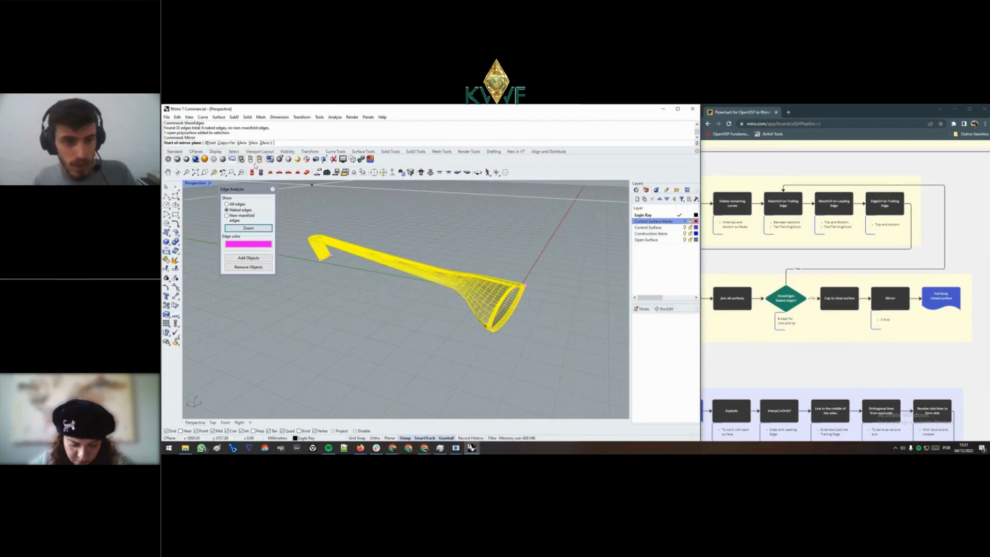
pyautogui.click(242, 142)
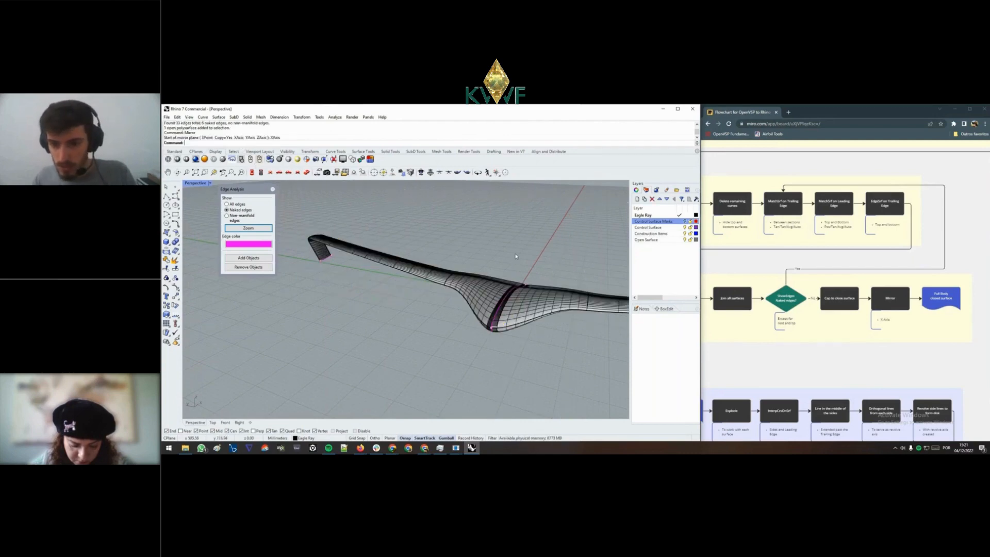
pyautogui.moveTo(516, 243); pyautogui.dragTo(490, 322, button='right')
# - Join the original and mirrored halves into one polysurface
pyautogui.hotkey('ctrl', 'a')
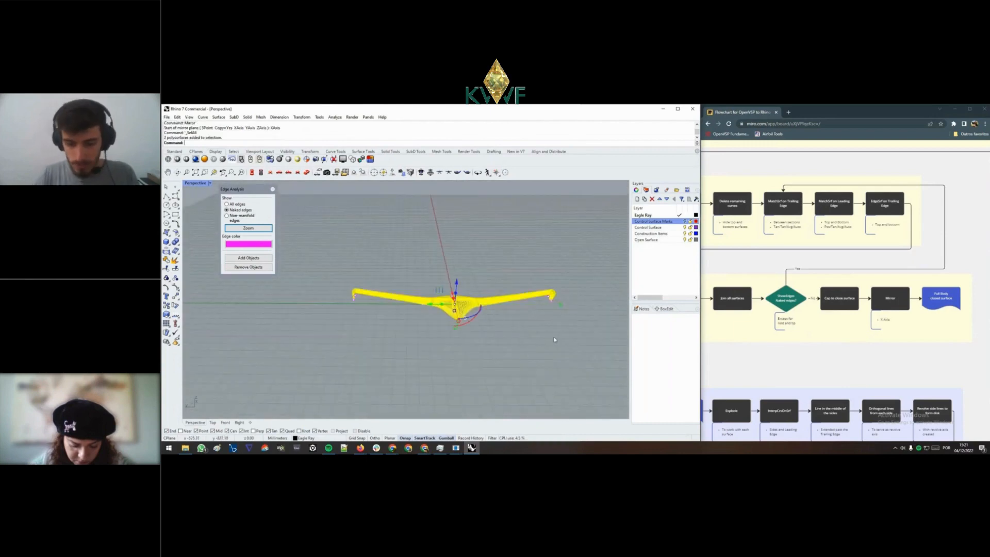
pyautogui.write('Join')
pyautogui.press('Return')
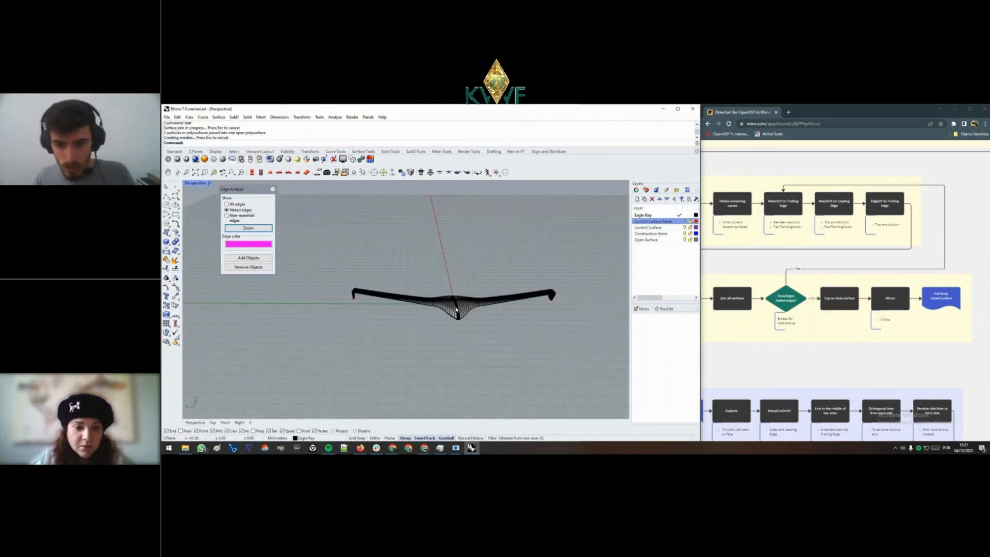
# - Examine the joined full body's centre seam and wing tips, comparing it with the flowchart's cap, mirror and closed-surface stages
pyautogui.scroll(4, 458, 309)
pyautogui.moveTo(459, 310); pyautogui.dragTo(428, 302, button='right')
pyautogui.scroll(-4, 436, 281)
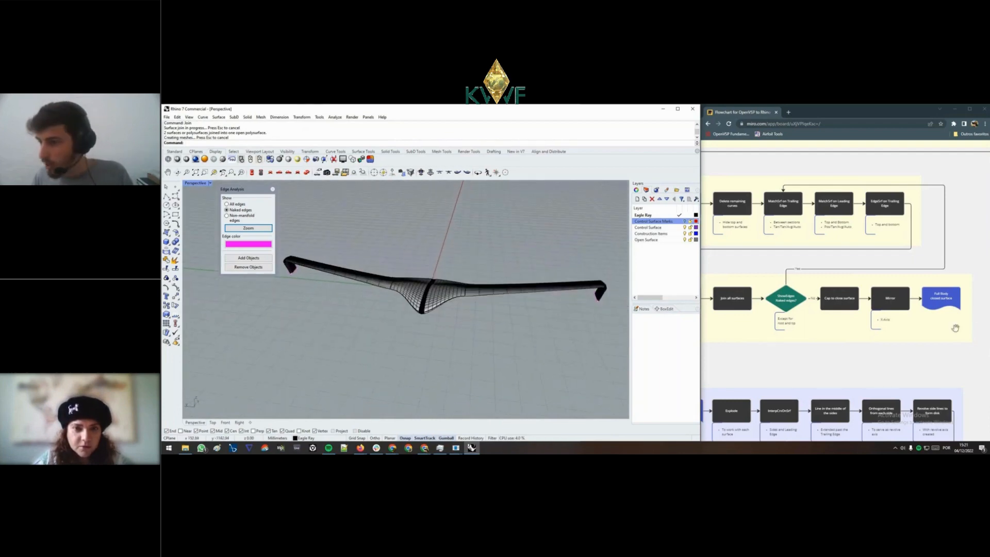
pyautogui.moveTo(954, 329); pyautogui.dragTo(928, 324)
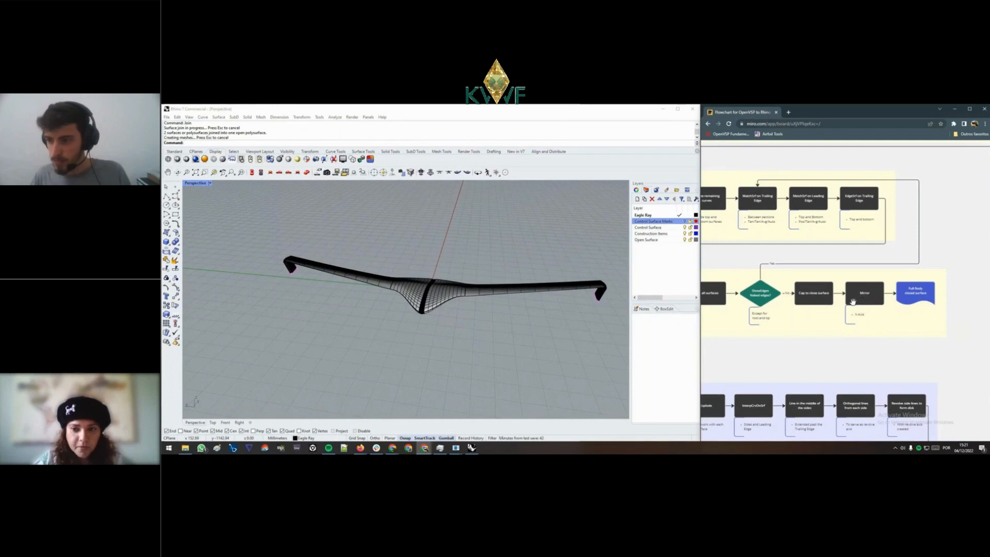
pyautogui.scroll(2, 874, 310)
pyautogui.scroll(-2, 907, 299)
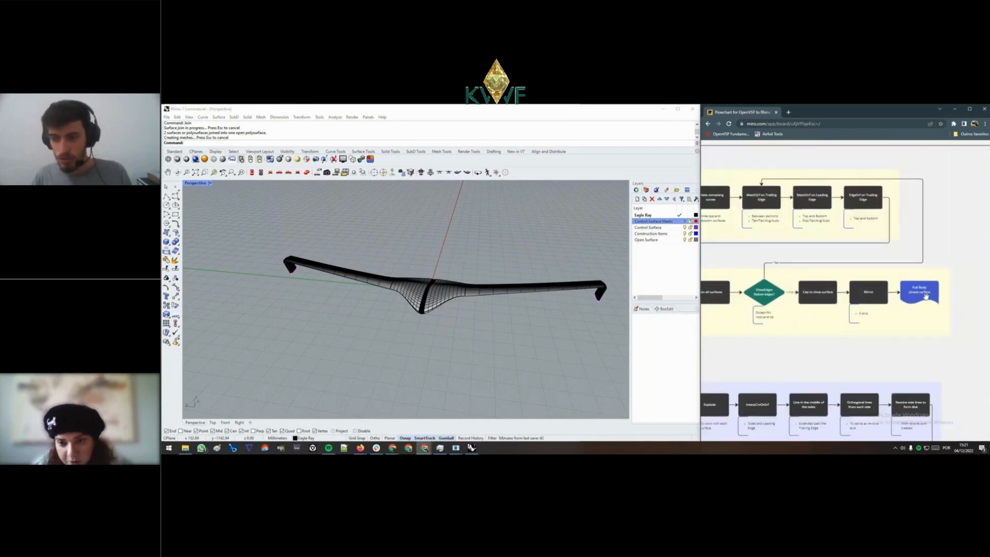
pyautogui.click(535, 294)
pyautogui.moveTo(534, 294); pyautogui.dragTo(505, 302, button='right')
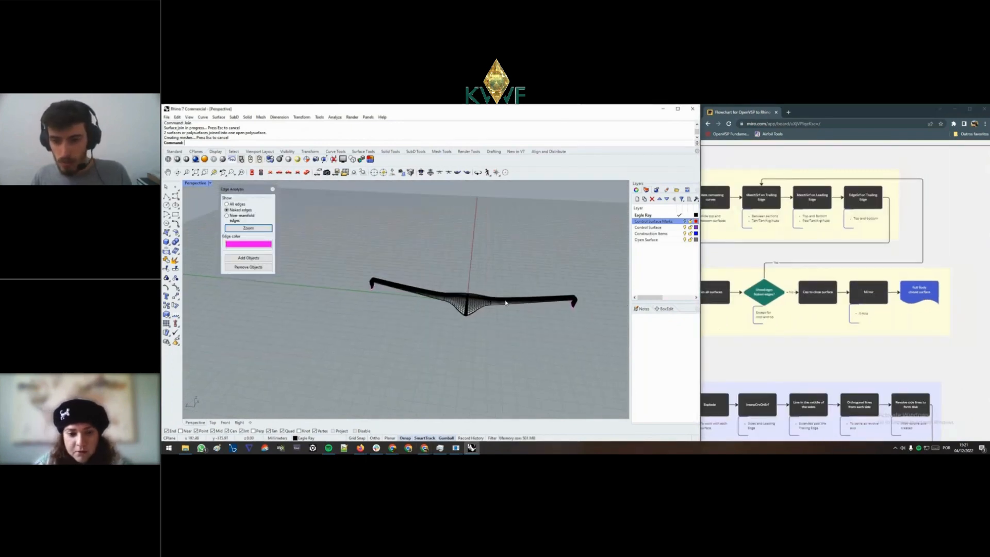
pyautogui.scroll(2, 505, 302)
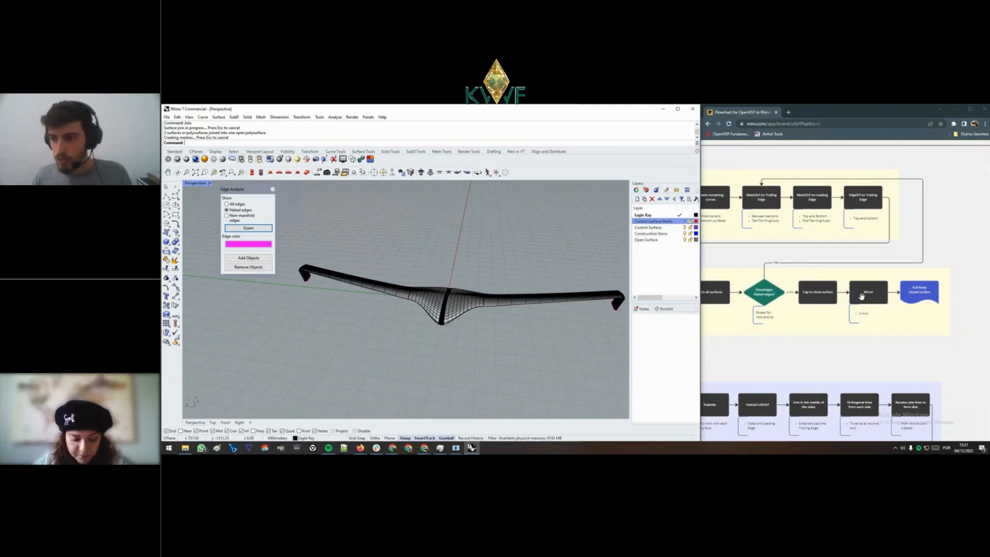
pyautogui.moveTo(433, 288); pyautogui.dragTo(423, 278, button='right')
pyautogui.click(425, 279)
pyautogui.press('Escape')
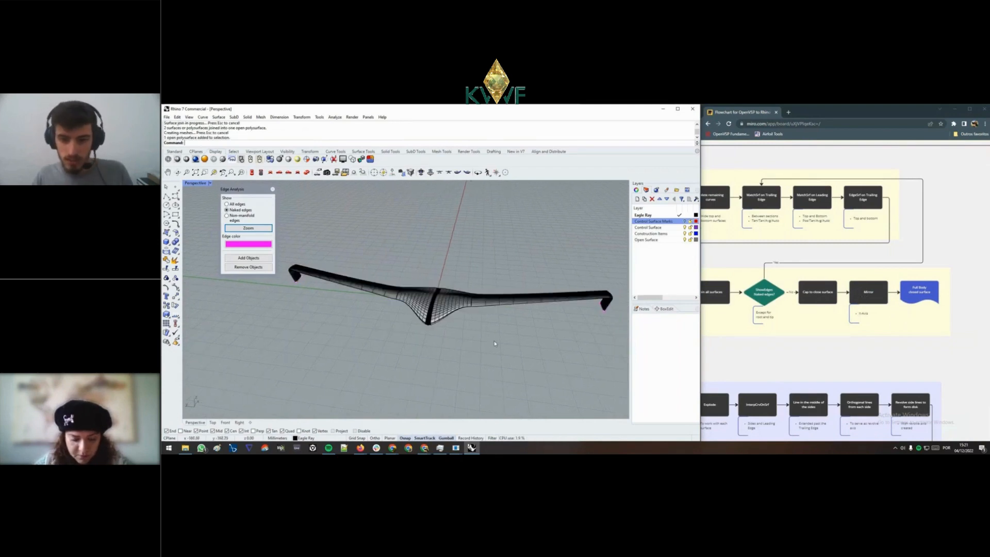
# - Cap the open wing tips of the joined full body with the Cap command
pyautogui.moveTo(464, 330); pyautogui.dragTo(474, 304, button='right')
pyautogui.scroll(3, 349, 207)
pyautogui.scroll(-5, 350, 233)
pyautogui.click(489, 321)
pyautogui.write('C')
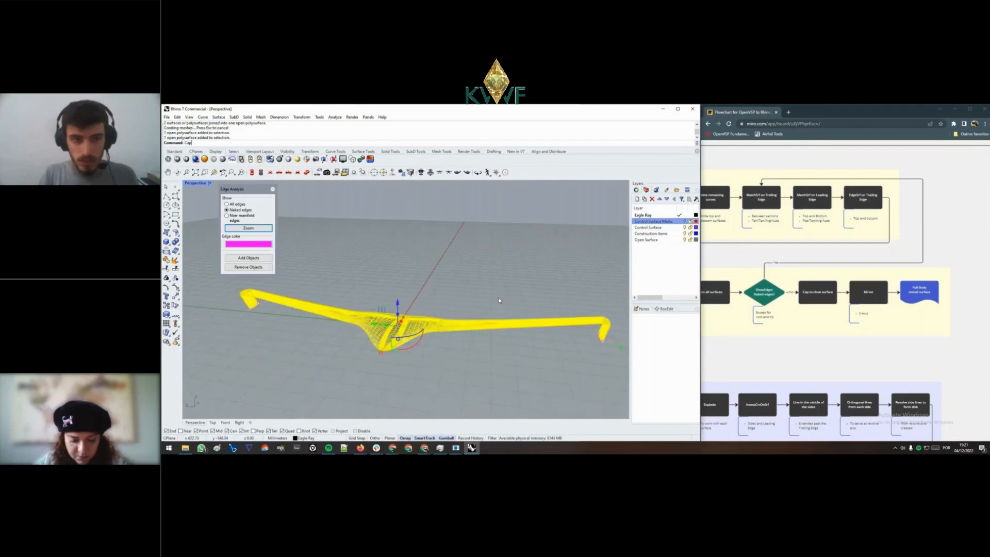
pyautogui.write('ap')
pyautogui.press('Return')
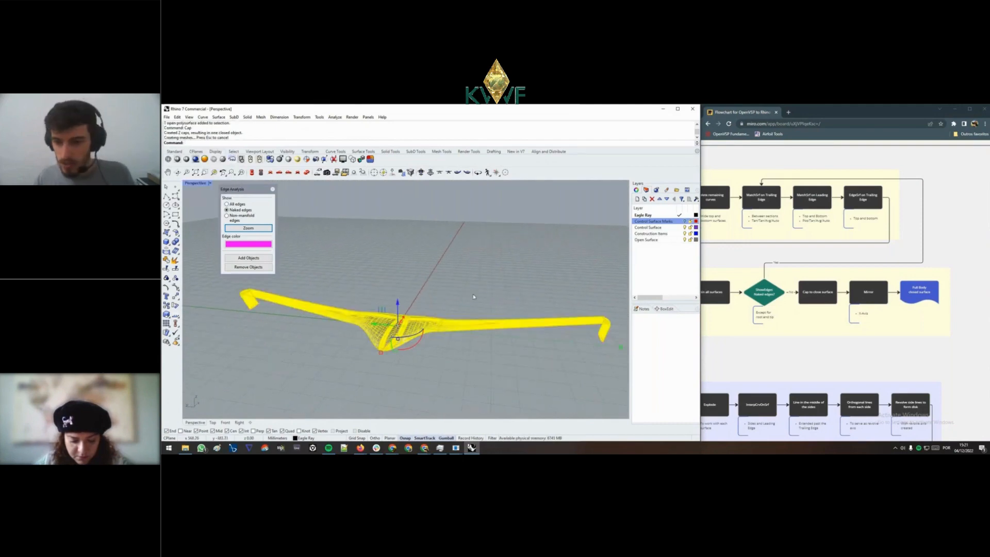
pyautogui.click(479, 298)
# - Inspect the capped wing tip and check whether the full body is a closed polysurface
pyautogui.moveTo(525, 305); pyautogui.dragTo(458, 247, button='right')
pyautogui.scroll(5, 464, 214)
pyautogui.click(489, 210)
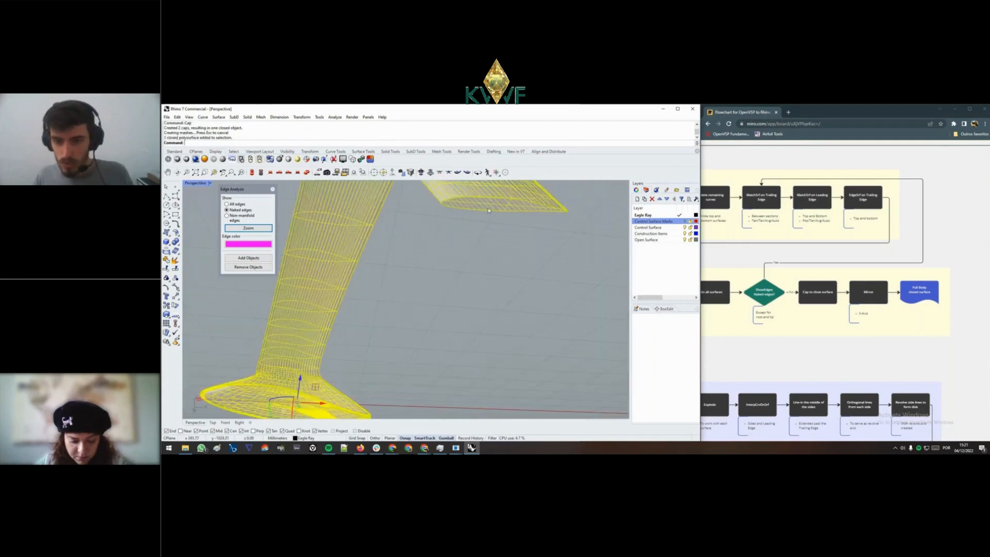
pyautogui.click(476, 245)
pyautogui.scroll(-6, 411, 246)
pyautogui.moveTo(408, 246); pyautogui.dragTo(346, 304, button='right')
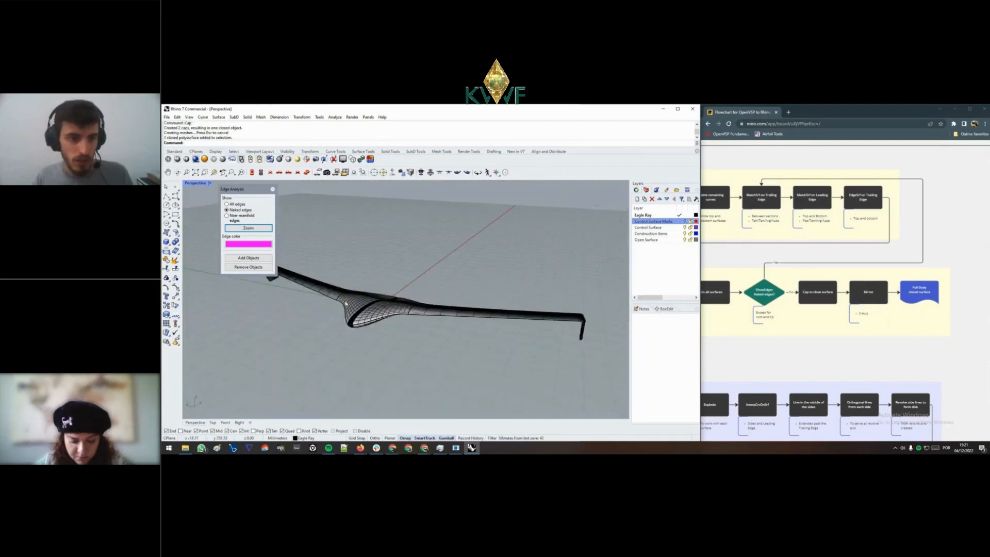
pyautogui.click(346, 303)
pyautogui.moveTo(165, 138); pyautogui.dragTo(230, 138)
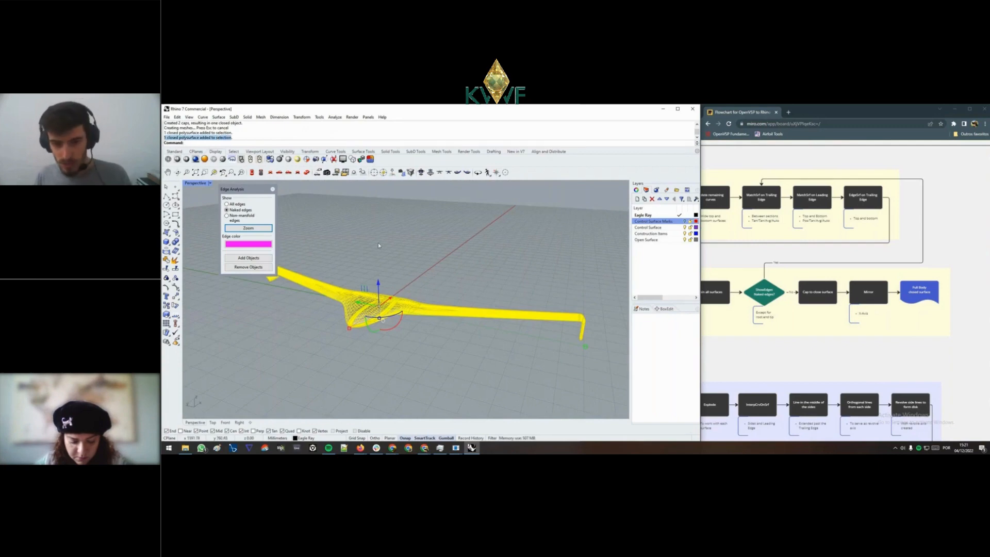
pyautogui.click(400, 257)
pyautogui.moveTo(400, 258); pyautogui.dragTo(479, 274, button='right')
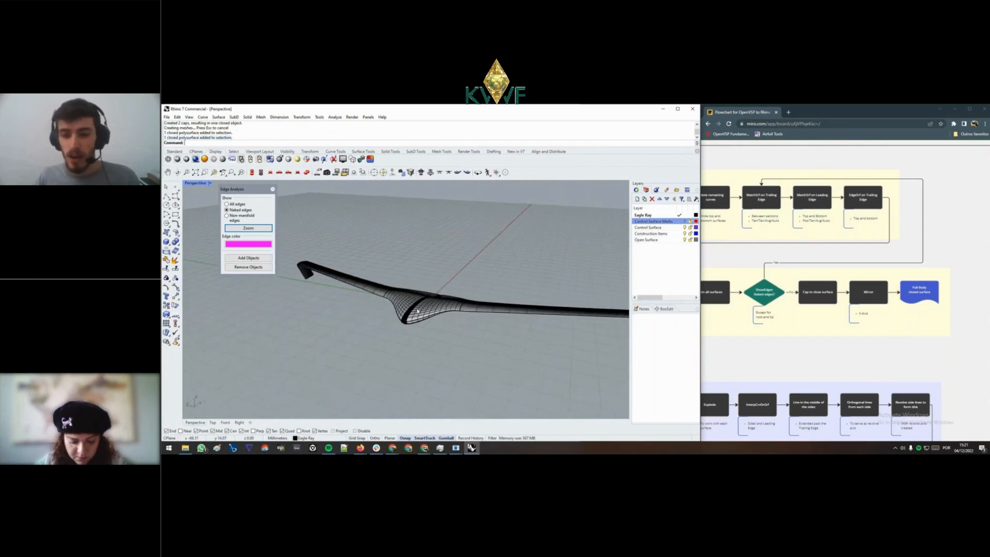
# - Examine the capped body's centre section and overall shape, and recheck its polysurface status
pyautogui.moveTo(417, 310)
pyautogui.mouseDown(button='right')
pyautogui.moveTo(490, 268)
pyautogui.moveTo(497, 308)
pyautogui.moveTo(436, 316)
pyautogui.mouseUp(button='right')
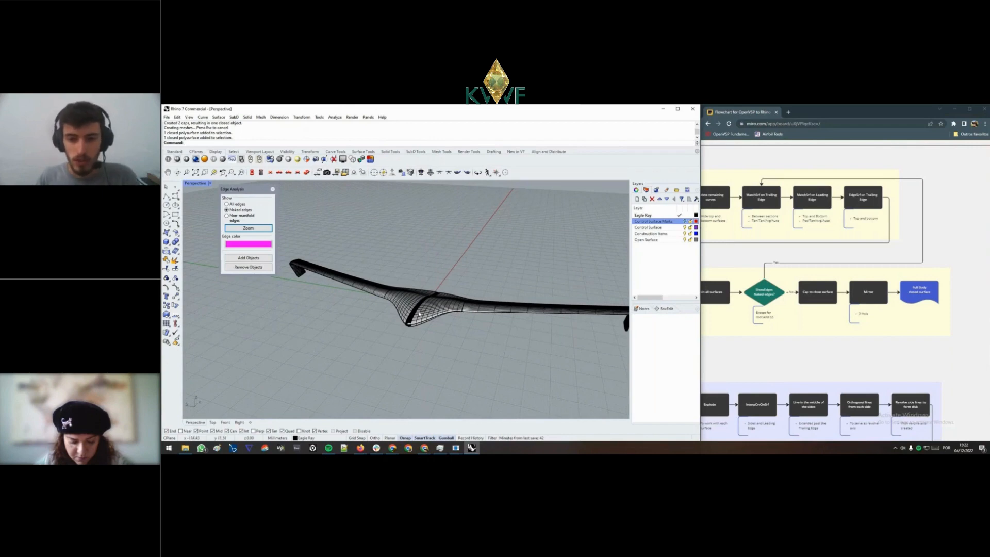
pyautogui.scroll(5, 419, 313)
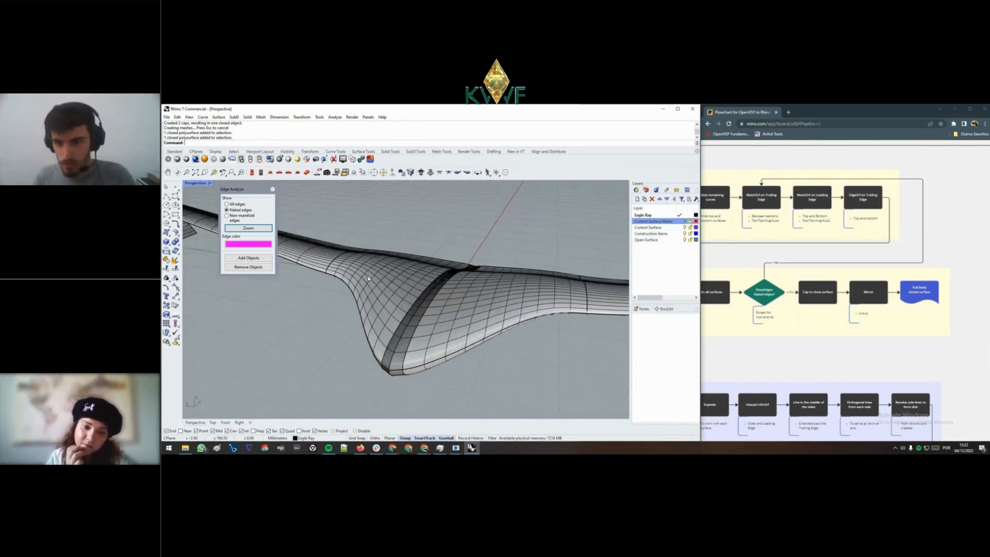
pyautogui.scroll(-4, 368, 279)
pyautogui.click(411, 321)
pyautogui.scroll(-1, 411, 320)
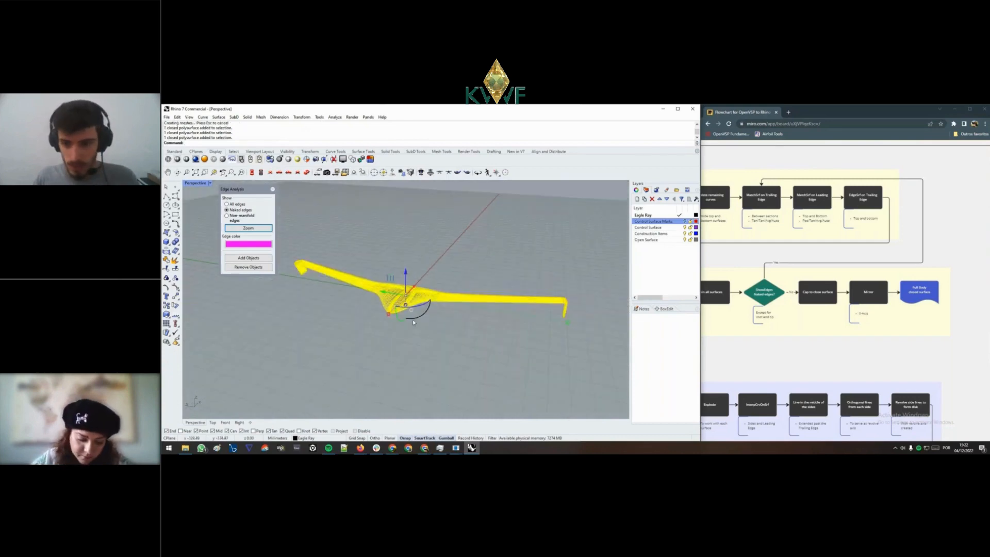
pyautogui.moveTo(413, 319); pyautogui.dragTo(443, 299, button='right')
pyautogui.press('Escape')
pyautogui.scroll(-3, 795, 316)
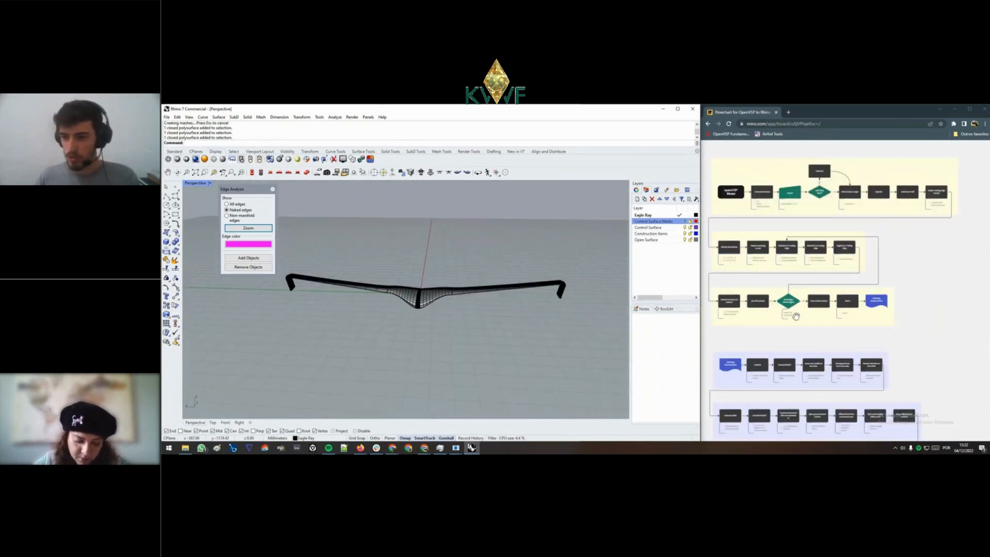
# - Review the flowchart's completed body stages and the following full-body section while viewing the closed model from several angles
pyautogui.moveTo(795, 316); pyautogui.dragTo(801, 290)
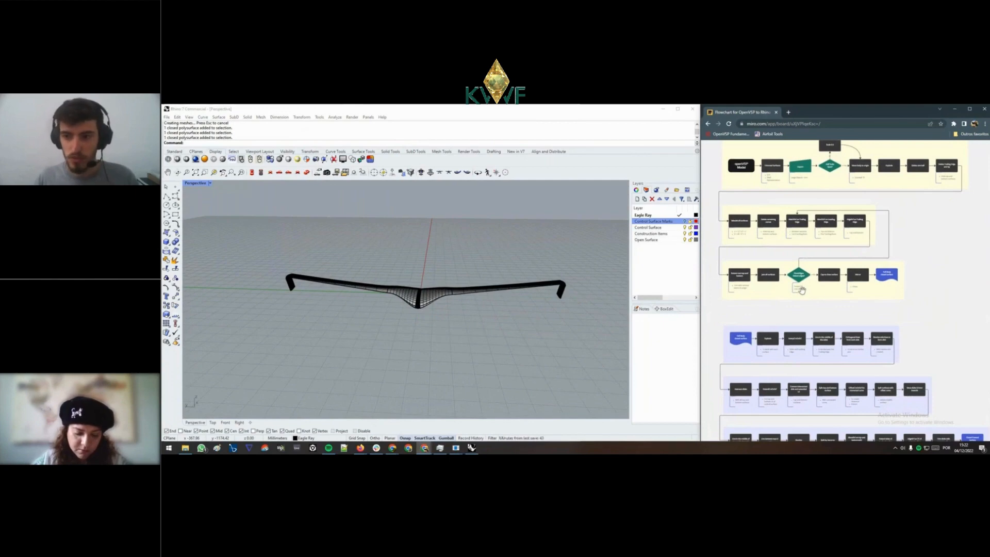
pyautogui.click(455, 343)
pyautogui.moveTo(455, 343); pyautogui.dragTo(443, 309, button='right')
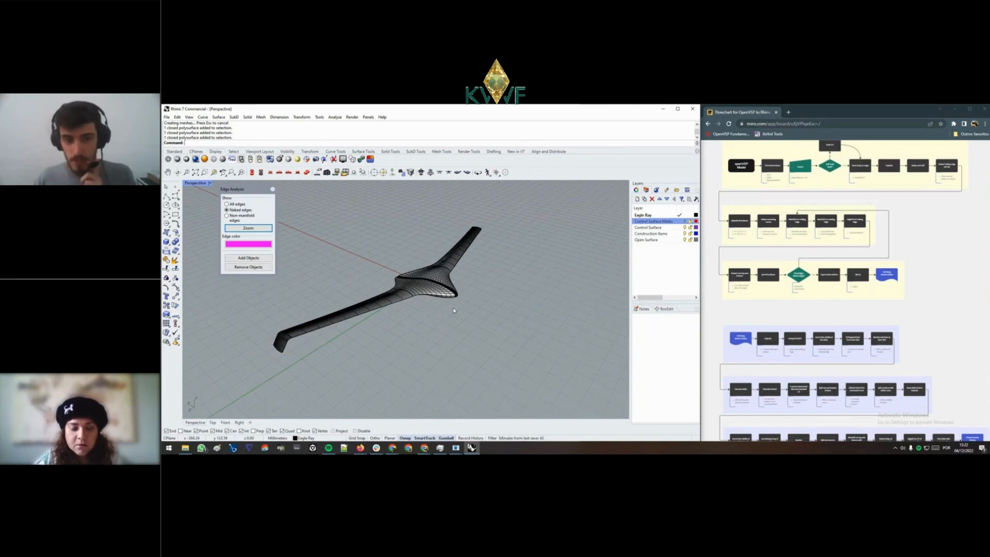
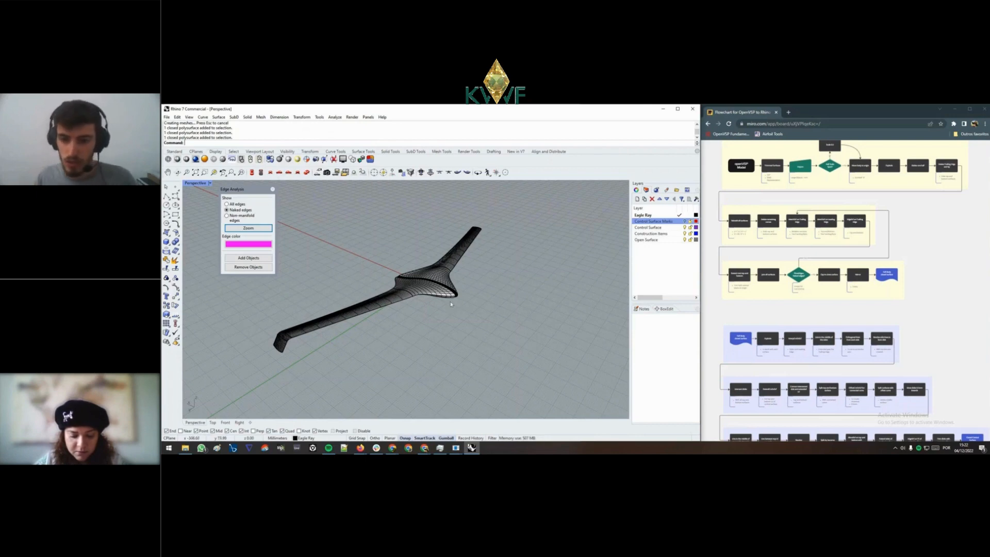
pyautogui.moveTo(450, 301); pyautogui.dragTo(413, 323, button='right')
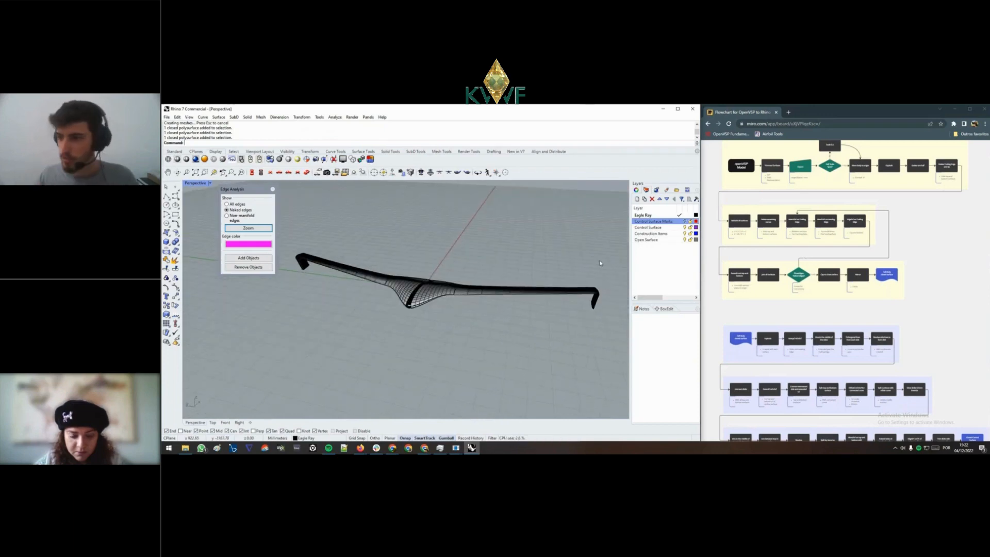
pyautogui.moveTo(901, 253); pyautogui.dragTo(913, 288)
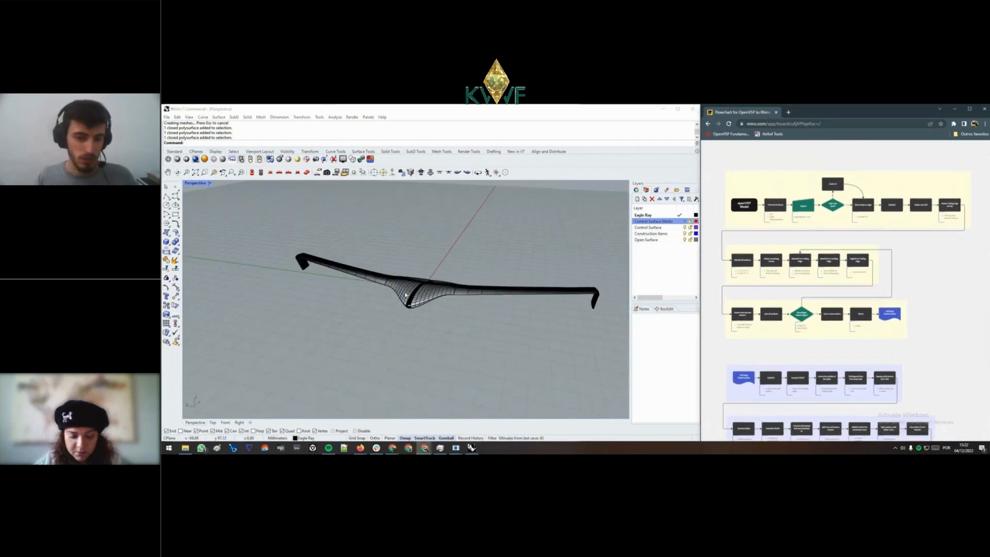
pyautogui.moveTo(406, 294); pyautogui.dragTo(477, 363, button='right')
pyautogui.click(485, 363)
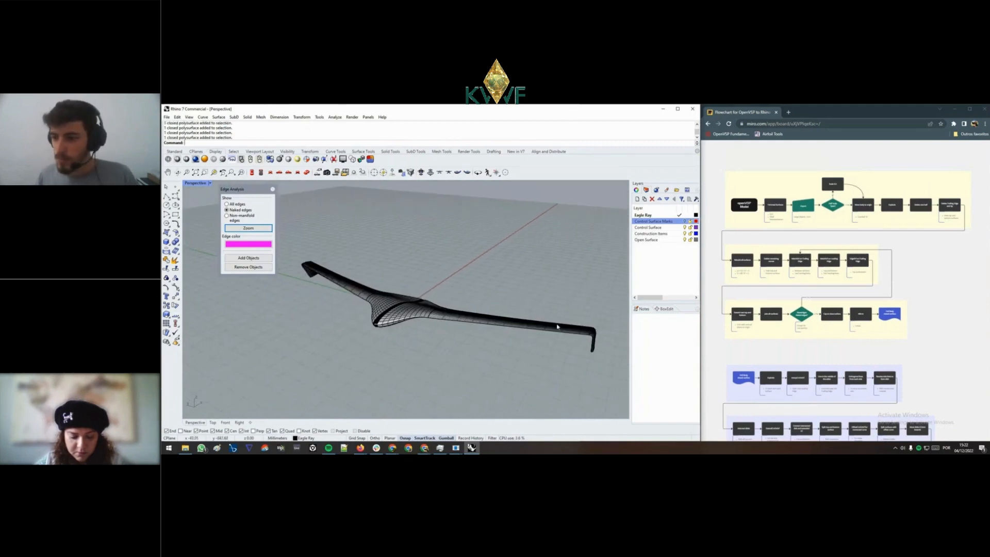
pyautogui.moveTo(799, 326); pyautogui.dragTo(824, 198)
pyautogui.click(367, 337)
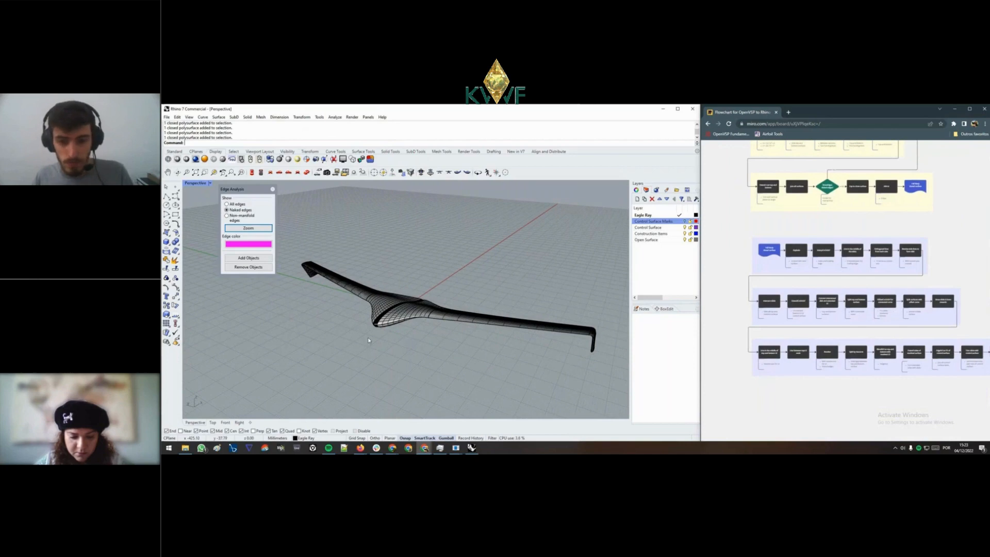
pyautogui.moveTo(367, 337); pyautogui.dragTo(458, 309, button='right')
pyautogui.scroll(3, 422, 314)
pyautogui.scroll(-5, 431, 321)
# - Duplicate the closed full body in place by copying it to the clipboard and pasting it
pyautogui.click(455, 302)
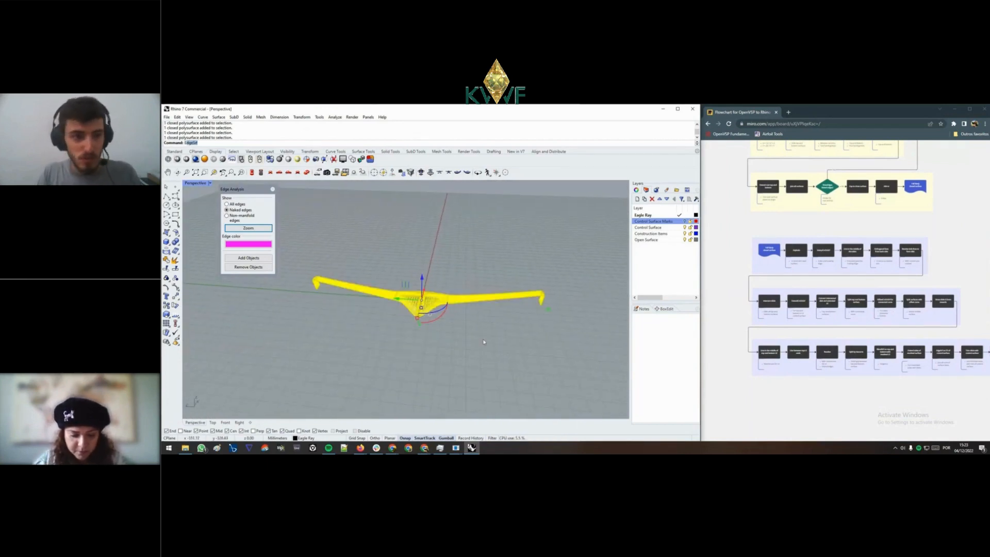
pyautogui.click(479, 339)
pyautogui.click(466, 298)
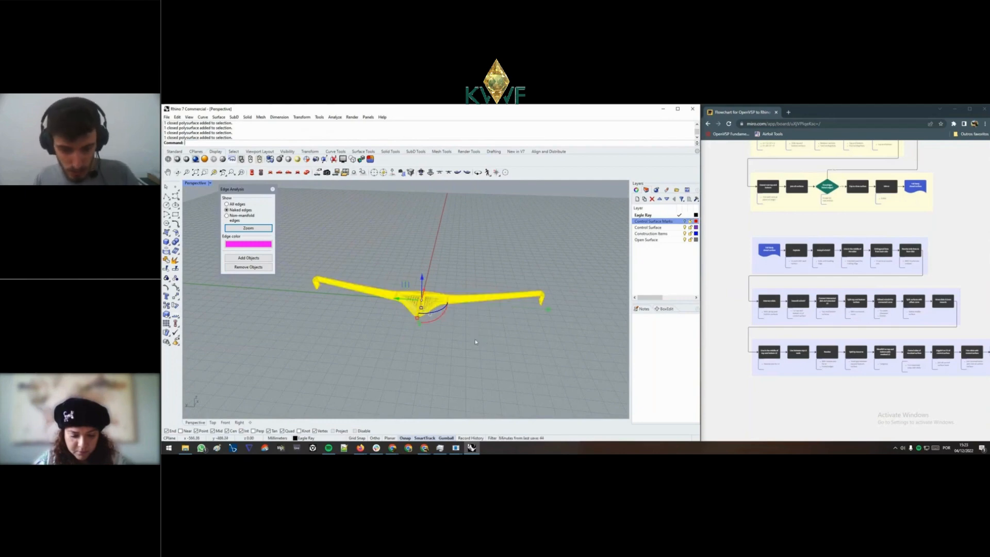
pyautogui.hotkey('ctrl', 'c')
pyautogui.hotkey('ctrl', 'v')
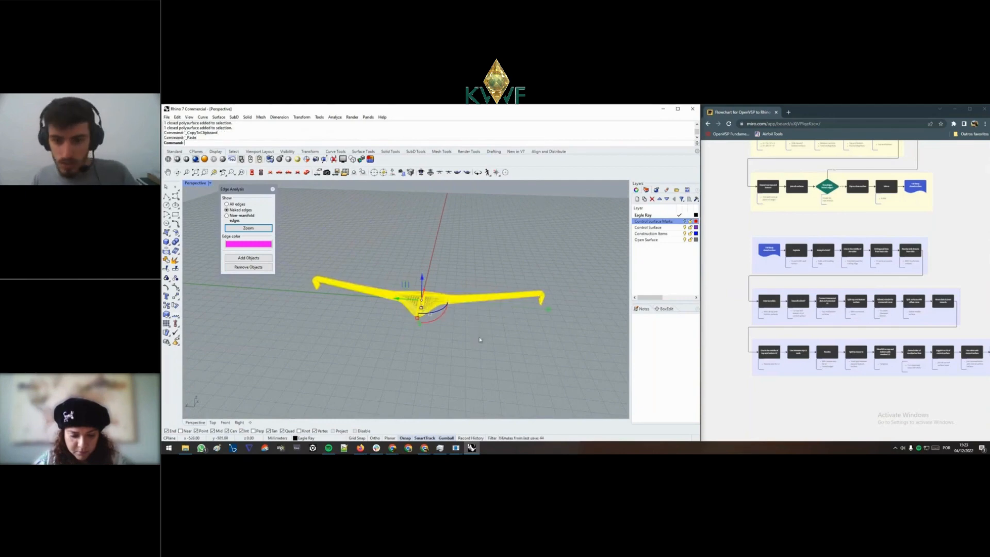
# - Move one of the overlapping bodies to the Open Surface layer, make that layer current and hide the Eagle Ray layer
pyautogui.click(481, 340)
pyautogui.click(454, 299)
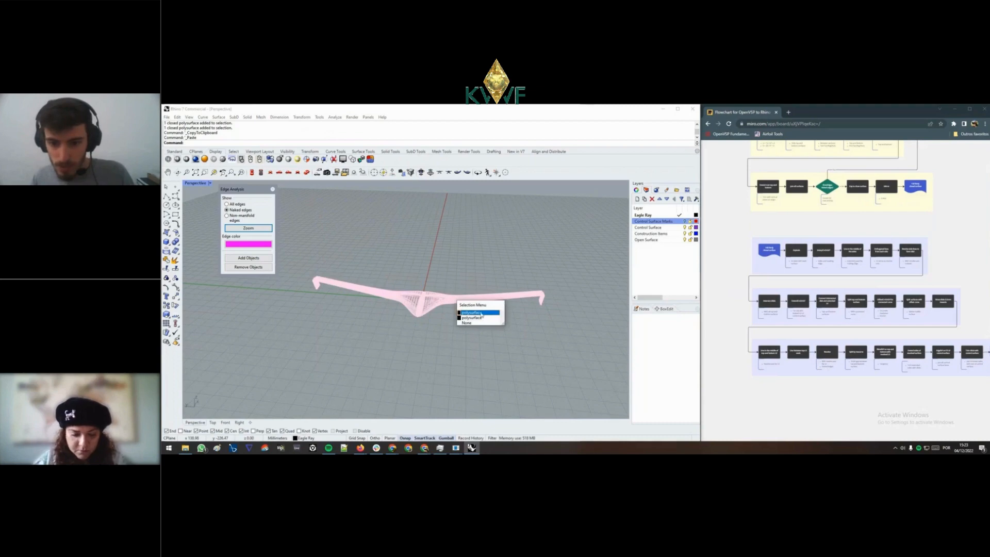
pyautogui.press('Return')
pyautogui.rightClick(657, 242)
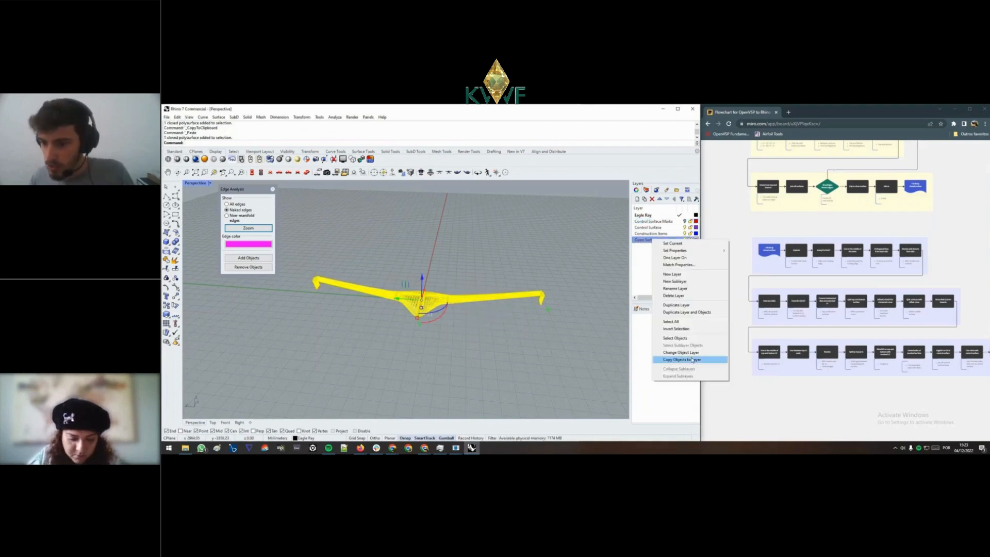
pyautogui.click(670, 353)
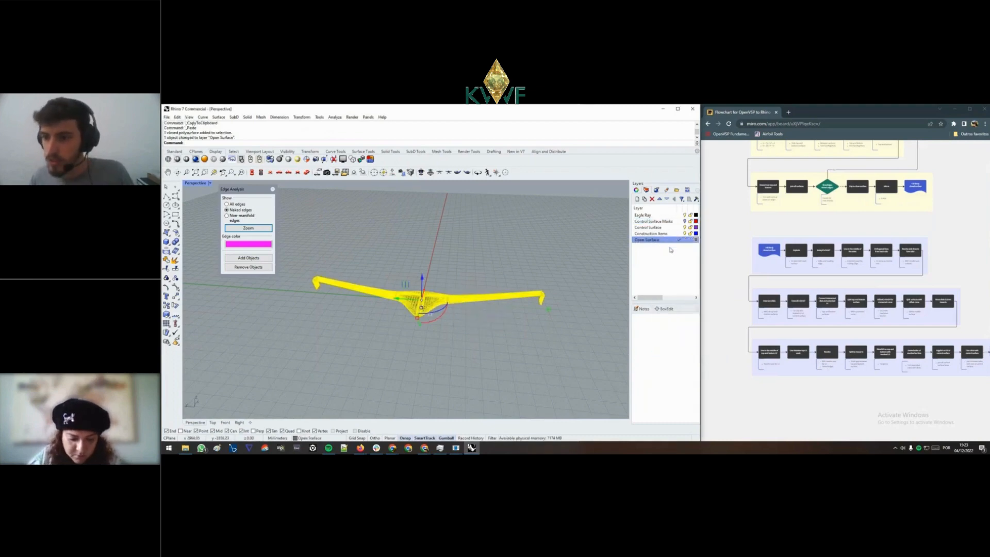
pyautogui.click(684, 215)
# - Explode the body on the Open Surface layer into individual surfaces and close the edge analysis
pyautogui.click(561, 309)
pyautogui.click(467, 301)
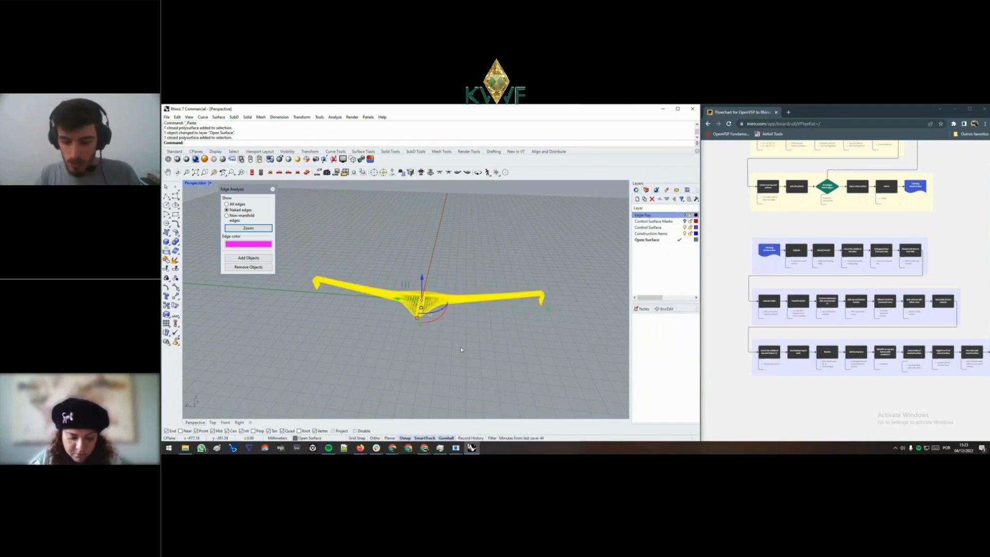
pyautogui.write('Explode')
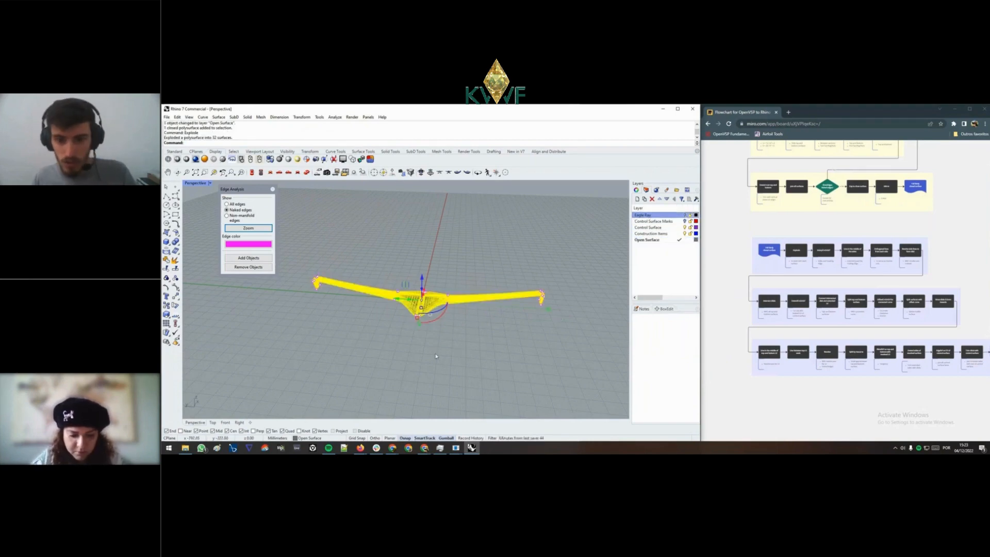
pyautogui.press('Return')
pyautogui.click(437, 332)
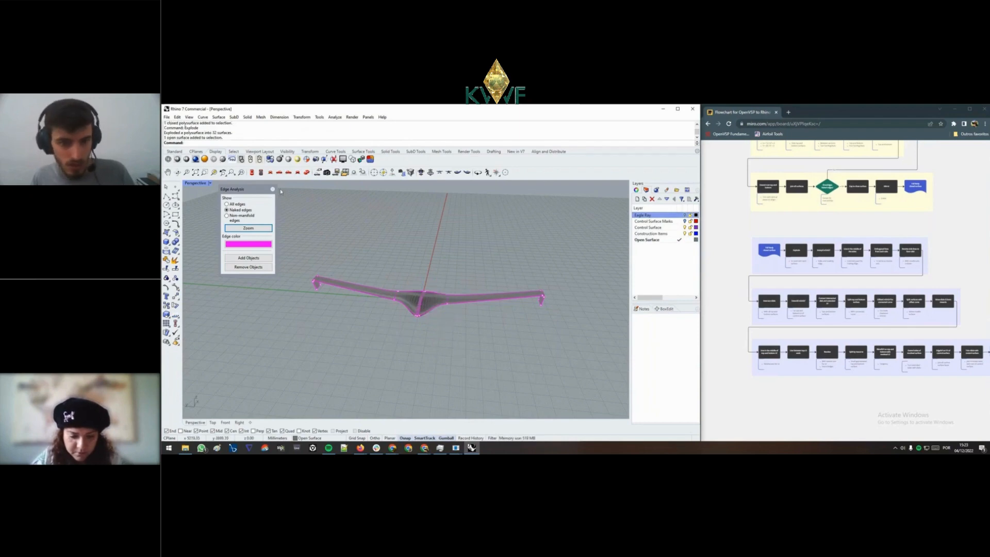
pyautogui.click(272, 189)
# - Select pieces of the exploded centre body and wing to check that they are separate surfaces
pyautogui.click(416, 303)
pyautogui.click(436, 302)
pyautogui.click(472, 299)
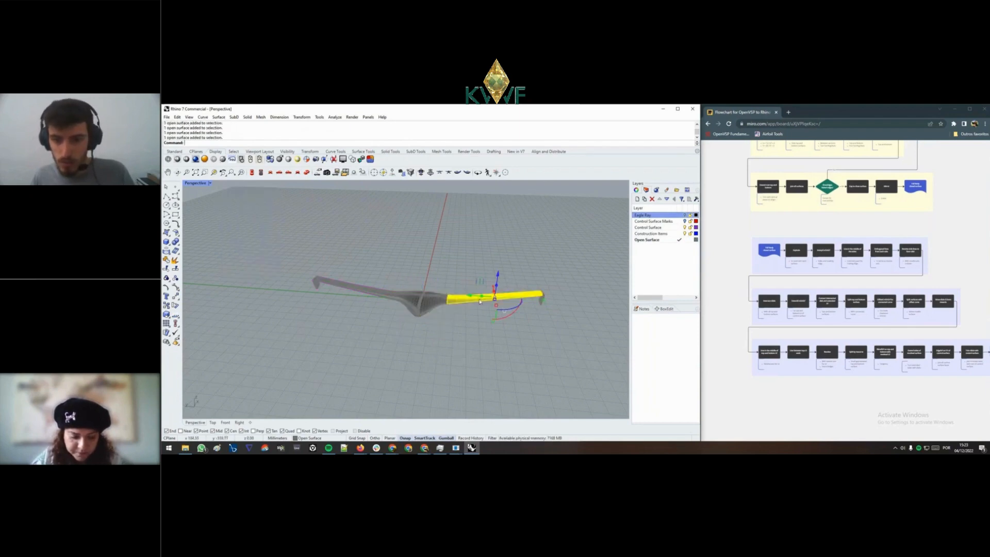
pyautogui.click(468, 320)
# - Show the Control Surface Marks layer and bring the marks on the wing's rear part into close view
pyautogui.moveTo(468, 320); pyautogui.dragTo(273, 312, button='right')
pyautogui.scroll(8, 435, 314)
pyautogui.moveTo(435, 314); pyautogui.dragTo(480, 302, button='right')
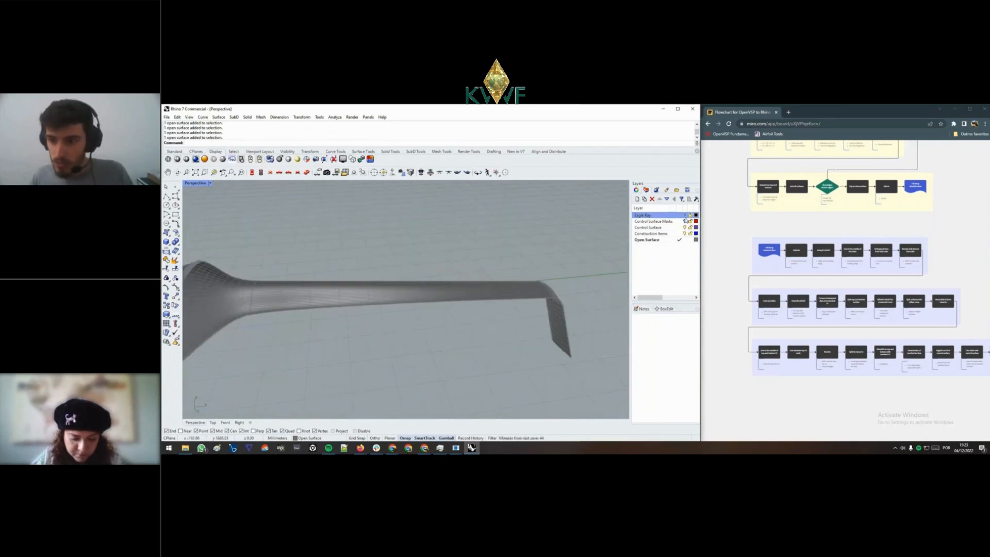
pyautogui.click(685, 221)
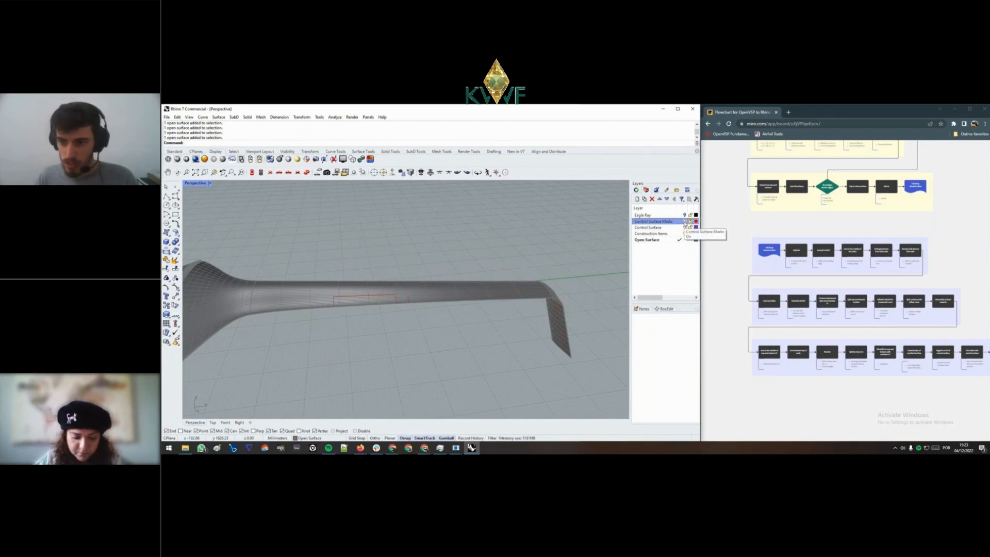
pyautogui.keyDown('shift'); pyautogui.moveTo(341, 318); pyautogui.dragTo(376, 316, button='right'); pyautogui.keyUp('shift')
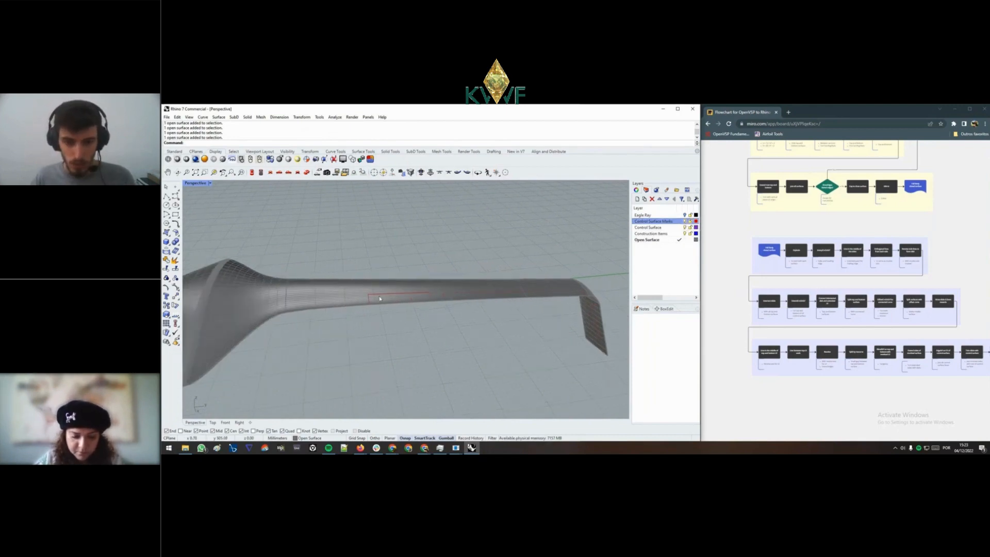
pyautogui.scroll(13, 372, 298)
pyautogui.keyDown('shift'); pyautogui.moveTo(485, 301); pyautogui.dragTo(357, 313, button='right'); pyautogui.keyUp('shift')
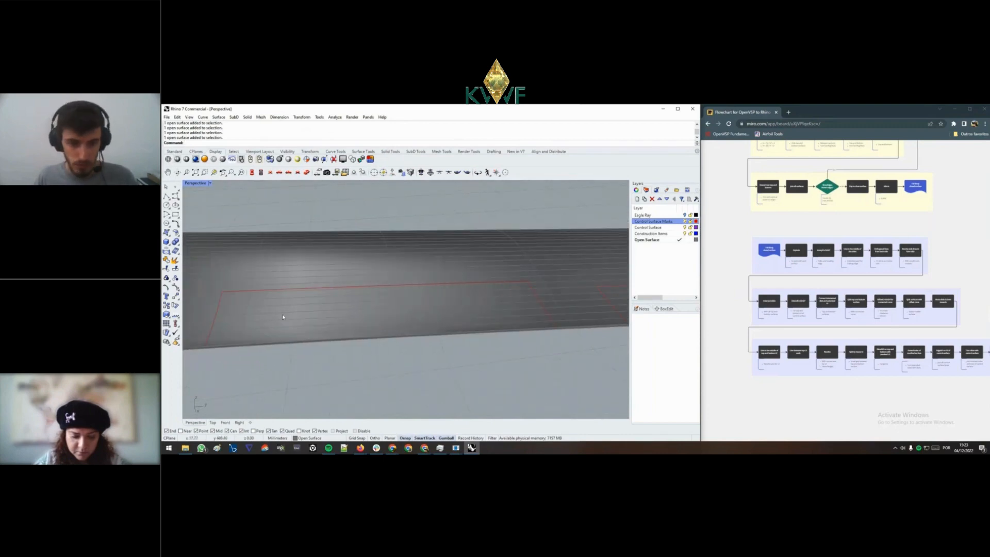
pyautogui.scroll(-9, 282, 316)
pyautogui.keyDown('shift'); pyautogui.moveTo(282, 316); pyautogui.dragTo(419, 338, button='right'); pyautogui.keyUp('shift')
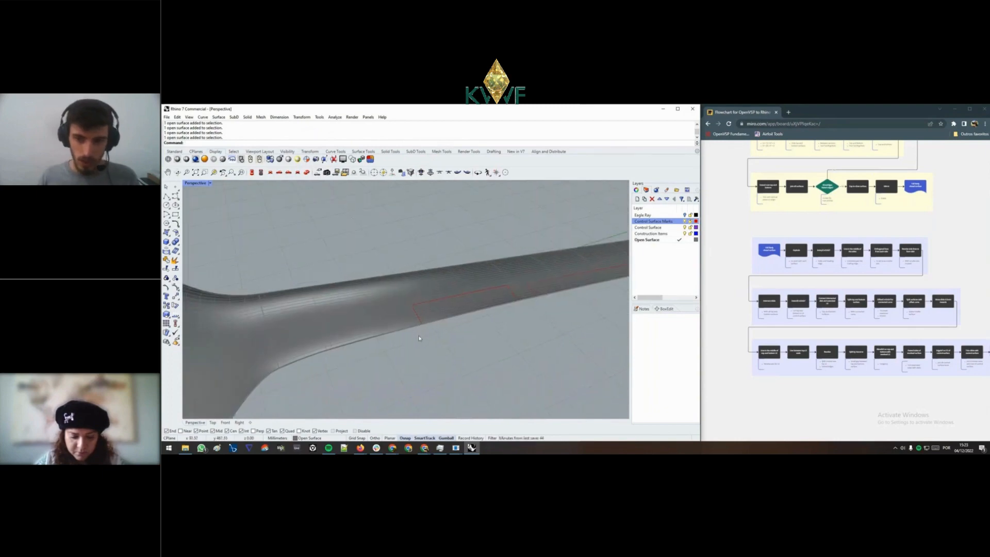
pyautogui.scroll(2, 419, 337)
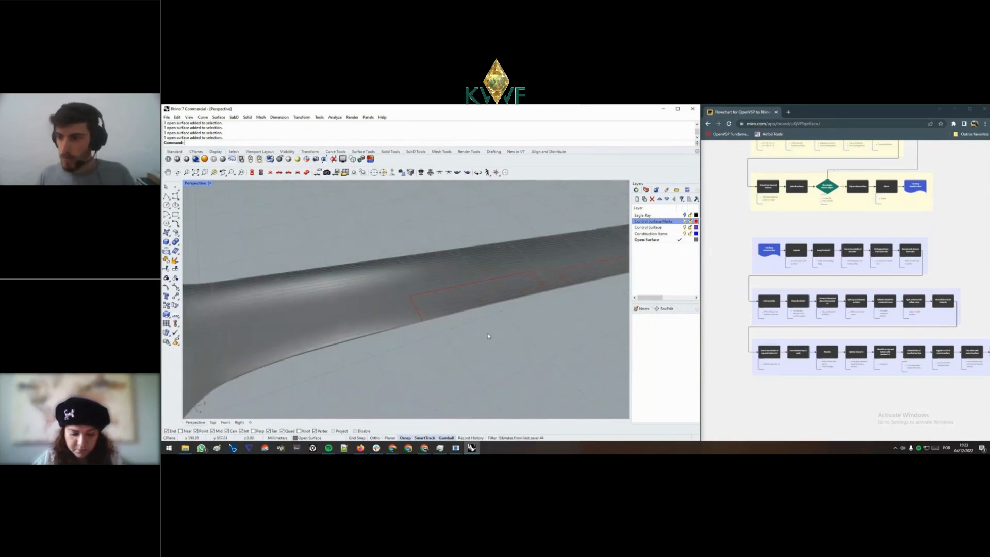
# - Review the flowchart's Explode and InterpCrvOnSrf stages and identify the inboard control surface mark's leading-edge line on the wing
pyautogui.scroll(5, 794, 252)
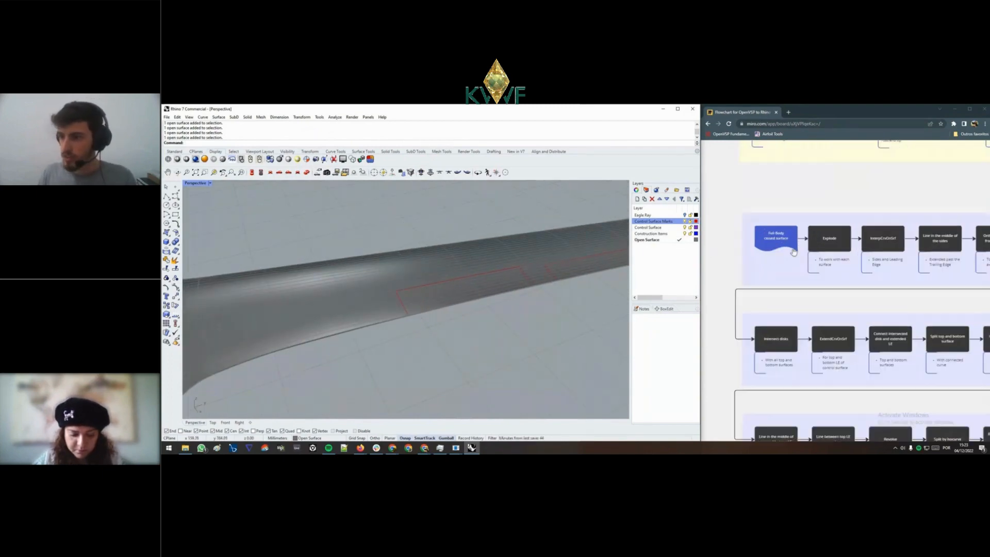
pyautogui.scroll(3, 794, 252)
pyautogui.click(788, 227)
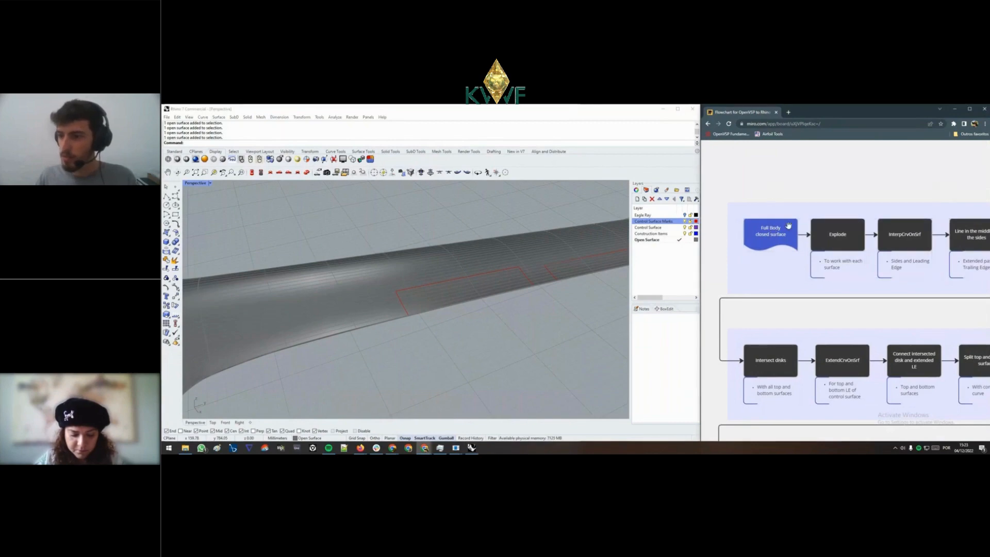
pyautogui.scroll(-2, 789, 227)
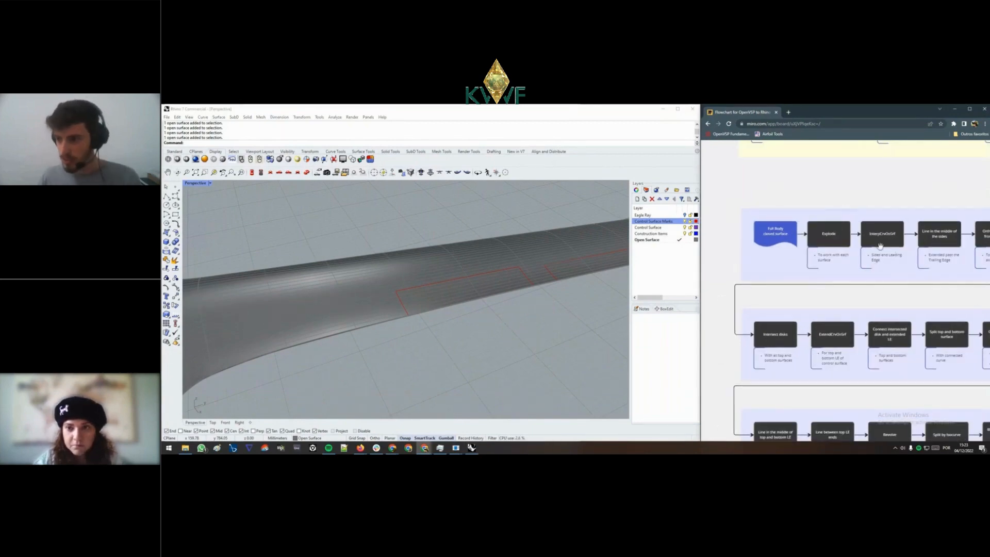
pyautogui.click(395, 296)
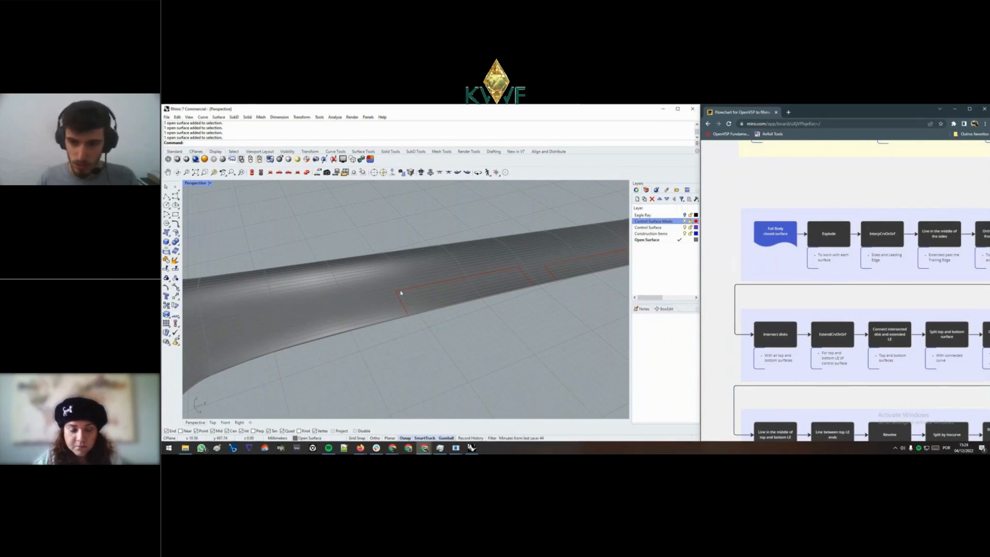
pyautogui.keyDown('shift'); pyautogui.moveTo(401, 292); pyautogui.dragTo(381, 295, button='right'); pyautogui.keyUp('shift')
pyautogui.scroll(7, 380, 294)
pyautogui.scroll(-5, 381, 295)
pyautogui.click(382, 293)
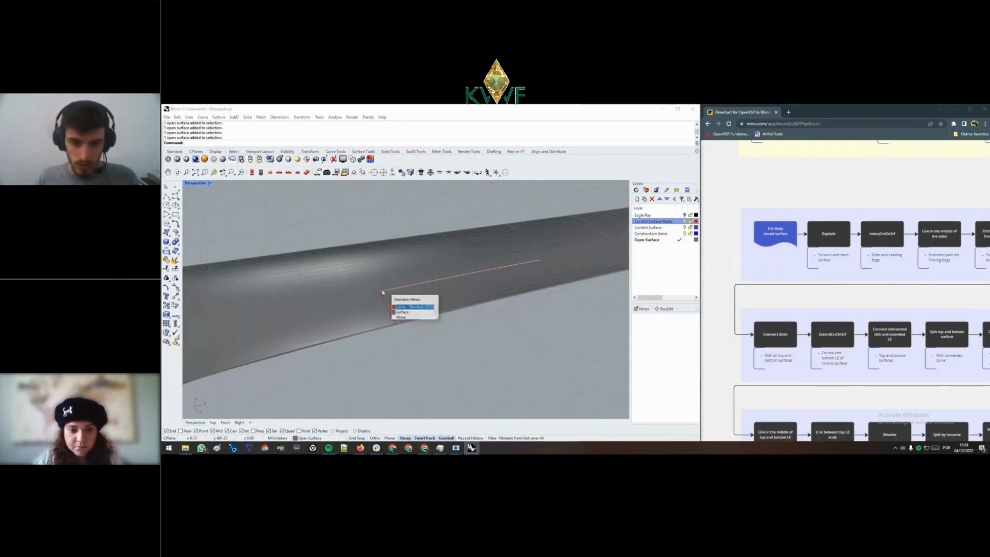
pyautogui.click(505, 337)
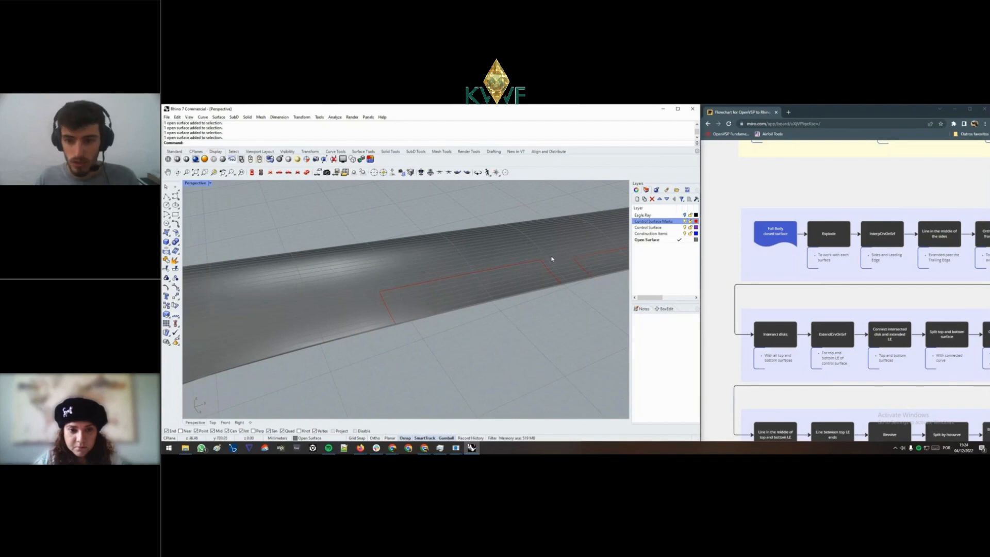
# - Set the viewport display to Ghosted while trying an InterpCrvOnSrf curve from the inboard control surface mark's corner
pyautogui.write('Line')
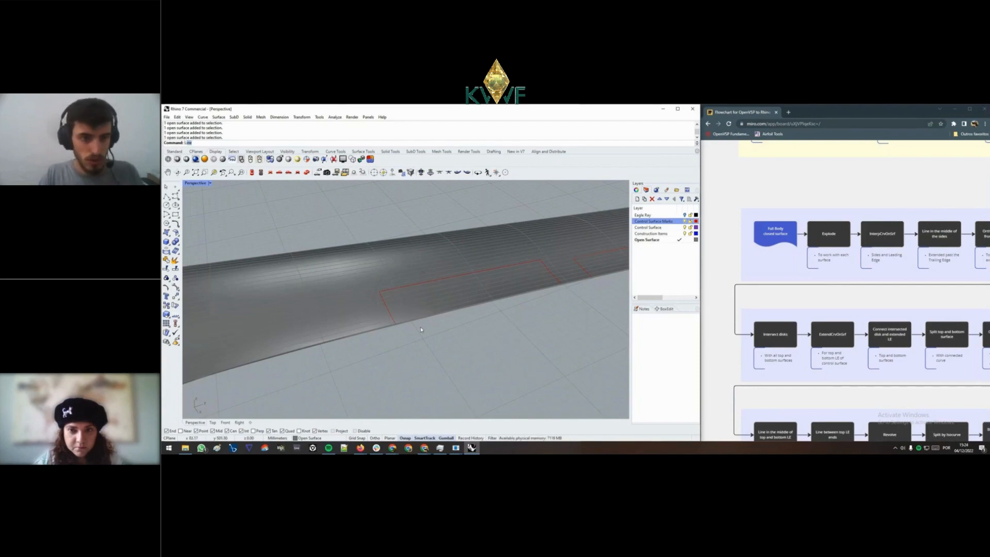
pyautogui.write('InterpCrvOnSrf')
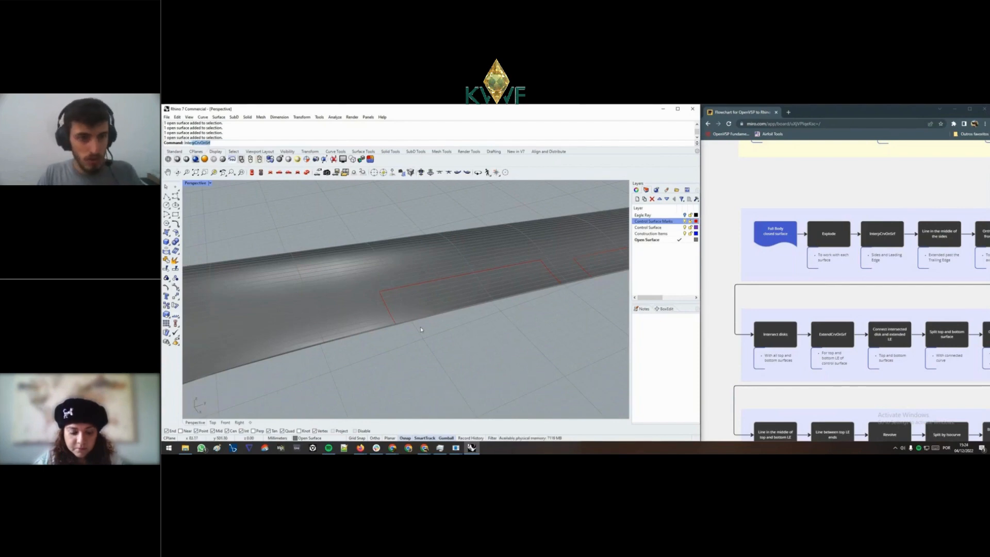
pyautogui.press('Return')
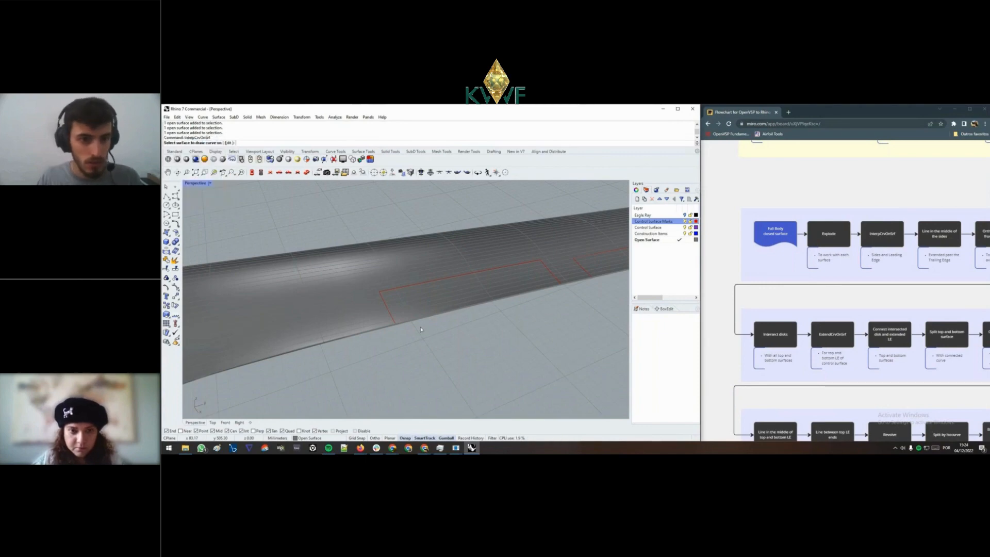
pyautogui.scroll(3, 385, 294)
pyautogui.click(375, 294)
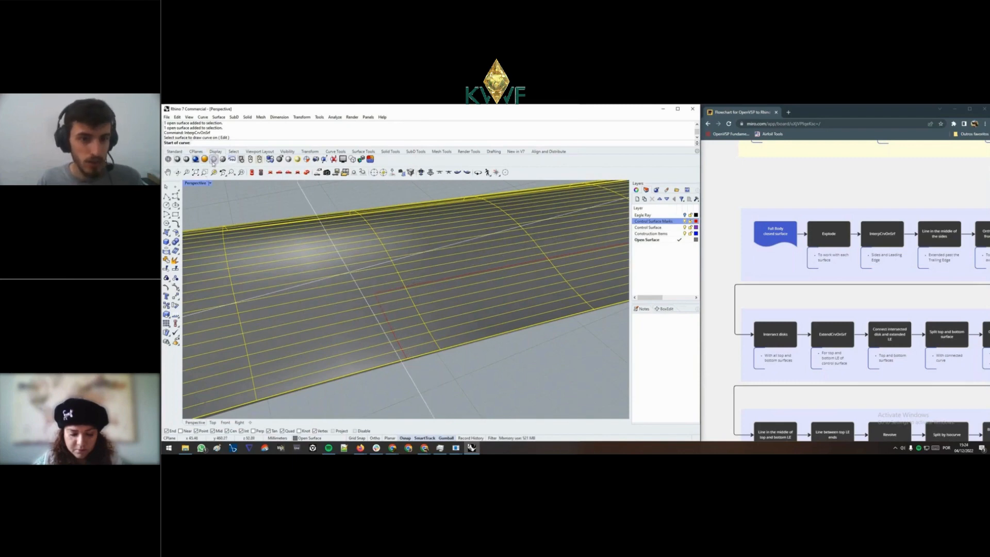
pyautogui.click(213, 158)
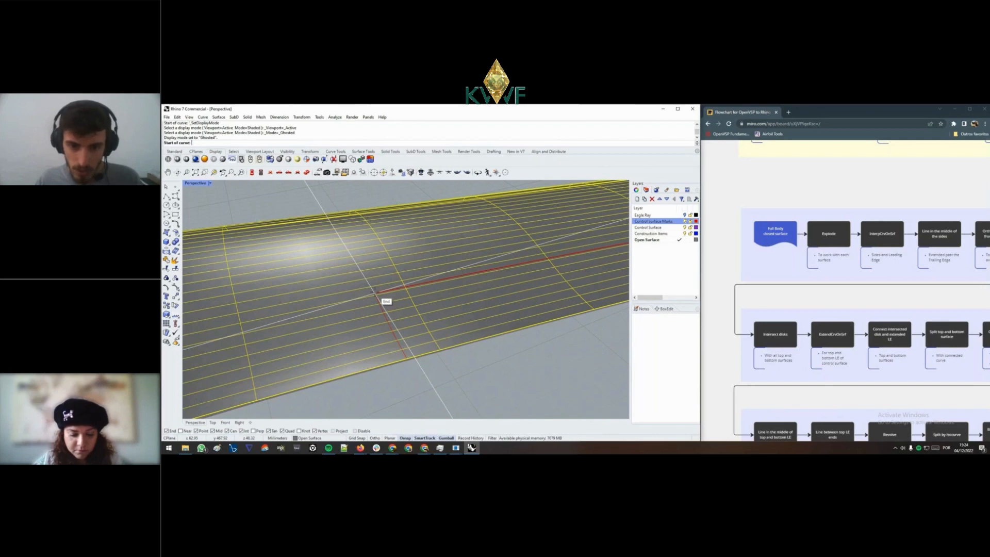
pyautogui.click(376, 293)
pyautogui.moveTo(377, 293); pyautogui.dragTo(446, 290, button='right')
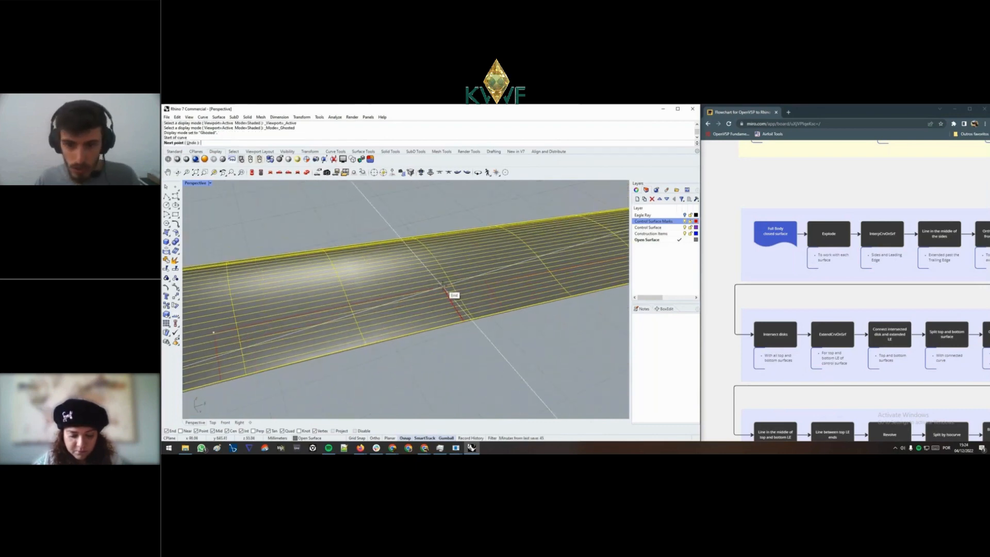
pyautogui.press('Escape')
# - Make Construction Items the current layer and draw an InterpCrvOnSrf curve on the wing along the inboard mark's leading edge
pyautogui.click(679, 234)
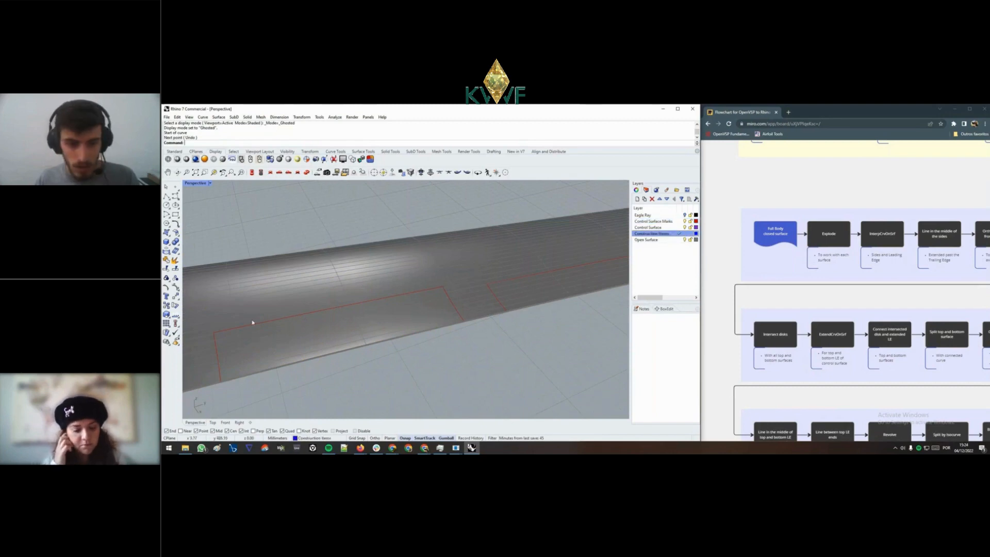
pyautogui.write('InterpCrvOnSrf')
pyautogui.press('Return')
pyautogui.moveTo(232, 331)
pyautogui.mouseDown(button='right')
pyautogui.moveTo(252, 337)
pyautogui.moveTo(340, 298)
pyautogui.mouseUp(button='right')
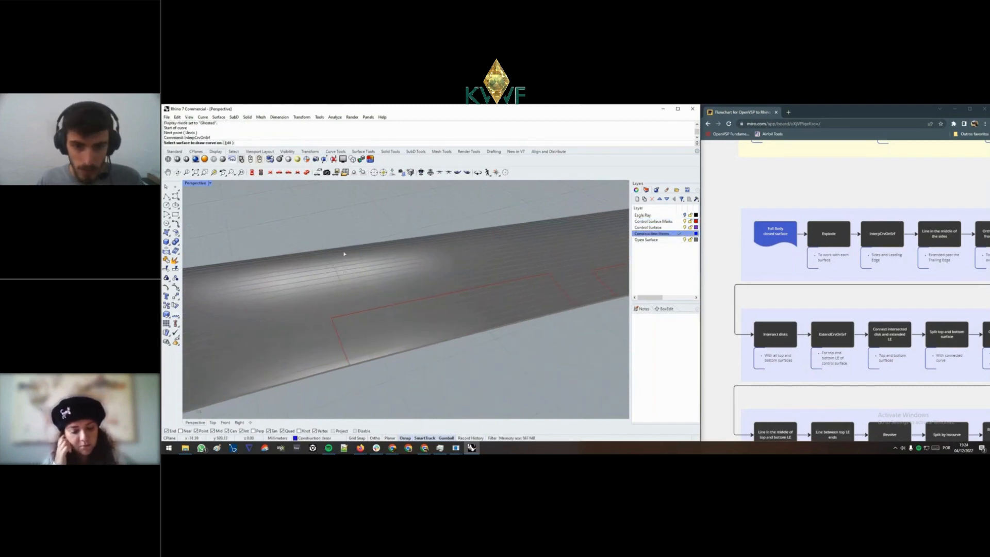
pyautogui.click(344, 254)
pyautogui.press('Escape')
pyautogui.moveTo(340, 254); pyautogui.dragTo(360, 266, button='right')
pyautogui.rightClick(320, 230)
pyautogui.click(321, 229)
pyautogui.click(339, 315)
pyautogui.click(389, 306)
pyautogui.press('Return')
# - Draw an InterpCrvOnSrf curve along the mark's outboard side, from its leading-edge corner to the trailing-edge endpoint
pyautogui.press('Return')
pyautogui.click(360, 266)
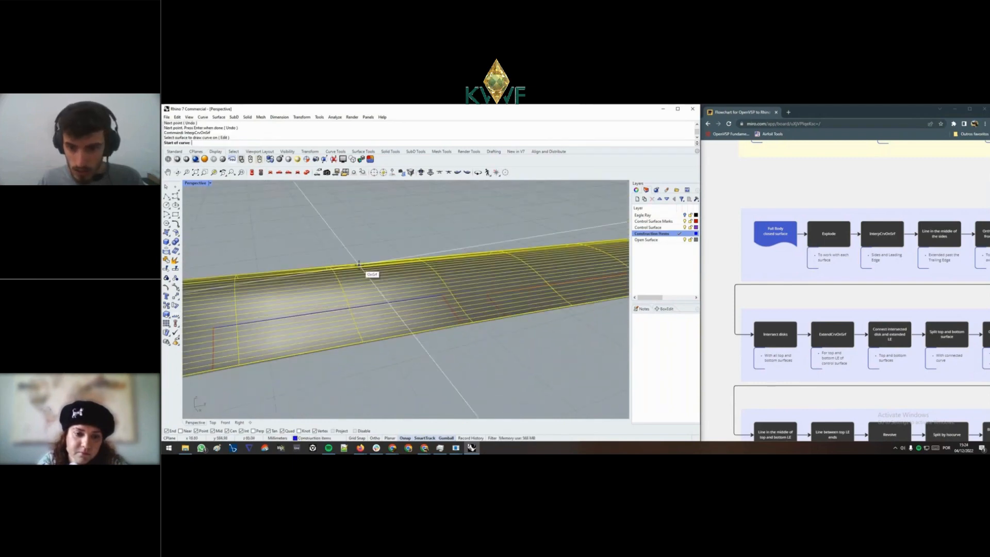
pyautogui.click(441, 296)
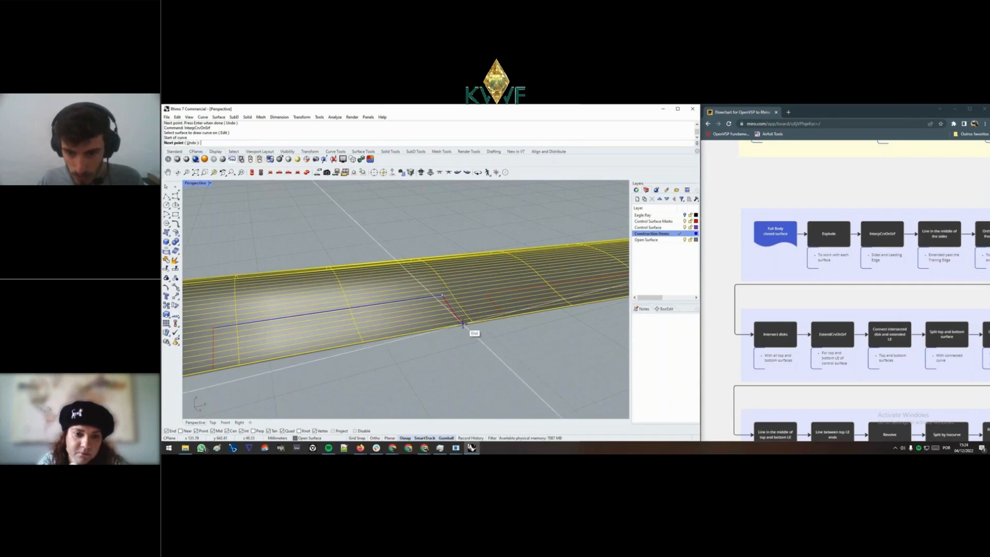
pyautogui.click(463, 324)
pyautogui.rightClick(464, 325)
pyautogui.moveTo(463, 326)
pyautogui.keyDown('shift'); pyautogui.mouseDown(button='right')
pyautogui.moveTo(488, 338)
pyautogui.moveTo(547, 334)
pyautogui.mouseUp(button='right'); pyautogui.keyUp('shift')
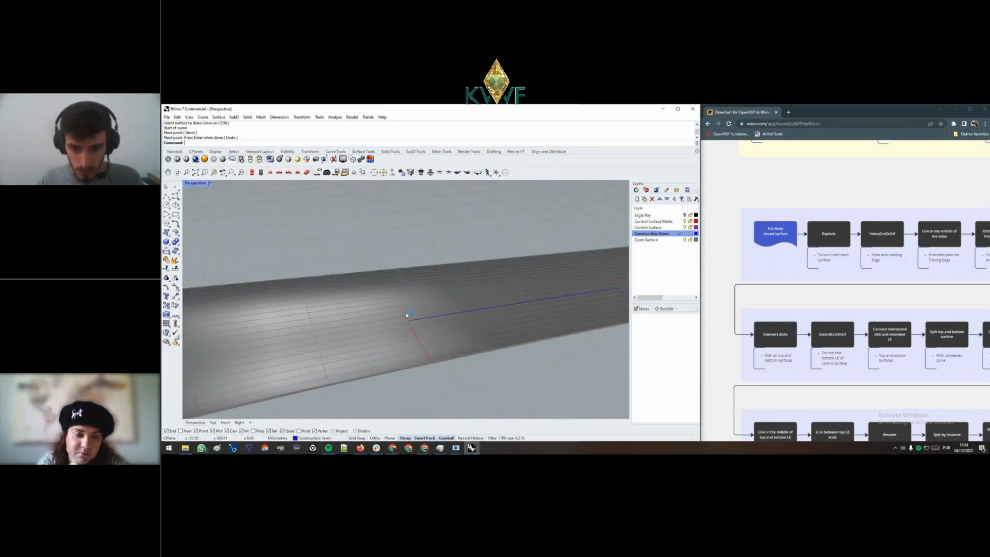
pyautogui.rightClick(408, 320)
pyautogui.click(409, 325)
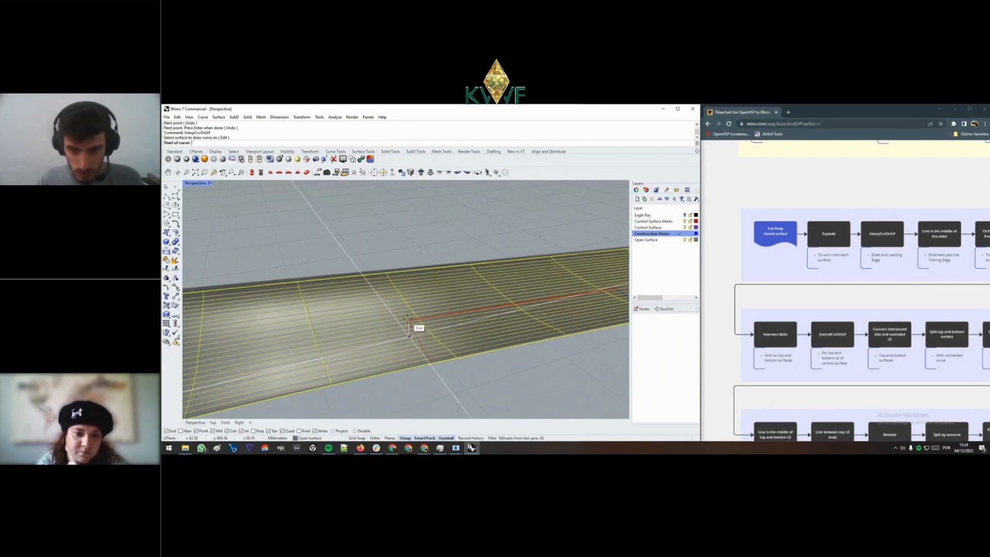
pyautogui.press('Escape')
# - Draw an InterpCrvOnSrf curve on the wing's upper surface along the mark's inboard side, from its leading-edge corner to the trailing edge
pyautogui.moveTo(409, 324); pyautogui.dragTo(389, 268, button='right')
pyautogui.click(387, 261)
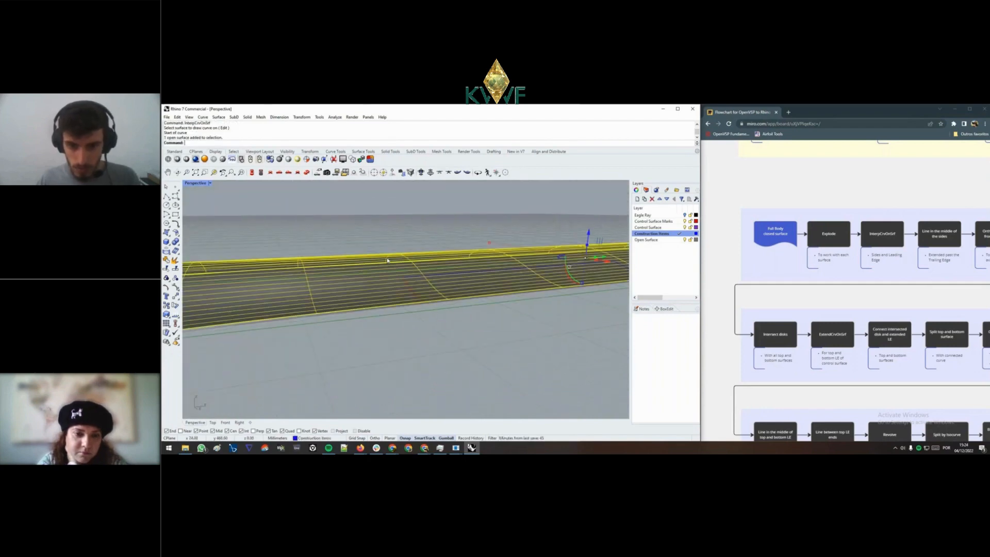
pyautogui.rightClick(403, 280)
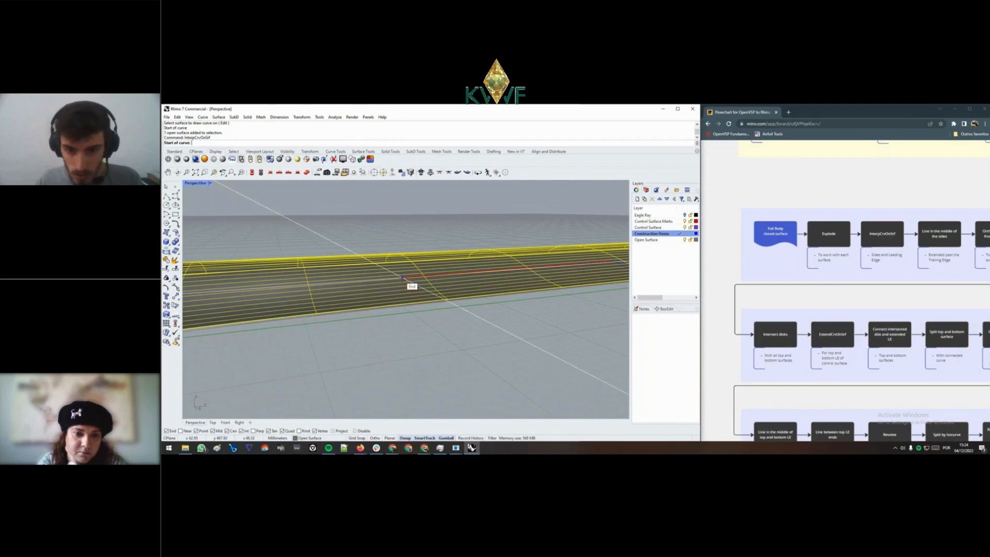
pyautogui.click(438, 305)
pyautogui.press('Return')
# - Draw an InterpCrvOnSrf curve on the wing's lower surface along the leading edge of the inboard control surface mark
pyautogui.moveTo(499, 329); pyautogui.dragTo(318, 270, button='right')
pyautogui.press('Escape')
pyautogui.click(318, 297)
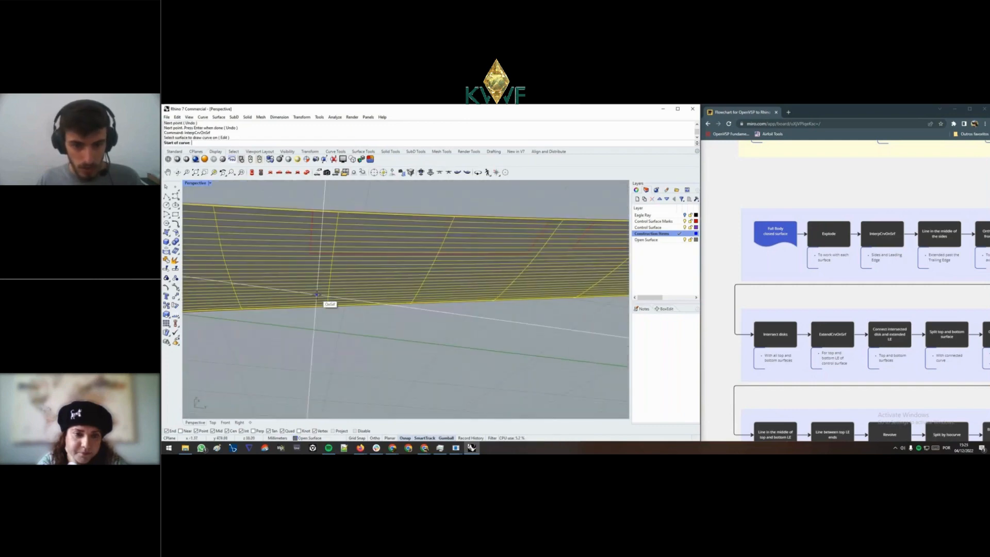
pyautogui.click(309, 256)
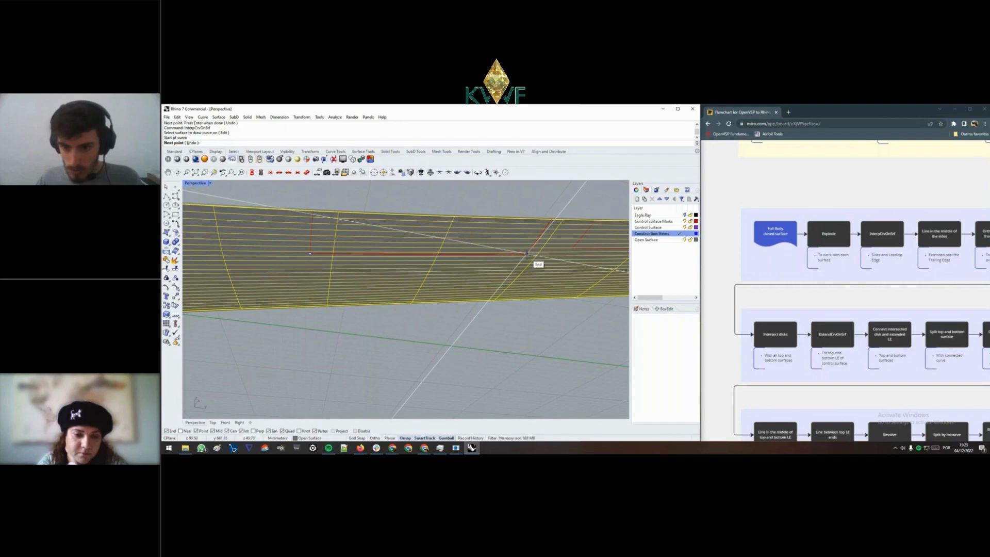
pyautogui.click(526, 254)
pyautogui.press('Return')
# - Draw an InterpCrvOnSrf curve on the lower surface along the mark's inboard side, from its leading-edge corner to the trailing-edge endpoint
pyautogui.press('Return')
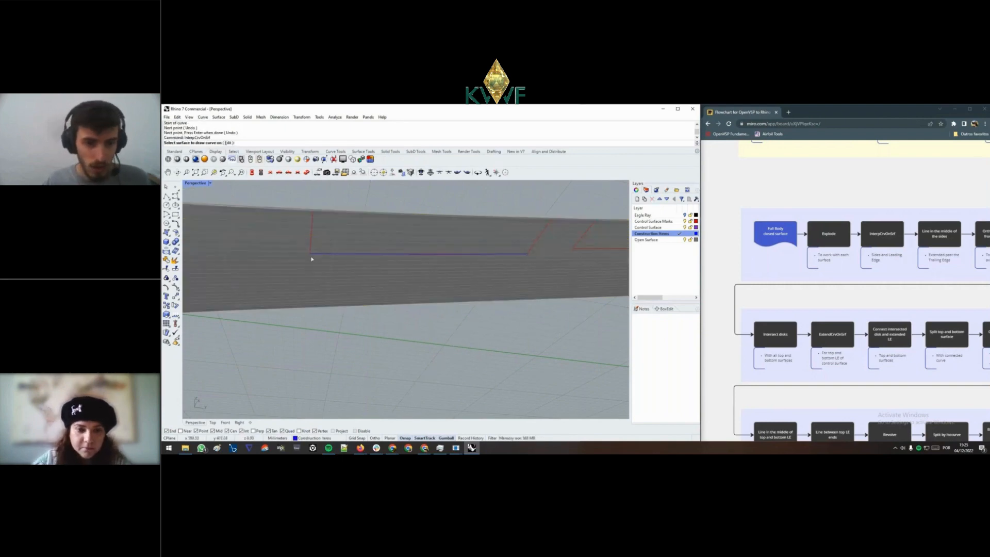
pyautogui.click(302, 301)
pyautogui.click(310, 253)
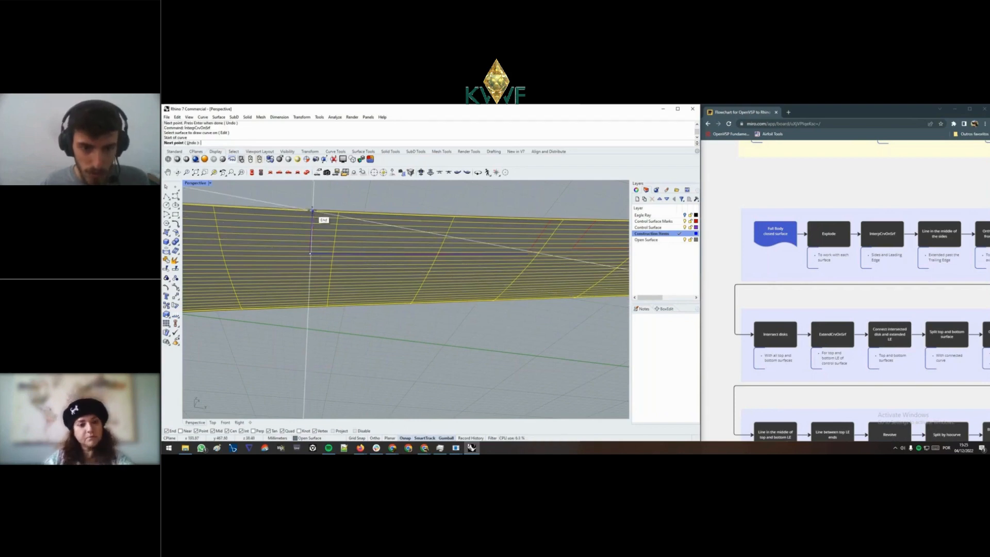
pyautogui.click(312, 210)
pyautogui.rightClick(312, 210)
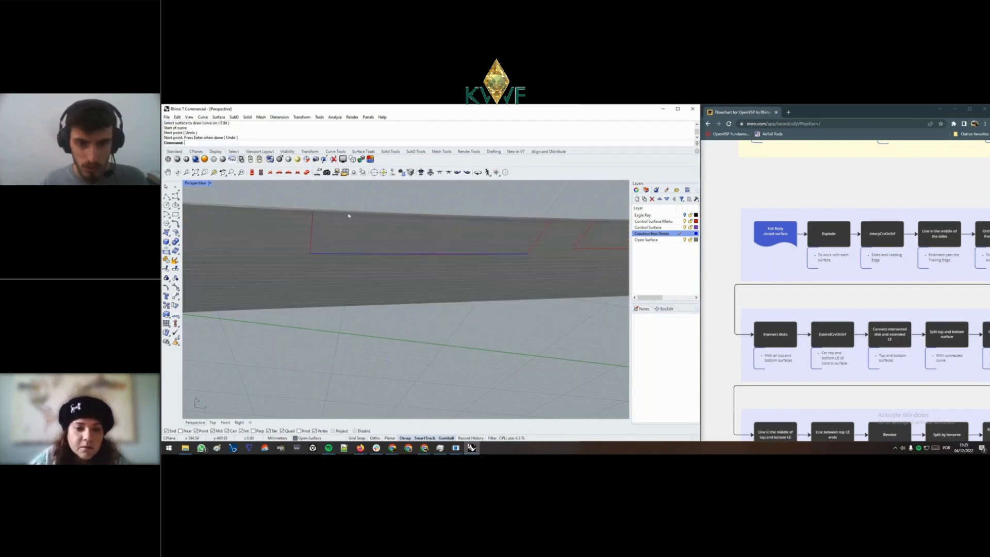
pyautogui.moveTo(347, 215); pyautogui.dragTo(284, 254, button='right')
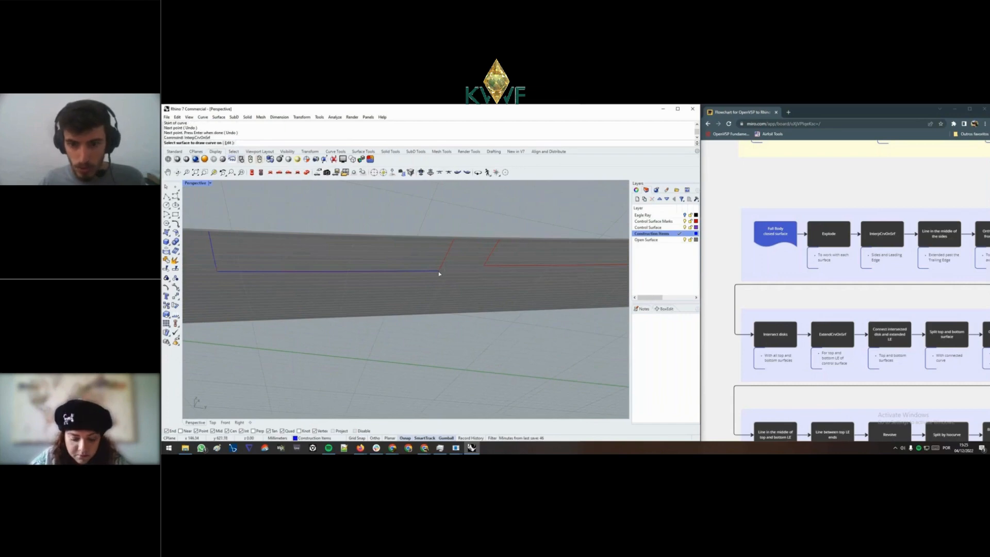
pyautogui.click(439, 273)
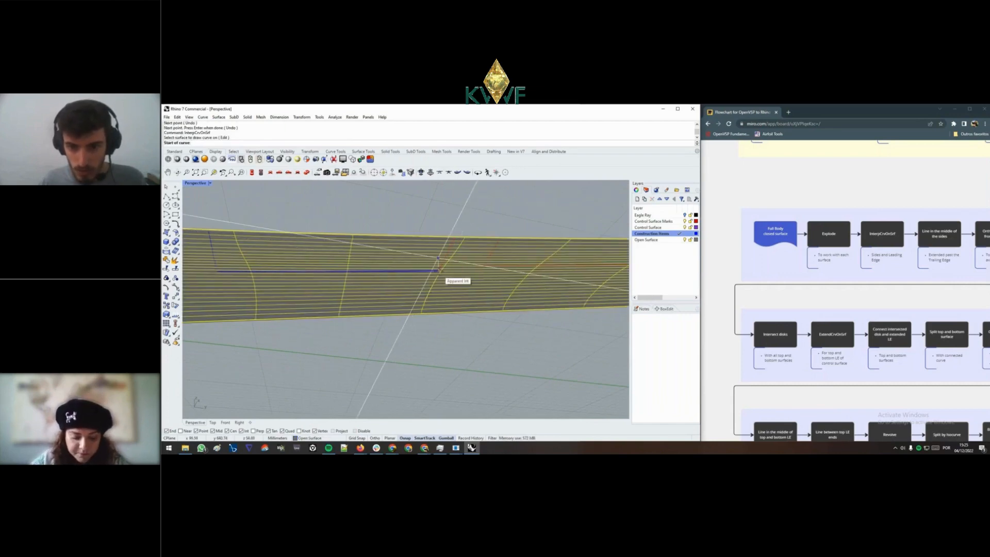
pyautogui.press('Escape')
pyautogui.rightClick(437, 322)
pyautogui.click(428, 309)
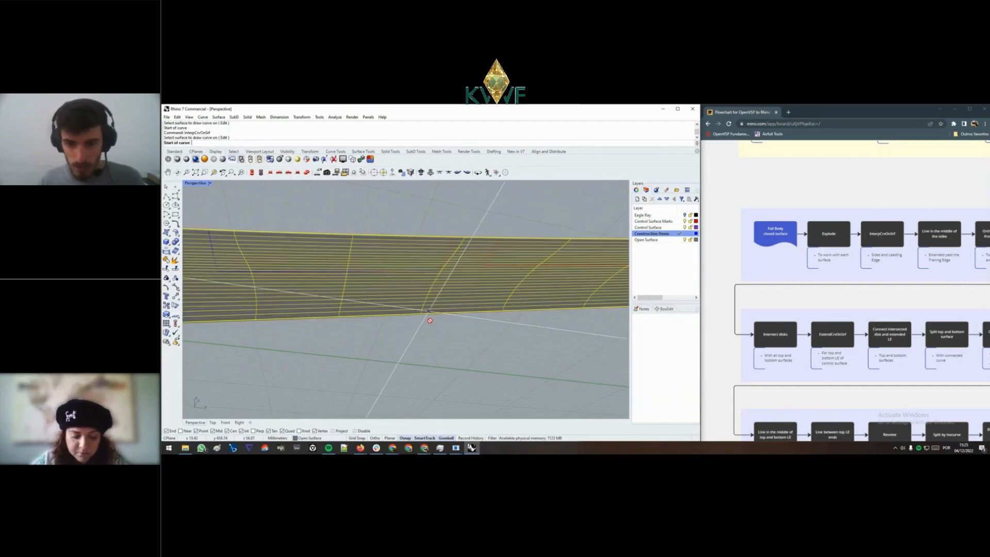
pyautogui.press('Escape')
# - Draw an InterpCrvOnSrf curve on the lower surface along the mark's outboard side, between its trailing-edge endpoint and leading-edge corner
pyautogui.rightClick(428, 314)
pyautogui.click(428, 315)
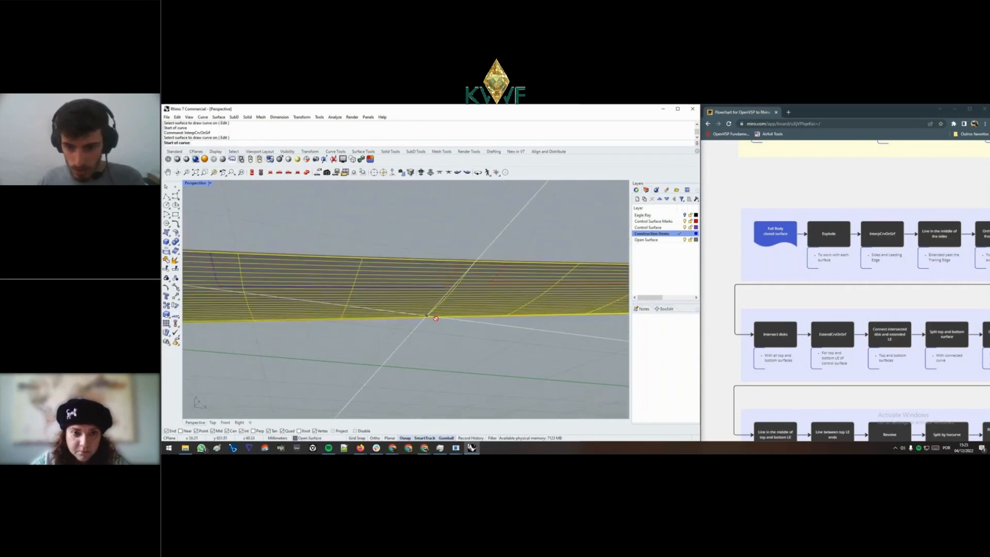
pyautogui.scroll(5, 428, 315)
pyautogui.click(464, 237)
pyautogui.moveTo(464, 237); pyautogui.dragTo(433, 310, button='right')
pyautogui.click(430, 289)
pyautogui.press('Return')
# - Hide the Control Surface Marks and Open Surface layers so that only the traced construction curves are shown
pyautogui.click(686, 221)
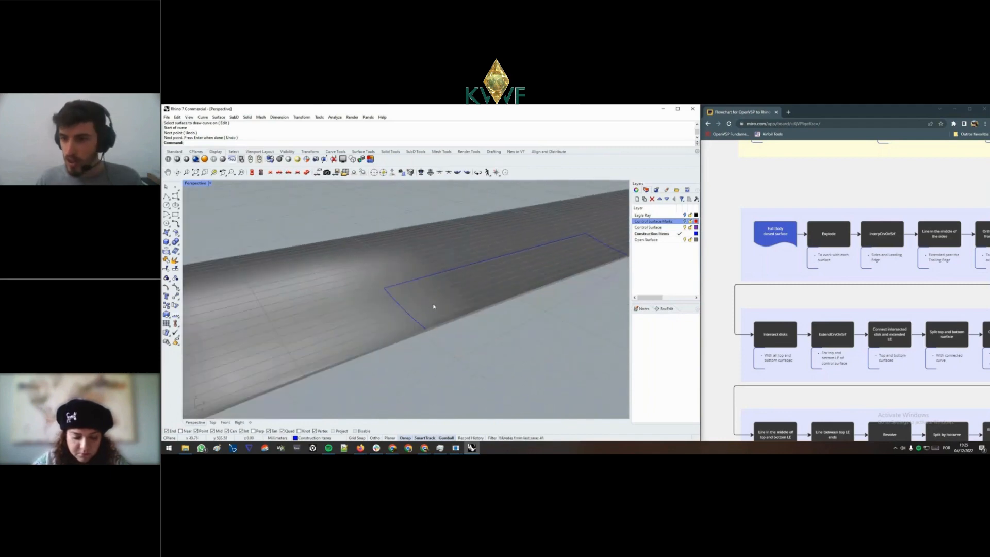
pyautogui.click(684, 240)
pyautogui.moveTo(516, 288); pyautogui.dragTo(448, 317, button='right')
# - Following the flowchart's middle-line stage, join the inboard side's upper and lower curves with lines at the trailing-edge ends and leading-edge corners
pyautogui.click(836, 275)
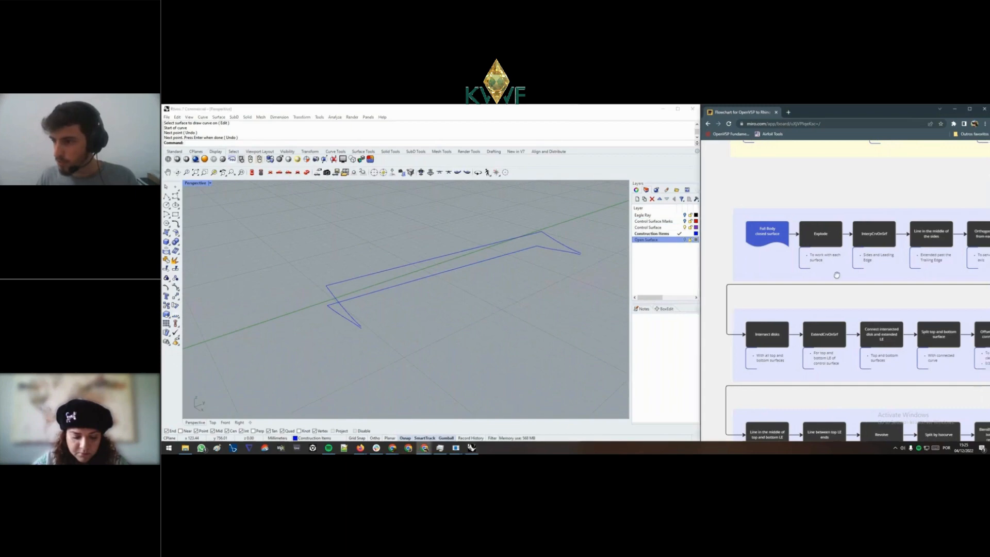
pyautogui.hscroll(5, 836, 275)
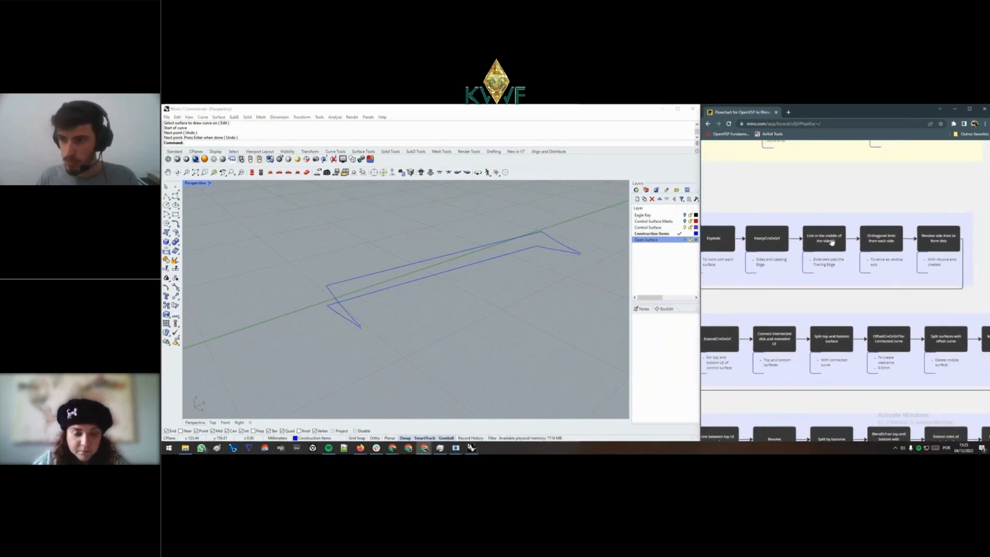
pyautogui.moveTo(457, 282); pyautogui.dragTo(473, 319, button='right')
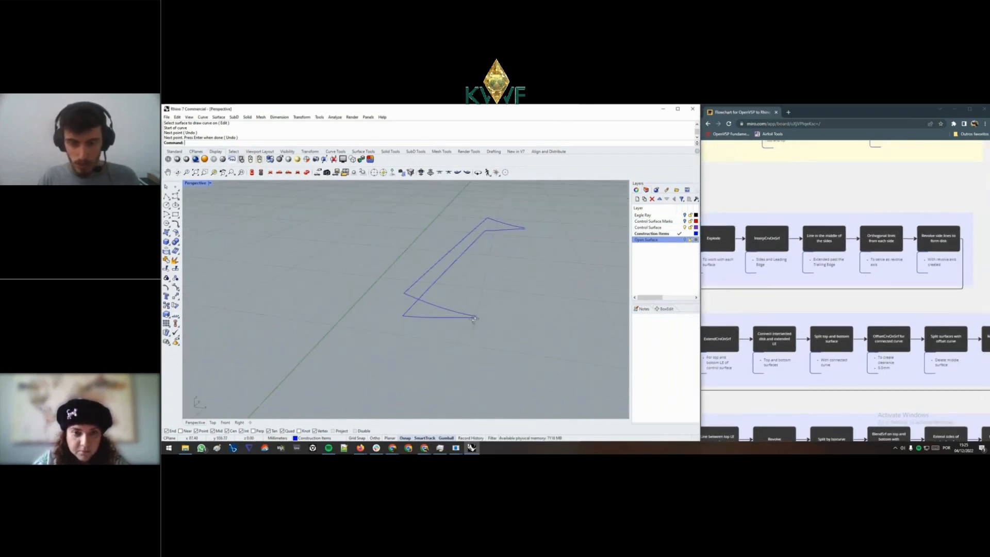
pyautogui.press('Return')
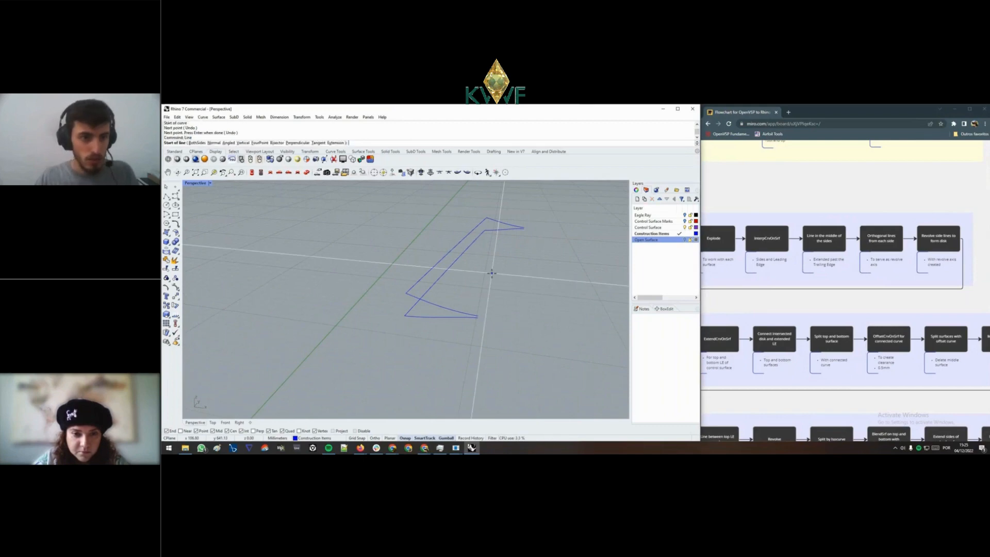
pyautogui.scroll(5, 481, 309)
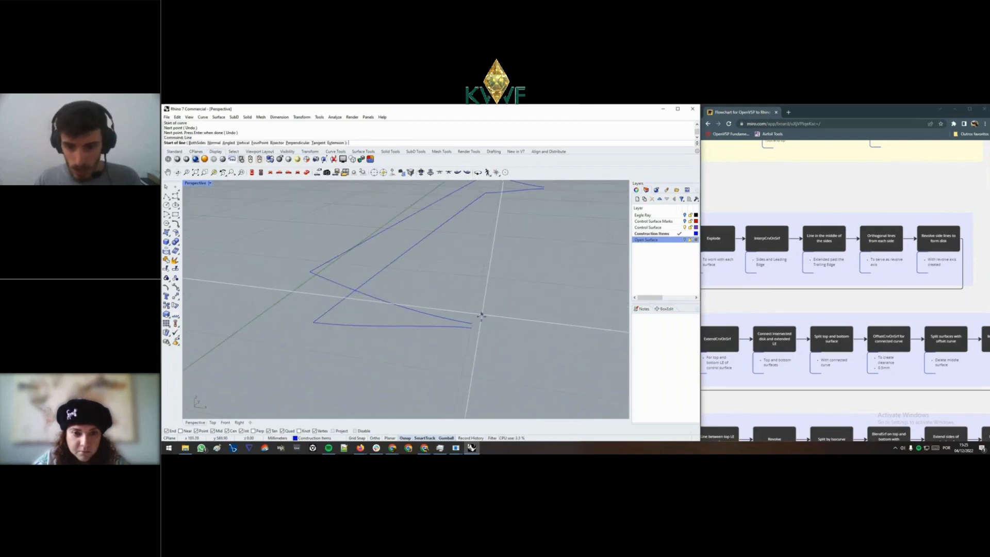
pyautogui.click(473, 322)
pyautogui.click(481, 336)
pyautogui.press('Return')
pyautogui.moveTo(481, 336); pyautogui.dragTo(324, 283, button='right')
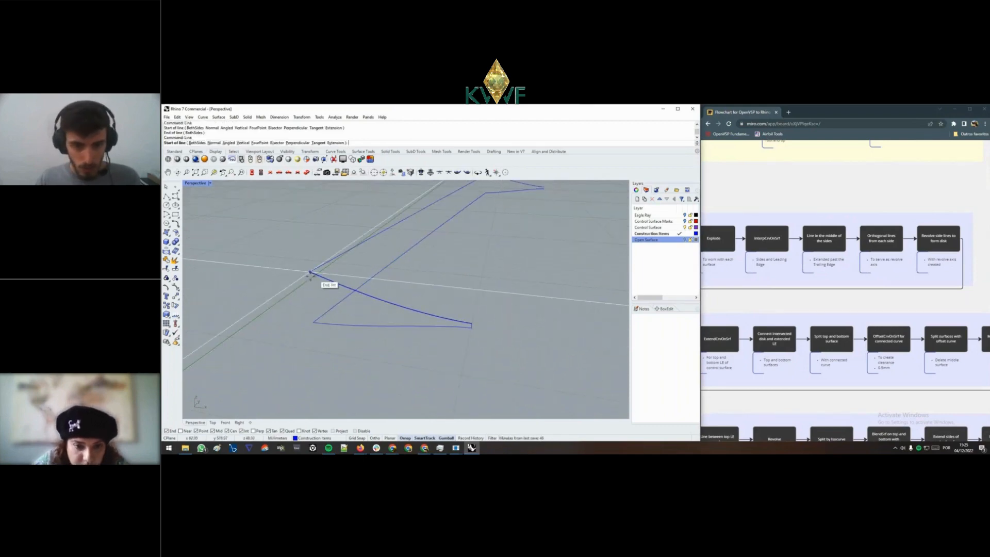
pyautogui.click(309, 271)
pyautogui.click(313, 322)
# - Draw a line through the middle of the inboard side, between the midpoints of its leading-edge and trailing-edge connecting lines
pyautogui.press('Return')
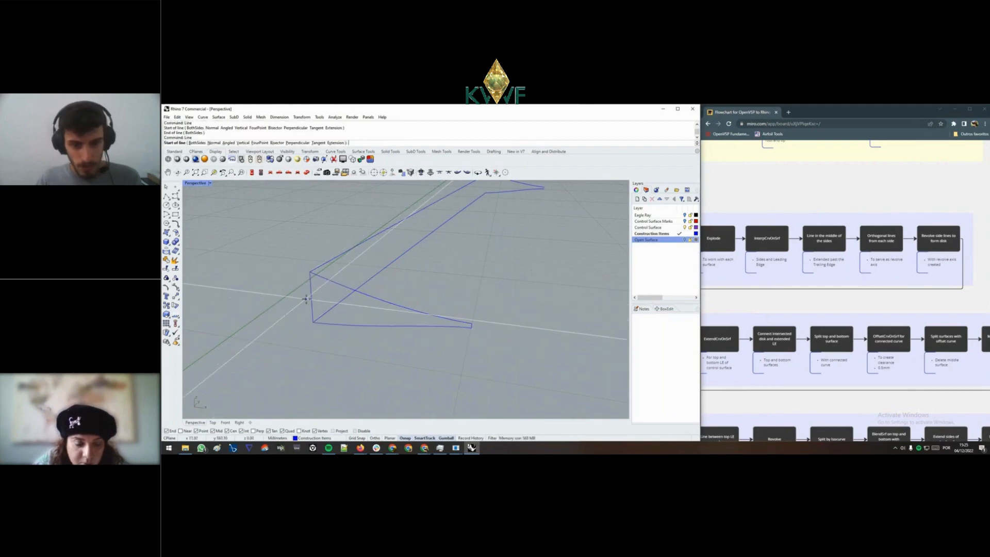
pyautogui.click(309, 298)
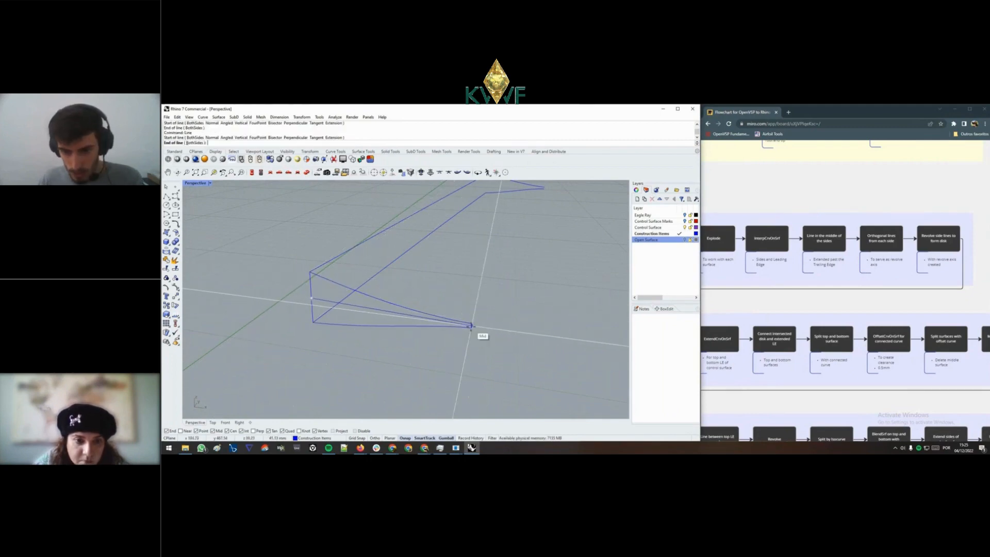
pyautogui.click(471, 325)
# - Join the outboard side's upper and lower curves with end lines and draw a line between the midpoints of those lines
pyautogui.moveTo(457, 253); pyautogui.dragTo(433, 293, button='right')
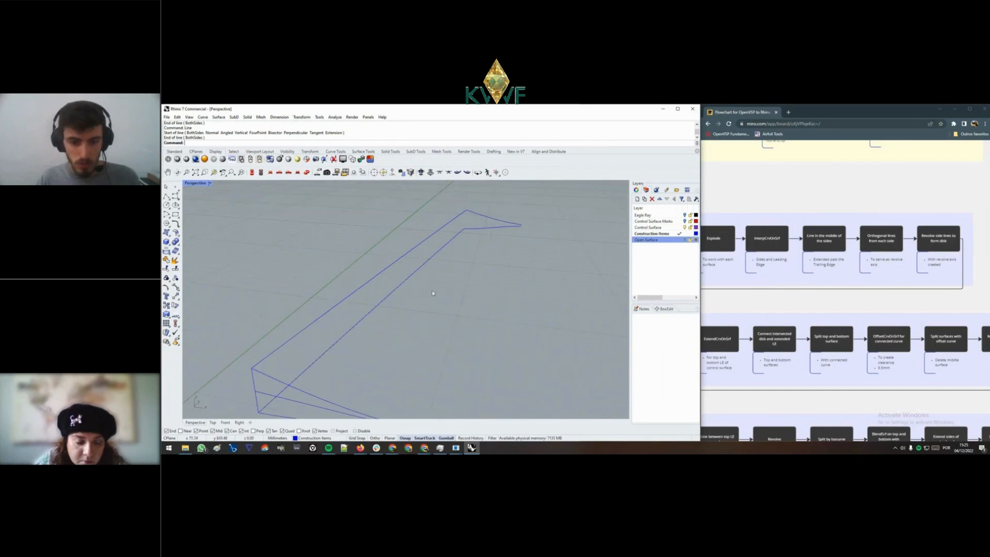
pyautogui.scroll(3, 481, 210)
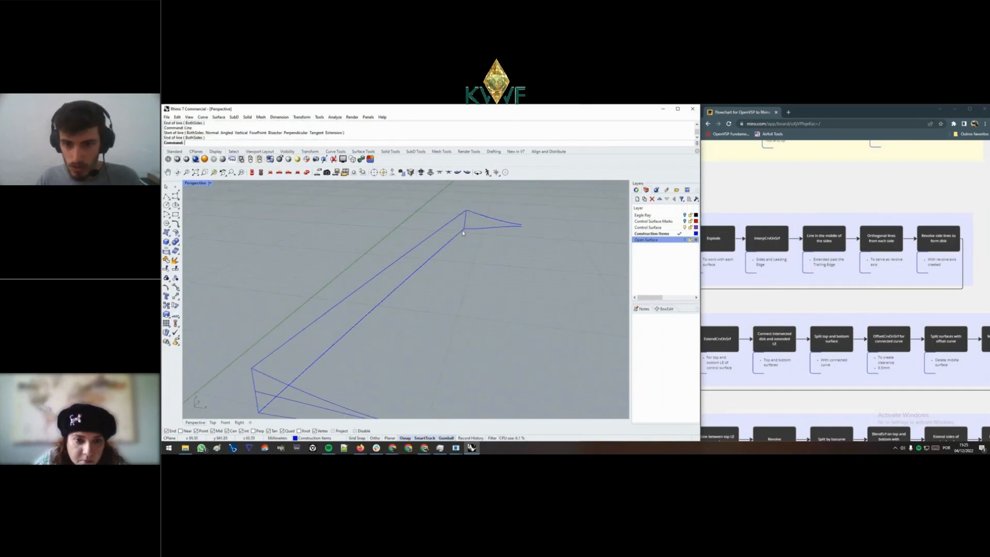
pyautogui.moveTo(467, 220); pyautogui.dragTo(579, 231, button='right')
pyautogui.rightClick(579, 231)
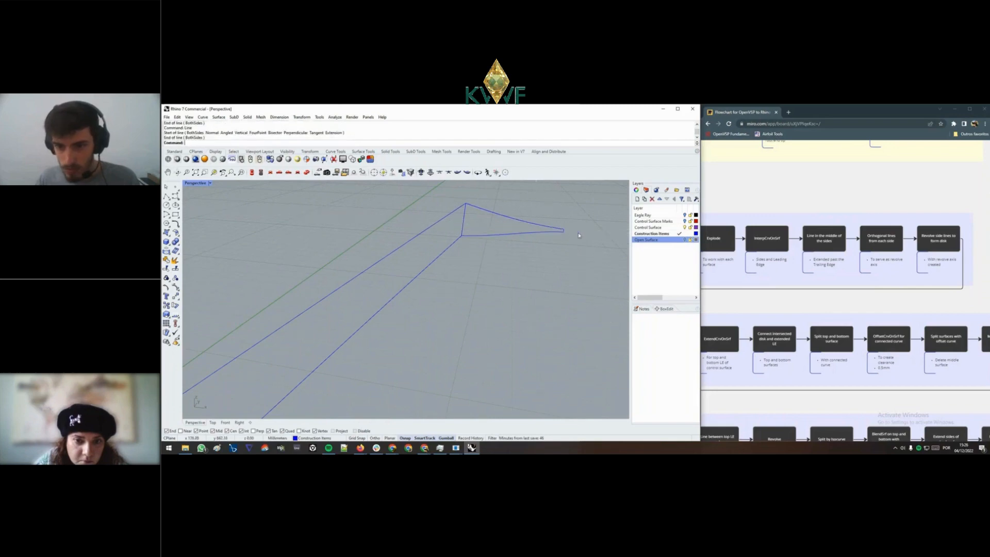
pyautogui.click(462, 221)
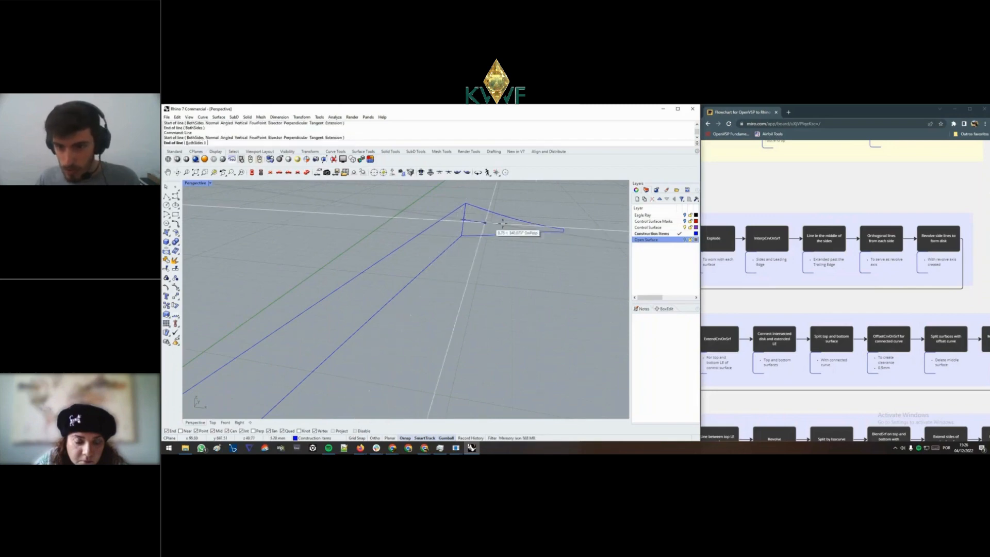
pyautogui.click(564, 231)
pyautogui.moveTo(564, 233); pyautogui.dragTo(551, 237, button='right')
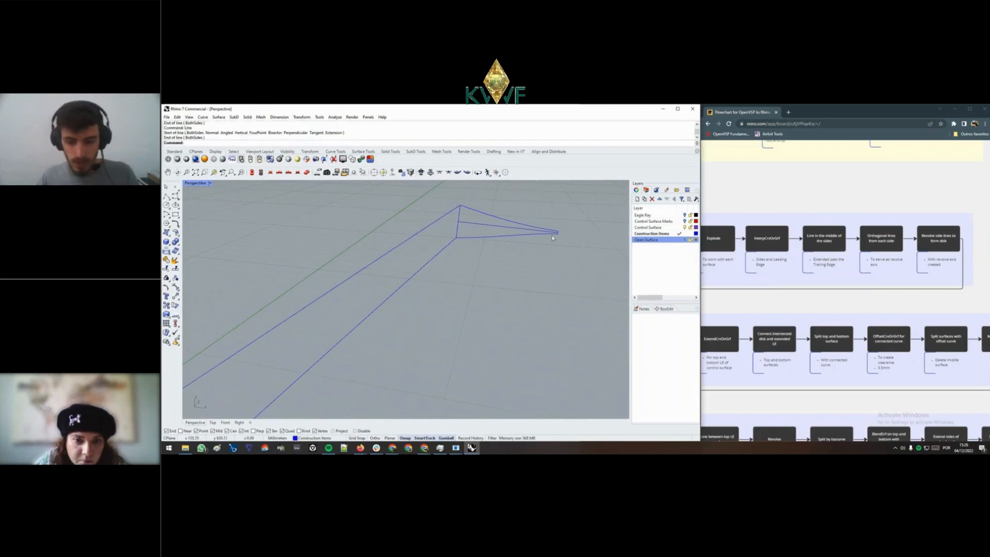
# - Check the flowchart's extension note and extend the outboard side's middle line past the trailing edge with Extend
pyautogui.moveTo(825, 278); pyautogui.dragTo(804, 283)
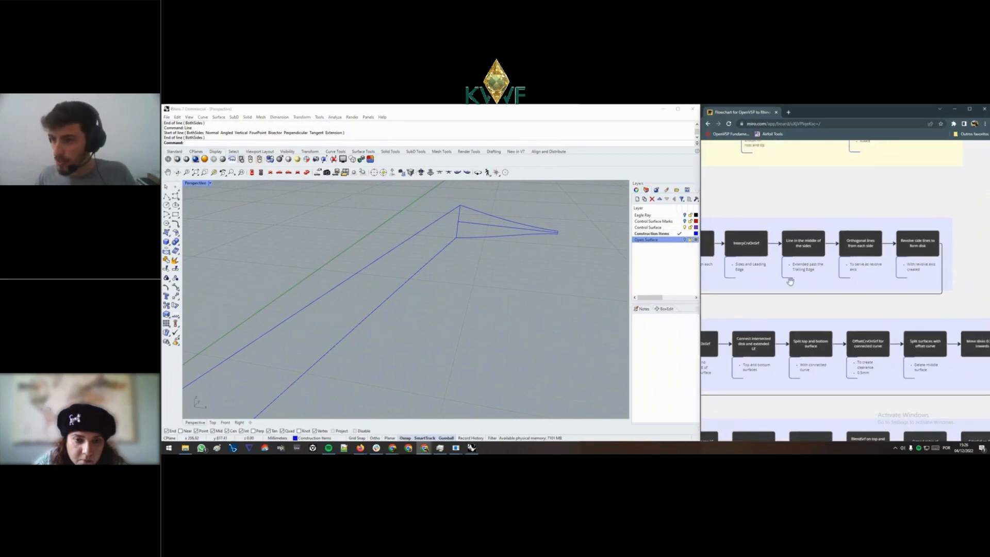
pyautogui.scroll(-2, 789, 281)
pyautogui.scroll(1, 797, 274)
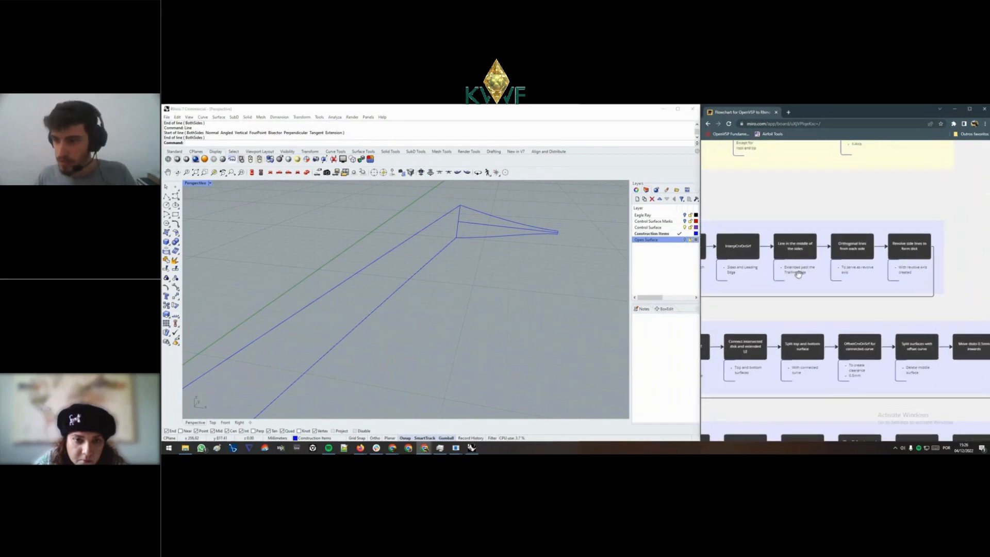
pyautogui.keyDown('shift'); pyautogui.moveTo(567, 244); pyautogui.dragTo(549, 252, button='right'); pyautogui.keyUp('shift')
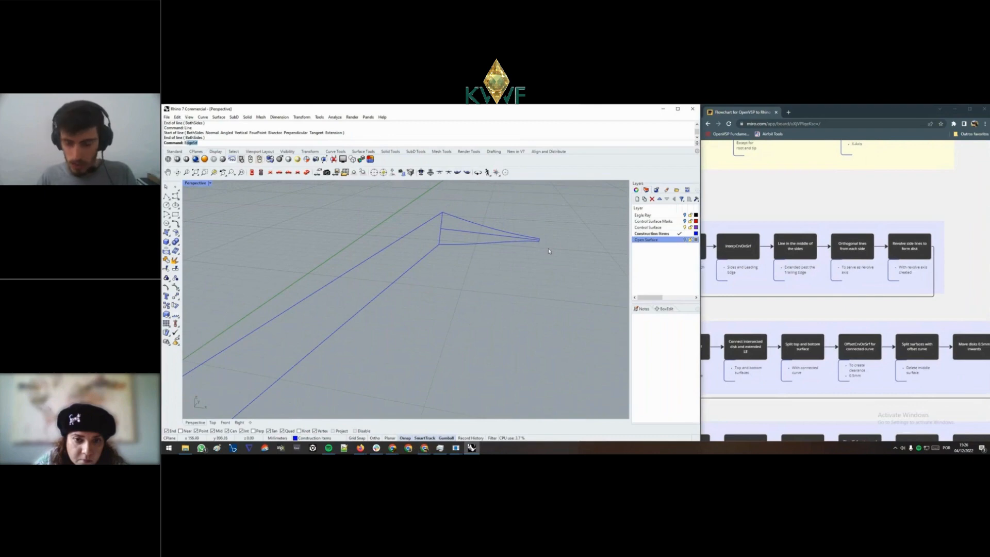
pyautogui.write('Extend')
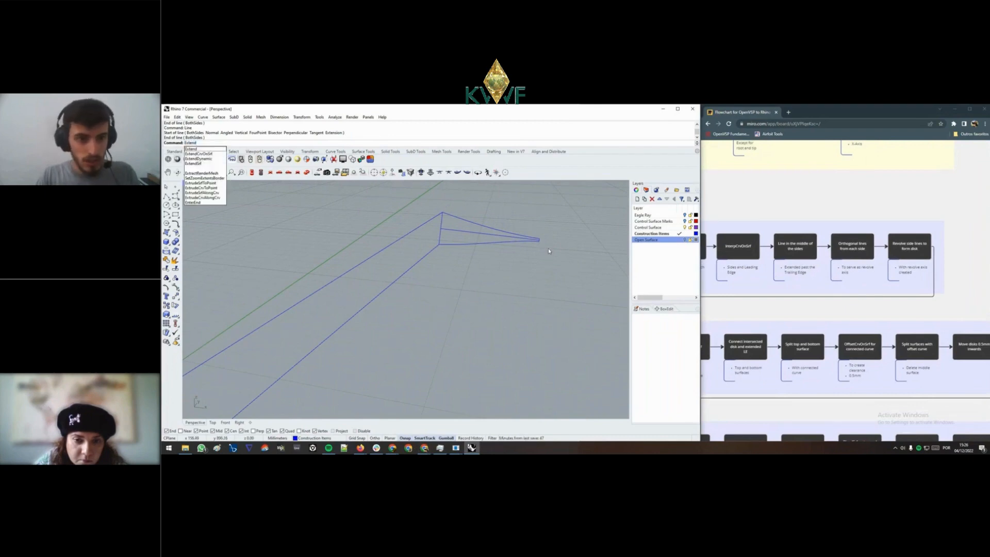
pyautogui.press('Return')
pyautogui.click(538, 240)
pyautogui.press('Return')
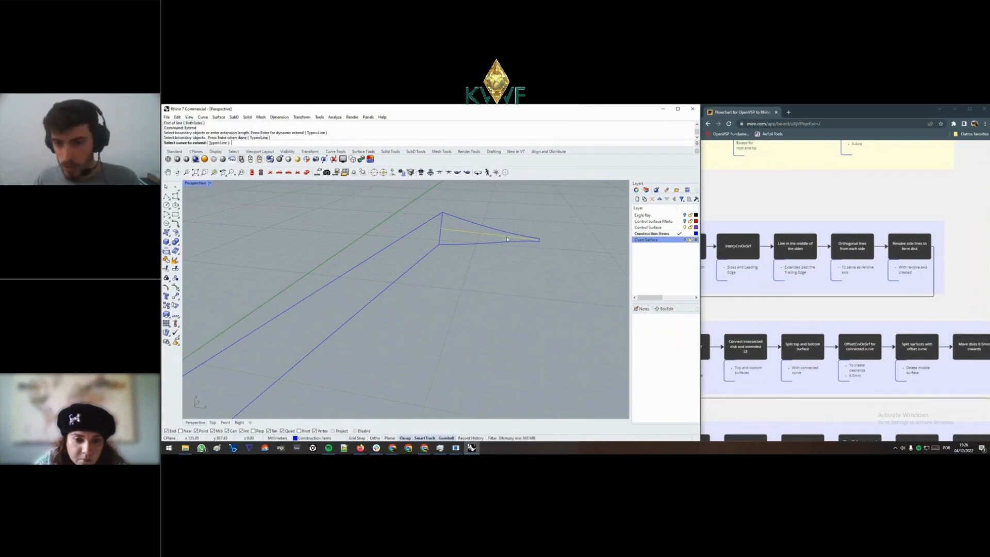
pyautogui.click(530, 239)
pyautogui.click(593, 244)
# - Extend the inboard side's middle line past the trailing edge
pyautogui.scroll(-5, 567, 243)
pyautogui.keyDown('shift'); pyautogui.moveTo(490, 325); pyautogui.dragTo(528, 256, button='right'); pyautogui.keyUp('shift')
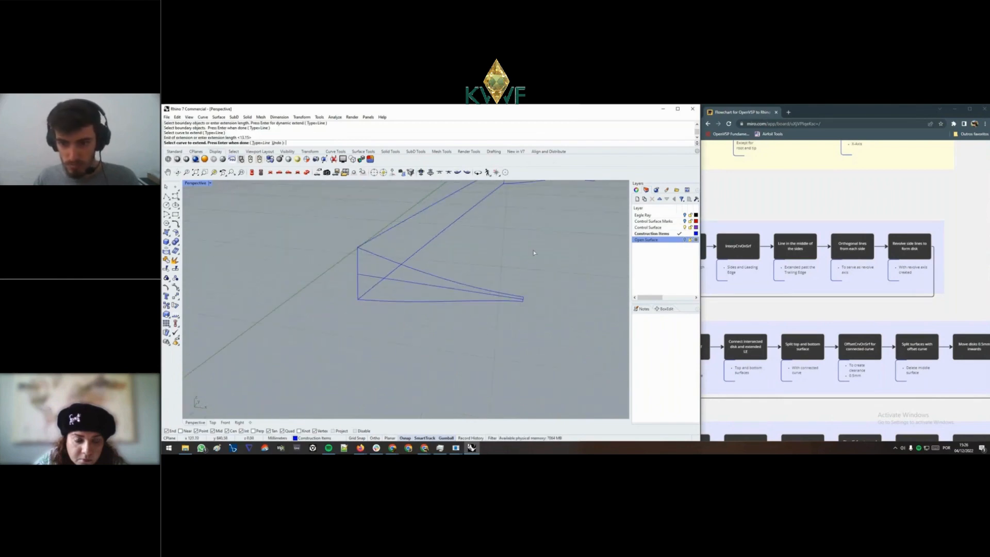
pyautogui.scroll(-5, 527, 256)
pyautogui.press('Return')
pyautogui.click(499, 271)
pyautogui.press('Return')
pyautogui.click(503, 273)
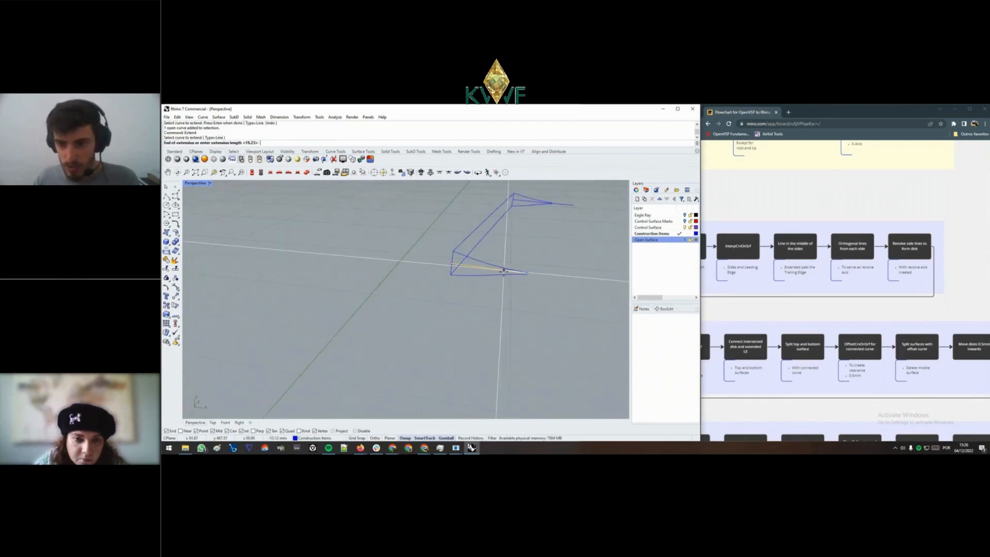
pyautogui.click(561, 282)
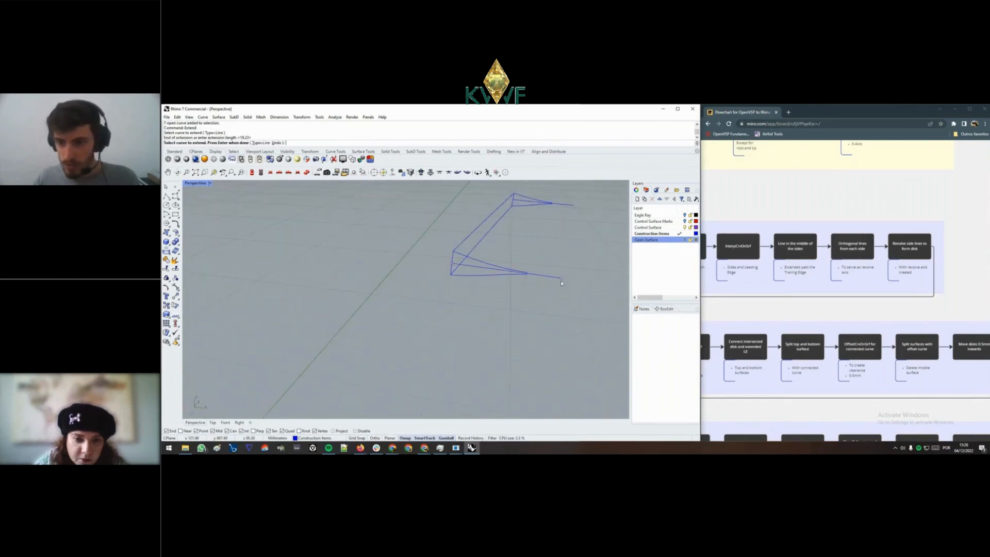
# - Draw an orthogonal line about 17 mm long outward from the leading-edge end of the inboard side's middle line
pyautogui.keyDown('shift'); pyautogui.moveTo(575, 254); pyautogui.dragTo(570, 272, button='right'); pyautogui.keyUp('shift')
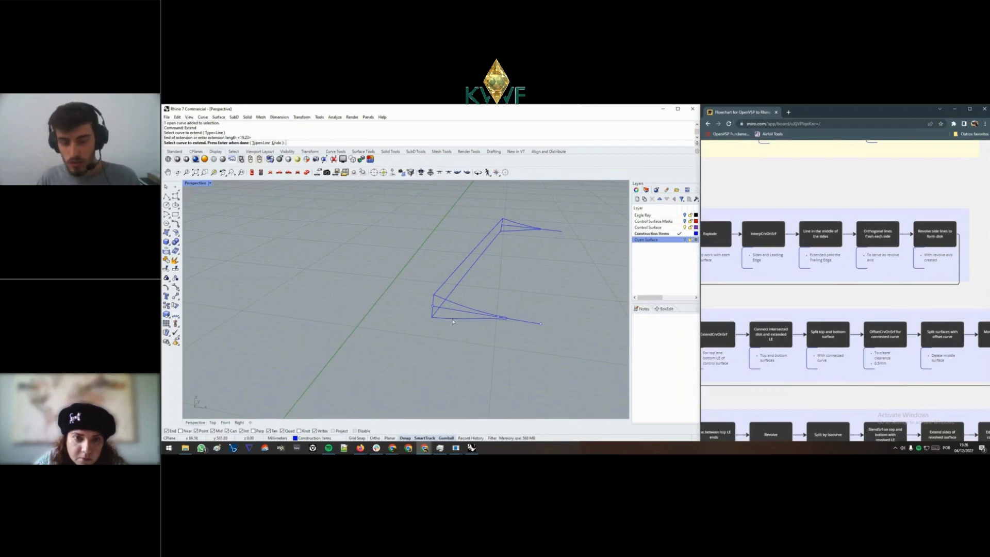
pyautogui.moveTo(452, 322)
pyautogui.mouseDown(button='right')
pyautogui.moveTo(493, 311)
pyautogui.moveTo(440, 314)
pyautogui.mouseUp(button='right')
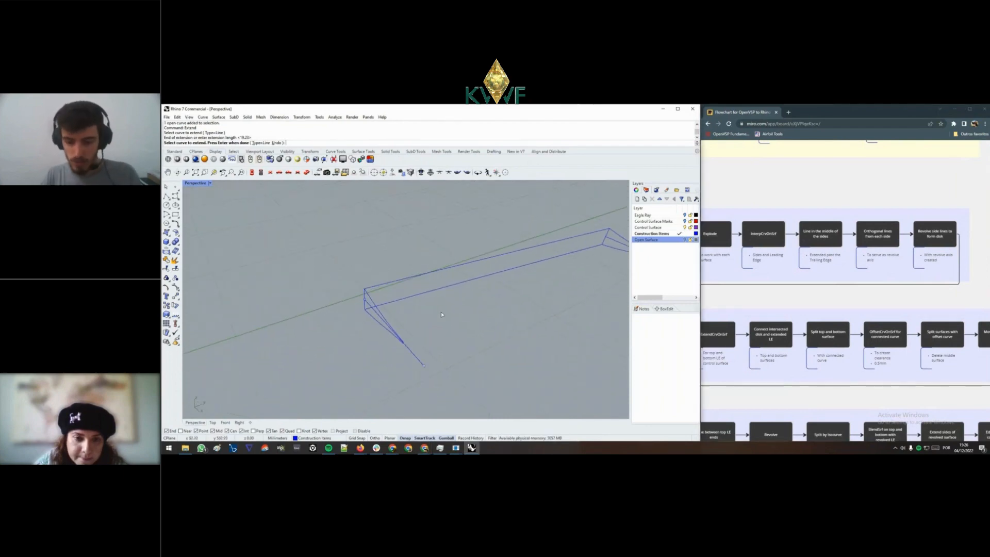
pyautogui.press('Return')
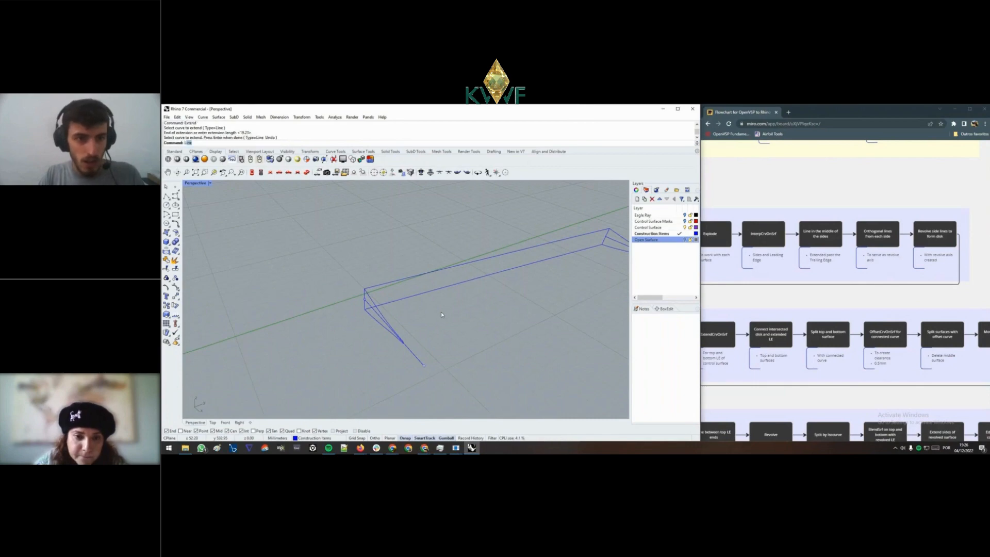
pyautogui.press('Return')
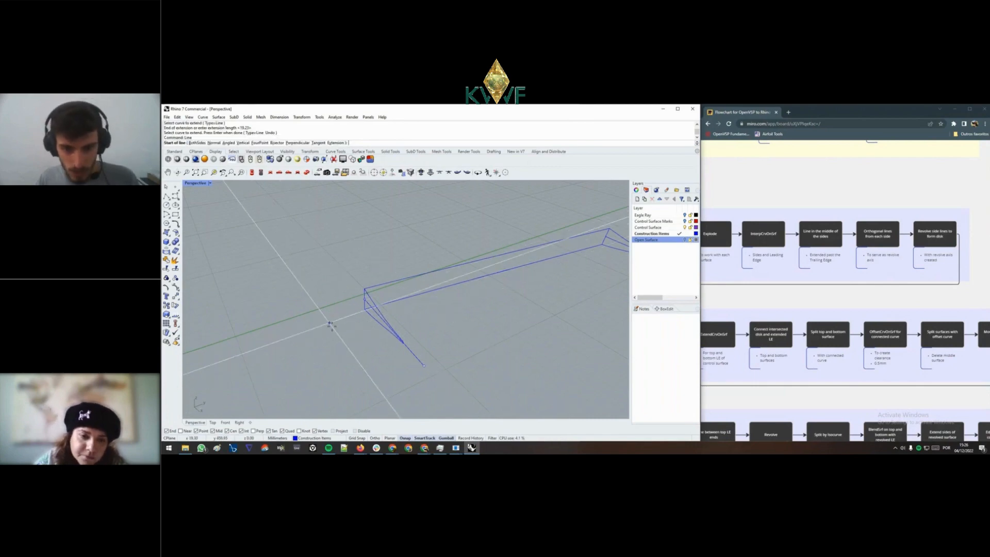
pyautogui.moveTo(331, 325); pyautogui.dragTo(420, 270, button='right')
pyautogui.scroll(3, 419, 269)
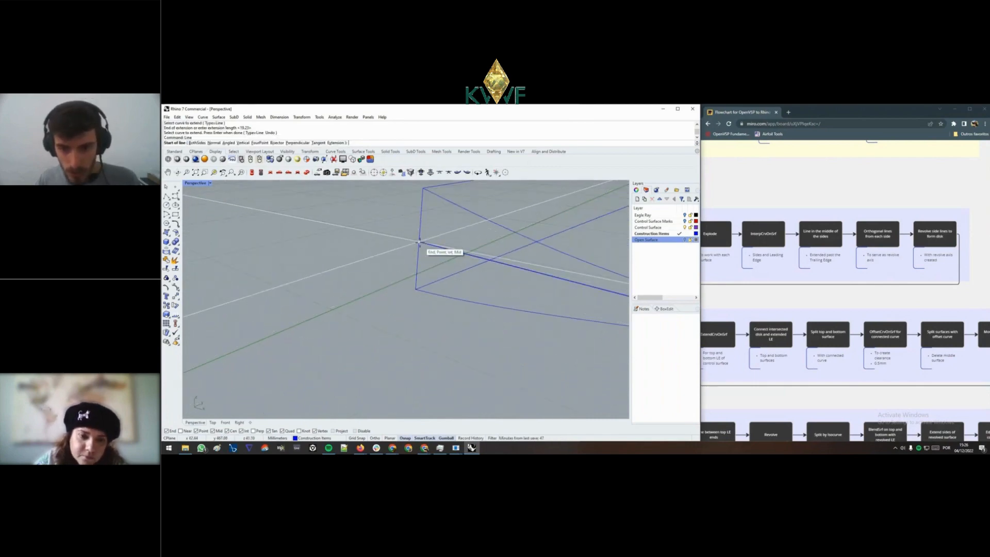
pyautogui.click(419, 243)
pyautogui.moveTo(389, 252); pyautogui.dragTo(439, 236, button='right')
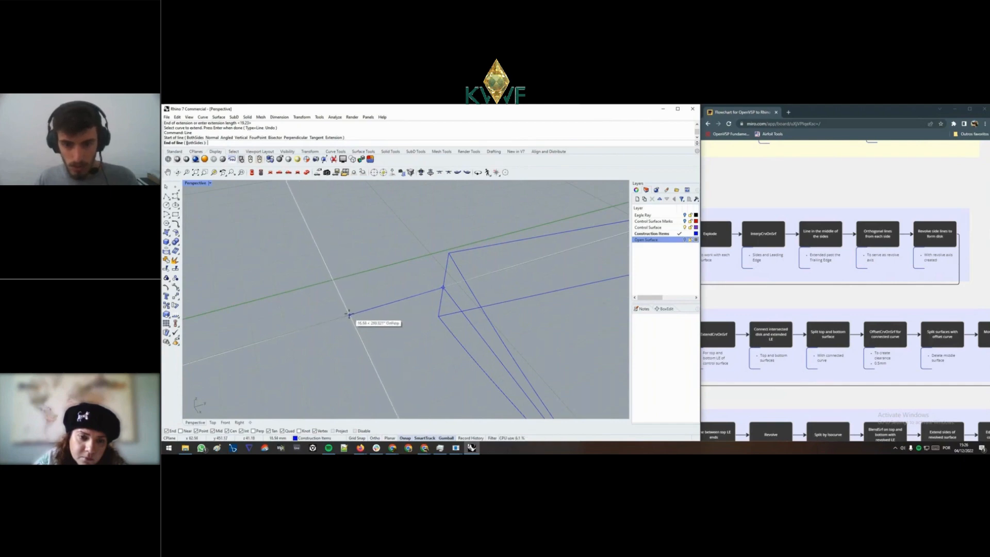
pyautogui.click(347, 314)
# - Draw a matching short orthogonal line outward from the leading-edge end of the outboard side's middle line
pyautogui.scroll(-12, 380, 314)
pyautogui.keyDown('shift'); pyautogui.moveTo(383, 315); pyautogui.dragTo(296, 320, button='right'); pyautogui.keyUp('shift')
pyautogui.moveTo(484, 308); pyautogui.dragTo(374, 266, button='right')
pyautogui.scroll(10, 353, 261)
pyautogui.press('Return')
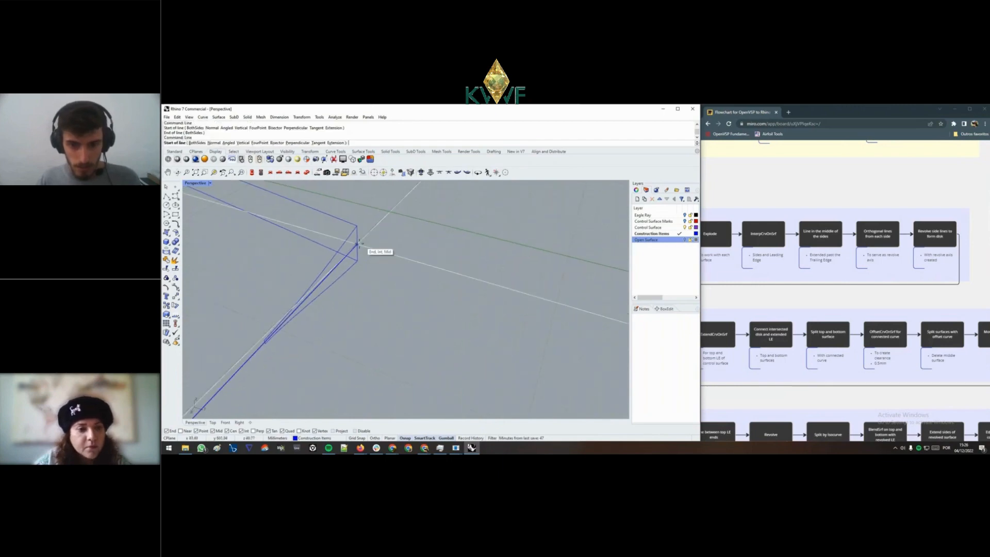
pyautogui.click(357, 245)
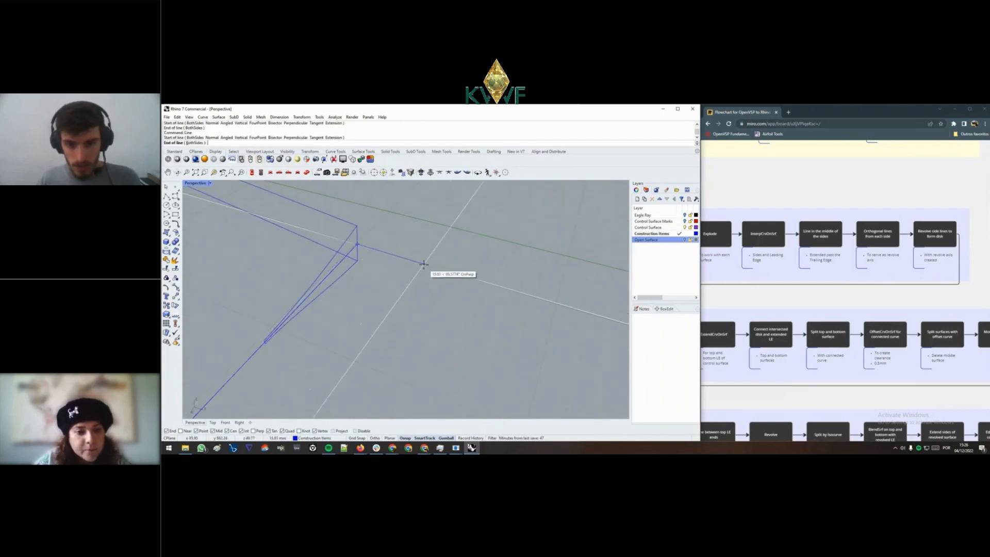
pyautogui.click(424, 264)
pyautogui.scroll(-10, 426, 276)
pyautogui.moveTo(455, 325); pyautogui.dragTo(580, 298, button='right')
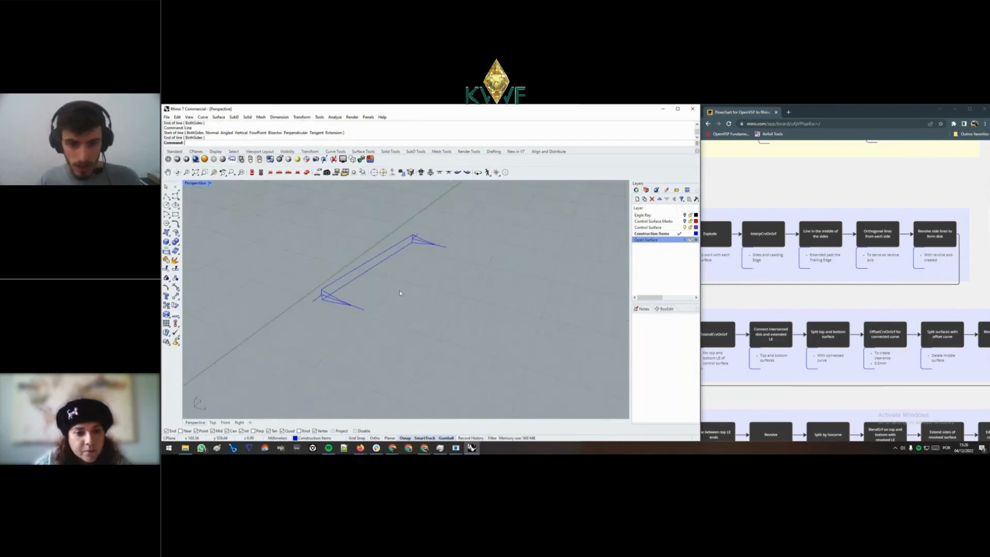
# - Check the flowchart's disk note and revolve the inboard side's middle line 360° about its orthogonal line, starting at 0°
pyautogui.keyDown('shift'); pyautogui.moveTo(400, 292); pyautogui.dragTo(439, 319, button='right'); pyautogui.keyUp('shift')
pyautogui.scroll(4, 438, 321)
pyautogui.moveTo(794, 295)
pyautogui.mouseDown()
pyautogui.moveTo(844, 292)
pyautogui.moveTo(806, 295)
pyautogui.mouseUp()
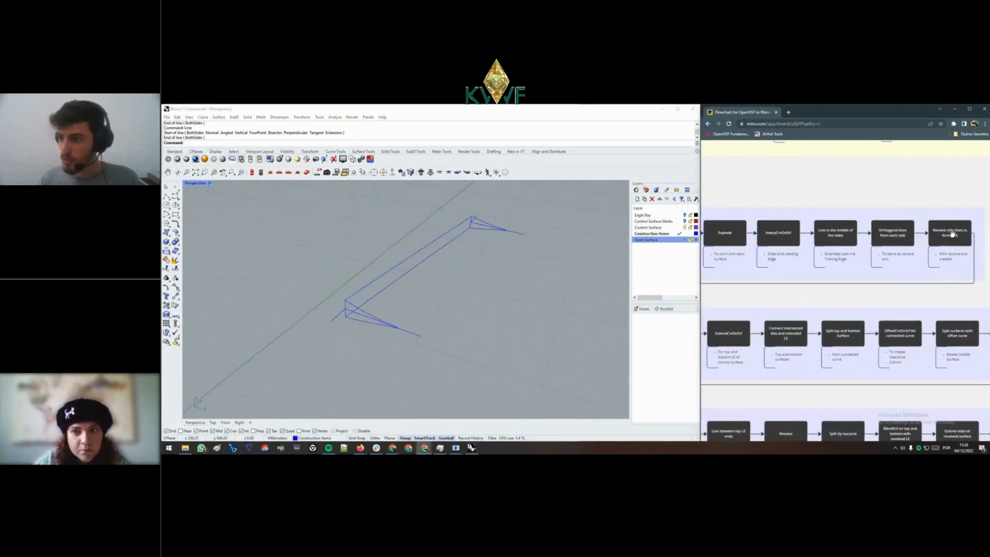
pyautogui.moveTo(516, 323); pyautogui.dragTo(446, 331, button='right')
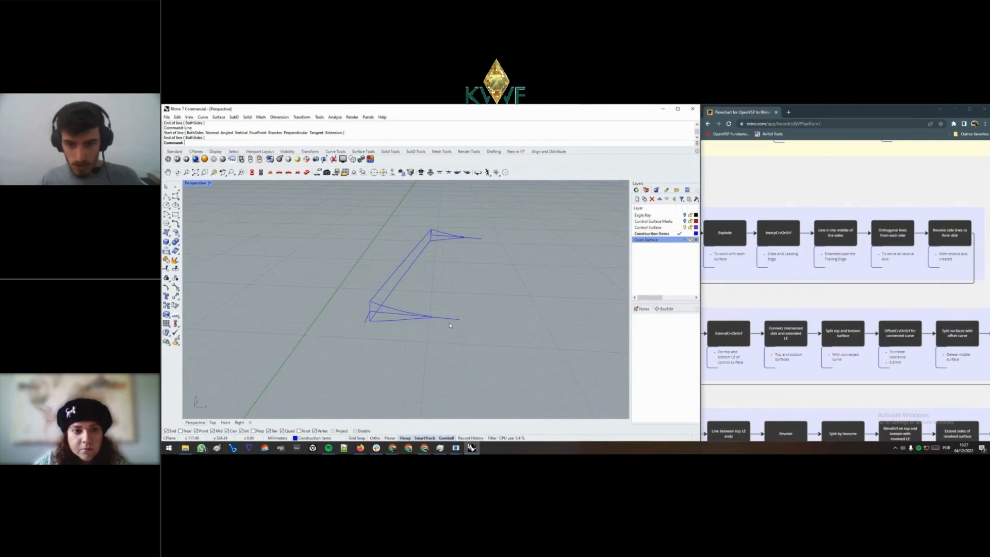
pyautogui.click(449, 323)
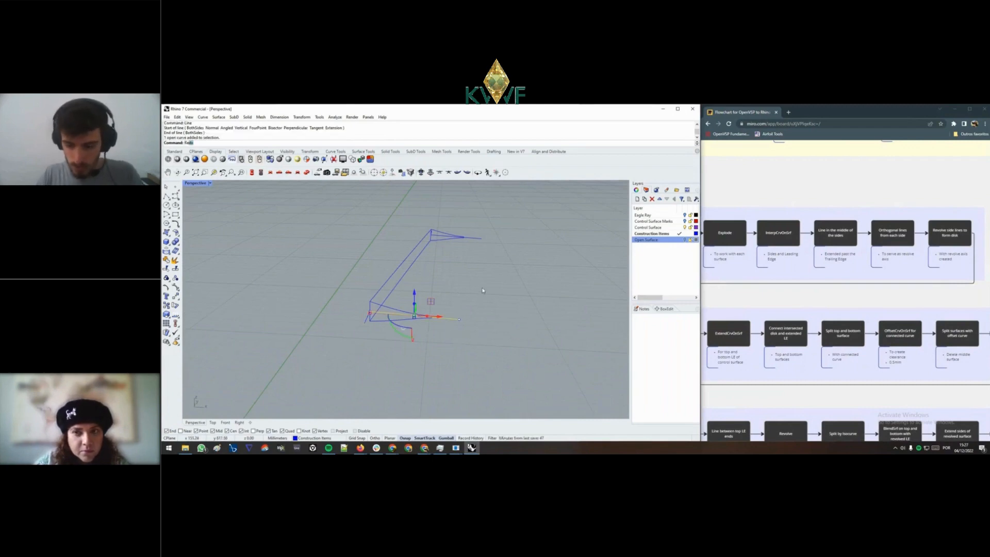
pyautogui.write('Revolve')
pyautogui.press('Return')
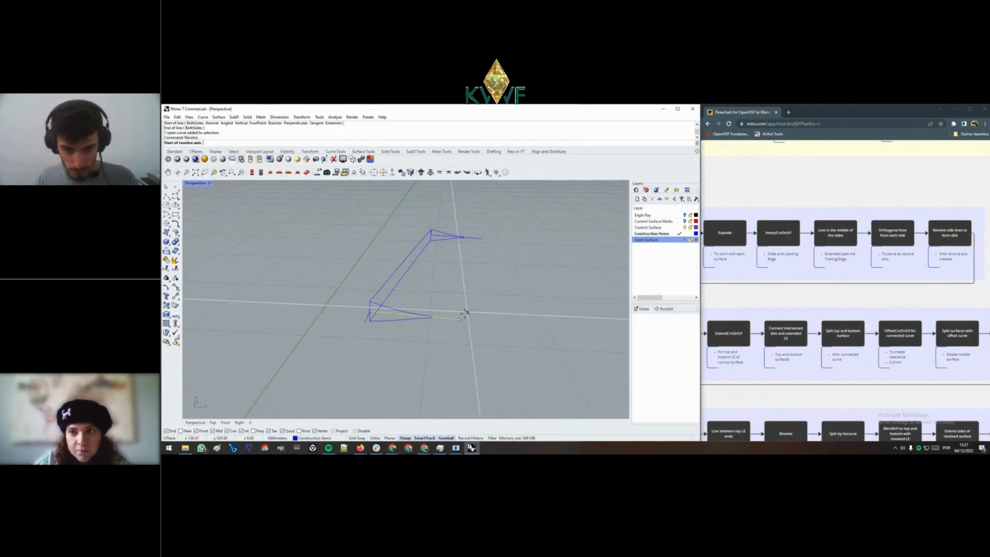
pyautogui.moveTo(465, 312); pyautogui.dragTo(371, 317, button='right')
pyautogui.scroll(8, 293, 306)
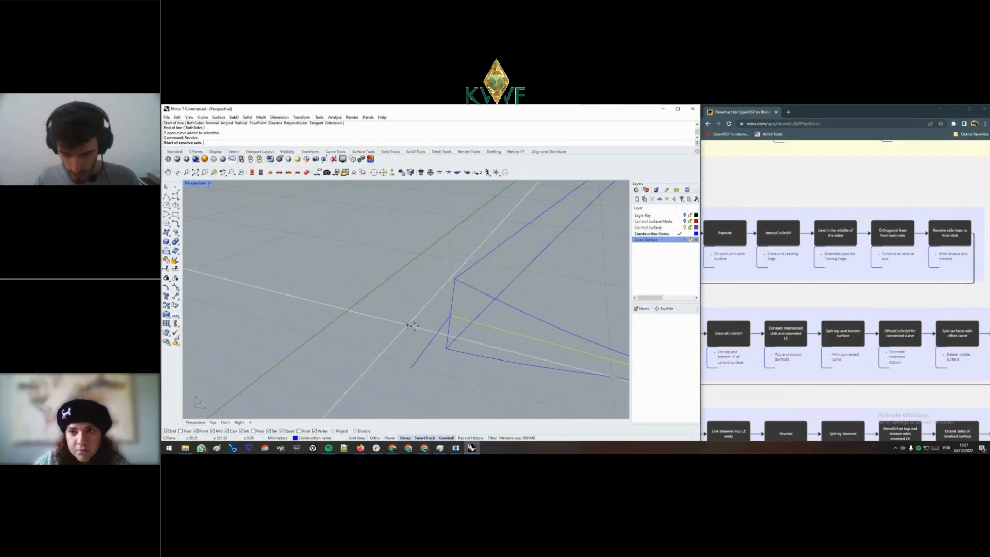
pyautogui.click(448, 317)
pyautogui.click(420, 375)
pyautogui.moveTo(419, 375); pyautogui.dragTo(412, 332, button='right')
pyautogui.press('Return')
pyautogui.press('Return')
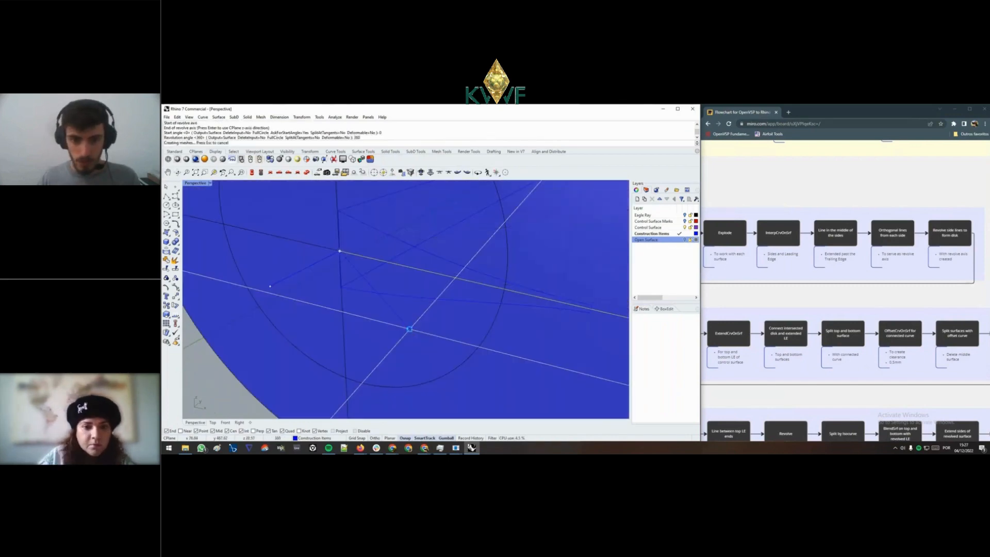
pyautogui.scroll(-10, 411, 331)
pyautogui.press('Escape')
# - Revolve the outboard side's middle line 360° about its orthogonal line from a 0° start angle to form the second disk
pyautogui.moveTo(416, 330)
pyautogui.mouseDown(button='right')
pyautogui.moveTo(437, 331)
pyautogui.moveTo(439, 316)
pyautogui.moveTo(459, 311)
pyautogui.moveTo(411, 346)
pyautogui.mouseUp(button='right')
pyautogui.rightClick(411, 346)
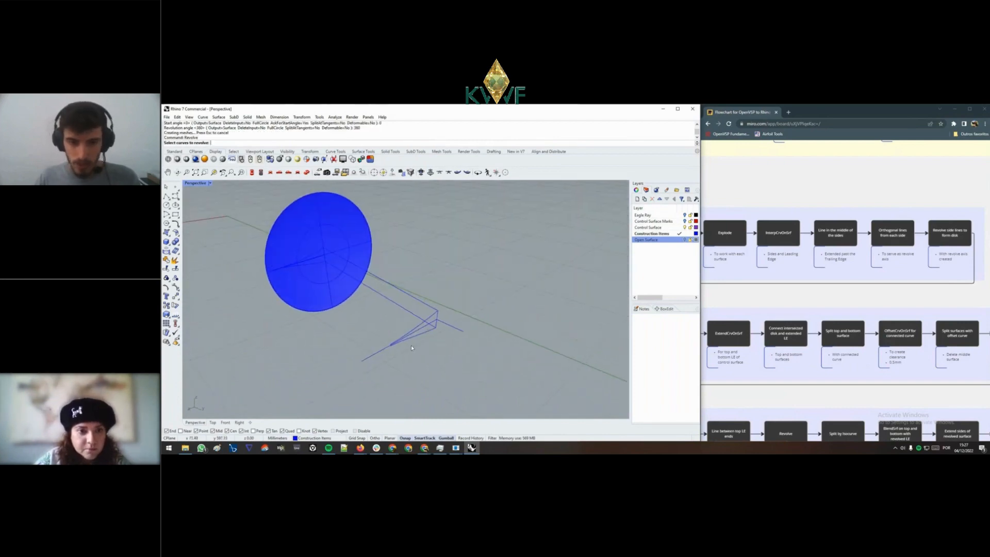
pyautogui.click(380, 351)
pyautogui.rightClick(384, 349)
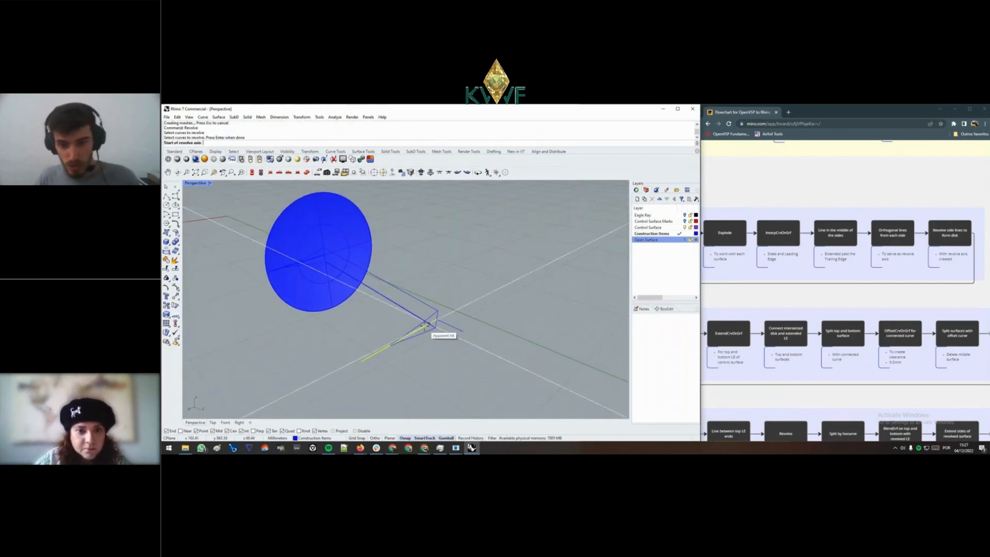
pyautogui.click(435, 319)
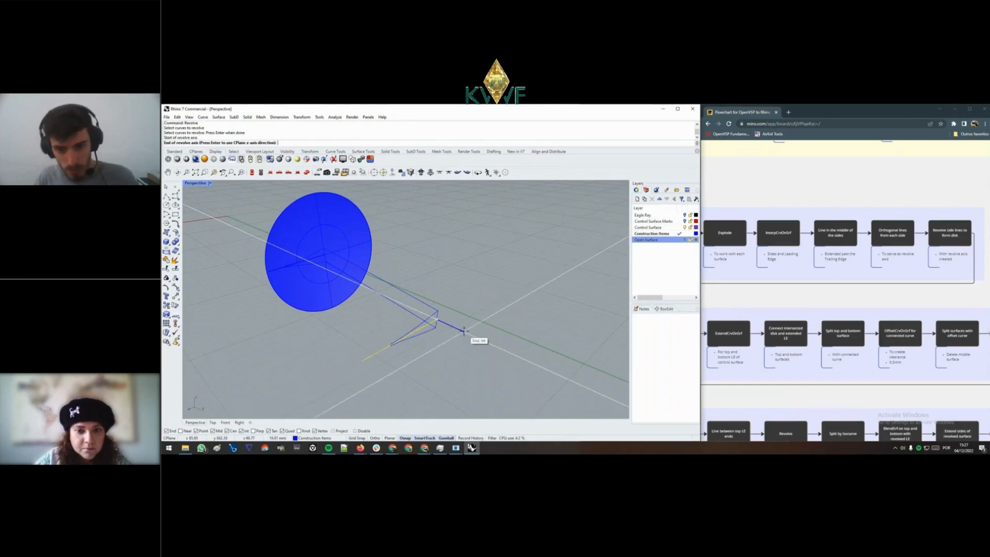
pyautogui.click(463, 331)
pyautogui.rightClick(431, 343)
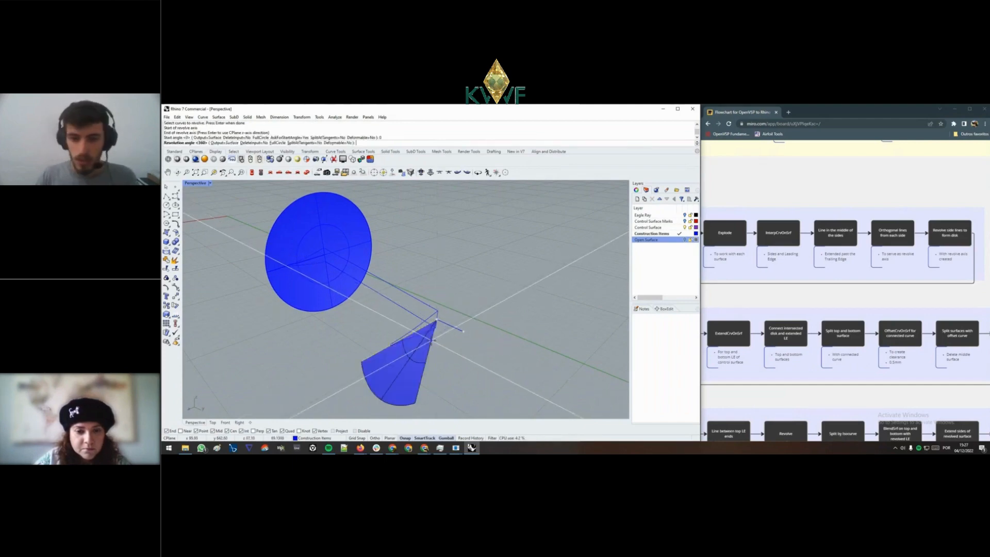
pyautogui.rightClick(432, 343)
pyautogui.moveTo(432, 342); pyautogui.dragTo(532, 268, button='right')
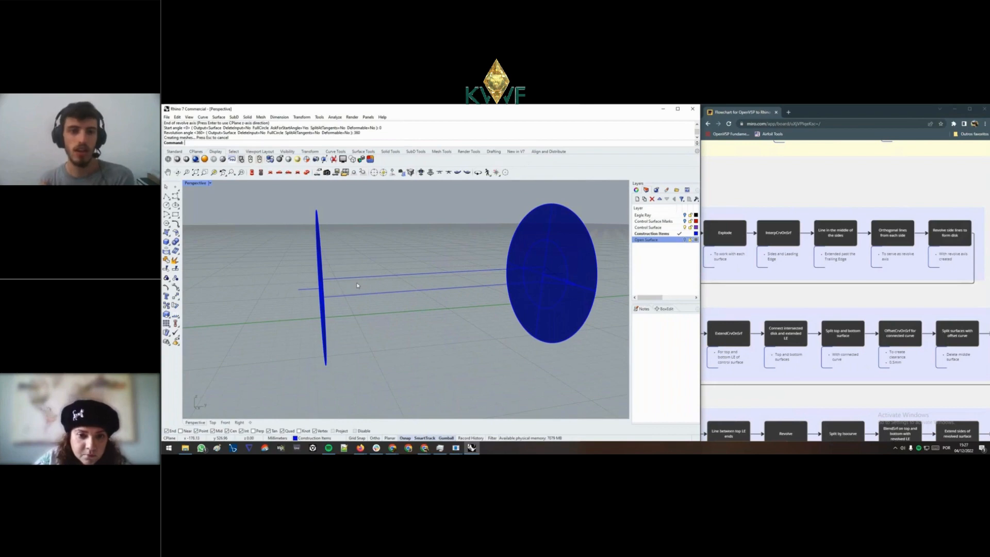
# - Delete the inboard side's upper and lower curves and its leading-edge and trailing-edge connecting lines
pyautogui.scroll(-3, 357, 285)
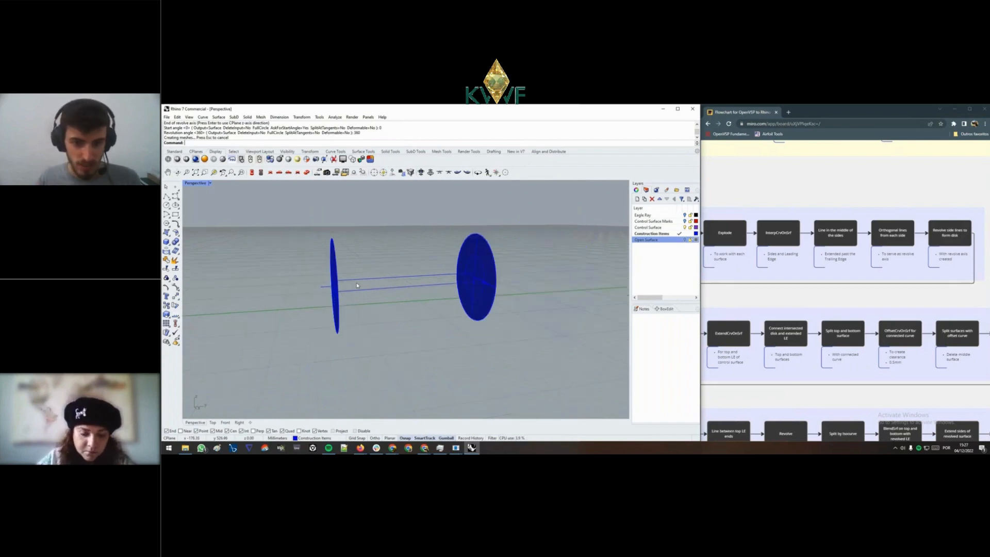
pyautogui.moveTo(357, 285); pyautogui.dragTo(398, 347, button='right')
pyautogui.scroll(3, 333, 326)
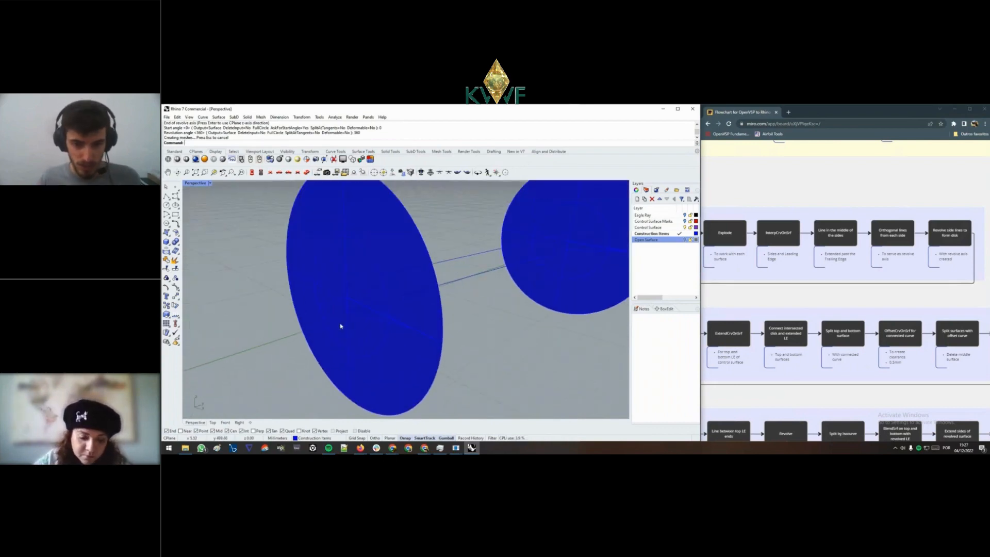
pyautogui.moveTo(340, 326); pyautogui.dragTo(400, 329, button='right')
pyautogui.scroll(-3, 408, 322)
pyautogui.scroll(3, 363, 333)
pyautogui.scroll(5, 398, 328)
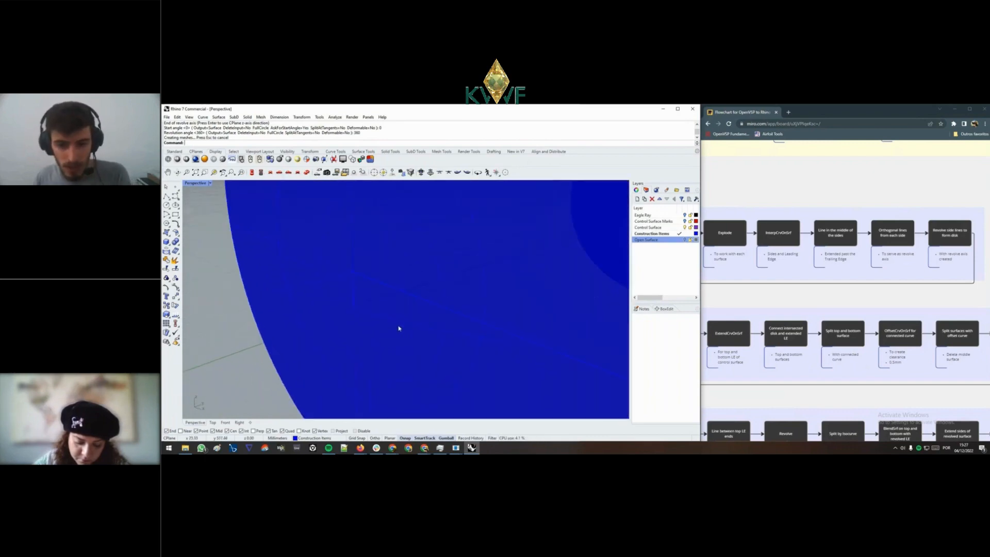
pyautogui.click(385, 319)
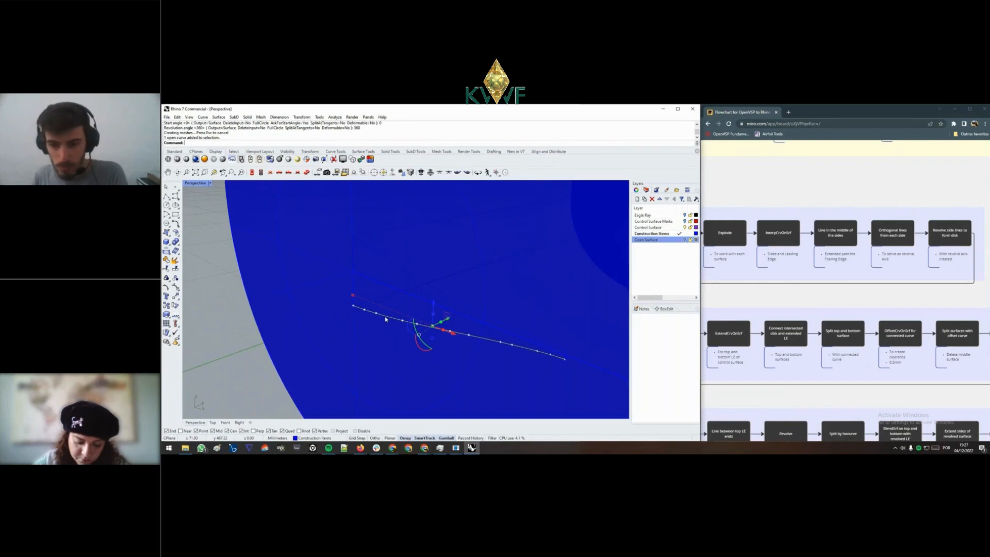
pyautogui.press('Delete')
pyautogui.click(353, 293)
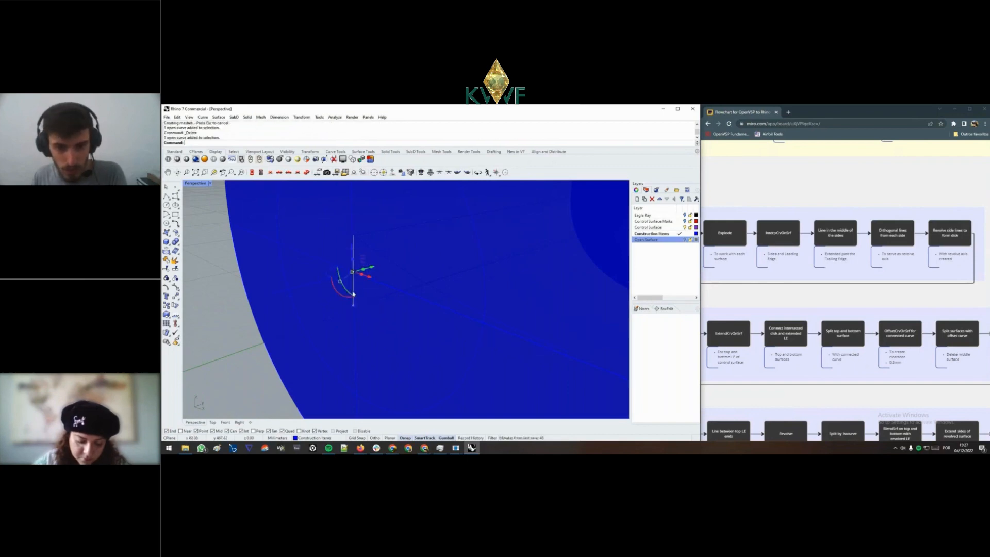
pyautogui.press('Delete')
pyautogui.click(567, 353)
pyautogui.press('Delete')
pyautogui.click(515, 332)
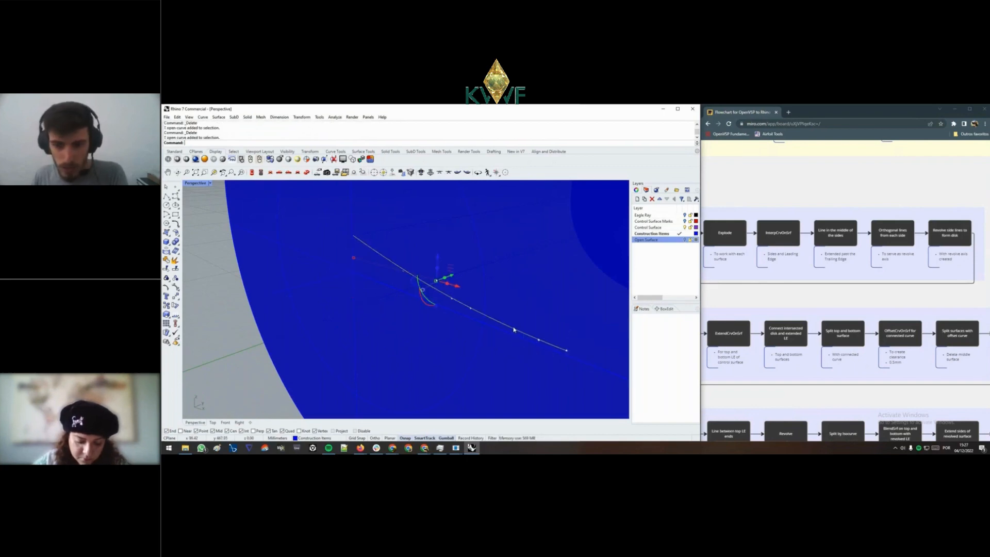
pyautogui.press('Delete')
# - Delete the construction curves that outline the outboard side at its revolved disk
pyautogui.scroll(-6, 466, 309)
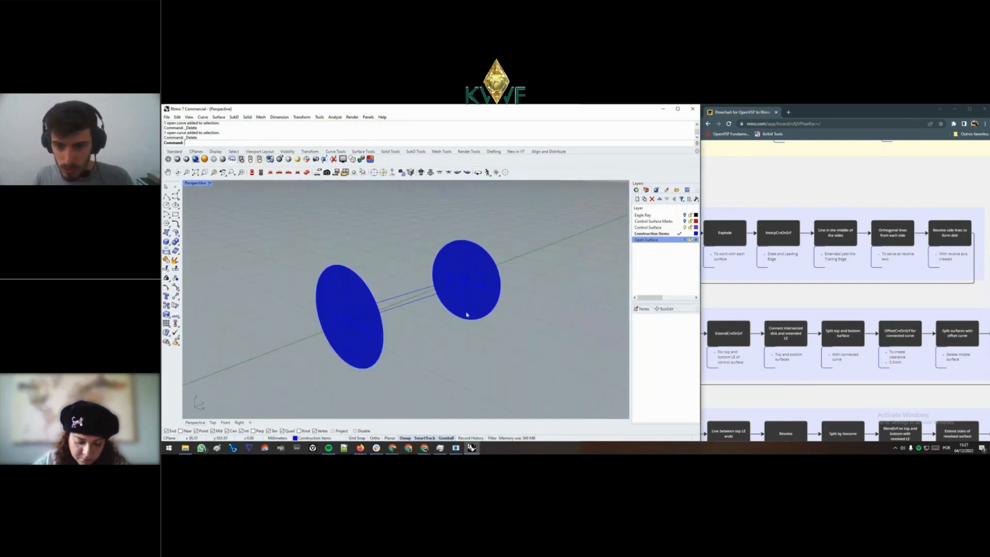
pyautogui.scroll(8, 469, 289)
pyautogui.click(464, 294)
pyautogui.press('Delete')
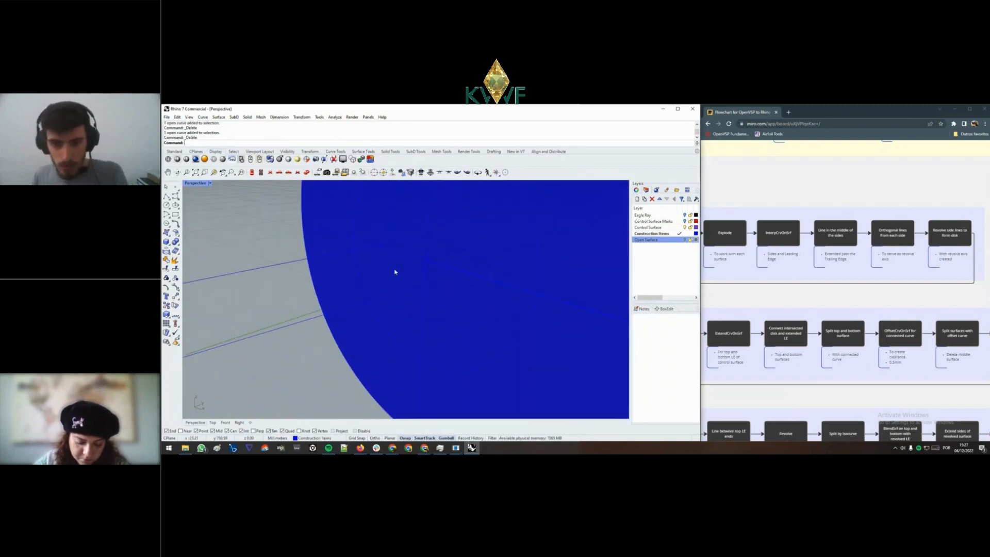
pyautogui.scroll(-6, 497, 293)
pyautogui.scroll(2, 495, 294)
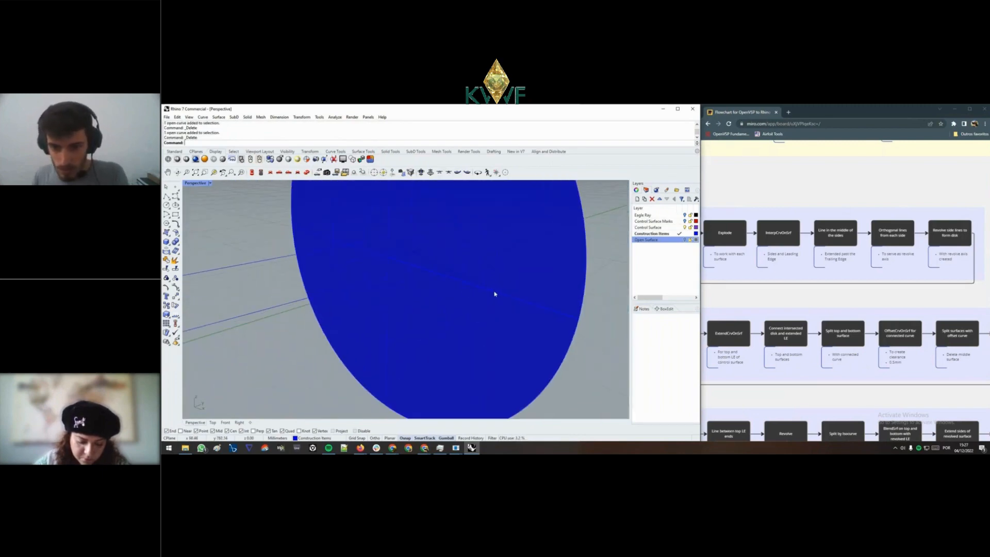
pyautogui.moveTo(491, 291); pyautogui.dragTo(396, 301, button='right')
pyautogui.click(368, 267)
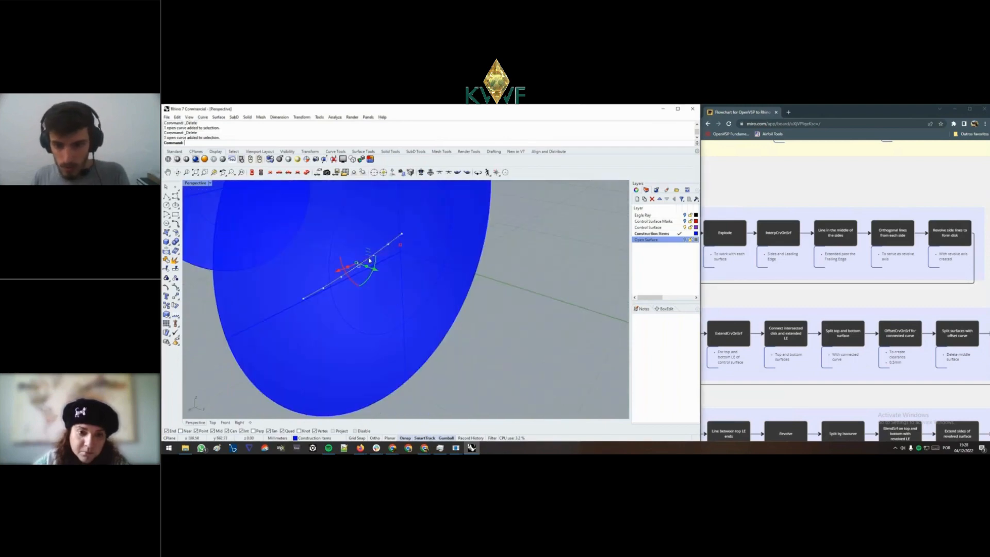
# - Delete the selected construction curve on the disk and turn on the Open Surface layer
pyautogui.press('Delete')
pyautogui.moveTo(369, 261); pyautogui.dragTo(536, 298, button='right')
pyautogui.moveTo(818, 304); pyautogui.dragTo(880, 287)
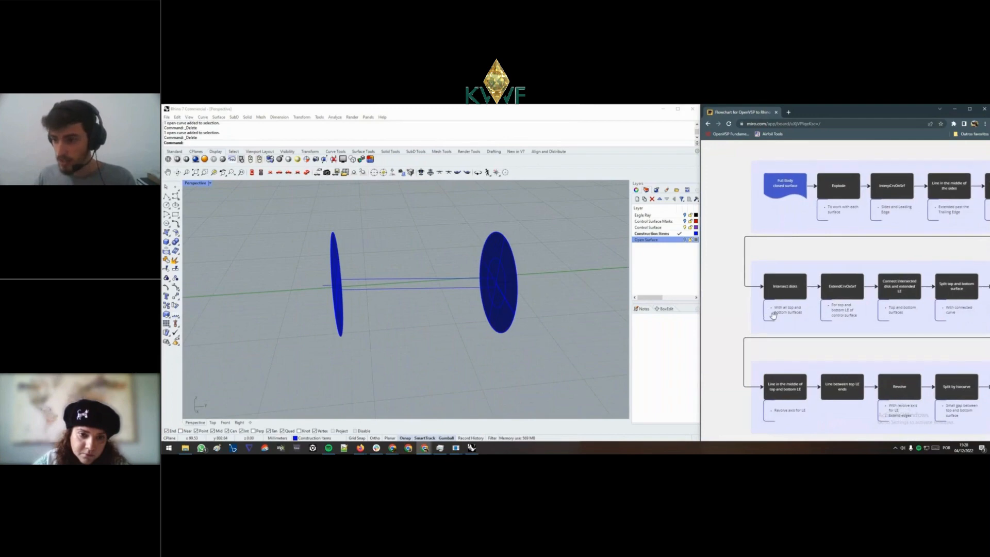
pyautogui.click(539, 290)
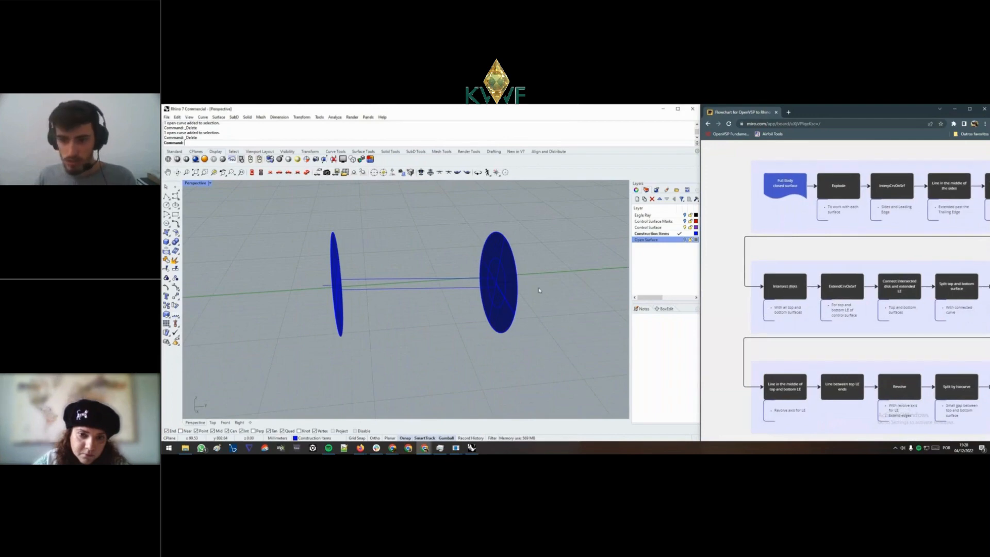
pyautogui.click(685, 240)
pyautogui.moveTo(404, 292); pyautogui.dragTo(319, 307, button='right')
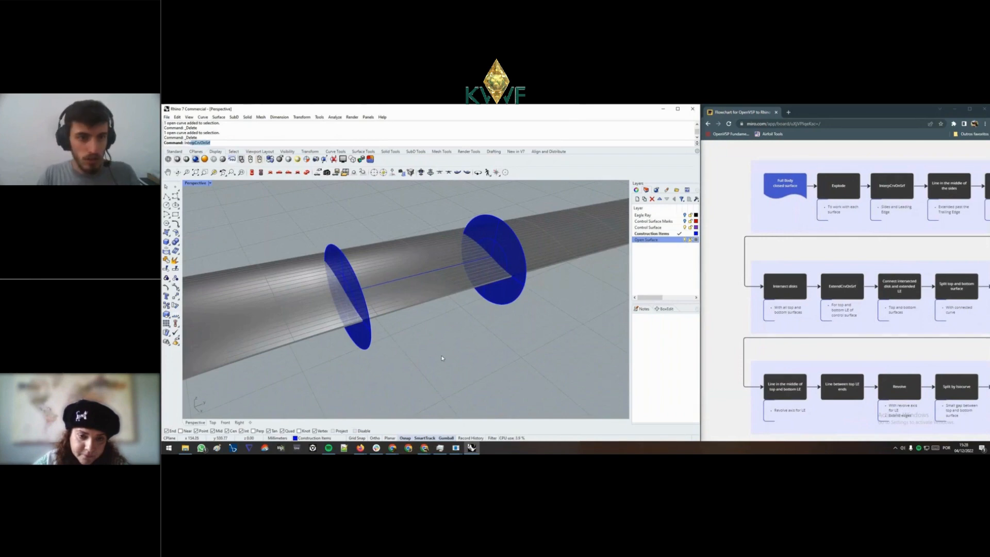
# - Intersect the top and bottom wing surfaces with both construction disks using the Intersect command
pyautogui.write('erse')
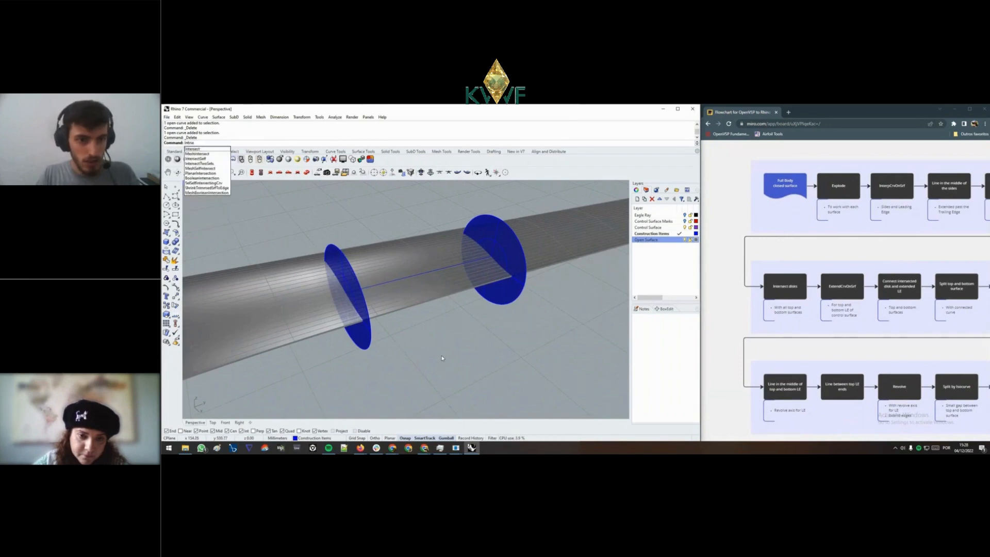
pyautogui.write('ct')
pyautogui.press('Return')
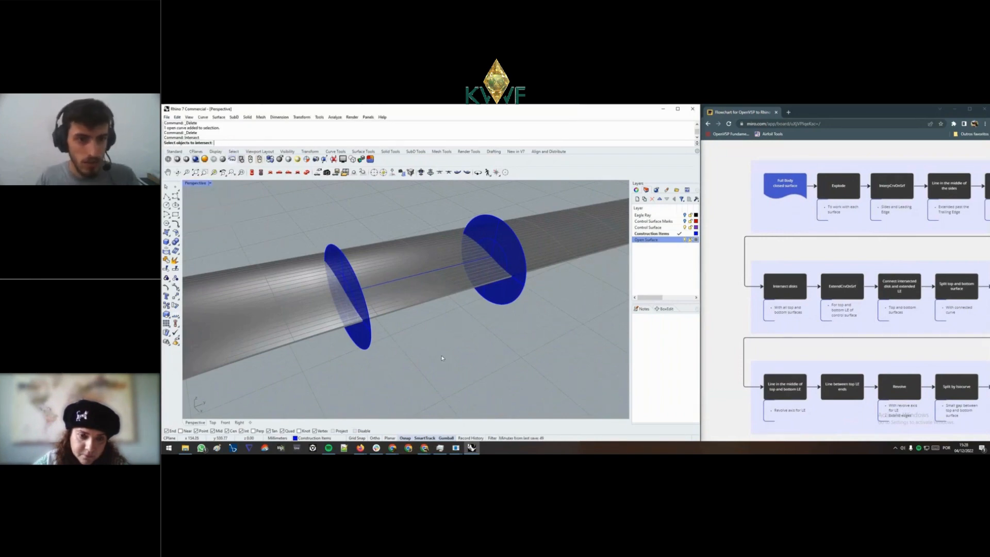
pyautogui.moveTo(438, 356); pyautogui.dragTo(448, 355, button='right')
pyautogui.click(306, 316)
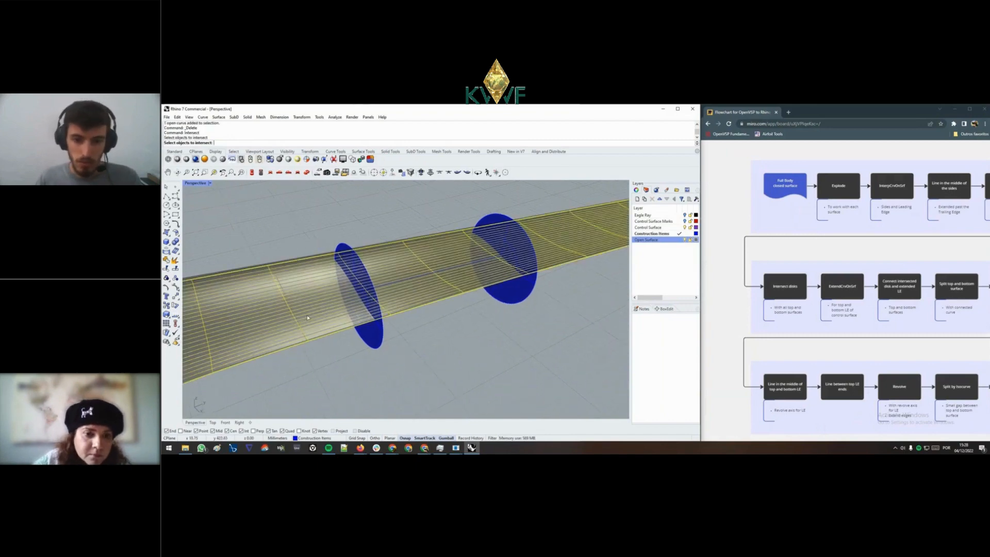
pyautogui.click(373, 322)
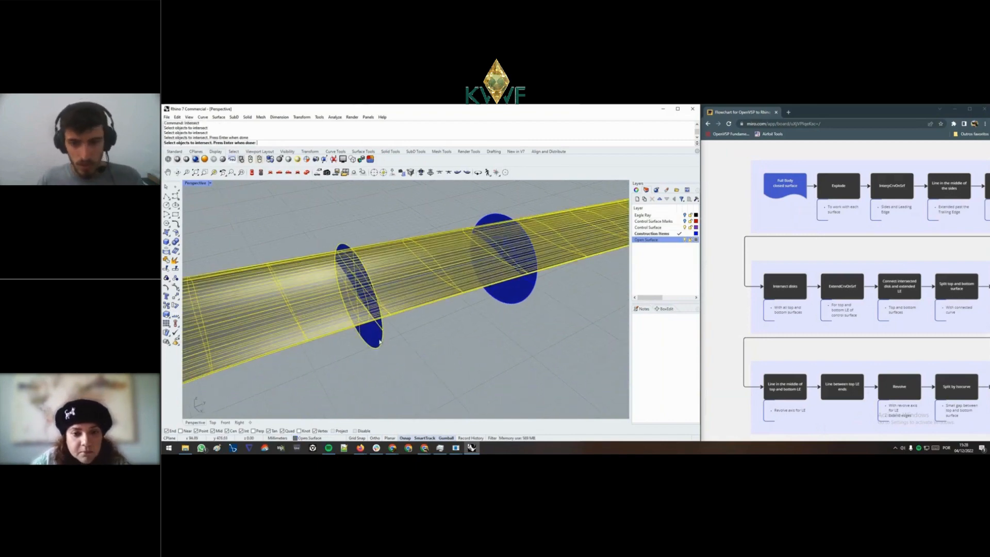
pyautogui.click(530, 311)
pyautogui.press('Return')
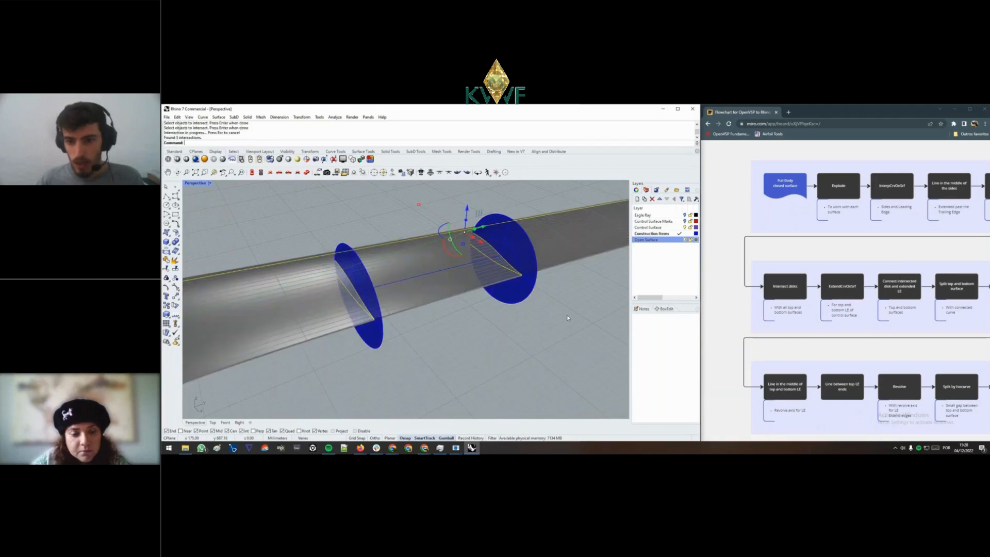
# - Delete the extra intersection curve running along the wing's long edge, outside the two disks
pyautogui.moveTo(491, 275); pyautogui.dragTo(377, 292, button='right')
pyautogui.scroll(3, 381, 286)
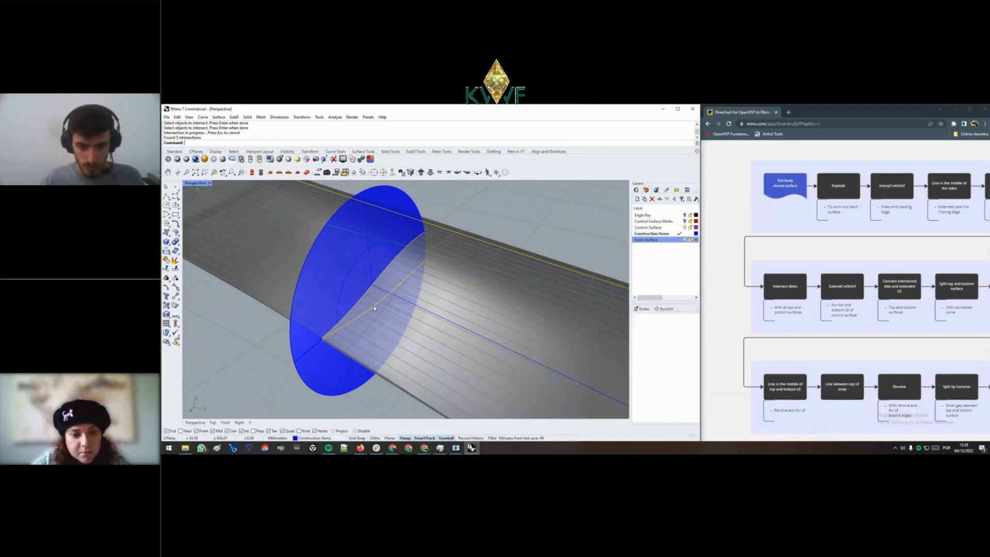
pyautogui.scroll(-3, 373, 308)
pyautogui.moveTo(373, 308); pyautogui.dragTo(420, 267, button='right')
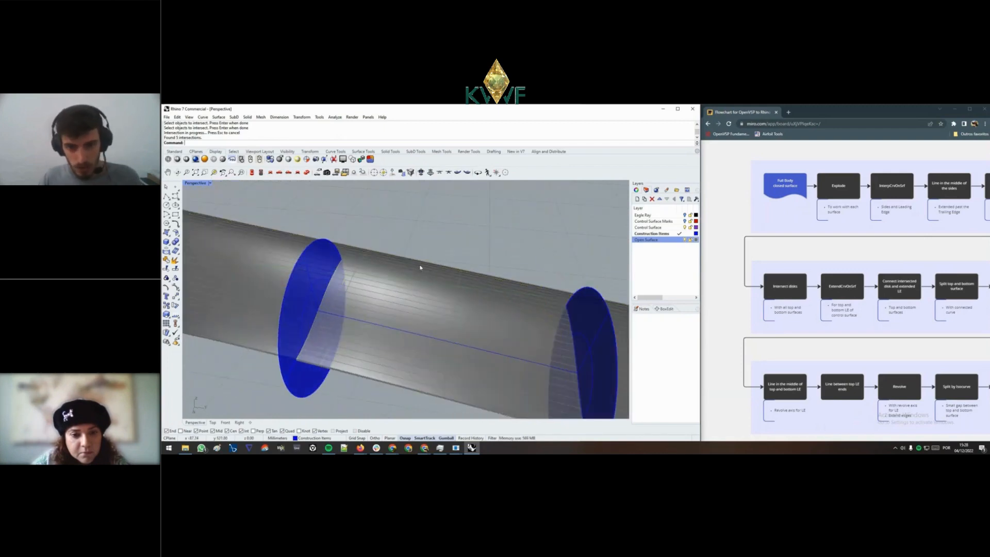
pyautogui.click(420, 267)
pyautogui.click(428, 268)
pyautogui.click(447, 279)
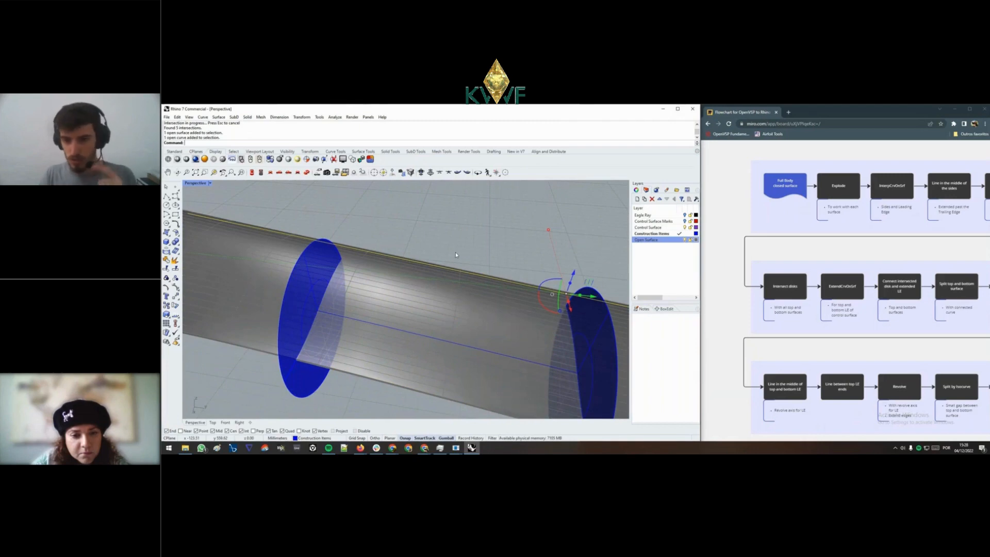
pyautogui.press('Delete')
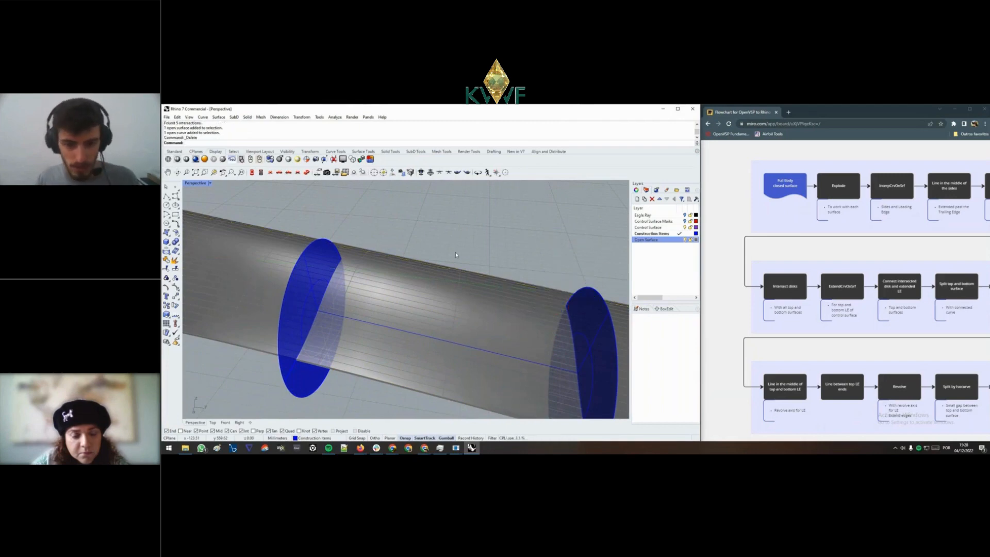
# - Examine where the ends of the control surface's leading-edge curve meet the two disks
pyautogui.scroll(-3, 458, 258)
pyautogui.moveTo(459, 265); pyautogui.dragTo(492, 298, button='right')
pyautogui.scroll(6, 417, 286)
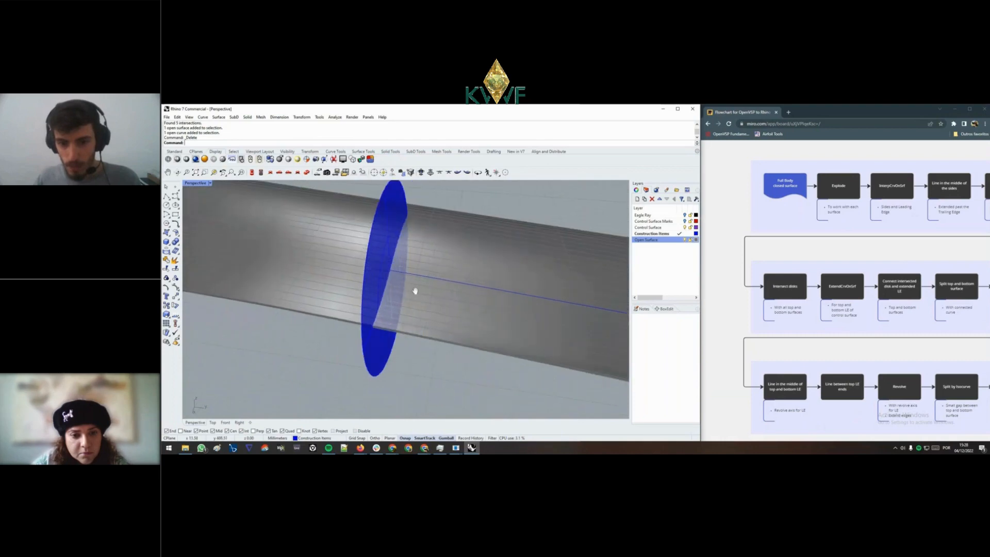
pyautogui.scroll(-3, 378, 289)
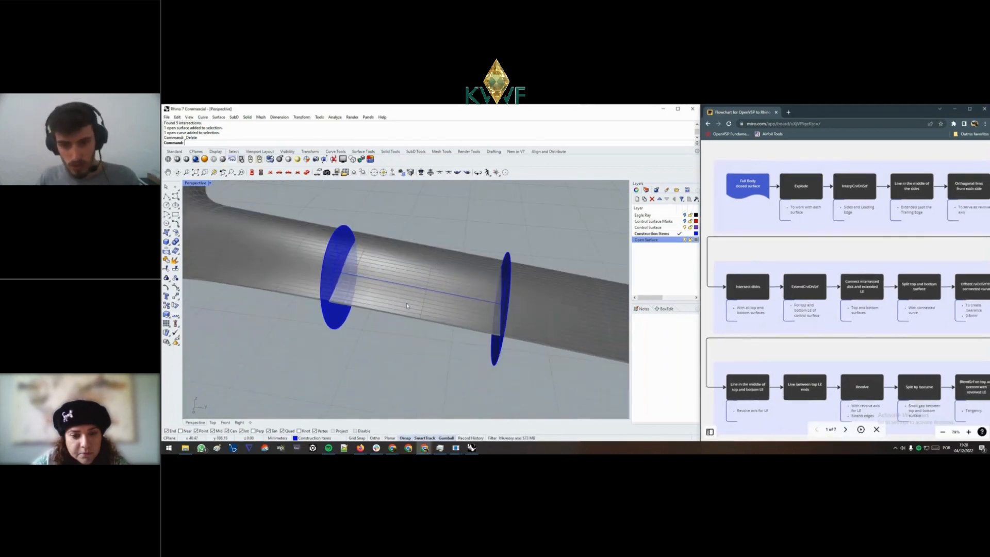
pyautogui.scroll(4, 407, 305)
pyautogui.click(389, 276)
pyautogui.scroll(-3, 397, 277)
pyautogui.scroll(3, 518, 298)
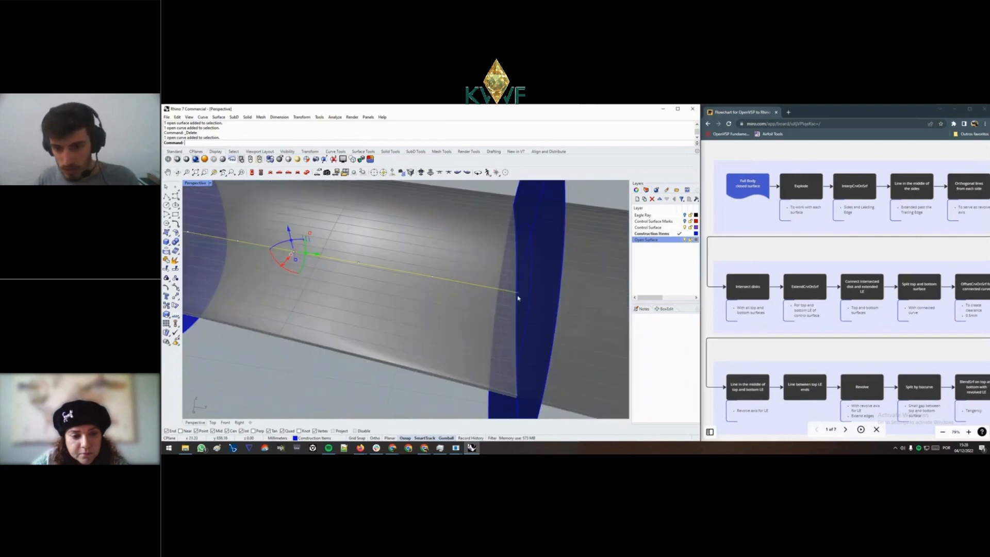
pyautogui.scroll(-2, 470, 298)
pyautogui.scroll(6, 387, 261)
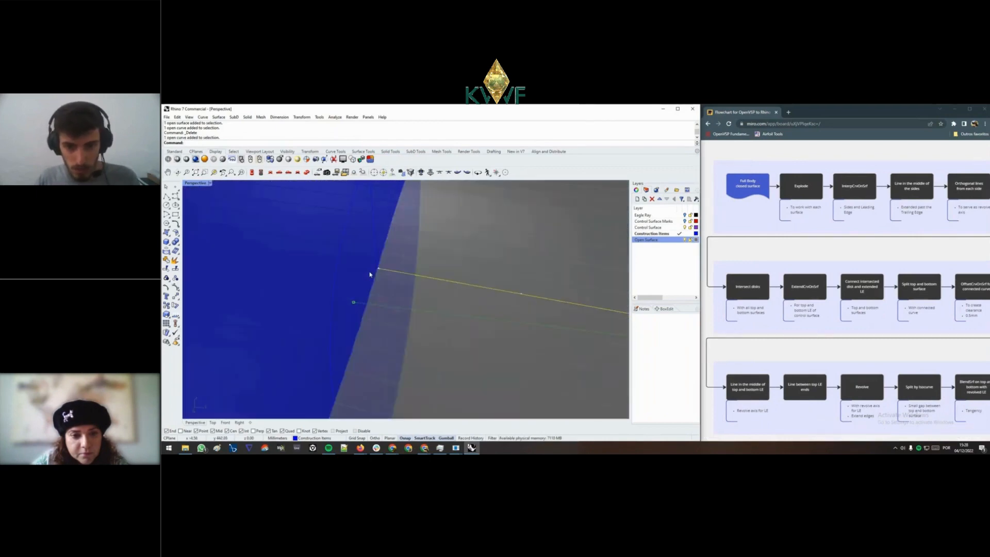
pyautogui.scroll(2, 387, 261)
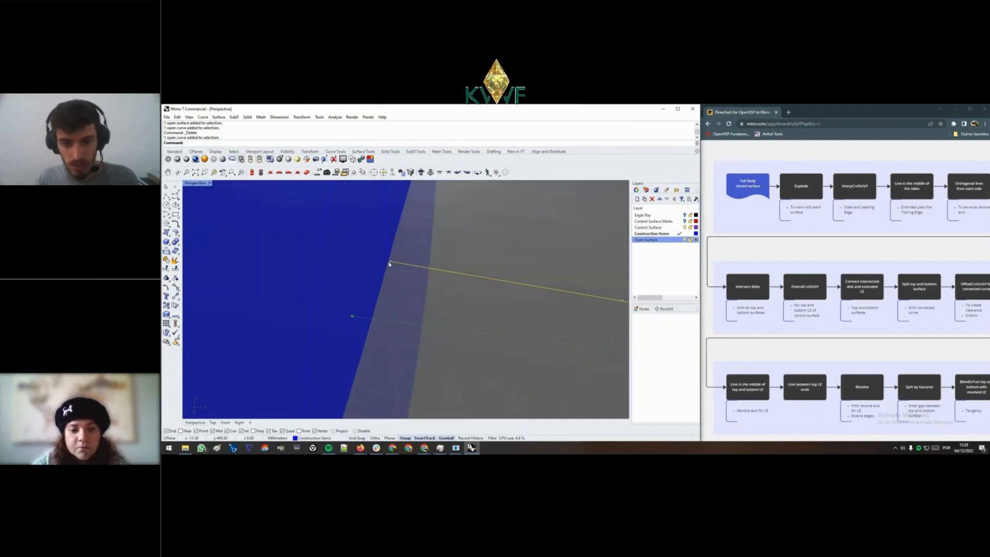
pyautogui.scroll(-6, 391, 262)
pyautogui.scroll(4, 404, 255)
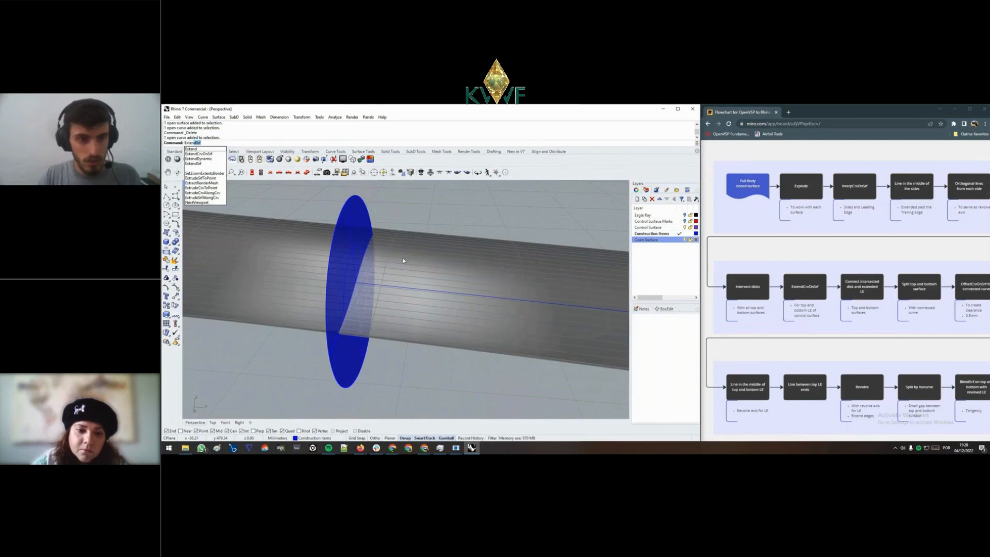
# - Extend both ends of the upper leading-edge curve along the top wing surface with ExtendCrvOnSrf
pyautogui.press('Return')
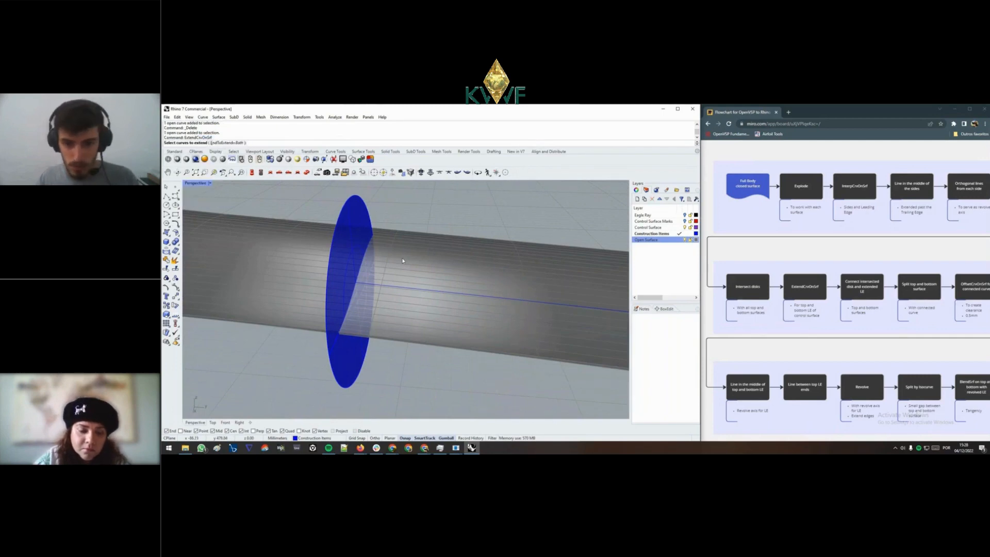
pyautogui.scroll(3, 378, 286)
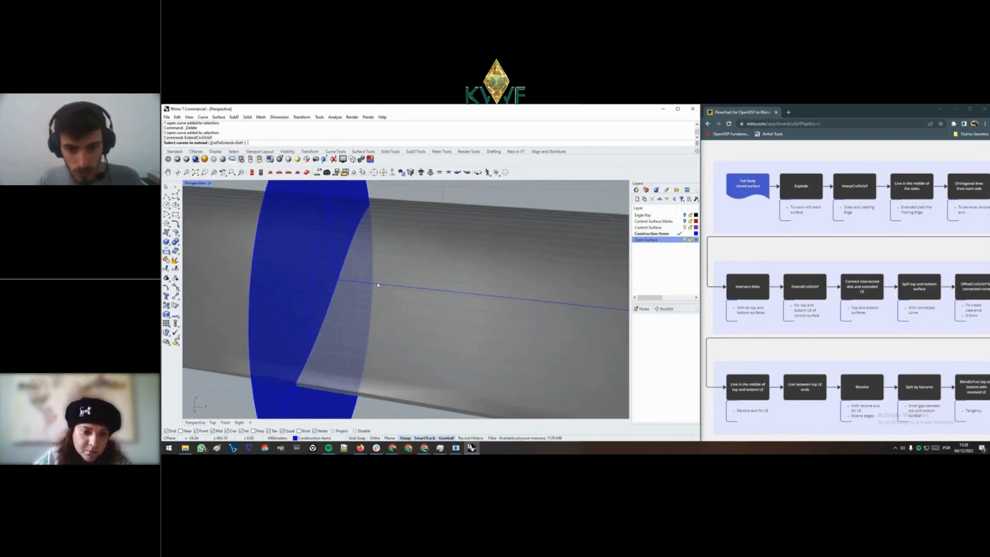
pyautogui.click(376, 283)
pyautogui.press('Return')
pyautogui.moveTo(379, 285); pyautogui.dragTo(326, 280, button='right')
pyautogui.click(418, 258)
pyautogui.scroll(-5, 392, 283)
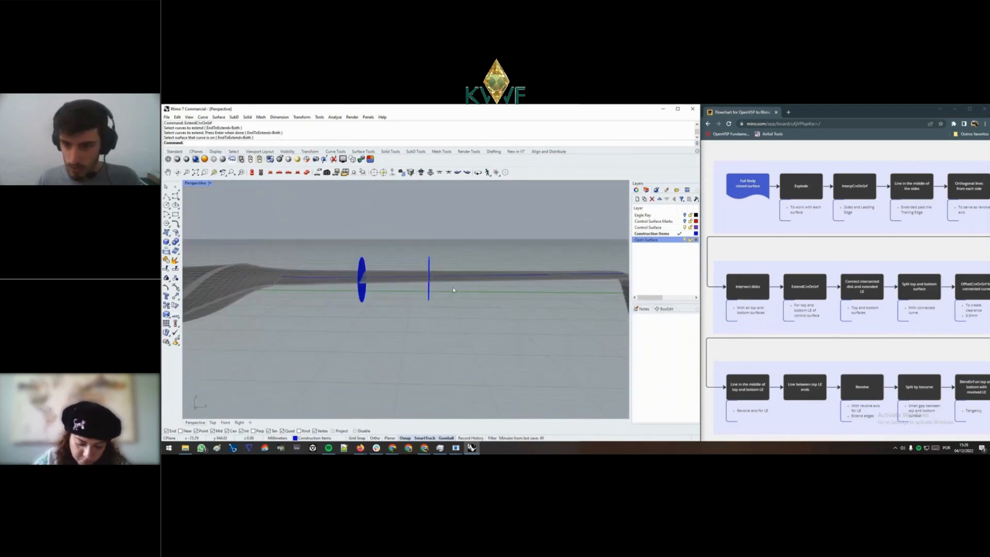
# - Try to extend the lower leading-edge curve on the wing surface with ExtendCrvOnSrf from underneath the wing
pyautogui.scroll(6, 380, 282)
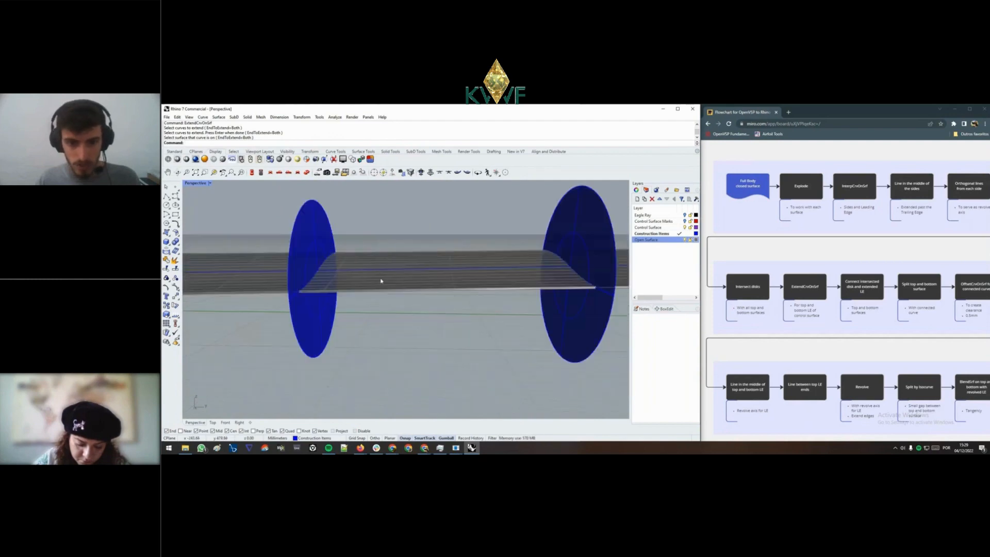
pyautogui.moveTo(380, 283); pyautogui.dragTo(404, 321, button='right')
pyautogui.press('Return')
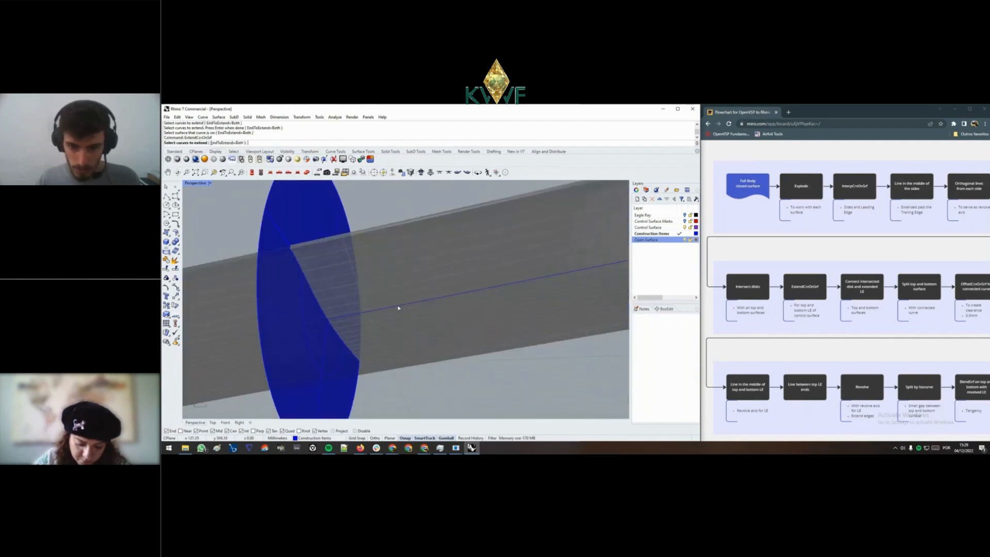
pyautogui.click(398, 306)
pyautogui.press('Return')
pyautogui.click(420, 347)
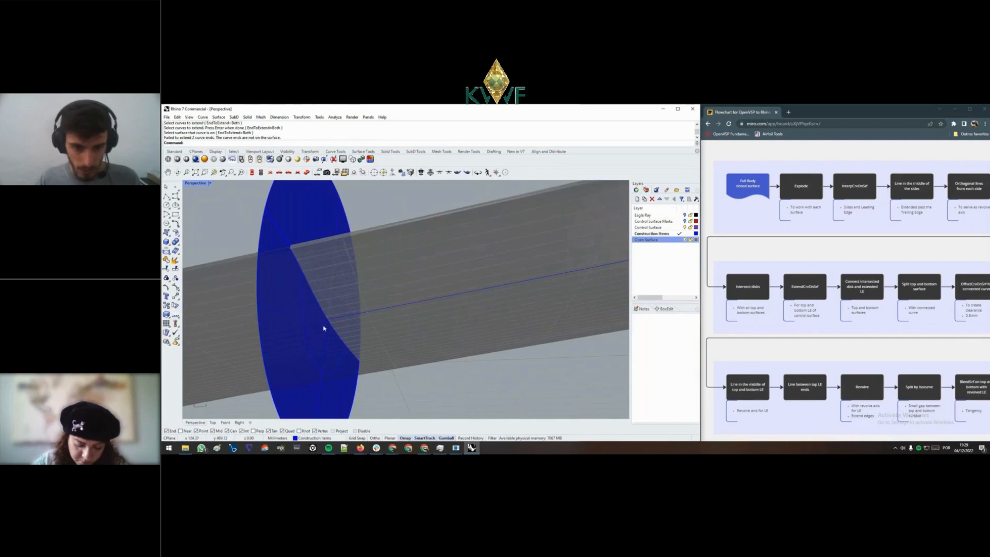
pyautogui.press('Return')
pyautogui.click(387, 311)
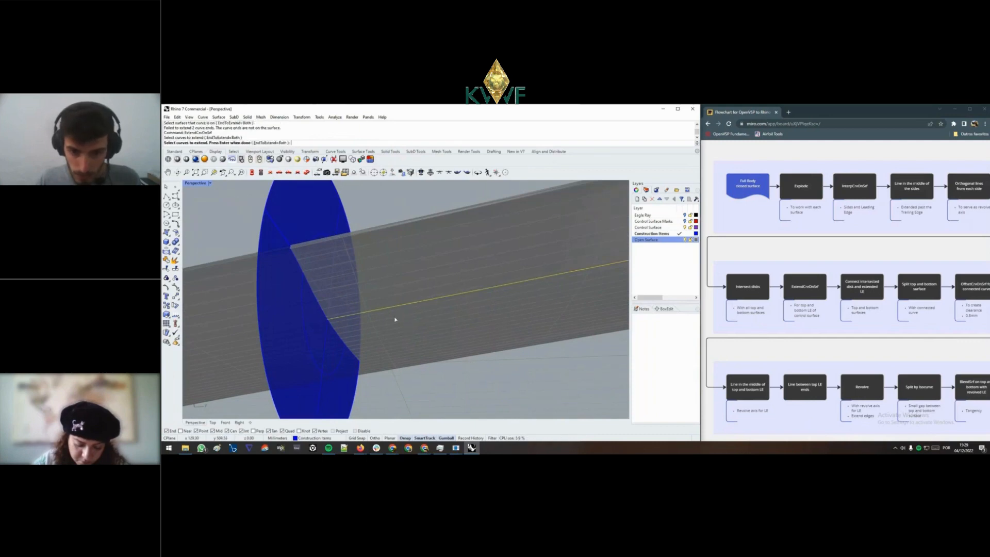
pyautogui.moveTo(393, 321); pyautogui.dragTo(438, 345, button='right')
pyautogui.press('Return')
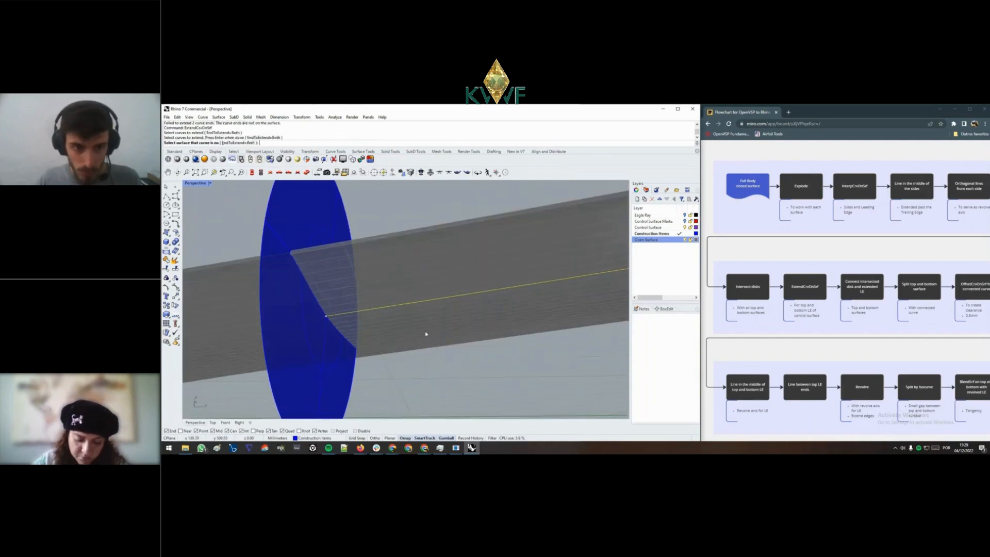
pyautogui.click(431, 339)
# - Extend both ends of the lower leading-edge curve along the bottom wing surface with ExtendCrvOnSrf
pyautogui.moveTo(430, 340); pyautogui.dragTo(376, 280, button='right')
pyautogui.press('Return')
pyautogui.click(386, 284)
pyautogui.press('Return')
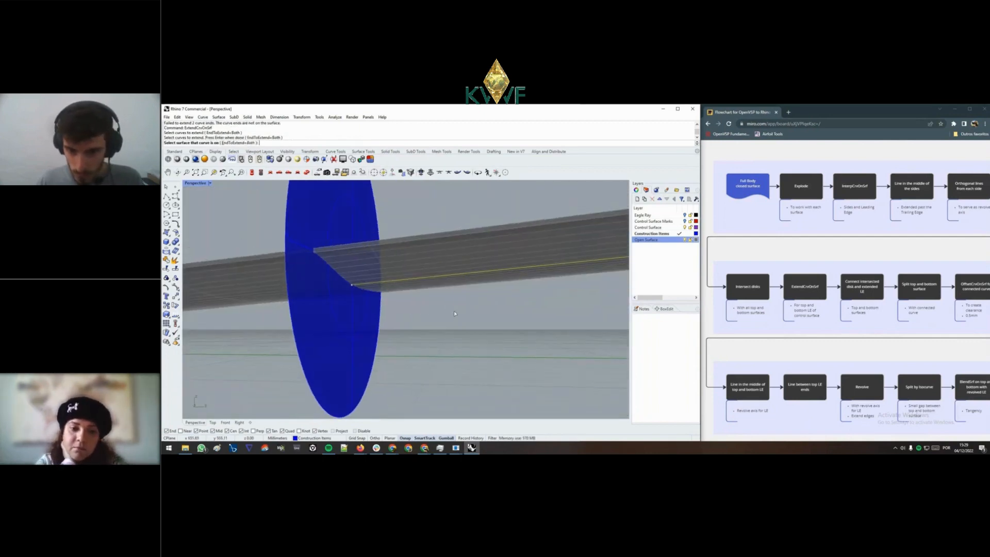
pyautogui.scroll(3, 453, 310)
pyautogui.click(452, 296)
pyautogui.scroll(-2, 451, 296)
pyautogui.scroll(-3, 451, 299)
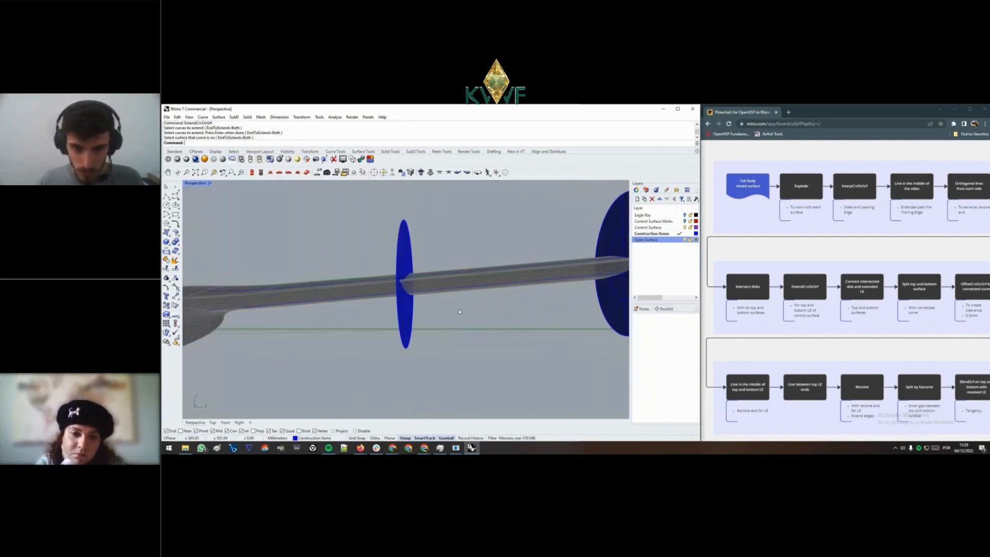
pyautogui.moveTo(459, 308); pyautogui.dragTo(411, 278, button='right')
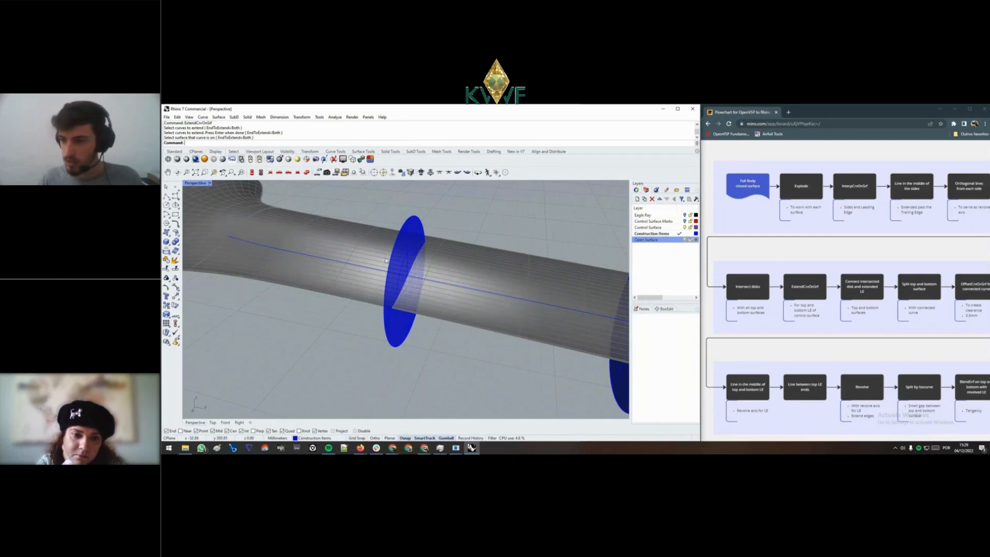
# - Connect the upper leading-edge curve with the inboard disk's intersection curve on the top wing surface using Connect
pyautogui.moveTo(841, 289); pyautogui.dragTo(774, 290)
pyautogui.click(410, 285)
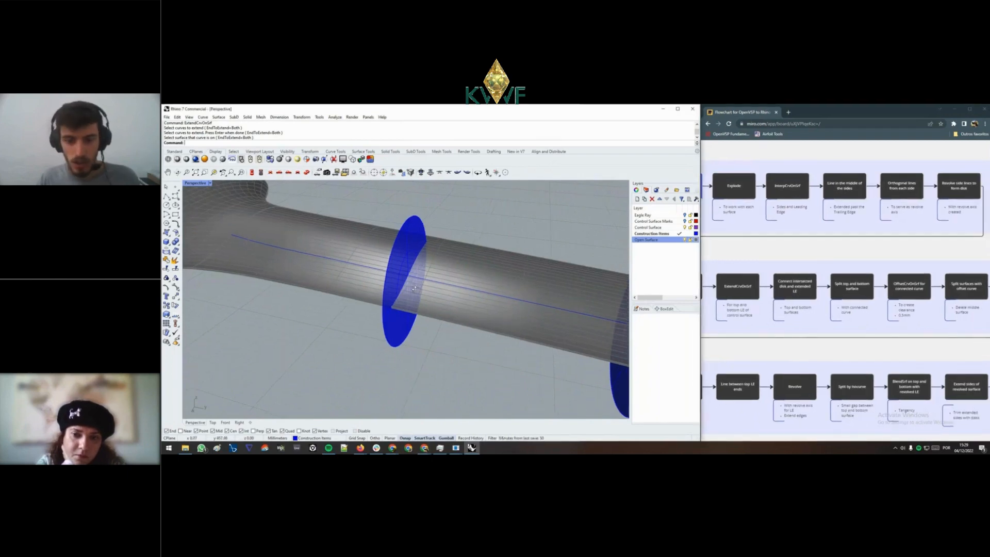
pyautogui.scroll(5, 409, 285)
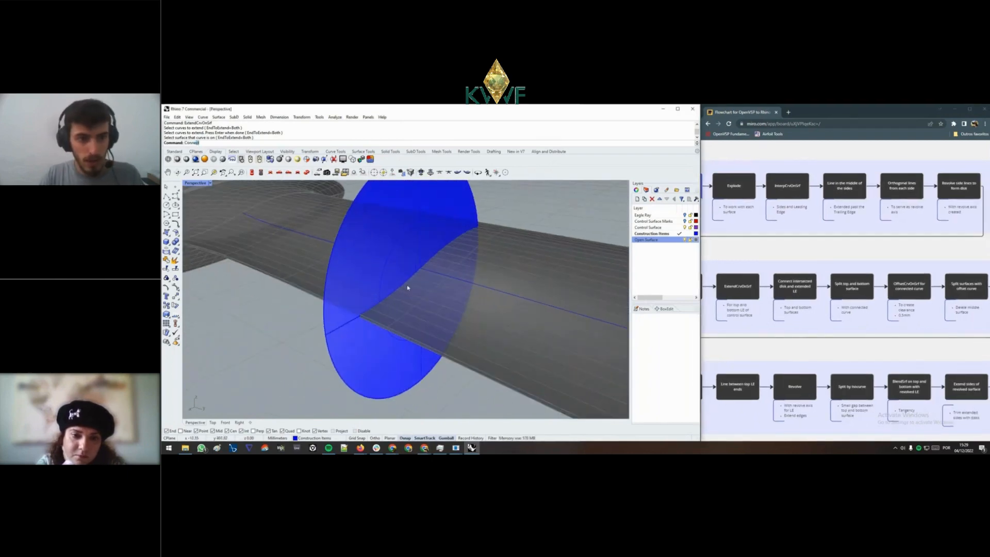
pyautogui.write('Connect')
pyautogui.press('Return')
pyautogui.moveTo(407, 284); pyautogui.dragTo(414, 303, button='right')
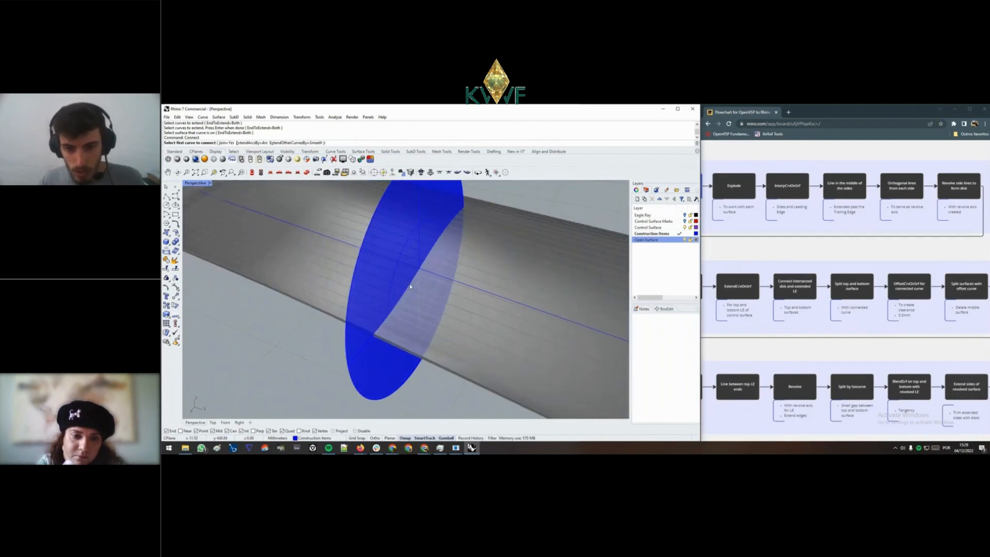
pyautogui.click(410, 286)
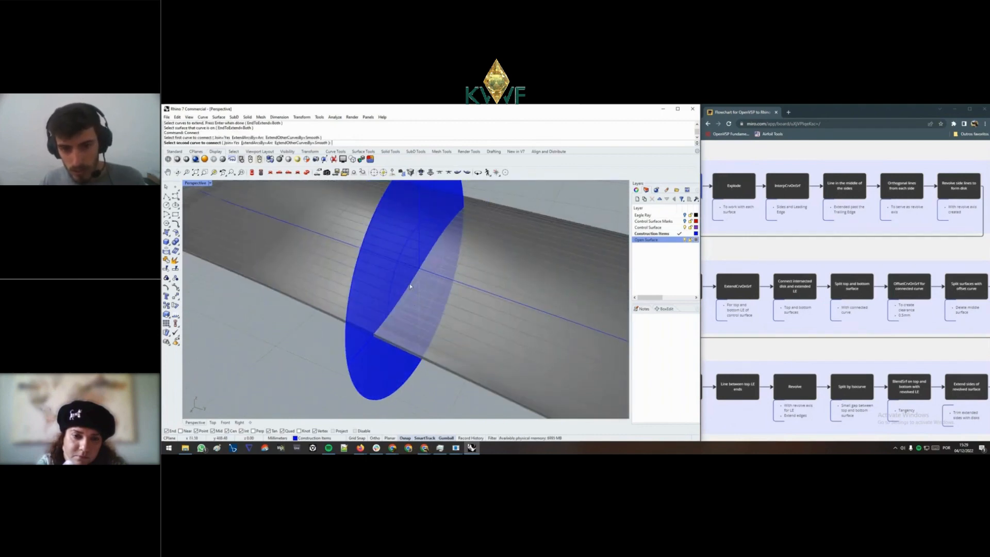
pyautogui.click(437, 277)
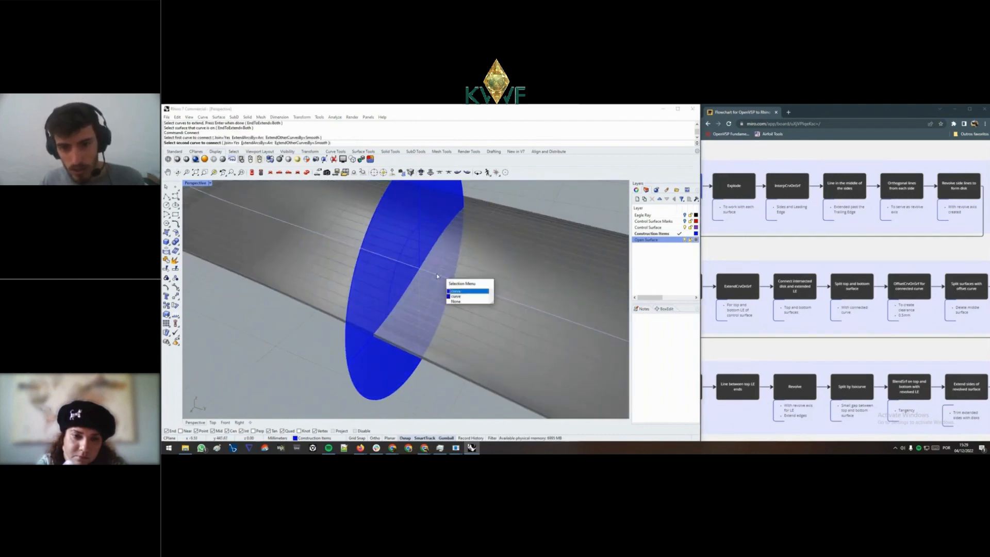
pyautogui.click(460, 291)
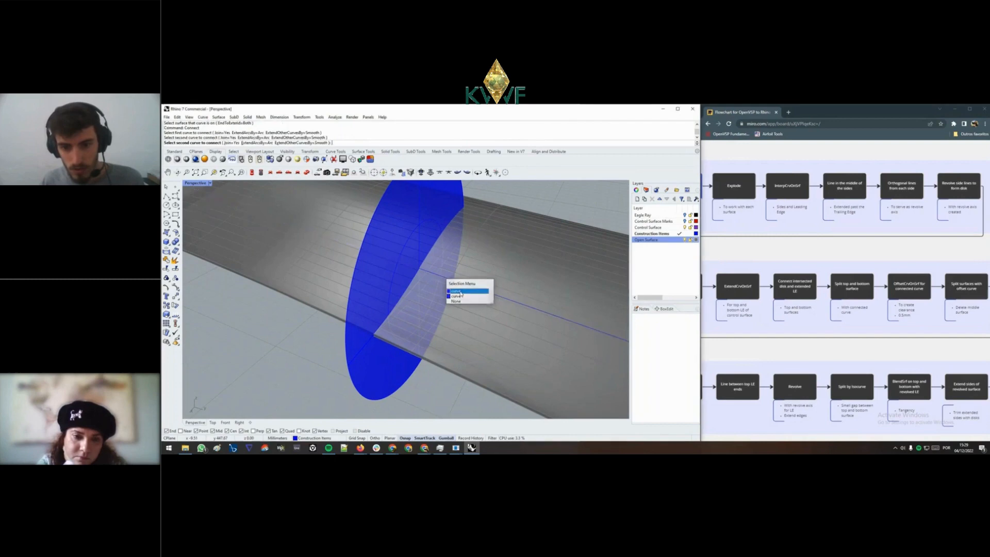
pyautogui.click(418, 278)
pyautogui.click(427, 272)
pyautogui.click(448, 290)
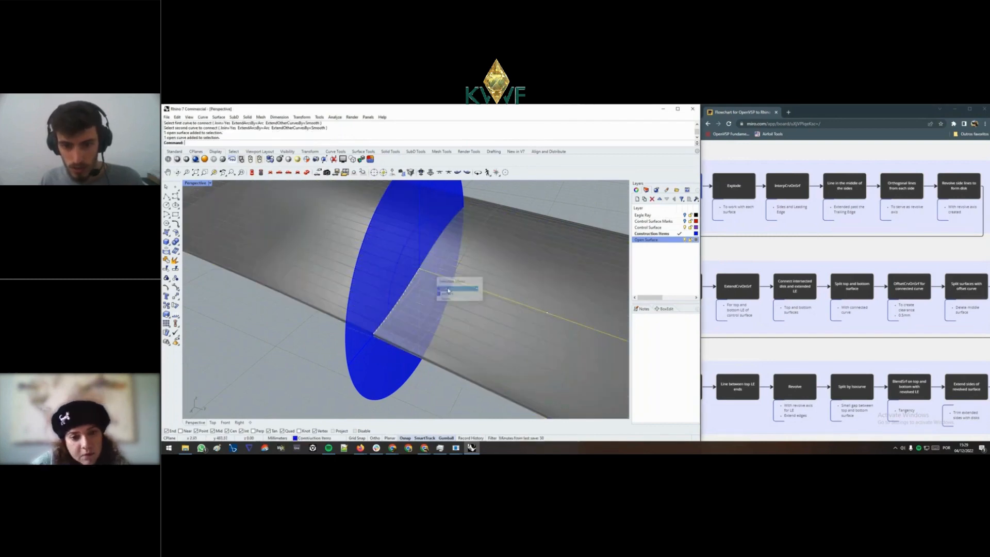
# - Connect the outboard end of the upper leading-edge curve with the outboard disk's intersection curve
pyautogui.scroll(-4, 422, 286)
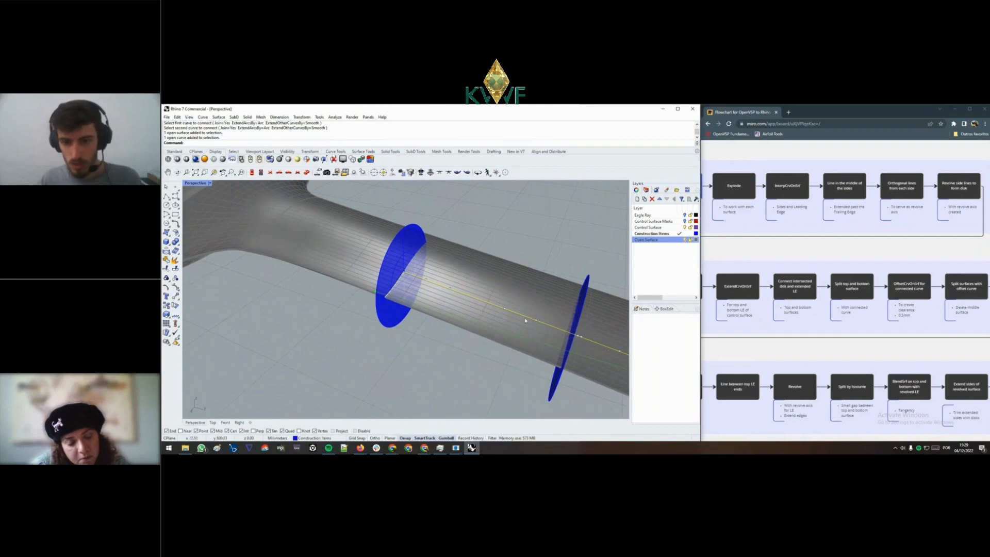
pyautogui.moveTo(407, 329); pyautogui.dragTo(523, 310, button='right')
pyautogui.rightClick(523, 310)
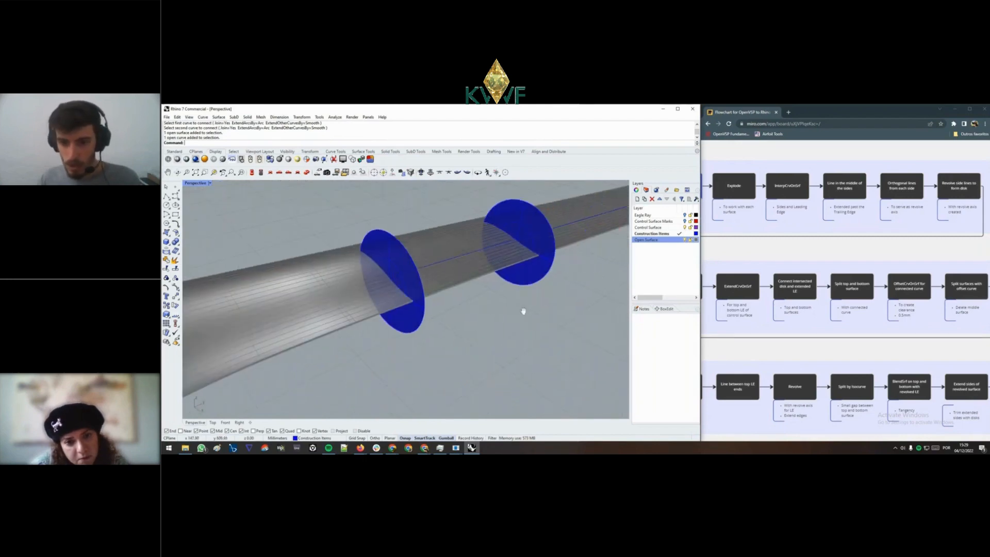
pyautogui.scroll(8, 468, 271)
pyautogui.click(480, 285)
pyautogui.click(469, 281)
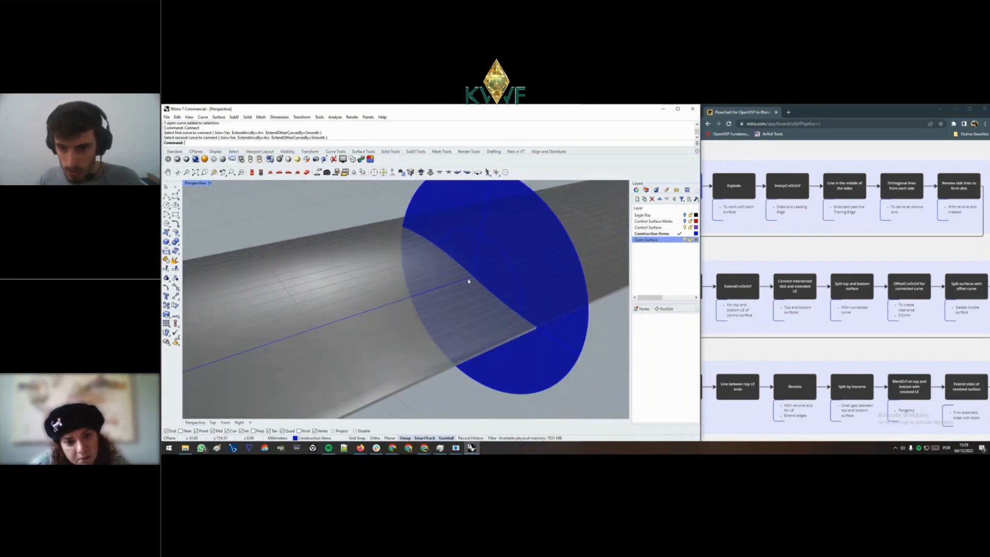
# - On the wing's underside, connect the lower leading-edge curve with the intersection curve of one disk
pyautogui.scroll(-8, 468, 280)
pyautogui.moveTo(466, 281); pyautogui.dragTo(364, 344, button='right')
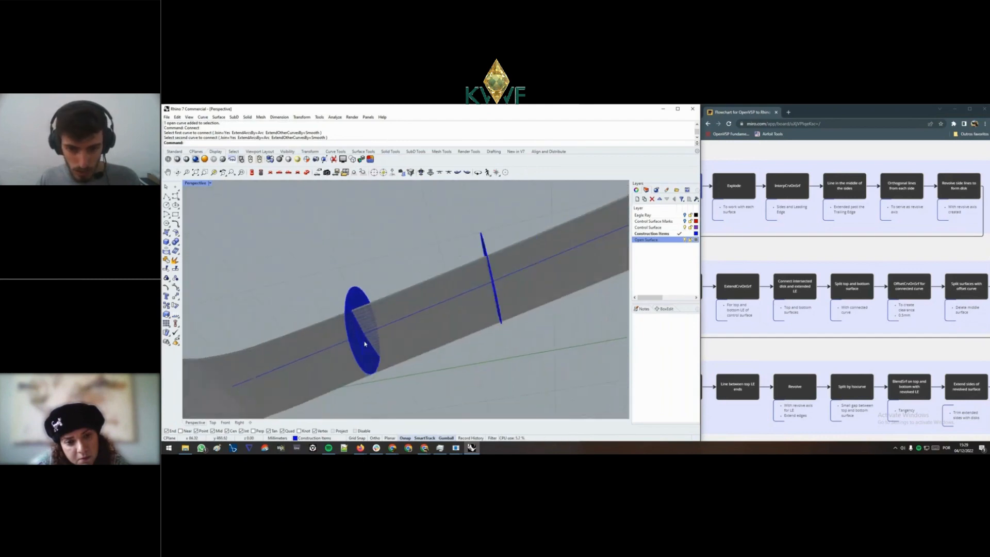
pyautogui.scroll(9, 365, 332)
pyautogui.rightClick(367, 325)
pyautogui.click(366, 323)
pyautogui.click(364, 321)
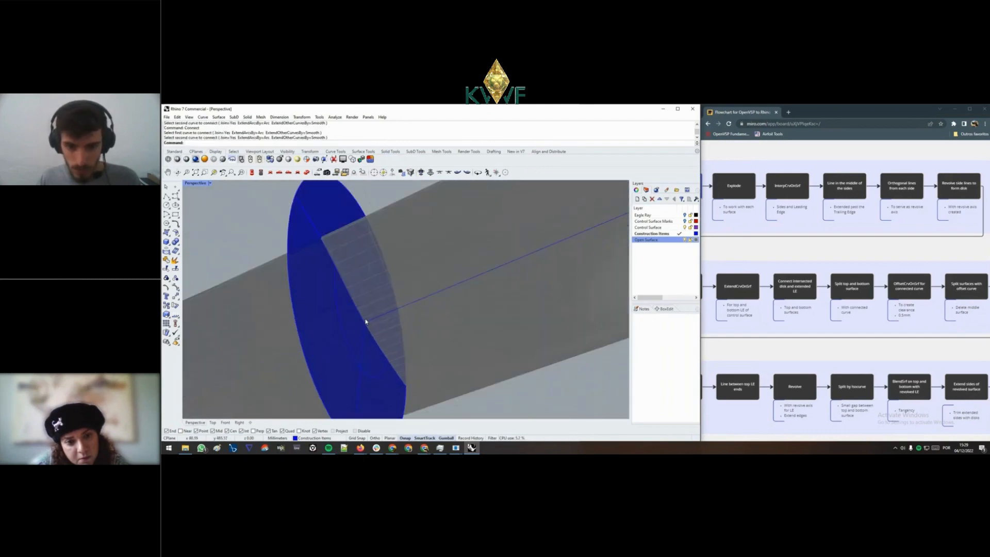
# - Connect the other end of the lower leading-edge curve with the remaining disk's intersection curve under the wing
pyautogui.scroll(-8, 360, 349)
pyautogui.moveTo(360, 349); pyautogui.dragTo(441, 327, button='right')
pyautogui.scroll(9, 442, 320)
pyautogui.rightClick(430, 313)
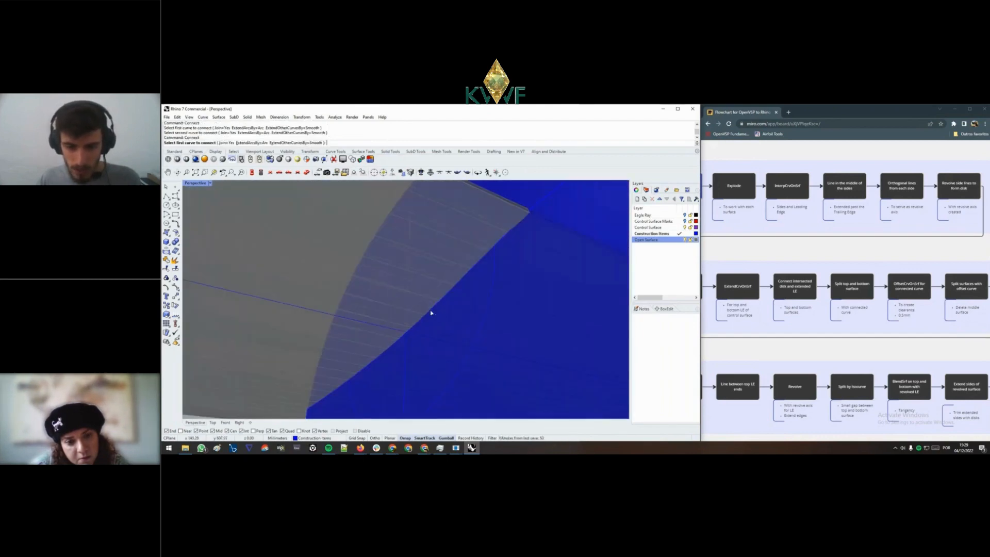
pyautogui.click(405, 327)
pyautogui.click(397, 333)
pyautogui.scroll(-7, 397, 333)
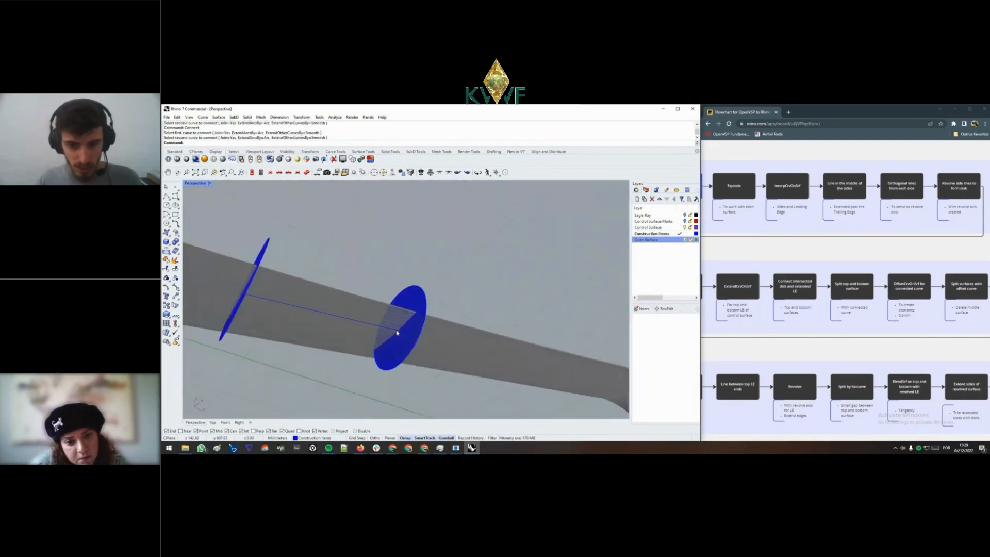
# - Select both blue disks on the wing without the wing surface and hide them
pyautogui.moveTo(398, 331)
pyautogui.mouseDown(button='right')
pyautogui.moveTo(418, 332)
pyautogui.moveTo(381, 334)
pyautogui.mouseUp(button='right')
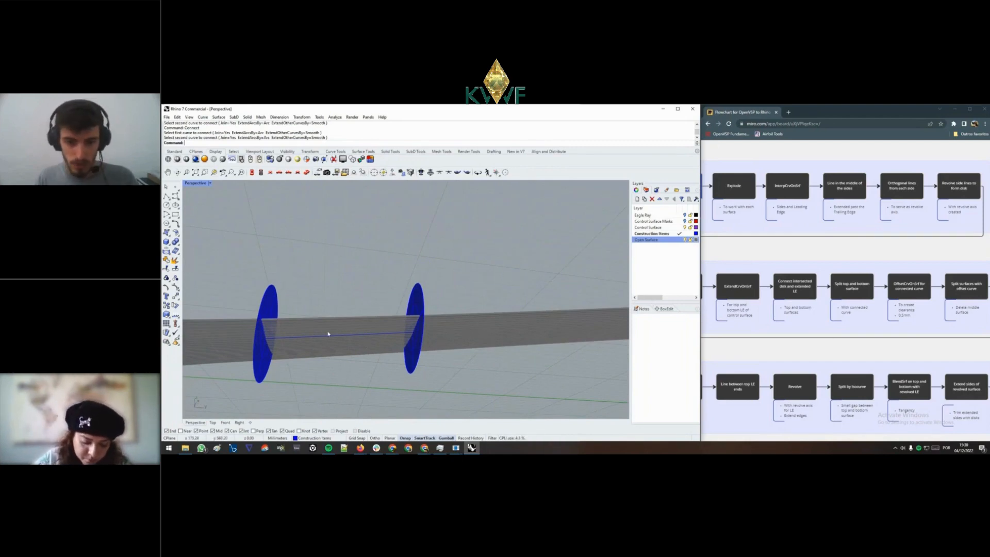
pyautogui.moveTo(328, 334); pyautogui.dragTo(351, 311, button='right')
pyautogui.scroll(7, 350, 307)
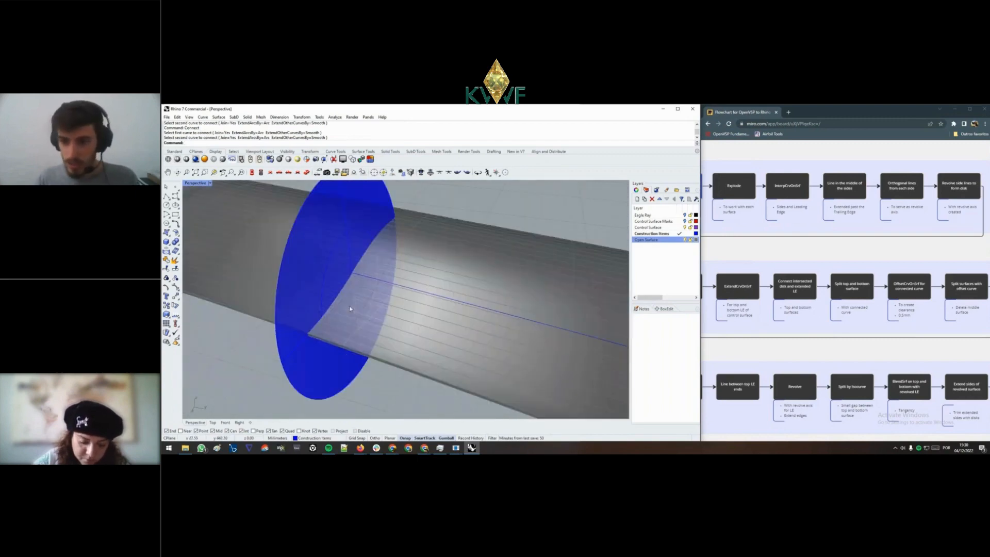
pyautogui.scroll(-6, 407, 271)
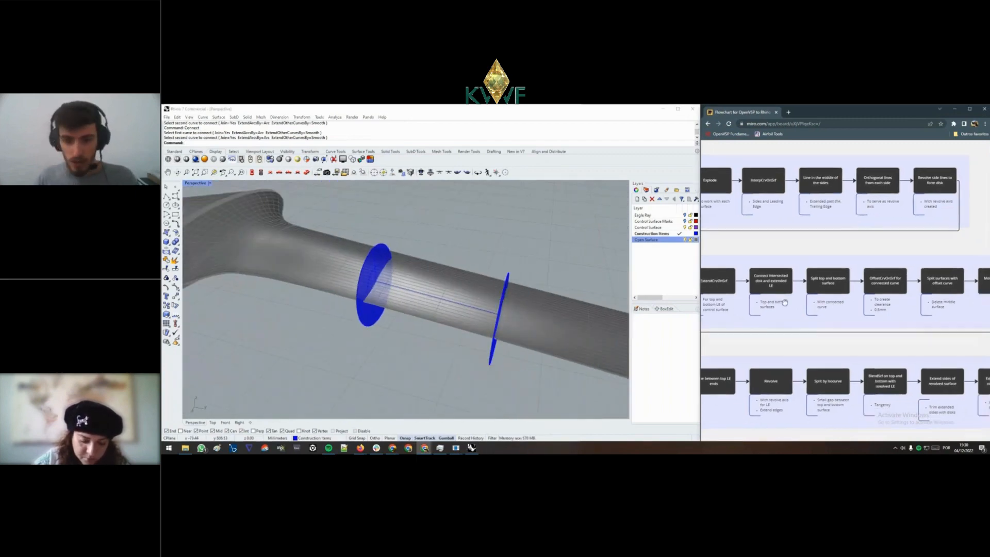
pyautogui.moveTo(405, 298); pyautogui.dragTo(389, 296, button='right')
pyautogui.click(389, 269)
pyautogui.click(410, 284)
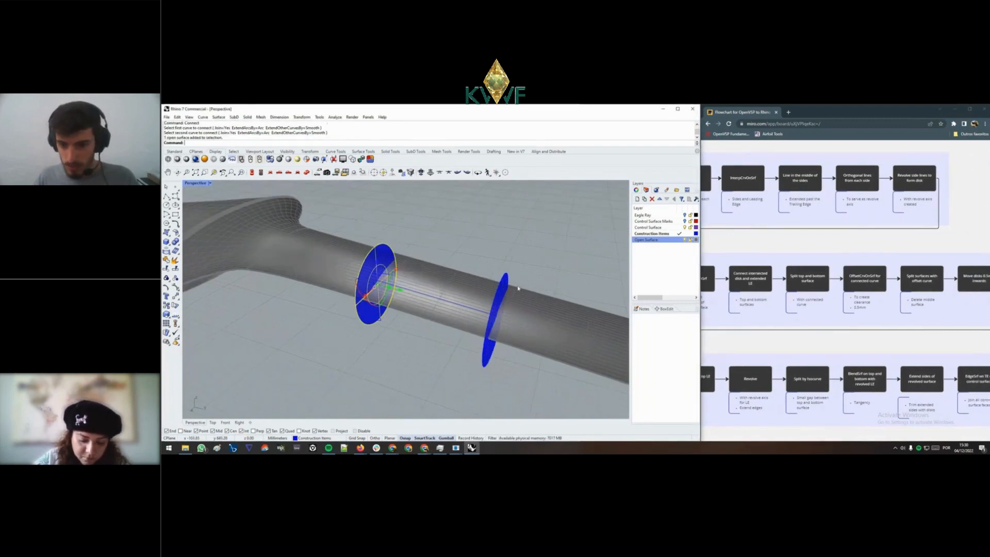
pyautogui.click(503, 286)
pyautogui.click(531, 307)
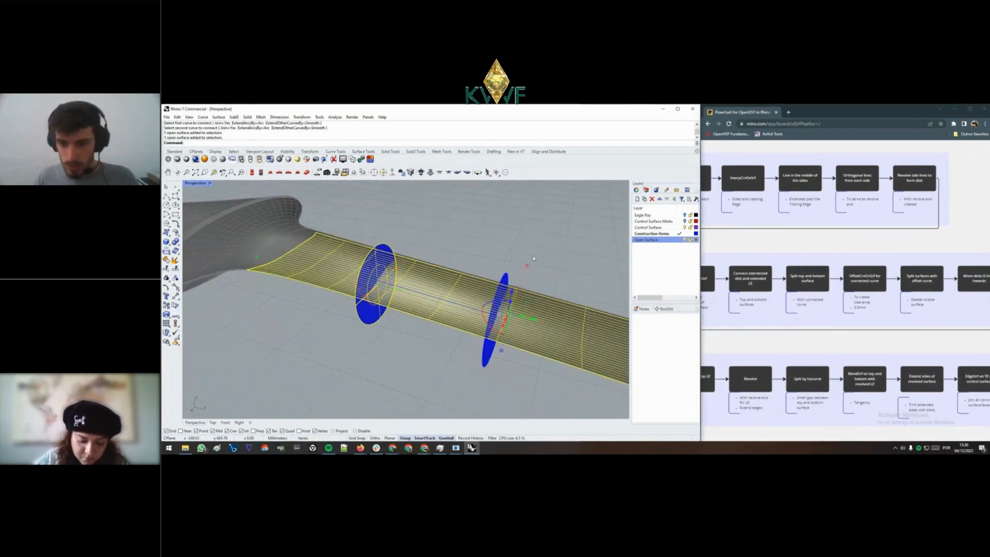
pyautogui.press('Escape')
pyautogui.click(507, 281)
pyautogui.keyDown('shift'); pyautogui.click(388, 255); pyautogui.keyUp('shift')
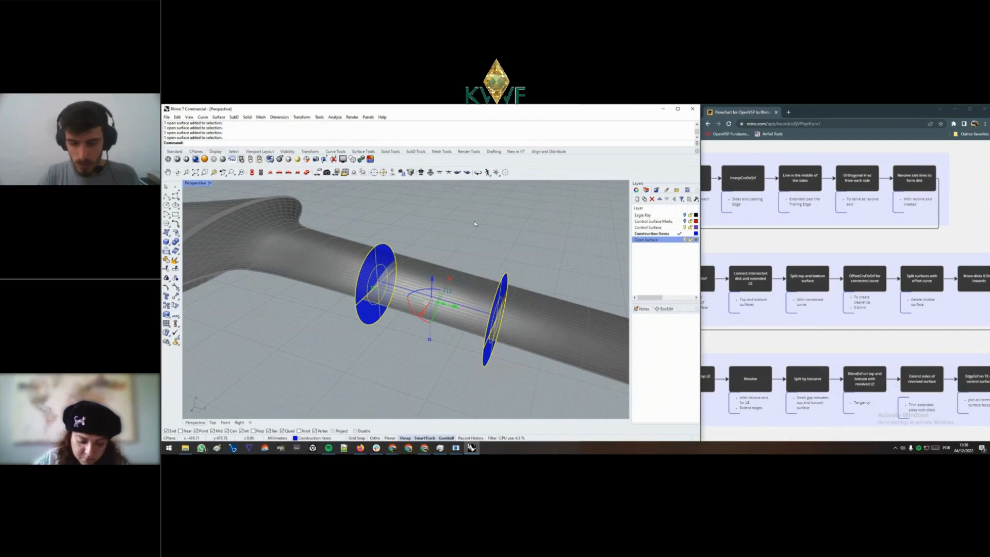
pyautogui.hotkey('ctrl', 'h')
# - Delete the two leftover construction lines at the trailing edge beside the inboard end of the control surface outline
pyautogui.moveTo(401, 317); pyautogui.dragTo(375, 282, button='right')
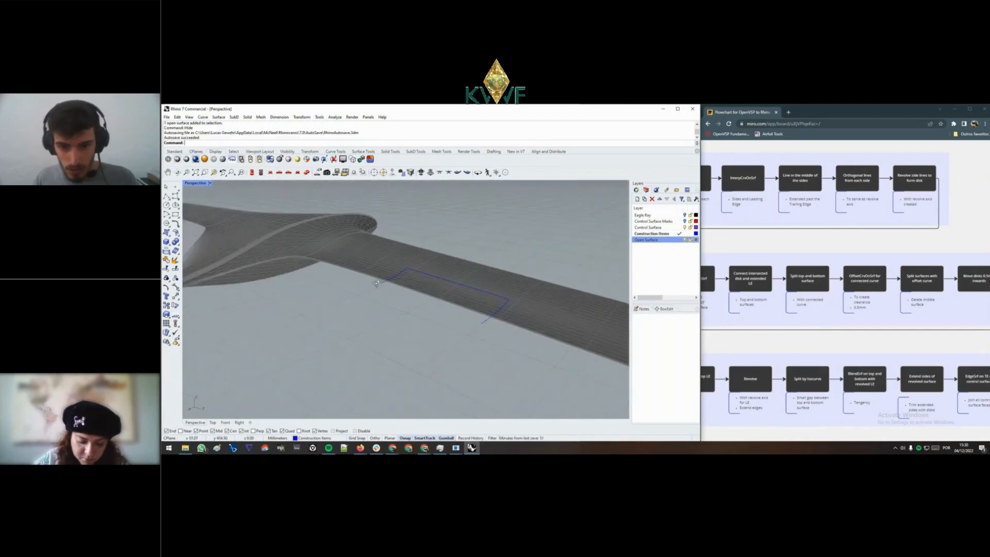
pyautogui.scroll(4, 391, 278)
pyautogui.scroll(5, 390, 278)
pyautogui.scroll(-4, 394, 280)
pyautogui.click(360, 307)
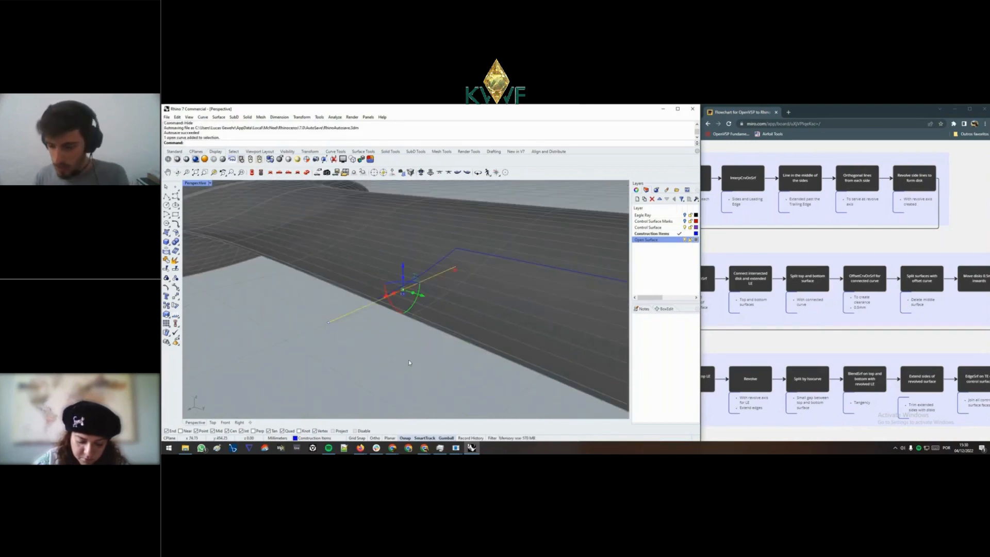
pyautogui.press('Delete')
pyautogui.scroll(-8, 420, 361)
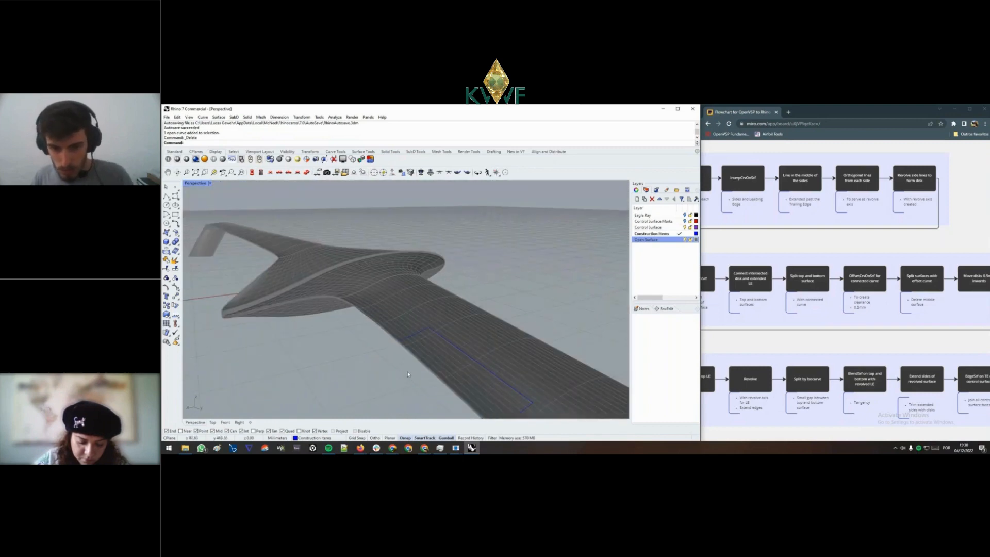
pyautogui.moveTo(415, 347); pyautogui.dragTo(433, 273, button='right')
pyautogui.click(435, 271)
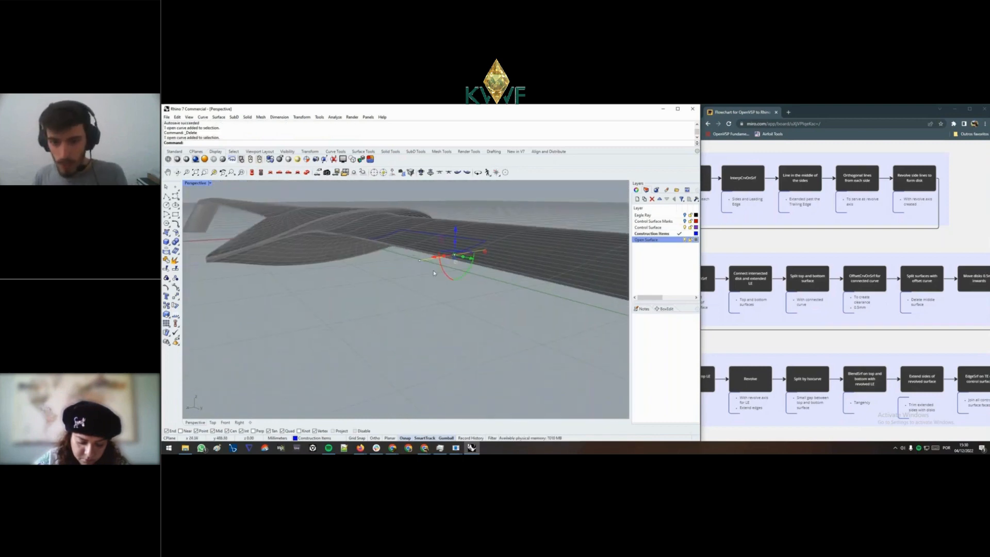
pyautogui.press('Delete')
# - Split the top wing surface using the connected upper control surface outline as the cutting curve
pyautogui.scroll(10, 428, 279)
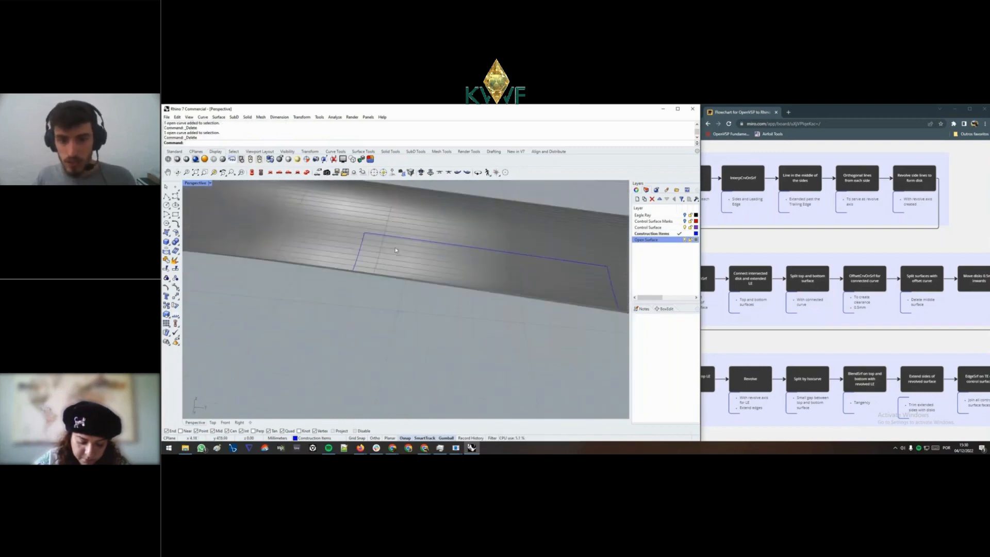
pyautogui.moveTo(396, 250); pyautogui.dragTo(354, 272, button='right')
pyautogui.write('Split')
pyautogui.press('Return')
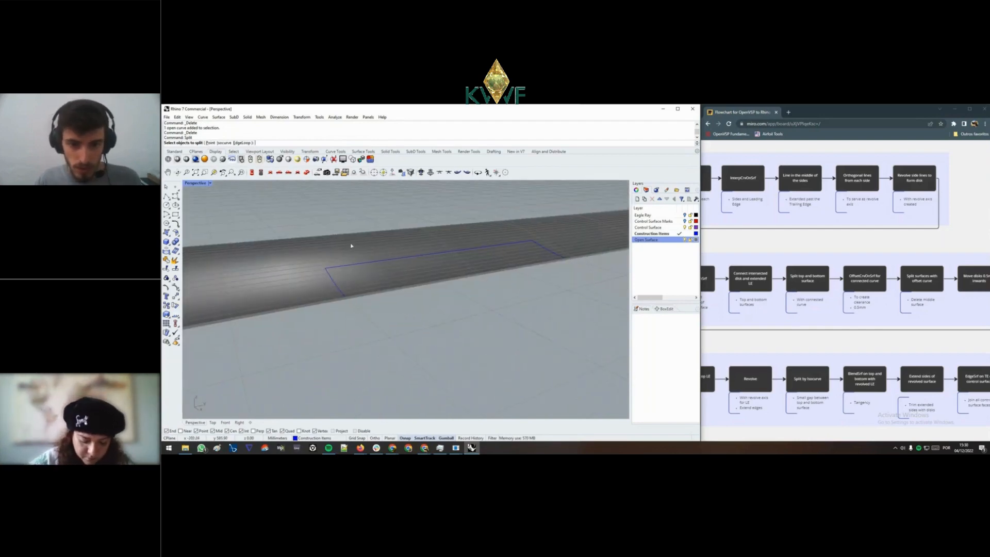
pyautogui.click(351, 246)
pyautogui.click(379, 265)
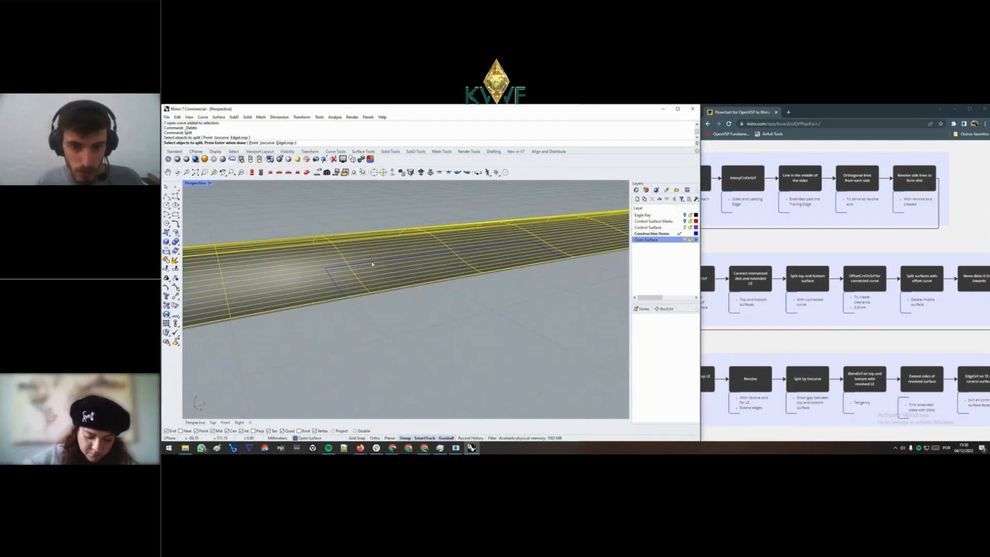
pyautogui.click(371, 265)
pyautogui.press('Return')
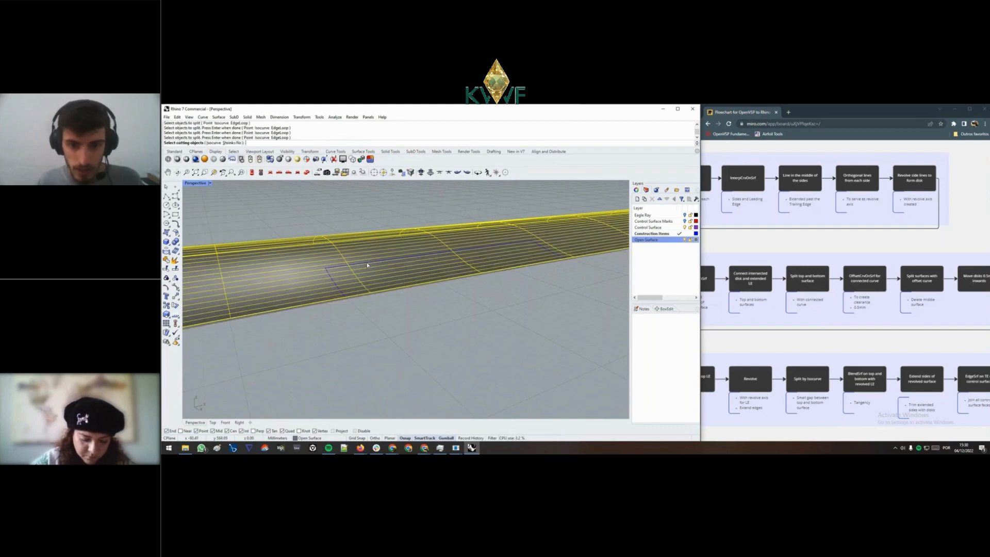
pyautogui.press('Return')
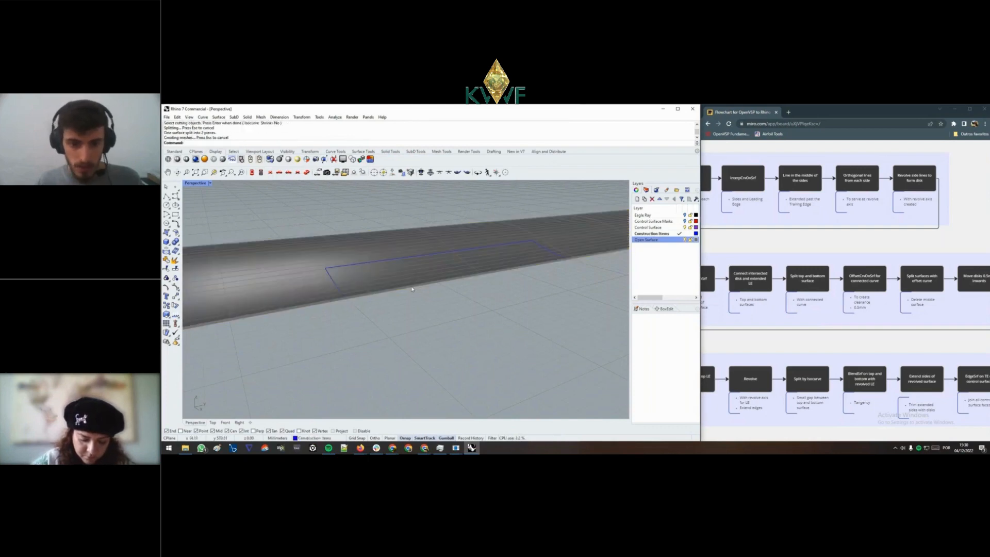
# - Select the control surface piece on top of the wing to check the split, and clear the selection
pyautogui.moveTo(411, 285); pyautogui.dragTo(414, 299, button='right')
pyautogui.click(427, 309)
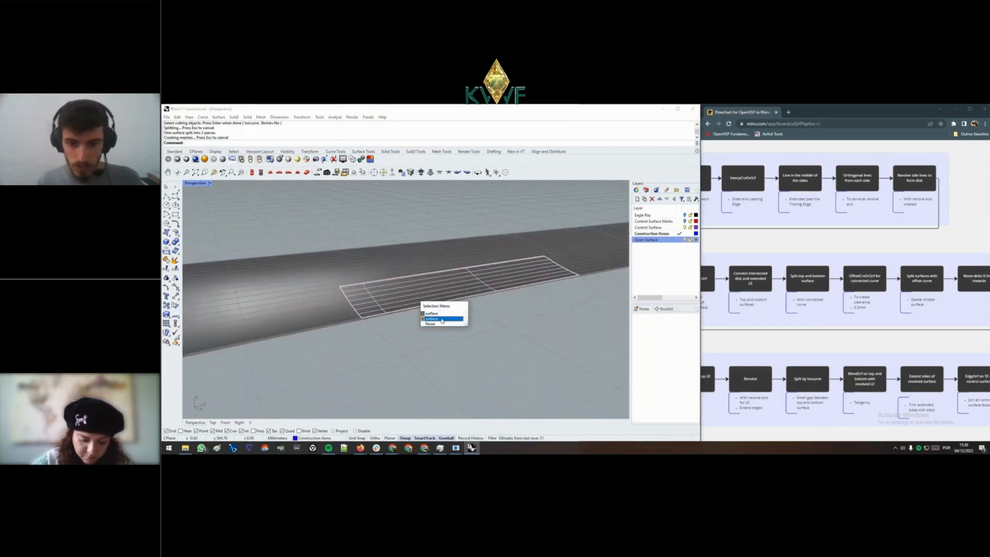
pyautogui.click(439, 314)
pyautogui.moveTo(439, 314); pyautogui.dragTo(487, 360, button='right')
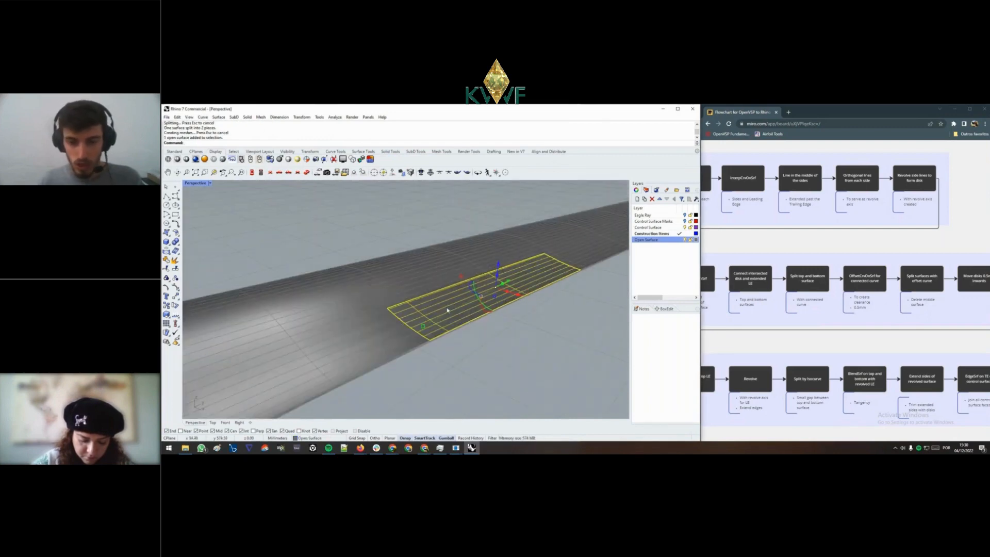
pyautogui.moveTo(450, 341); pyautogui.dragTo(381, 333, button='right')
pyautogui.press('Escape')
# - Split the bottom wing surface using the connected lower control surface outline as the cutting curve
pyautogui.press('Return')
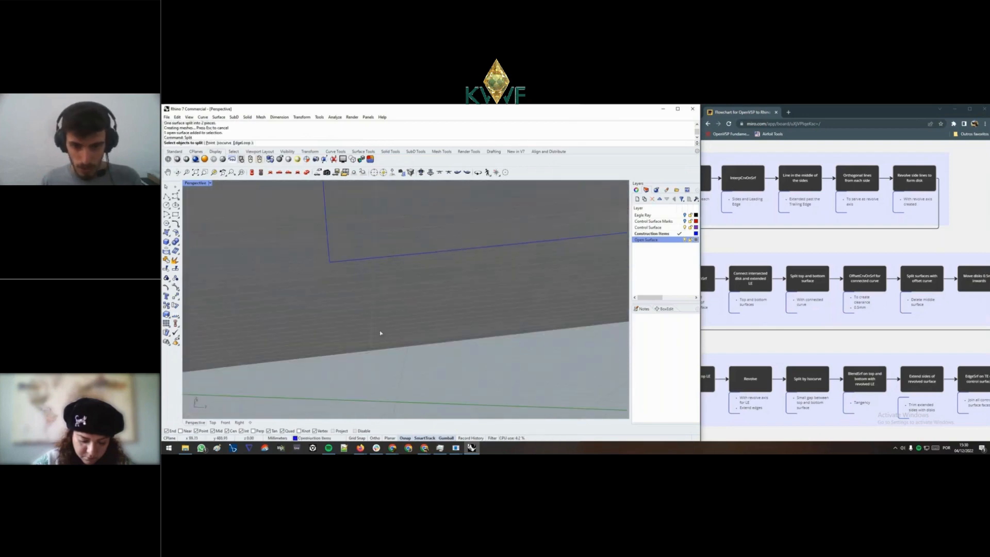
pyautogui.click(381, 339)
pyautogui.press('Return')
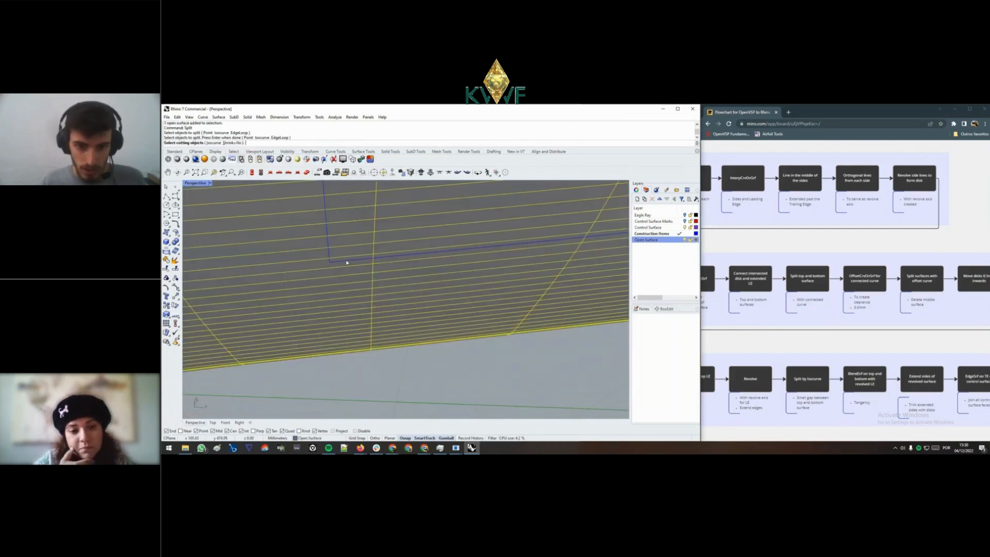
pyautogui.click(348, 261)
pyautogui.click(364, 278)
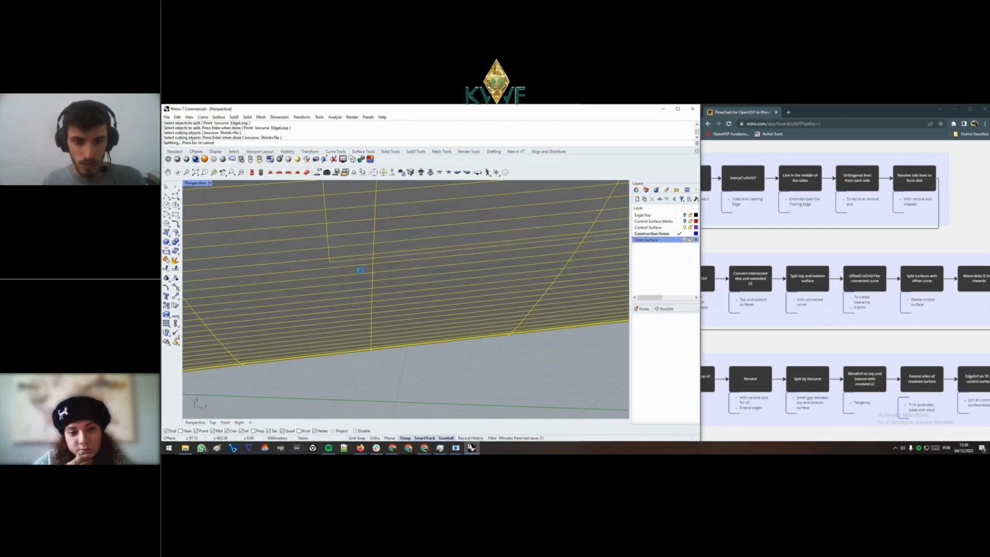
pyautogui.press('Return')
pyautogui.moveTo(360, 270); pyautogui.dragTo(395, 257, button='right')
pyautogui.click(380, 251)
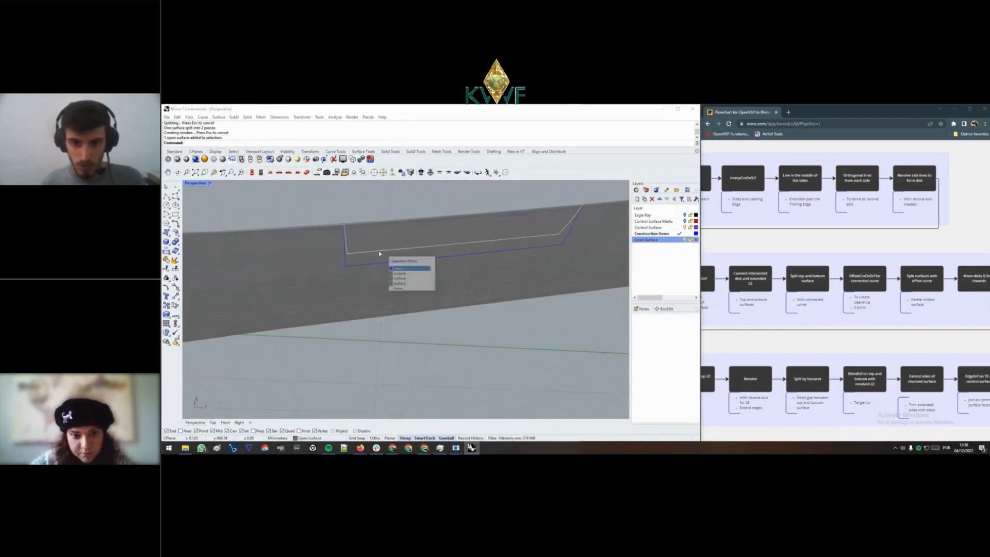
# - Select both the top and bottom control surface pieces to check the splits, and clear the selection
pyautogui.click(399, 234)
pyautogui.keyDown('shift'); pyautogui.click(539, 234); pyautogui.keyUp('shift')
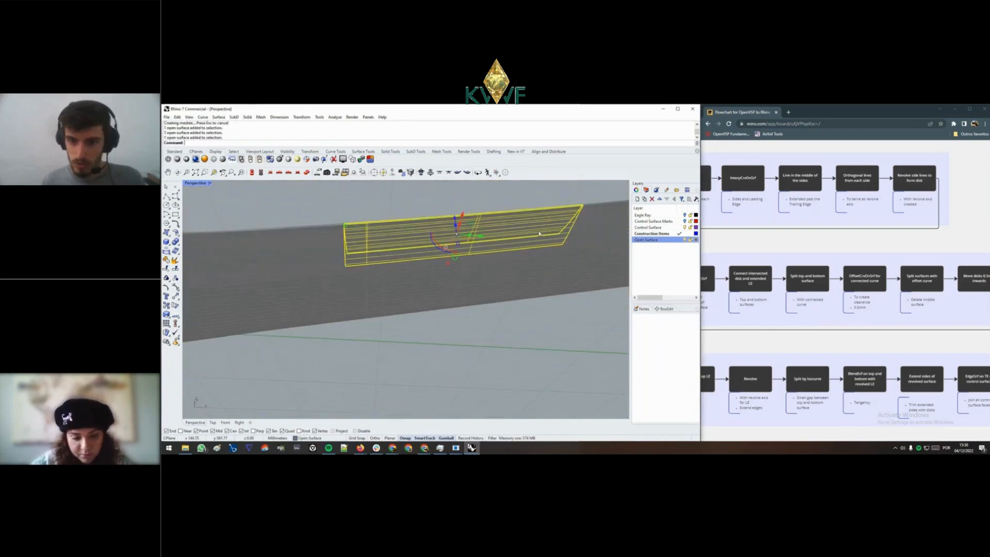
pyautogui.moveTo(502, 239); pyautogui.dragTo(387, 327, button='right')
pyautogui.press('Escape')
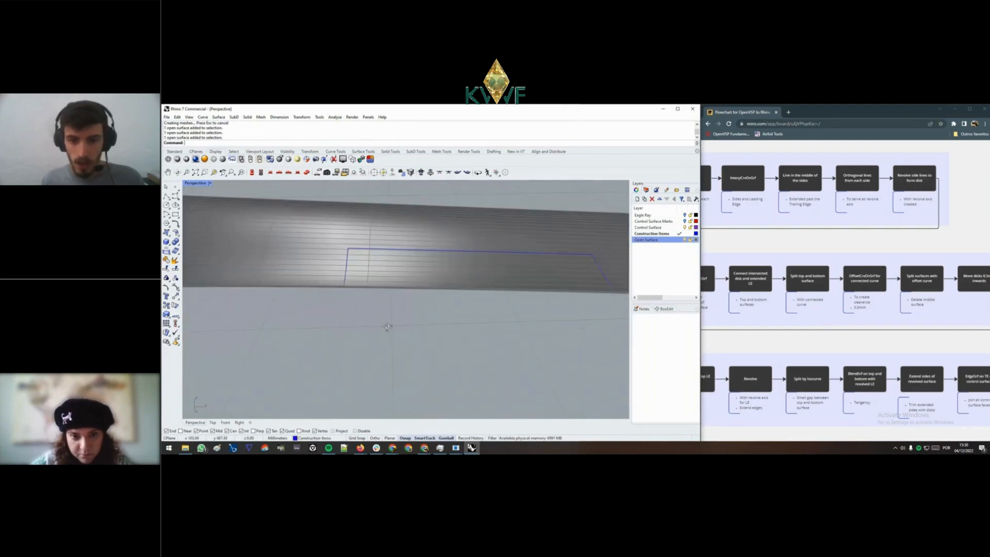
# - Select the connected control surface outline curve on the top side of the wing
pyautogui.moveTo(527, 315); pyautogui.dragTo(362, 287, button='right')
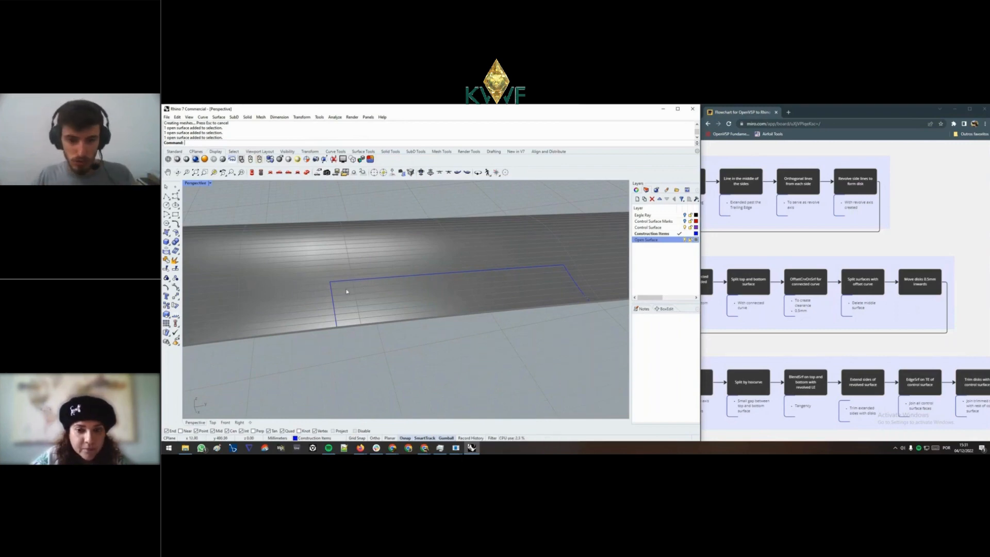
pyautogui.scroll(3, 348, 291)
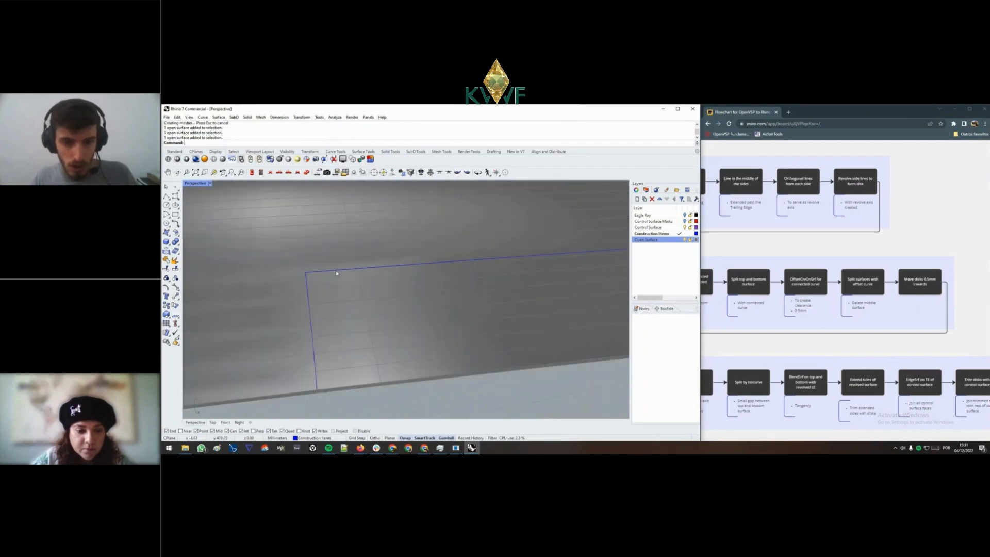
pyautogui.click(337, 273)
pyautogui.click(363, 287)
pyautogui.write('Of')
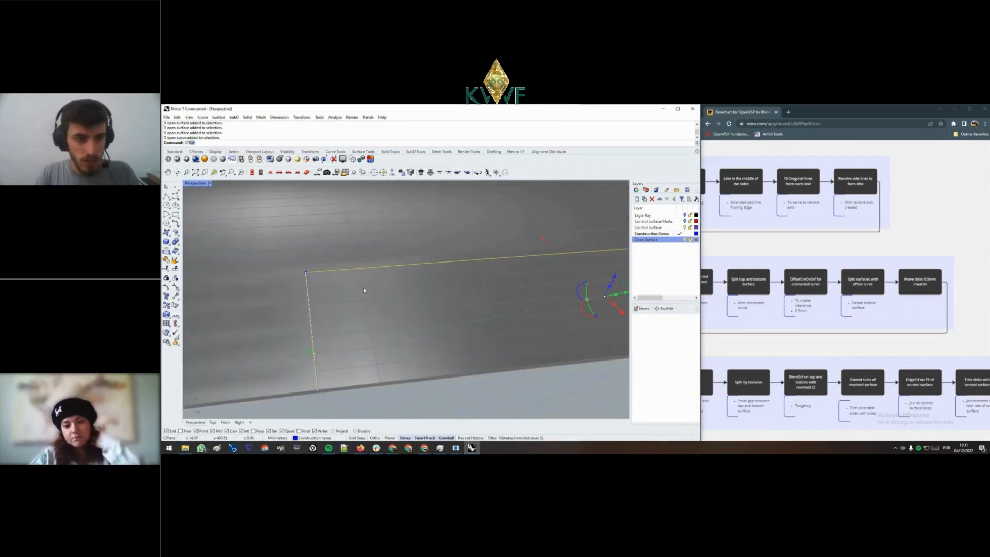
pyautogui.write('fset')
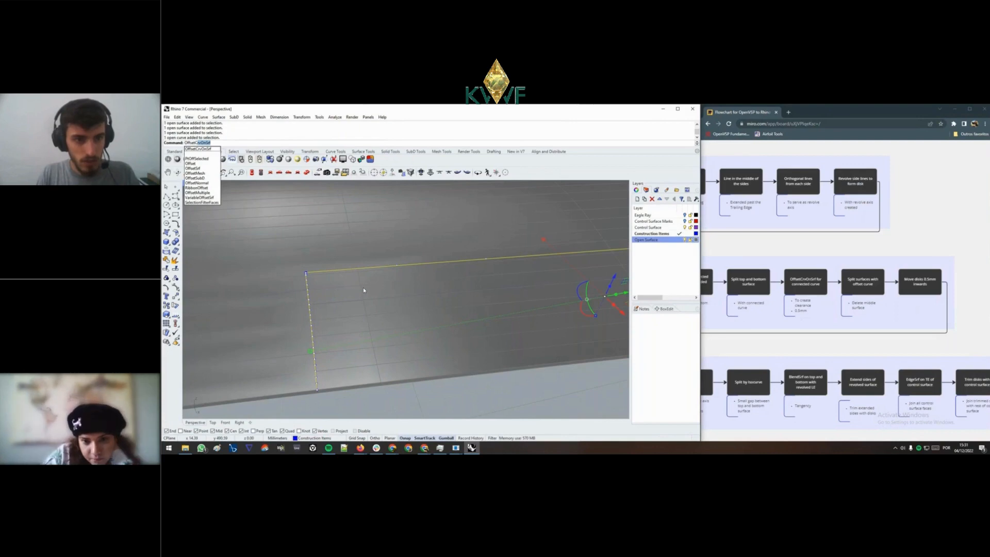
pyautogui.press('Return')
pyautogui.moveTo(449, 323); pyautogui.dragTo(382, 324, button='right')
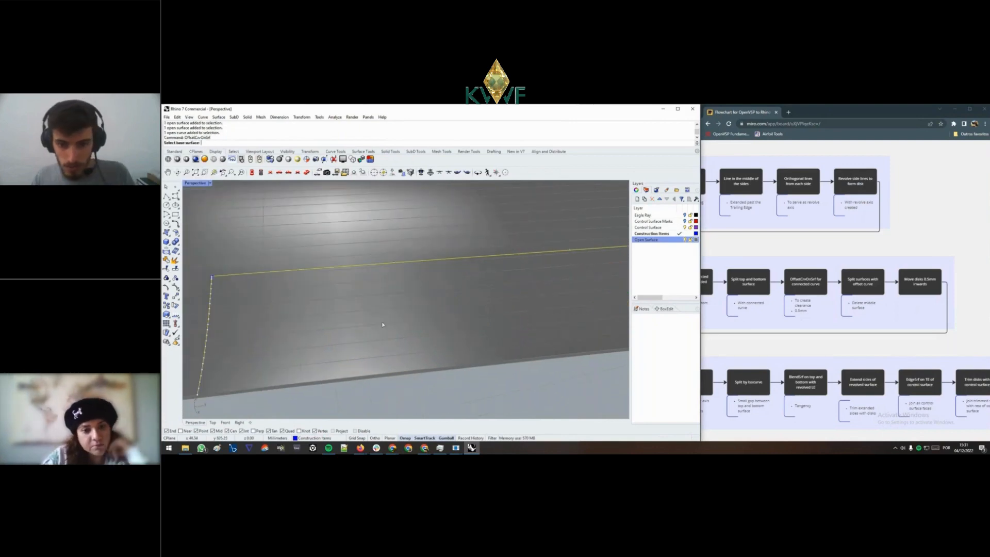
pyautogui.click(420, 308)
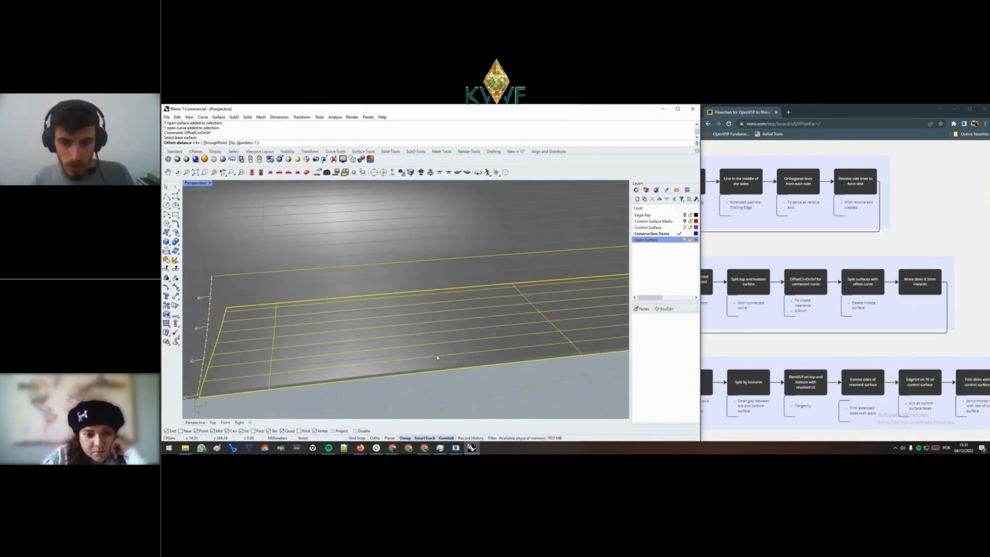
pyautogui.press('Escape')
# - Offset the upper outline curve 0.5 mm inward with OffsetCrvOnSrf, using the top control surface piece as the base surface
pyautogui.press('Return')
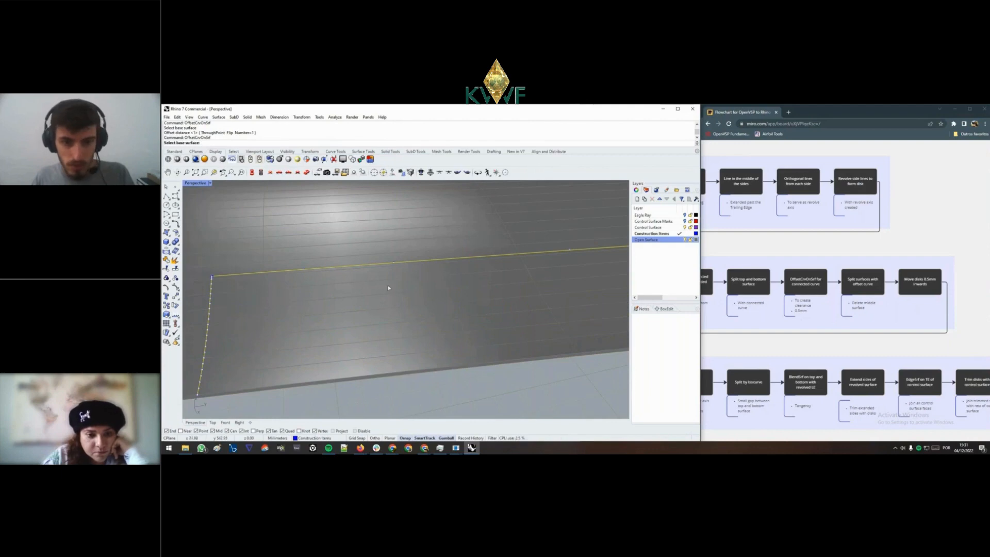
pyautogui.click(389, 288)
pyautogui.scroll(-5, 384, 289)
pyautogui.scroll(4, 370, 293)
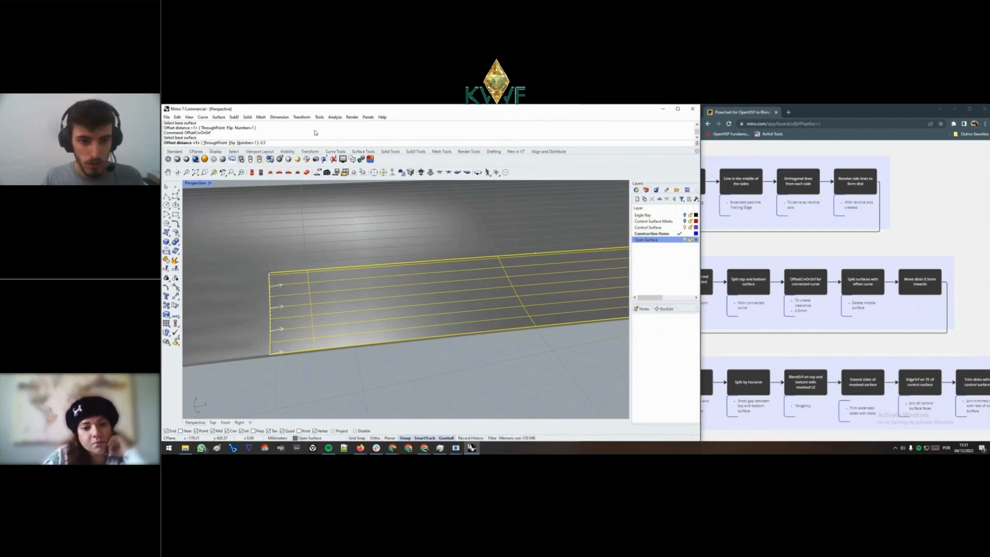
pyautogui.press('Return')
pyautogui.scroll(5, 286, 310)
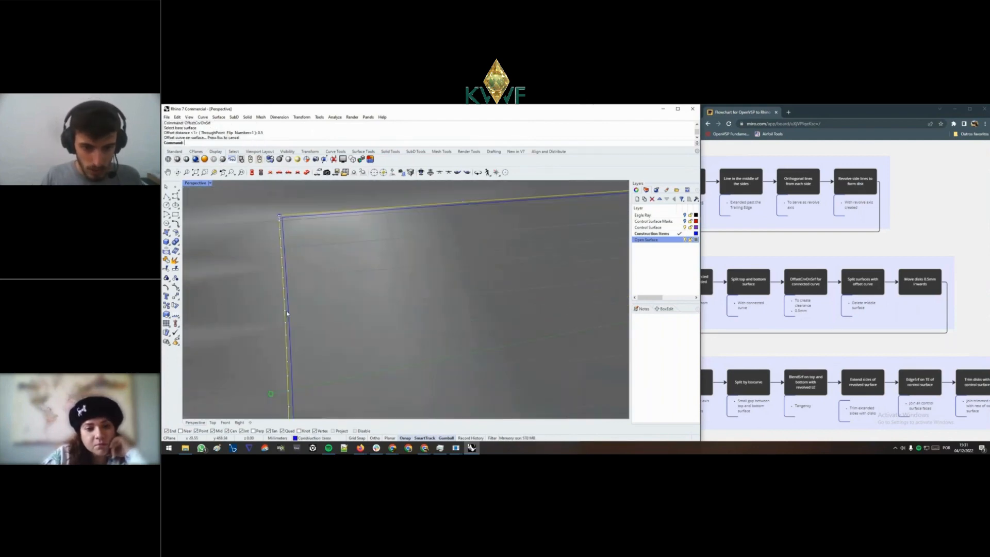
pyautogui.scroll(-8, 286, 311)
pyautogui.click(345, 359)
# - Offset the lower outline curve 0.5 mm on the bottom control surface piece with OffsetCrvOnSrf, flipping the direction to point inward
pyautogui.scroll(6, 338, 327)
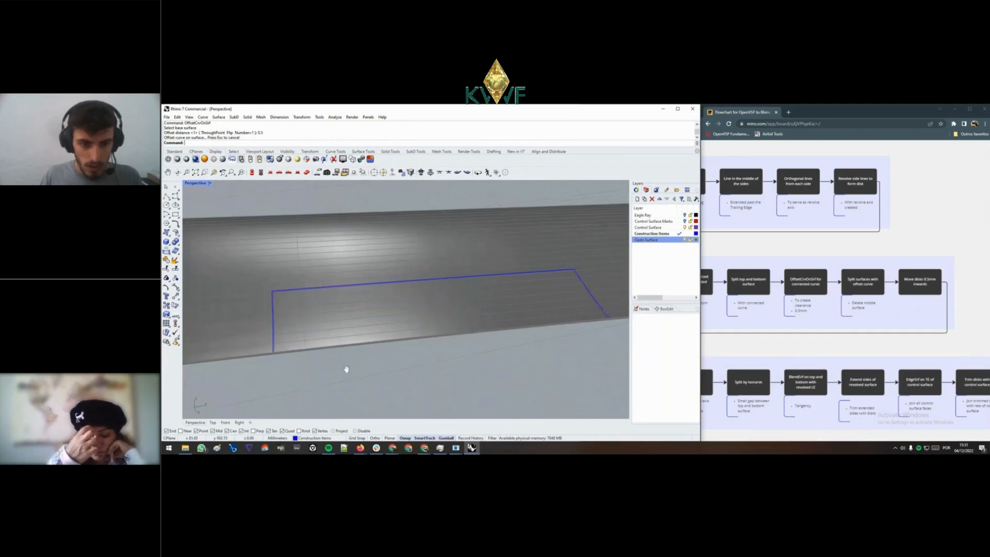
pyautogui.press('Return')
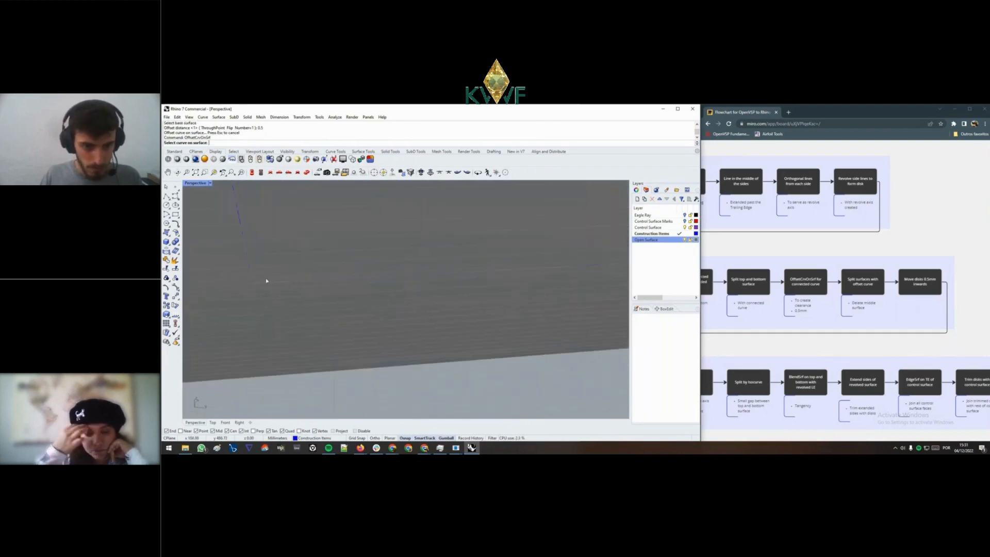
pyautogui.click(266, 284)
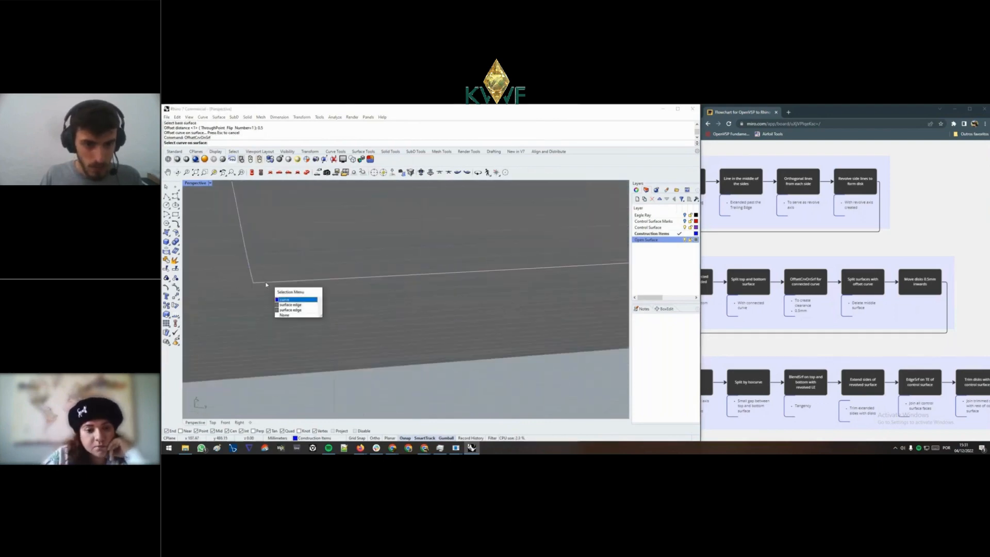
pyautogui.click(297, 299)
pyautogui.scroll(-2, 333, 276)
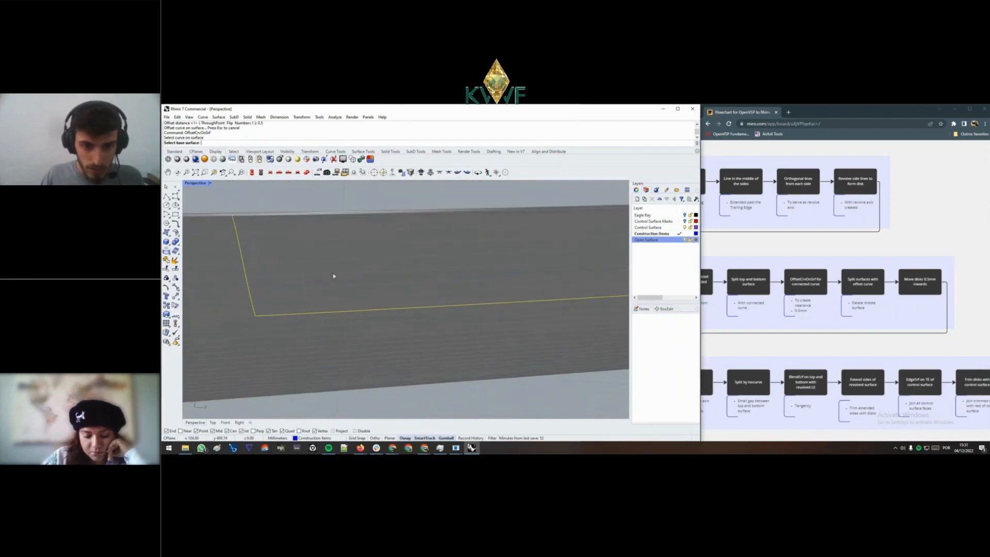
pyautogui.click(327, 306)
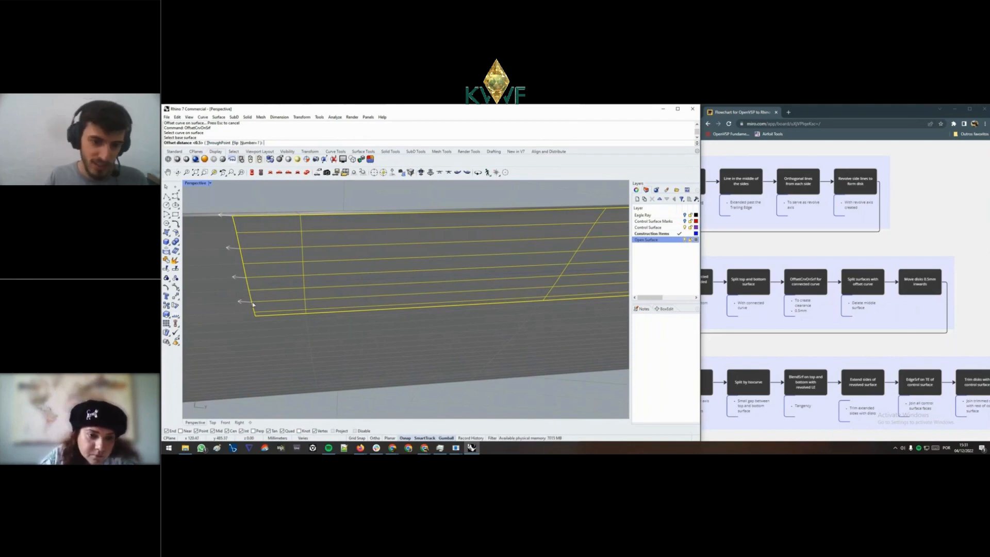
pyautogui.click(234, 143)
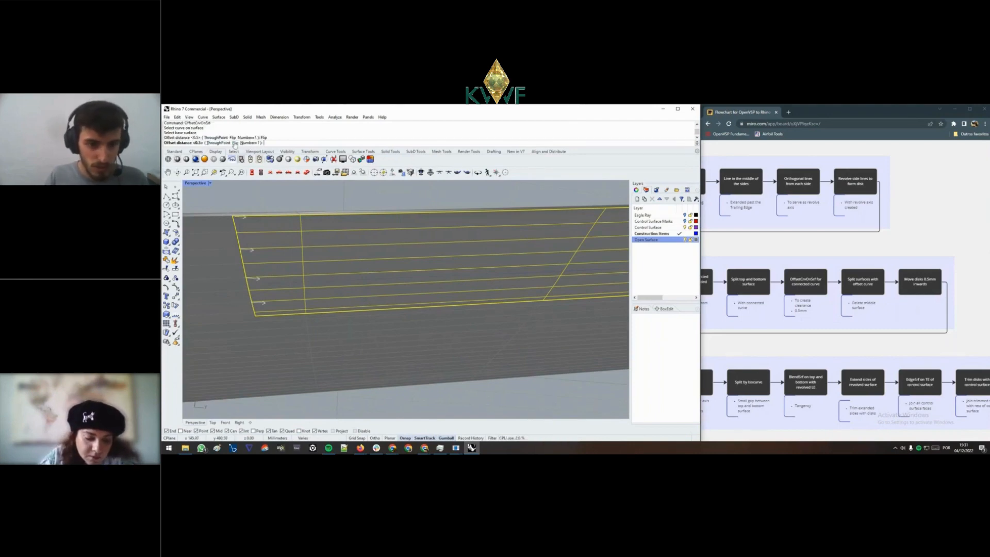
pyautogui.press('Return')
pyautogui.scroll(5, 243, 286)
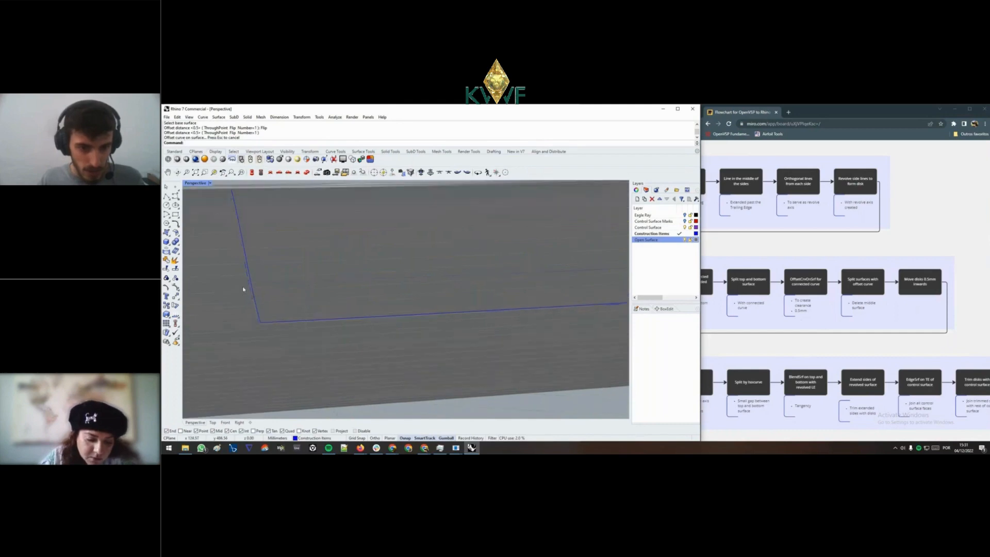
# - Check the next operations in the flowchart and show the two hidden disks at the ends of the control surface
pyautogui.scroll(-7, 244, 289)
pyautogui.moveTo(268, 281); pyautogui.dragTo(414, 208, button='right')
pyautogui.moveTo(868, 275); pyautogui.dragTo(850, 250)
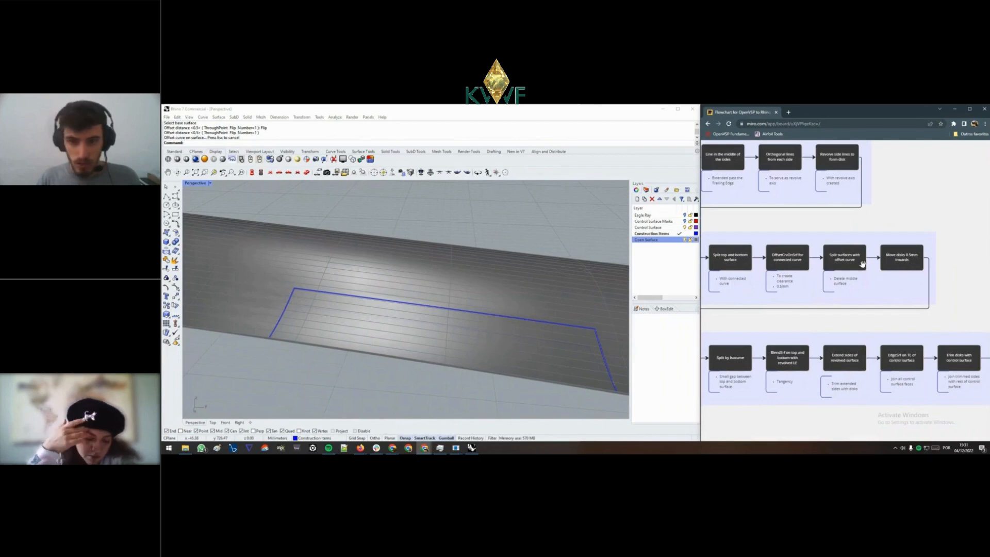
pyautogui.click(504, 237)
pyautogui.hotkey('ctrl', 'alt', 'h')
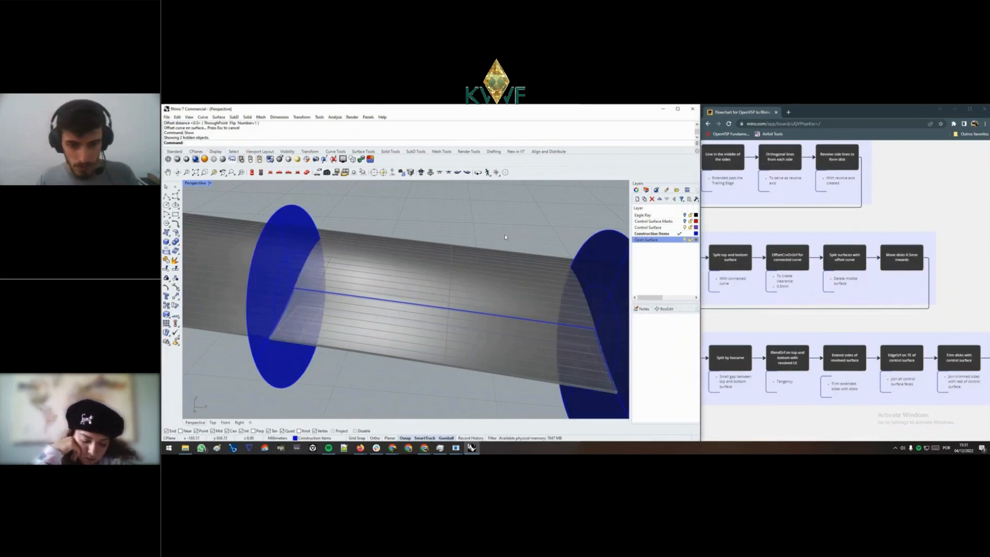
# - Move the disk at the square end of the control surface 0.5 mm inward along its normal axis
pyautogui.click(259, 238)
pyautogui.click(272, 223)
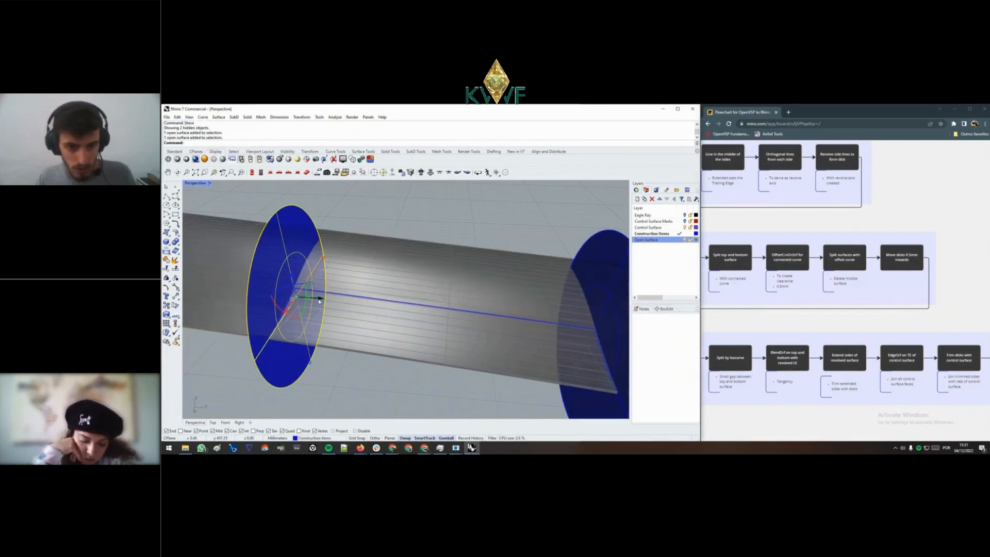
pyautogui.click(318, 299)
pyautogui.press('Return')
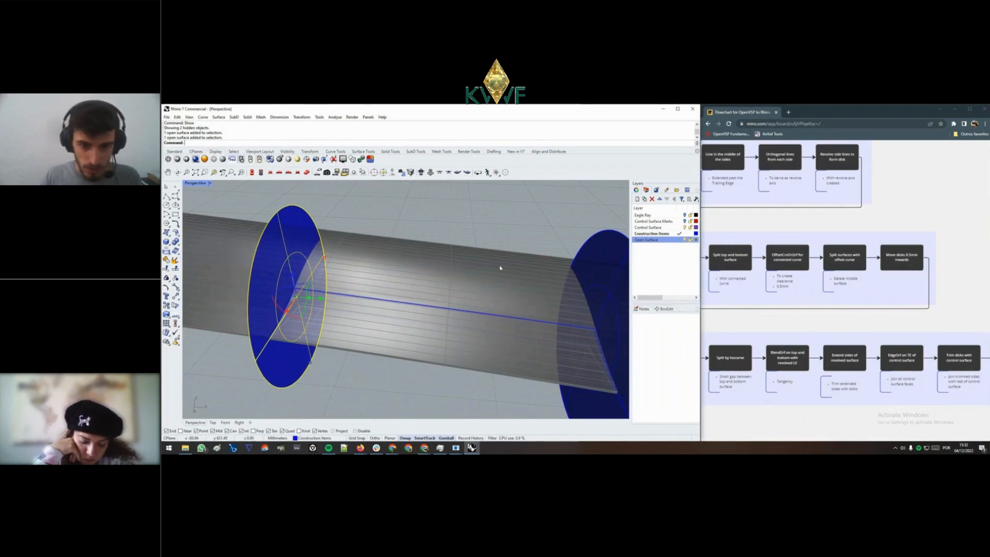
pyautogui.scroll(5, 281, 316)
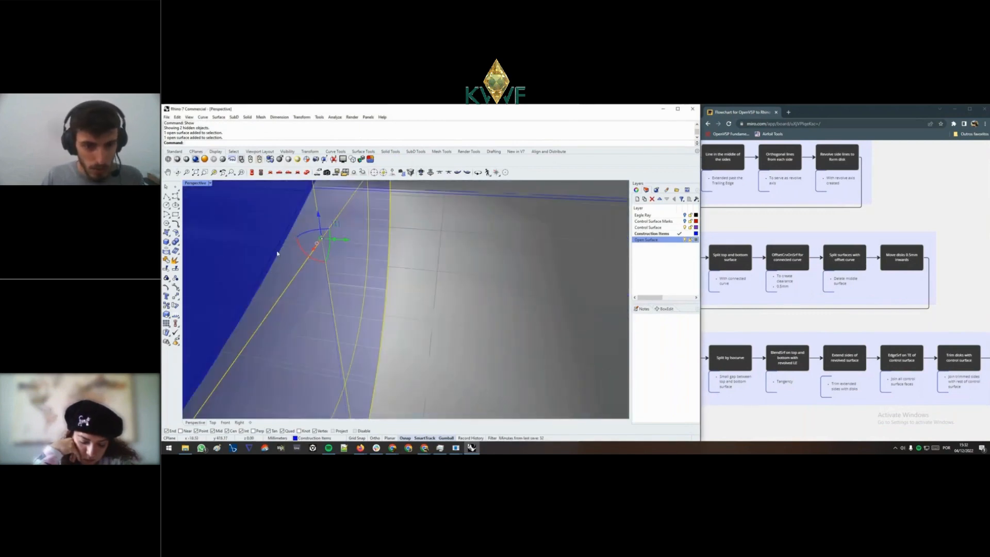
pyautogui.scroll(-8, 263, 287)
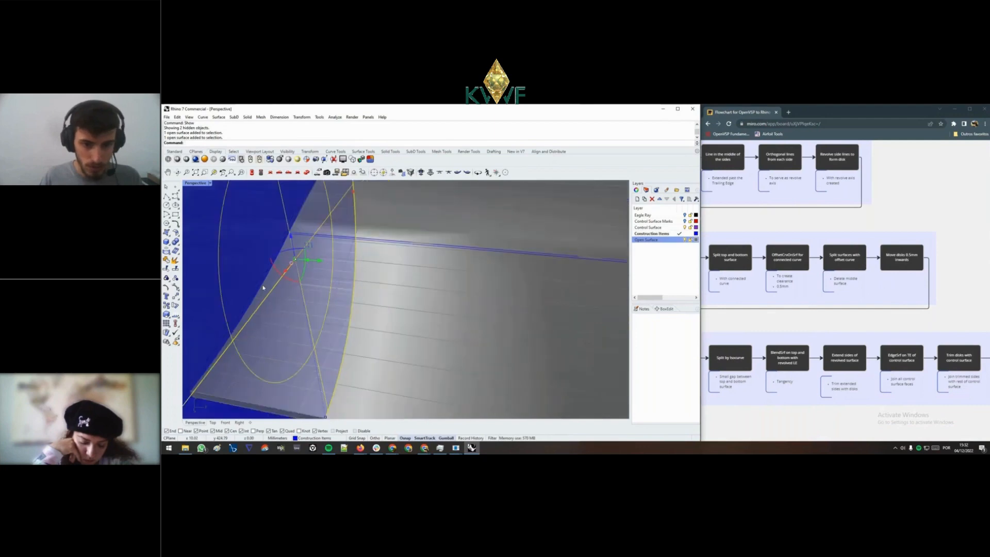
# - Move the disk at the slanted end of the control surface inward by -0.5 along the green gumball axis
pyautogui.click(411, 350)
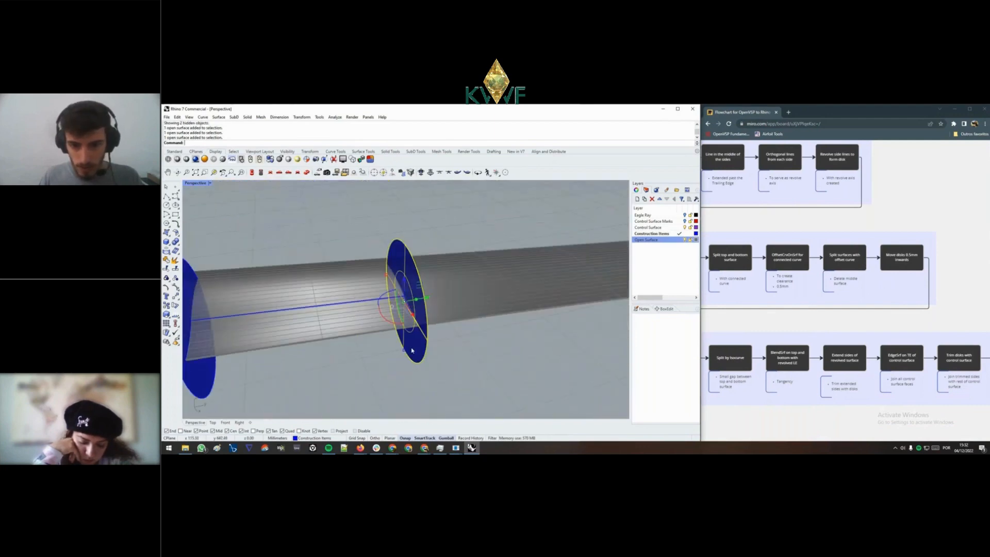
pyautogui.click(427, 299)
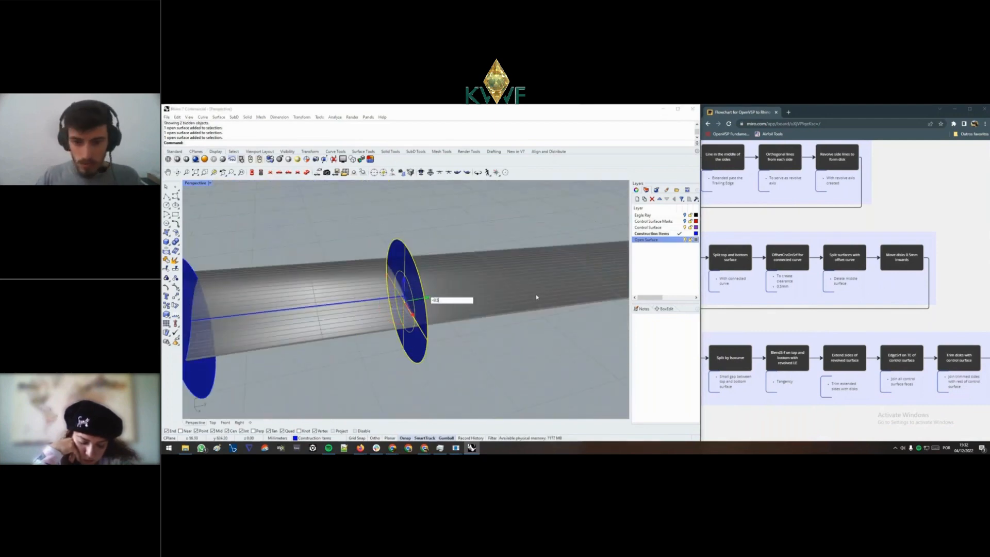
pyautogui.write('-0.5')
pyautogui.press('Return')
pyautogui.moveTo(536, 297); pyautogui.dragTo(406, 349, button='right')
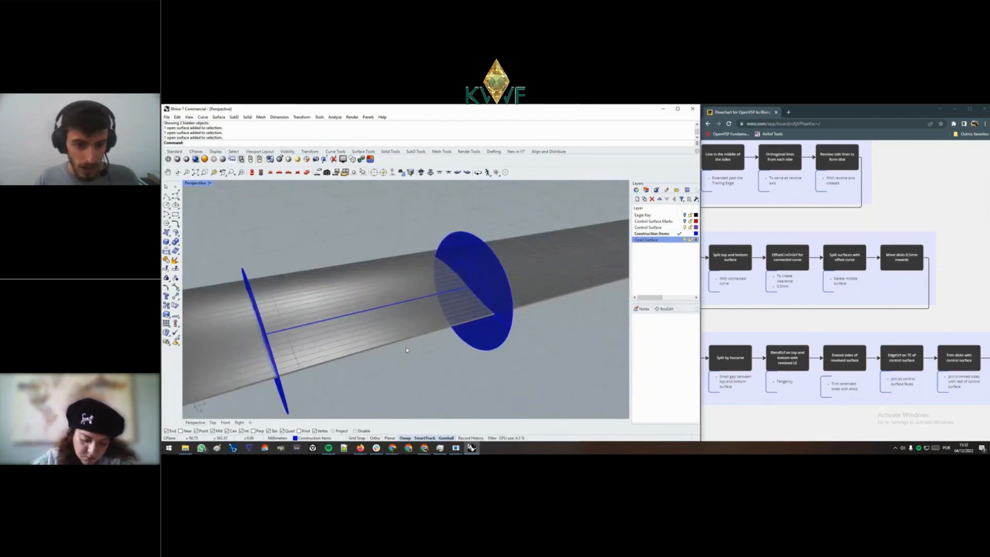
# - Select the top control surface piece to check it, clear the selection, and examine the gap between the outline and offset curves
pyautogui.scroll(5, 406, 350)
pyautogui.moveTo(312, 345); pyautogui.dragTo(310, 337, button='right')
pyautogui.click(289, 338)
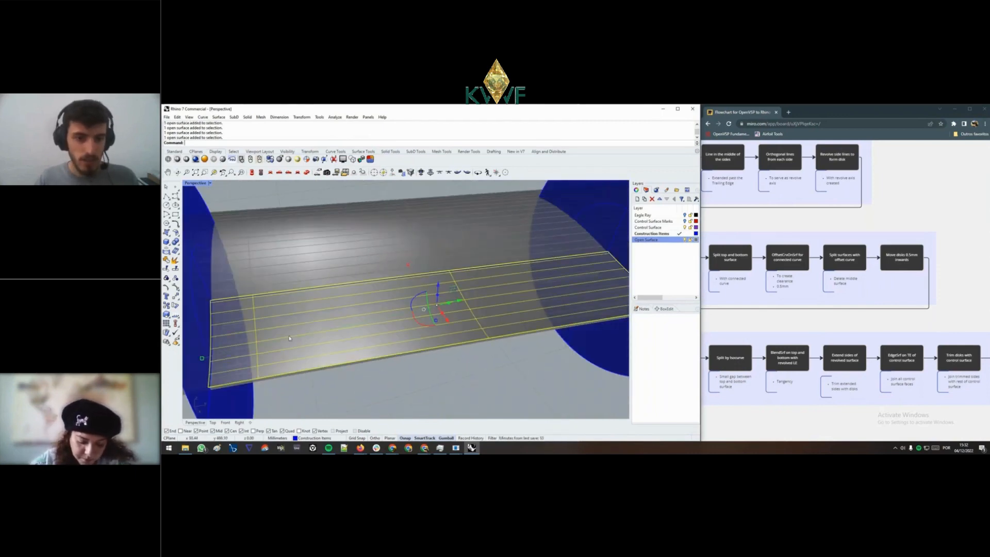
pyautogui.press('Delete')
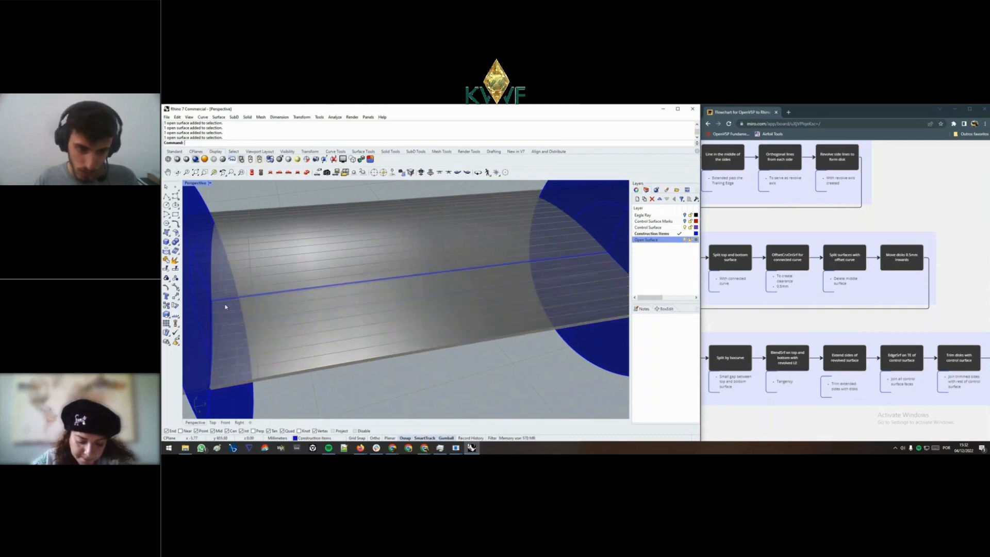
pyautogui.scroll(8, 225, 307)
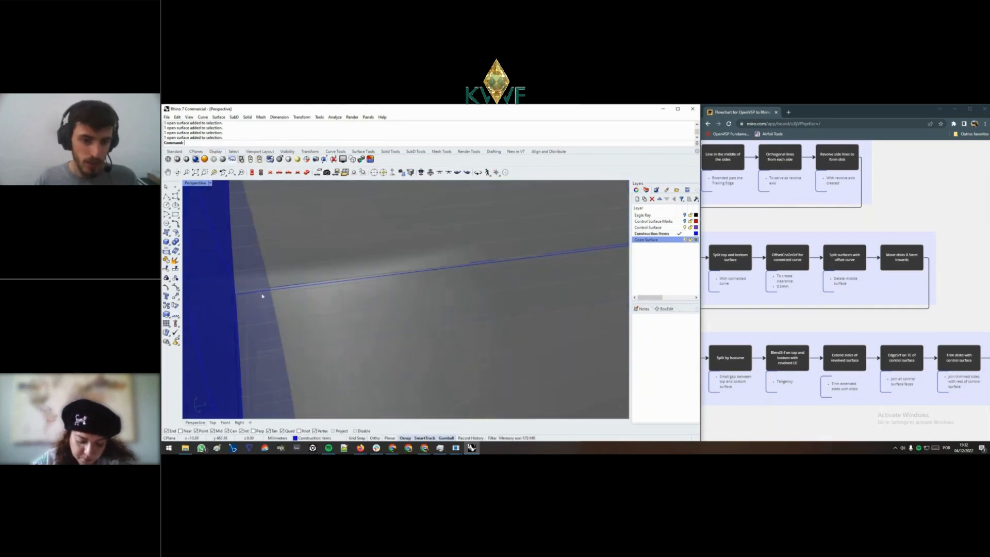
pyautogui.scroll(-8, 286, 312)
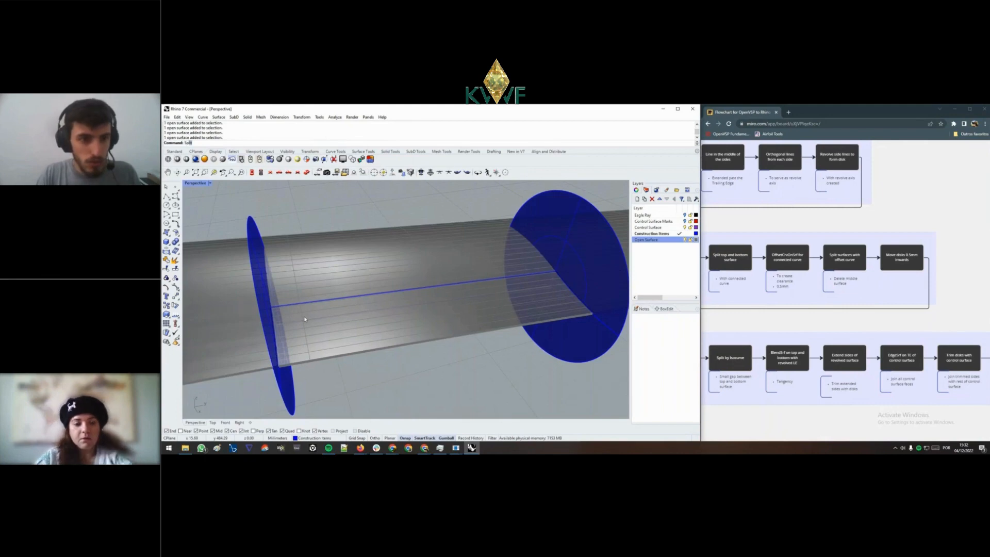
# - Split the top control surface piece using the upper offset curve as the cutting object
pyautogui.scroll(5, 304, 319)
pyautogui.click(360, 336)
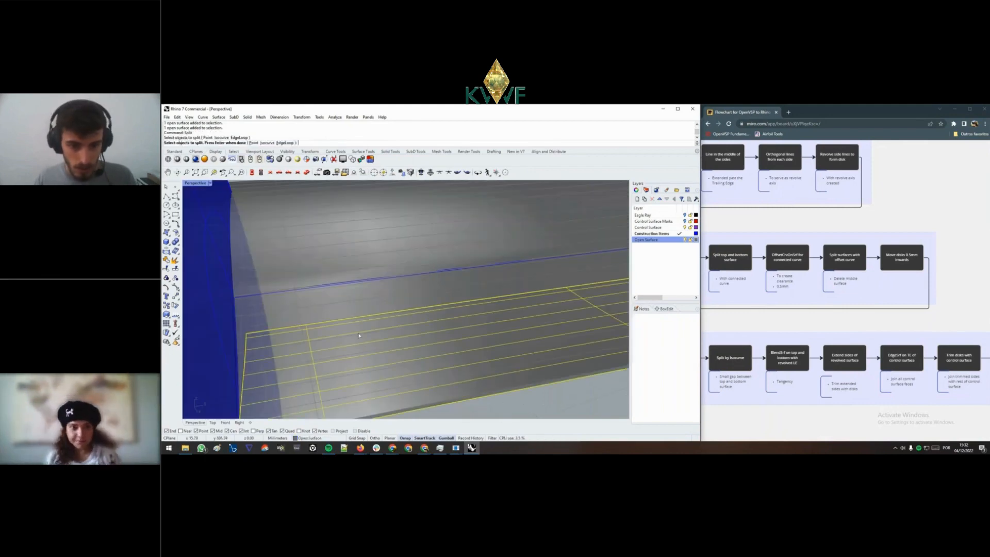
pyautogui.click(364, 340)
pyautogui.click(392, 283)
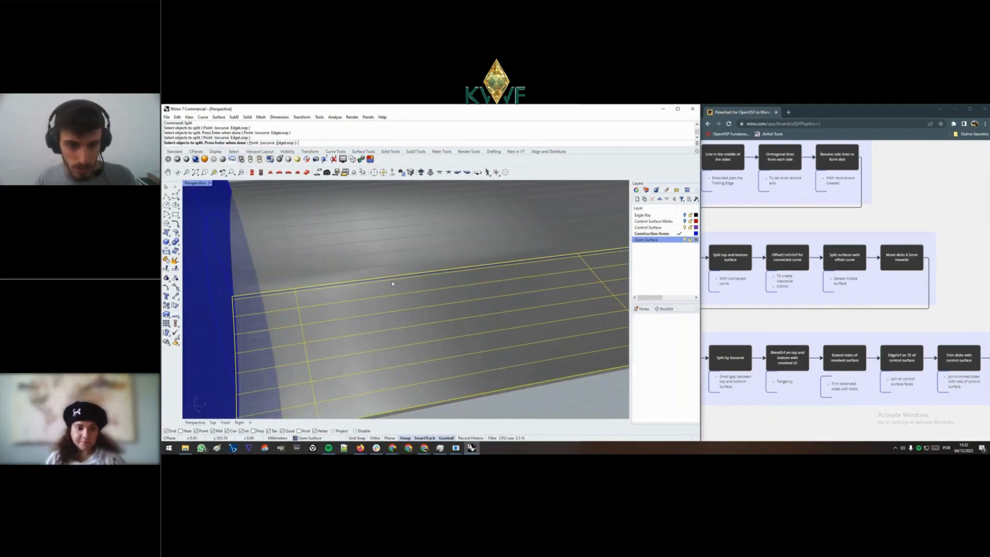
pyautogui.press('Return')
pyautogui.scroll(2, 312, 290)
pyautogui.click(316, 295)
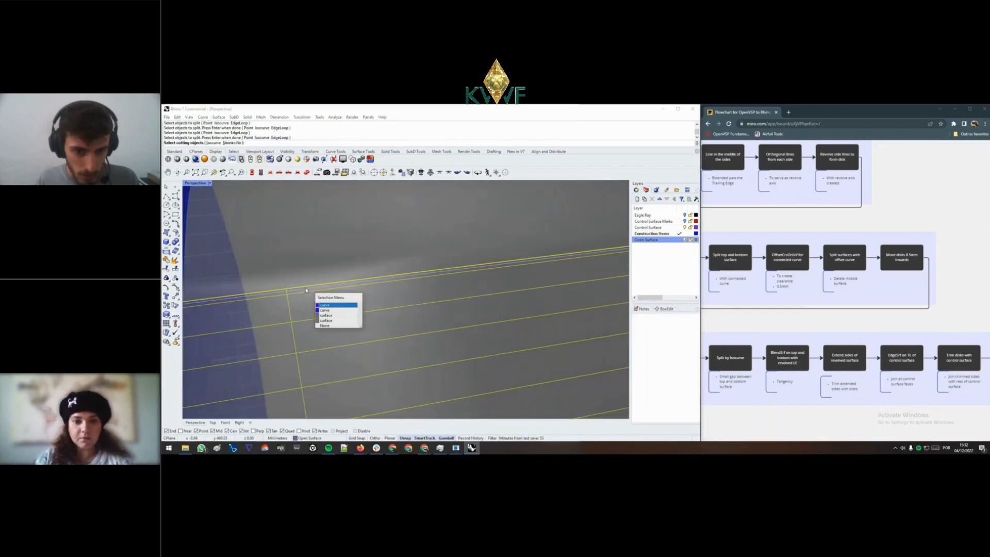
pyautogui.click(323, 306)
pyautogui.press('Return')
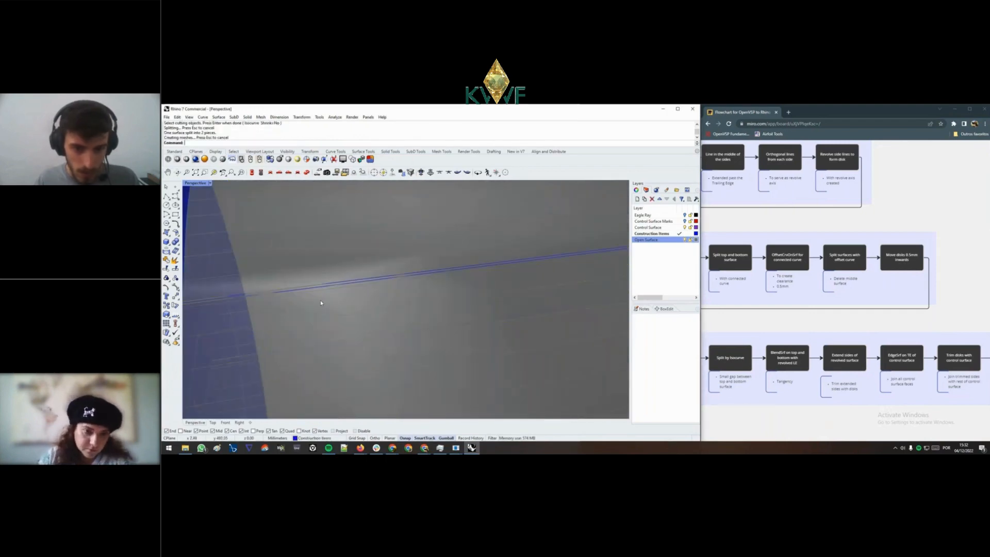
# - Delete the thin strip of top surface between the control surface outline and its offset curve
pyautogui.click(313, 296)
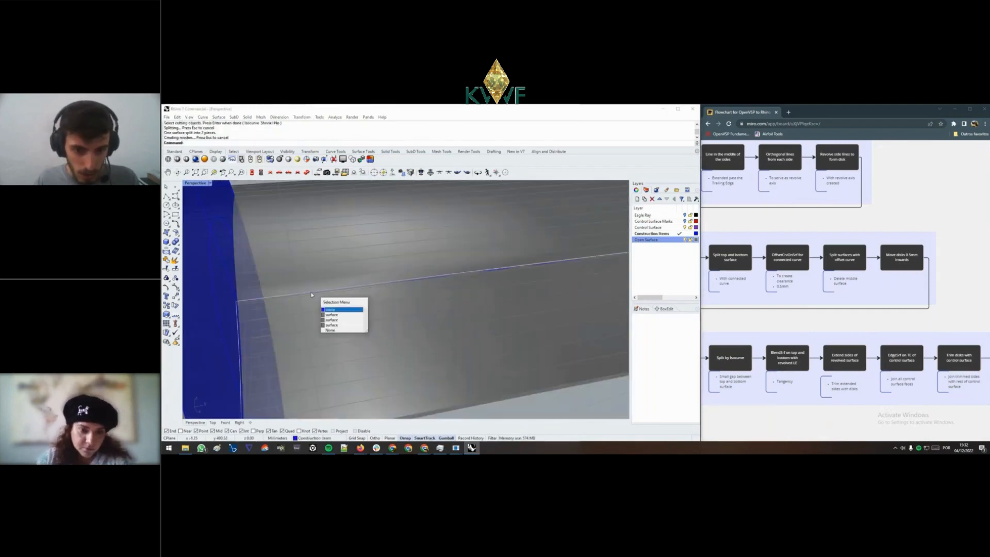
pyautogui.click(340, 321)
pyautogui.scroll(-5, 335, 322)
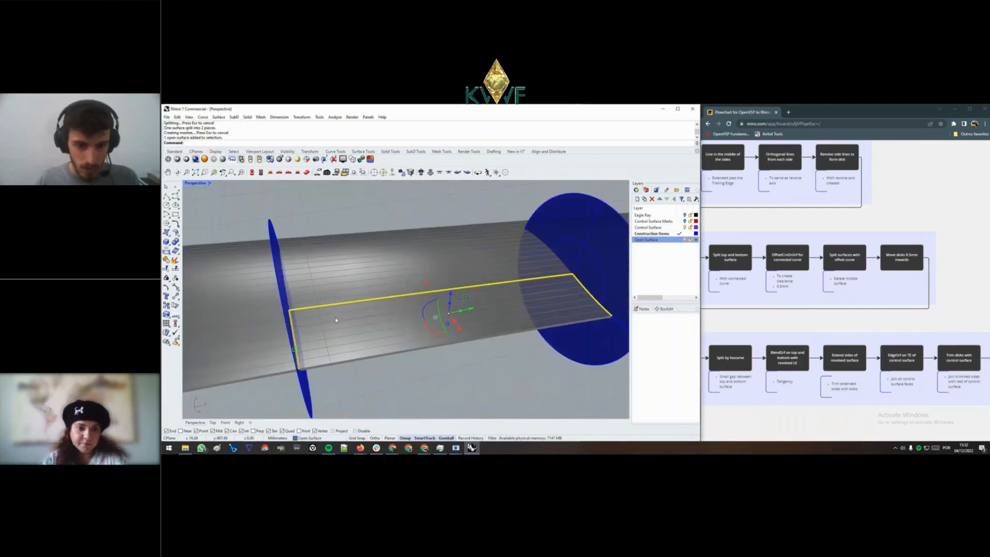
pyautogui.press('Delete')
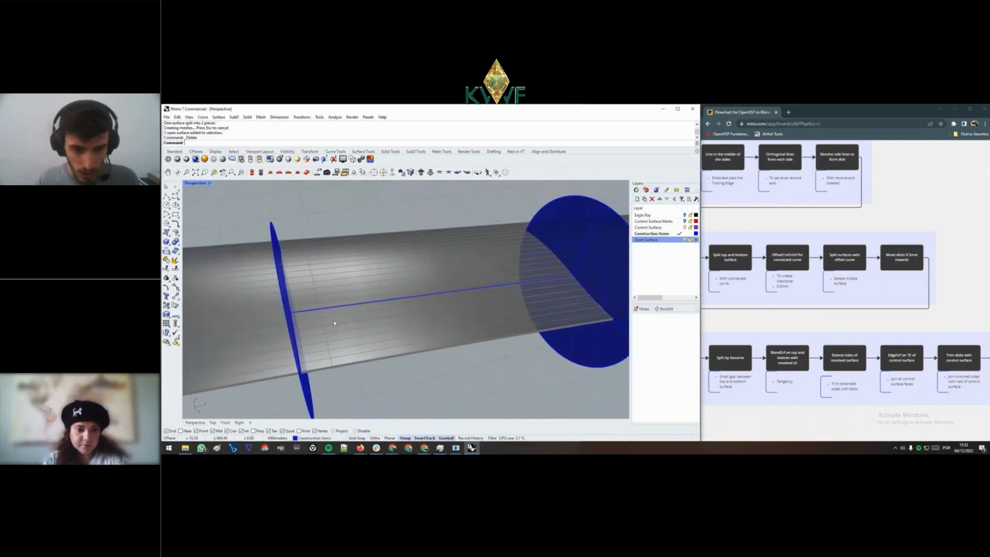
pyautogui.scroll(5, 325, 304)
pyautogui.scroll(-5, 325, 288)
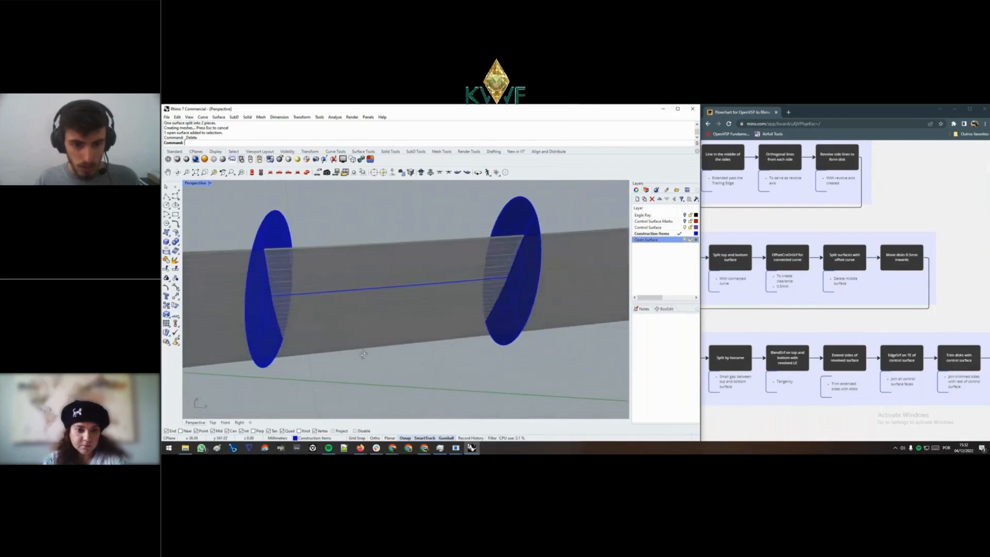
pyautogui.scroll(8, 292, 261)
pyautogui.write('split')
pyautogui.press('Return')
pyautogui.click(327, 281)
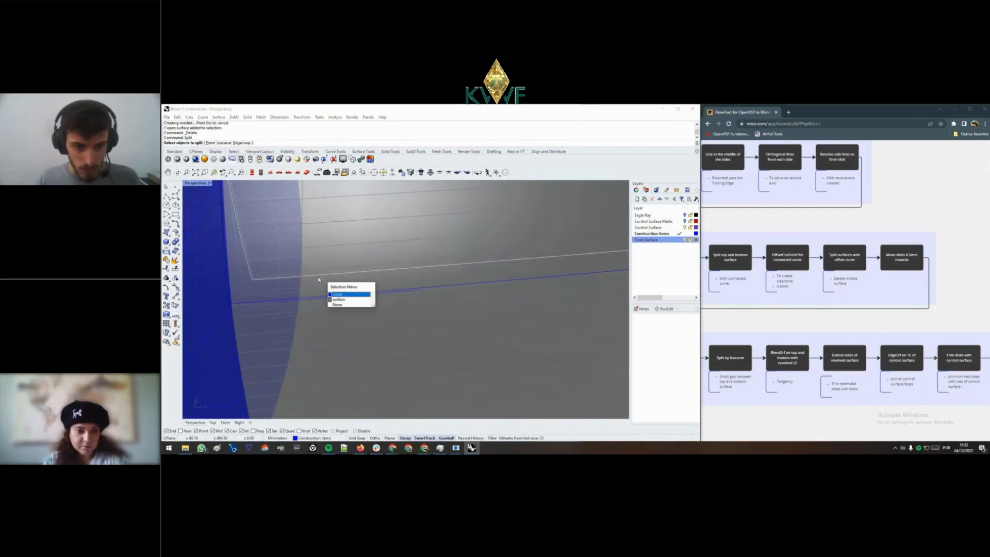
pyautogui.click(335, 289)
pyautogui.scroll(-3, 336, 322)
pyautogui.click(361, 334)
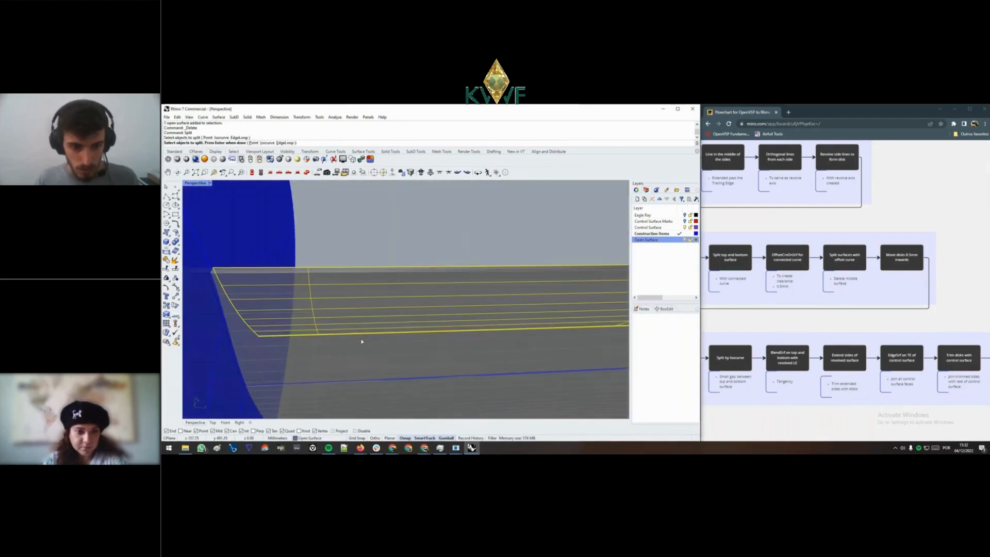
pyautogui.press('Escape')
pyautogui.press('Return')
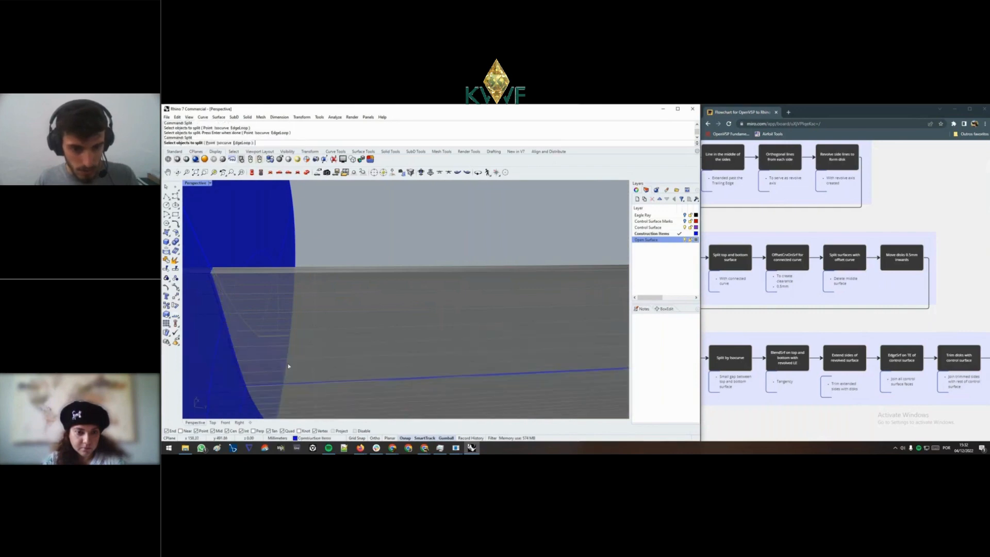
pyautogui.click(281, 363)
pyautogui.press('Escape')
# - Set the perspective viewport to Shaded display and check which piece is the bottom control surface
pyautogui.click(186, 159)
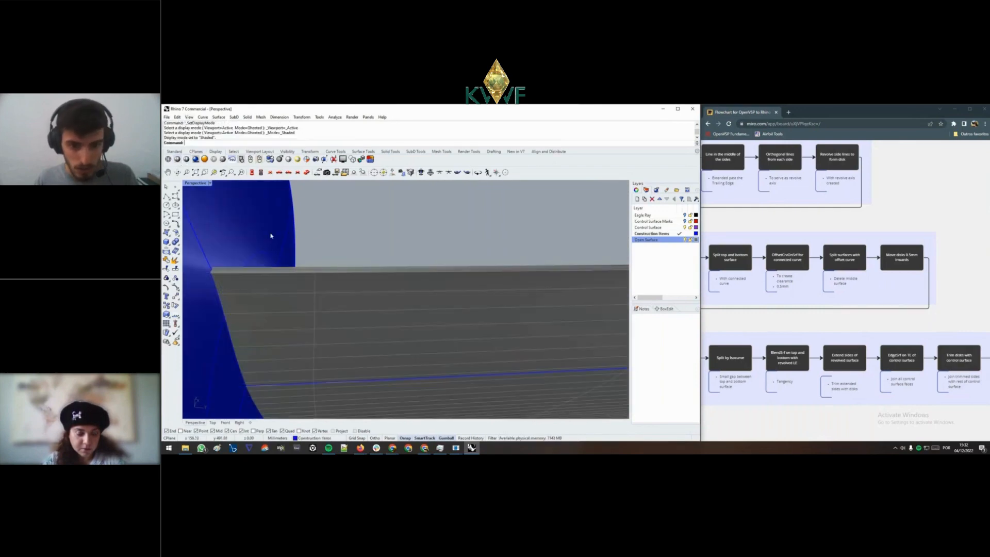
pyautogui.click(339, 315)
pyautogui.scroll(5, 344, 334)
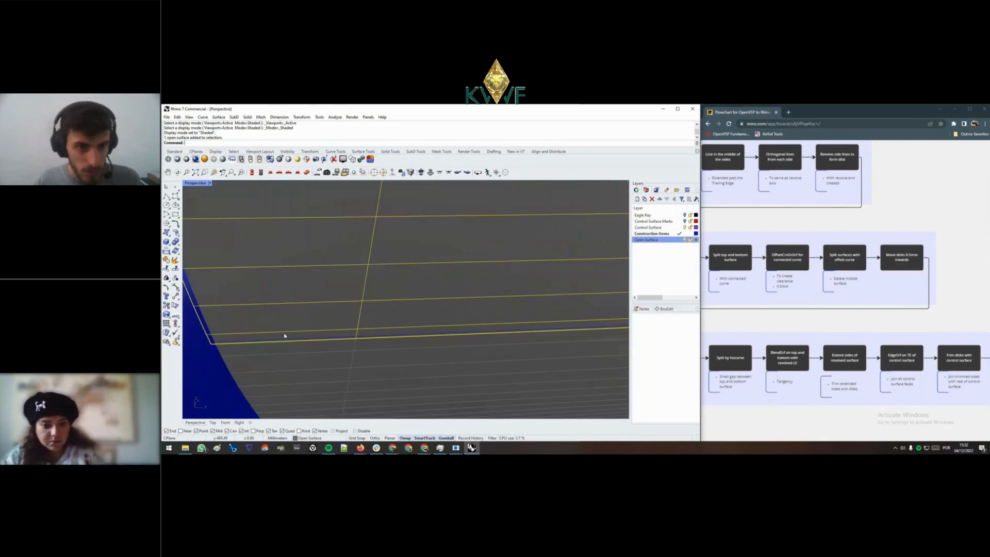
pyautogui.press('Escape')
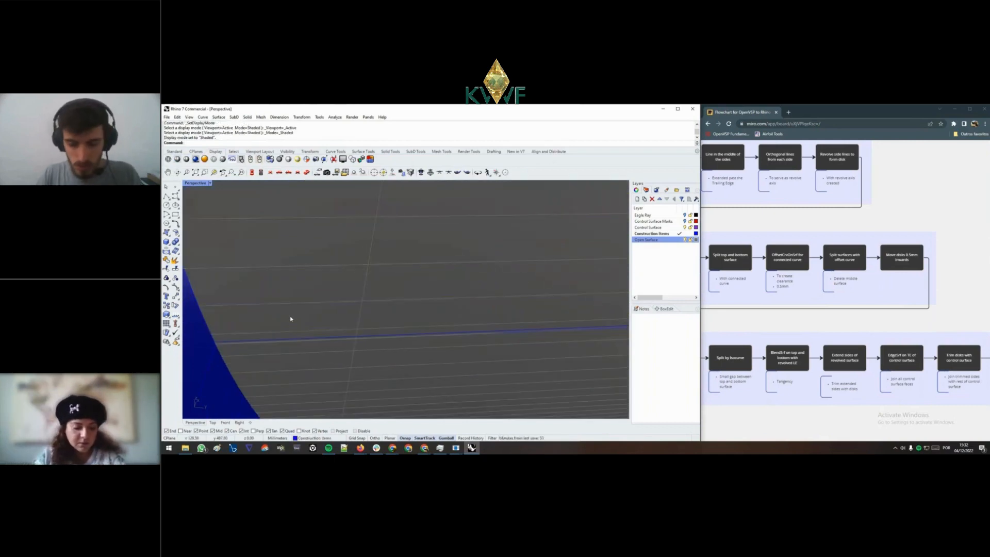
# - Split the bottom control surface piece using the lower offset curve as the cutting object
pyautogui.write('split')
pyautogui.press('Return')
pyautogui.click(290, 318)
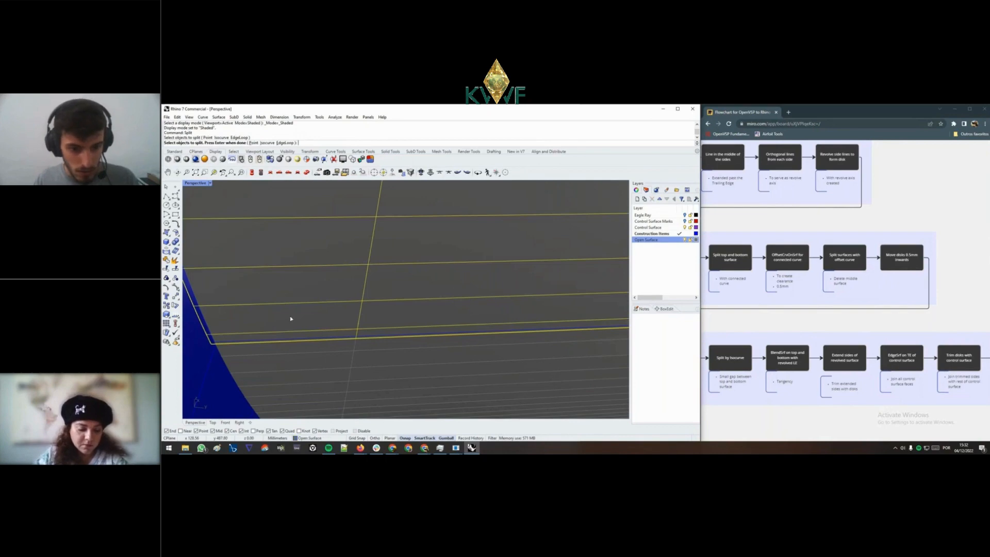
pyautogui.press('Return')
pyautogui.click(295, 340)
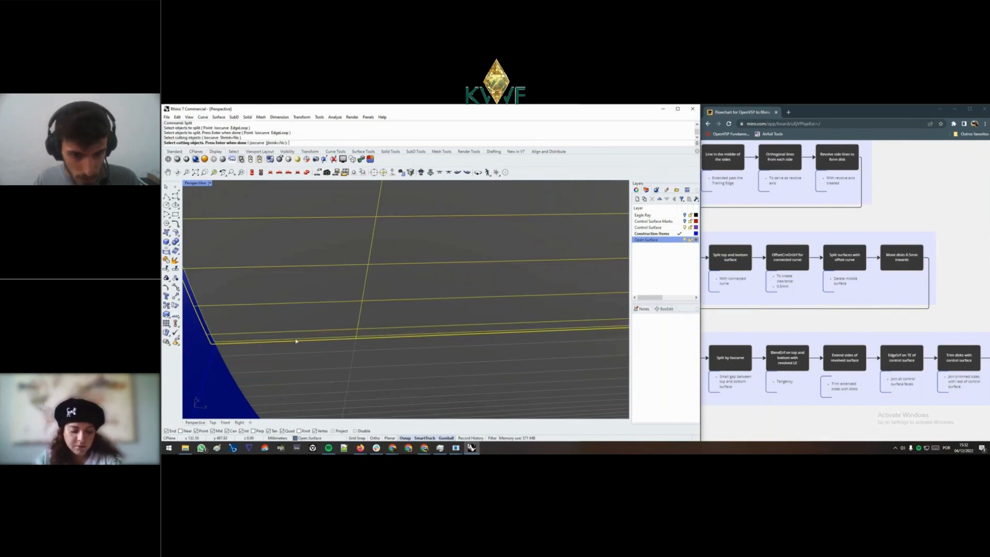
pyautogui.press('Return')
# - Delete the thin strip of bottom surface between the control surface outline and its offset curve
pyautogui.click(296, 340)
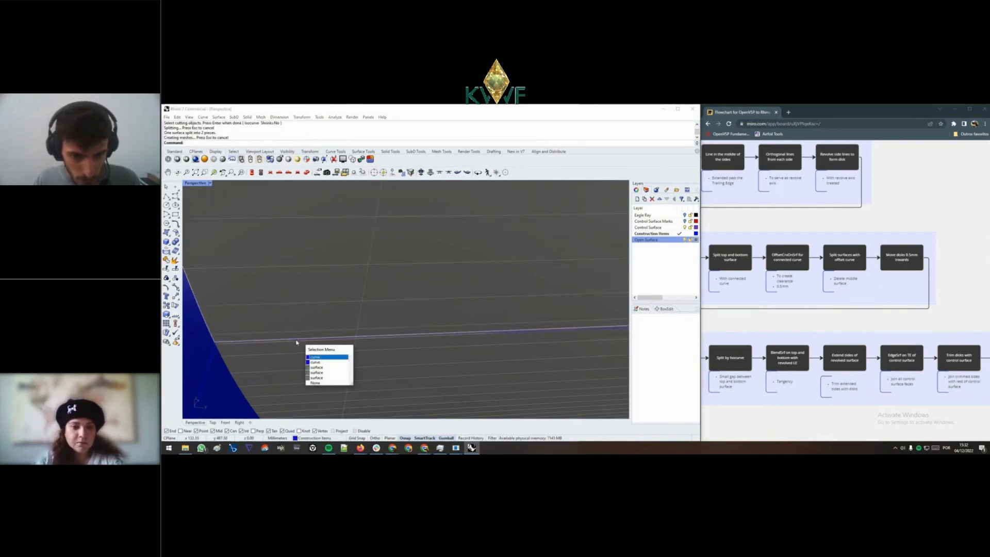
pyautogui.click(328, 371)
pyautogui.scroll(-3, 319, 349)
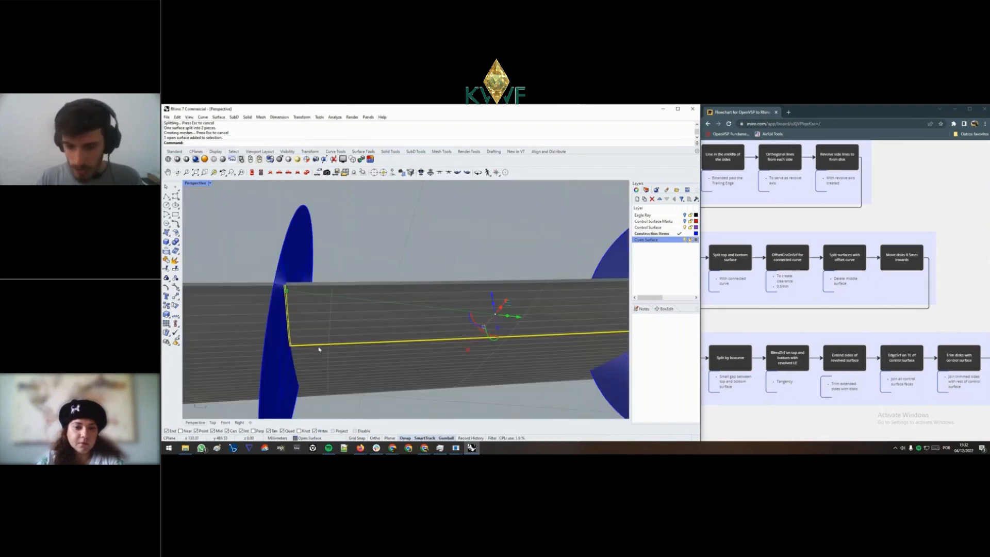
pyautogui.press('Delete')
# - Hide the two disks at the ends of the control surface
pyautogui.scroll(-5, 330, 344)
pyautogui.click(327, 333)
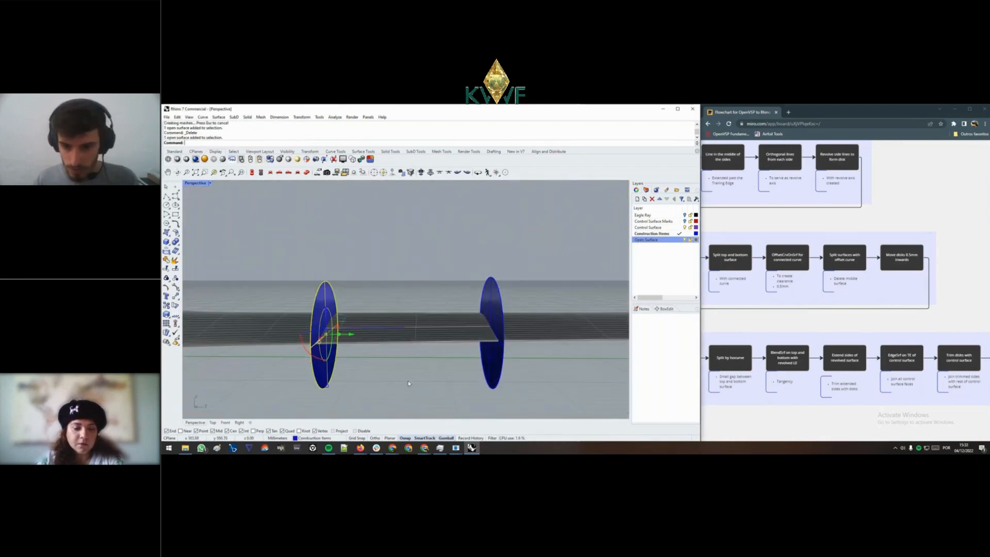
pyautogui.keyDown('shift'); pyautogui.click(487, 368); pyautogui.keyUp('shift')
pyautogui.write('hide')
pyautogui.press('Return')
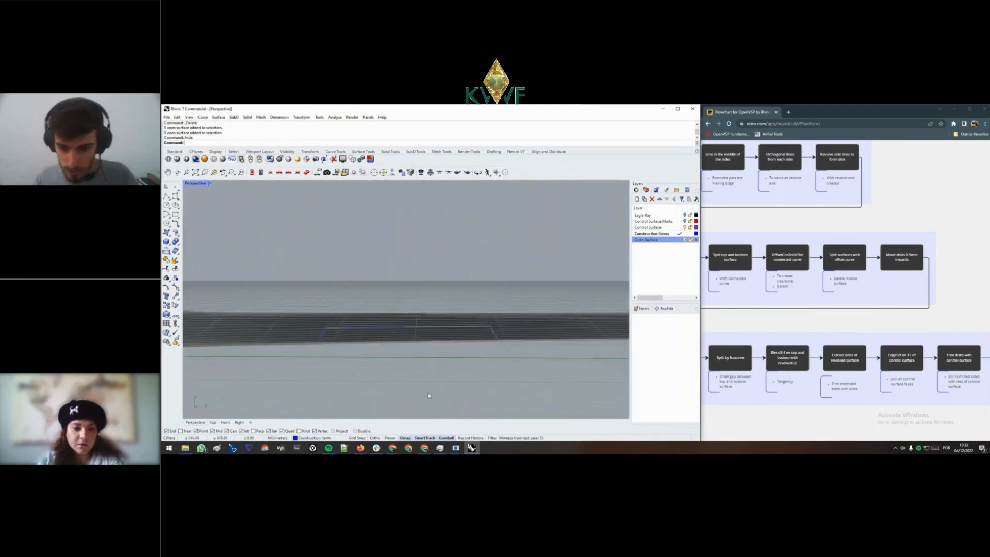
# - Delete the narrow surface running along the wing's trailing edge
pyautogui.moveTo(481, 349); pyautogui.dragTo(515, 323, button='right')
pyautogui.scroll(10, 469, 366)
pyautogui.click(515, 323)
pyautogui.click(530, 331)
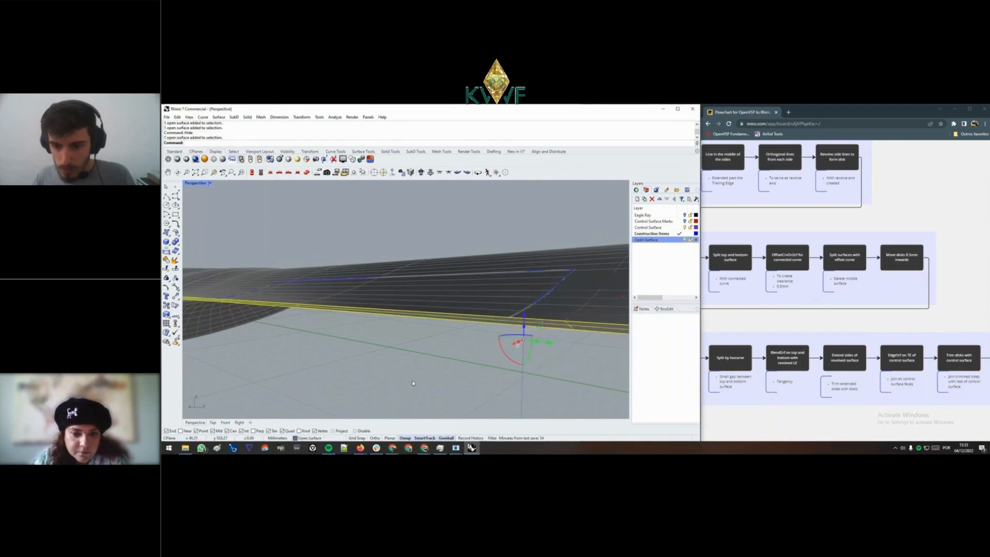
pyautogui.press('Delete')
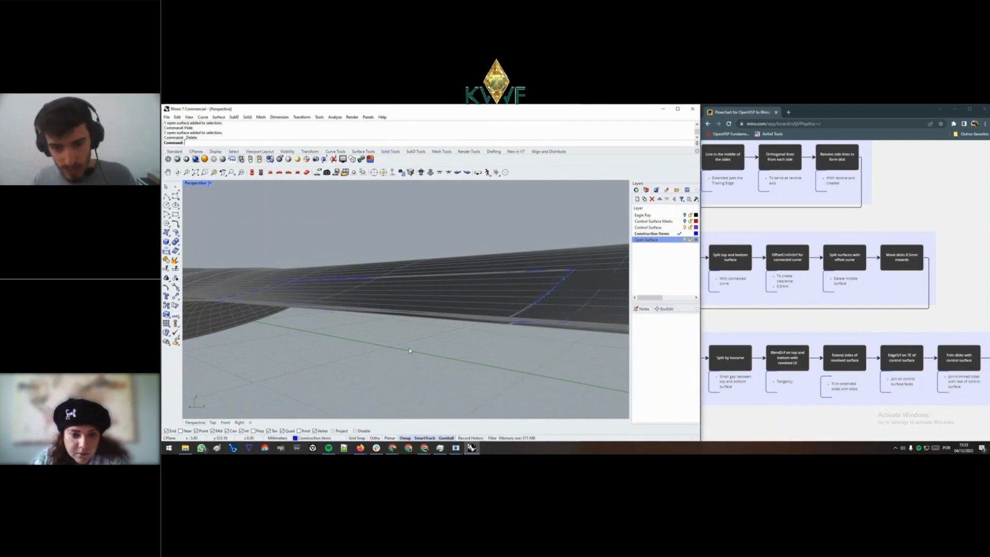
# - Move the top and bottom control surface pieces to the Construction Items layer and turn off the Open Surface layer
pyautogui.scroll(-3, 410, 350)
pyautogui.moveTo(391, 346); pyautogui.dragTo(418, 369, button='right')
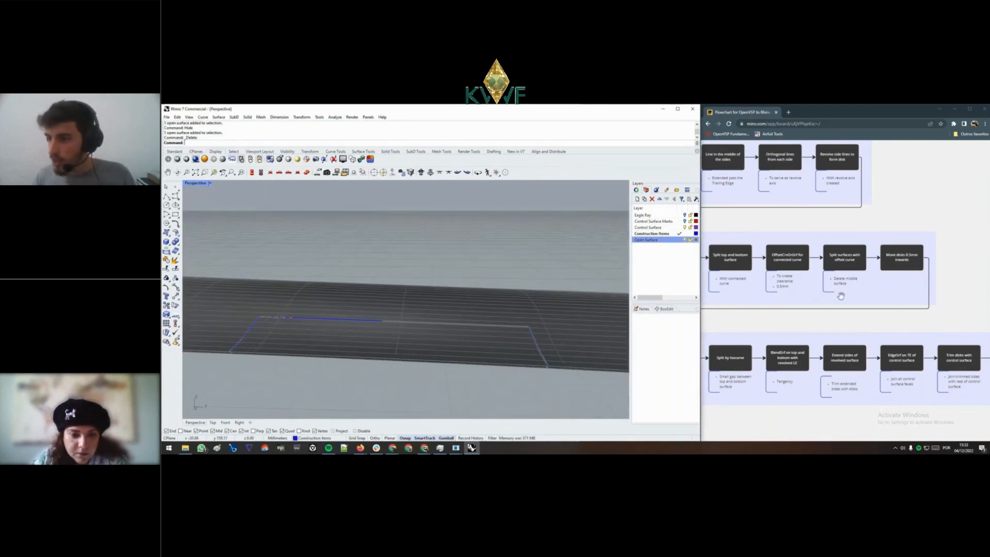
pyautogui.moveTo(775, 300); pyautogui.dragTo(952, 258)
pyautogui.moveTo(861, 303); pyautogui.dragTo(890, 278)
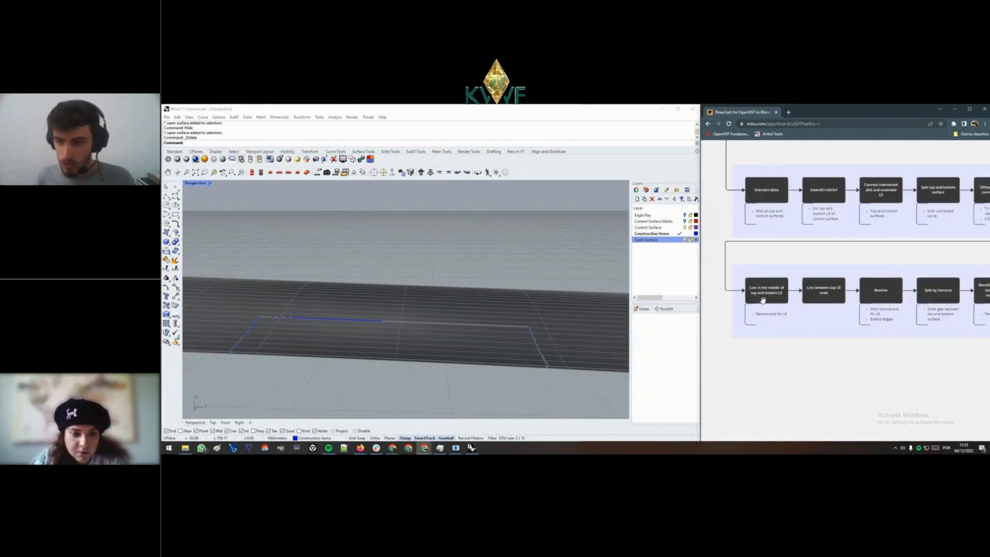
pyautogui.moveTo(482, 357); pyautogui.dragTo(399, 348, button='right')
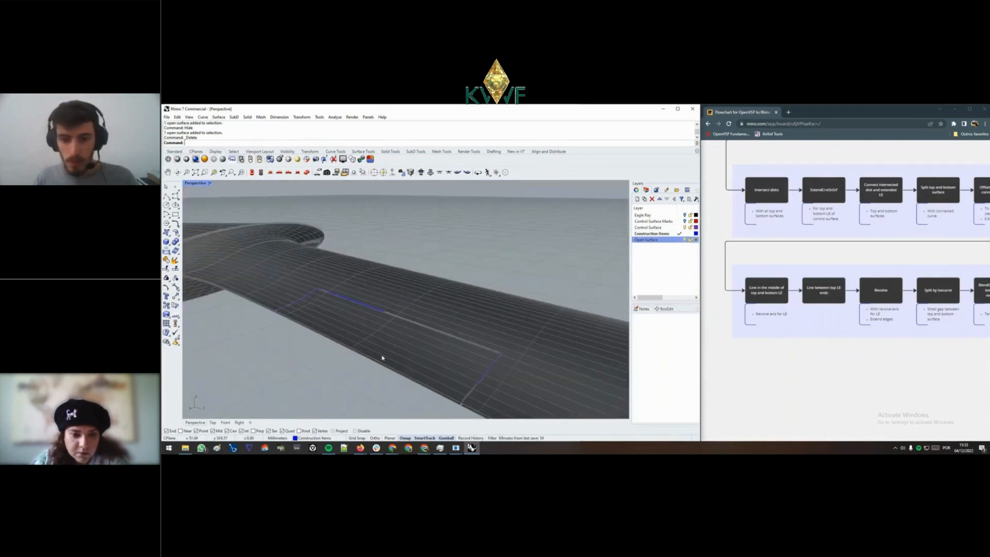
pyautogui.click(411, 354)
pyautogui.keyDown('shift'); pyautogui.click(418, 365); pyautogui.keyUp('shift')
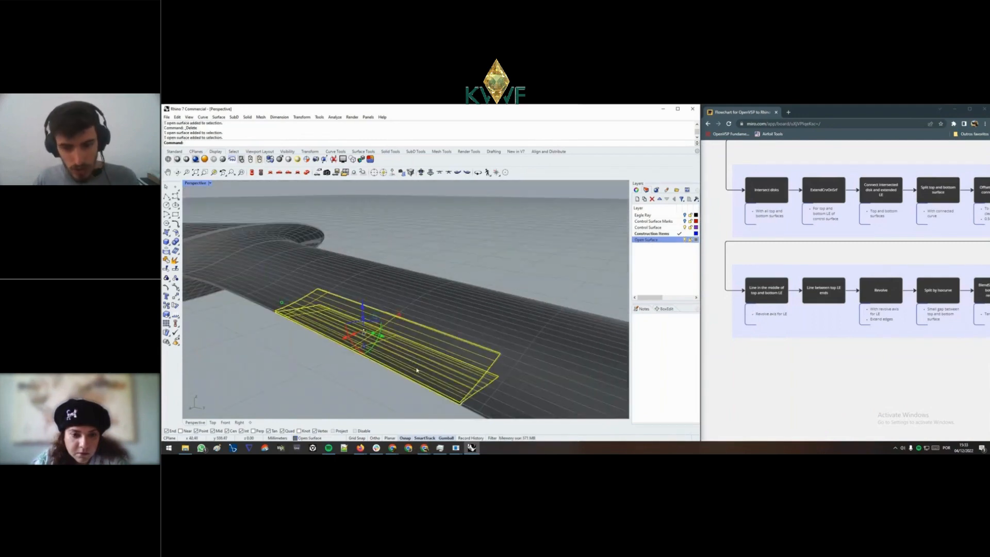
pyautogui.rightClick(652, 233)
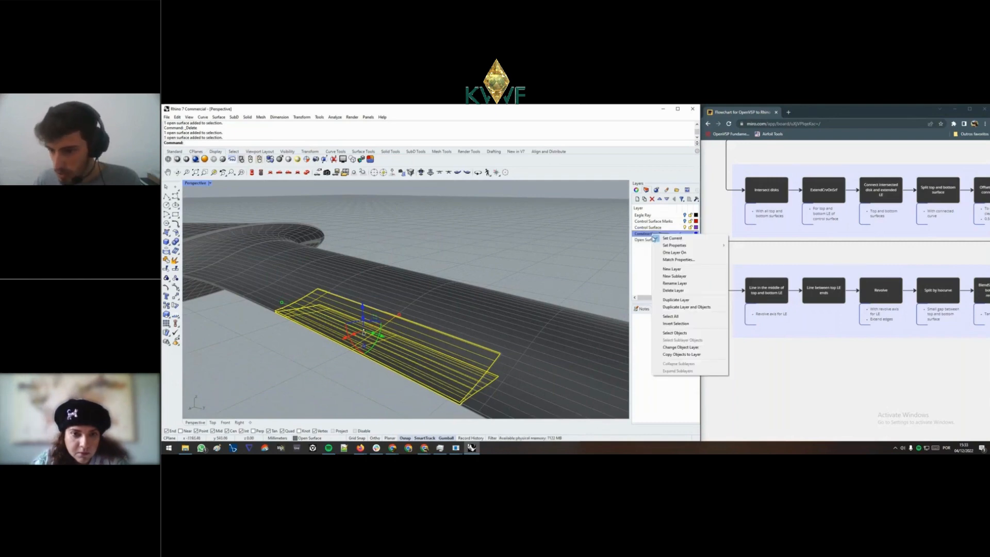
pyautogui.click(689, 348)
pyautogui.click(684, 240)
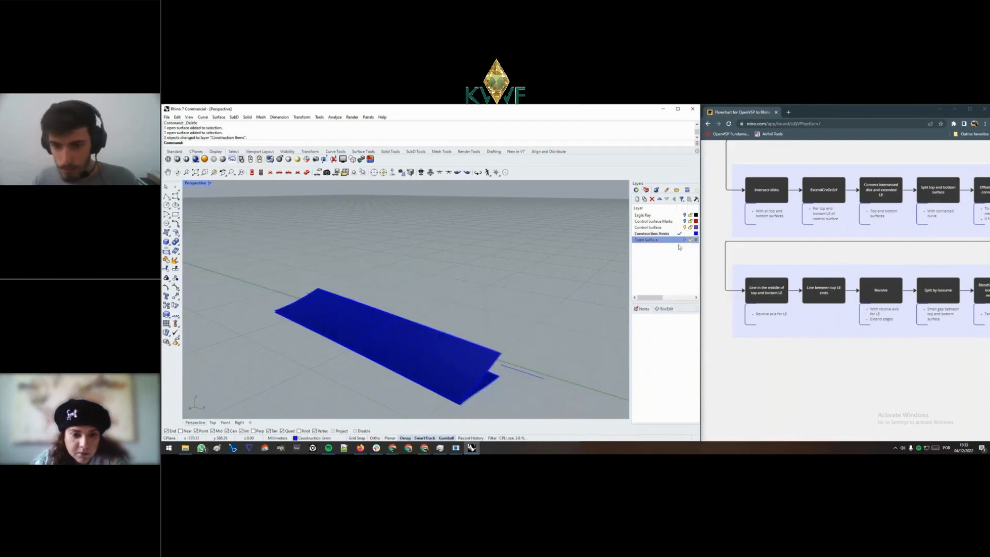
# - Delete the leftover construction lines sticking out past the two ends of the control surface
pyautogui.moveTo(443, 293); pyautogui.dragTo(277, 348, button='right')
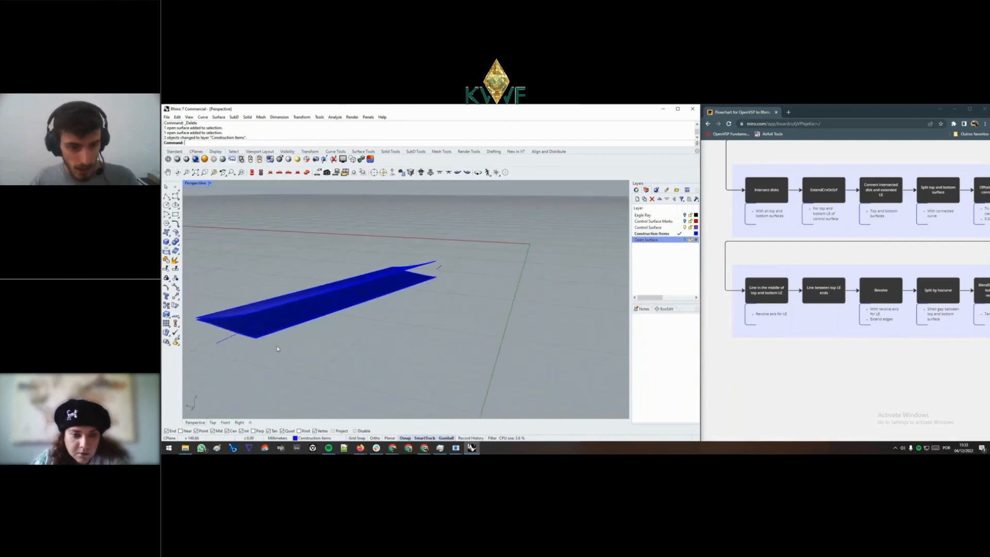
pyautogui.click(440, 267)
pyautogui.press('Delete')
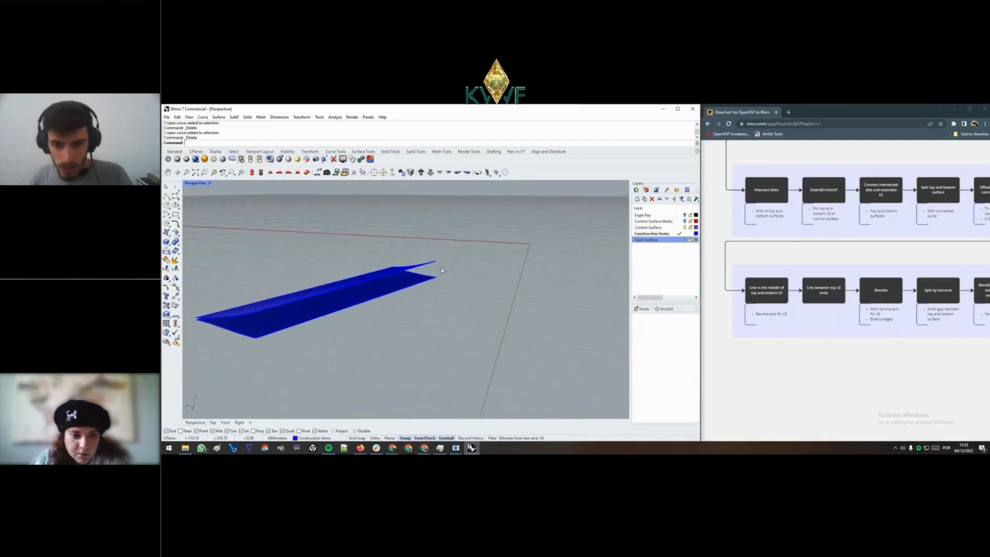
# - Draw a line between the two leading-edge corners of the top control surface piece and select it to check it
pyautogui.scroll(6, 442, 265)
pyautogui.scroll(5, 451, 232)
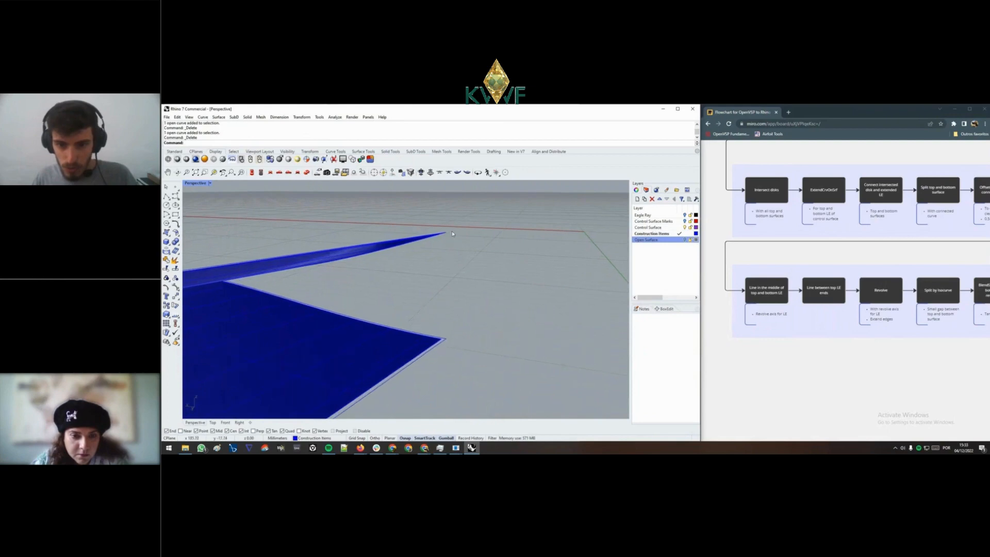
pyautogui.scroll(-6, 466, 228)
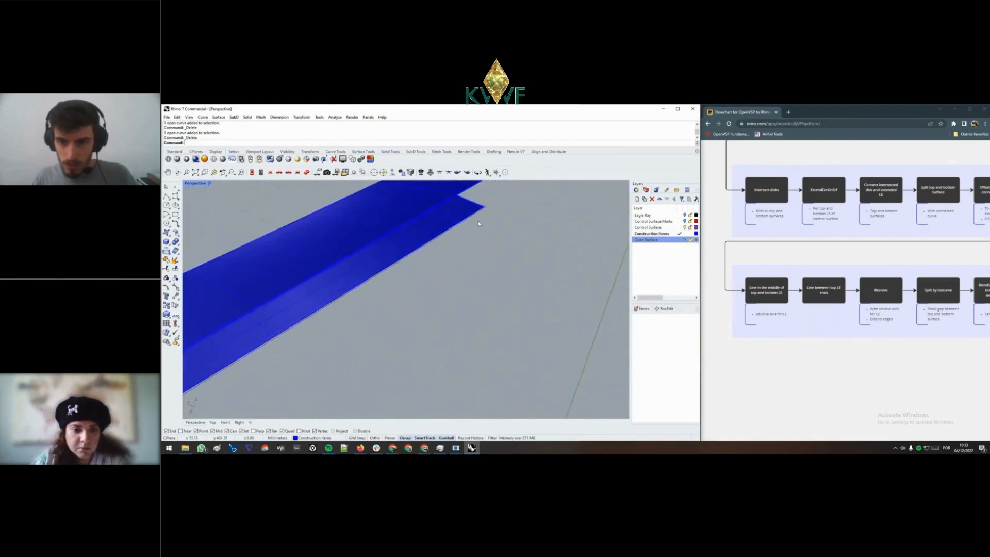
pyautogui.moveTo(465, 228); pyautogui.dragTo(482, 264, button='right')
pyautogui.scroll(5, 482, 265)
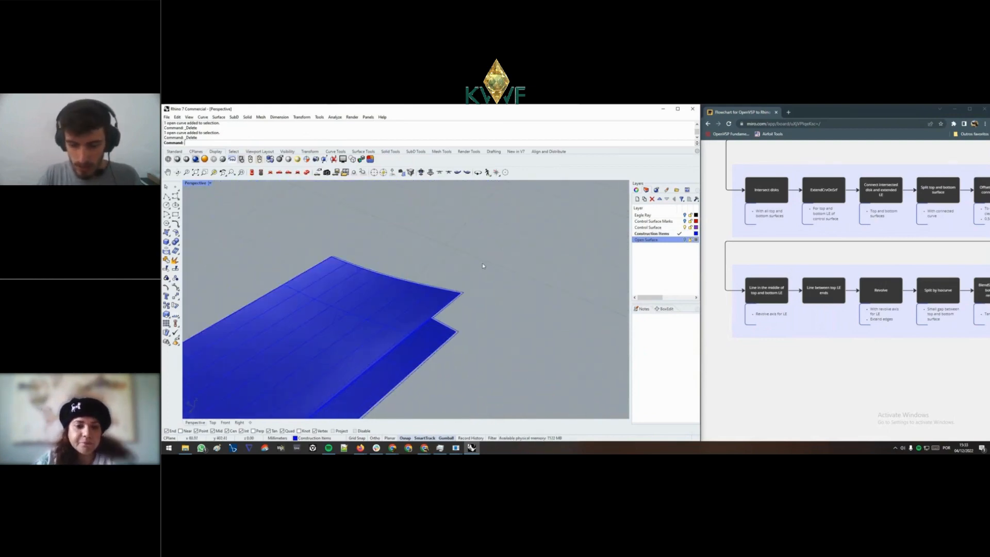
pyautogui.write('Line')
pyautogui.press('Return')
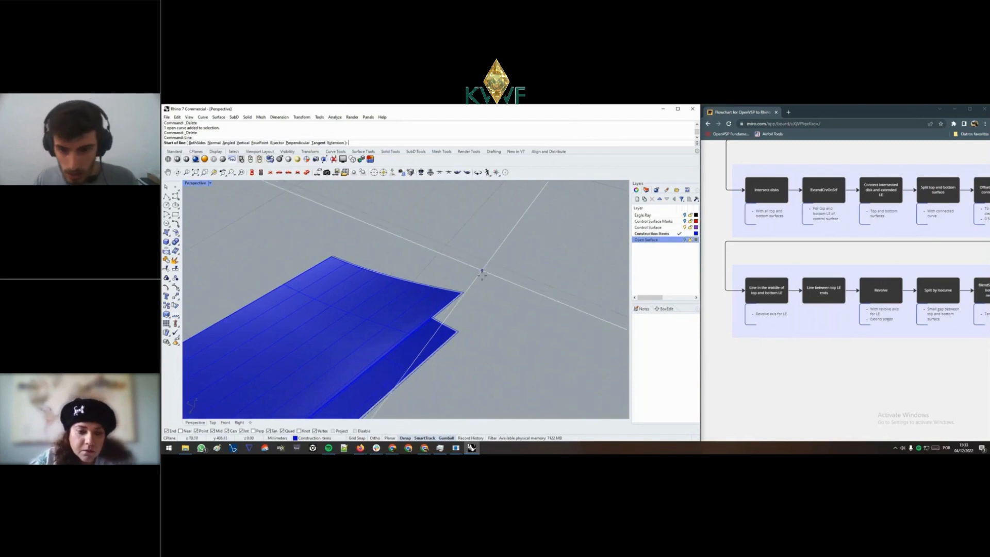
pyautogui.click(458, 295)
pyautogui.scroll(-3, 459, 294)
pyautogui.scroll(-2, 458, 295)
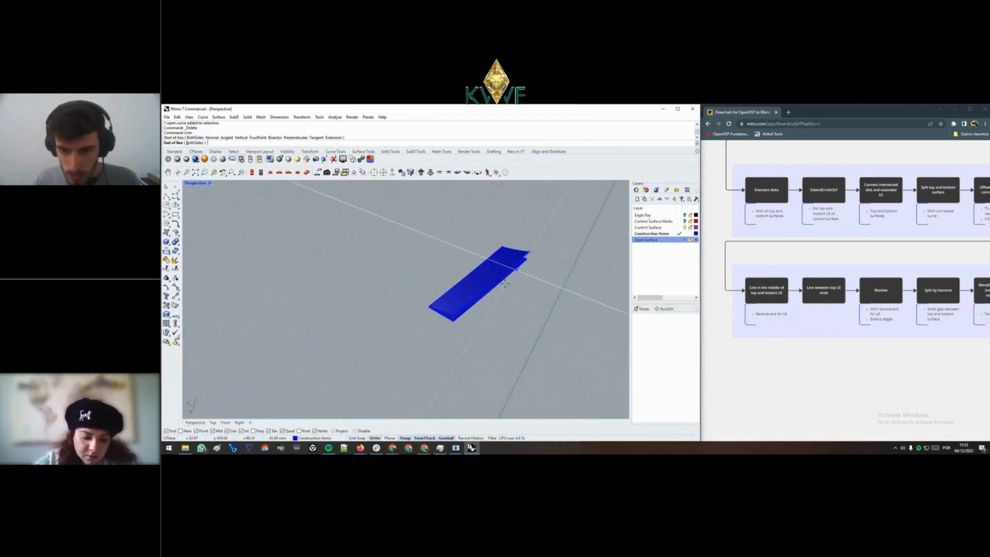
pyautogui.scroll(8, 497, 294)
pyautogui.scroll(-6, 498, 293)
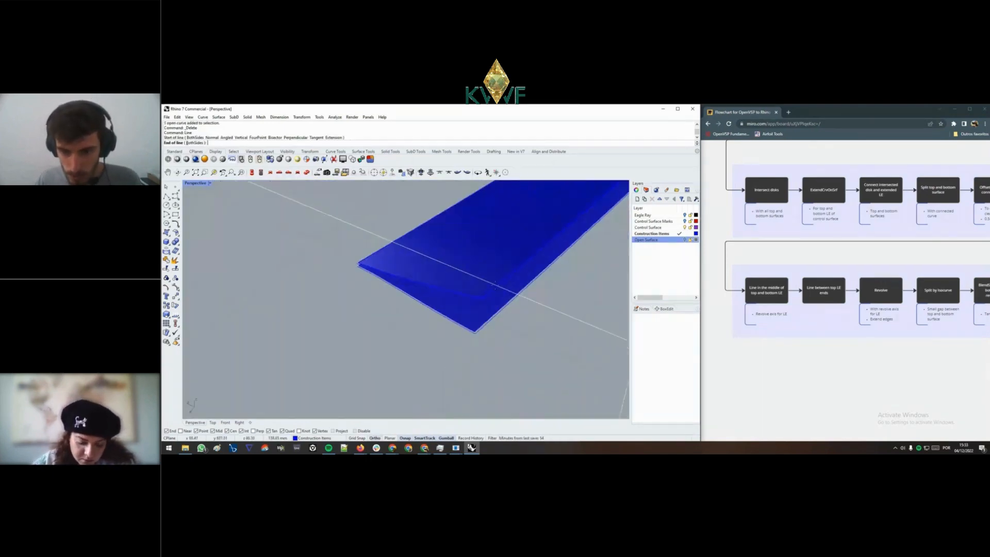
pyautogui.scroll(2, 479, 309)
pyautogui.click(470, 320)
pyautogui.click(477, 316)
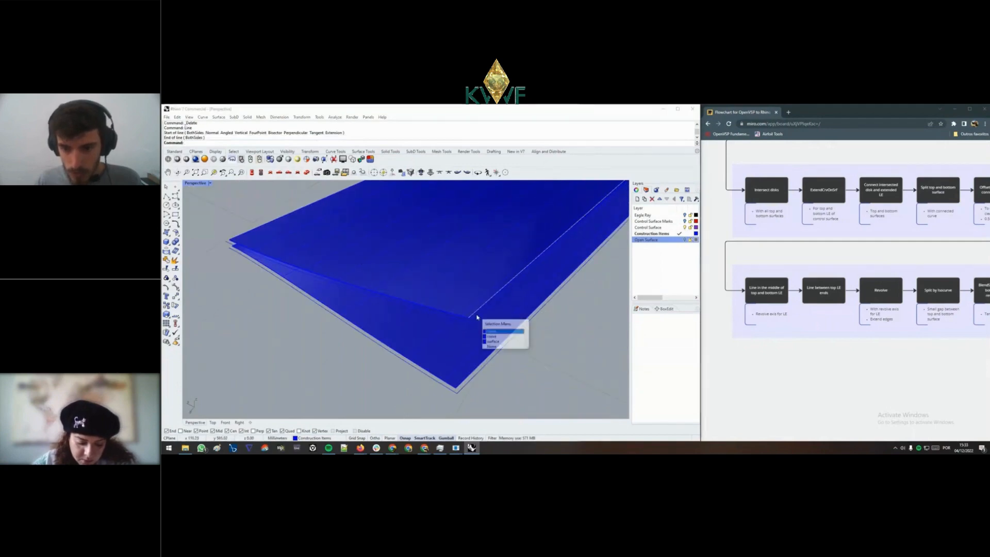
pyautogui.click(489, 331)
# - Draw a line joining the bottom and top leading-edge corners at one end of the control surface
pyautogui.scroll(-4, 521, 311)
pyautogui.keyDown('shift'); pyautogui.moveTo(521, 311); pyautogui.dragTo(454, 343, button='right'); pyautogui.keyUp('shift')
pyautogui.scroll(-5, 491, 317)
pyautogui.click(477, 327)
pyautogui.rightClick(456, 322)
pyautogui.scroll(5, 500, 276)
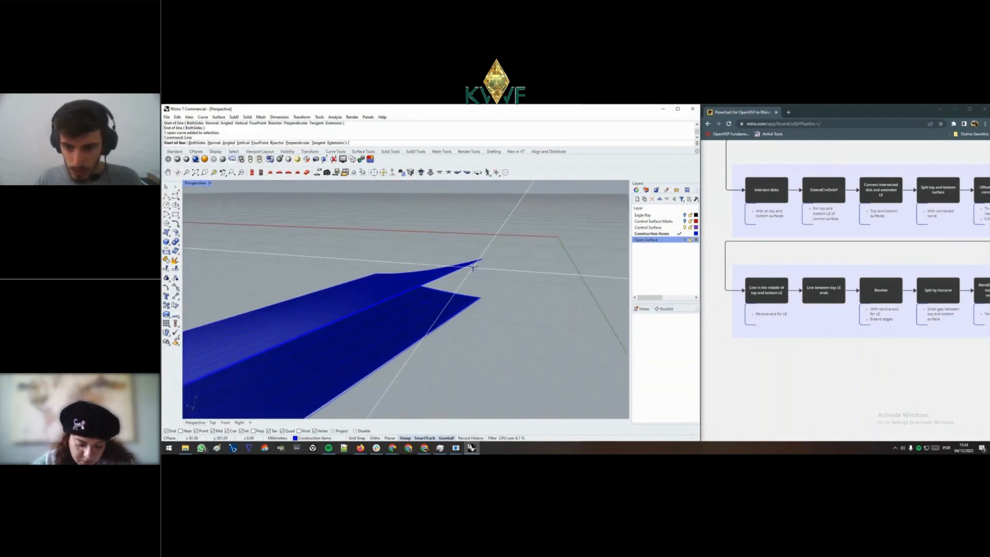
pyautogui.click(476, 300)
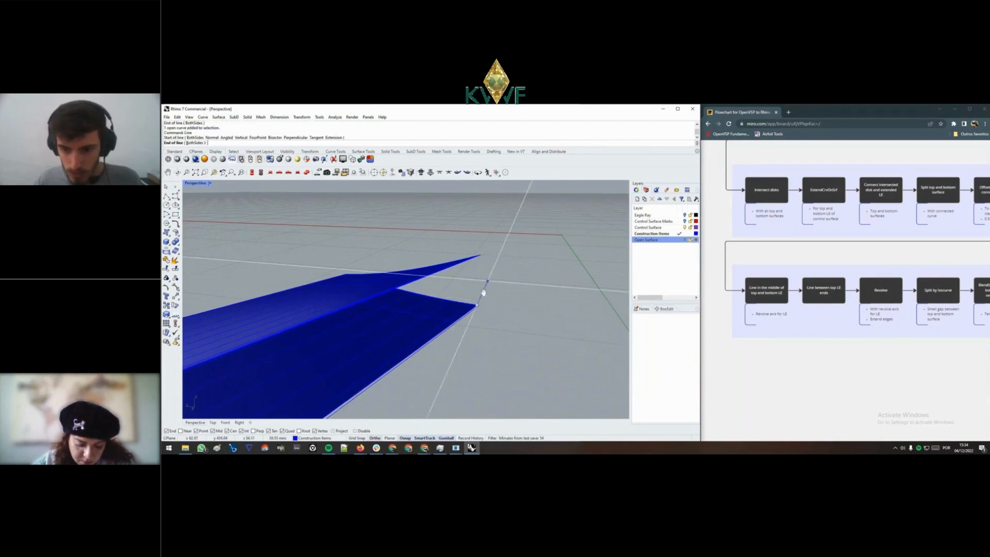
pyautogui.scroll(5, 469, 268)
pyautogui.scroll(-8, 465, 262)
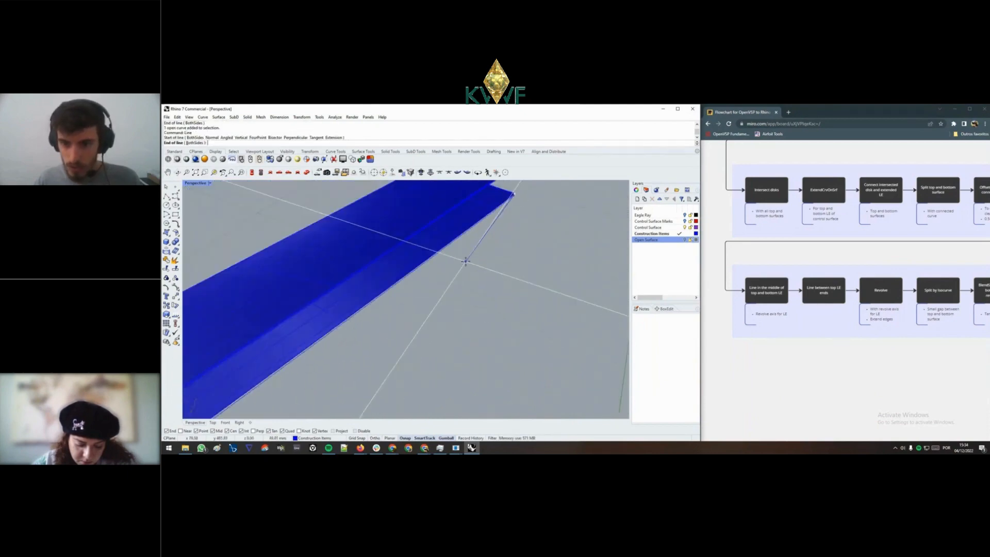
pyautogui.scroll(6, 469, 257)
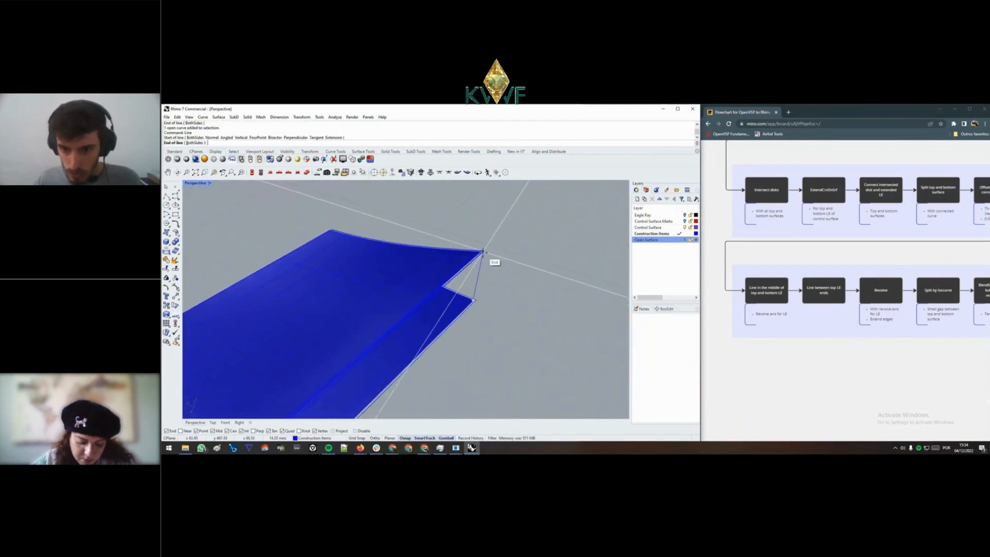
pyautogui.click(481, 254)
# - Connect the bottom and top leading-edge corners with a line at the opposite end of the control surface
pyautogui.scroll(-8, 475, 297)
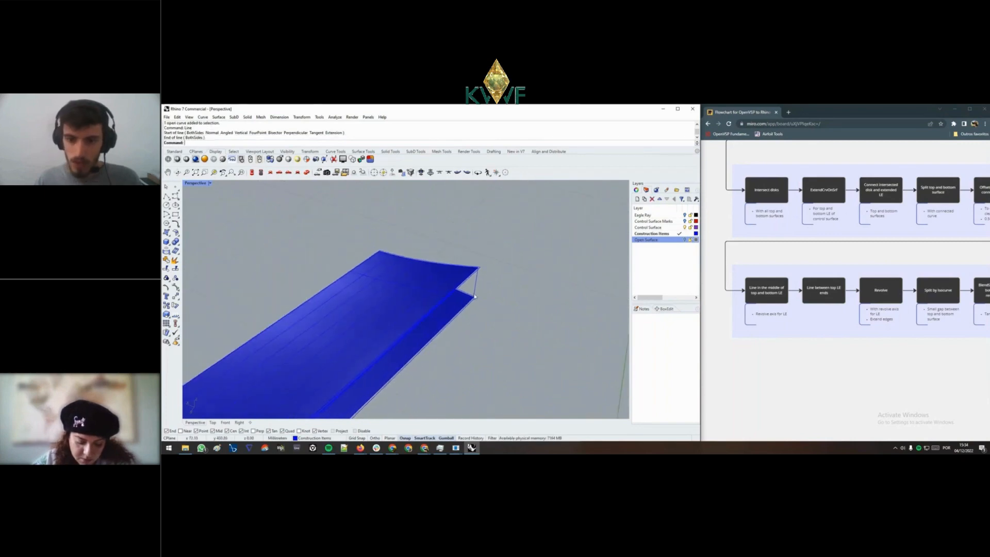
pyautogui.scroll(12, 407, 315)
pyautogui.scroll(-5, 407, 315)
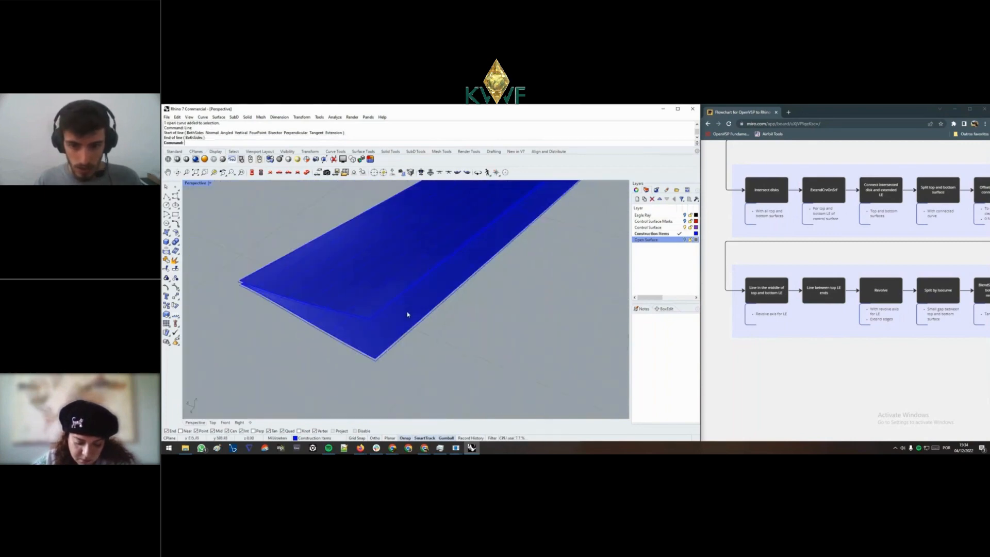
pyautogui.press('Return')
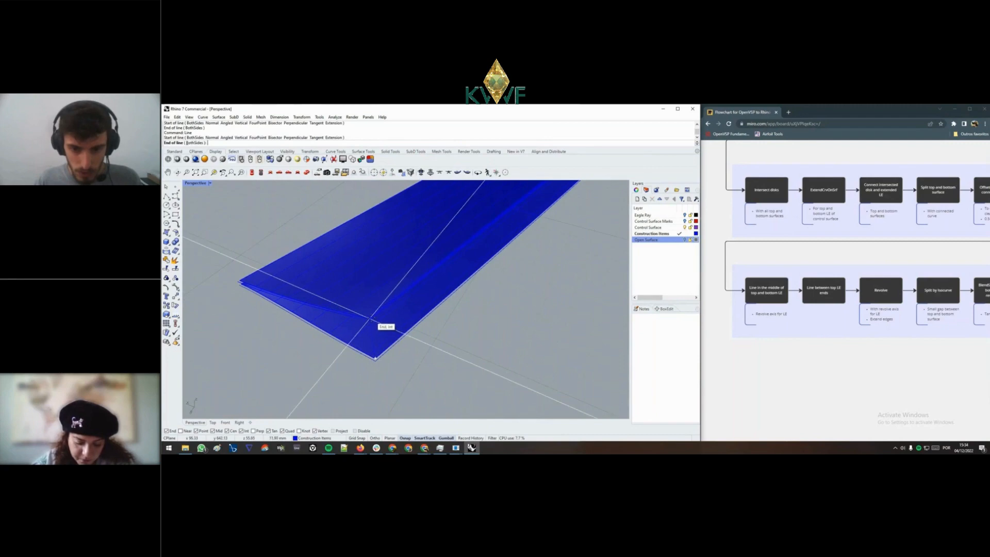
pyautogui.click(371, 319)
# - Draw the revolve axis as a line between the midpoints of the two end lines at the leading edge
pyautogui.press('Return')
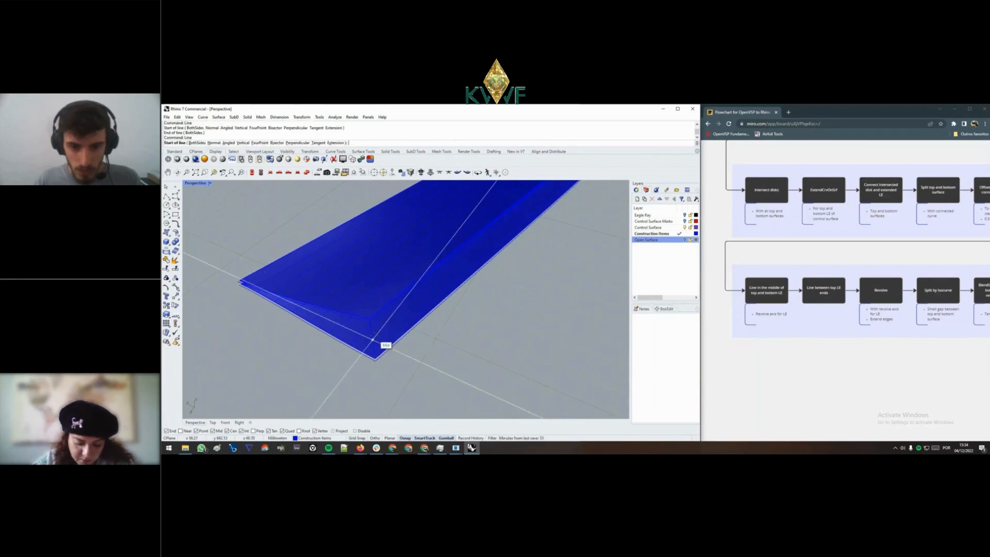
pyautogui.click(372, 340)
pyautogui.scroll(-10, 496, 260)
pyautogui.keyDown('shift'); pyautogui.moveTo(500, 262); pyautogui.dragTo(426, 294, button='right'); pyautogui.keyUp('shift')
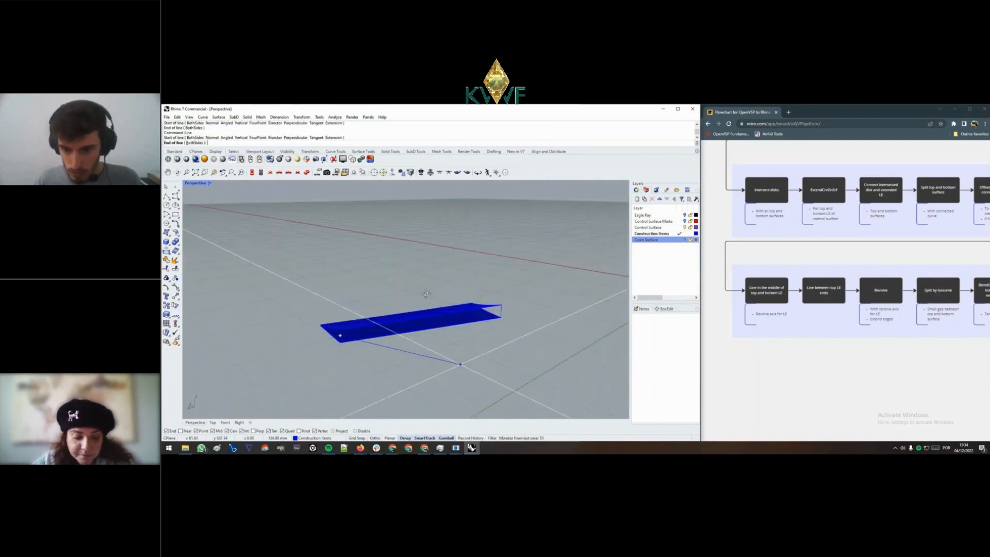
pyautogui.scroll(5, 499, 316)
pyautogui.press('Escape')
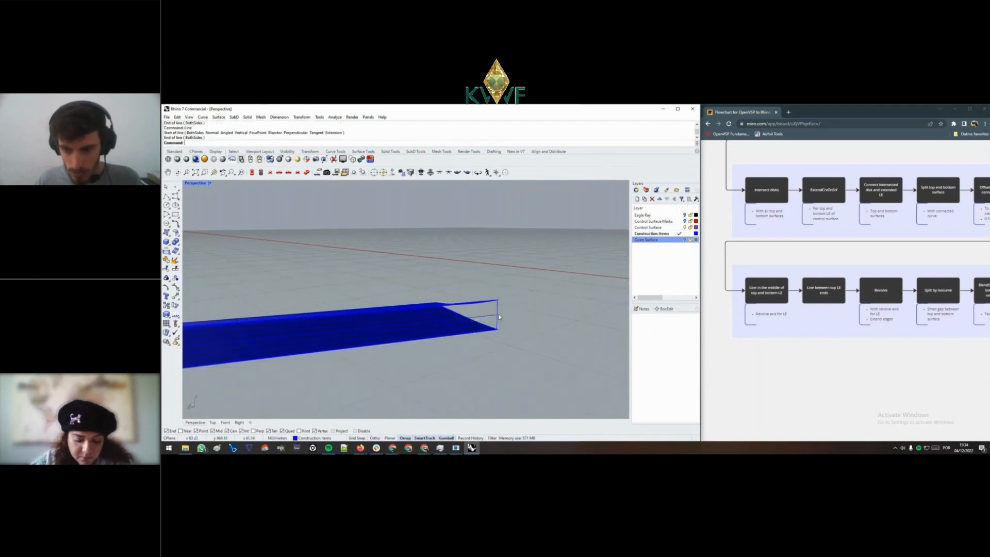
# - Start a Revolve of the top leading-edge line, using the two ends of the middle line as its axis
pyautogui.scroll(-4, 499, 314)
pyautogui.click(497, 317)
pyautogui.moveTo(424, 353); pyautogui.dragTo(454, 340, button='right')
pyautogui.scroll(5, 453, 339)
pyautogui.click(454, 340)
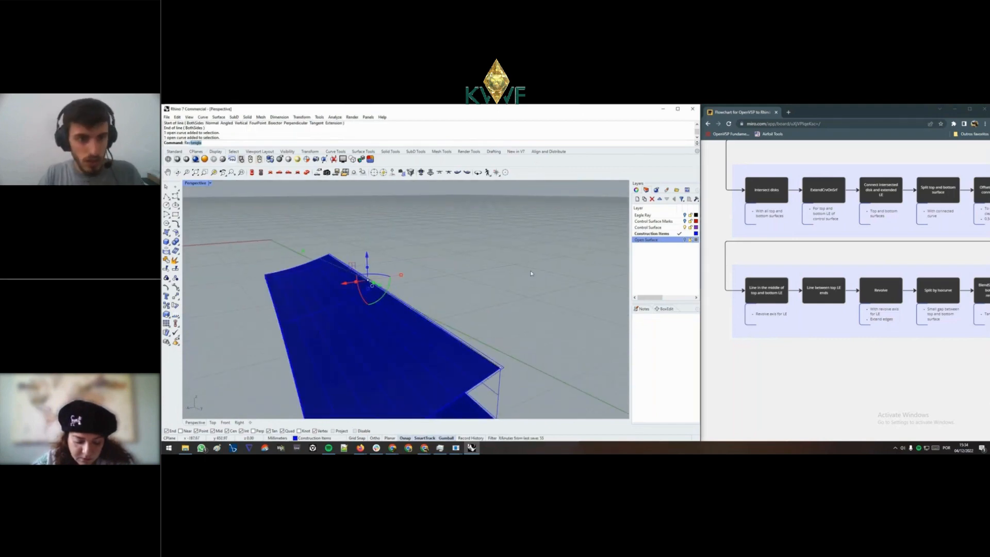
pyautogui.write('volve')
pyautogui.press('Return')
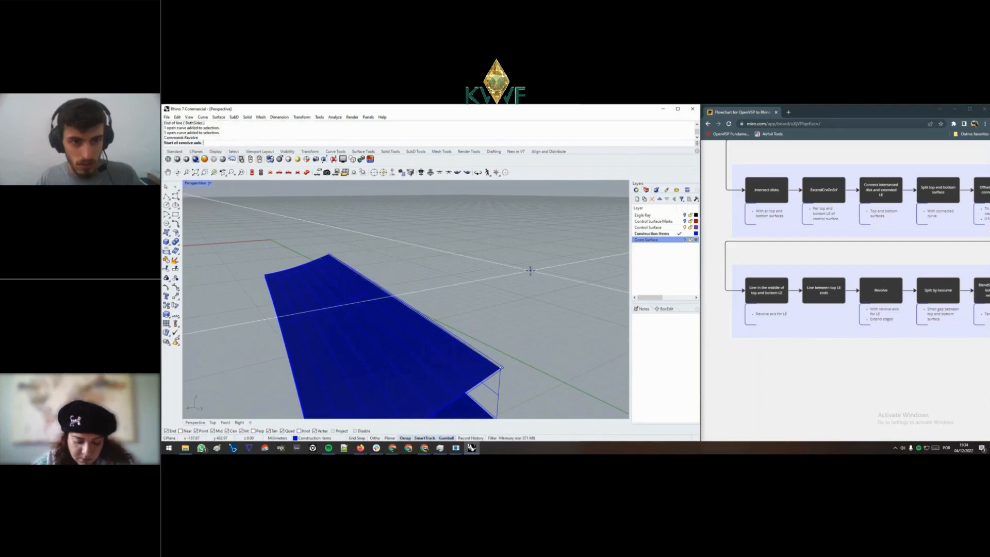
pyautogui.moveTo(529, 282); pyautogui.dragTo(515, 274, button='right')
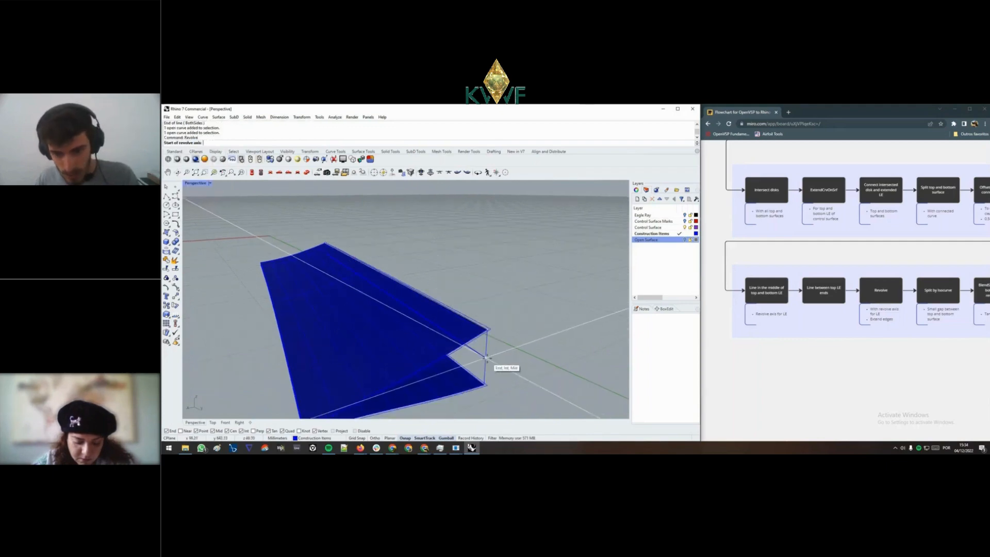
pyautogui.click(485, 357)
pyautogui.moveTo(485, 359); pyautogui.dragTo(538, 285, button='right')
pyautogui.click(536, 285)
# - Set the revolve start angle to 0 and end the revolution at the bottom leading-edge corner
pyautogui.moveTo(554, 325); pyautogui.dragTo(504, 305, button='right')
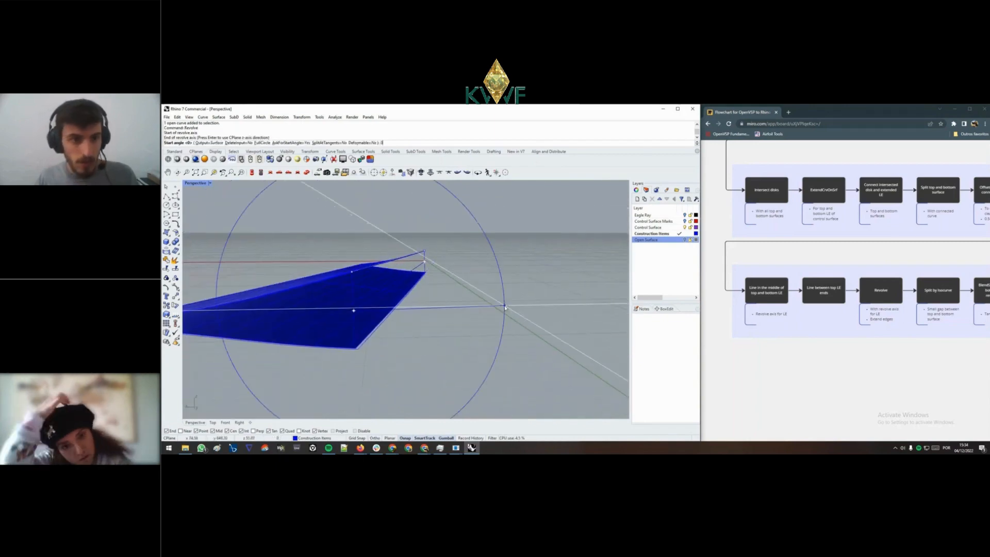
pyautogui.press('Return')
pyautogui.moveTo(486, 260); pyautogui.dragTo(479, 291, button='right')
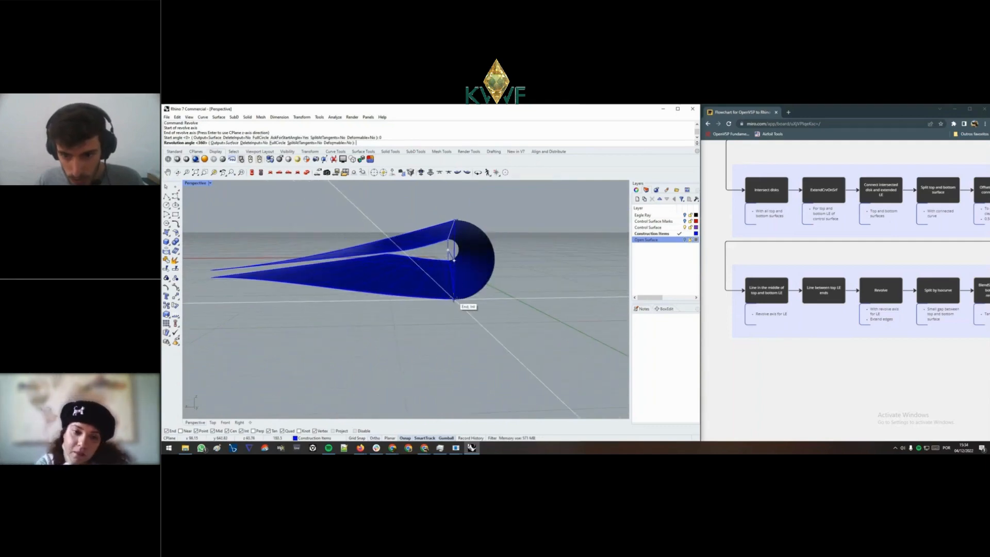
pyautogui.click(454, 300)
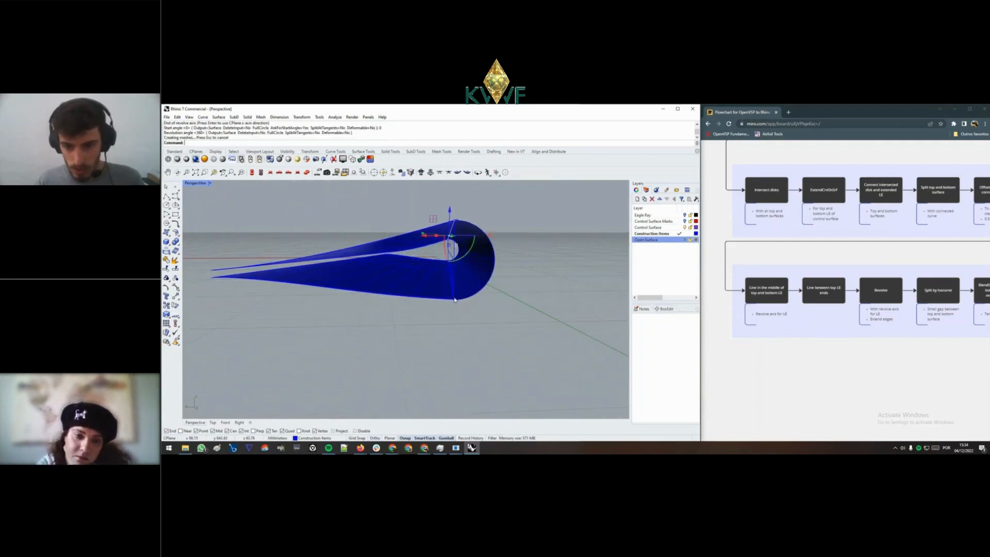
# - Split the revolved leading-edge surface by V-direction isocurves, one near its top edge and one near its bottom edge
pyautogui.scroll(5, 453, 302)
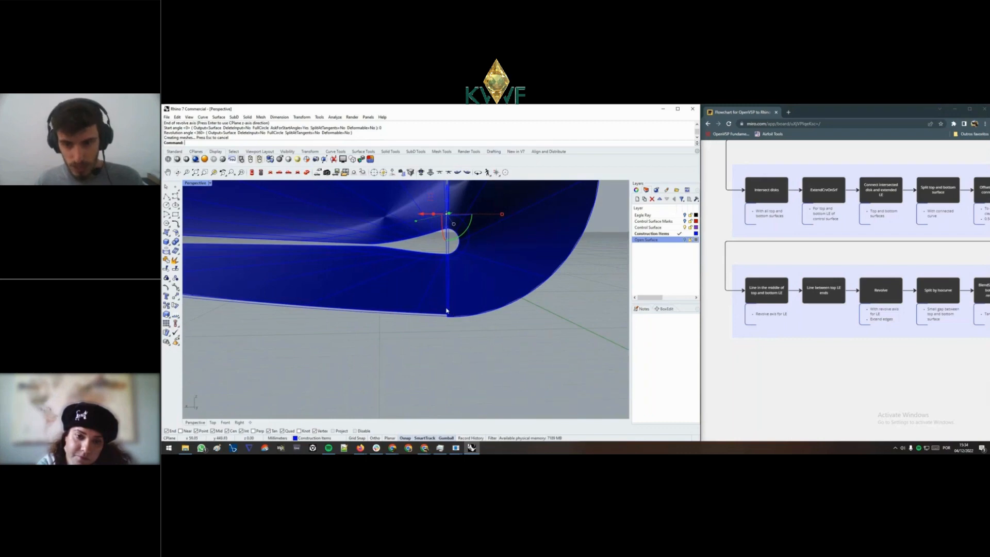
pyautogui.scroll(-5, 446, 310)
pyautogui.moveTo(493, 309); pyautogui.dragTo(447, 279, button='right')
pyautogui.click(419, 298)
pyautogui.click(446, 279)
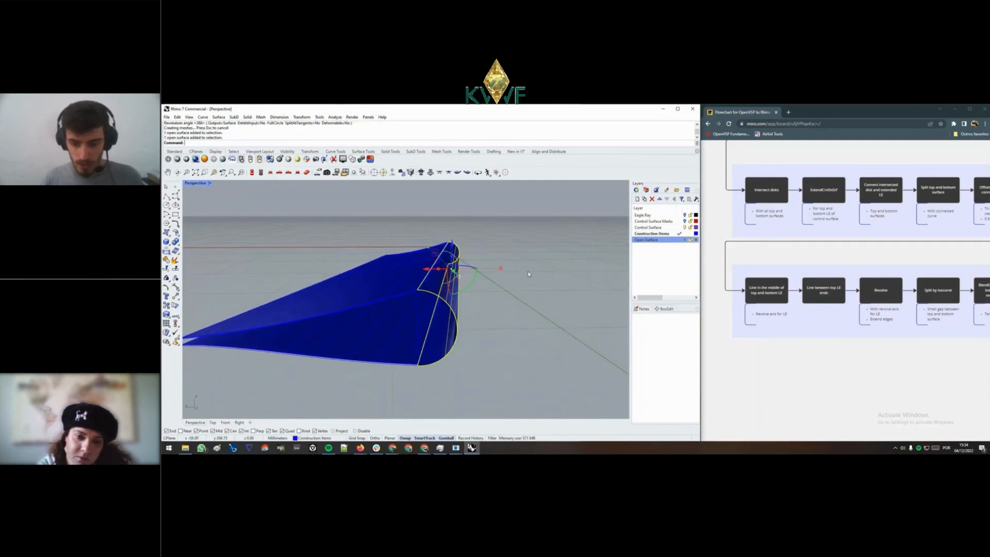
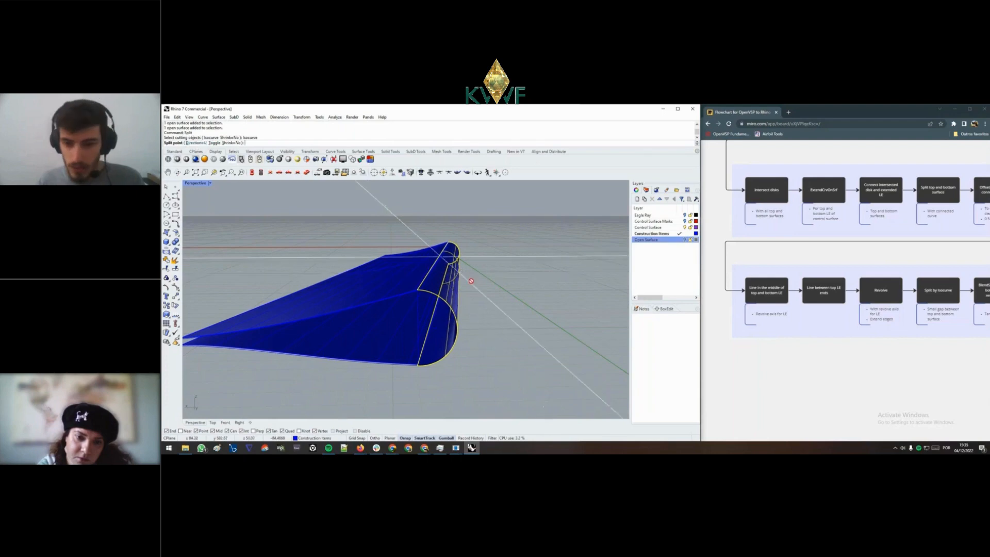
pyautogui.moveTo(456, 287); pyautogui.dragTo(413, 293, button='right')
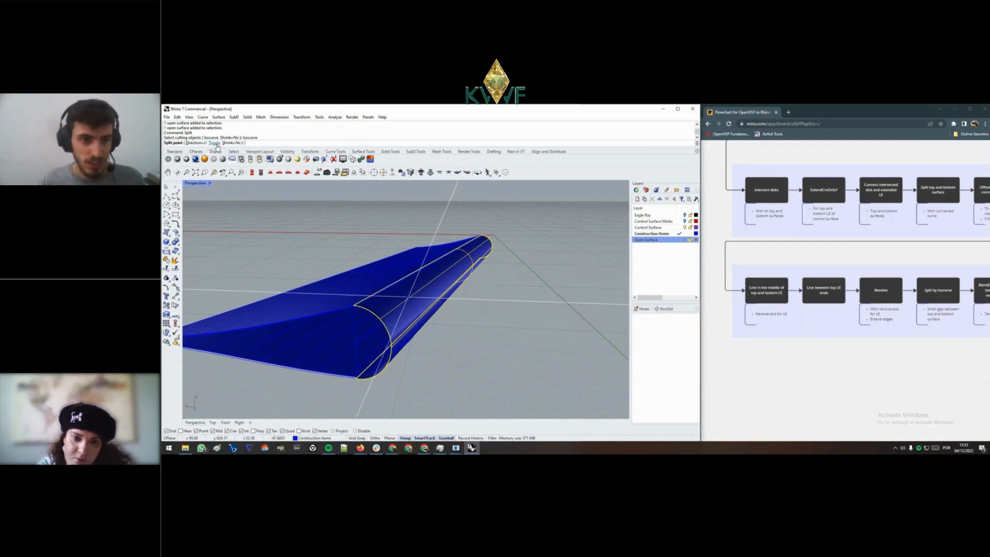
pyautogui.click(199, 142)
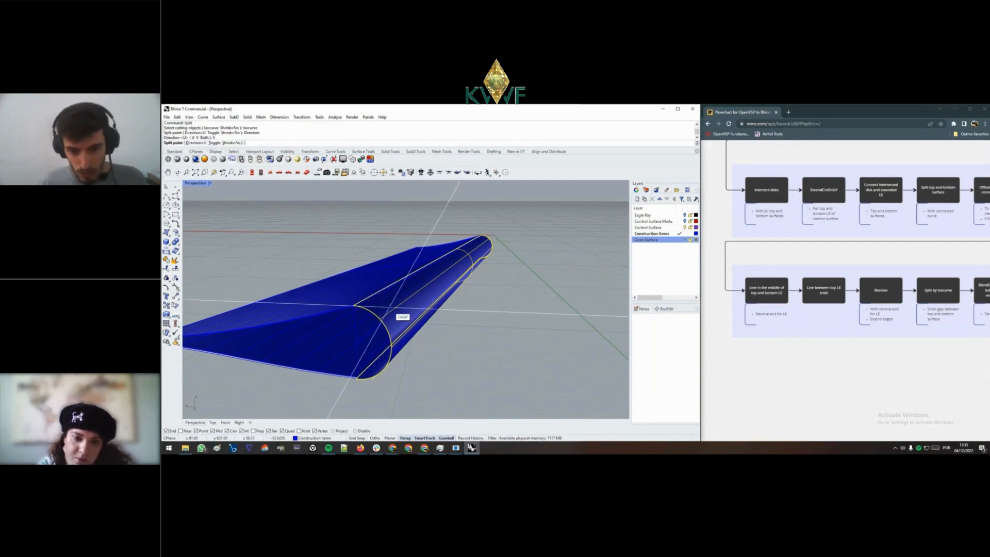
pyautogui.moveTo(397, 316); pyautogui.dragTo(427, 317, button='right')
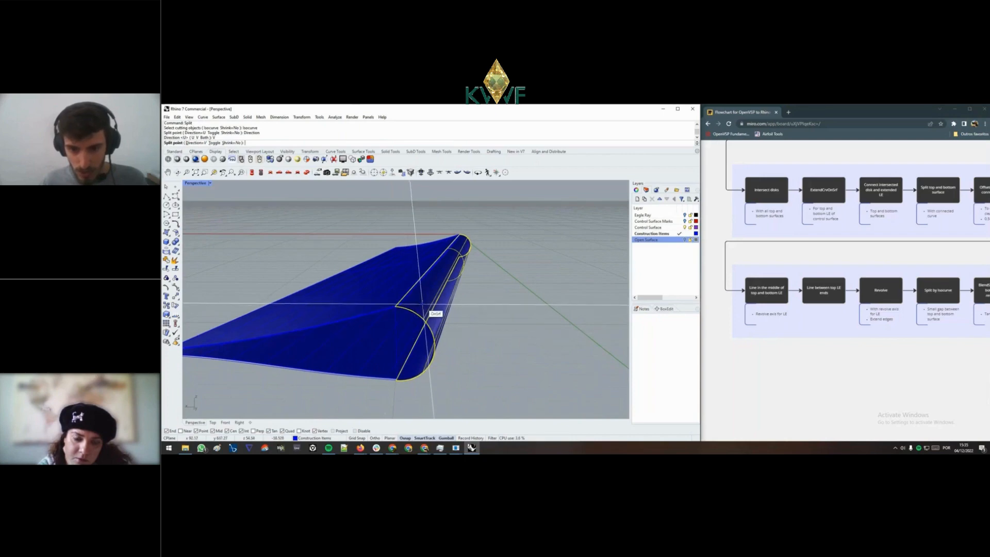
pyautogui.moveTo(428, 312); pyautogui.dragTo(455, 305, button='right')
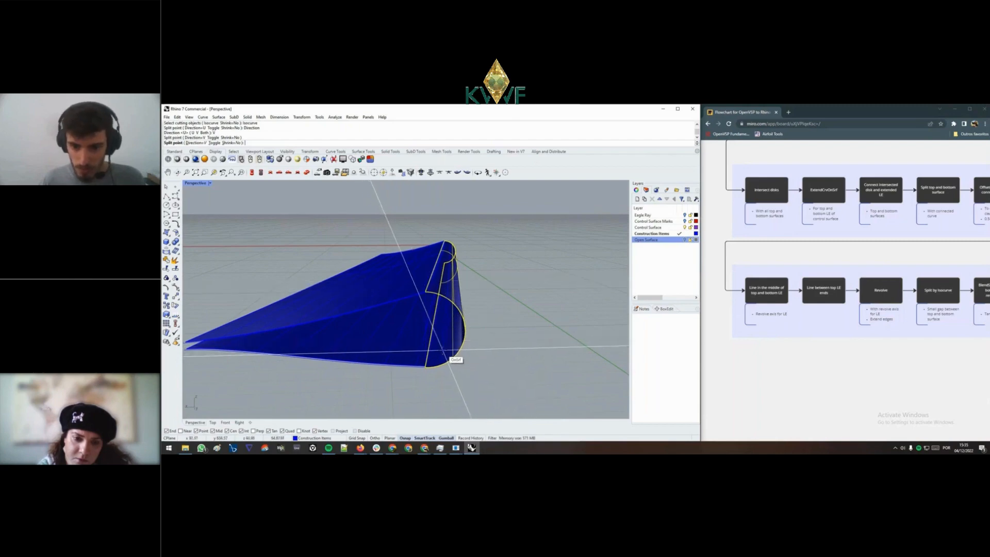
pyautogui.press('Return')
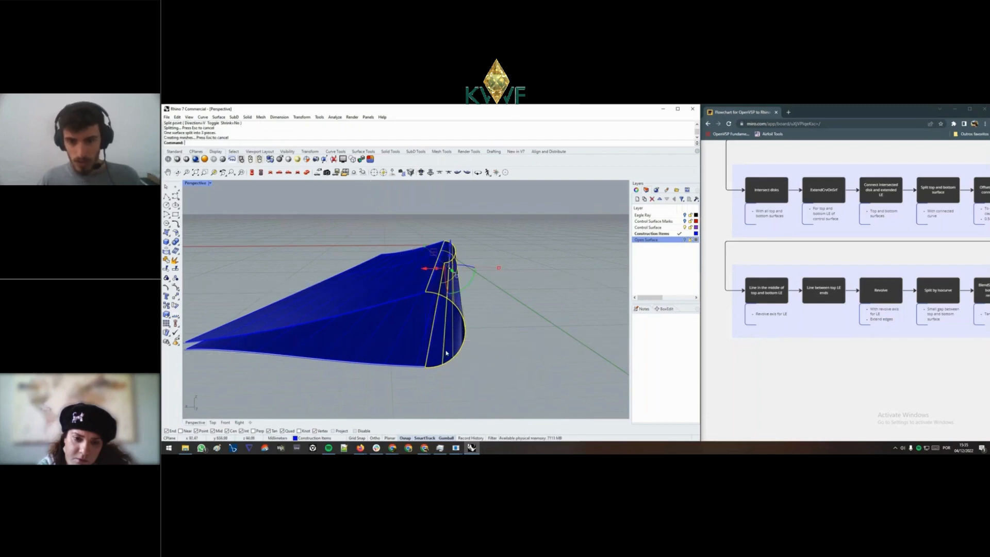
# - Delete the two narrow strips of the revolved surface next to the top and bottom control surface pieces
pyautogui.click(432, 351)
pyautogui.click(451, 364)
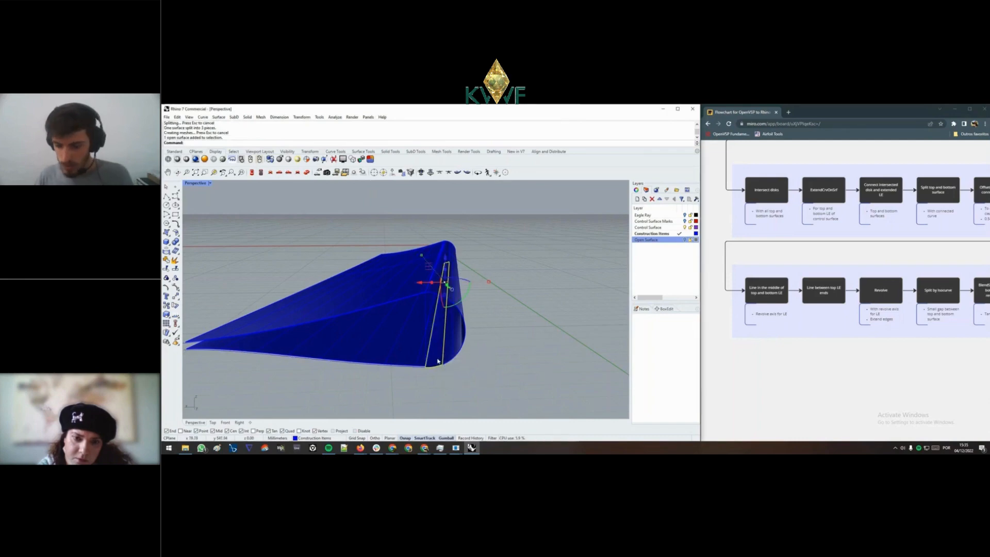
pyautogui.press('Delete')
pyautogui.moveTo(451, 364); pyautogui.dragTo(460, 381, button='right')
pyautogui.click(457, 329)
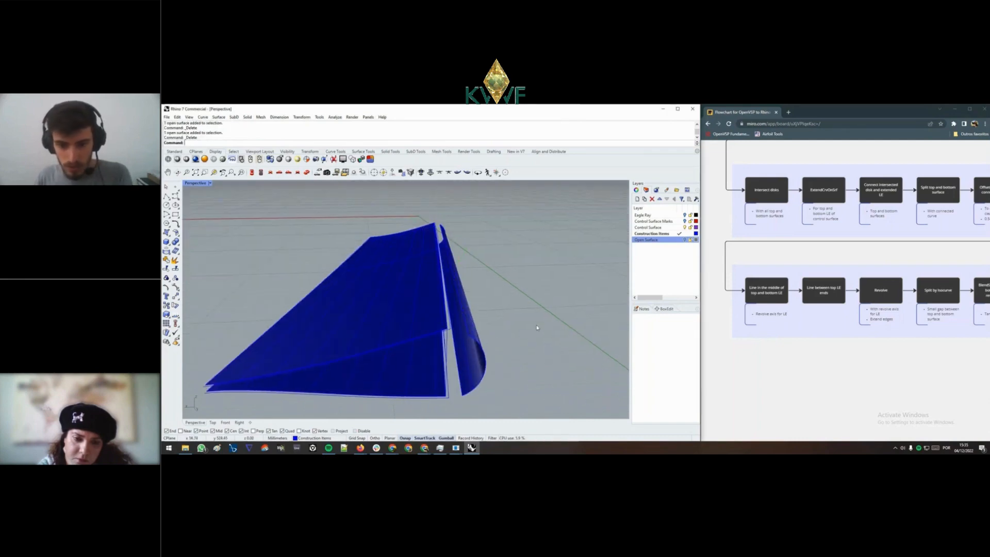
# - Start a BlendSrf between the front edge of the top control surface piece and the upper edge of the revolved leading edge
pyautogui.moveTo(518, 327); pyautogui.dragTo(473, 287, button='right')
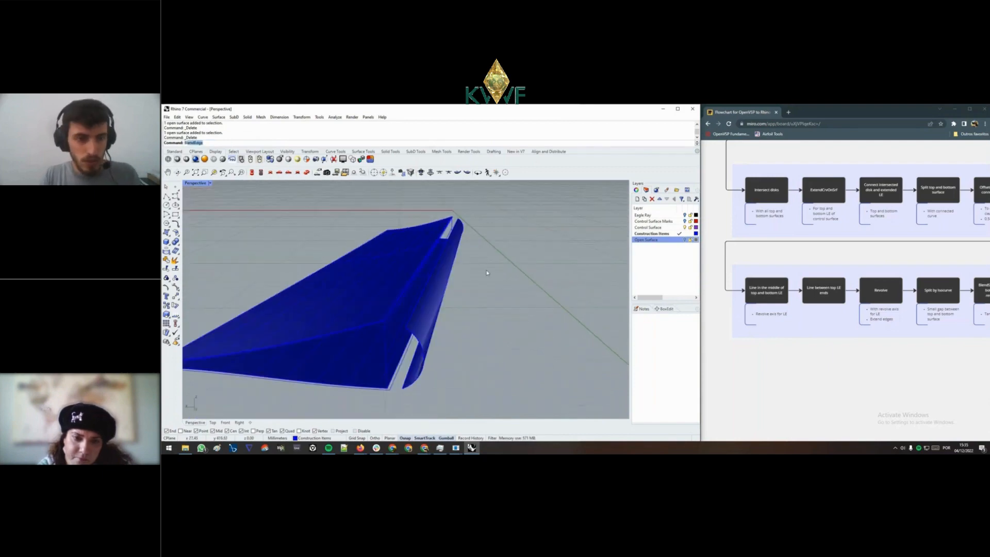
pyautogui.write('l')
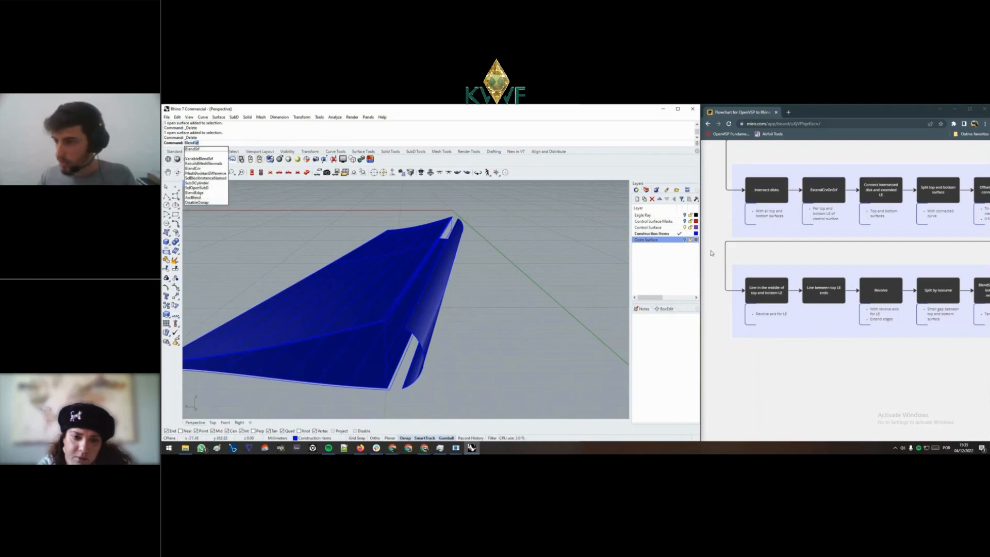
pyautogui.moveTo(969, 282); pyautogui.dragTo(809, 291)
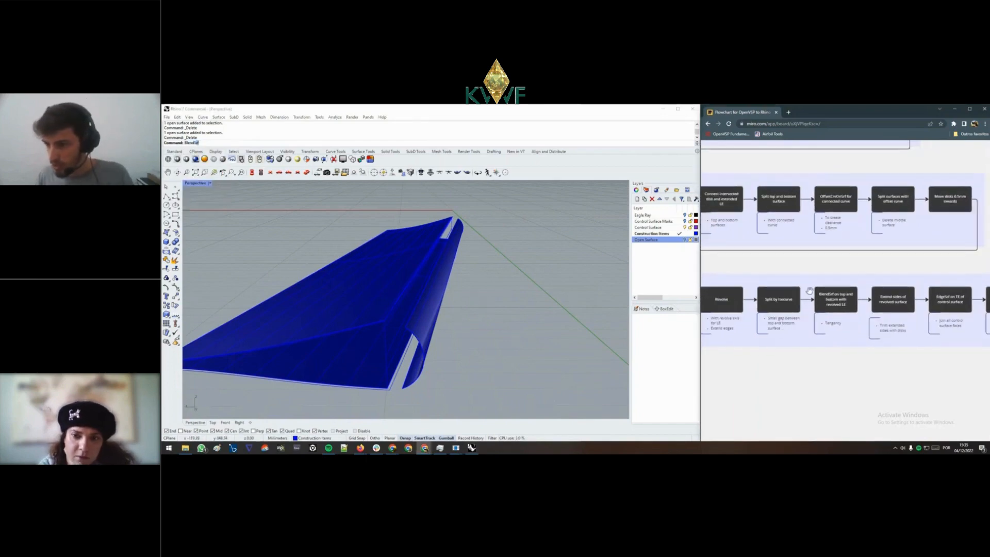
pyautogui.rightClick(388, 231)
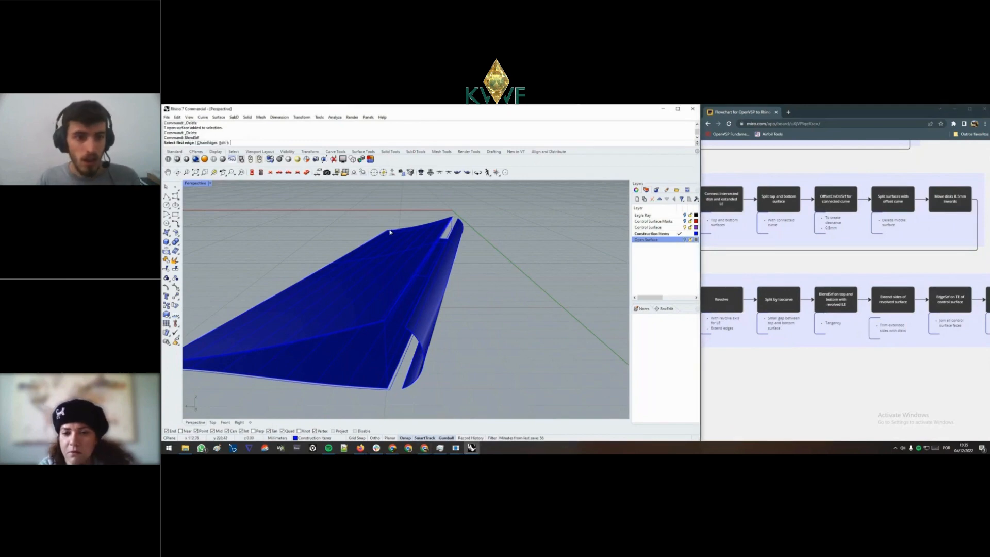
pyautogui.scroll(3, 438, 262)
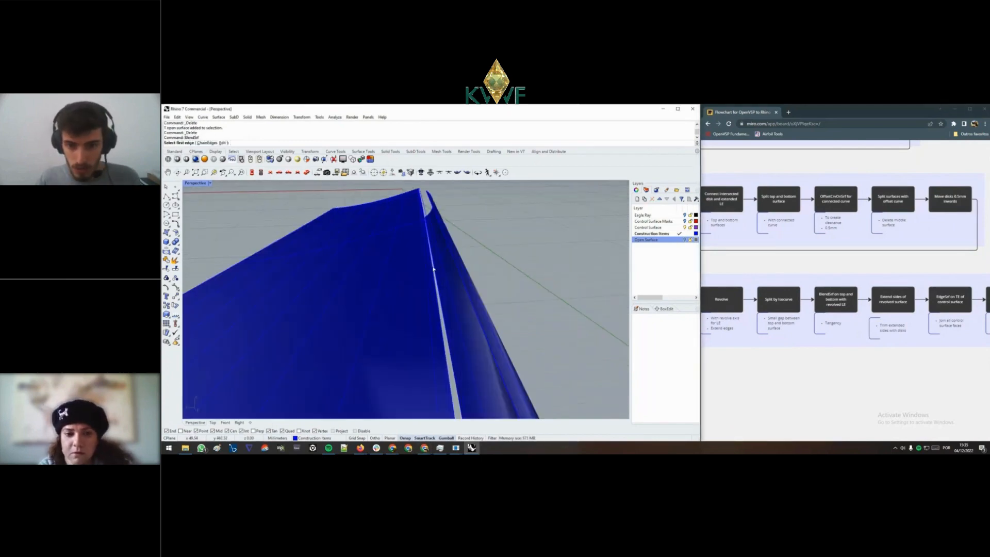
pyautogui.scroll(-3, 433, 268)
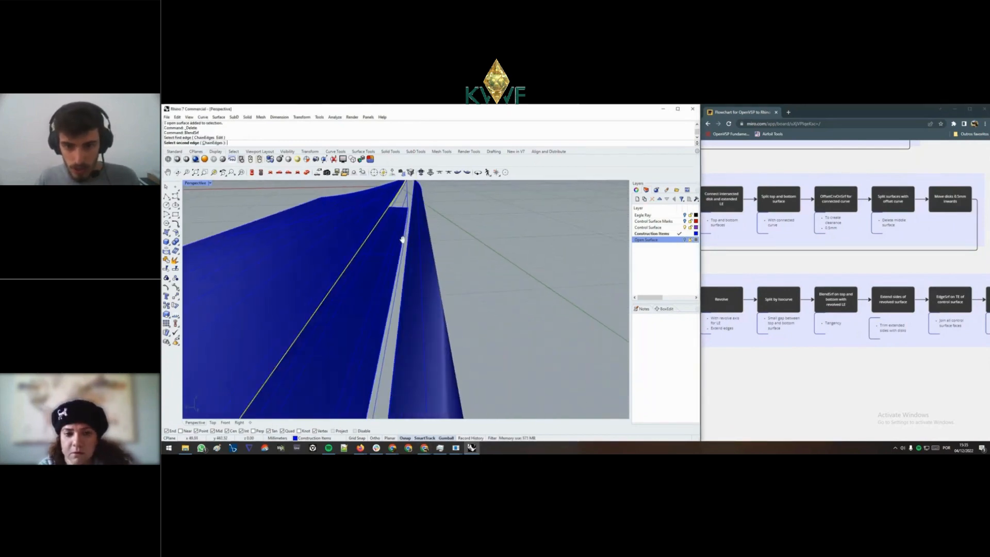
pyautogui.click(417, 248)
# - Set both sides of the top surface blend to Tangency continuity and create it
pyautogui.scroll(-5, 412, 260)
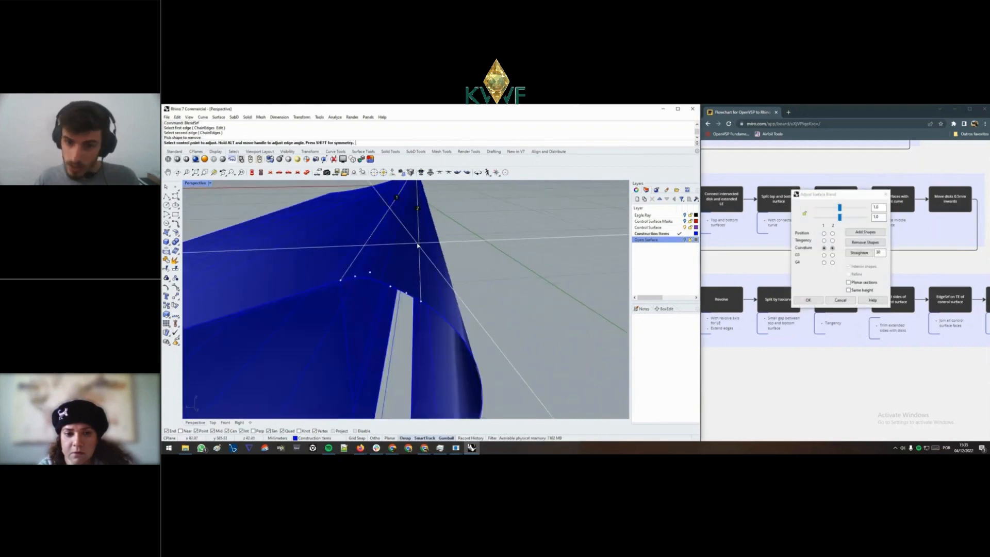
pyautogui.scroll(5, 408, 270)
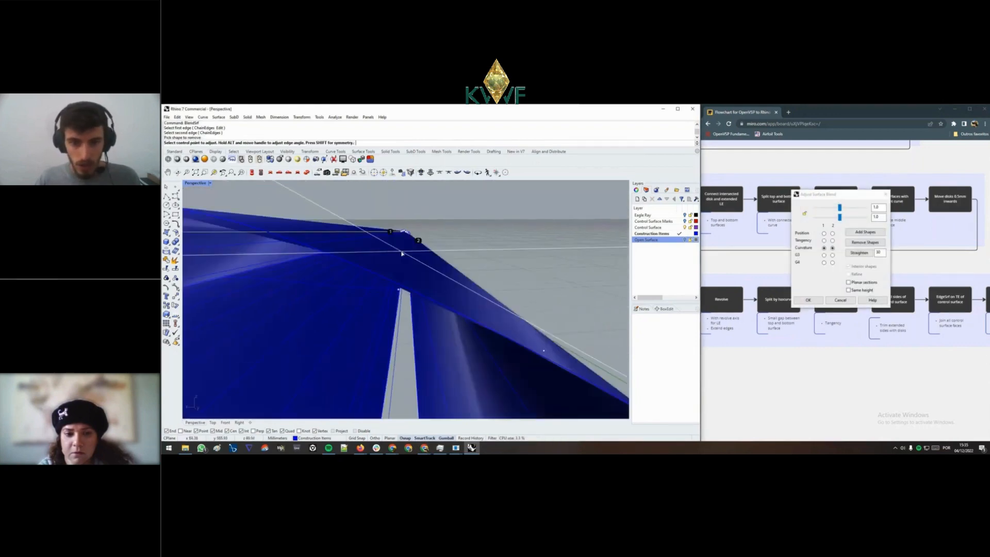
pyautogui.click(824, 240)
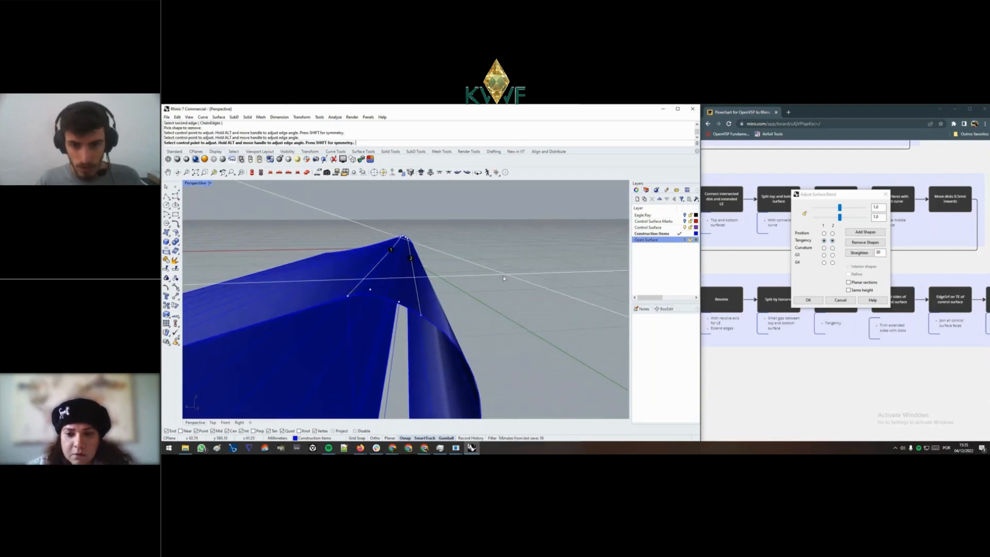
pyautogui.moveTo(502, 275); pyautogui.dragTo(618, 330, button='right')
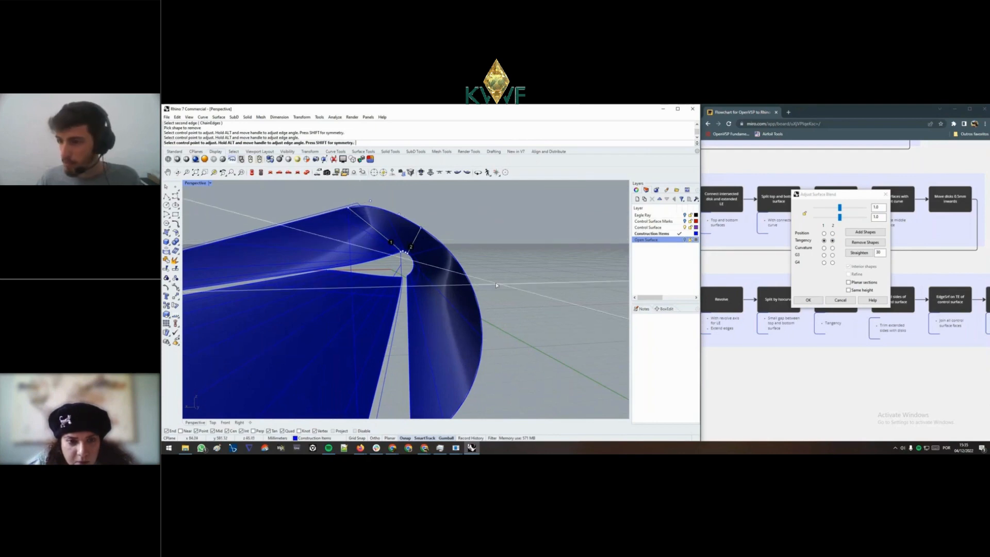
pyautogui.scroll(-5, 499, 288)
pyautogui.click(807, 300)
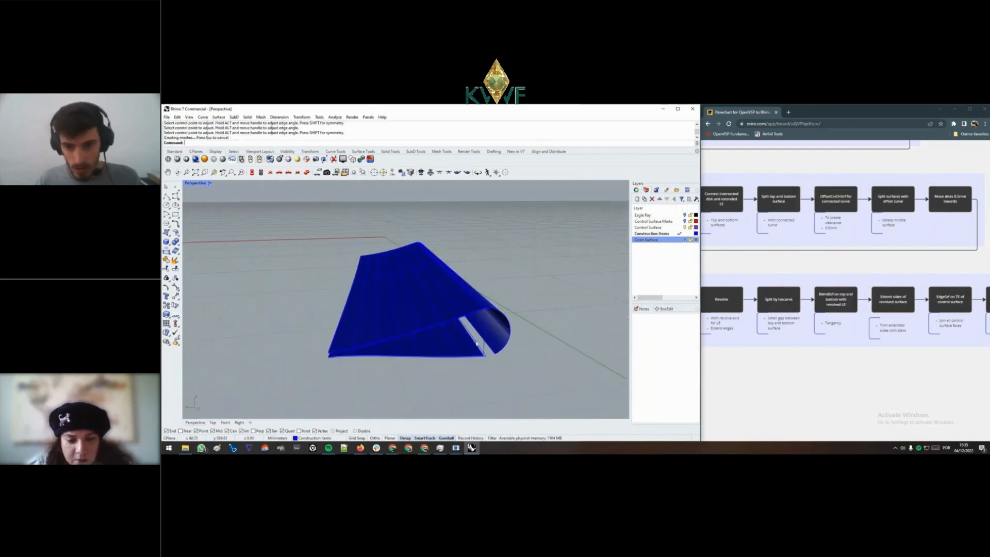
# - Blend the front edge of the bottom control surface piece to the lower edge of the revolved leading edge with BlendSrf
pyautogui.moveTo(490, 314); pyautogui.dragTo(431, 330, button='right')
pyautogui.scroll(5, 430, 329)
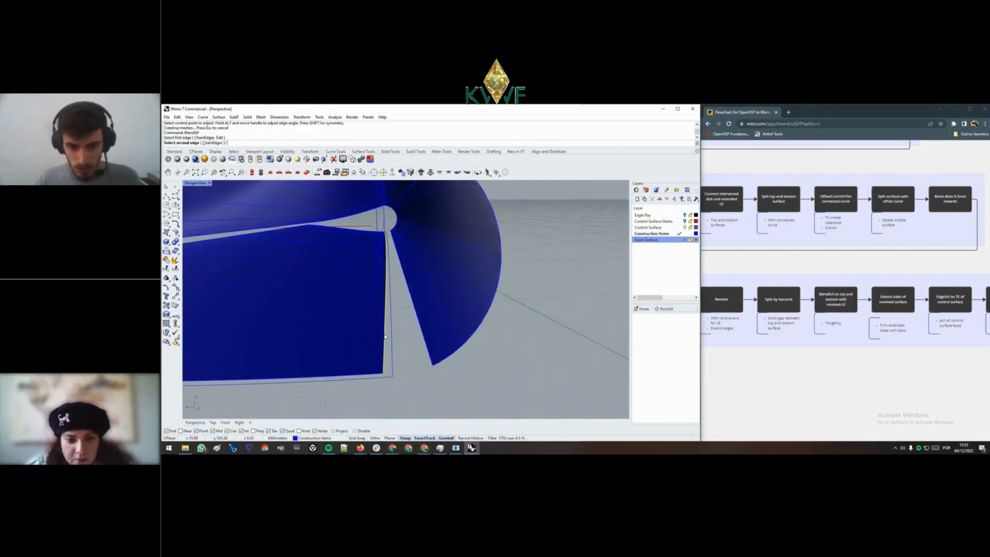
pyautogui.click(414, 348)
pyautogui.moveTo(419, 348); pyautogui.dragTo(482, 280, button='right')
pyautogui.click(807, 300)
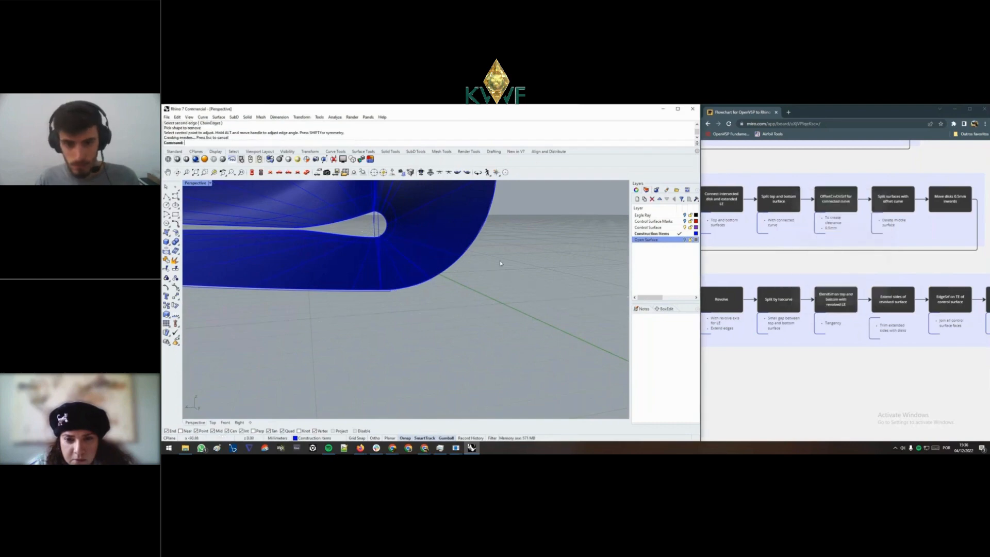
# - Extend the near end of the revolved leading-edge surface outward past the control surface's side with ExtendSrf
pyautogui.scroll(-5, 499, 267)
pyautogui.moveTo(467, 272); pyautogui.dragTo(384, 321, button='right')
pyautogui.scroll(5, 385, 307)
pyautogui.write('E')
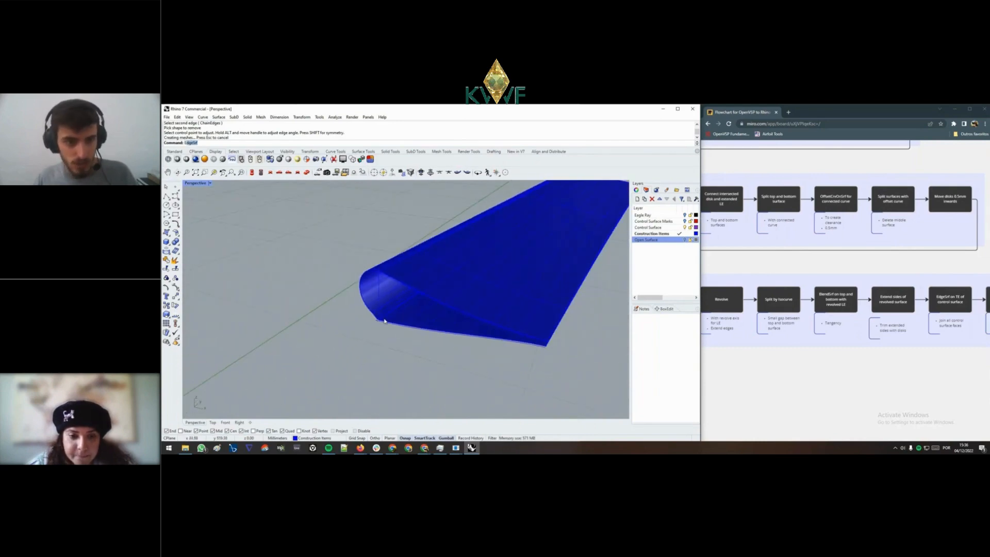
pyautogui.write('xt')
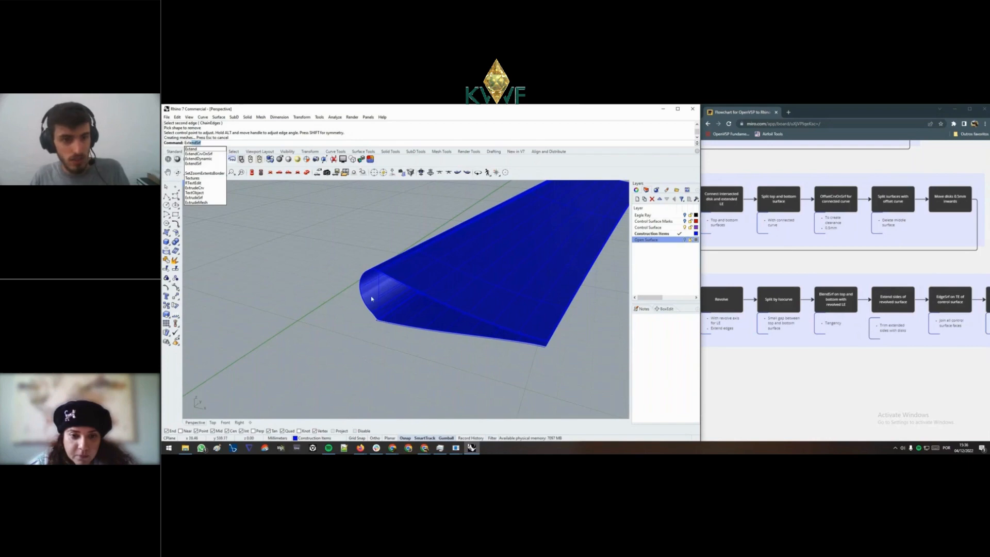
pyautogui.press('Return')
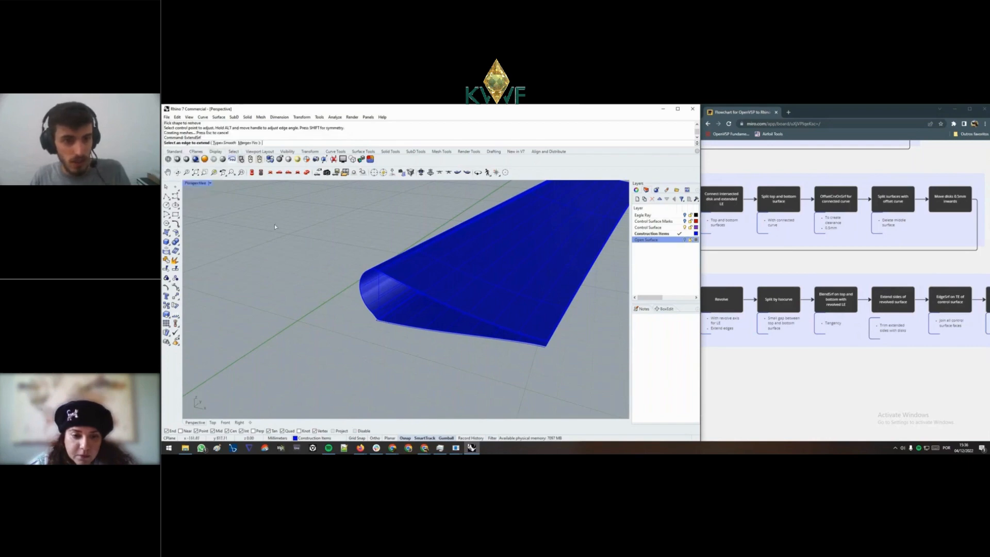
pyautogui.click(362, 280)
pyautogui.click(307, 324)
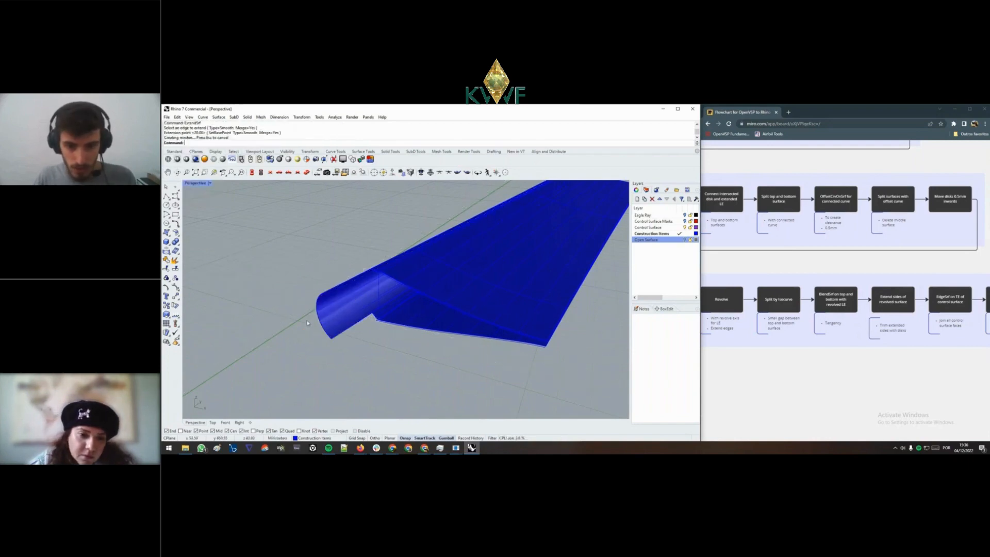
# - Extend the top and bottom blend surfaces outward at the same end of the control surface
pyautogui.click(377, 271)
pyautogui.click(359, 331)
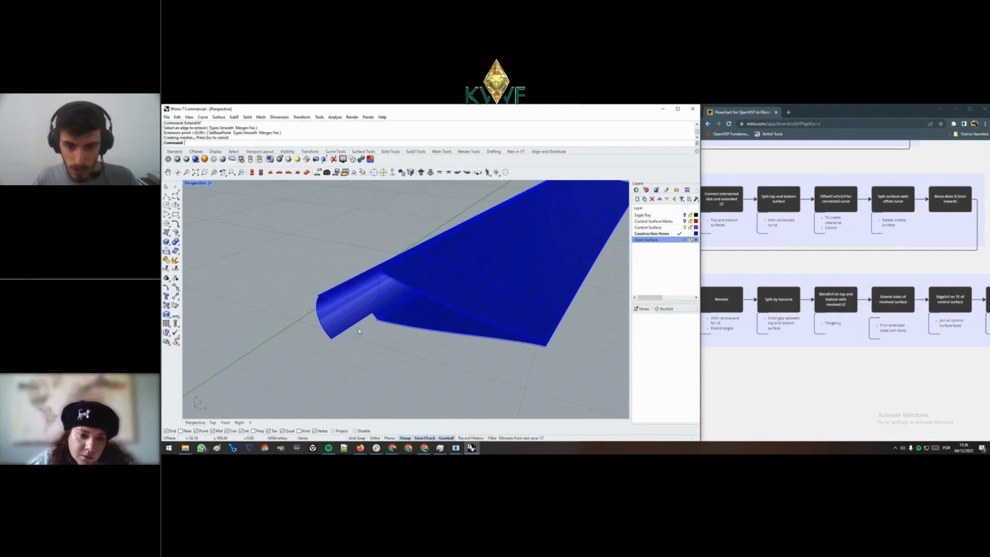
pyautogui.click(376, 318)
pyautogui.click(338, 338)
# - Extend the revolved leading edge and both blend surfaces outward at the opposite end of the control surface
pyautogui.scroll(-5, 361, 340)
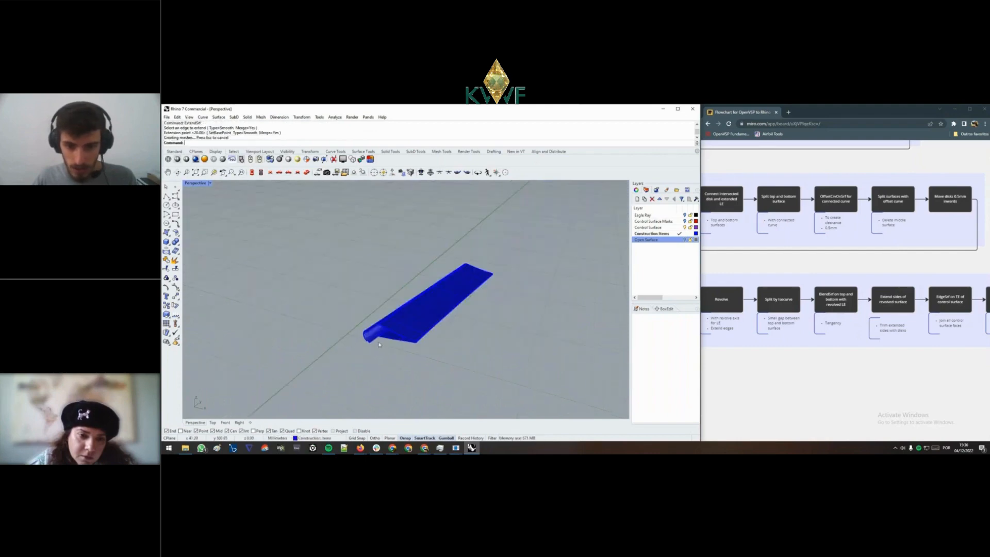
pyautogui.moveTo(399, 350); pyautogui.dragTo(526, 307, button='right')
pyautogui.scroll(4, 485, 292)
pyautogui.click(455, 309)
pyautogui.click(482, 324)
pyautogui.rightClick(467, 289)
pyautogui.click(467, 290)
pyautogui.click(484, 323)
pyautogui.click(455, 279)
pyautogui.click(492, 295)
# - Show the hidden disks at both ends of the control surface
pyautogui.scroll(-7, 489, 290)
pyautogui.write('show')
pyautogui.press('Return')
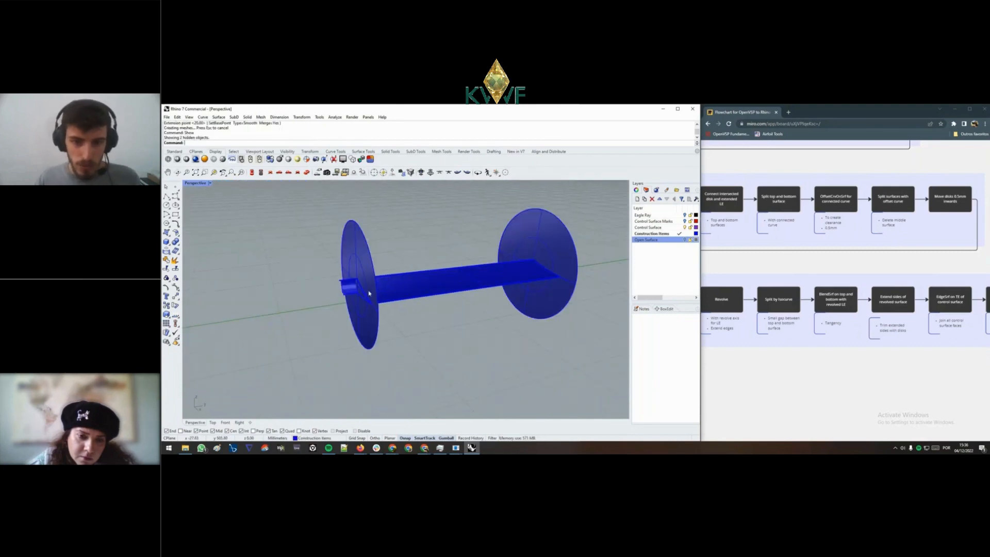
pyautogui.moveTo(369, 293); pyautogui.dragTo(330, 274, button='right')
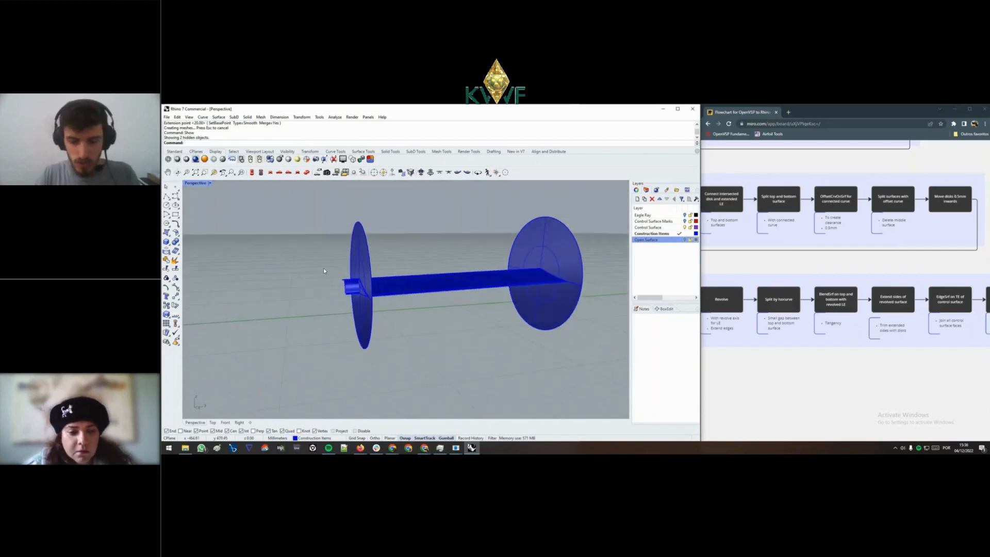
# - Start a Trim using the disks at both ends of the control surface as cutting objects
pyautogui.write('trim')
pyautogui.press('Return')
pyautogui.scroll(5, 324, 270)
pyautogui.click(380, 266)
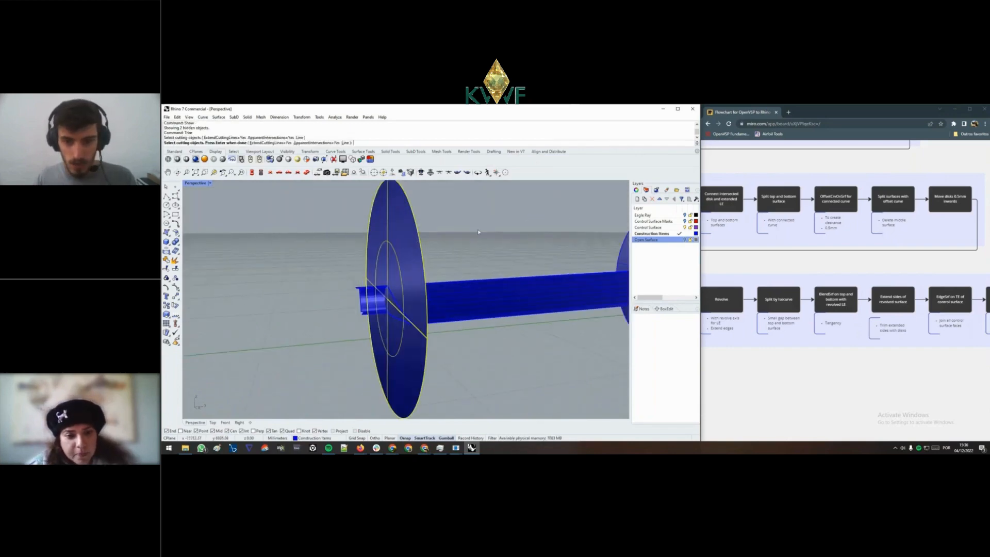
pyautogui.keyDown('shift'); pyautogui.moveTo(499, 234); pyautogui.dragTo(338, 265, button='right'); pyautogui.keyUp('shift')
pyautogui.click(498, 255)
pyautogui.keyDown('shift'); pyautogui.moveTo(395, 251); pyautogui.dragTo(513, 227, button='right'); pyautogui.keyUp('shift')
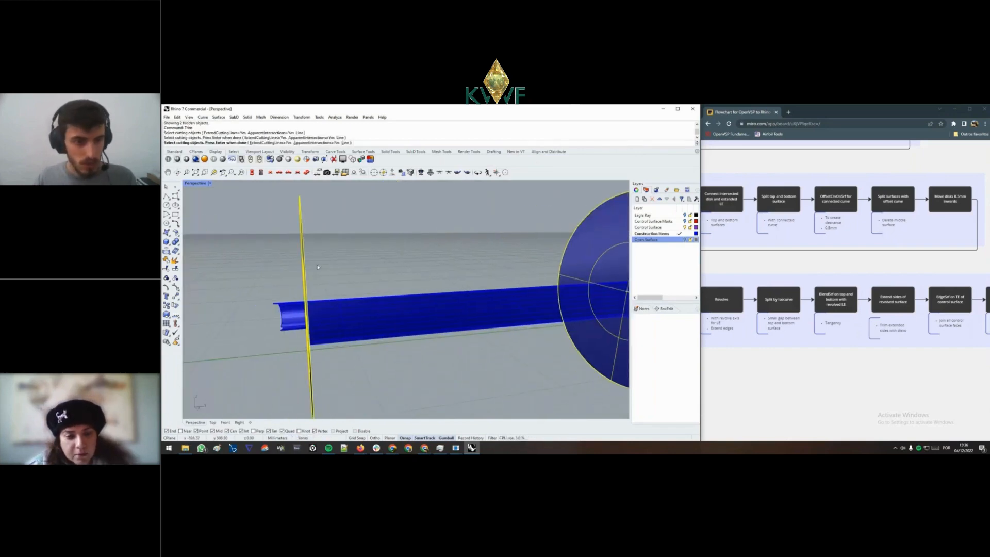
pyautogui.keyDown('shift'); pyautogui.moveTo(340, 261); pyautogui.dragTo(390, 250, button='right'); pyautogui.keyUp('shift')
pyautogui.press('Return')
# - Trim away the extended leading-edge and blend portions that stick out beyond the two disks
pyautogui.moveTo(282, 289); pyautogui.dragTo(411, 314, button='right')
pyautogui.click(329, 322)
pyautogui.scroll(3, 411, 315)
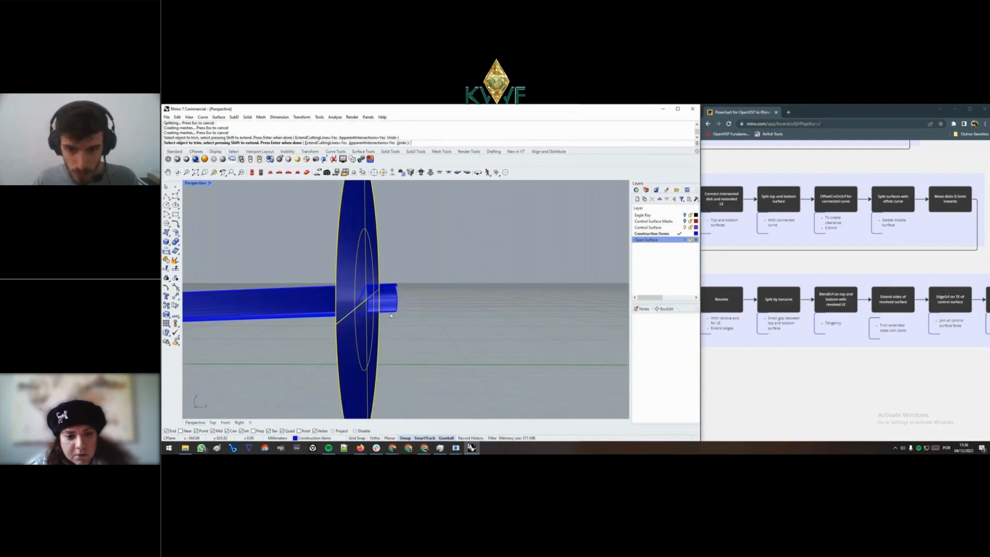
pyautogui.press('Return')
# - Examine the trimmed leading-edge ends at both disks and the flowchart's following operations
pyautogui.moveTo(418, 273); pyautogui.dragTo(521, 353, button='right')
pyautogui.scroll(5, 563, 307)
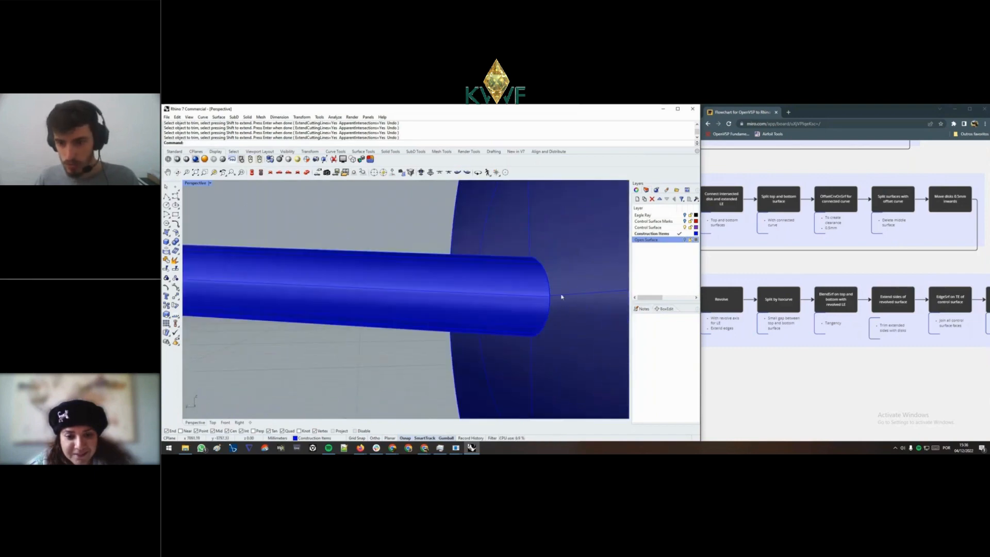
pyautogui.keyDown('shift'); pyautogui.moveTo(561, 295); pyautogui.dragTo(473, 258, button='right'); pyautogui.keyUp('shift')
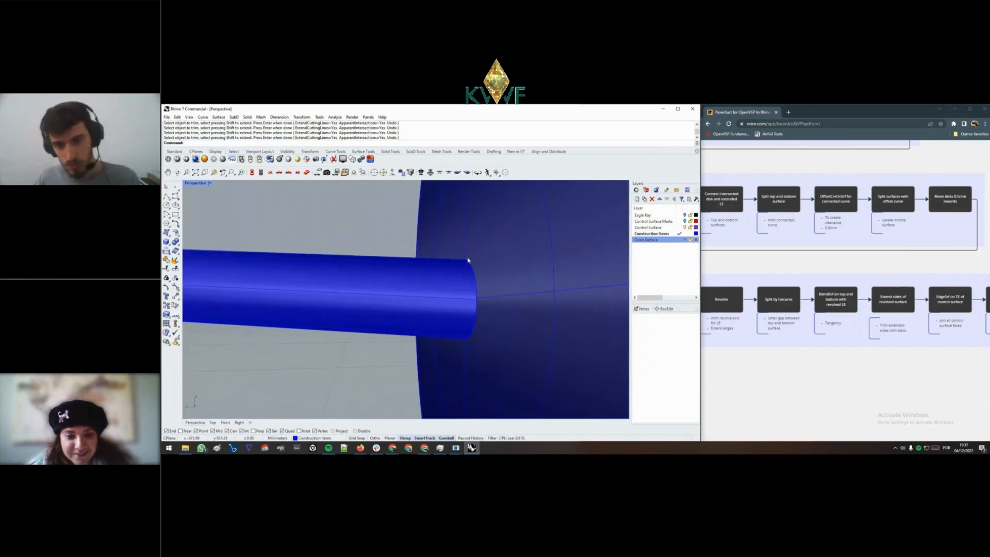
pyautogui.scroll(-12, 469, 325)
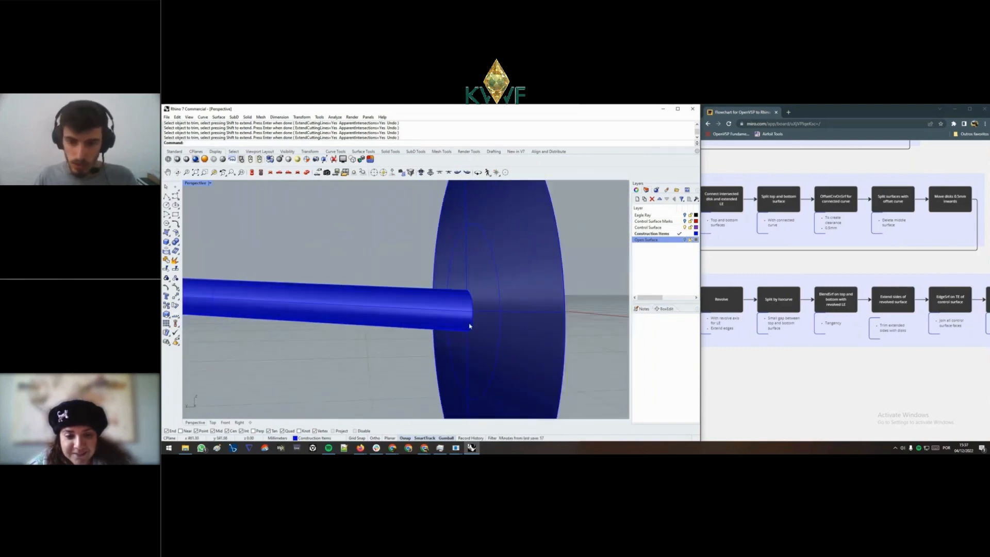
pyautogui.moveTo(469, 325); pyautogui.dragTo(358, 338, button='right')
pyautogui.scroll(6, 357, 339)
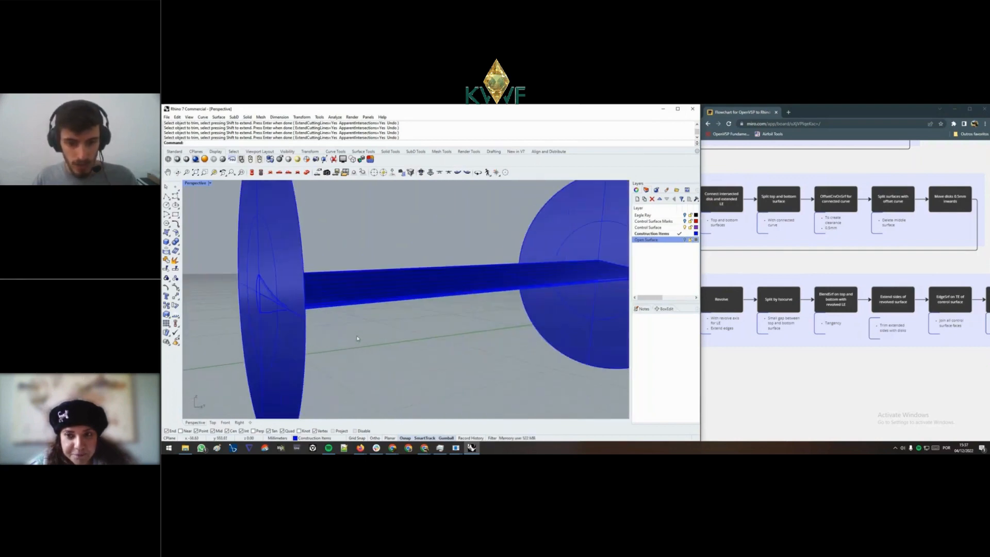
pyautogui.scroll(-2, 392, 336)
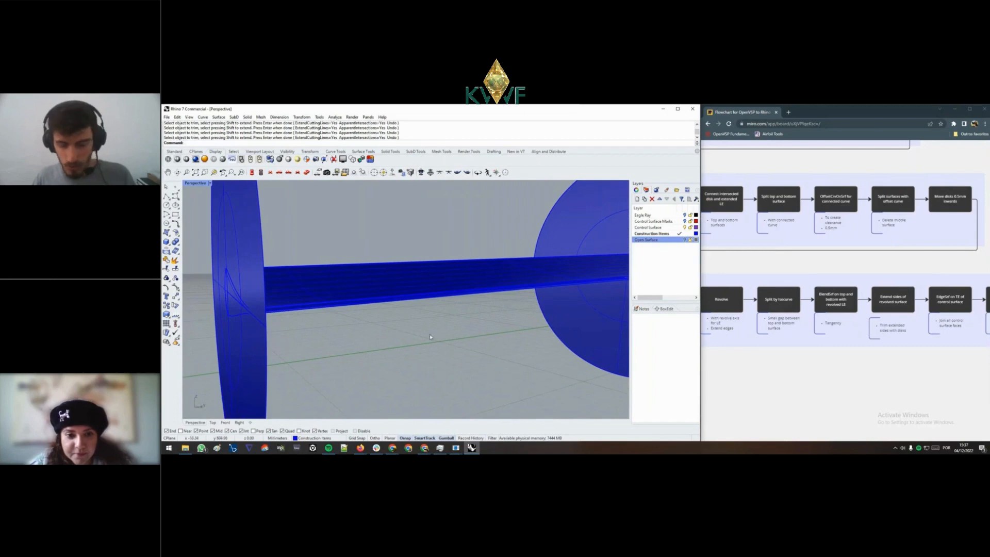
pyautogui.moveTo(888, 336); pyautogui.dragTo(800, 338)
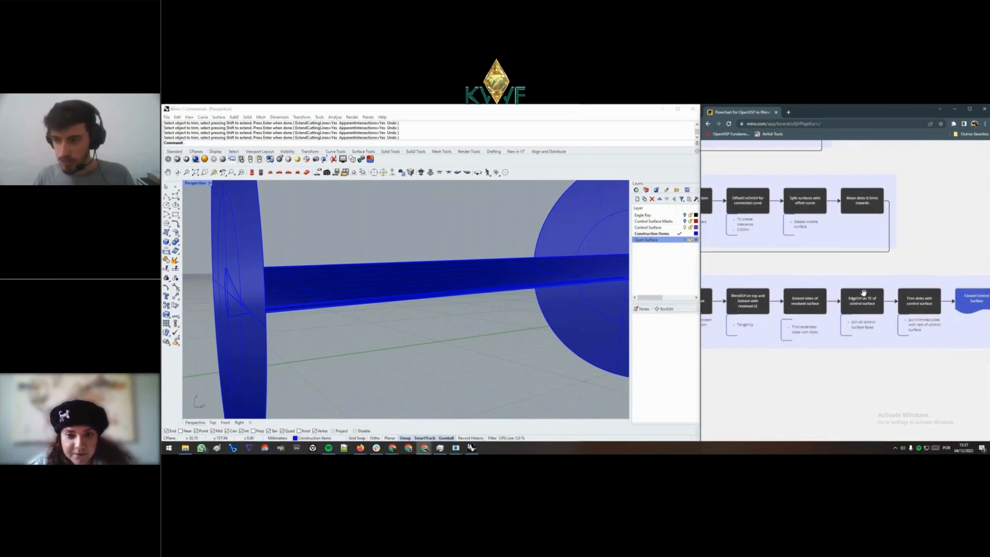
# - Close the trailing edge with an EdgeSrf between the rear edges of the top and bottom control surface pieces
pyautogui.click(369, 201)
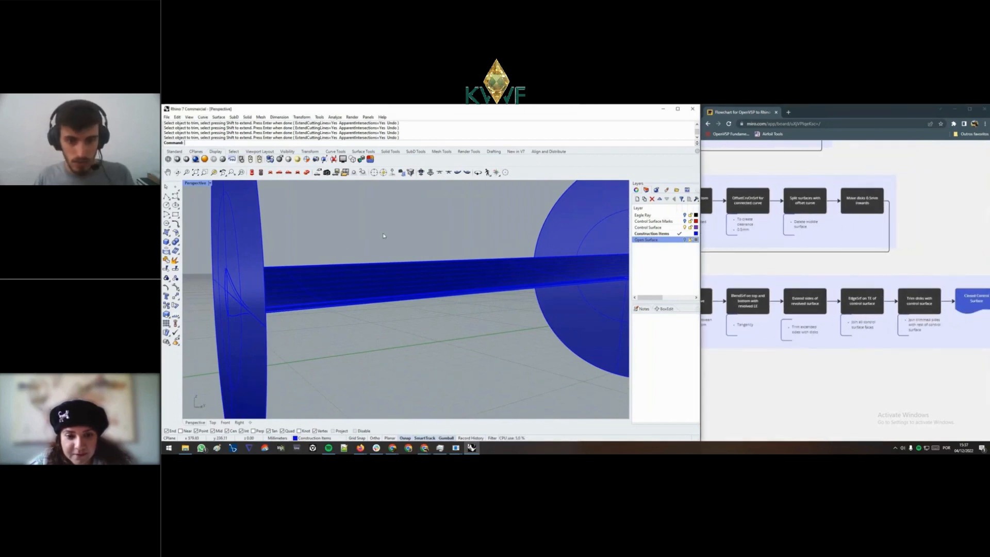
pyautogui.moveTo(383, 236); pyautogui.dragTo(395, 229, button='right')
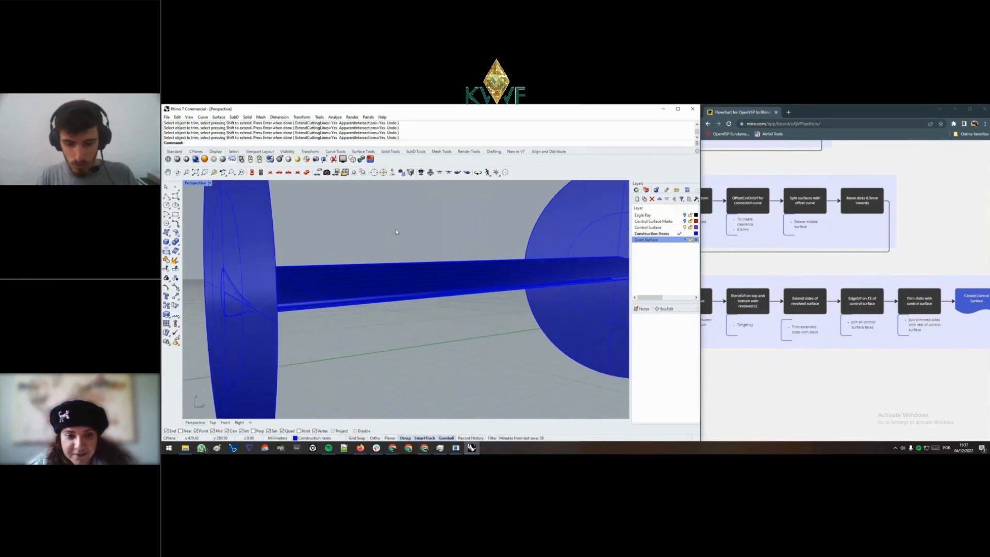
pyautogui.press('Return')
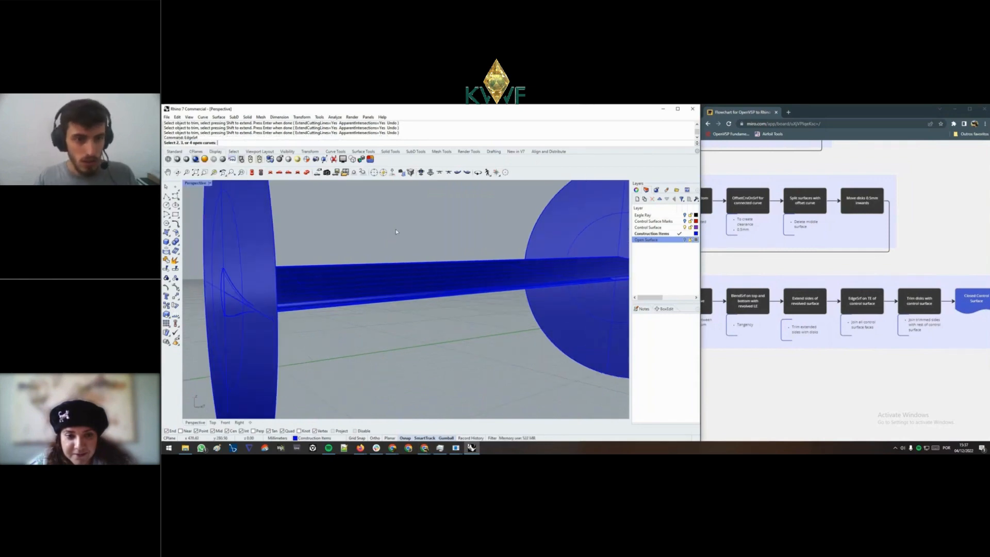
pyautogui.click(379, 297)
pyautogui.click(383, 301)
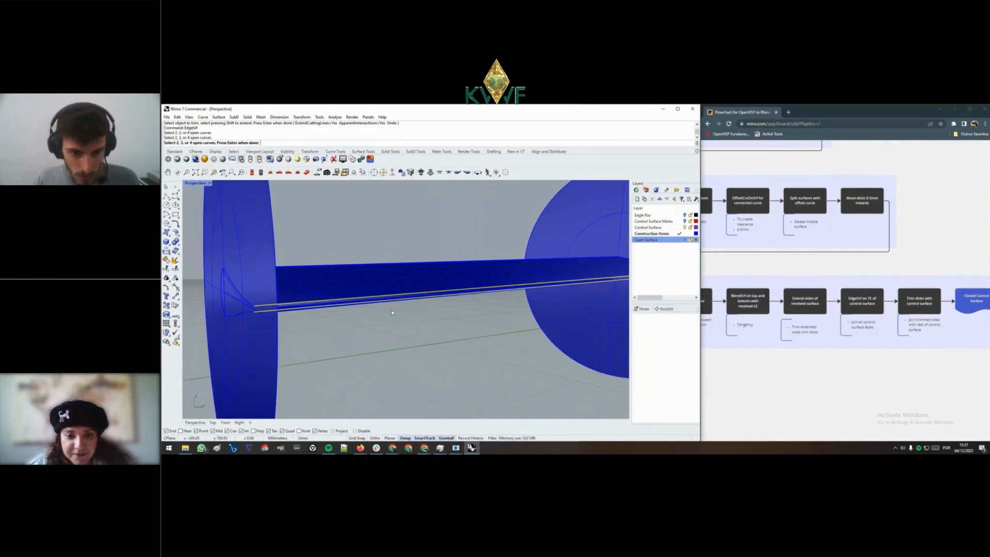
pyautogui.moveTo(409, 319); pyautogui.dragTo(370, 338, button='right')
pyautogui.press('Return')
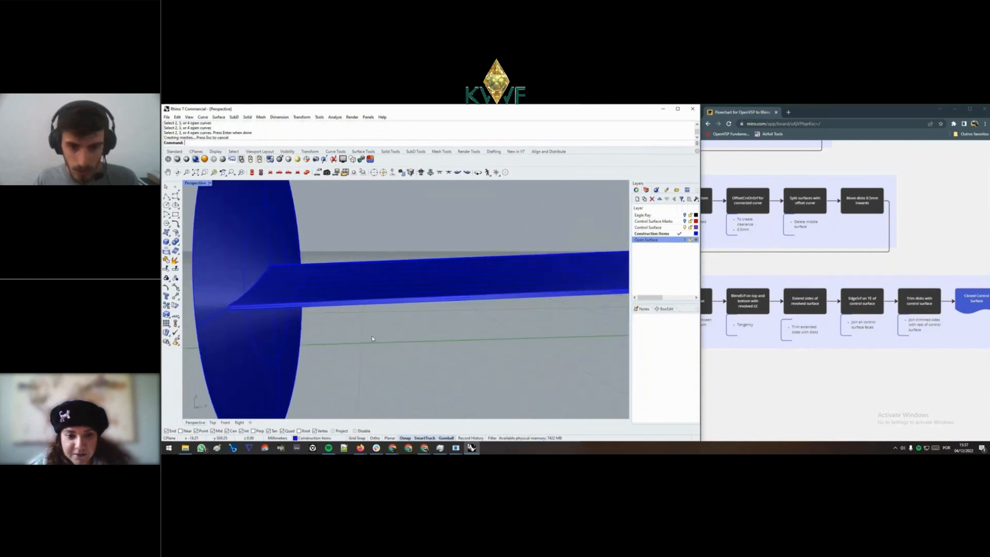
# - Join the top, bottom, leading-edge, blend and trailing-edge pieces of the control surface into one polysurface
pyautogui.moveTo(420, 318); pyautogui.dragTo(343, 260, button='right')
pyautogui.click(403, 306)
pyautogui.keyDown('shift'); pyautogui.click(417, 288); pyautogui.keyUp('shift')
pyautogui.keyDown('shift'); pyautogui.click(433, 267); pyautogui.keyUp('shift')
pyautogui.keyDown('shift'); pyautogui.click(435, 277); pyautogui.keyUp('shift')
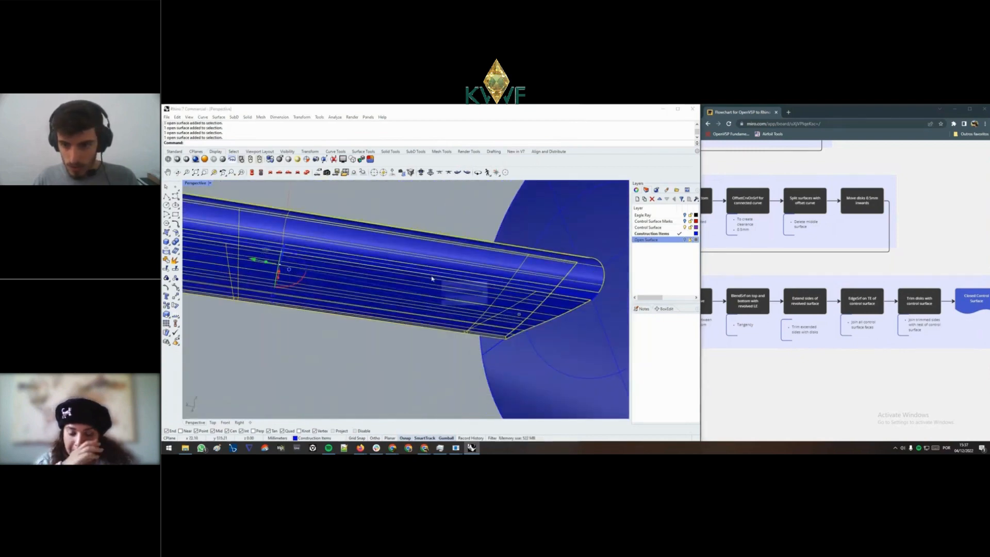
pyautogui.click(455, 293)
pyautogui.moveTo(432, 258); pyautogui.dragTo(426, 342, button='right')
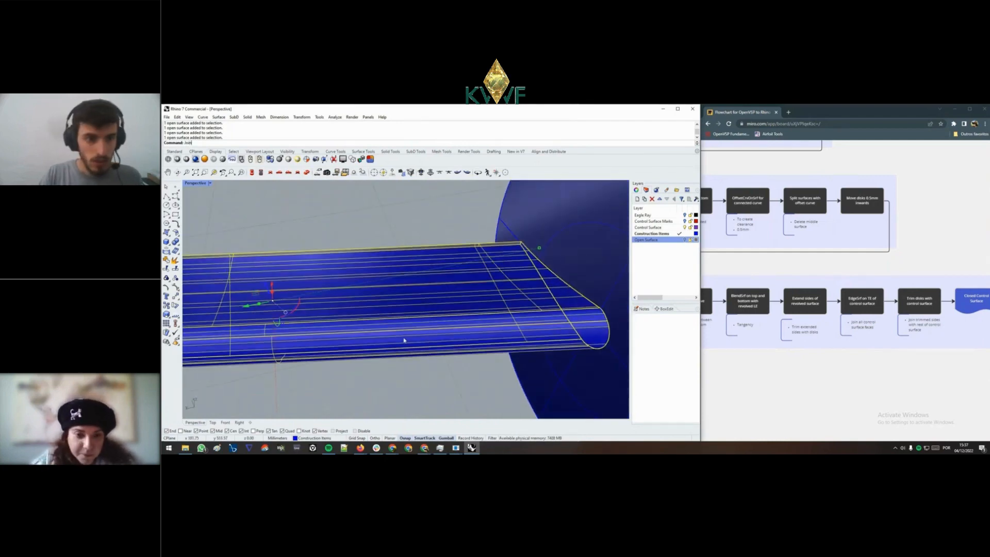
pyautogui.press('Return')
pyautogui.scroll(-5, 401, 246)
# - Trim away the portions of both end disks outside the control surface outline, using the joined control surface as cutting object
pyautogui.click(378, 271)
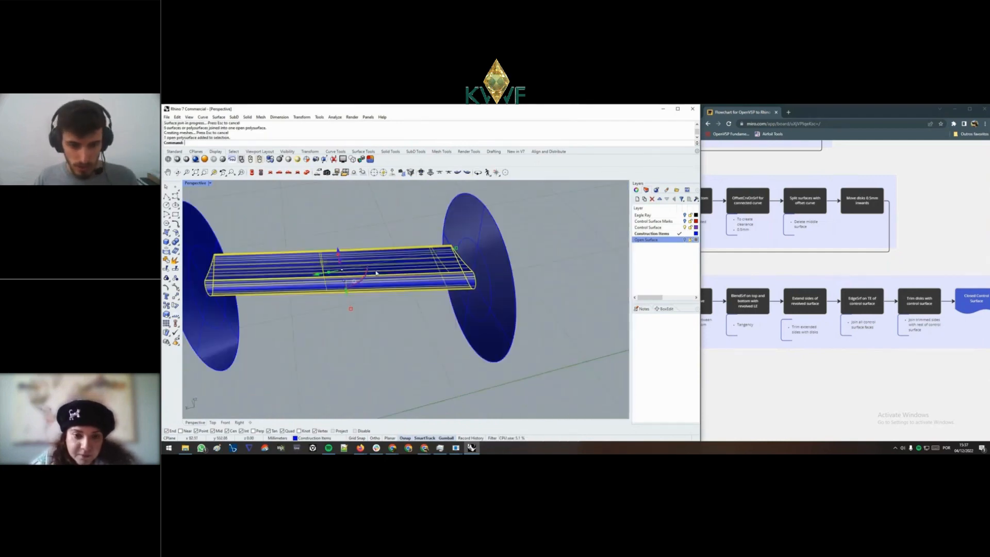
pyautogui.moveTo(377, 271); pyautogui.dragTo(449, 349, button='right')
pyautogui.moveTo(521, 344); pyautogui.dragTo(533, 341, button='right')
pyautogui.write('trim')
pyautogui.press('Return')
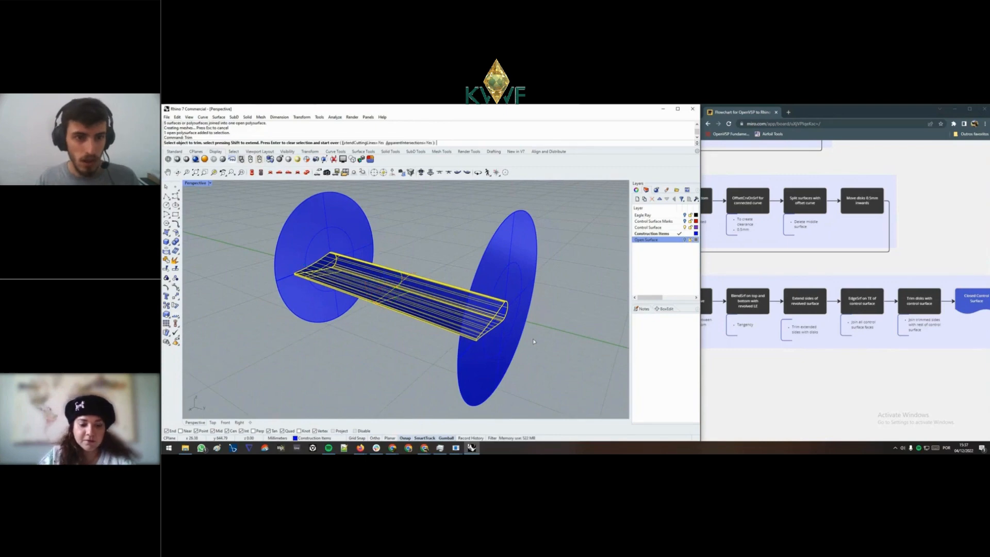
pyautogui.moveTo(422, 274)
pyautogui.mouseDown(button='right')
pyautogui.moveTo(410, 298)
pyautogui.moveTo(478, 236)
pyautogui.moveTo(364, 270)
pyautogui.moveTo(420, 258)
pyautogui.mouseUp(button='right')
pyautogui.click(478, 239)
pyautogui.click(421, 258)
pyautogui.press('Return')
# - Join the two trimmed side caps with the rest of the control surface into a single polysurface
pyautogui.moveTo(474, 314); pyautogui.dragTo(445, 290, button='right')
pyautogui.scroll(3, 443, 290)
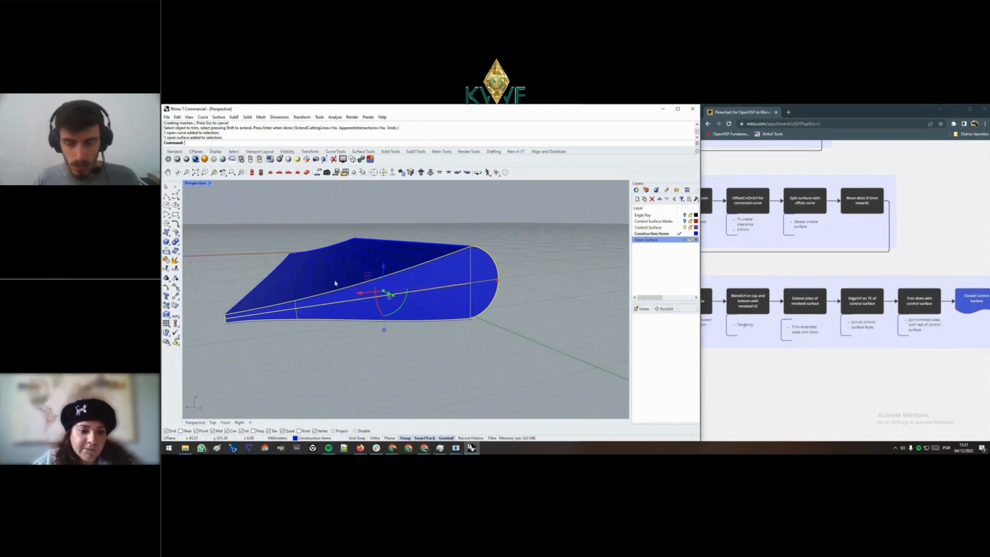
pyautogui.scroll(-3, 335, 283)
pyautogui.moveTo(335, 283); pyautogui.dragTo(470, 310, button='right')
pyautogui.scroll(3, 383, 327)
pyautogui.click(487, 313)
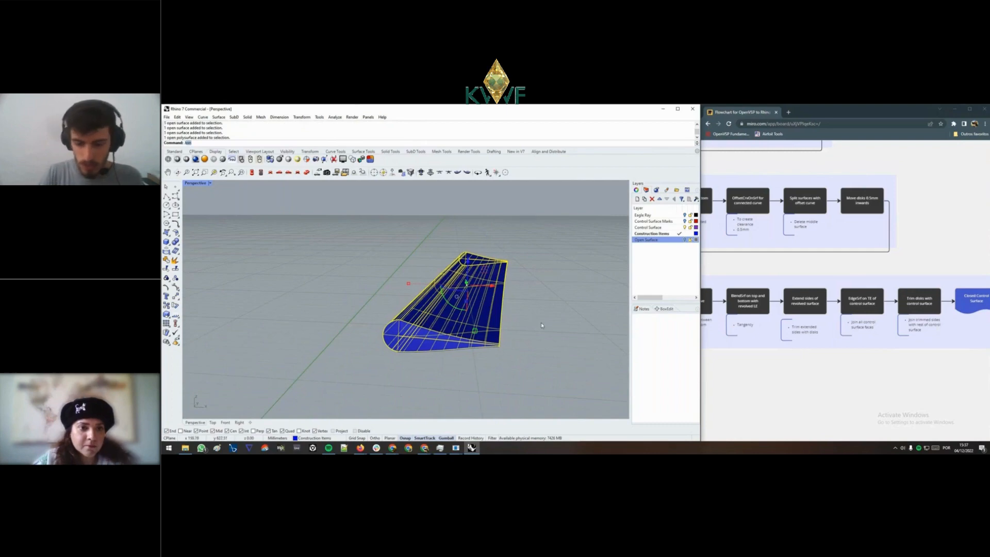
pyautogui.press('Return')
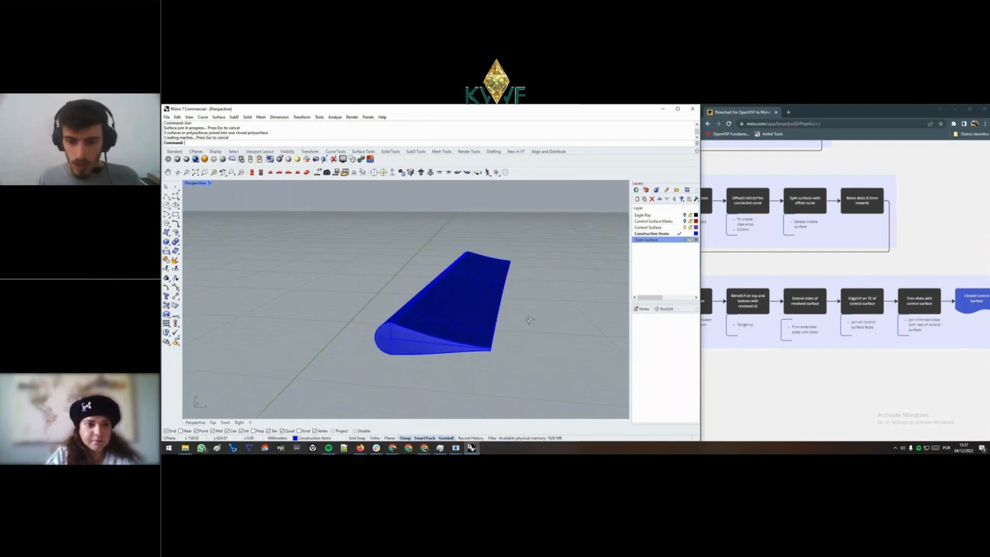
# - Move the joined control surface to the Control Surface layer
pyautogui.moveTo(529, 319); pyautogui.dragTo(467, 310, button='right')
pyautogui.click(467, 311)
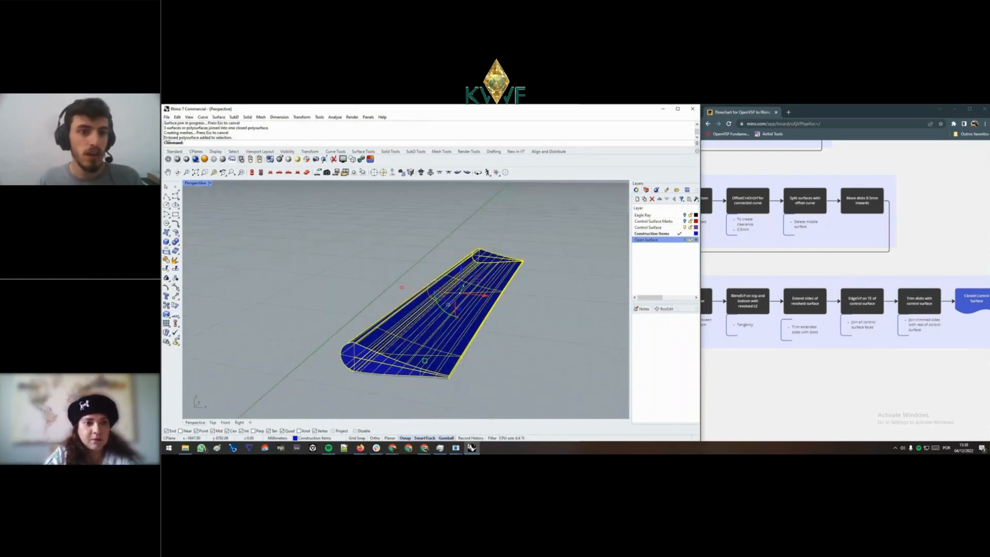
pyautogui.click(561, 309)
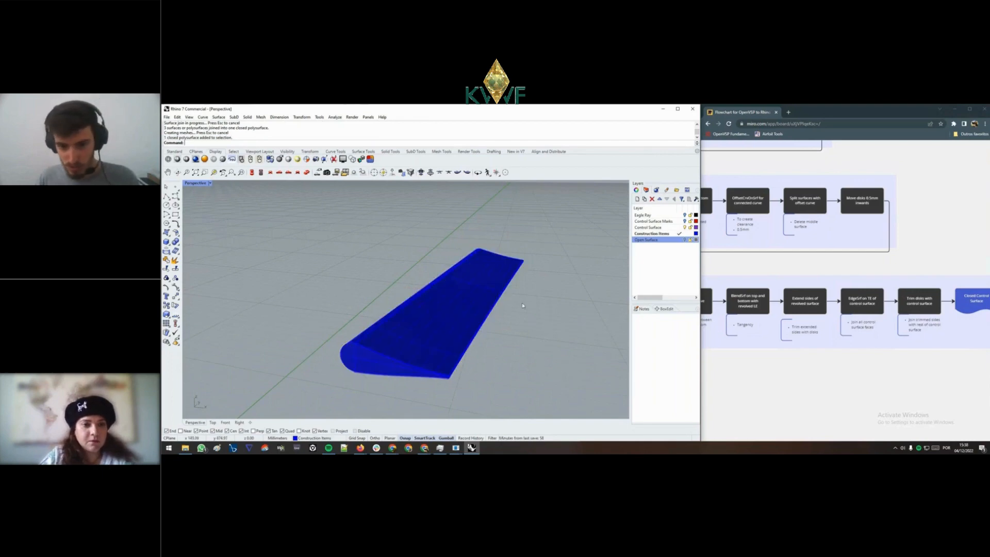
pyautogui.click(492, 306)
pyautogui.rightClick(652, 227)
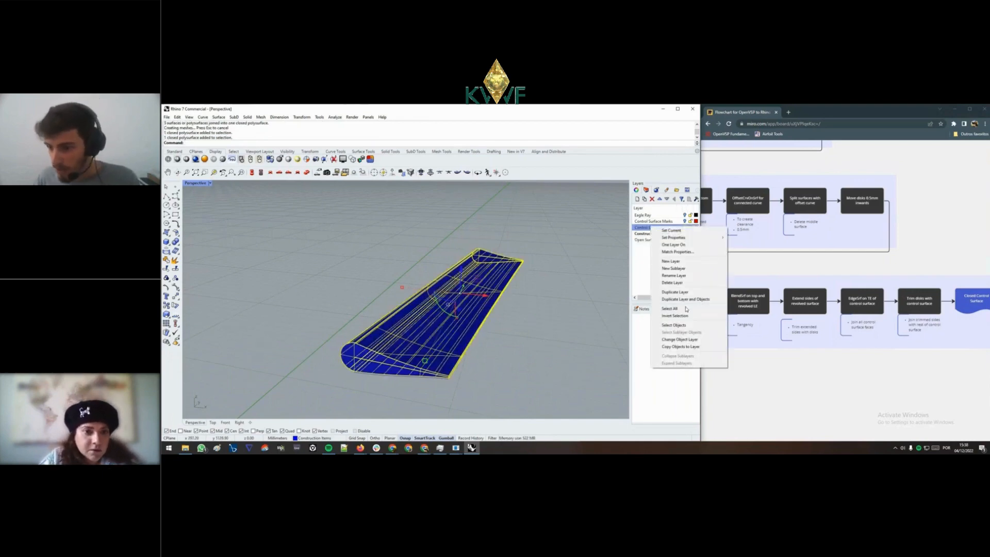
pyautogui.click(679, 340)
pyautogui.press('Escape')
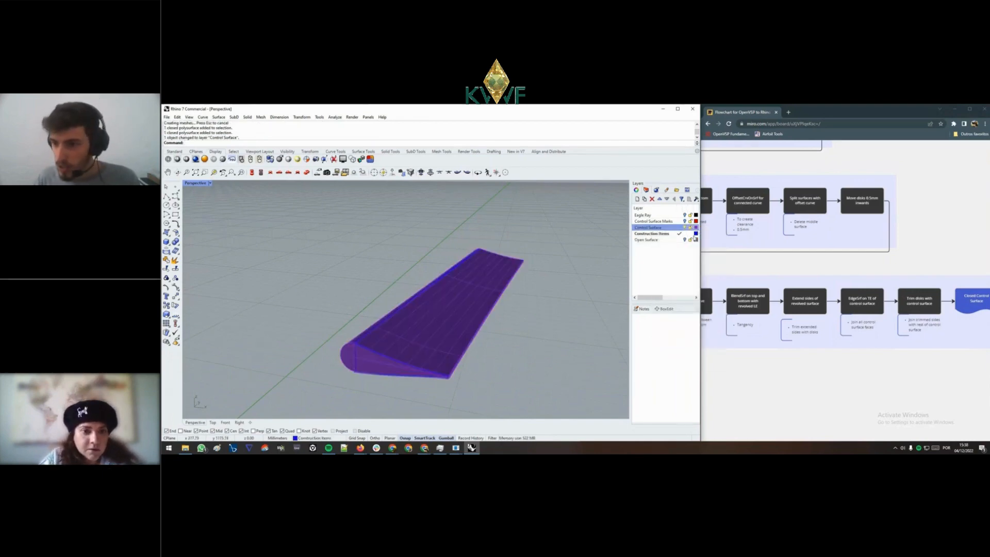
# - Show the Open Surface layer, make the Control Surface layer current and hide the Construction Items layer
pyautogui.click(685, 241)
pyautogui.moveTo(580, 303); pyautogui.dragTo(567, 278, button='right')
pyautogui.doubleClick(657, 228)
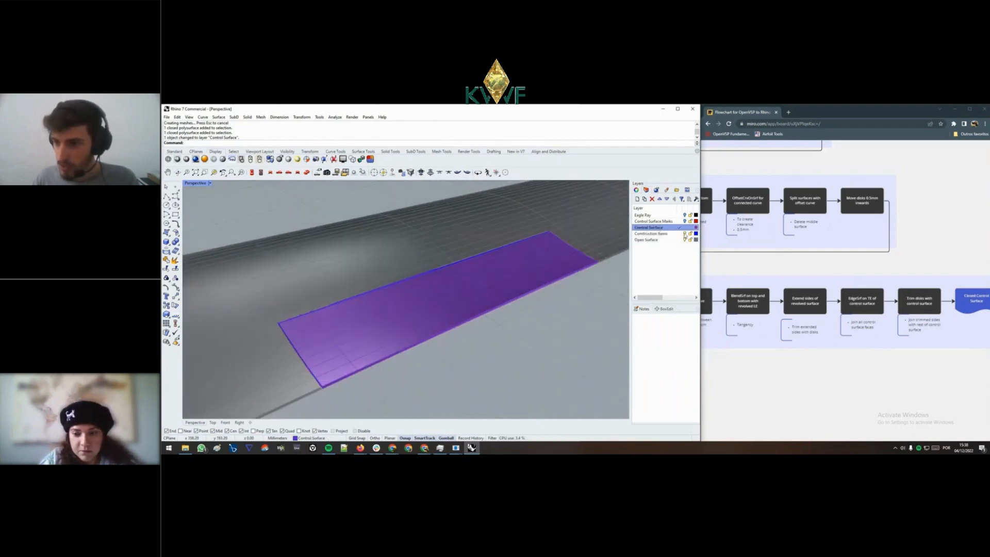
pyautogui.click(684, 234)
# - Examine the control surface's fit and clearance gap in the wing opening, and the final operations in the flowchart
pyautogui.moveTo(454, 324); pyautogui.dragTo(407, 306, button='right')
pyautogui.moveTo(470, 278); pyautogui.dragTo(436, 292, button='right')
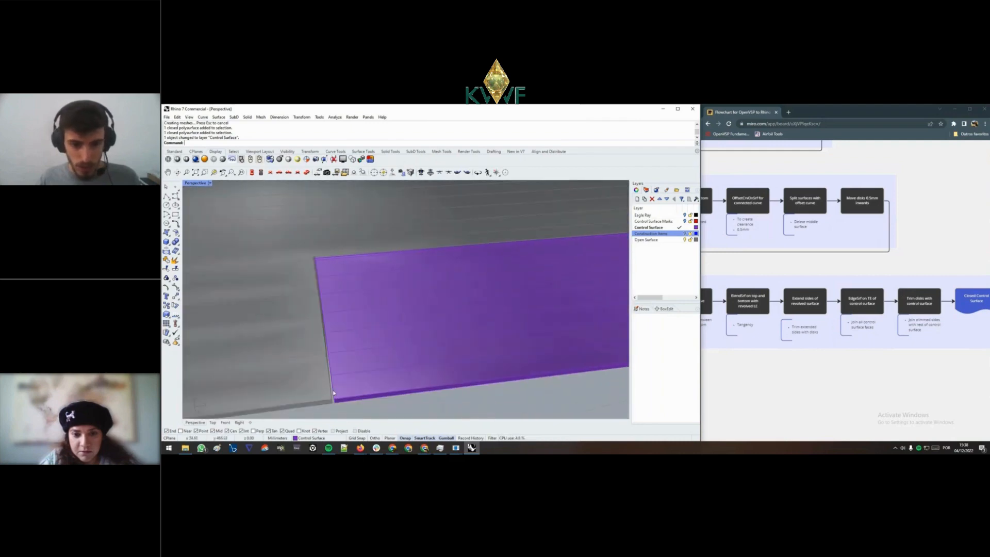
pyautogui.scroll(6, 333, 392)
pyautogui.scroll(-6, 333, 369)
pyautogui.moveTo(925, 354); pyautogui.dragTo(875, 361)
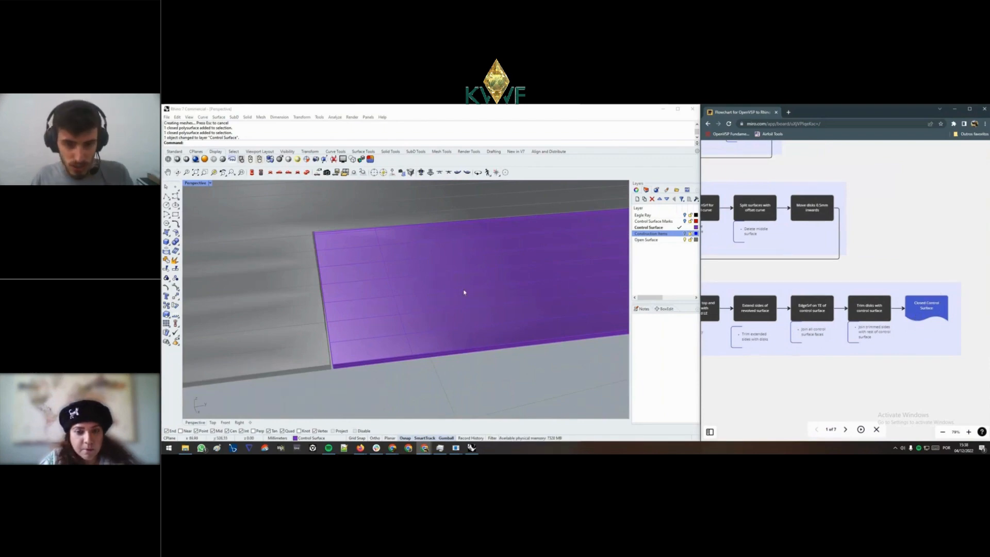
pyautogui.scroll(-6, 464, 293)
pyautogui.keyDown('shift'); pyautogui.moveTo(462, 292); pyautogui.dragTo(388, 303, button='right'); pyautogui.keyUp('shift')
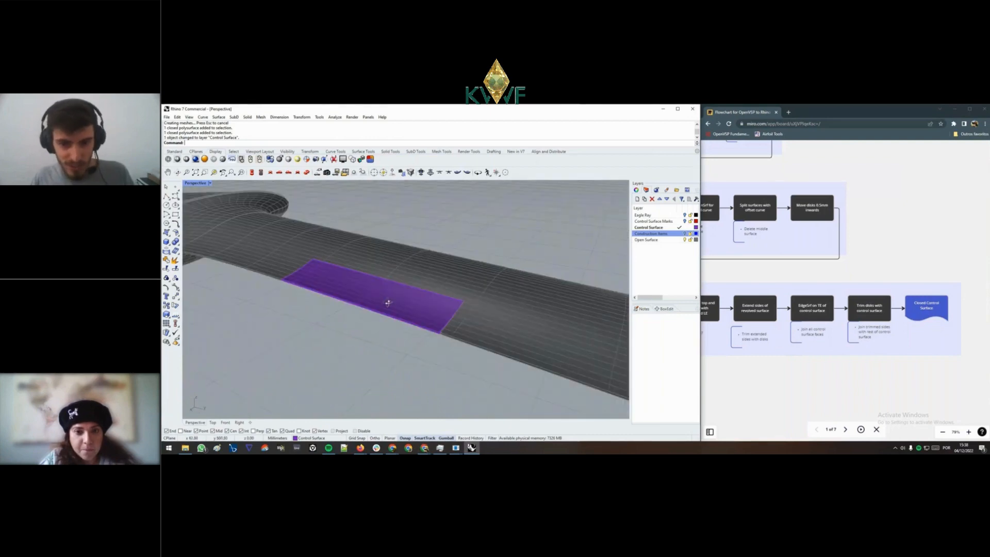
pyautogui.scroll(5, 388, 303)
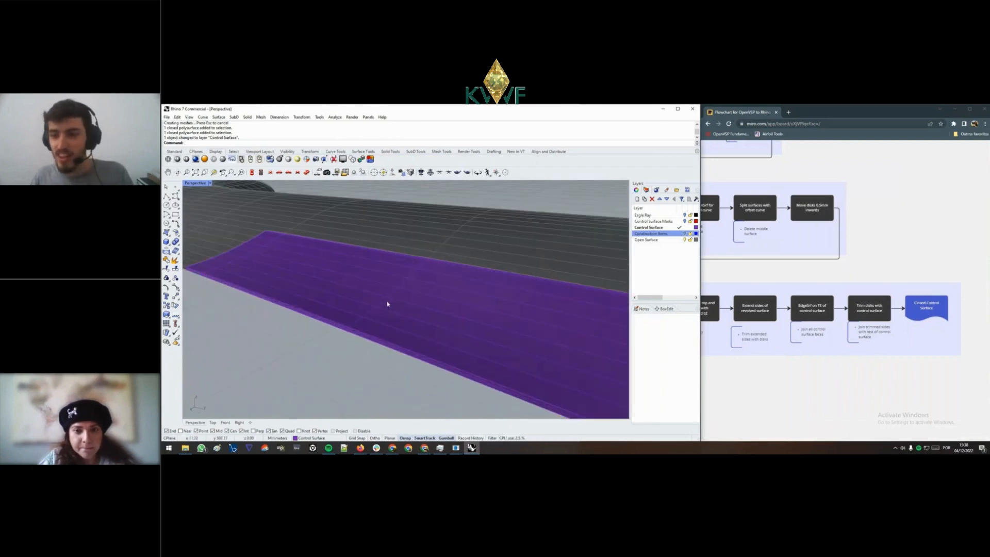
pyautogui.scroll(-3, 388, 304)
pyautogui.keyDown('shift'); pyautogui.moveTo(521, 316); pyautogui.dragTo(385, 268, button='right'); pyautogui.keyUp('shift')
pyautogui.scroll(4, 385, 267)
pyautogui.scroll(-2, 390, 265)
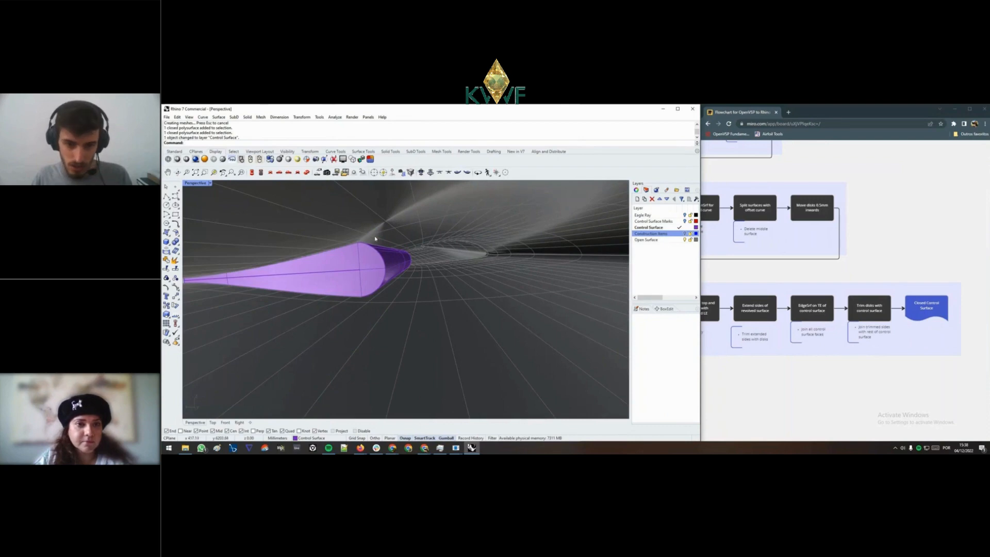
pyautogui.moveTo(375, 239); pyautogui.dragTo(495, 332, button='right')
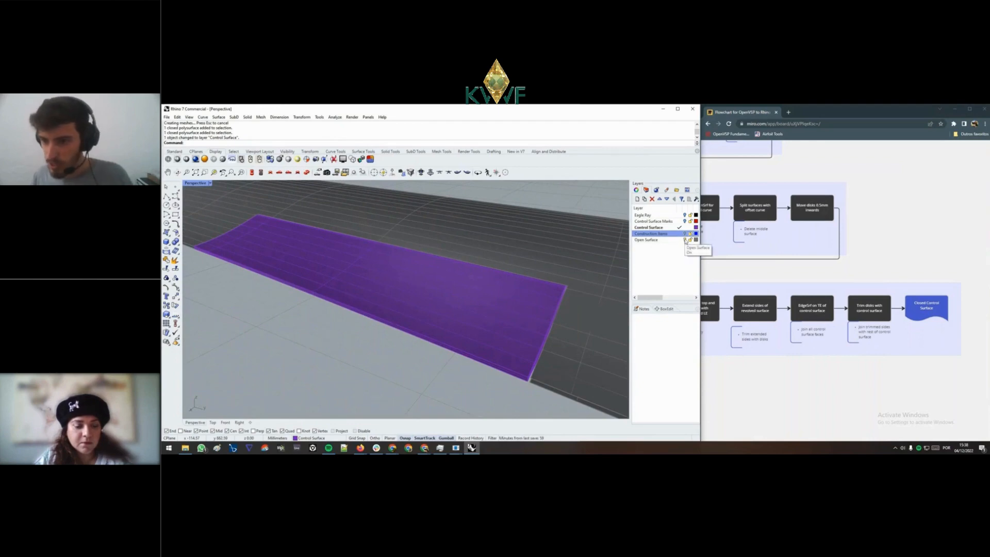
# - Hide the Open Surface layer and explode the control surface polysurface into separate surfaces
pyautogui.click(685, 240)
pyautogui.moveTo(541, 316); pyautogui.dragTo(442, 297, button='right')
pyautogui.click(439, 296)
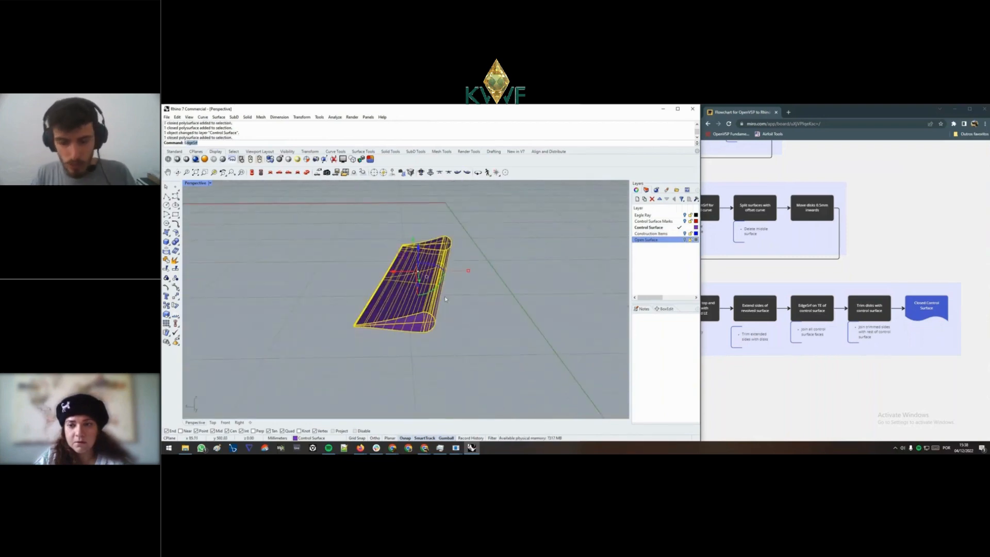
pyautogui.write('Explode')
pyautogui.press('Return')
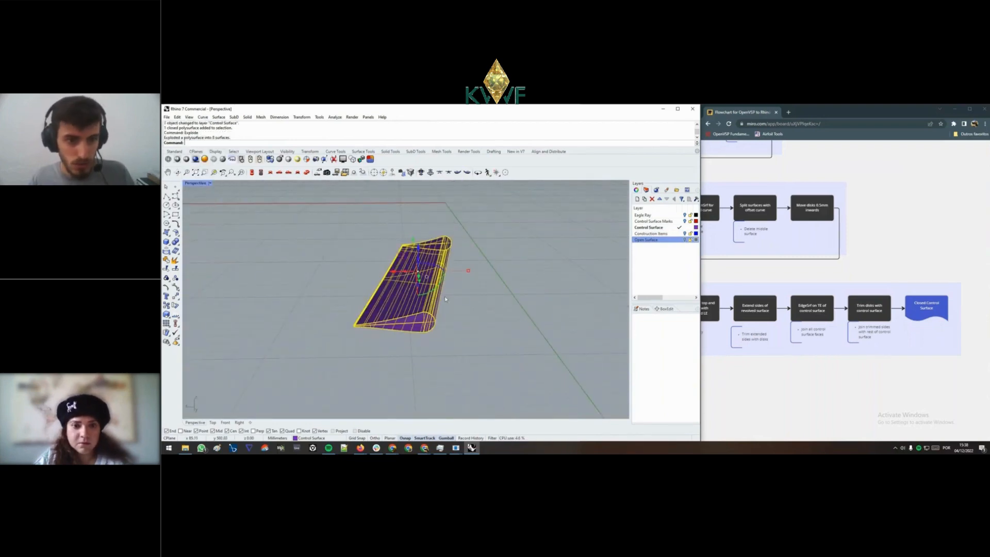
# - Join the control surface's rounded leading edge with its top and bottom blend surfaces
pyautogui.click(468, 302)
pyautogui.moveTo(468, 302); pyautogui.dragTo(367, 277, button='right')
pyautogui.click(399, 302)
pyautogui.keyDown('shift'); pyautogui.click(407, 288); pyautogui.keyUp('shift')
pyautogui.keyDown('shift'); pyautogui.click(367, 277); pyautogui.keyUp('shift')
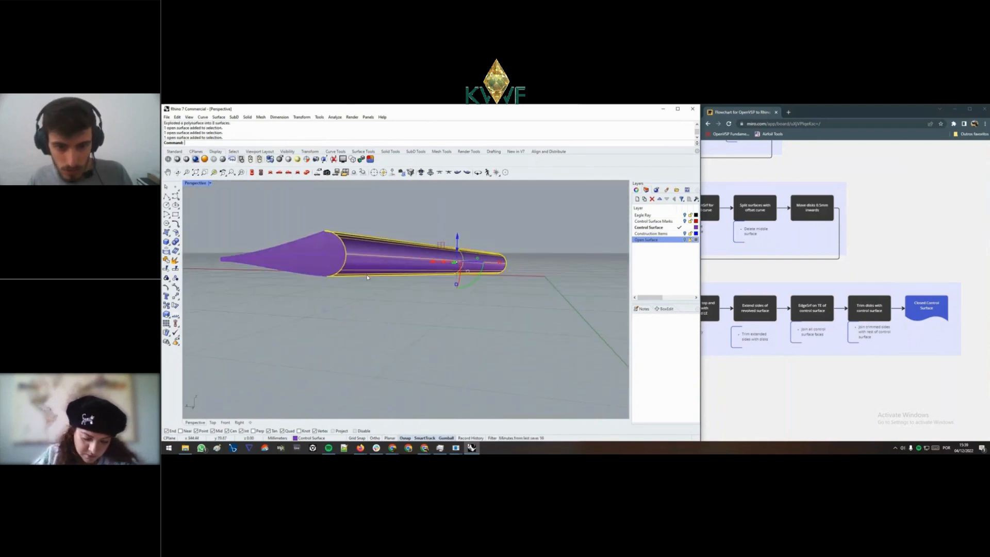
pyautogui.write('Join')
pyautogui.press('Return')
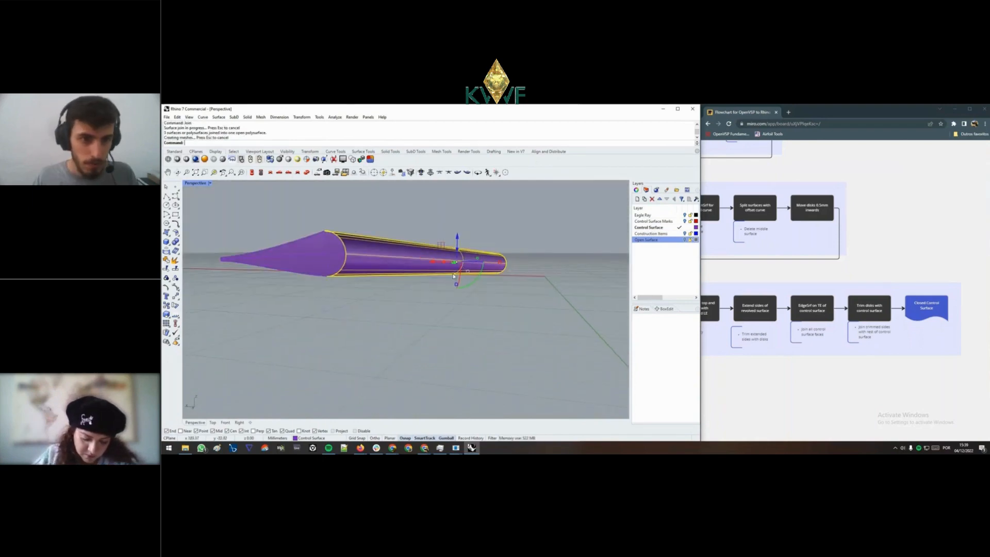
# - Offset the joined leading-edge polysurface outward by 0.5 mm with sharp corners and without making a solid
pyautogui.moveTo(453, 273); pyautogui.dragTo(400, 311, button='right')
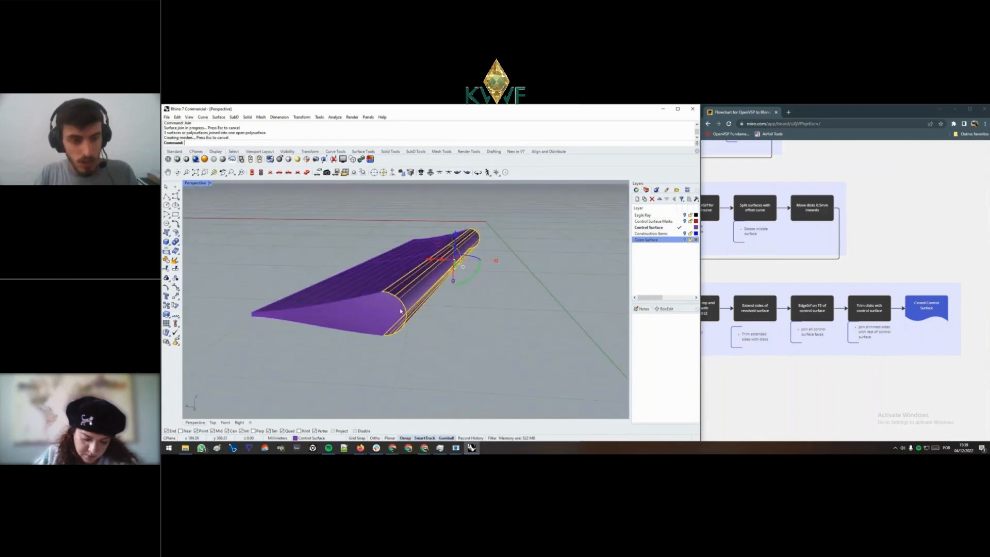
pyautogui.write('OffsetSrf')
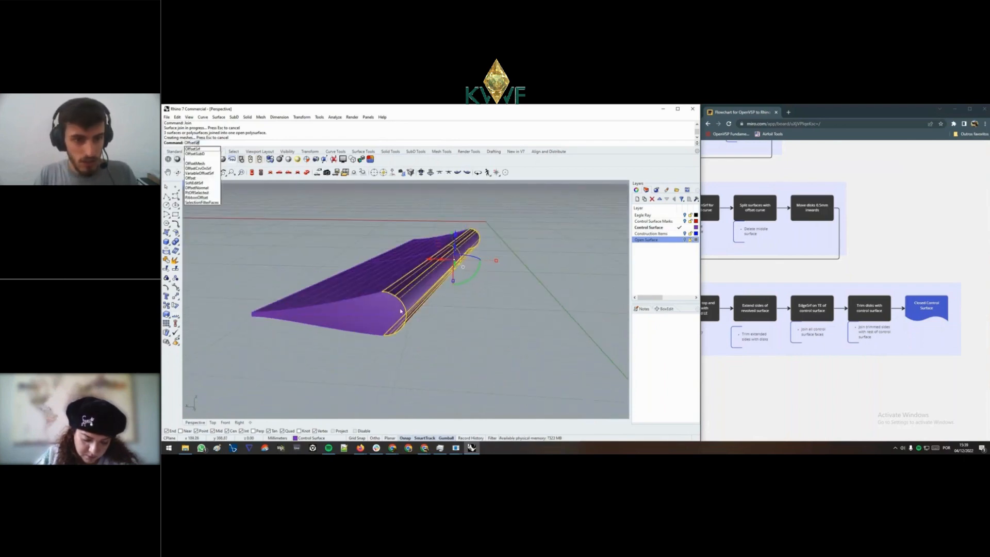
pyautogui.press('Return')
pyautogui.moveTo(460, 310); pyautogui.dragTo(406, 289, button='right')
pyautogui.scroll(-3, 406, 289)
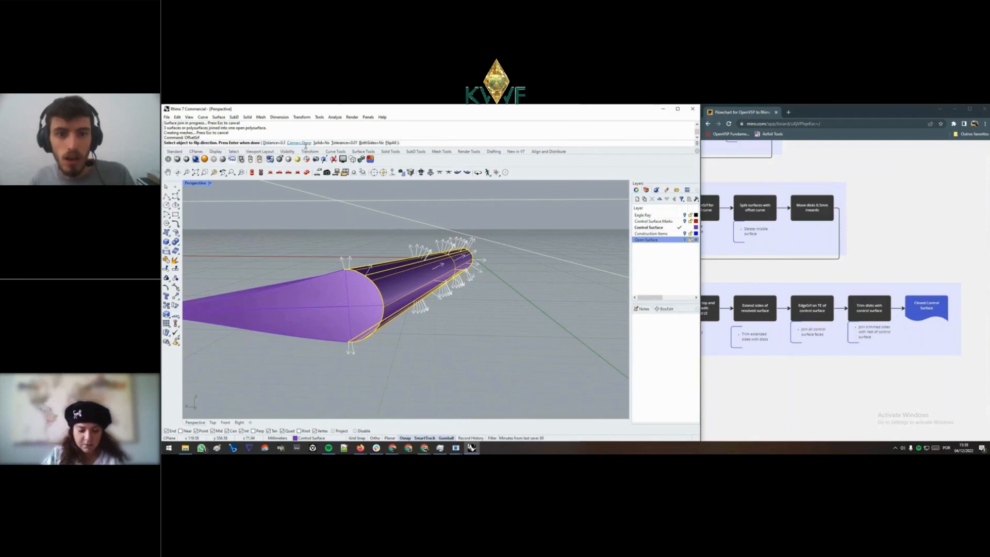
pyautogui.press('Return')
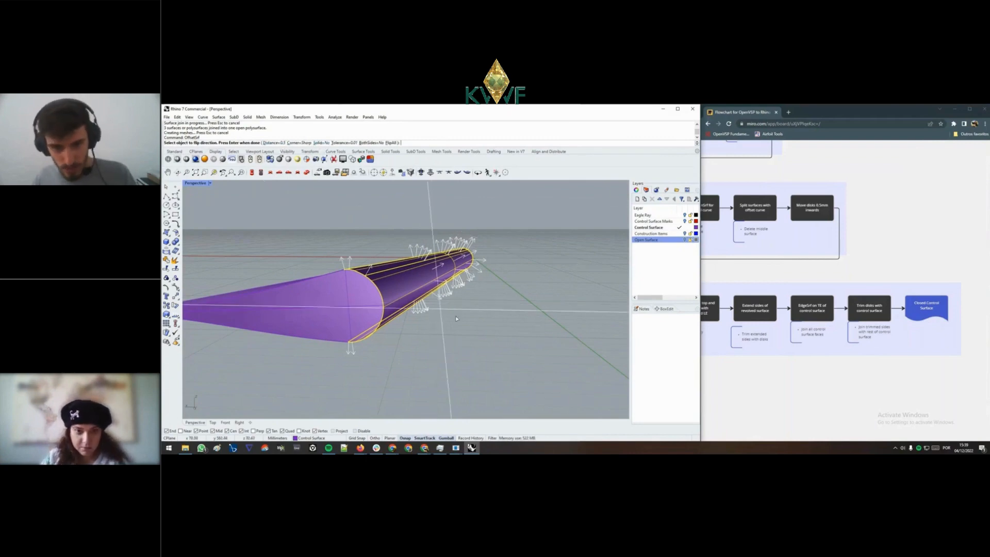
pyautogui.moveTo(471, 313); pyautogui.dragTo(481, 261, button='right')
pyautogui.click(468, 254)
pyautogui.click(493, 275)
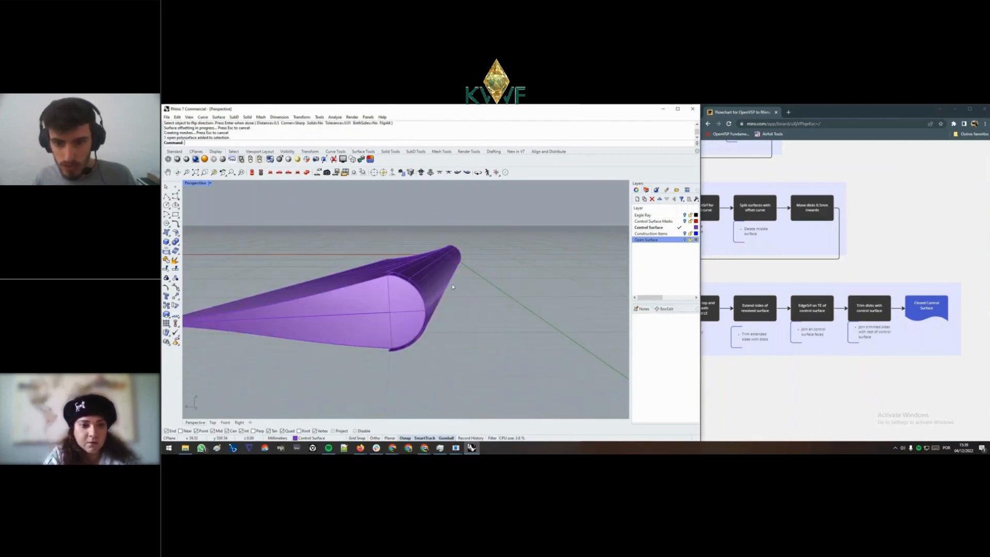
pyautogui.click(452, 286)
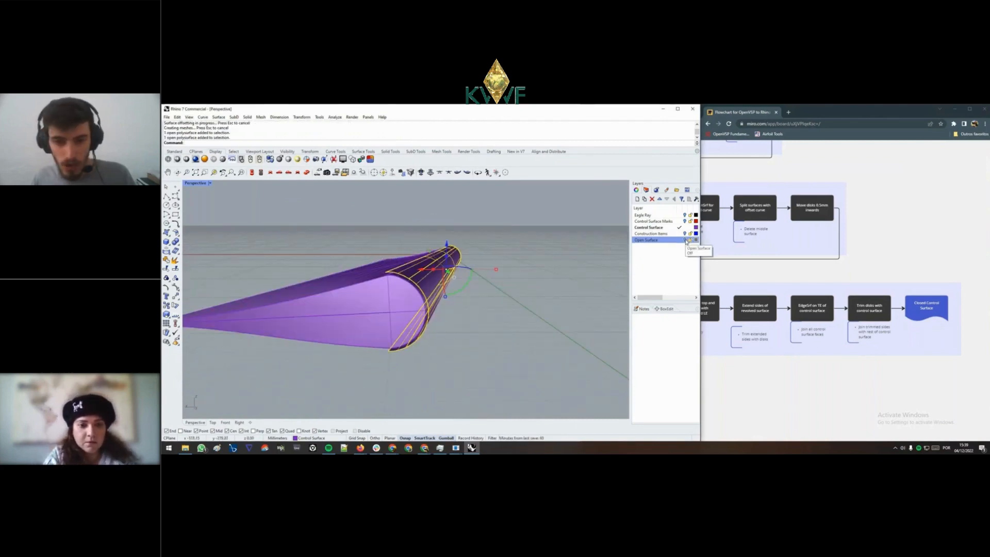
# - Show the Open Surface layer and move the offset leading-edge polysurface to it
pyautogui.click(685, 240)
pyautogui.press('Escape')
pyautogui.moveTo(286, 252); pyautogui.dragTo(473, 283, button='right')
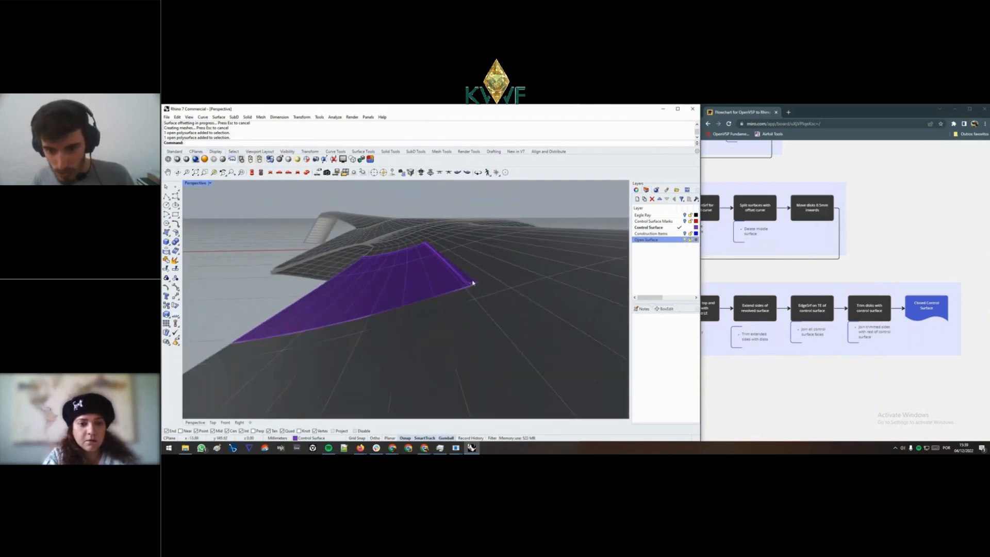
pyautogui.scroll(5, 430, 249)
pyautogui.click(430, 250)
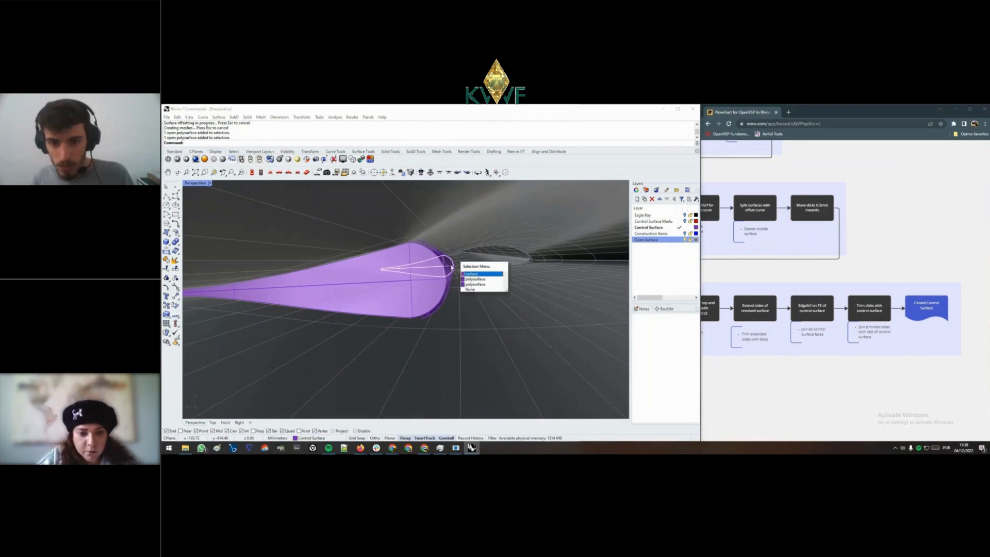
pyautogui.press('Return')
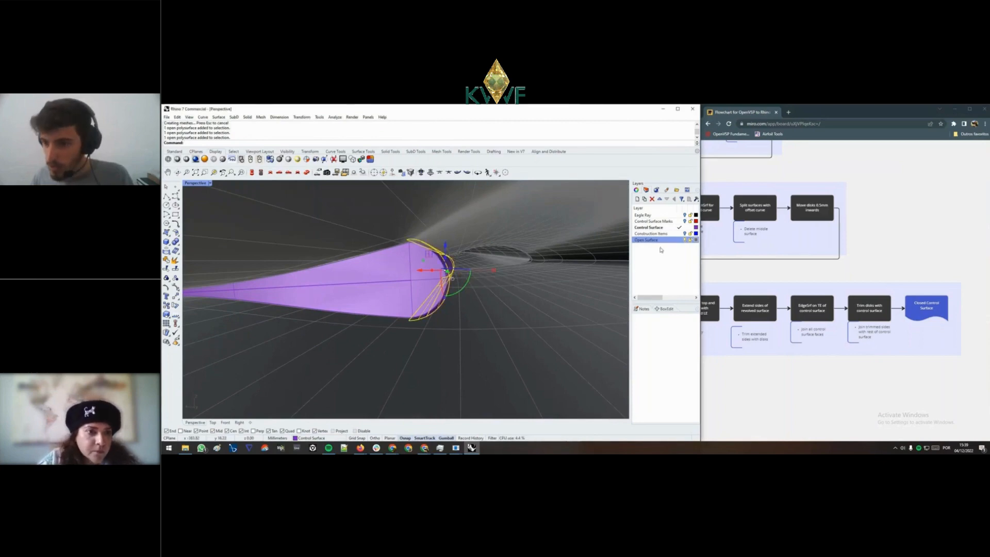
pyautogui.rightClick(659, 239)
pyautogui.click(690, 352)
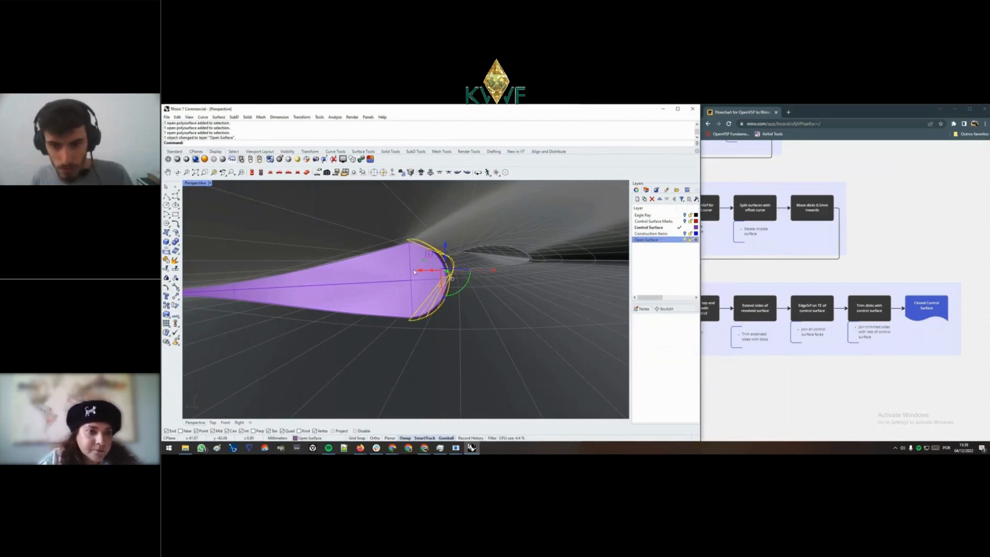
# - Trim away the part of the offset leading-edge polysurface protruding above the wing's upper surface, using the wing skin as the cutter
pyautogui.scroll(-8, 416, 273)
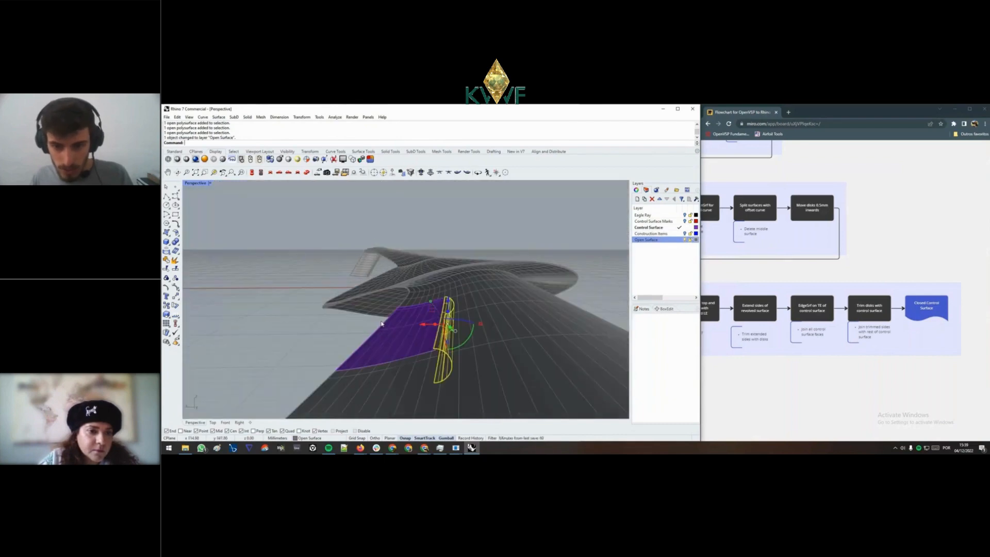
pyautogui.click(366, 316)
pyautogui.press('Delete')
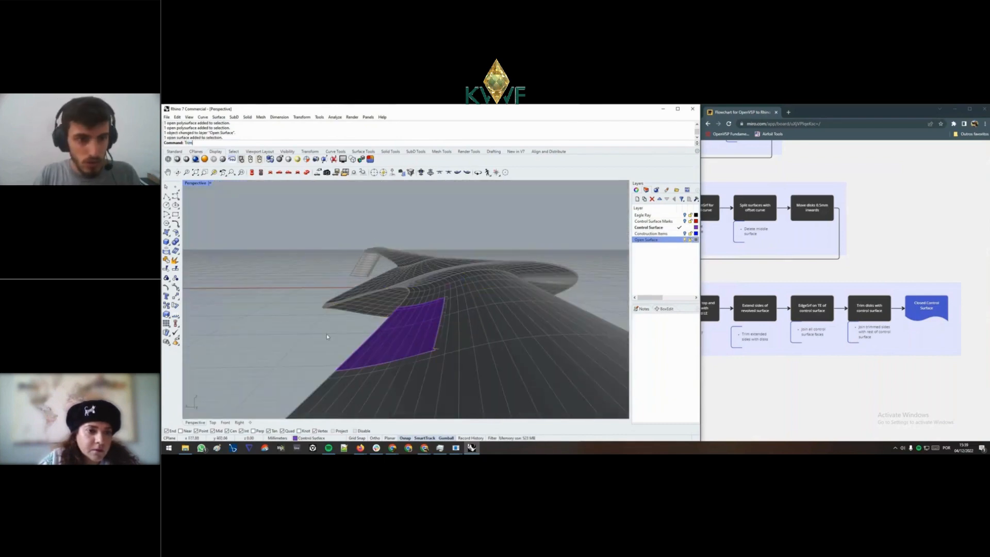
pyautogui.press('Return')
pyautogui.click(503, 328)
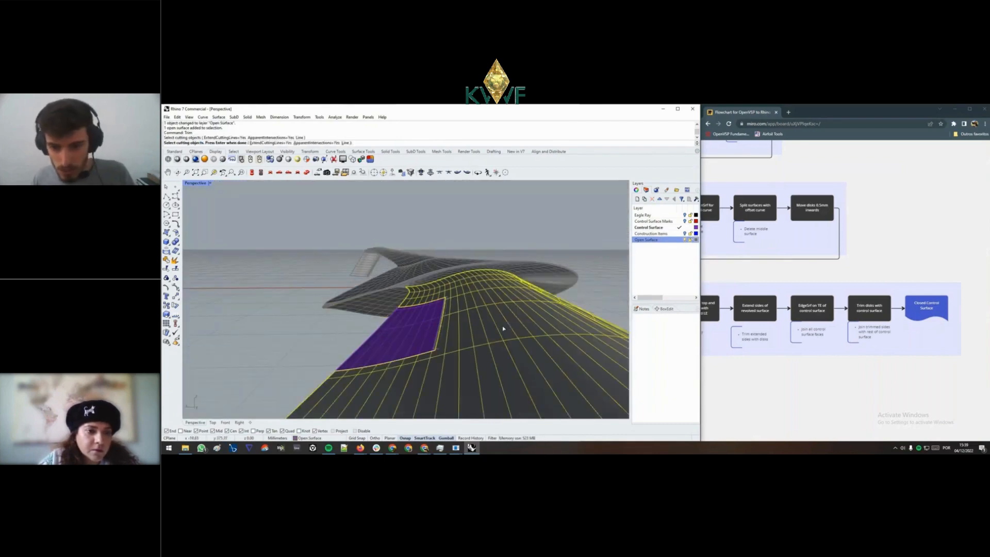
pyautogui.moveTo(491, 330); pyautogui.dragTo(516, 353, button='right')
pyautogui.press('Return')
pyautogui.scroll(4, 417, 338)
pyautogui.click(539, 308)
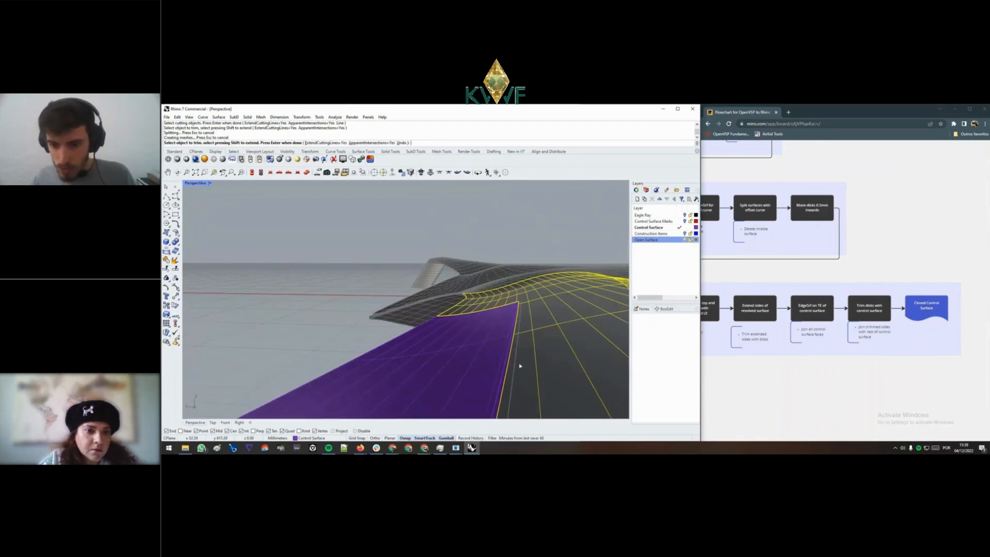
pyautogui.scroll(-5, 518, 316)
pyautogui.press('Return')
# - Trim off the offset leading-edge polysurface's excess protruding through the wing's underside, using the wing skin as the cutting object
pyautogui.moveTo(521, 367); pyautogui.dragTo(511, 354, button='right')
pyautogui.scroll(3, 512, 349)
pyautogui.press('Return')
pyautogui.click(513, 340)
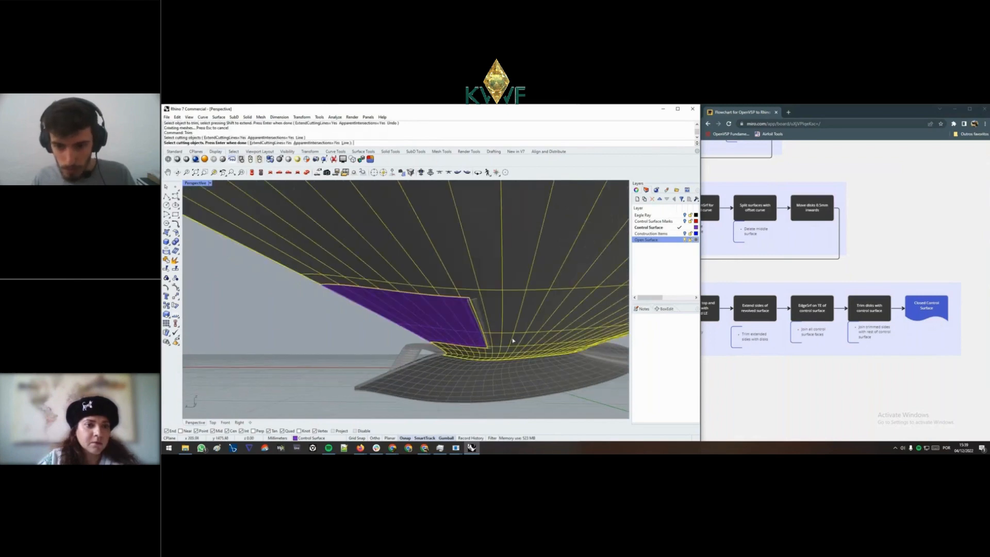
pyautogui.scroll(2, 484, 323)
pyautogui.press('Return')
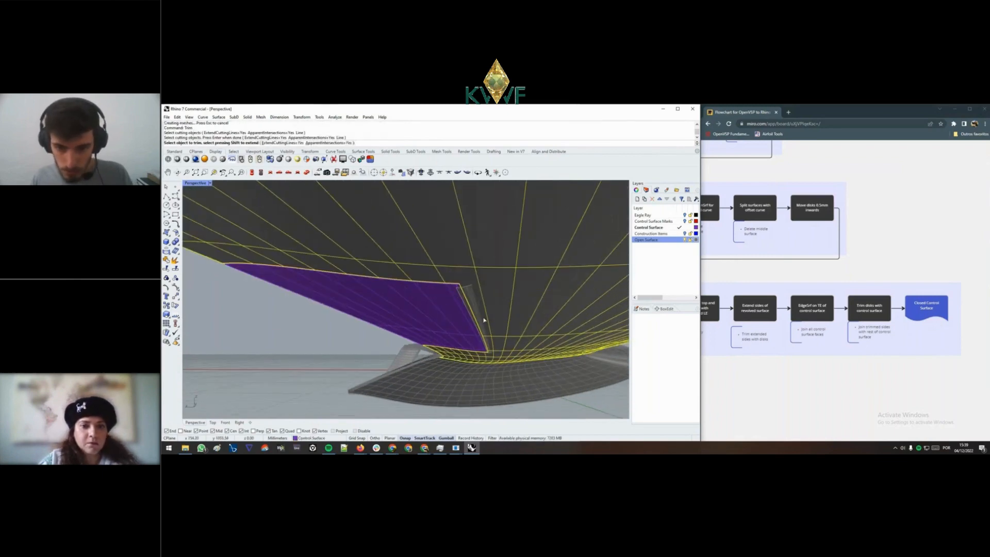
pyautogui.scroll(2, 484, 320)
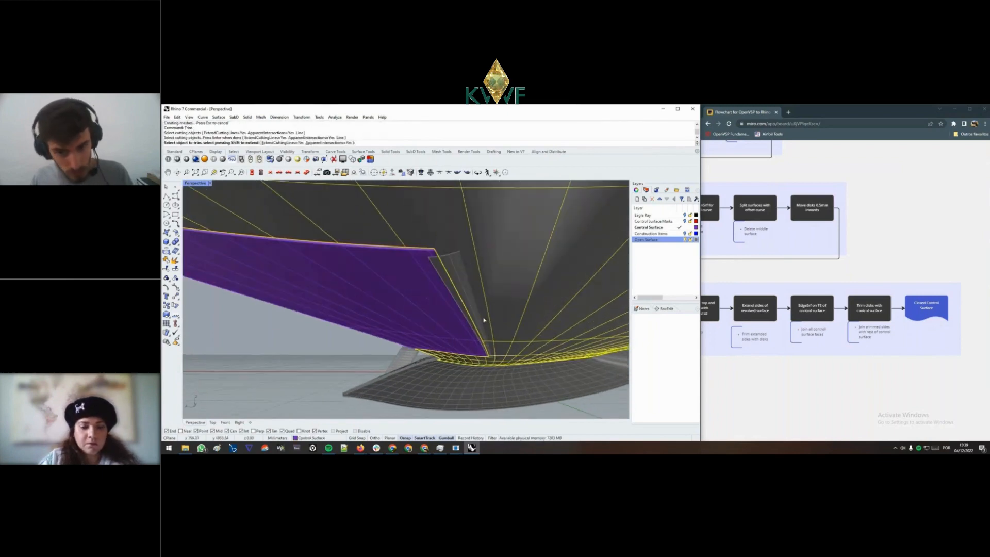
pyautogui.click(458, 277)
pyautogui.press('Return')
pyautogui.scroll(-4, 456, 277)
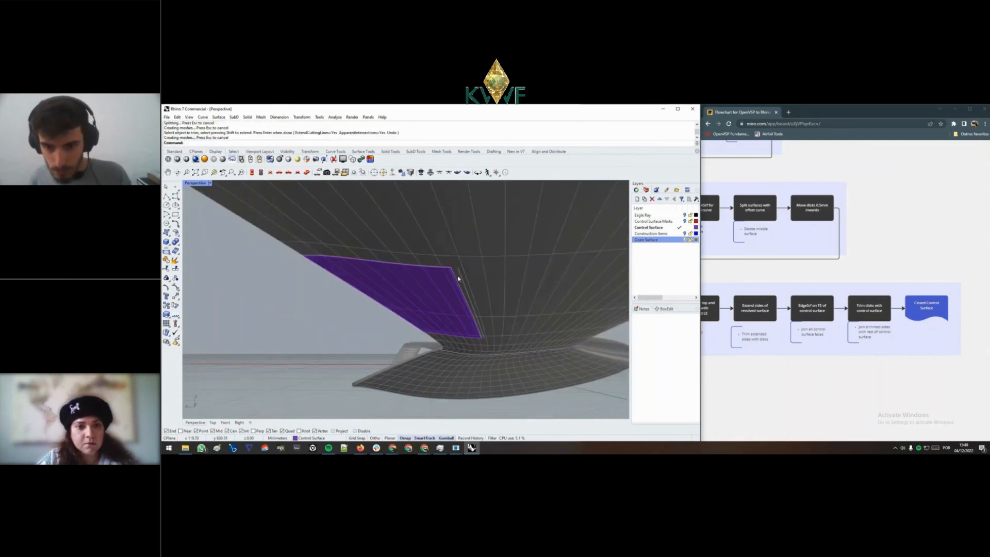
# - Make the Open Surface layer current and hide the Control Surface layer
pyautogui.moveTo(457, 276); pyautogui.dragTo(541, 289, button='right')
pyautogui.scroll(4, 449, 330)
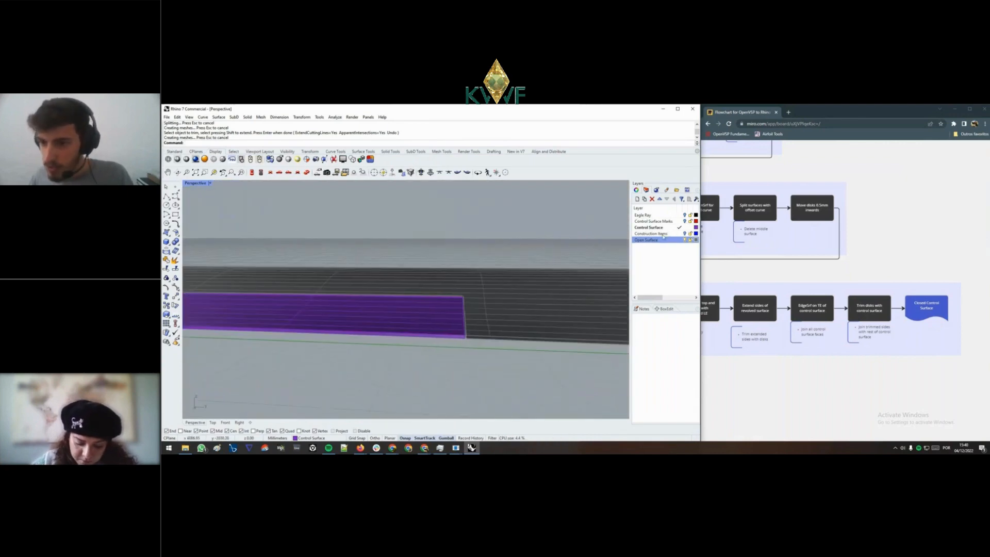
pyautogui.click(684, 228)
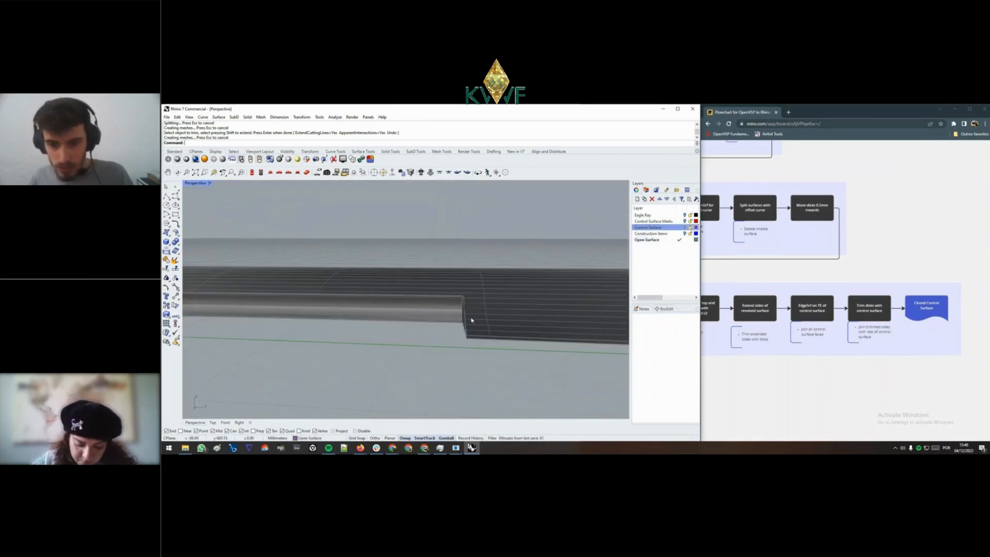
# - Close one end of the wing cutout with an EdgeSrf surface between its upper and lower side edges
pyautogui.moveTo(470, 320)
pyautogui.mouseDown(button='right')
pyautogui.moveTo(448, 331)
pyautogui.moveTo(462, 323)
pyautogui.mouseUp(button='right')
pyautogui.write('Edg')
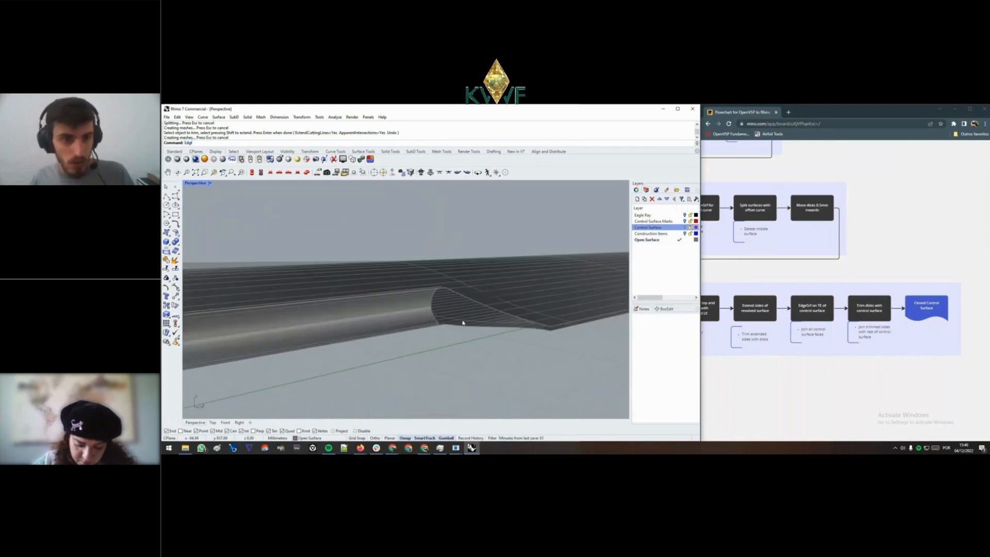
pyautogui.write('eSrf')
pyautogui.press('BackSpace')
pyautogui.press('BackSpace')
pyautogui.press('BackSpace')
pyautogui.press('Return')
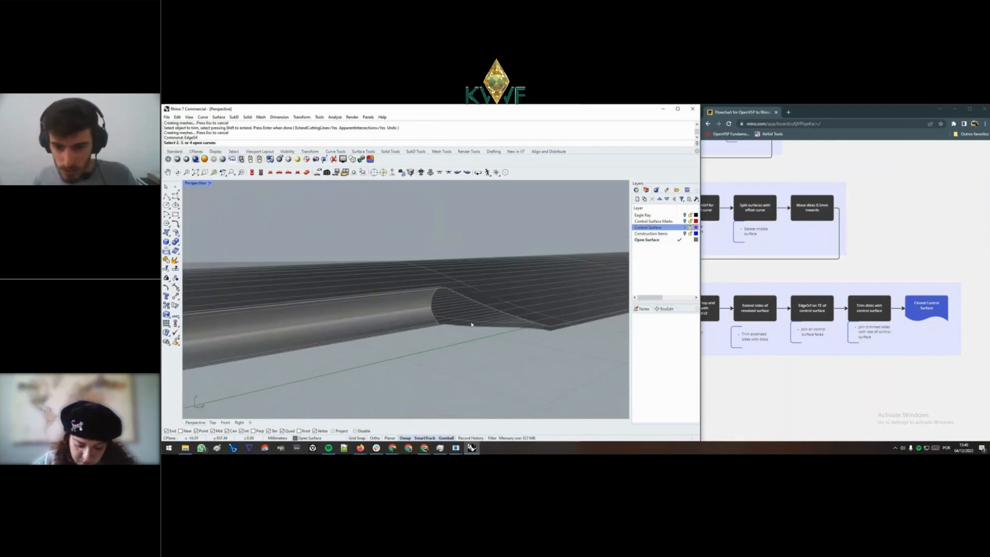
pyautogui.click(473, 328)
pyautogui.click(477, 303)
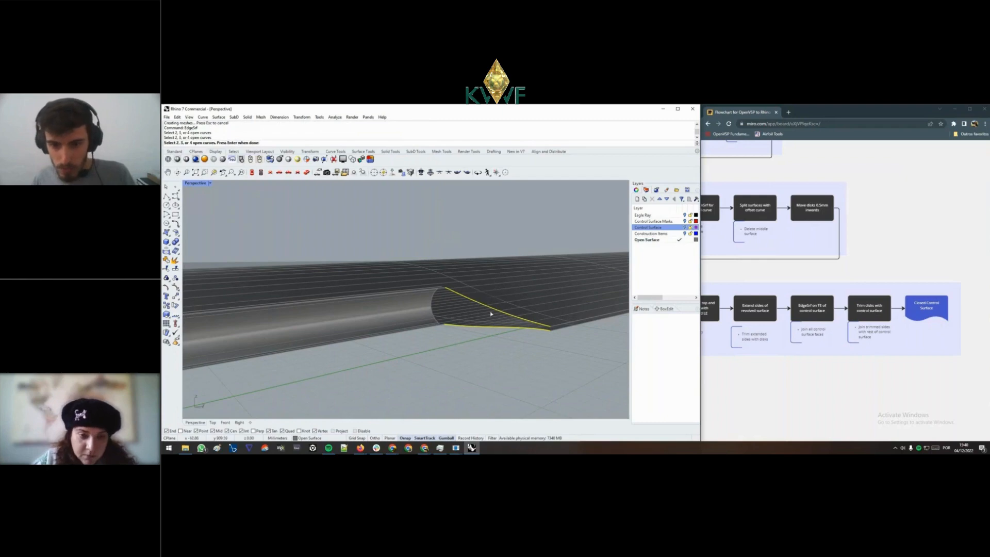
pyautogui.press('Return')
# - Create an EdgeSrf surface from the upper and lower side edges at the opposite end of the wing cutout
pyautogui.moveTo(481, 327); pyautogui.dragTo(412, 309, button='right')
pyautogui.moveTo(412, 309); pyautogui.dragTo(394, 306, button='right')
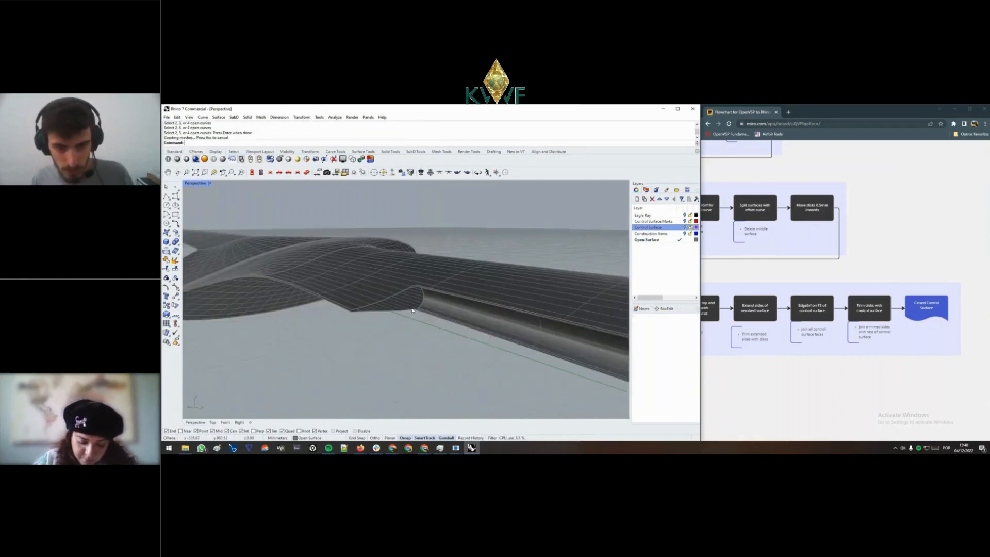
pyautogui.scroll(5, 393, 306)
pyautogui.press('Return')
pyautogui.click(376, 294)
pyautogui.click(383, 320)
pyautogui.press('Return')
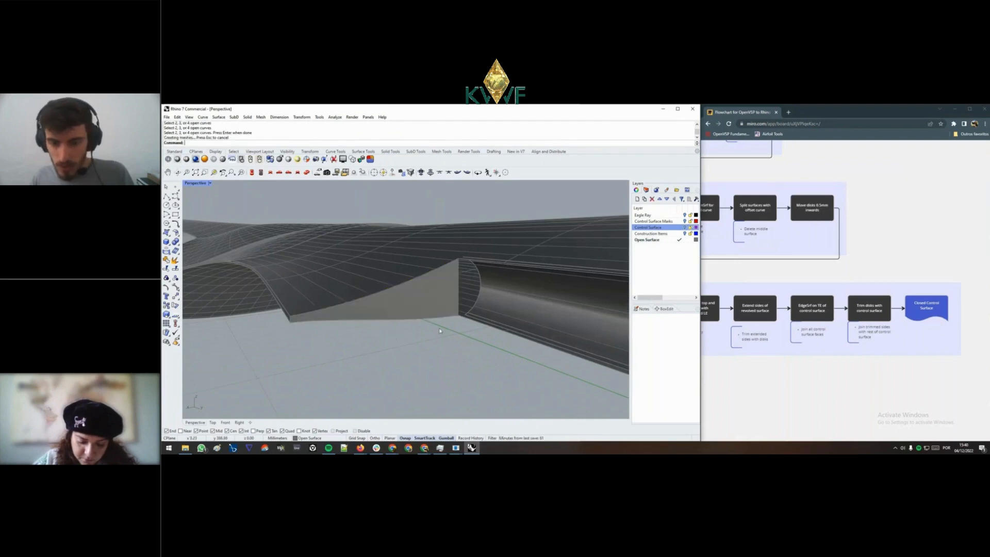
# - Extend the new end cap's forward edge past the rounded offset leading edge with ExtendSrf
pyautogui.press('Return')
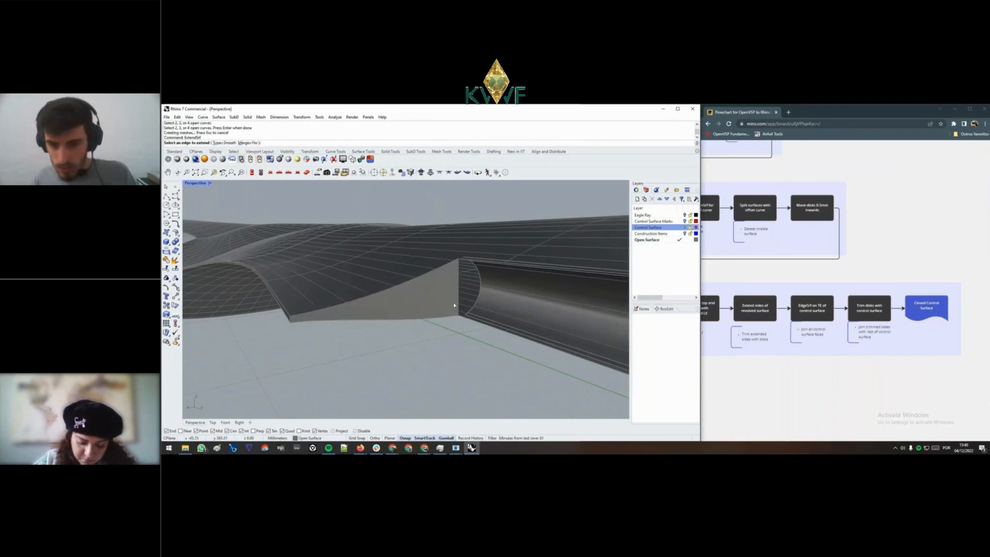
pyautogui.click(454, 302)
pyautogui.click(496, 299)
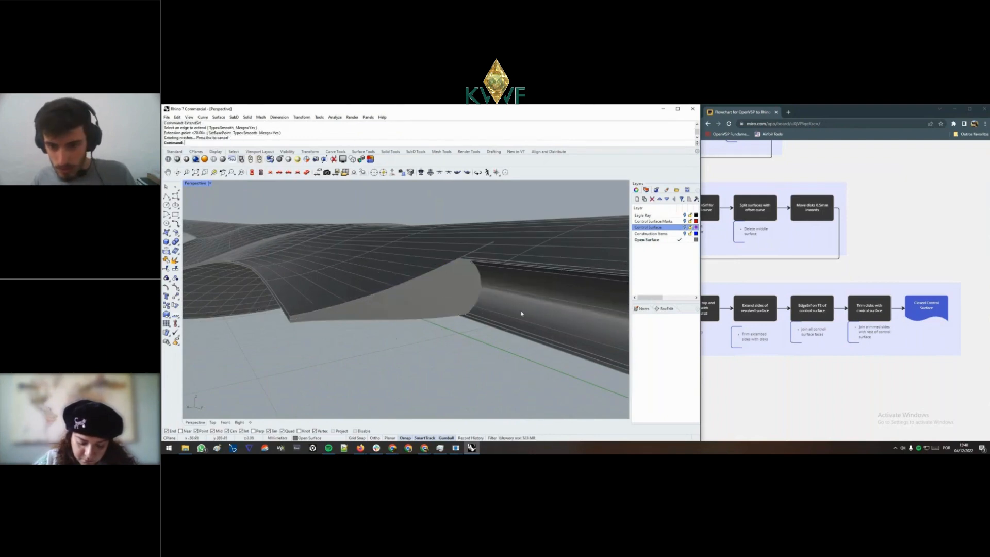
# - Extend the forward edge of the end cap at the cutout's other end past the rounded offset leading edge
pyautogui.moveTo(520, 313); pyautogui.dragTo(374, 280, button='right')
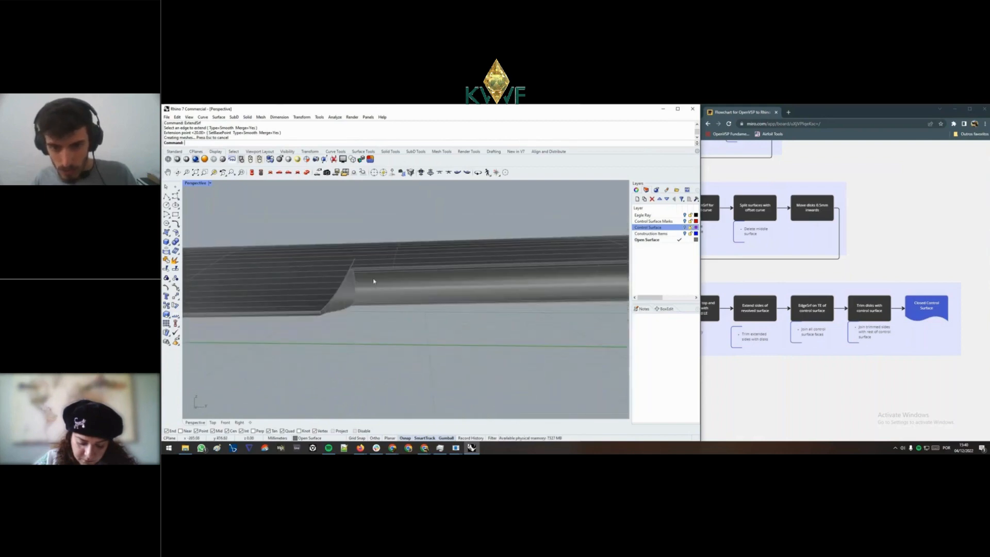
pyautogui.keyDown('shift'); pyautogui.moveTo(582, 304); pyautogui.dragTo(411, 337, button='right'); pyautogui.keyUp('shift')
pyautogui.rightClick(411, 336)
pyautogui.click(498, 328)
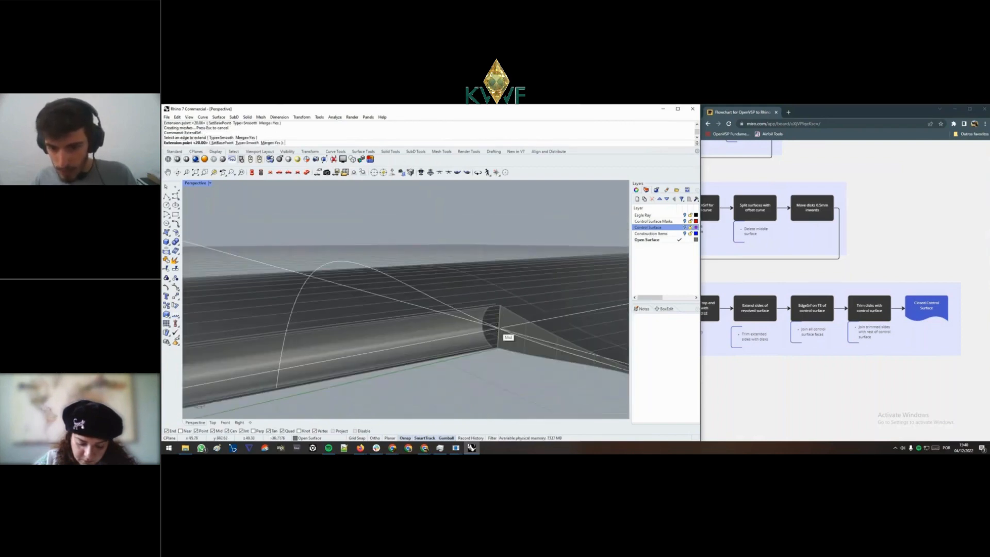
pyautogui.click(494, 326)
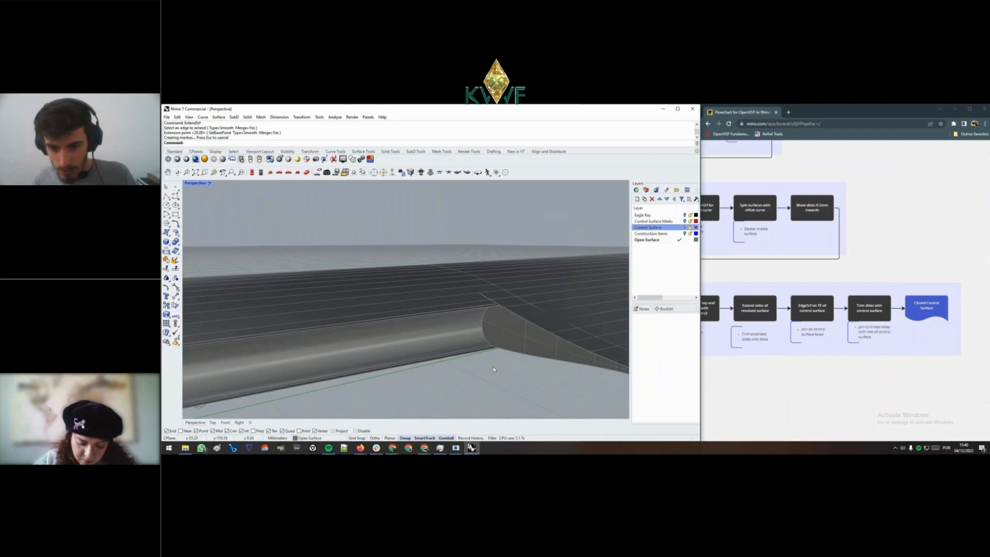
# - Explode the trimmed offset leading-edge polysurface into separate surfaces
pyautogui.moveTo(493, 369); pyautogui.dragTo(457, 307, button='right')
pyautogui.rightClick(478, 312)
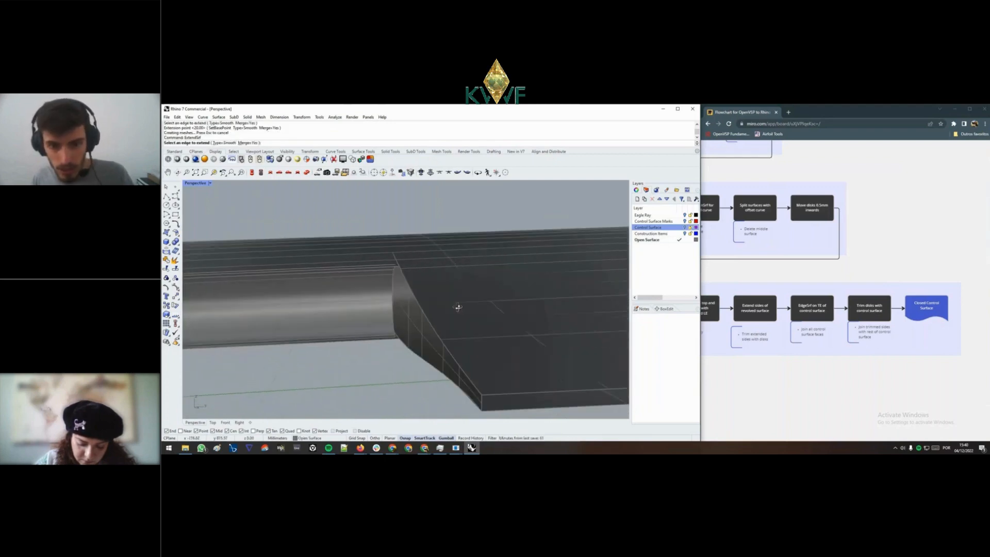
pyautogui.scroll(8, 394, 292)
pyautogui.scroll(-4, 392, 293)
pyautogui.press('Escape')
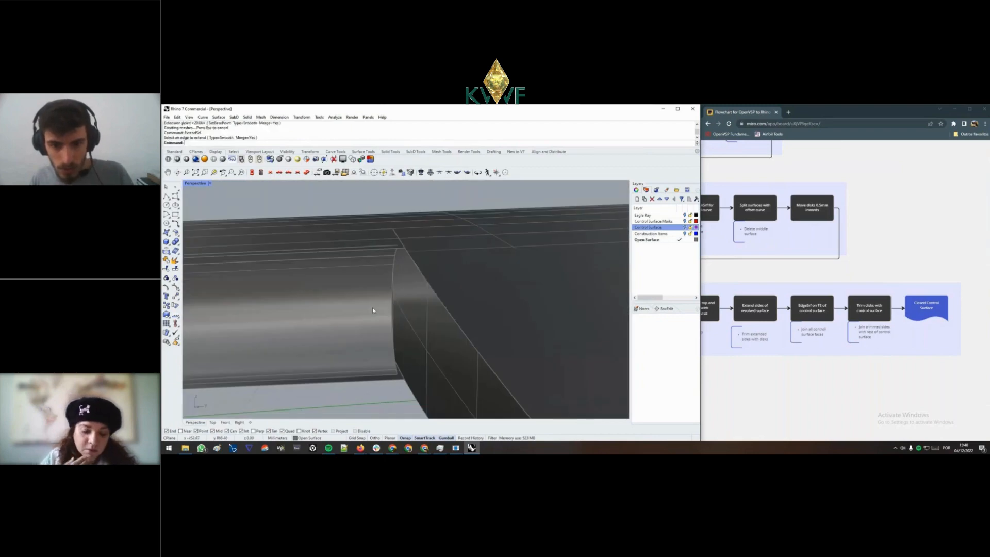
pyautogui.click(372, 308)
pyautogui.write('Explode')
pyautogui.press('Return')
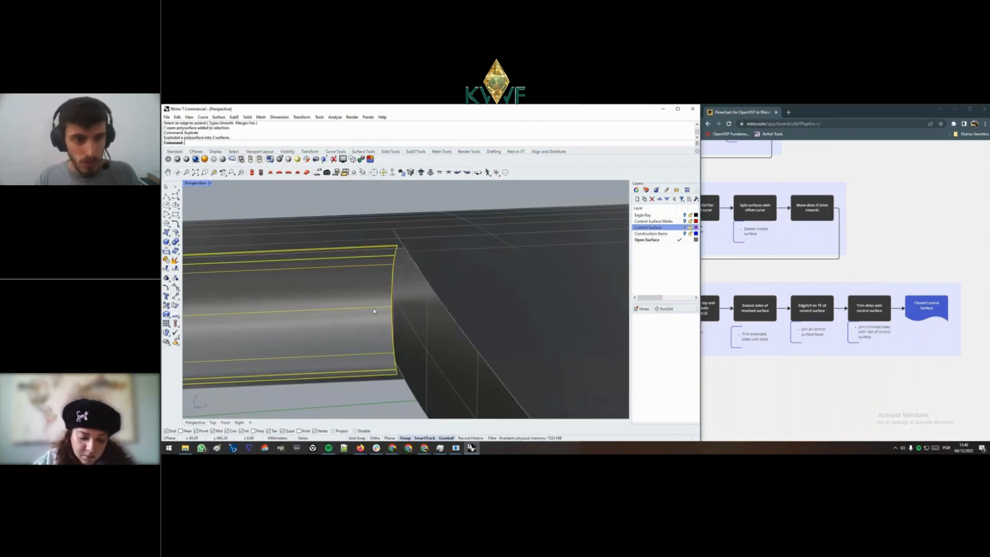
pyautogui.click(373, 403)
pyautogui.moveTo(395, 391); pyautogui.dragTo(383, 387, button='right')
pyautogui.rightClick(373, 280)
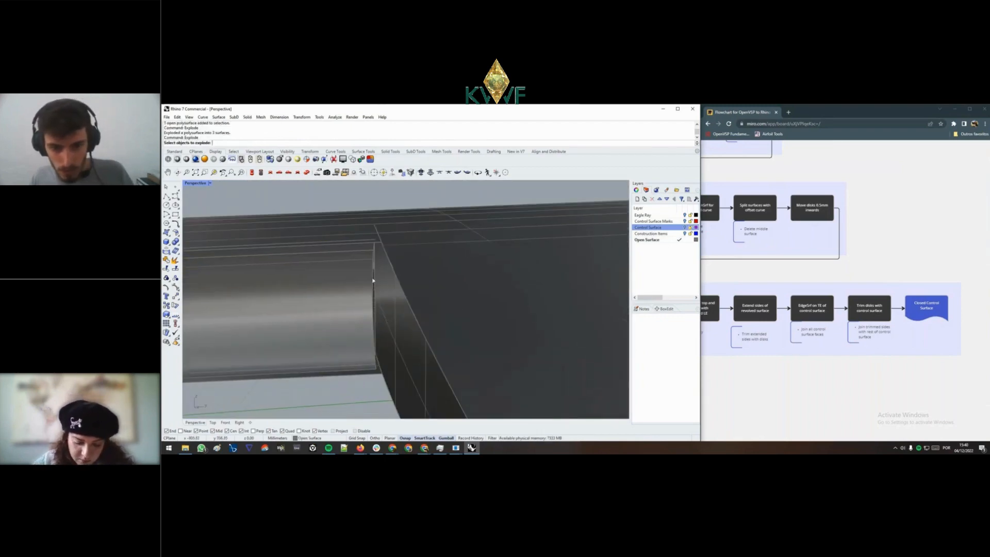
pyautogui.click(373, 281)
pyautogui.press('Escape')
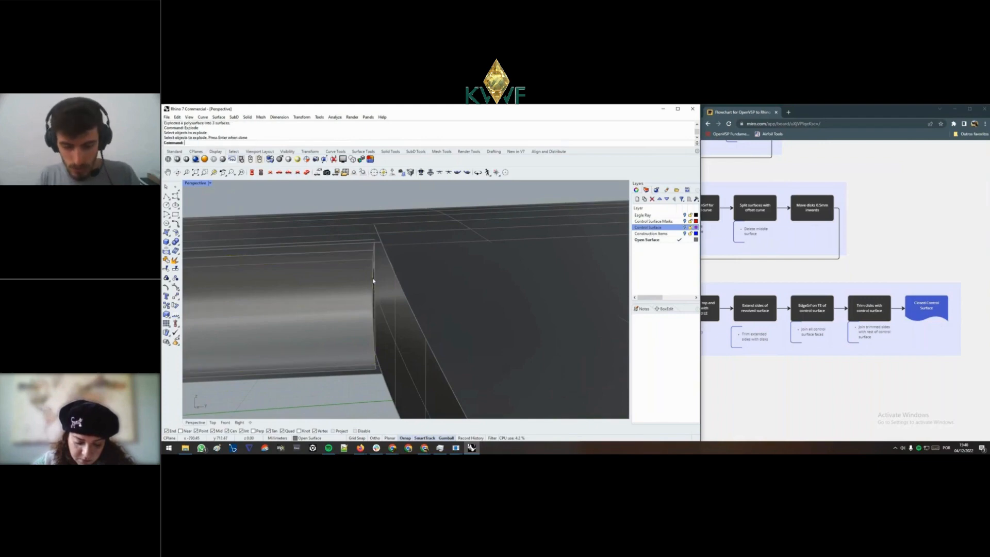
pyautogui.press('Return')
pyautogui.click(373, 281)
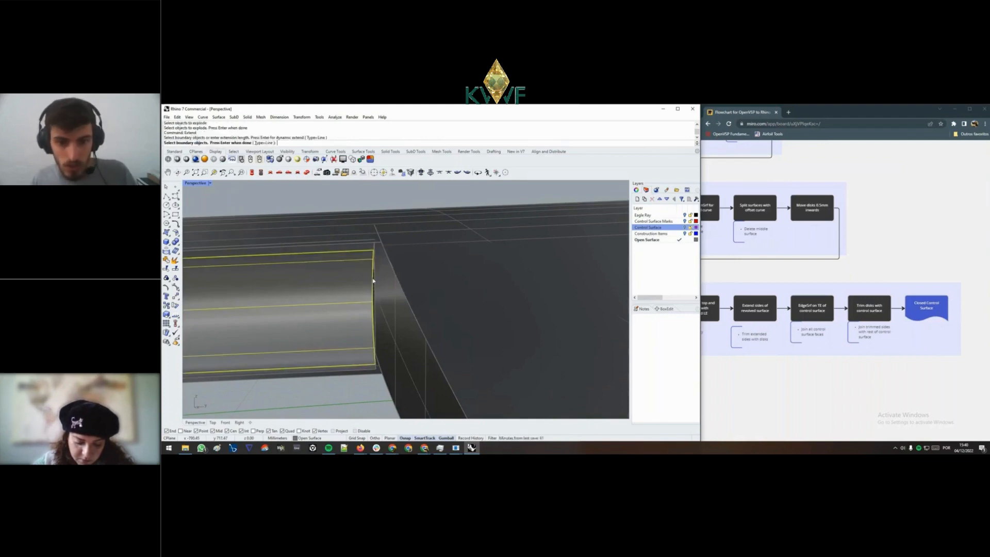
pyautogui.press('Escape')
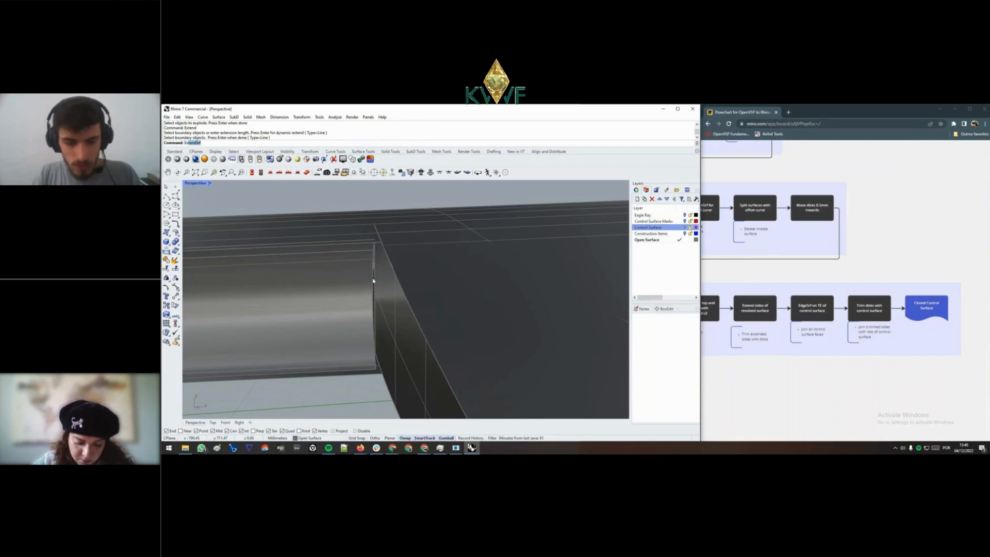
pyautogui.write('Srf')
pyautogui.press('Return')
pyautogui.click(373, 281)
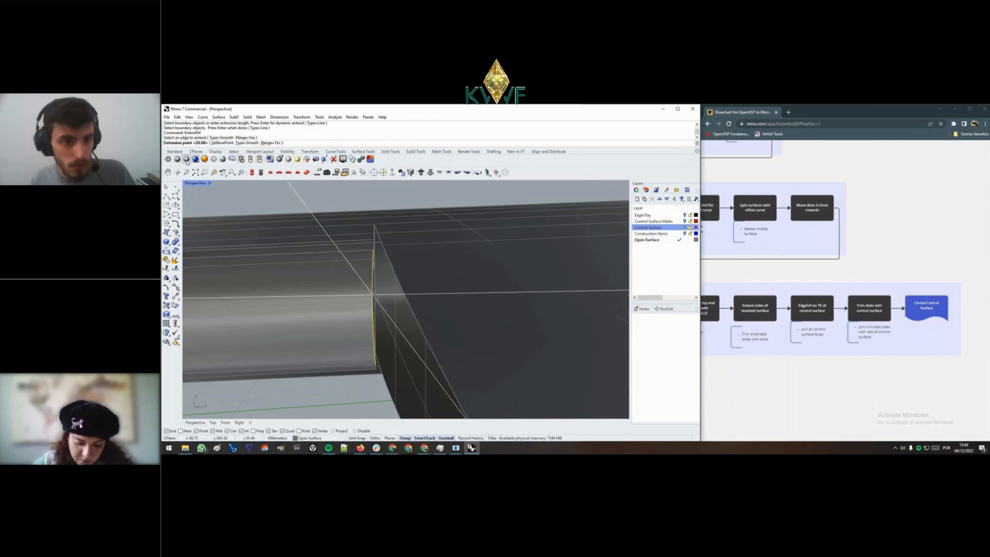
# - Switch the Perspective viewport to Ghosted display around the gap between the rounded surface and the end cap
pyautogui.click(186, 160)
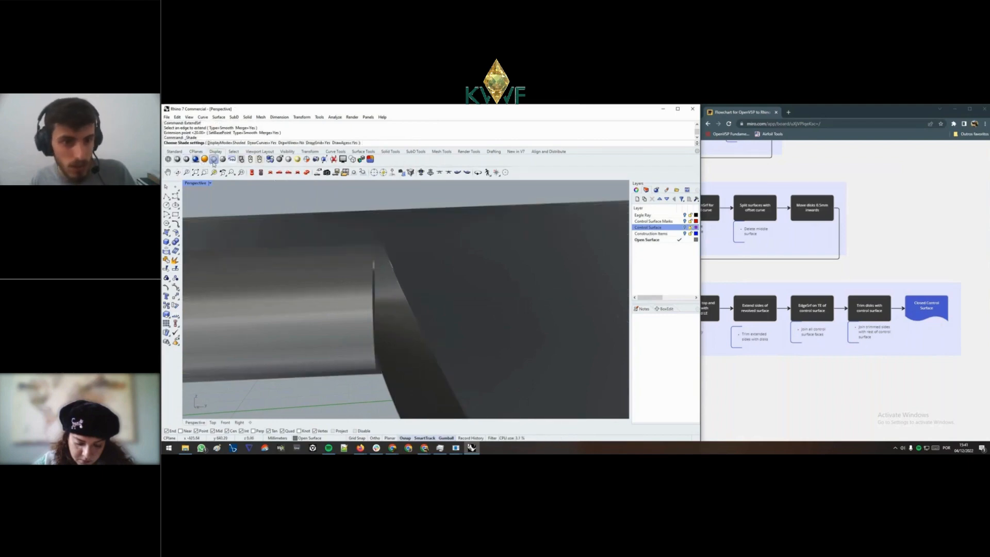
pyautogui.click(214, 160)
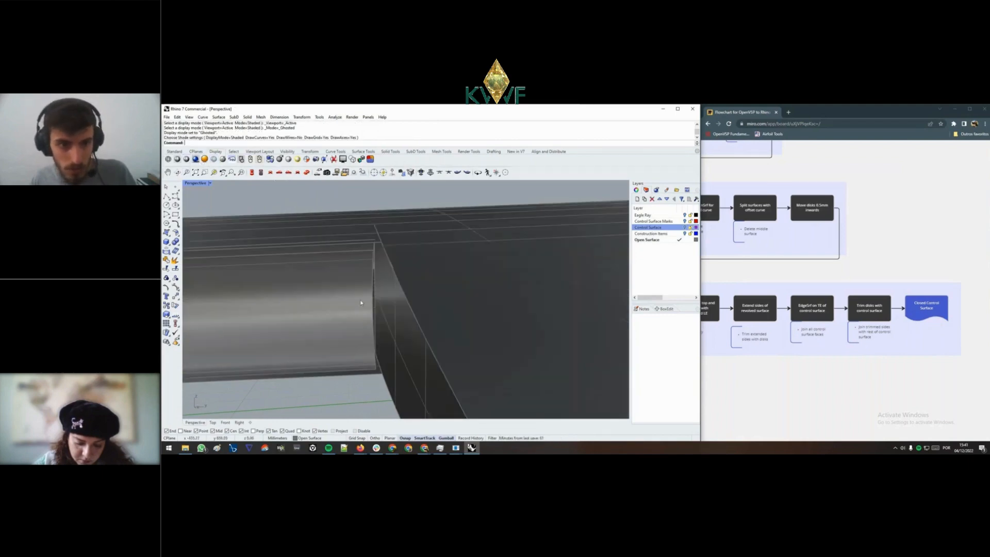
pyautogui.keyDown('shift'); pyautogui.moveTo(361, 302); pyautogui.dragTo(393, 289, button='right'); pyautogui.keyUp('shift')
pyautogui.click(213, 159)
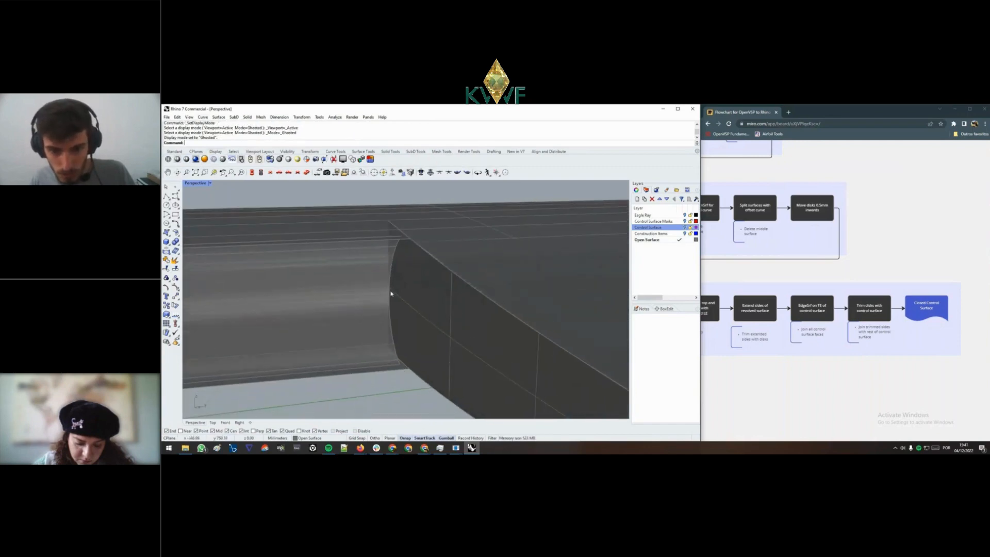
# - Extend the rounded offset leading-edge surface's side edge past the adjacent end cap with ExtendSrf
pyautogui.rightClick(391, 293)
pyautogui.press('Return')
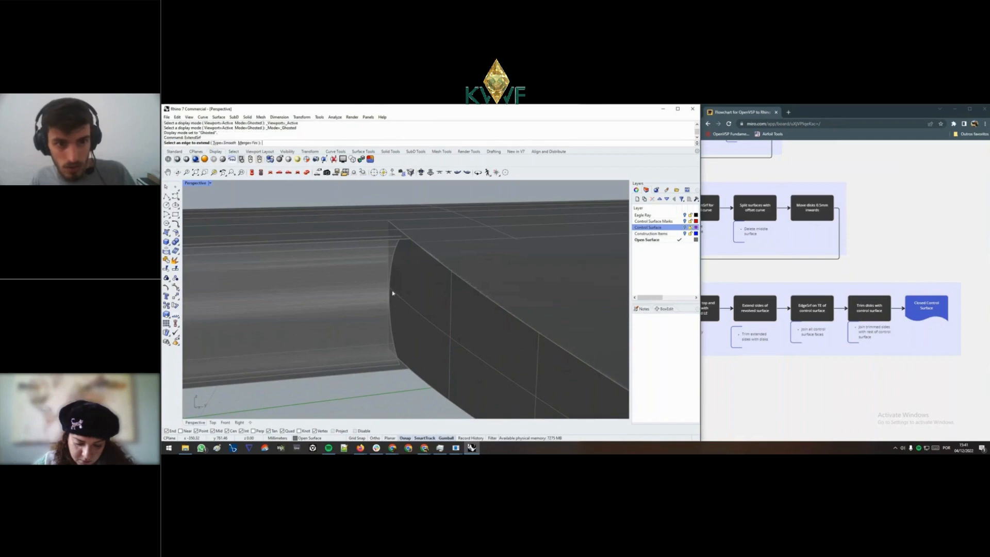
pyautogui.click(391, 291)
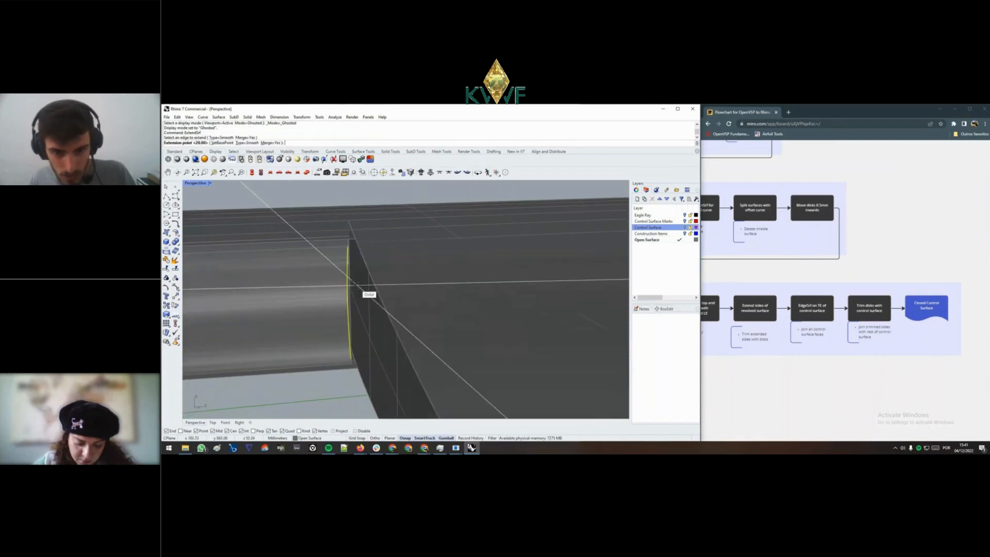
pyautogui.click(387, 289)
pyautogui.rightClick(387, 288)
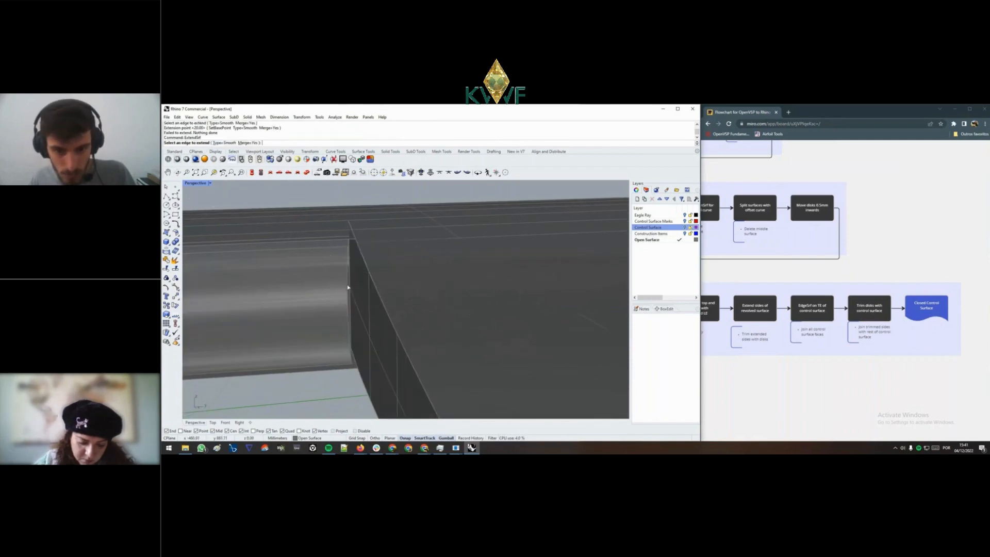
pyautogui.click(348, 290)
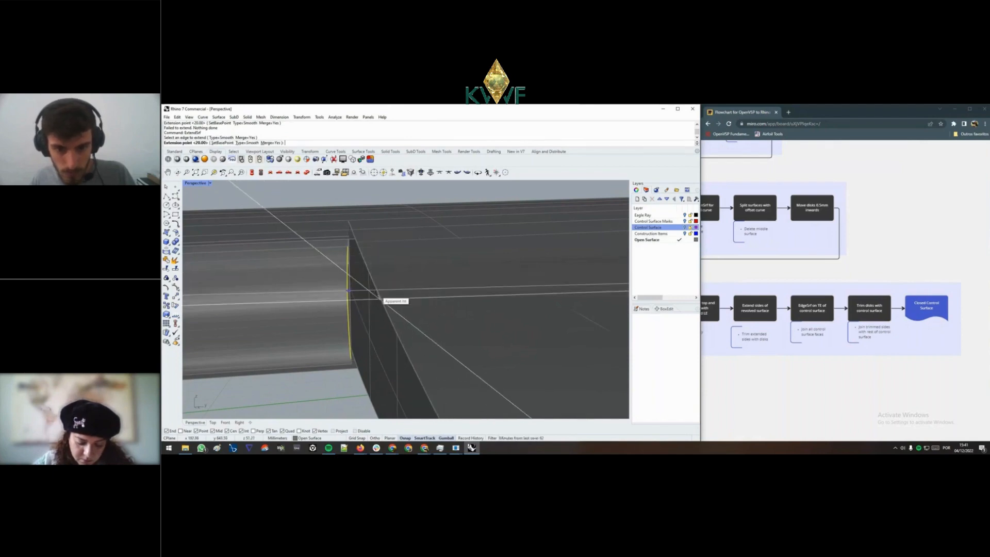
pyautogui.click(355, 289)
pyautogui.rightClick(346, 260)
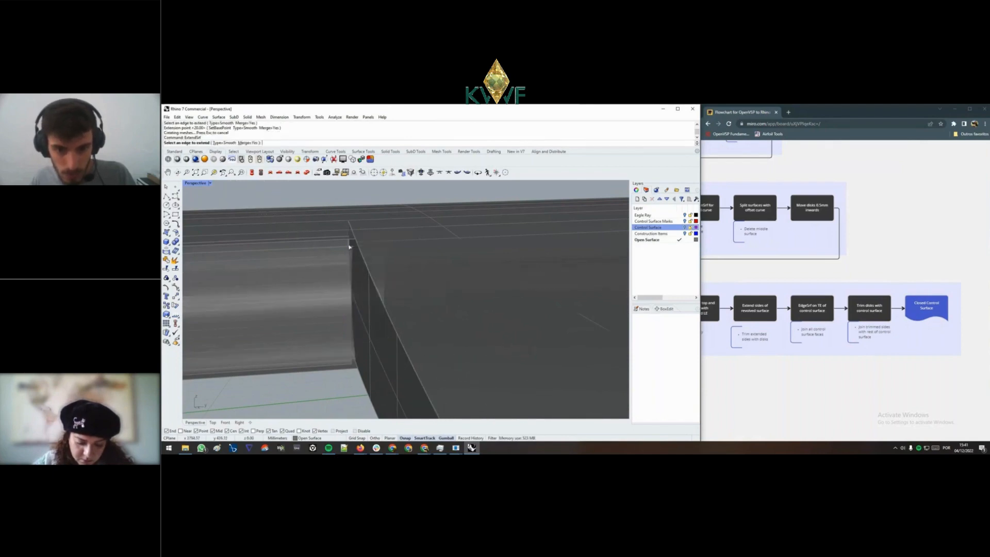
# - Extend the end edge of the narrow strip above the rounded surface past the same end cap
pyautogui.click(349, 247)
pyautogui.moveTo(349, 247)
pyautogui.mouseDown(button='right')
pyautogui.moveTo(342, 194)
pyautogui.moveTo(341, 236)
pyautogui.mouseUp(button='right')
pyautogui.press('Escape')
pyautogui.click(341, 198)
pyautogui.press('Escape')
pyautogui.scroll(3, 342, 196)
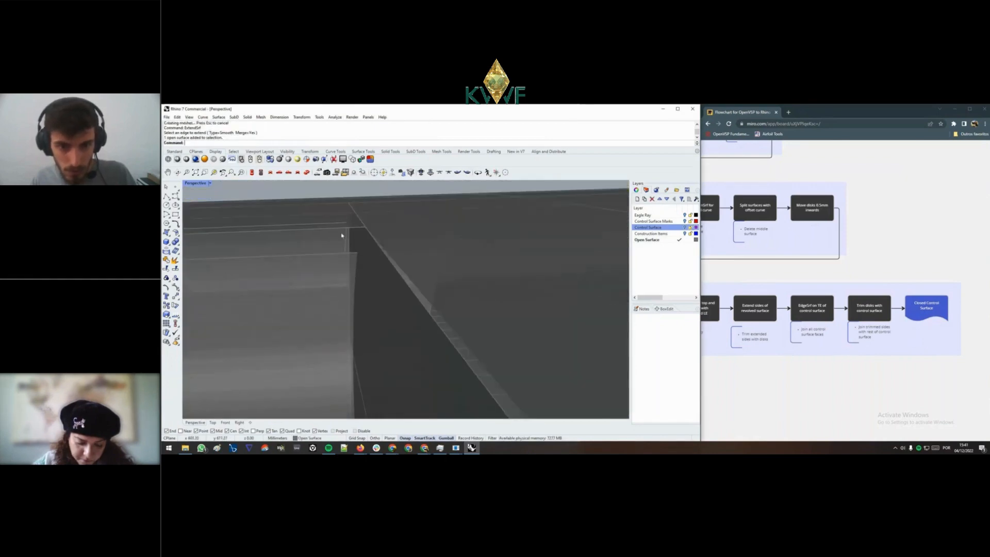
pyautogui.rightClick(341, 235)
pyautogui.click(346, 236)
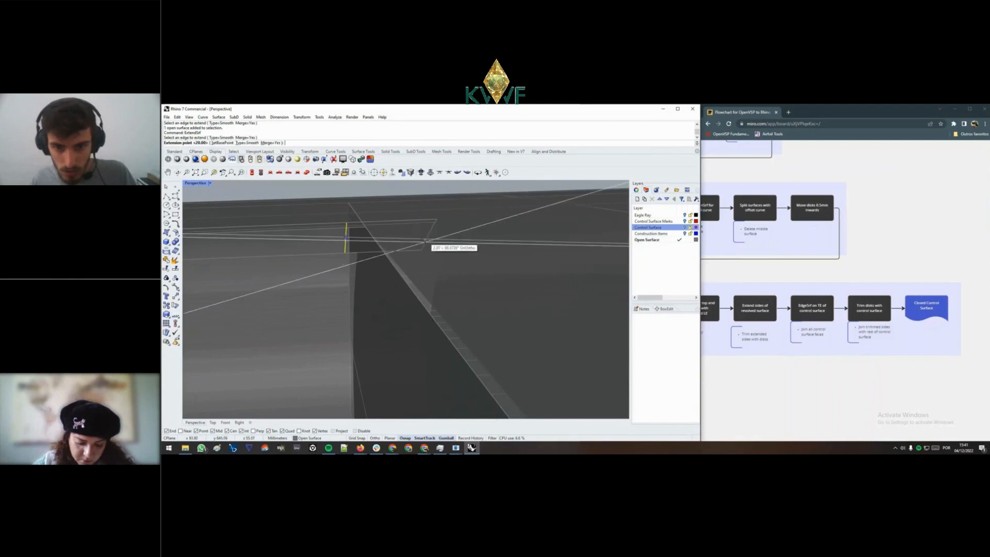
pyautogui.click(425, 241)
# - Extend the end edge of the narrow strip below the rounded surface past the same end cap
pyautogui.scroll(5, 356, 315)
pyautogui.rightClick(359, 311)
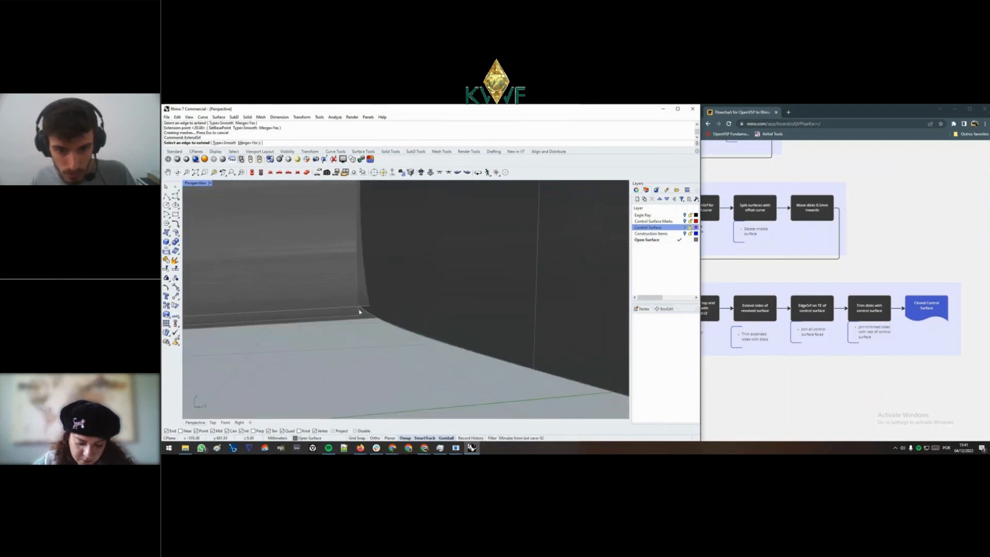
pyautogui.click(360, 311)
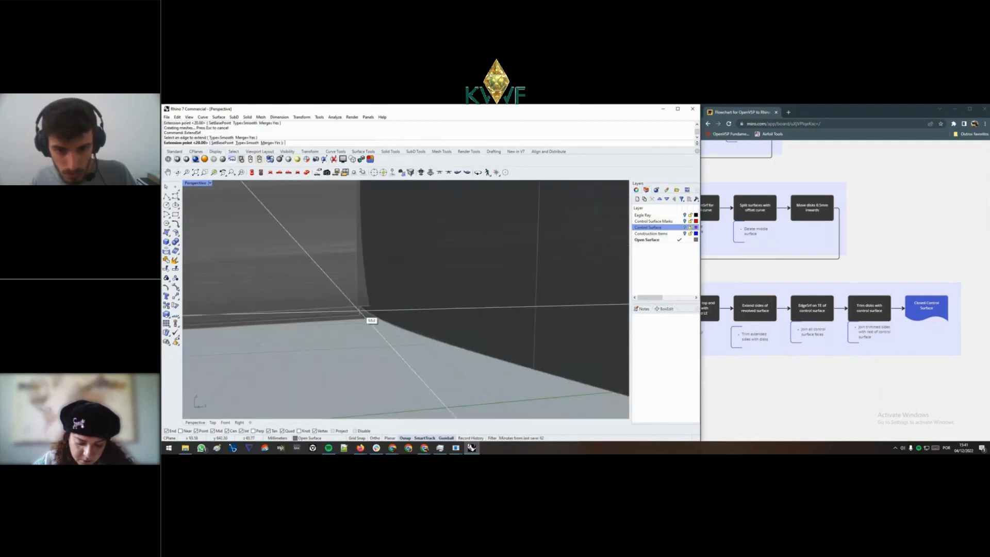
pyautogui.click(428, 308)
pyautogui.press('Return')
pyautogui.click(359, 311)
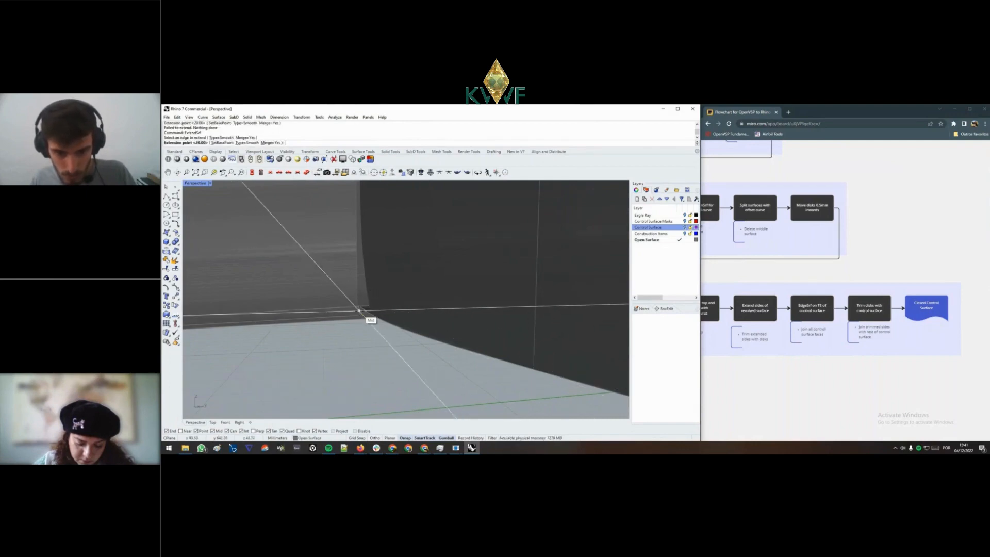
pyautogui.click(360, 311)
pyautogui.press('Return')
pyautogui.click(359, 310)
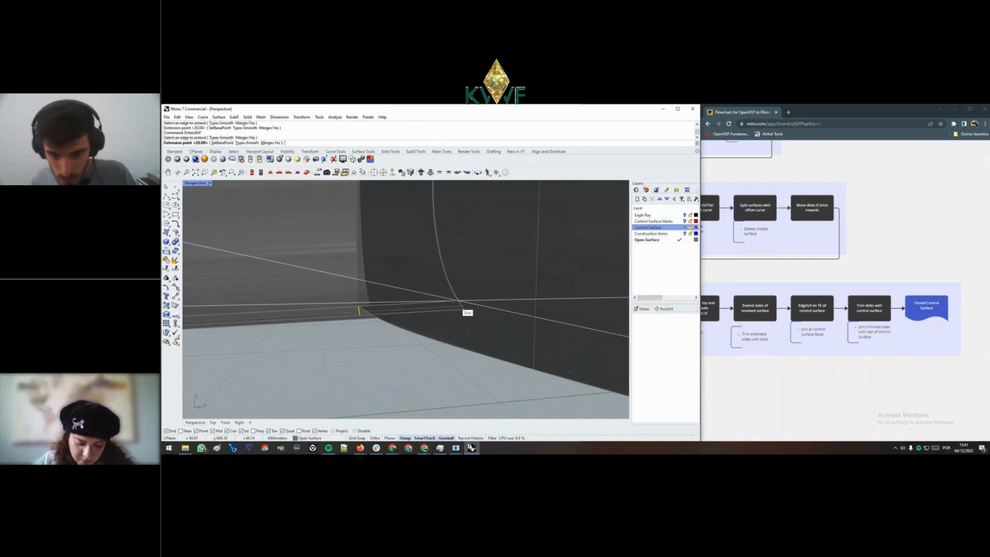
pyautogui.click(458, 301)
# - Extend the rounded surface's side edge at the cutout's opposite end past the end cap there
pyautogui.scroll(-10, 457, 304)
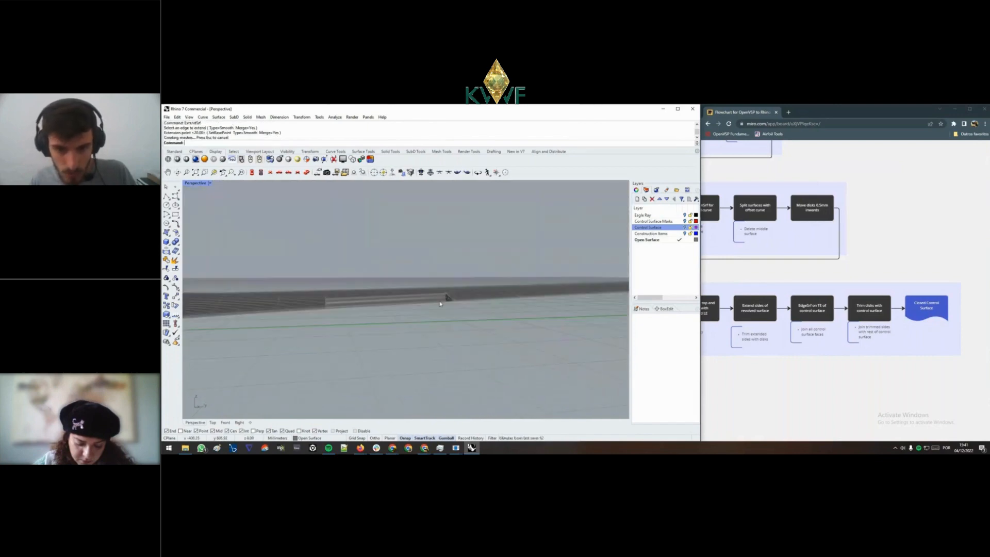
pyautogui.moveTo(446, 300); pyautogui.dragTo(490, 312, button='right')
pyautogui.scroll(10, 431, 305)
pyautogui.press('Return')
pyautogui.click(429, 303)
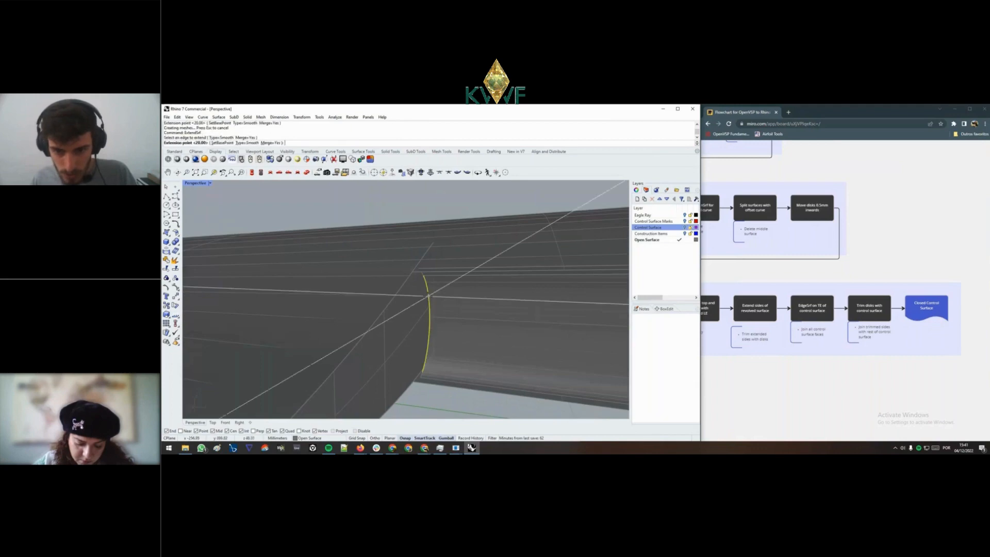
pyautogui.moveTo(438, 333); pyautogui.dragTo(464, 330, button='right')
pyautogui.keyDown('shift'); pyautogui.moveTo(464, 330); pyautogui.dragTo(468, 318, button='right'); pyautogui.keyUp('shift')
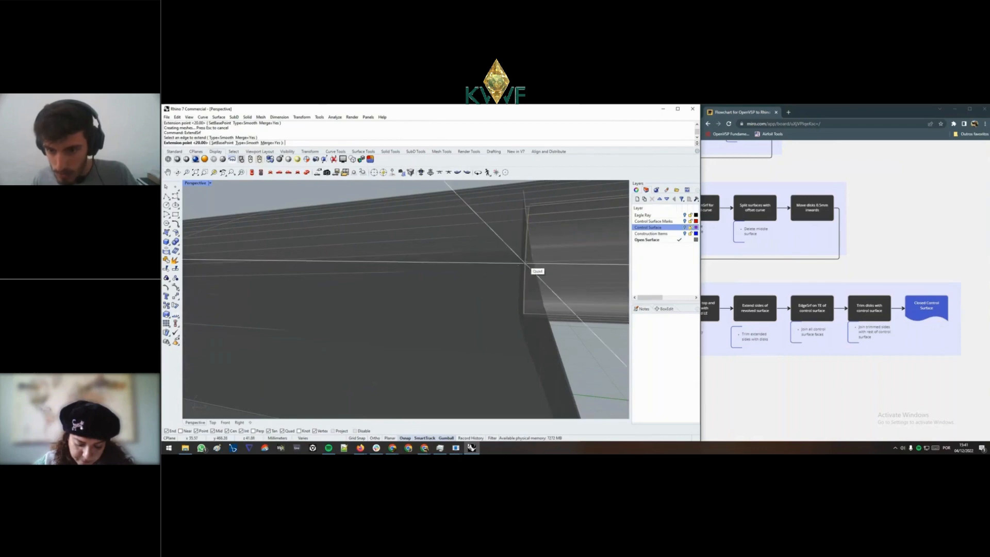
pyautogui.press('Return')
pyautogui.moveTo(542, 223); pyautogui.dragTo(530, 219, button='right')
pyautogui.rightClick(508, 264)
pyautogui.click(507, 265)
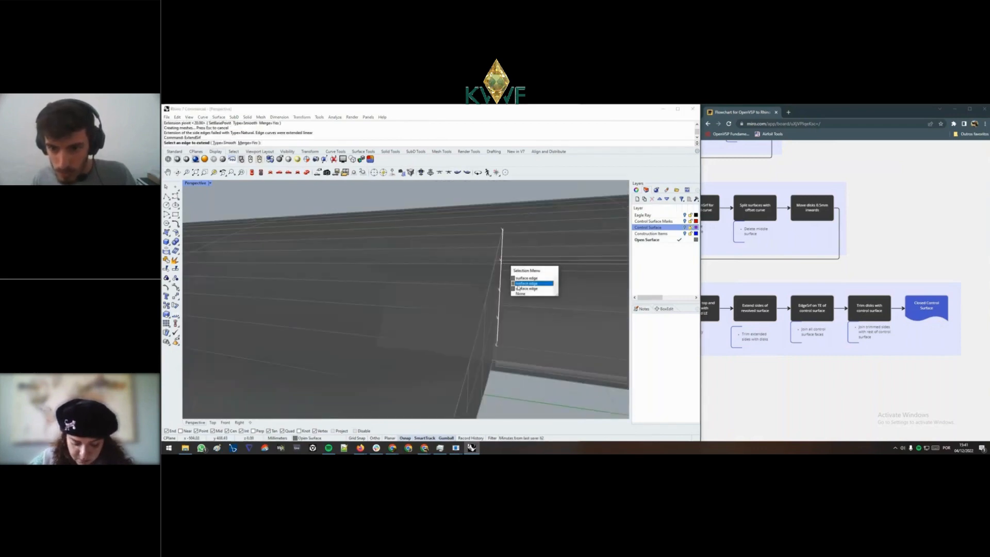
pyautogui.click(523, 278)
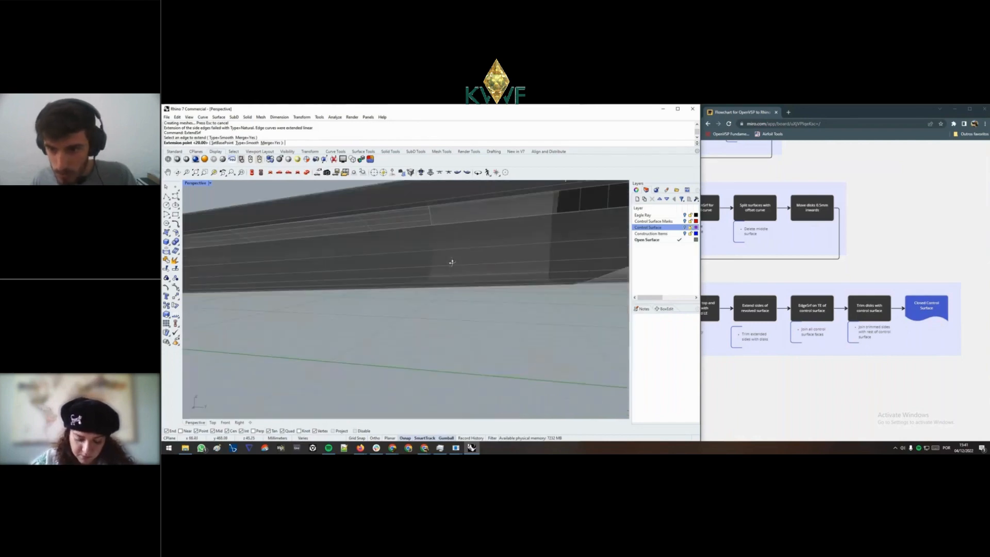
pyautogui.click(473, 227)
# - Hide the upper wing skin that covers the end cap and the extended rounded surface
pyautogui.click(426, 228)
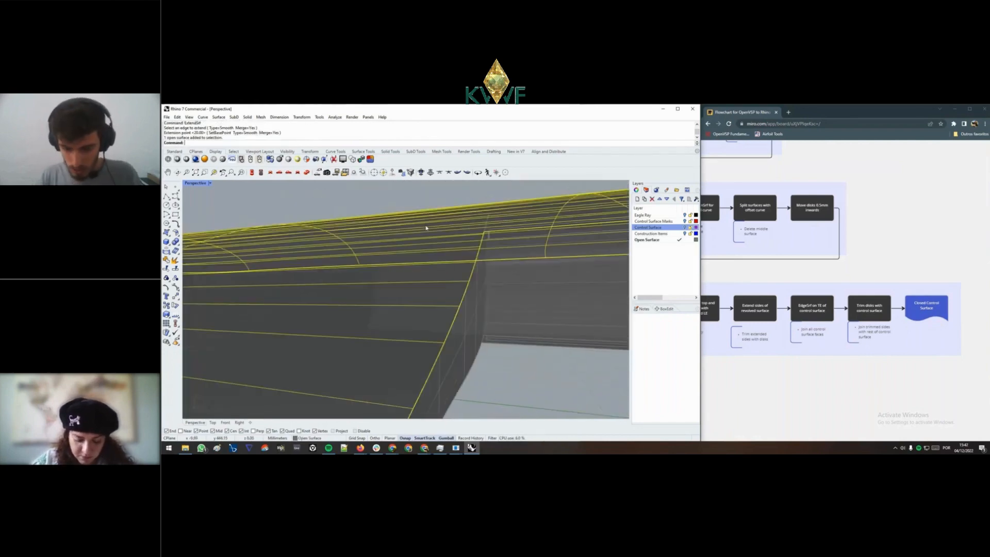
pyautogui.write('Hide')
pyautogui.press('Return')
pyautogui.moveTo(426, 228); pyautogui.dragTo(443, 294, button='right')
pyautogui.rightClick(505, 258)
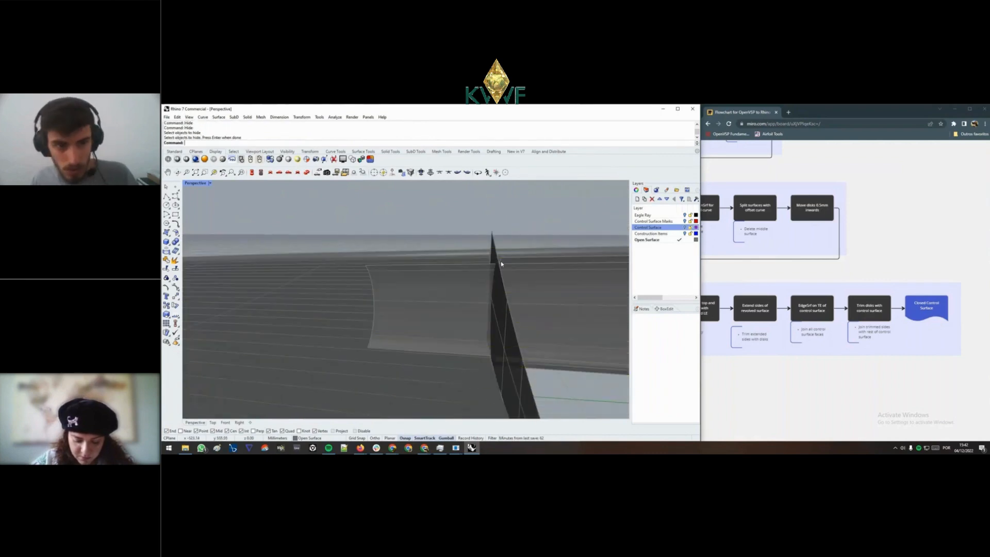
# - Extend the upper narrow strip's edge past the exposed end cap with ExtendSrf
pyautogui.write('ExtendSrf')
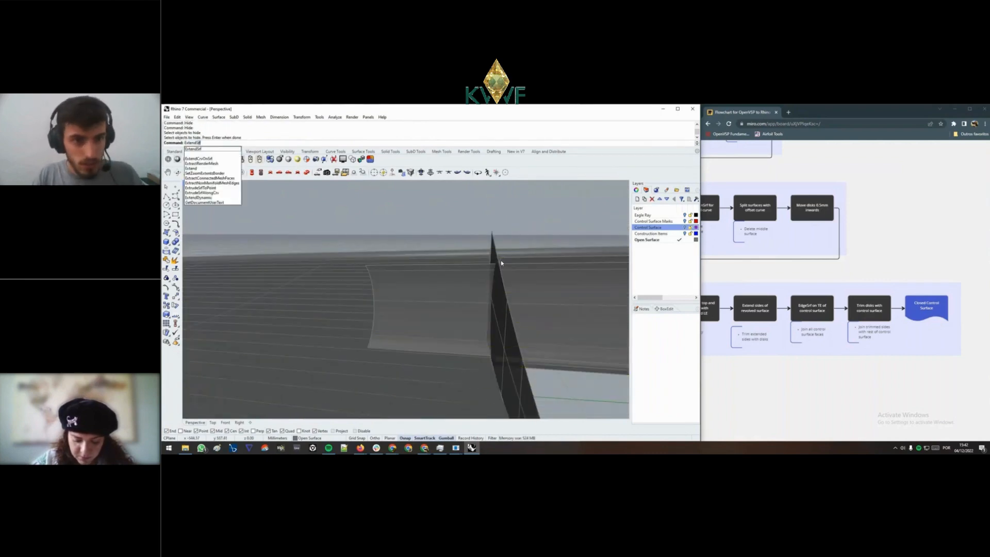
pyautogui.press('Return')
pyautogui.click(504, 264)
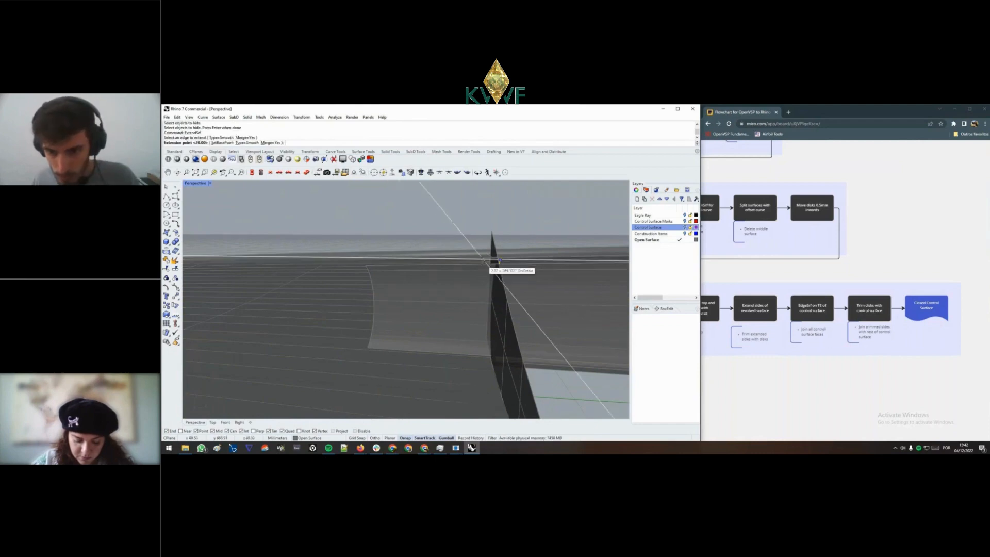
pyautogui.click(457, 257)
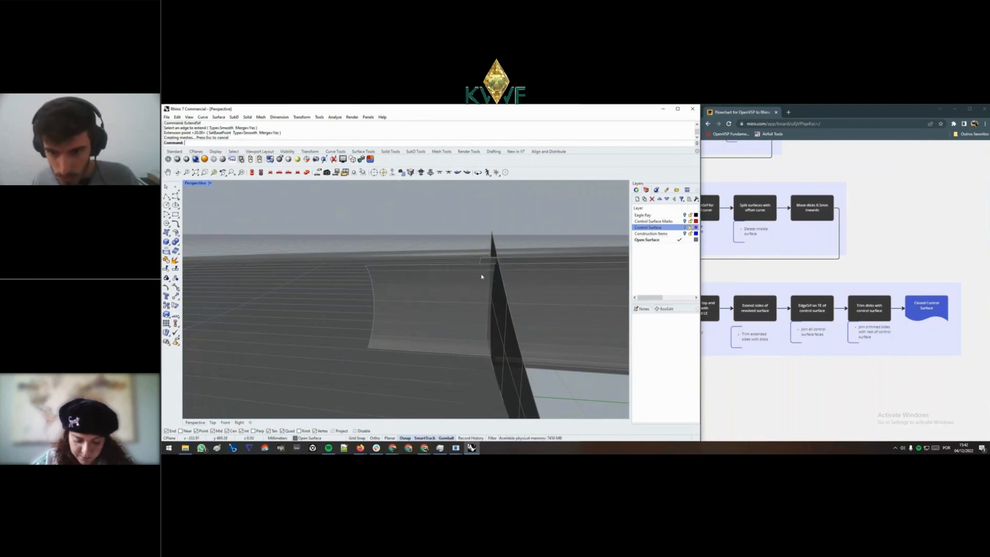
# - Extend the lower narrow strip's edge past the exposed end cap
pyautogui.scroll(3, 482, 274)
pyautogui.press('Return')
pyautogui.moveTo(479, 312); pyautogui.dragTo(526, 305, button='right')
pyautogui.click(412, 297)
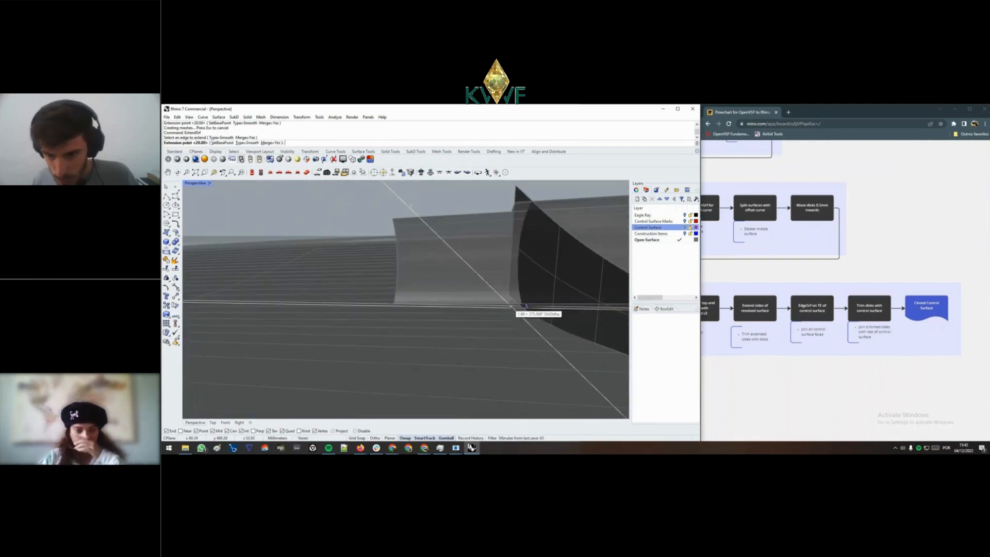
pyautogui.click(514, 315)
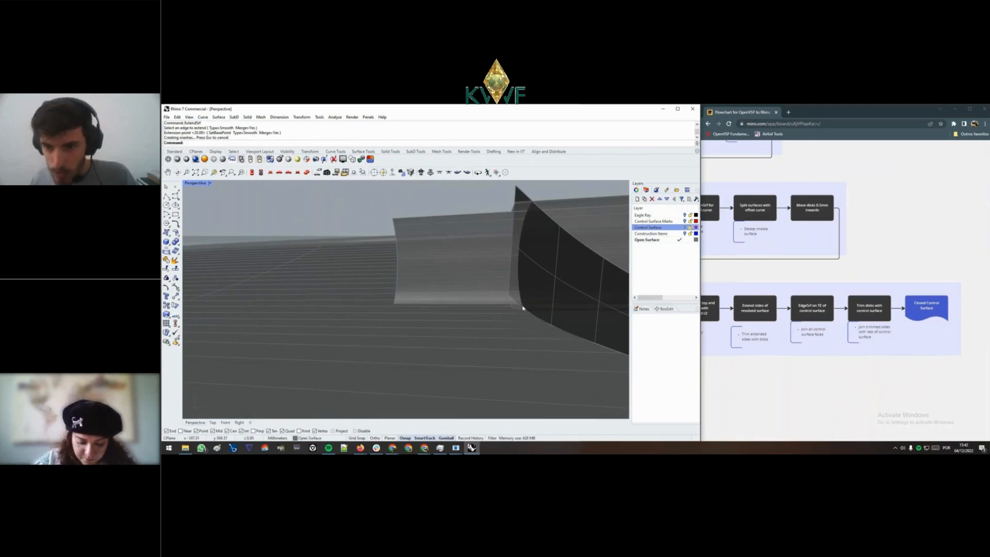
# - Trim the excess forward part off the exposed end cap, using the rounded surface and both narrow strips as cutting objects
pyautogui.moveTo(514, 306); pyautogui.dragTo(490, 311, button='right')
pyautogui.scroll(3, 501, 297)
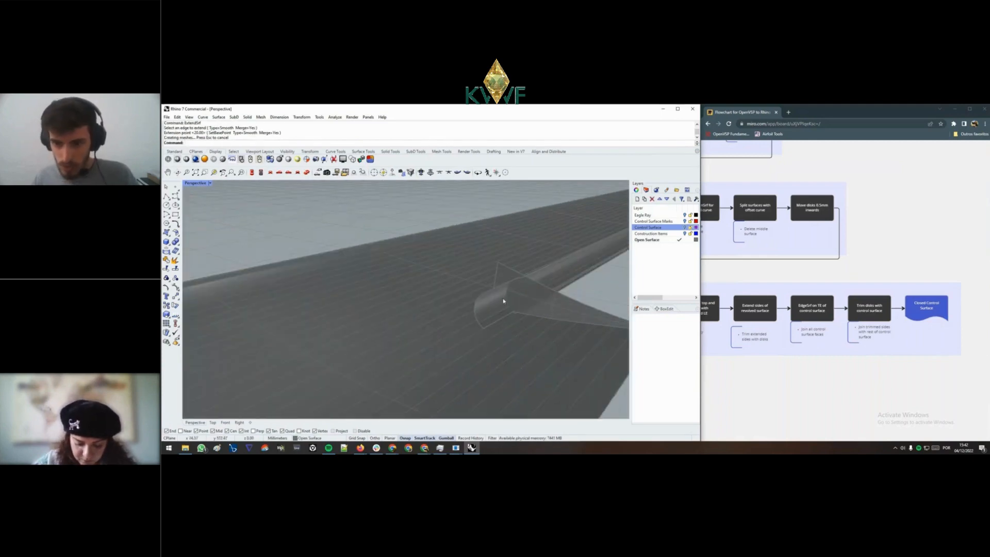
pyautogui.press('Return')
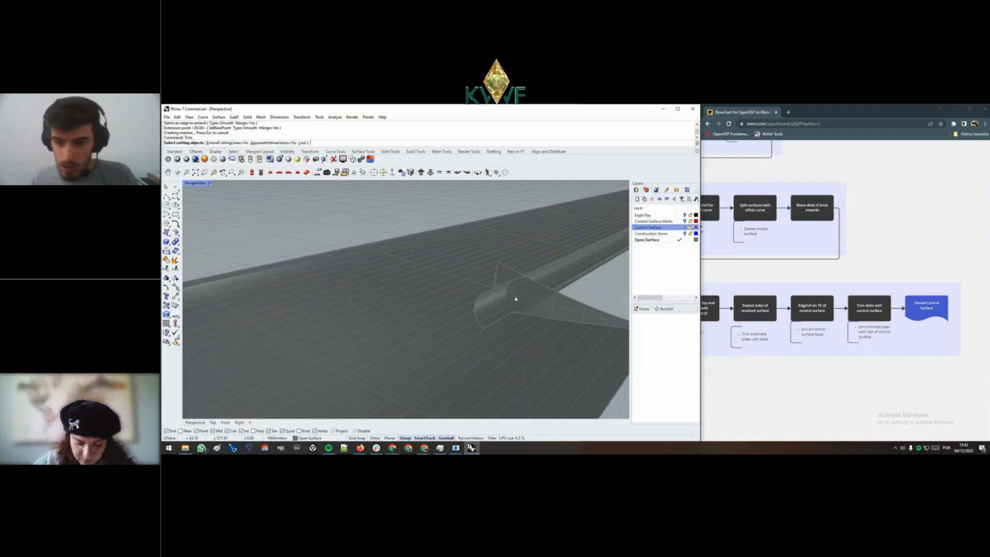
pyautogui.scroll(5, 515, 298)
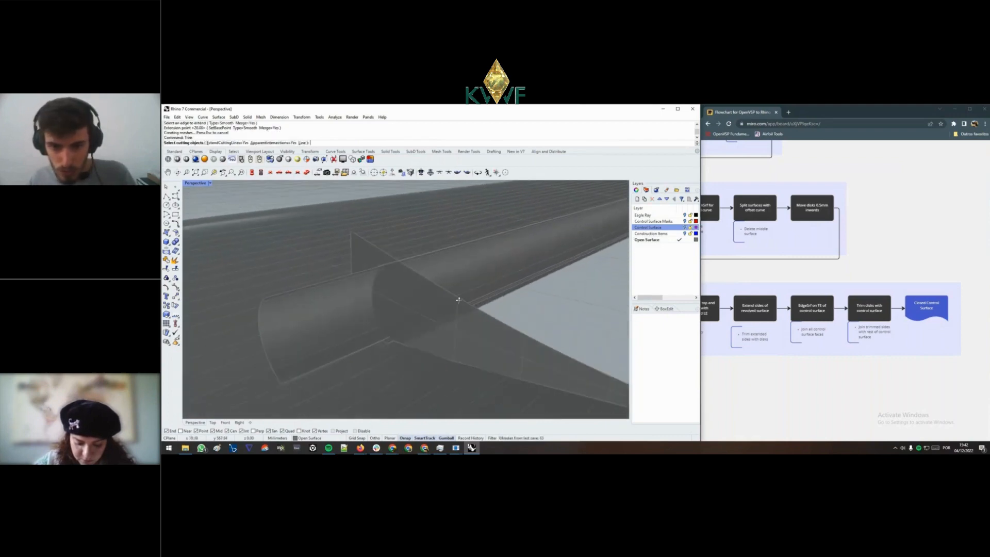
pyautogui.scroll(2, 458, 299)
pyautogui.click(455, 262)
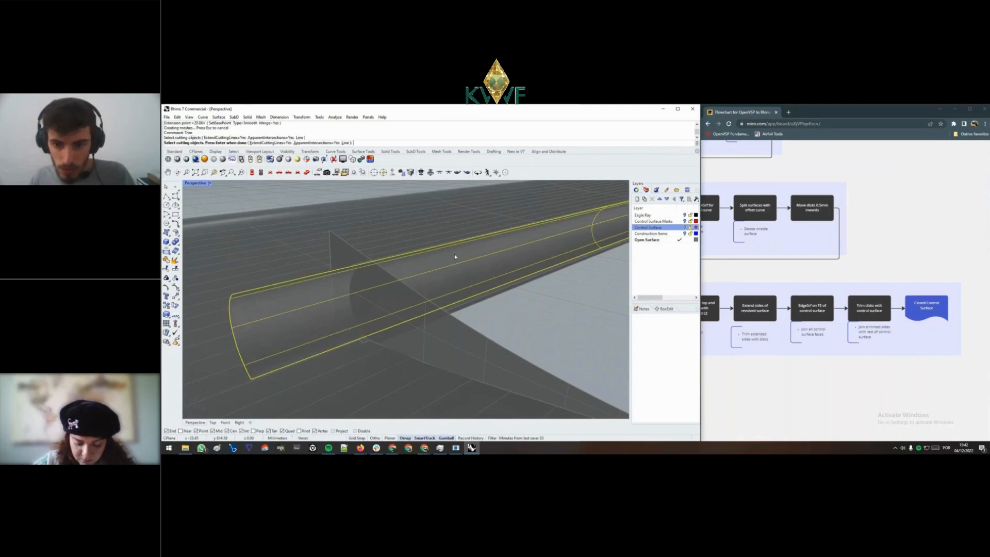
pyautogui.click(452, 245)
pyautogui.click(473, 297)
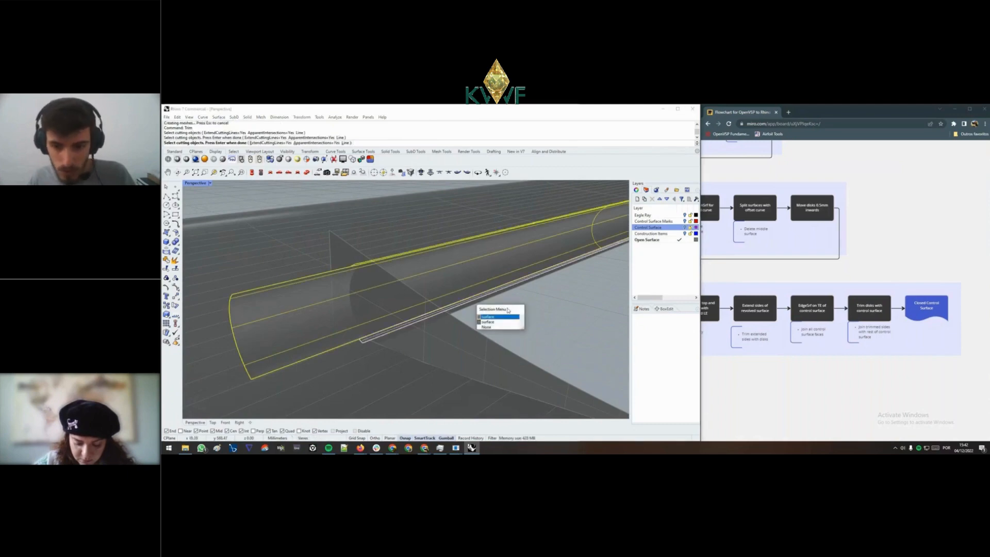
pyautogui.click(496, 321)
pyautogui.press('Return')
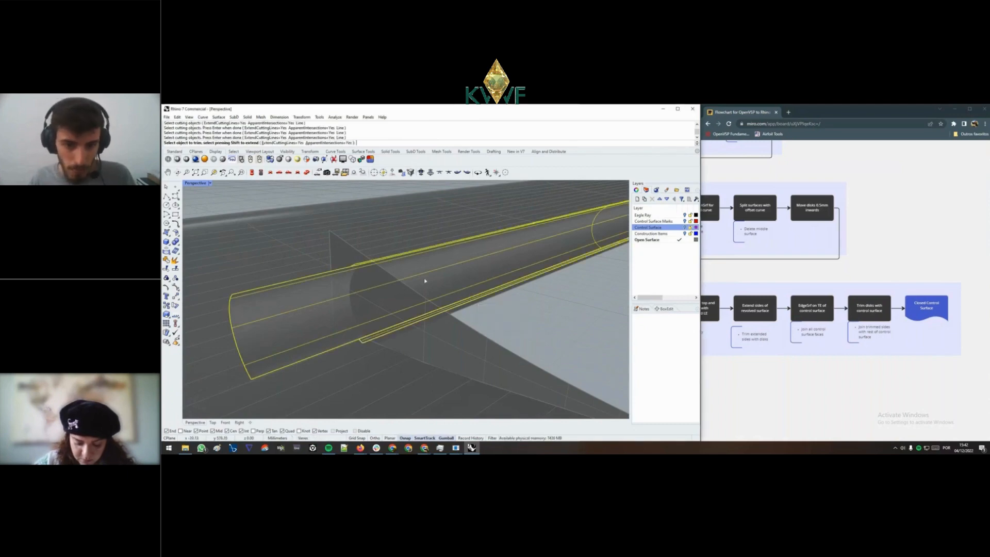
pyautogui.click(352, 257)
pyautogui.moveTo(344, 274); pyautogui.dragTo(380, 281, button='right')
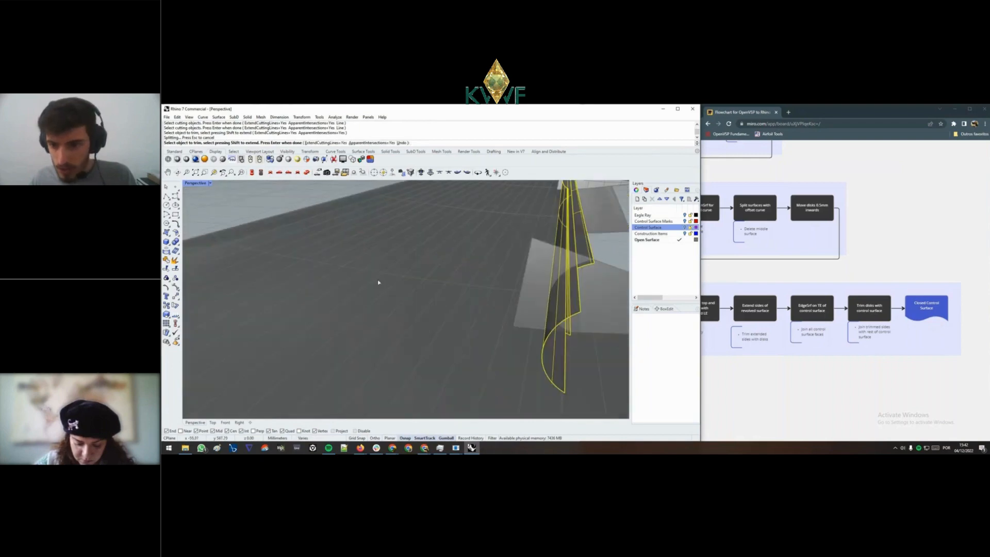
pyautogui.click(549, 262)
# - Trim the far end cap's excess forward part with the same cutting surfaces and finish the Trim command
pyautogui.moveTo(549, 255); pyautogui.dragTo(504, 333, button='right')
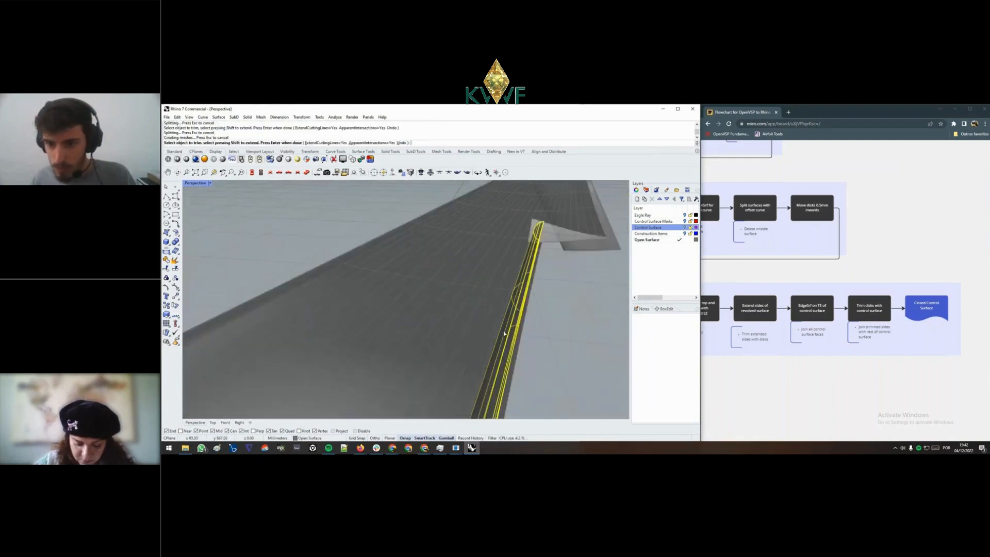
pyautogui.moveTo(528, 252); pyautogui.dragTo(497, 332, button='right')
pyautogui.click(536, 253)
pyautogui.scroll(-5, 536, 253)
pyautogui.rightClick(536, 253)
# - Trim the overhanging ends of the cavity's rounded surface and narrow strip at the near end cap, using both end caps as cutting objects
pyautogui.rightClick(464, 294)
pyautogui.click(527, 295)
pyautogui.click(554, 316)
pyautogui.click(490, 328)
pyautogui.rightClick(492, 310)
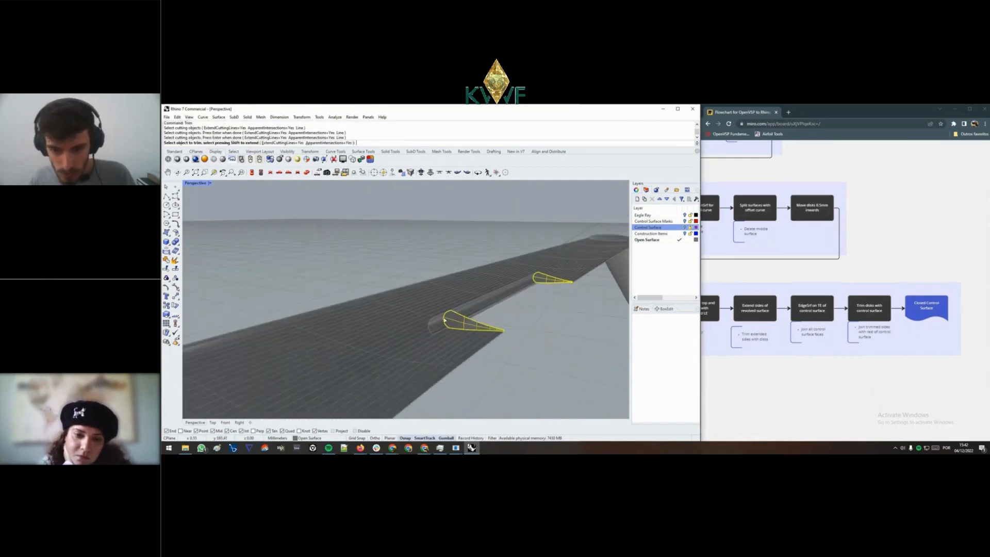
pyautogui.scroll(8, 444, 320)
pyautogui.click(433, 339)
pyautogui.click(457, 357)
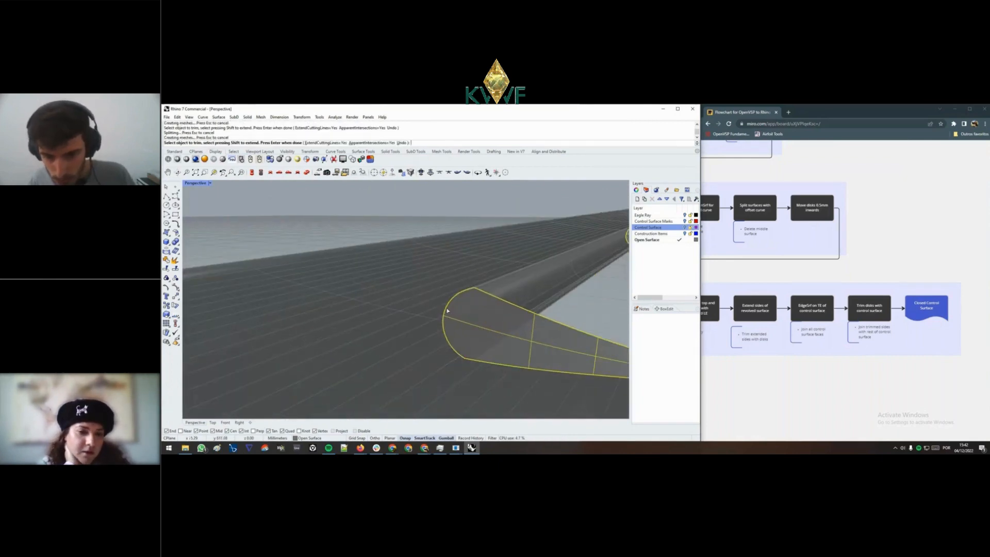
# - Trim the surface overhang beyond the other end cap with the same cutting objects and finish the Trim command
pyautogui.scroll(3, 454, 301)
pyautogui.scroll(-10, 453, 304)
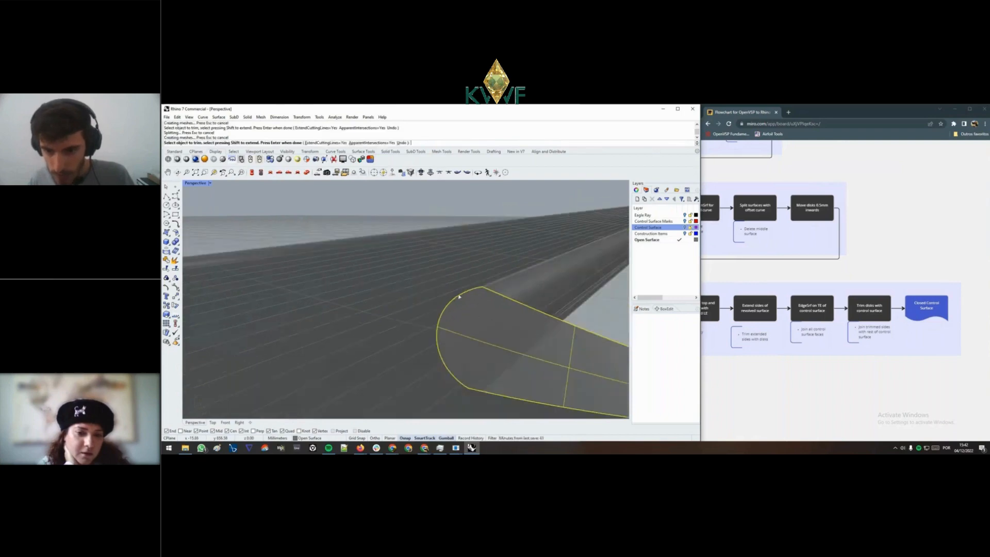
pyautogui.scroll(12, 431, 330)
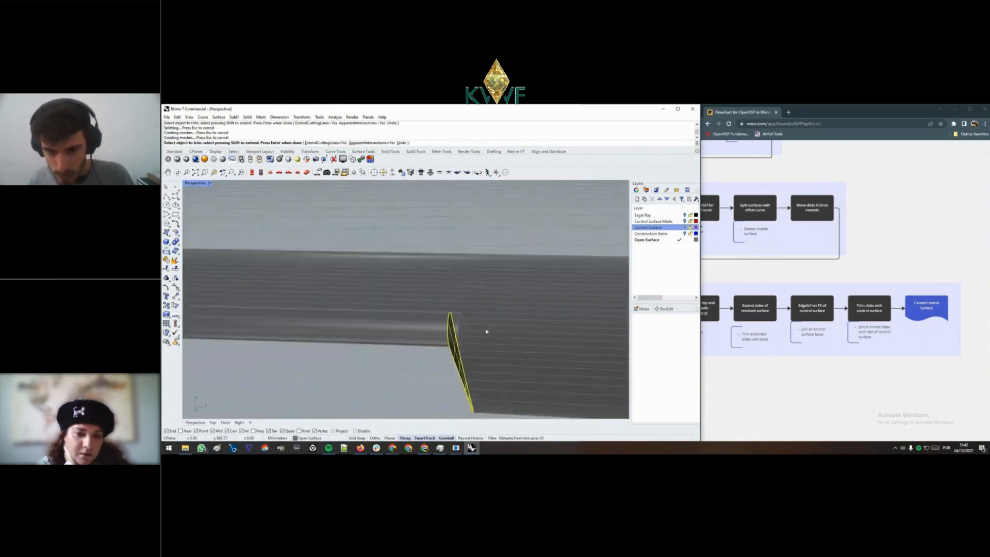
pyautogui.click(401, 350)
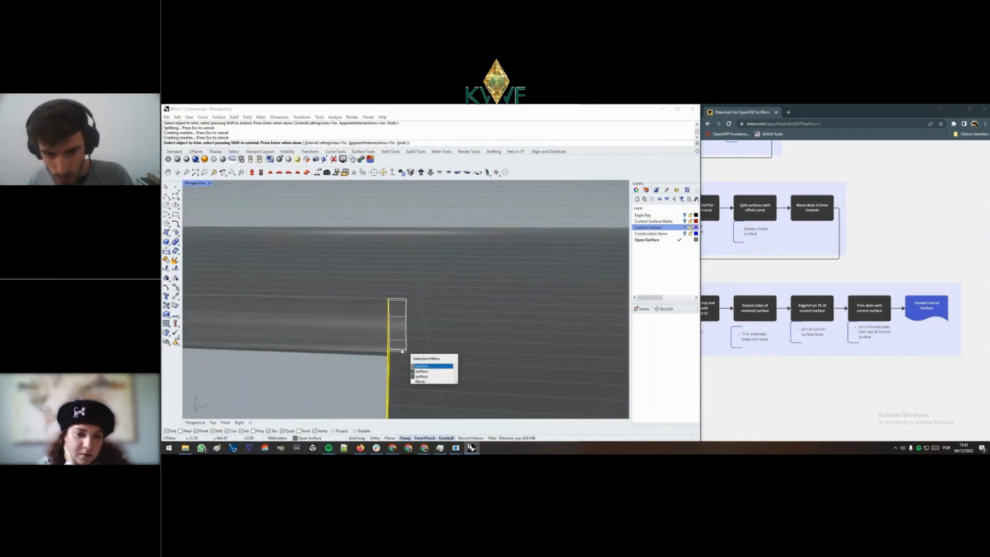
pyautogui.click(421, 366)
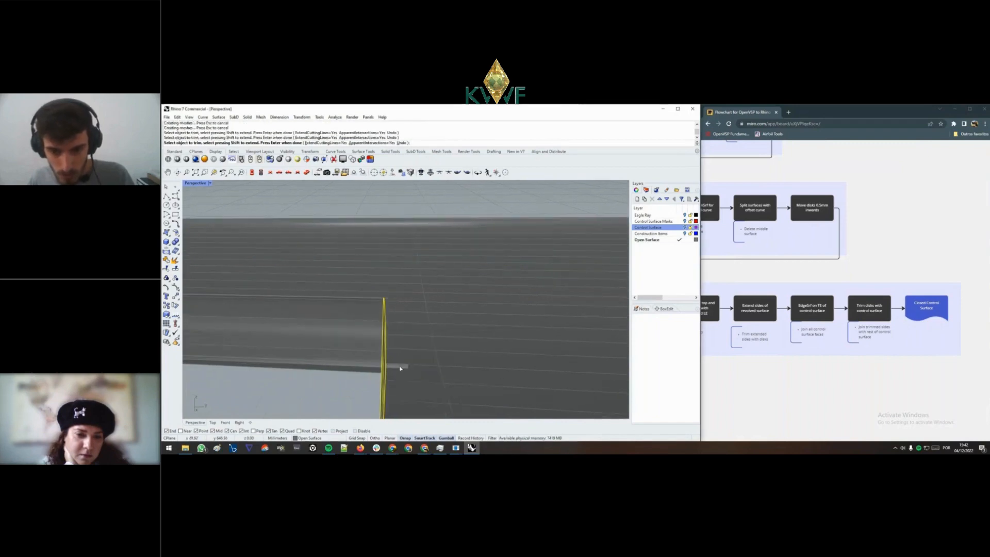
pyautogui.press('Return')
# - Show the hidden wing body and inspect the finished cavity in its trailing edge
pyautogui.scroll(-8, 376, 364)
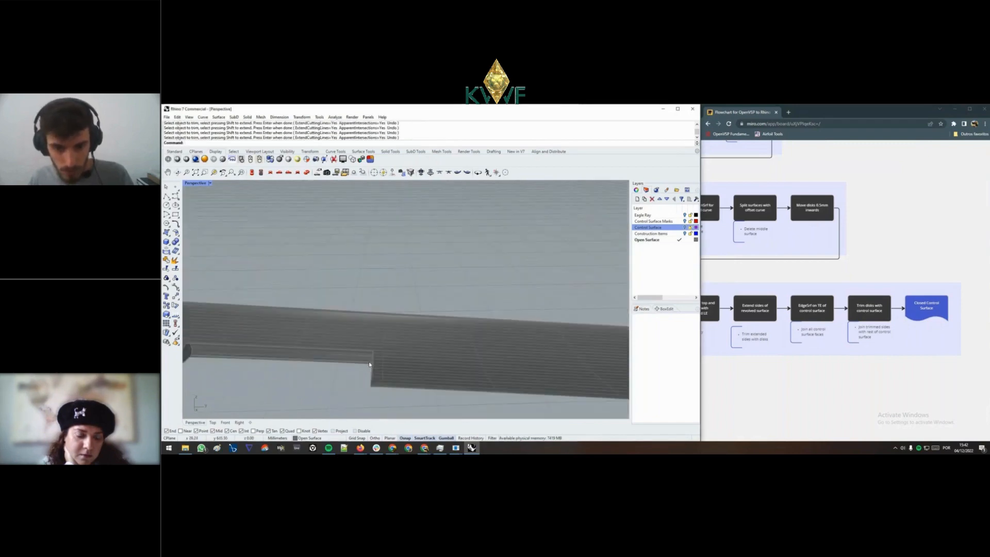
pyautogui.write('Show')
pyautogui.press('Return')
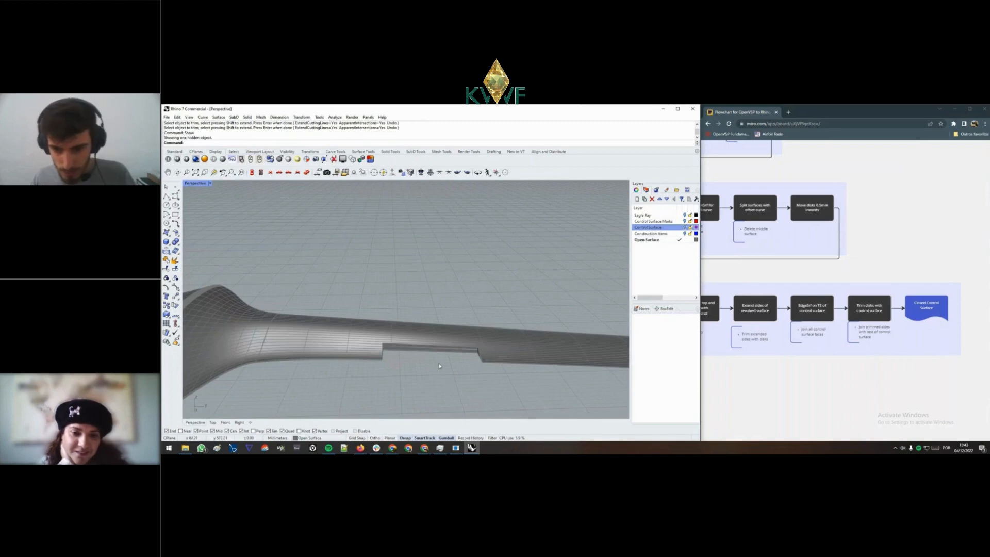
pyautogui.scroll(10, 437, 371)
pyautogui.moveTo(468, 340)
pyautogui.mouseDown(button='right')
pyautogui.moveTo(577, 326)
pyautogui.moveTo(419, 342)
pyautogui.moveTo(394, 334)
pyautogui.moveTo(414, 328)
pyautogui.moveTo(410, 342)
pyautogui.moveTo(380, 326)
pyautogui.moveTo(503, 316)
pyautogui.moveTo(541, 342)
pyautogui.moveTo(519, 352)
pyautogui.mouseUp(button='right')
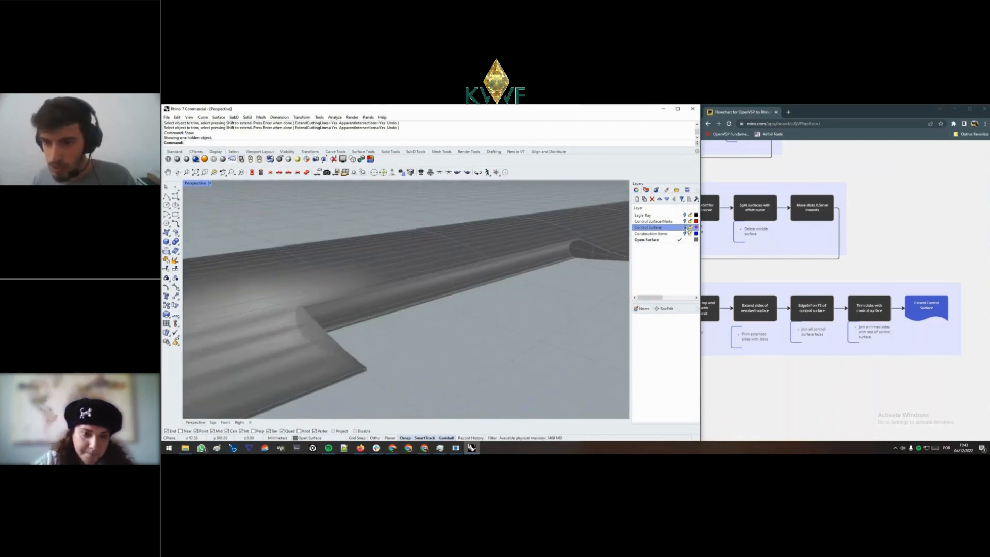
# - Turn on the Control Surface layer and examine how the control surface sits inside the wing cavity
pyautogui.click(685, 227)
pyautogui.scroll(3, 449, 316)
pyautogui.moveTo(408, 345); pyautogui.dragTo(422, 307, button='right')
pyautogui.scroll(3, 367, 297)
pyautogui.scroll(1, 367, 297)
pyautogui.scroll(-1, 367, 298)
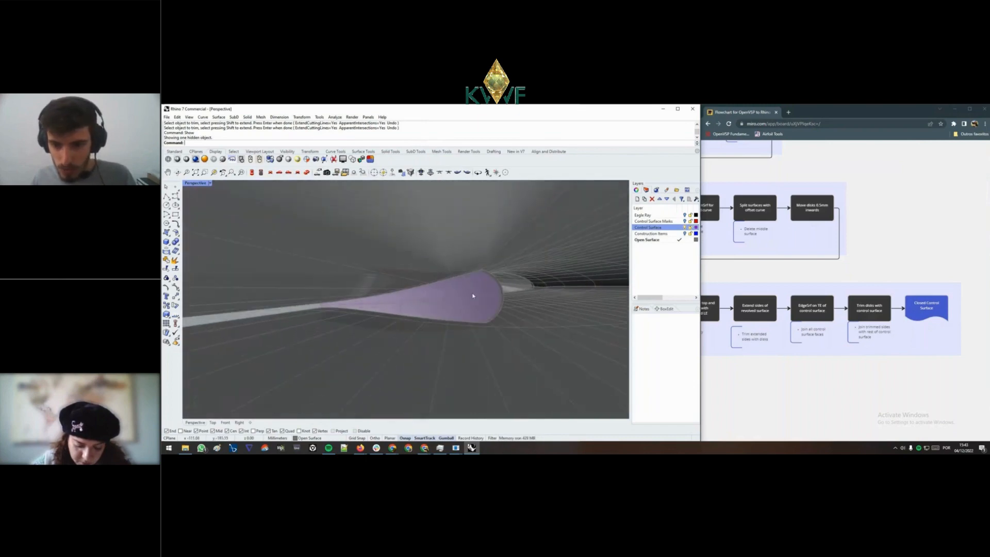
pyautogui.scroll(4, 423, 306)
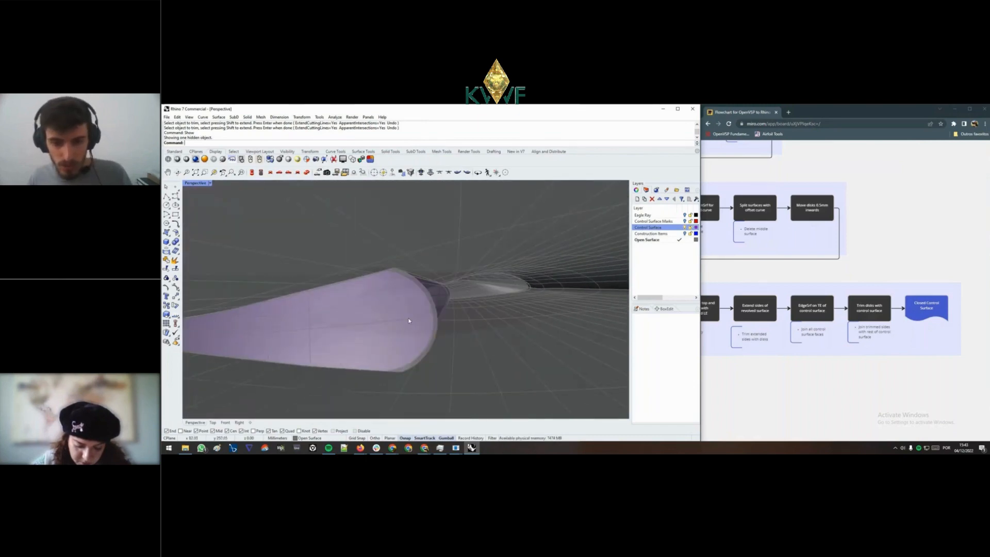
pyautogui.keyDown('shift'); pyautogui.moveTo(409, 321); pyautogui.dragTo(490, 313, button='right'); pyautogui.keyUp('shift')
pyautogui.scroll(-4, 401, 305)
pyautogui.scroll(-8, 475, 348)
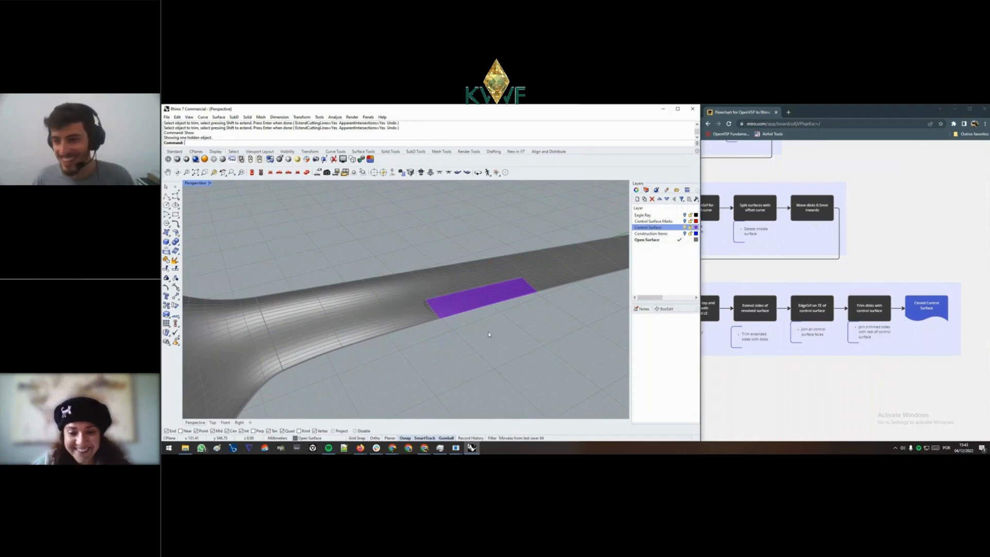
# - Review the complete workflow flowchart in Miro and view the whole aircraft with its control surface in Rhino
pyautogui.scroll(-10, 814, 309)
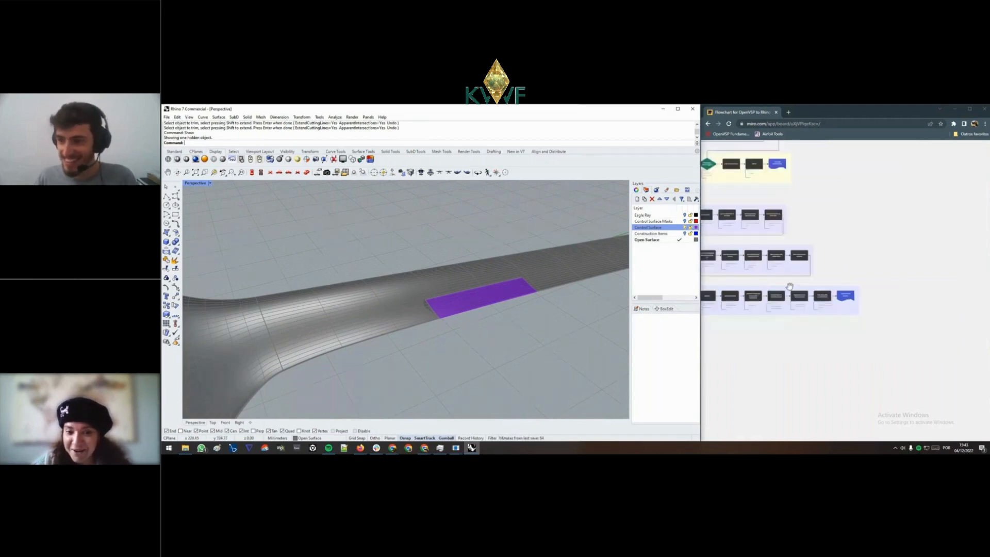
pyautogui.click(810, 335)
pyautogui.moveTo(807, 364); pyautogui.dragTo(805, 364)
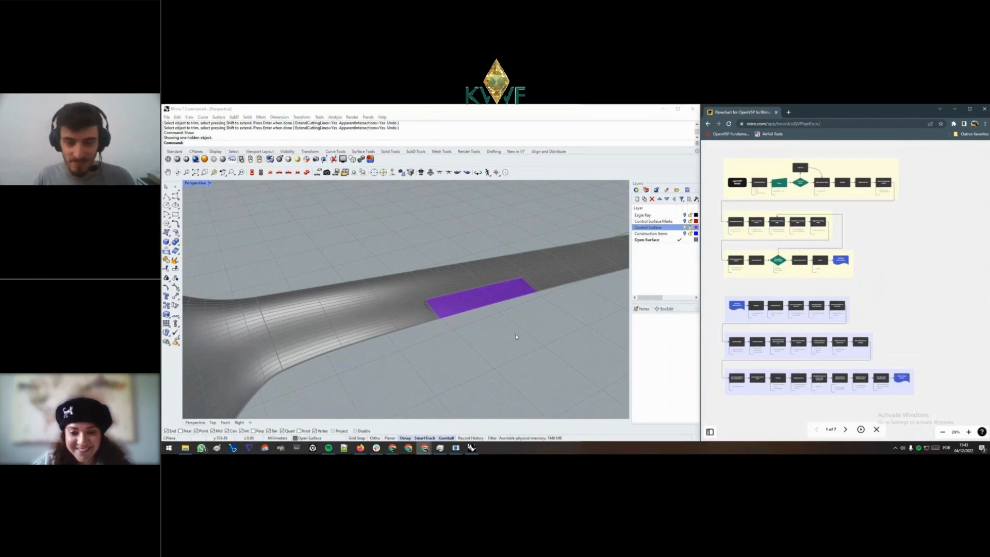
pyautogui.moveTo(511, 322); pyautogui.dragTo(434, 358, button='right')
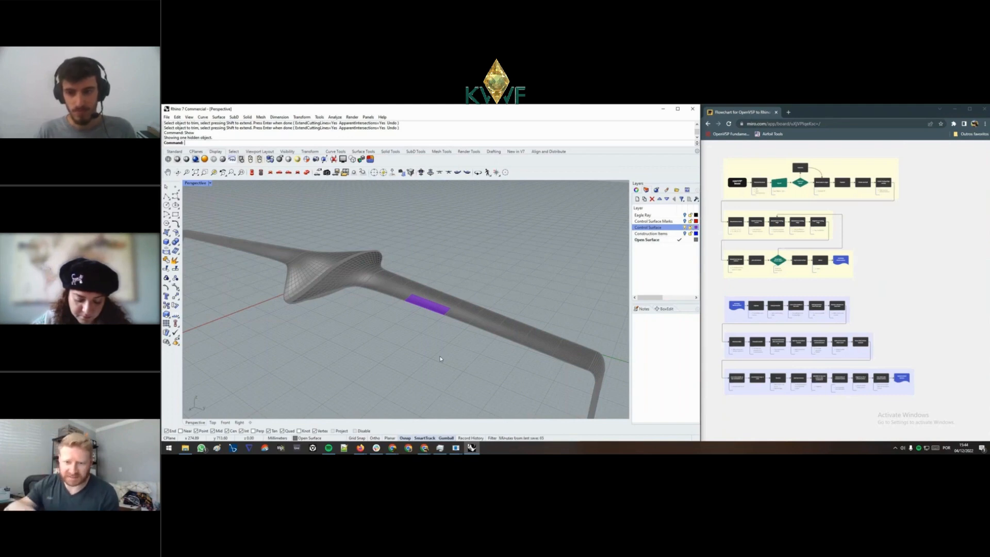
pyautogui.click(832, 328)
pyautogui.scroll(-3, 832, 330)
pyautogui.moveTo(836, 355); pyautogui.dragTo(831, 390)
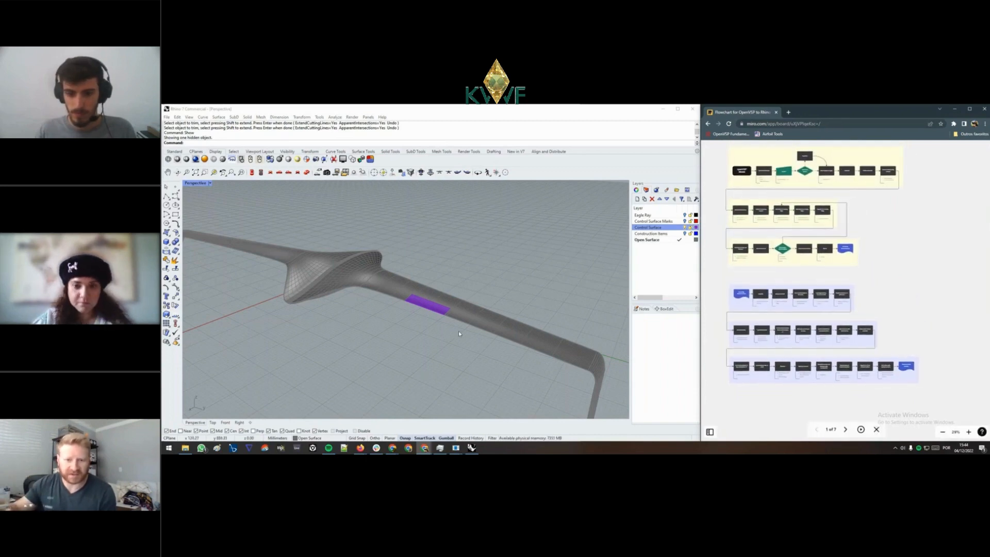
pyautogui.moveTo(436, 336); pyautogui.dragTo(466, 345, button='right')
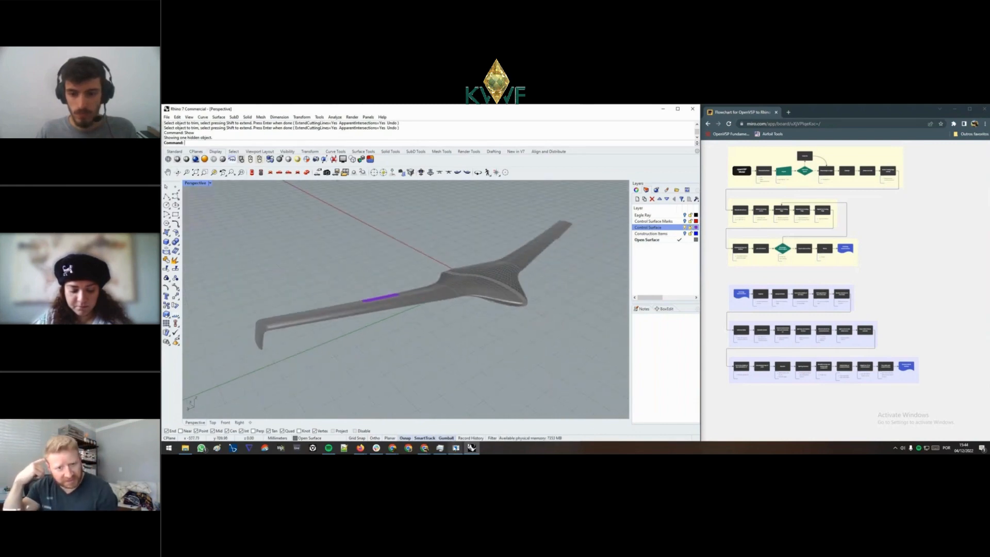
# - Switch to OpenVSP and examine the Trimmed Surfaces output options and the aircraft's intersection curves
pyautogui.click(456, 447)
pyautogui.click(308, 148)
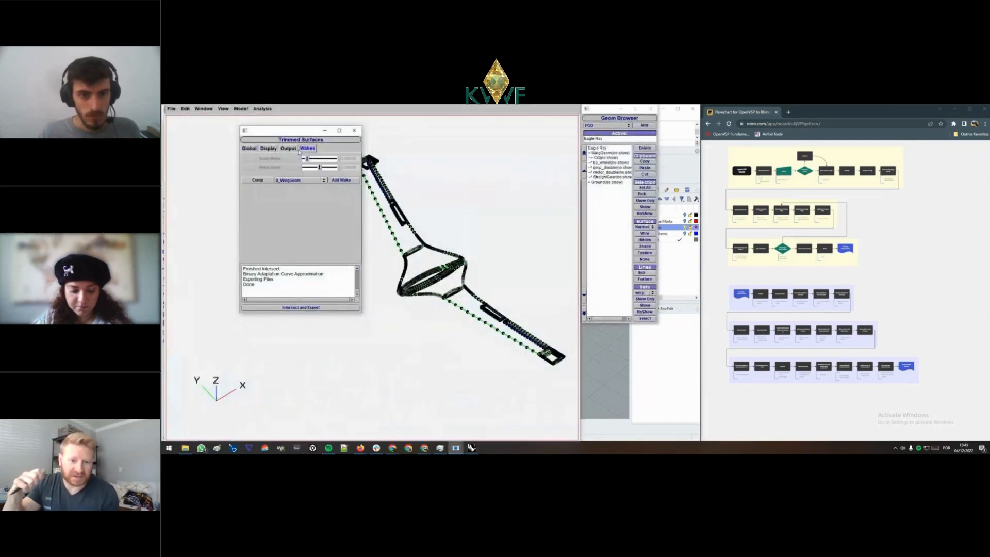
pyautogui.click(288, 148)
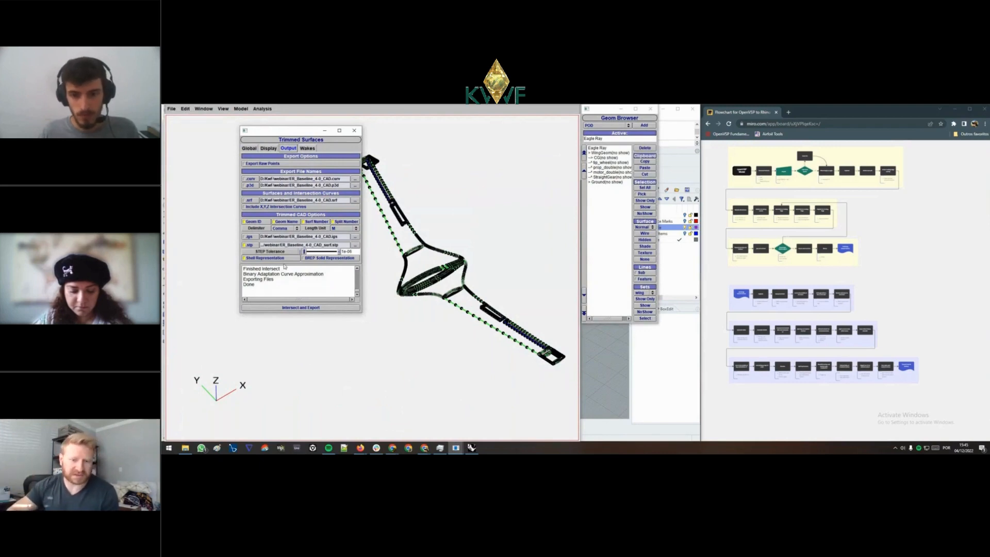
pyautogui.scroll(5, 385, 270)
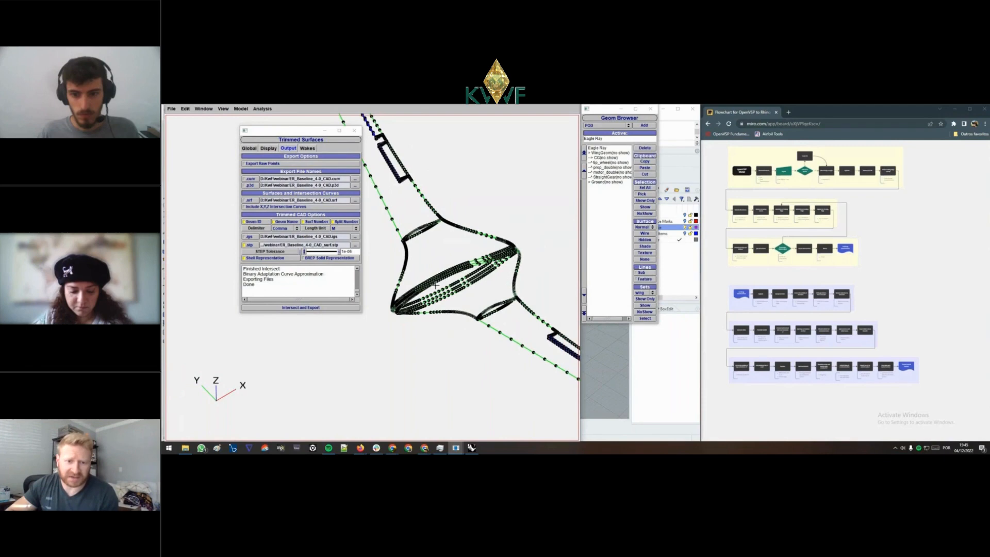
pyautogui.scroll(5, 435, 286)
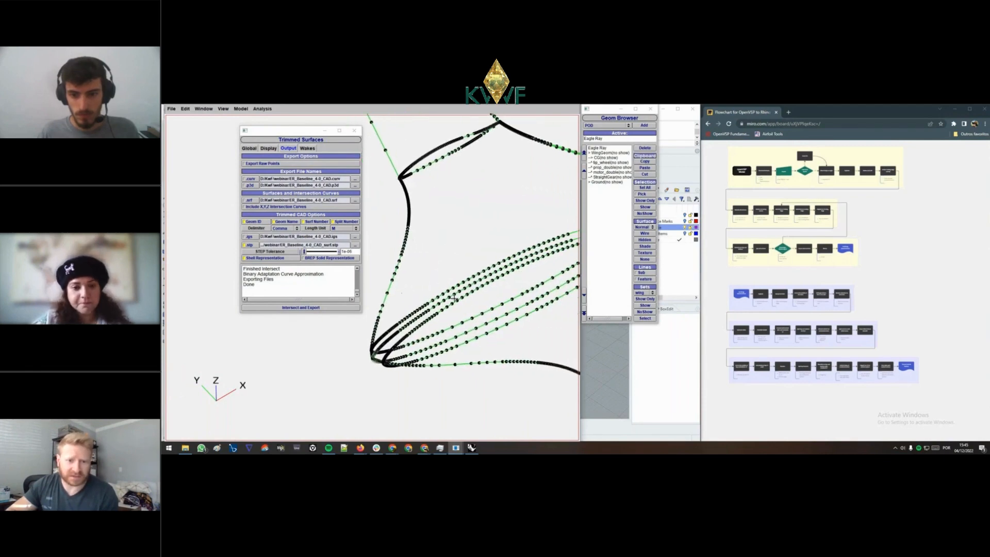
pyautogui.scroll(-4, 453, 297)
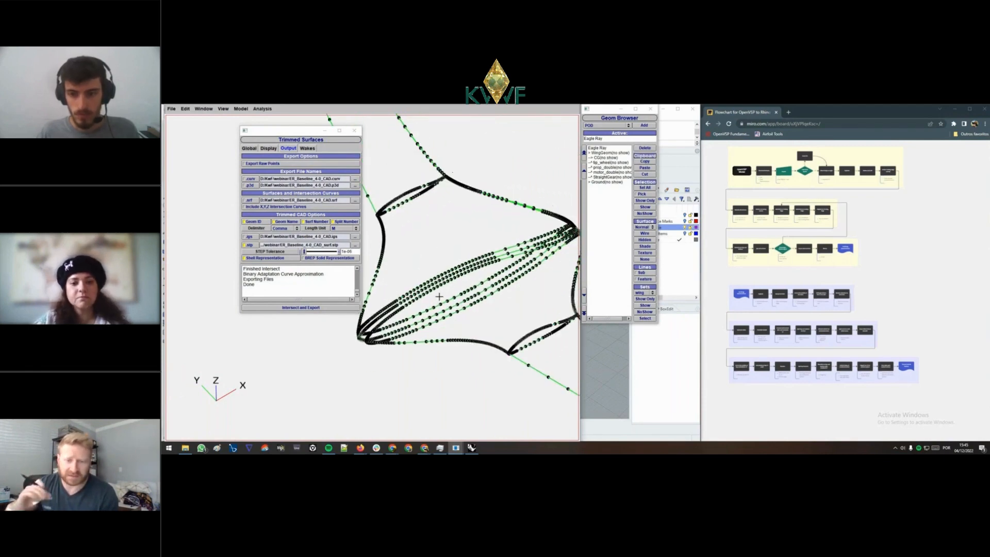
pyautogui.scroll(-3, 439, 297)
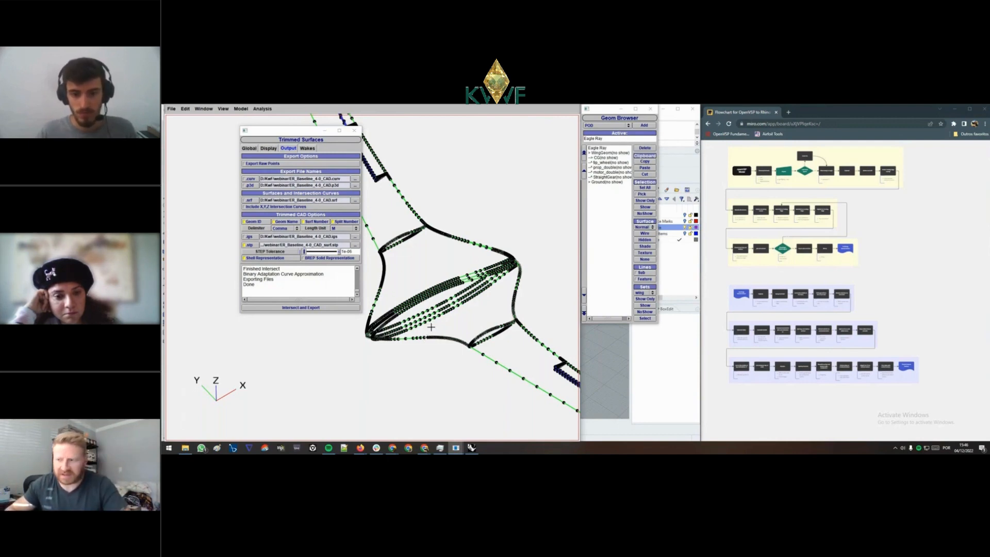
pyautogui.scroll(-5, 430, 326)
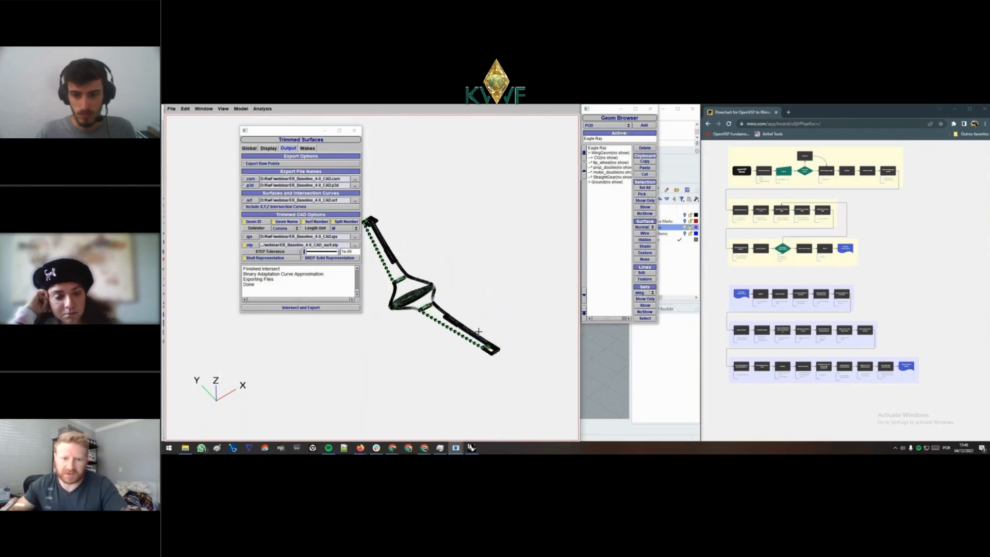
pyautogui.moveTo(424, 333); pyautogui.dragTo(490, 254)
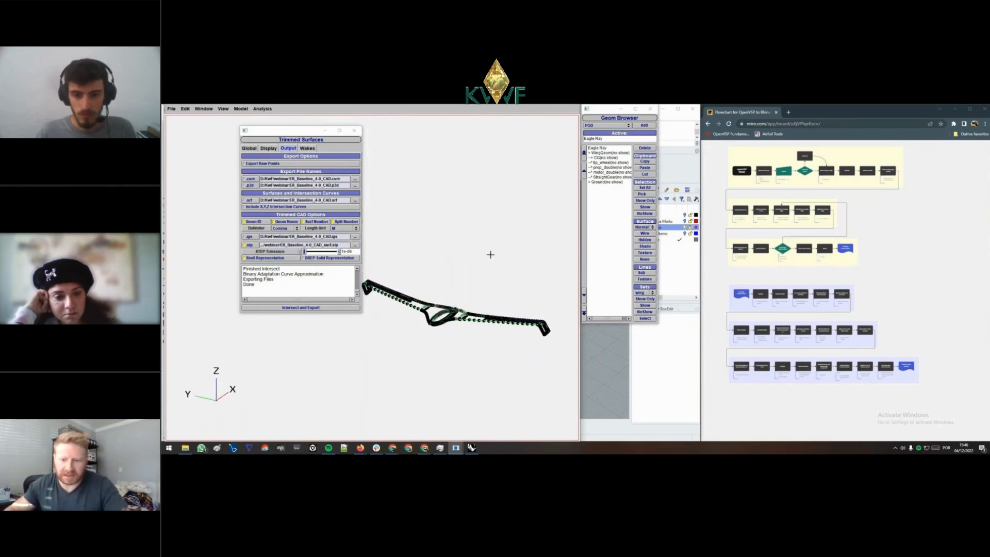
# - Show WingGeom and hide its child components from CG to StraightGear, leaving Eagle Ray selected
pyautogui.click(605, 152)
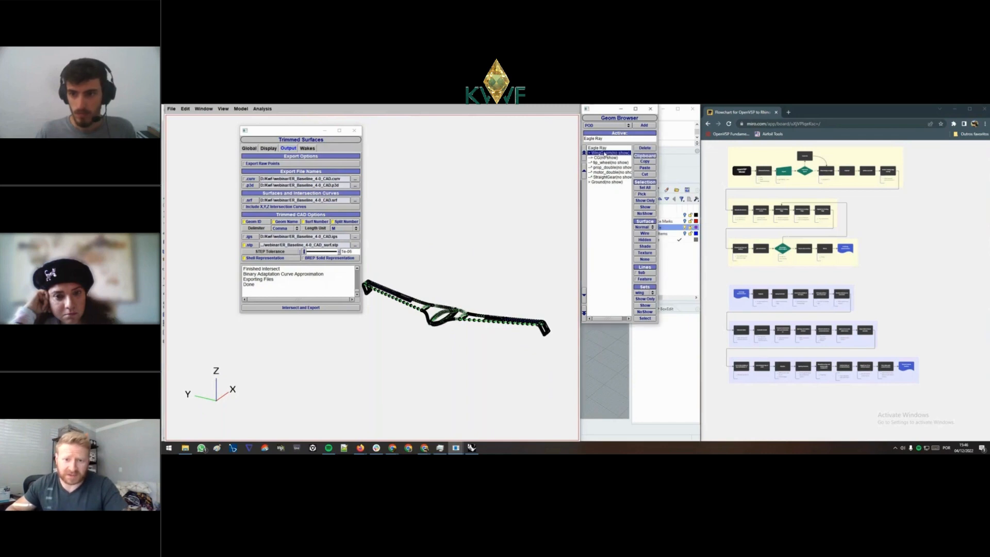
pyautogui.click(647, 207)
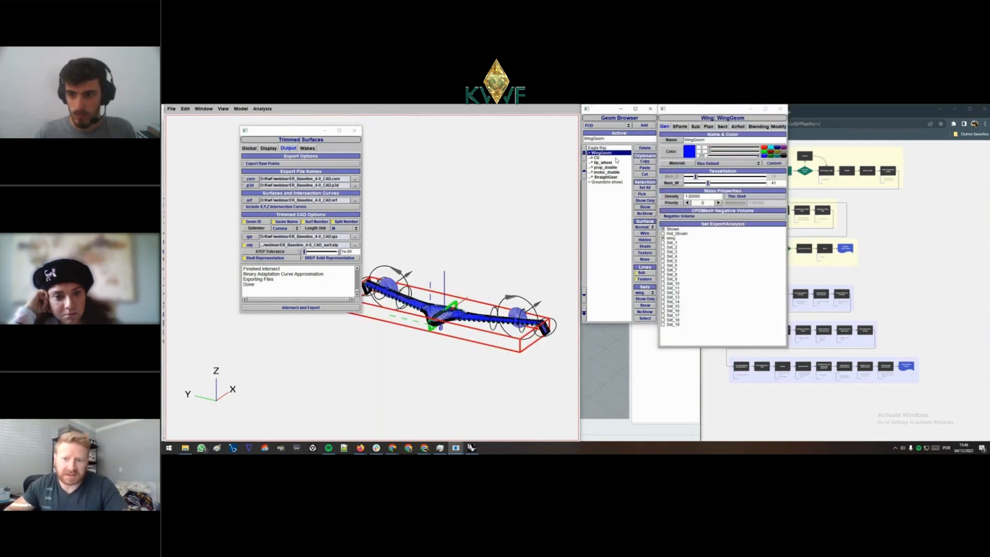
pyautogui.moveTo(615, 157); pyautogui.dragTo(616, 177)
pyautogui.click(644, 213)
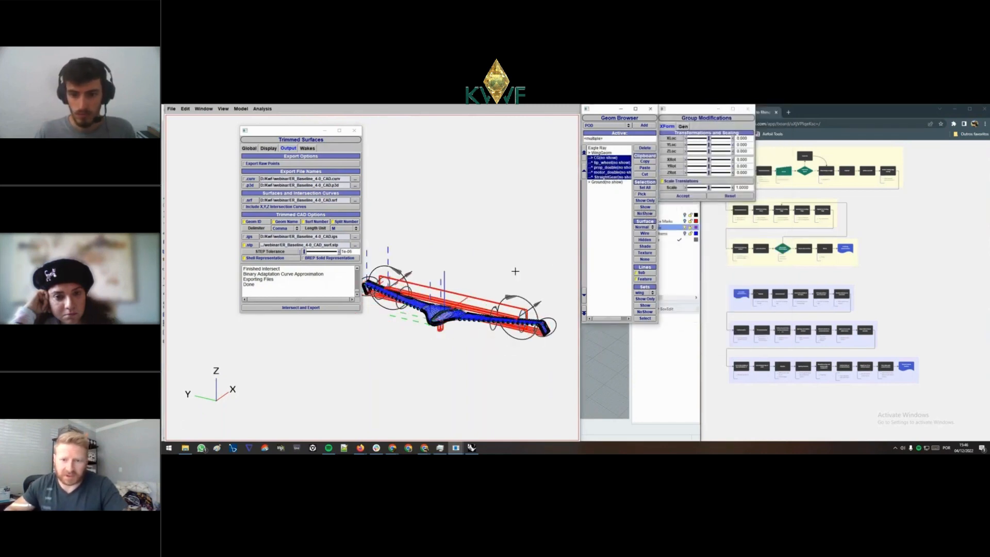
pyautogui.click(595, 149)
# - Examine the wing wireframe around the central body and along both wings
pyautogui.moveTo(456, 325); pyautogui.dragTo(481, 291, button='right')
pyautogui.moveTo(481, 291); pyautogui.dragTo(382, 371)
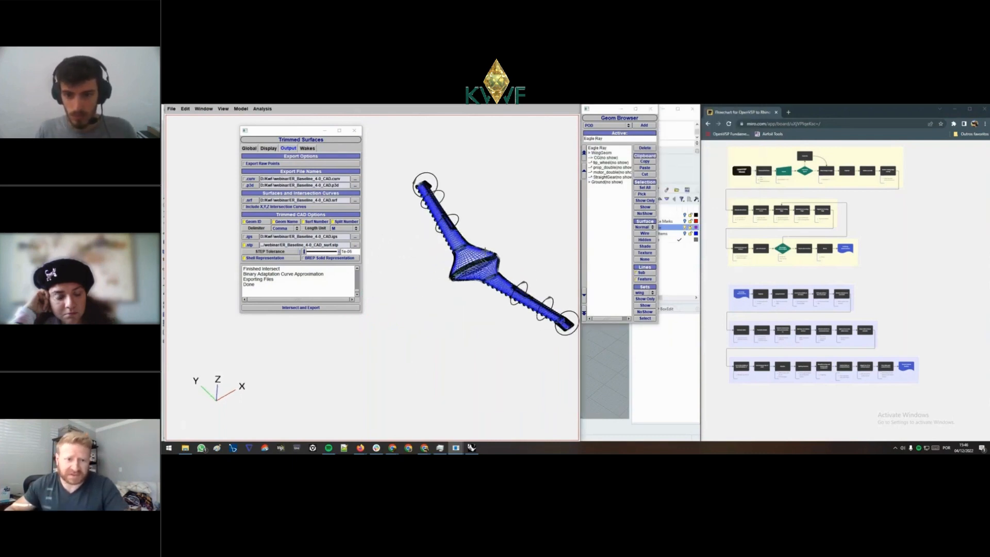
pyautogui.scroll(5, 510, 252)
pyautogui.moveTo(511, 252); pyautogui.dragTo(457, 265, button='right')
pyautogui.scroll(-5, 458, 265)
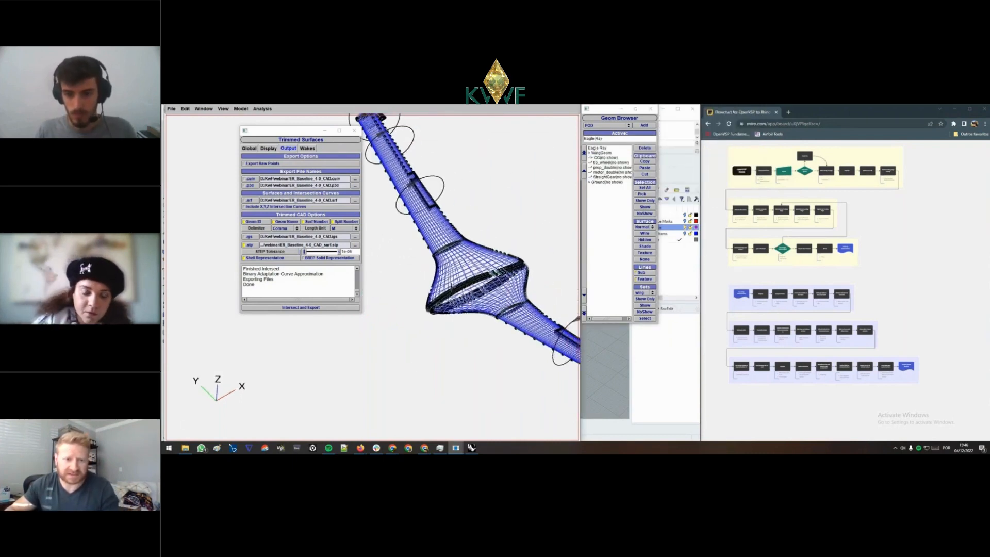
pyautogui.moveTo(443, 305); pyautogui.dragTo(446, 281)
pyautogui.moveTo(466, 295); pyautogui.dragTo(443, 274, button='right')
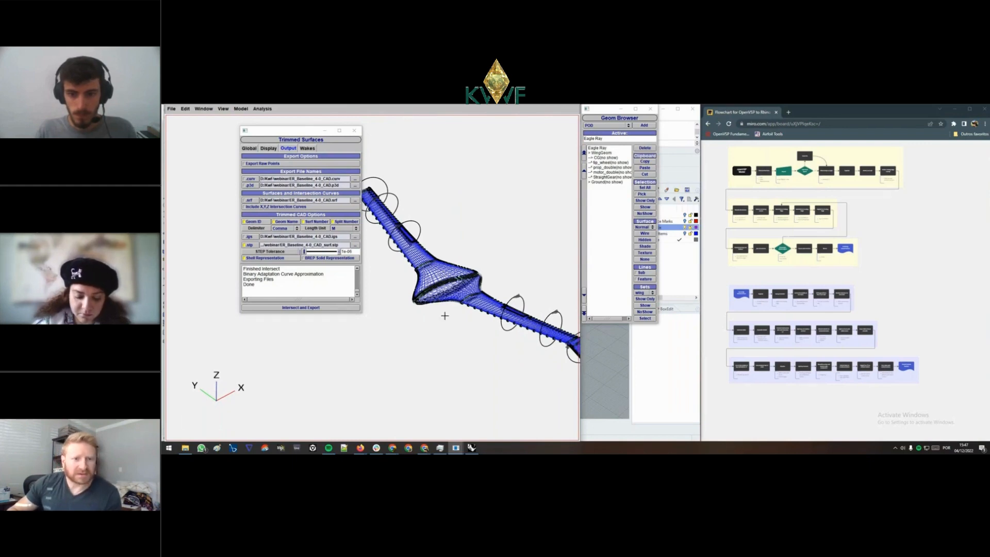
pyautogui.click(602, 387)
pyautogui.moveTo(603, 385); pyautogui.dragTo(465, 382, button='right')
pyautogui.click(456, 444)
pyautogui.click(455, 436)
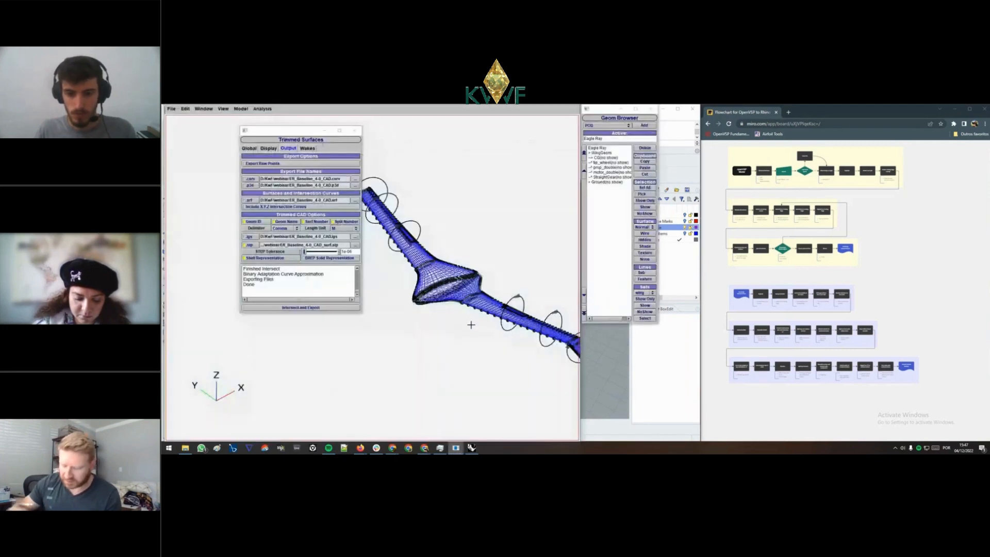
# - Move the Trimmed Surfaces window clear of the aircraft model and pull the main OpenVSP window down to expose its title bar
pyautogui.moveTo(470, 324); pyautogui.dragTo(447, 323)
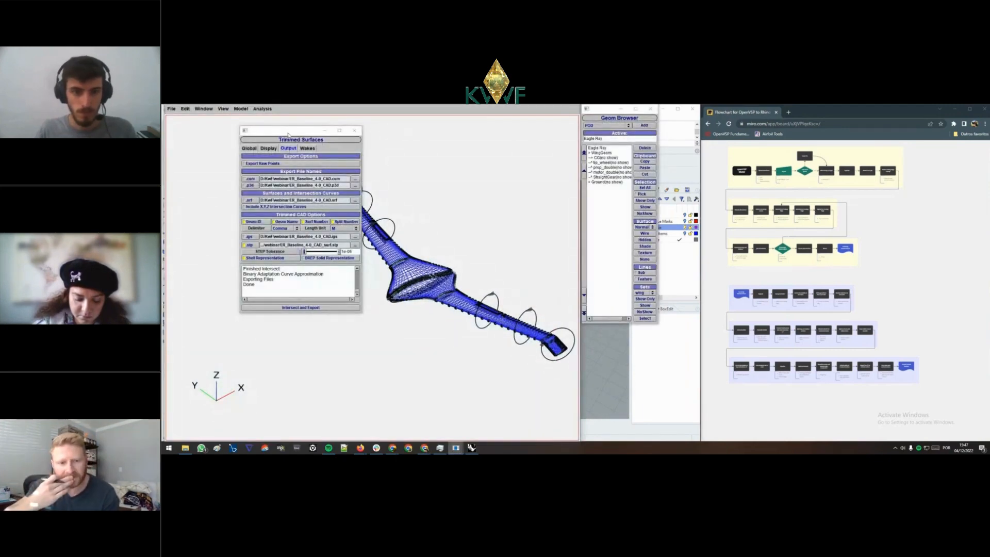
pyautogui.moveTo(288, 135); pyautogui.dragTo(232, 130)
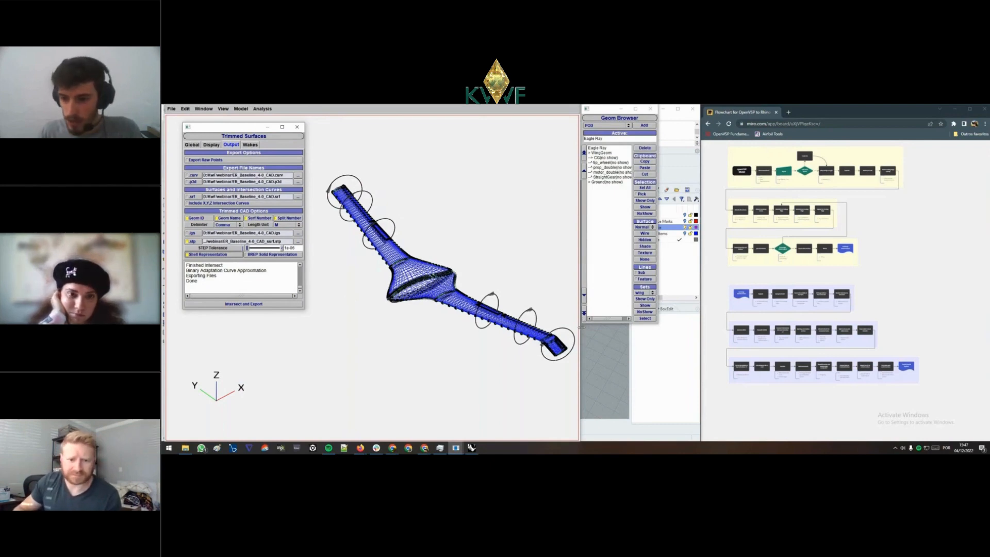
pyautogui.moveTo(248, 104); pyautogui.dragTo(247, 108)
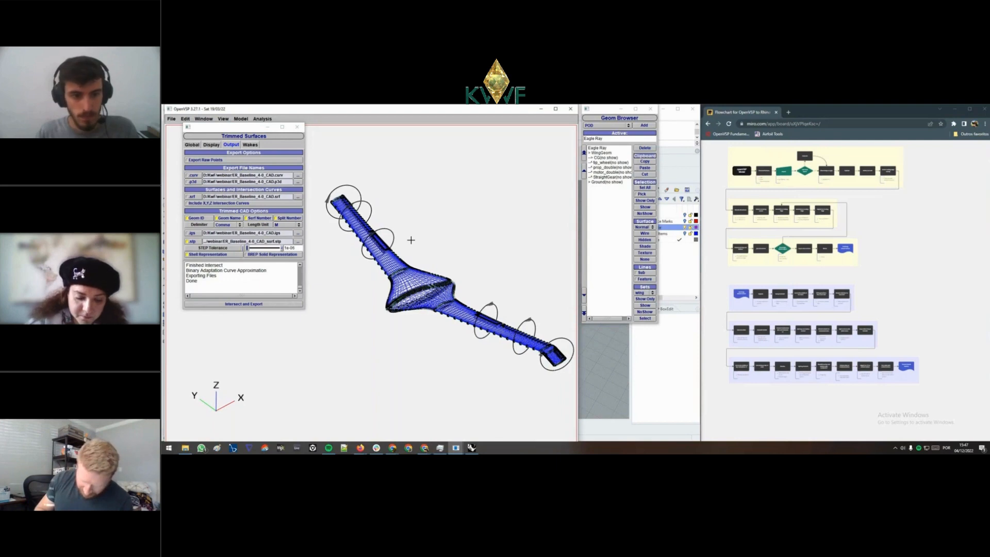
# - Show the global geometry control settings of Trimmed Surfaces and reposition its window over the aircraft model
pyautogui.moveTo(244, 129); pyautogui.dragTo(291, 139)
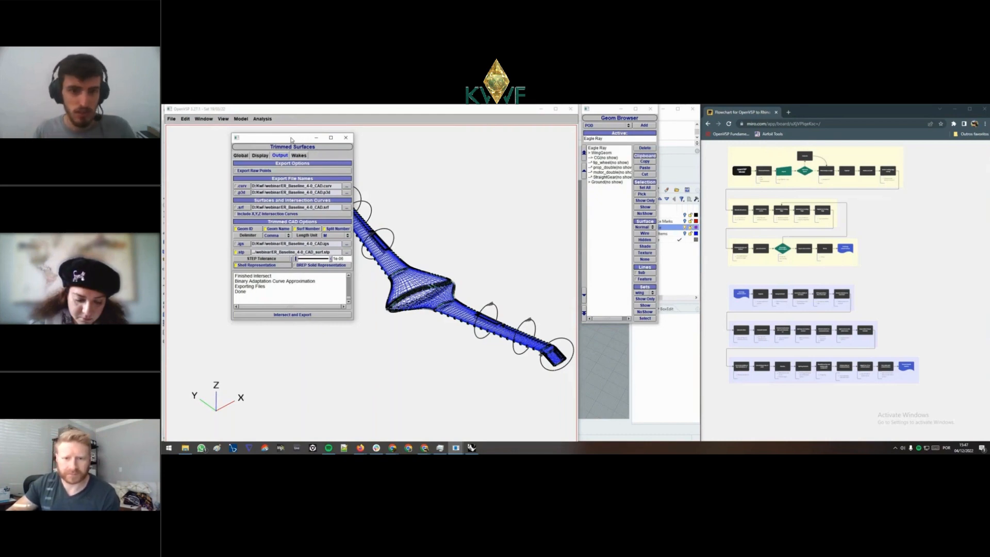
pyautogui.moveTo(287, 140); pyautogui.dragTo(241, 141)
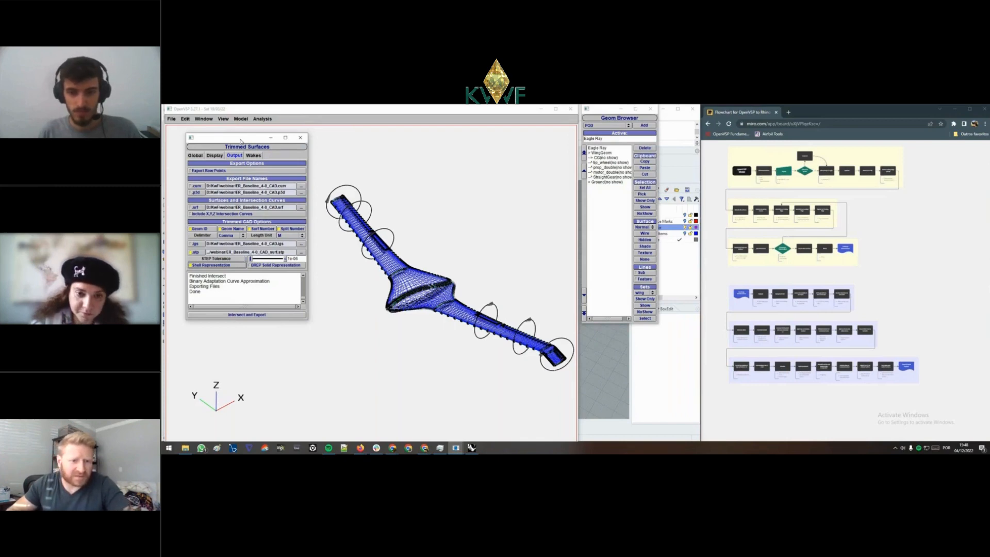
pyautogui.click(195, 155)
pyautogui.moveTo(216, 139); pyautogui.dragTo(457, 136)
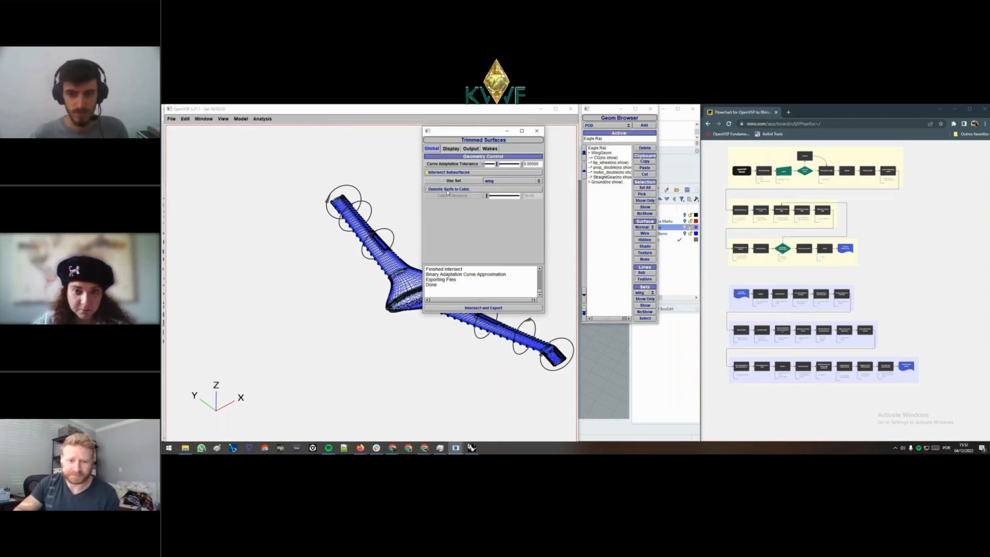
# - Switch to Rhino and examine the aircraft's central body, wings and purple control surface from several angles
pyautogui.click(592, 357)
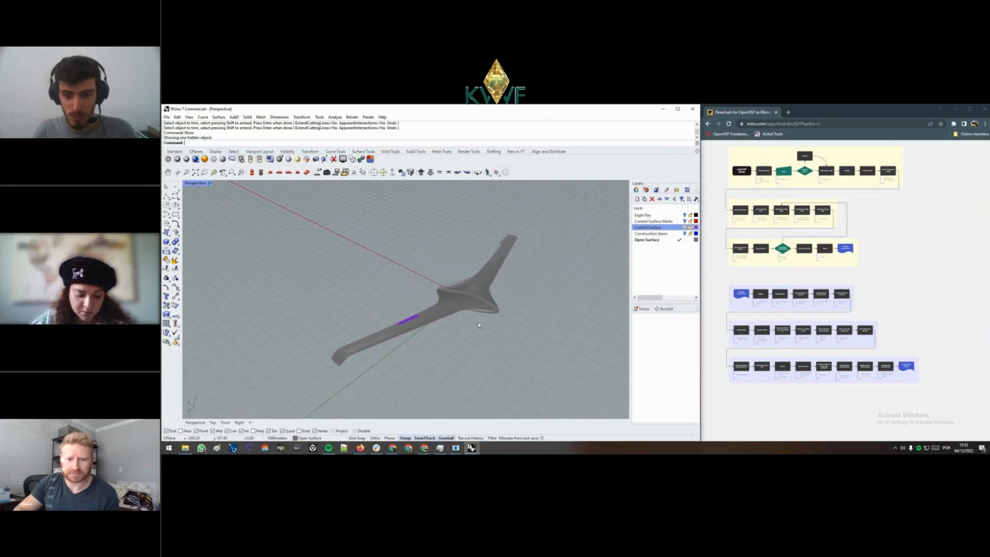
pyautogui.moveTo(478, 325)
pyautogui.mouseDown(button='right')
pyautogui.moveTo(482, 342)
pyautogui.moveTo(467, 316)
pyautogui.mouseUp(button='right')
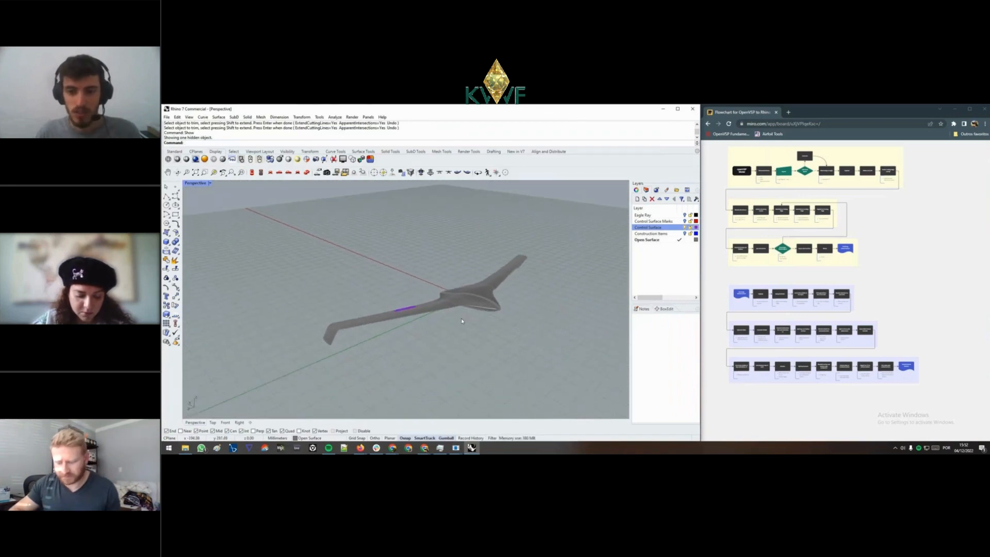
pyautogui.scroll(5, 461, 320)
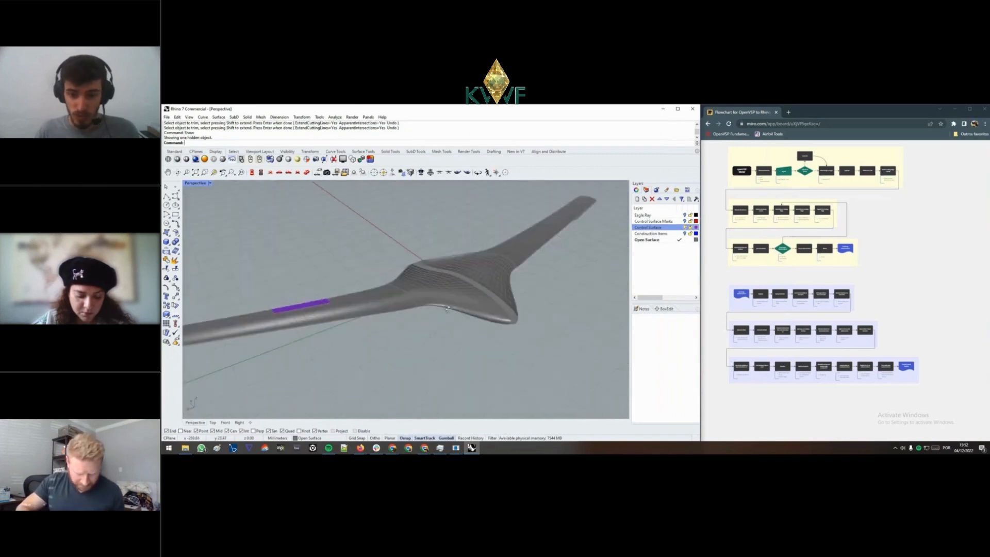
pyautogui.moveTo(447, 308); pyautogui.dragTo(453, 360, button='right')
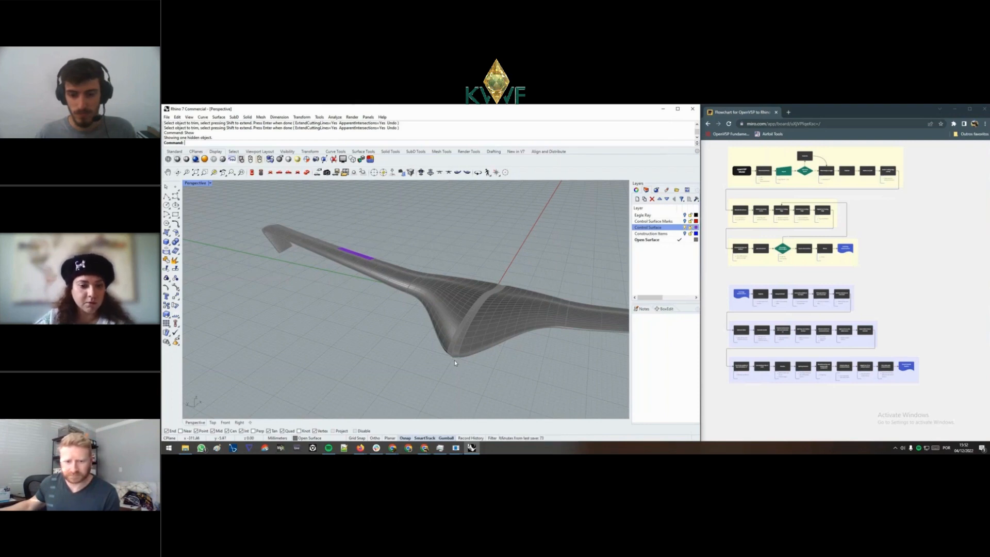
# - Switch to the GoTo meeting in the browser and stop sharing the screen
pyautogui.click(424, 448)
pyautogui.click(423, 426)
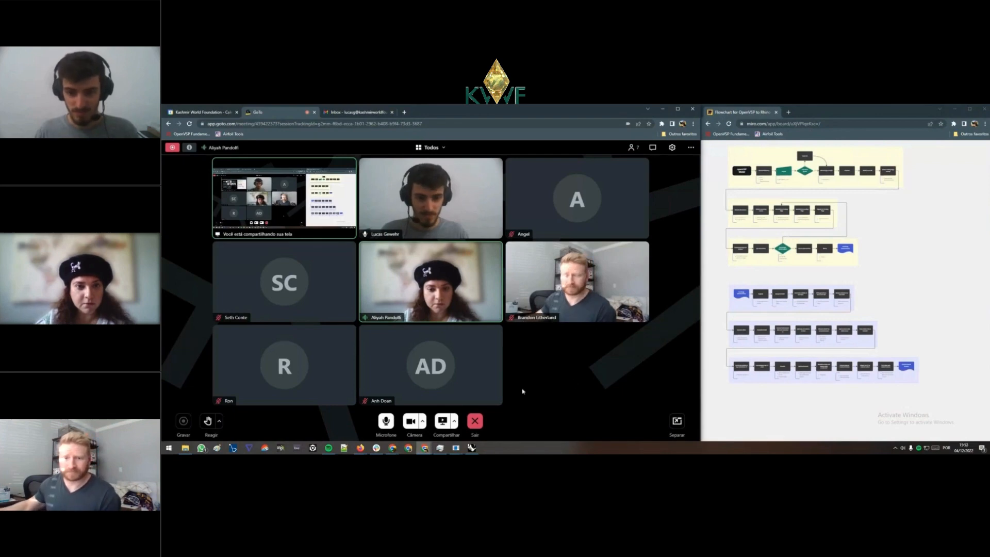
pyautogui.click(442, 421)
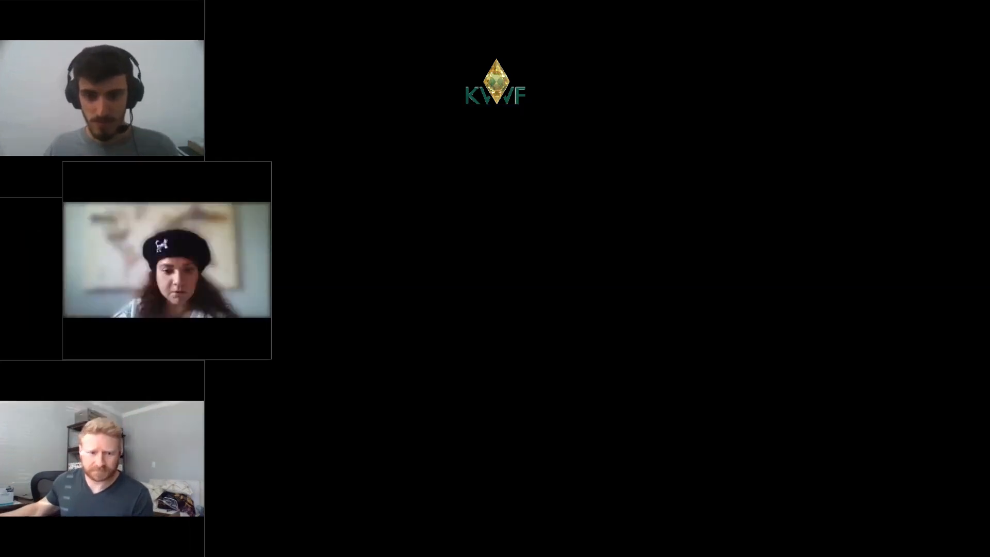